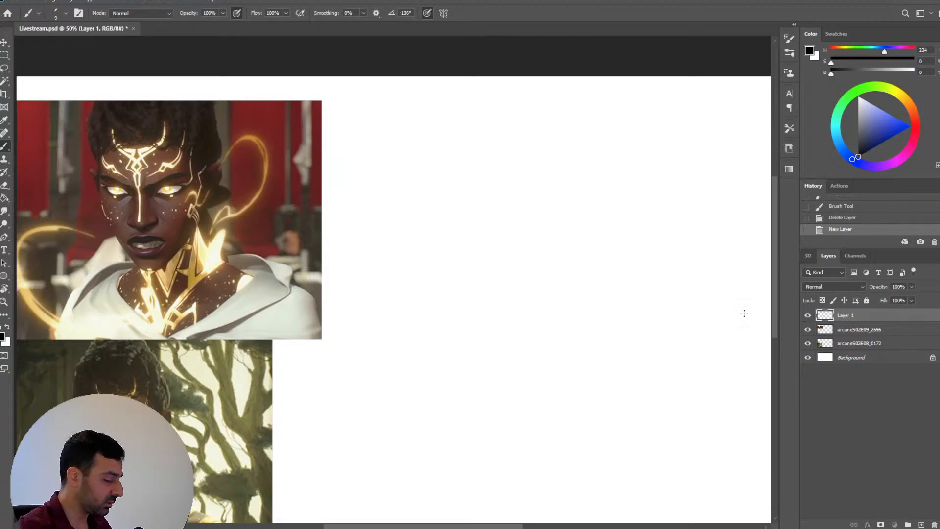
key("b")
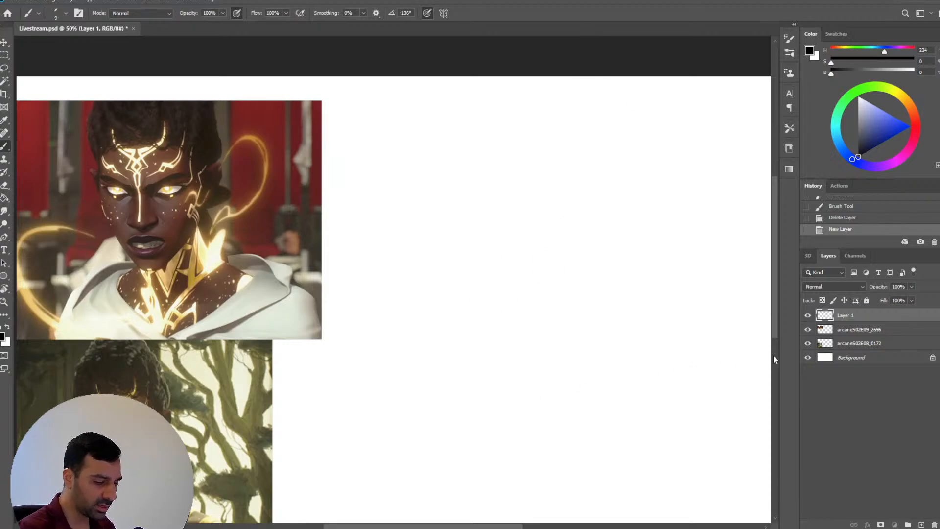
mouse_move(386, 395)
left_mouse_down()
mouse_move(455, 317)
mouse_move(480, 327)
mouse_move(477, 351)
left_mouse_up()
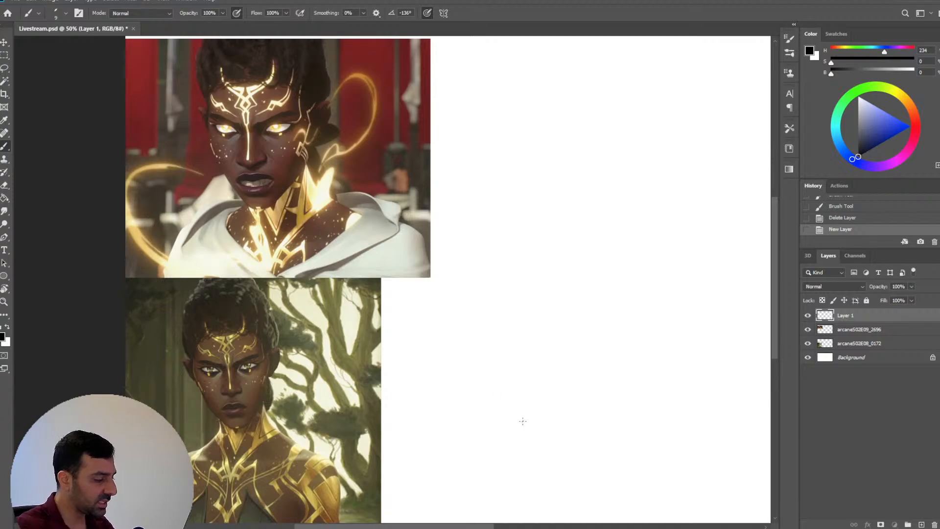
left_click_drag(522, 421, 484, 411)
left_click_drag(282, 223, 353, 175)
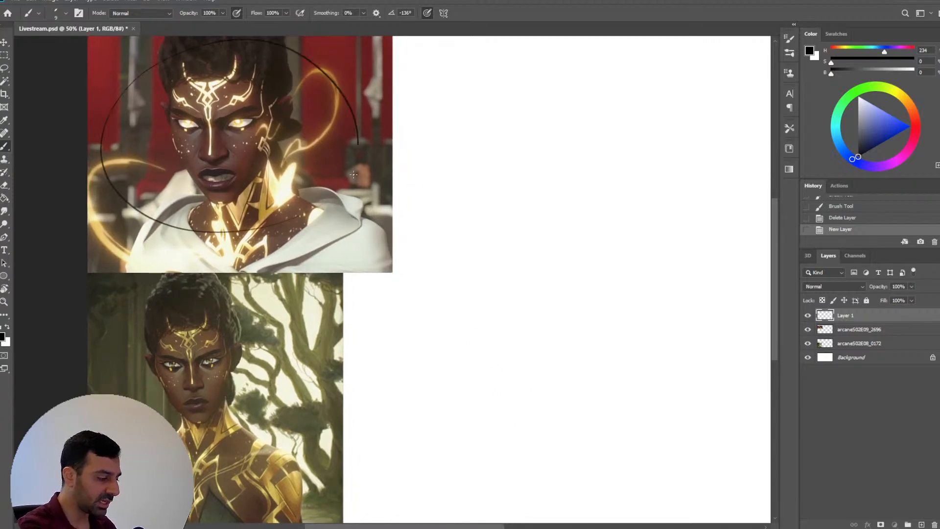
key("ctrl+z")
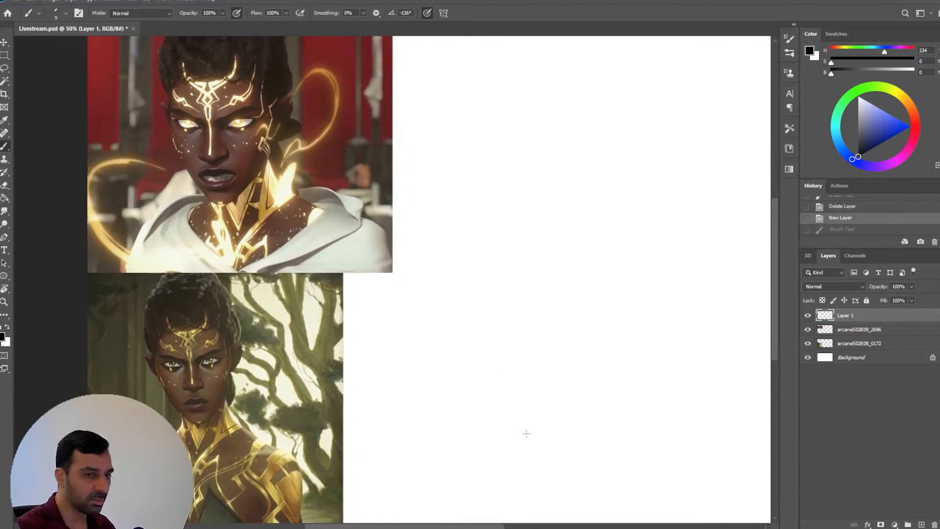
Sketch a light, slightly wide oval for the skull on Layer 1, in the empty canvas beside the reference portraits
left_click_drag(577, 389, 522, 399)
key("ctrl+minus")
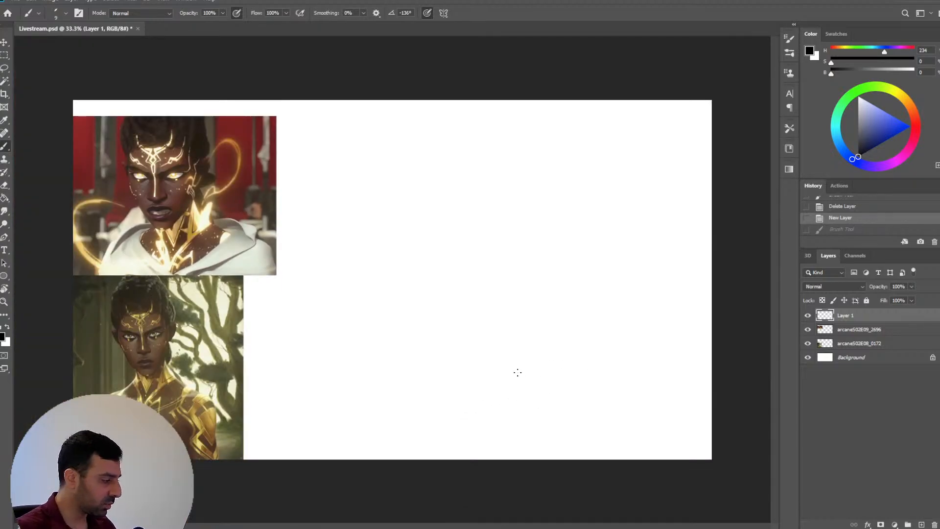
key("ctrl+plus")
left_click_drag(401, 382, 461, 405)
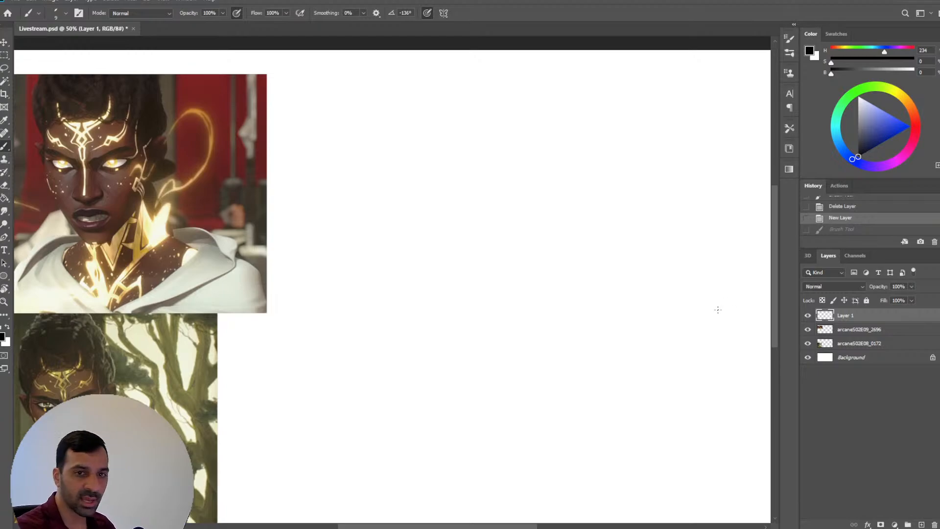
left_click_drag(455, 376, 484, 380)
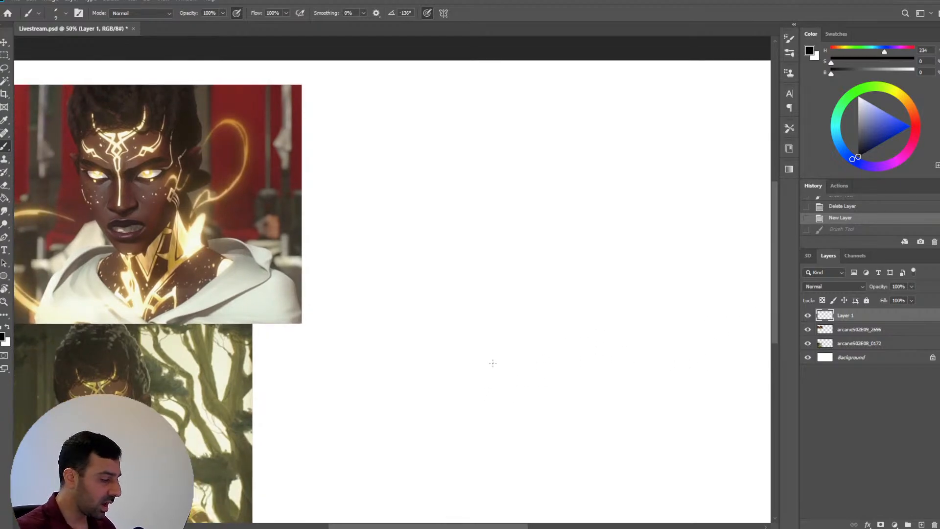
left_click_drag(531, 344, 530, 375)
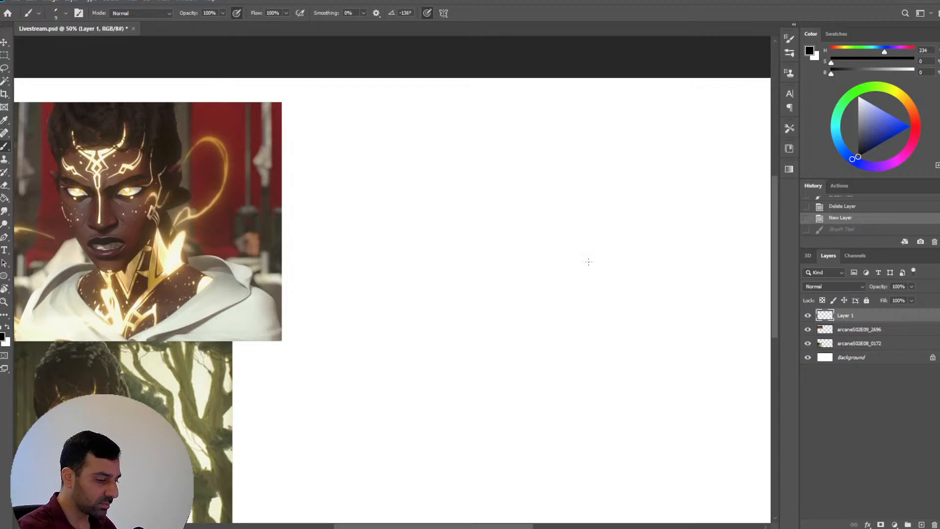
mouse_move(496, 147)
left_mouse_down()
mouse_move(496, 285)
mouse_move(613, 176)
mouse_move(450, 196)
mouse_move(564, 292)
left_mouse_up()
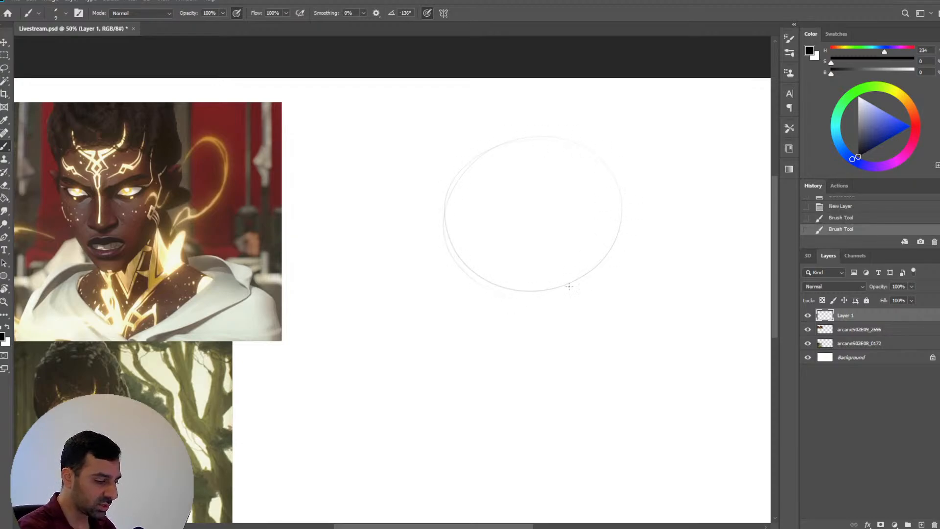
mouse_move(509, 142)
left_mouse_down()
mouse_move(449, 198)
mouse_move(558, 288)
left_mouse_up()
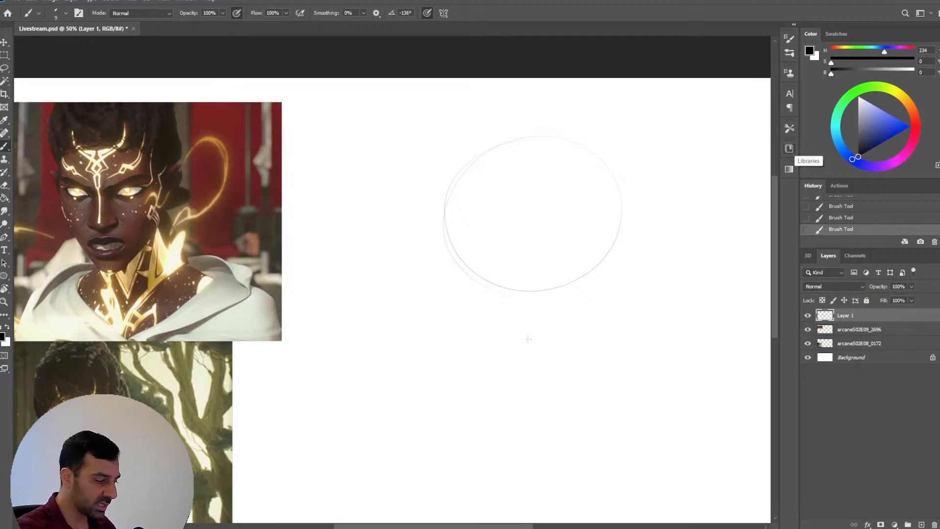
Sketch a curved vertical centre line off-centre inside the oval and a fainter parallel arc marking the side plane of the head
key("space")
left_click_drag(470, 343, 518, 307)
left_click_drag(532, 203, 528, 237)
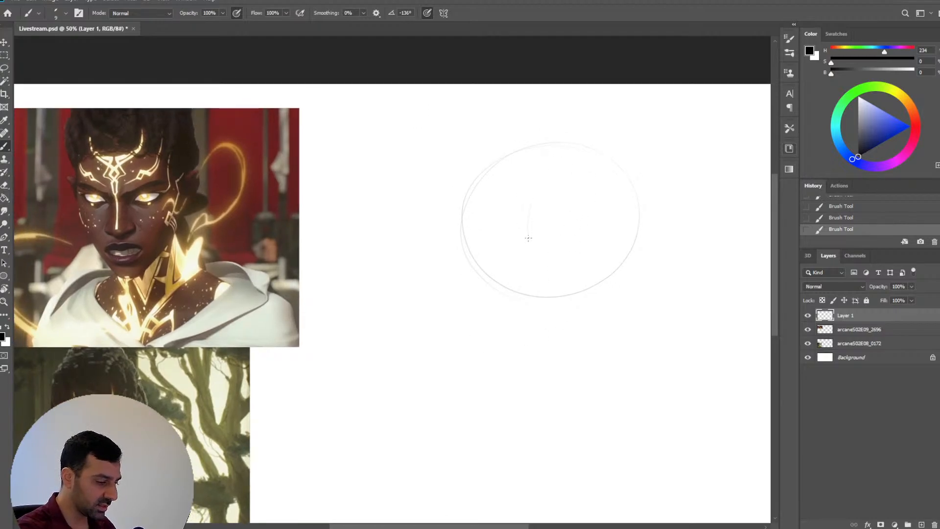
left_click_drag(548, 145, 538, 293)
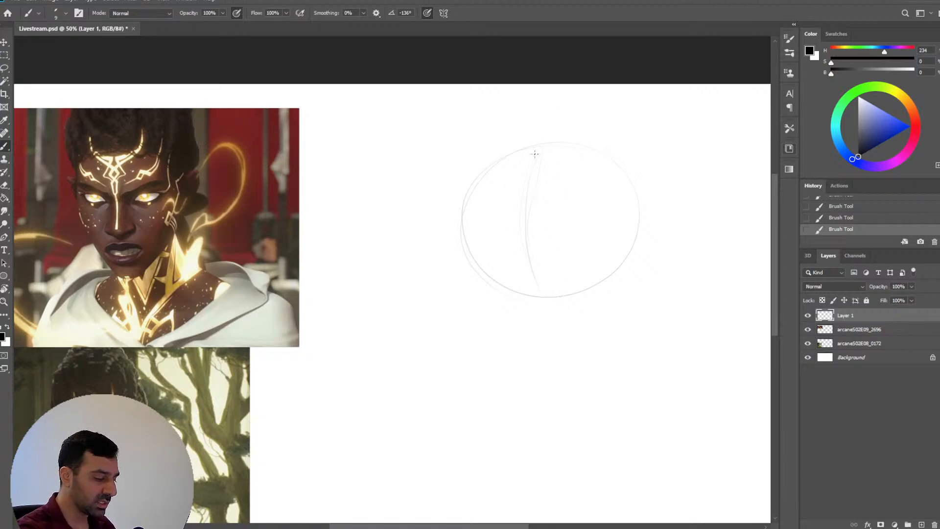
left_click_drag(535, 154, 540, 291)
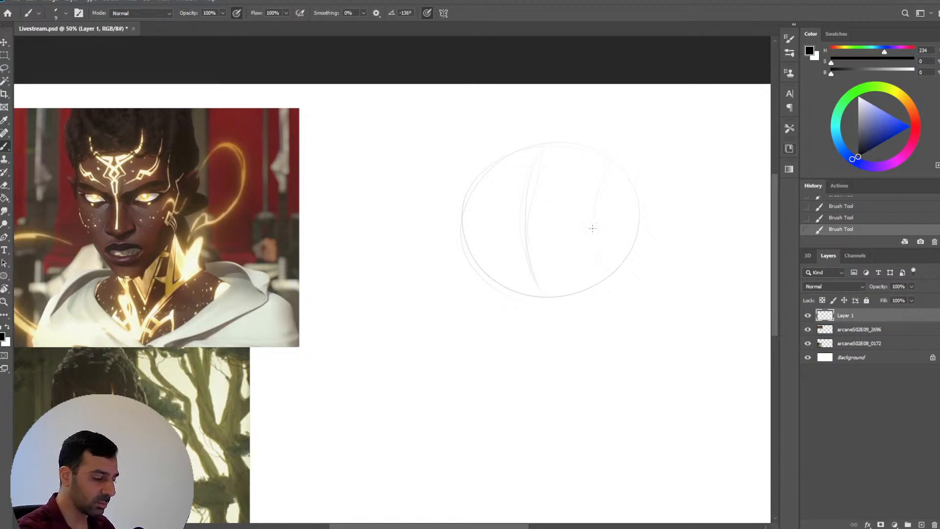
Transform the head sketch so that it is slightly narrower horizontally
key("v")
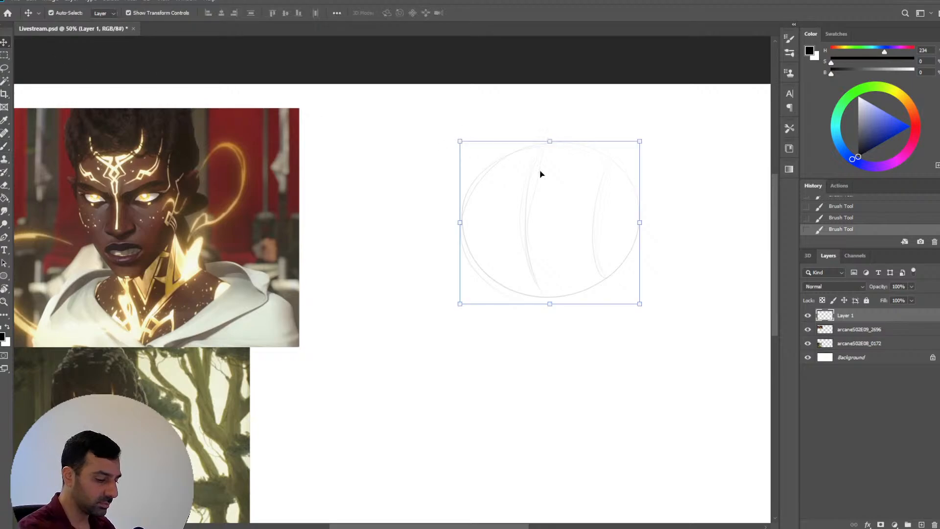
left_click_drag(639, 219, 630, 220)
key("b")
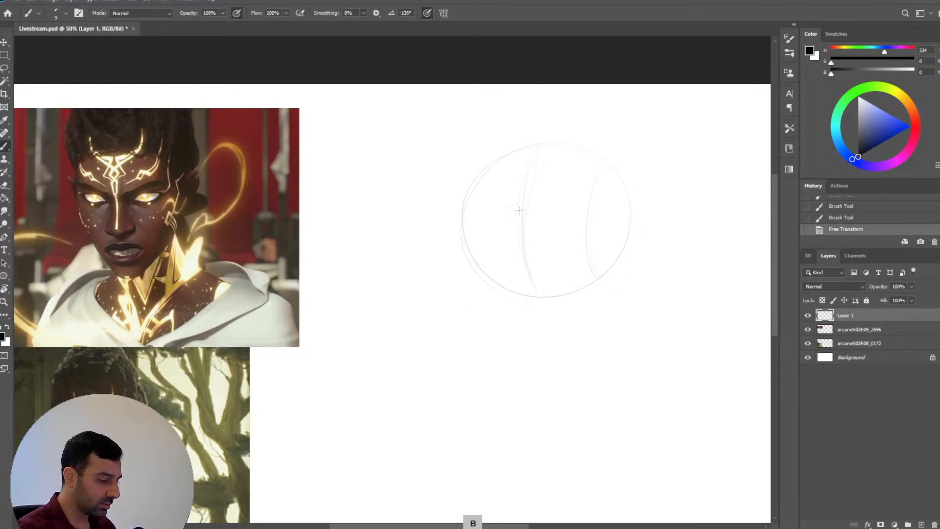
Sketch horizontal guides across the oval's middle and near its base, and extend the centre line below the oval to a short chin mark
left_click_drag(470, 221, 630, 219)
left_click_drag(470, 219, 638, 219)
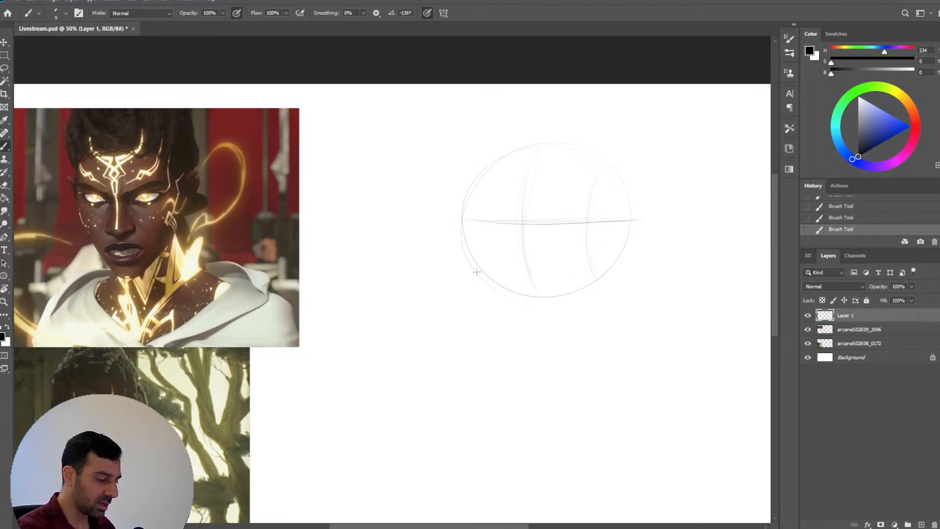
left_click_drag(505, 288, 594, 285)
left_click_drag(524, 219, 522, 360)
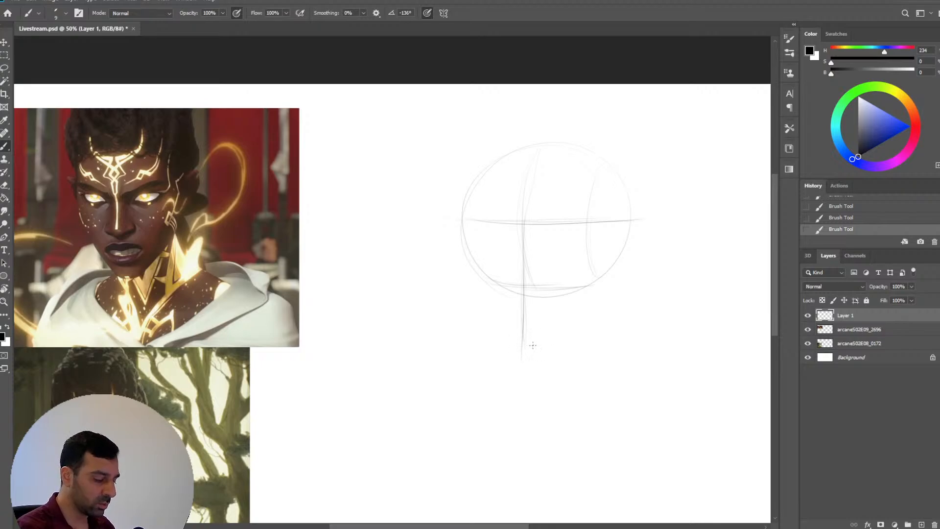
left_click_drag(516, 347, 537, 345)
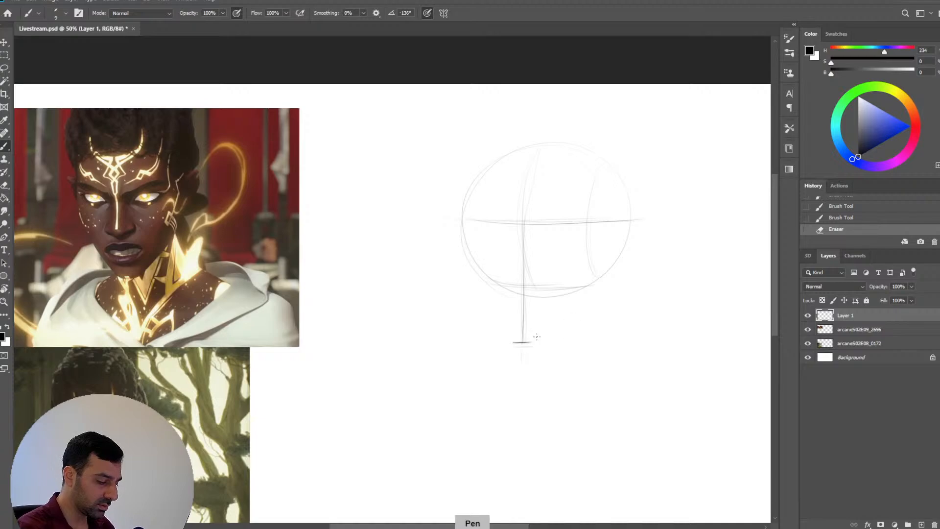
Sketch the near-side jawline from the chin up to the ear area and clean up its inner edge with the eraser
mouse_move(563, 315)
left_mouse_down()
mouse_move(523, 338)
mouse_move(544, 341)
mouse_move(529, 342)
mouse_move(574, 301)
left_mouse_up()
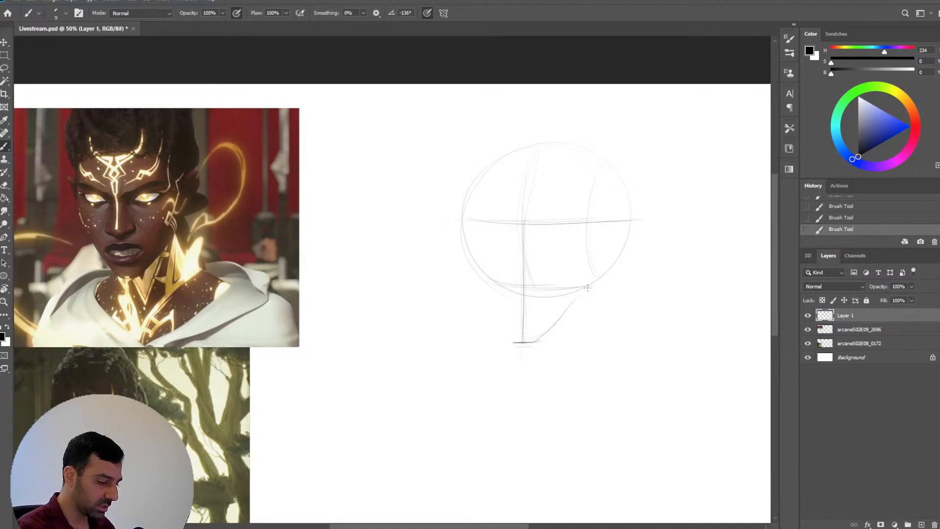
mouse_move(606, 234)
left_mouse_down()
mouse_move(599, 284)
mouse_move(608, 243)
mouse_move(599, 289)
left_mouse_up()
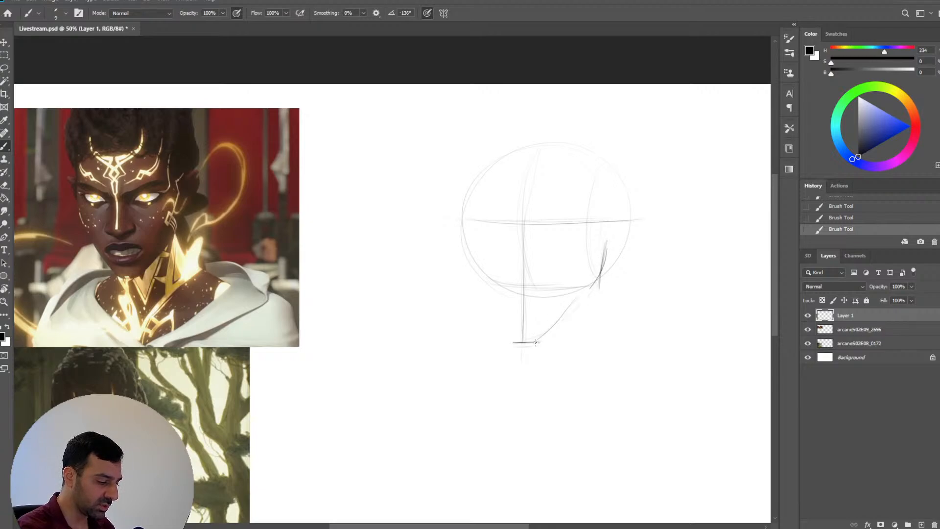
mouse_move(536, 342)
left_mouse_down()
mouse_move(585, 299)
mouse_move(547, 334)
mouse_move(599, 270)
mouse_move(589, 295)
mouse_move(549, 333)
left_mouse_up()
key("e")
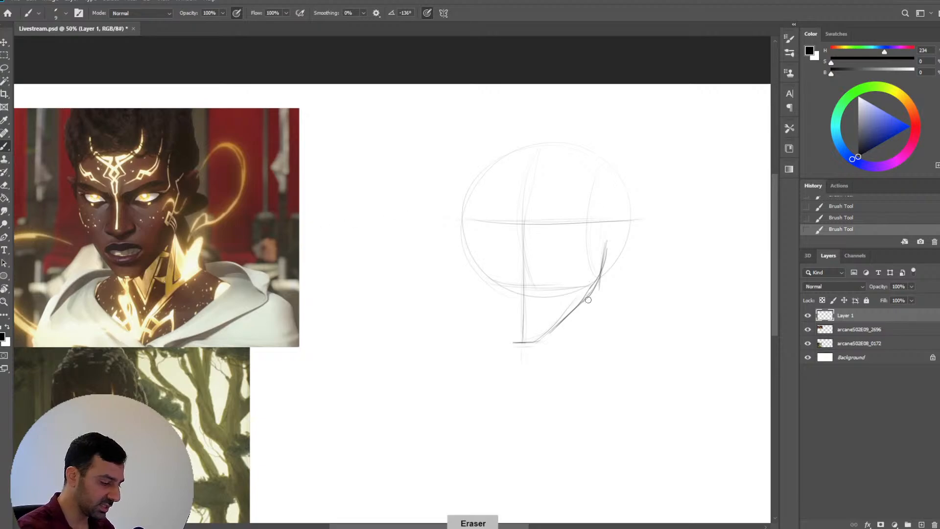
mouse_move(566, 301)
left_mouse_down()
mouse_move(604, 285)
mouse_move(552, 331)
left_mouse_up()
key("b")
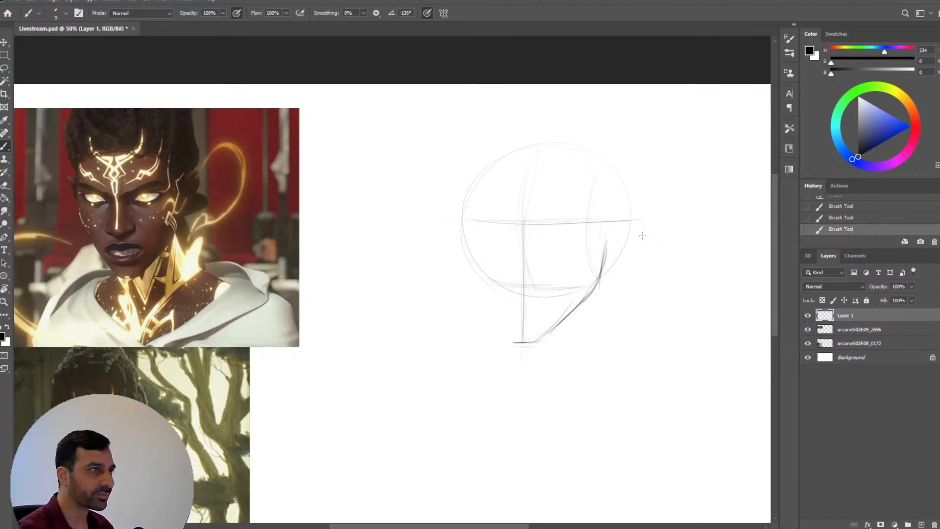
left_click_drag(608, 235, 608, 242)
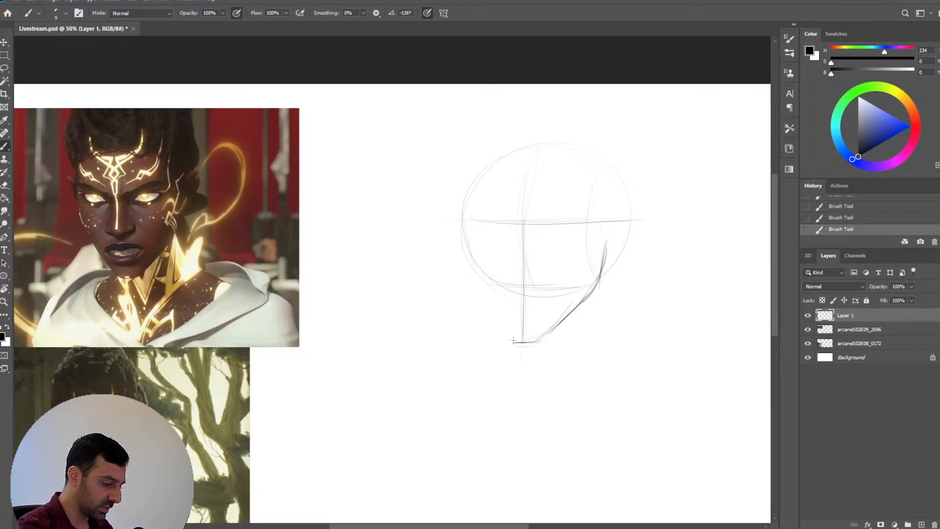
Sketch the far side of the face from the temple past the cheek down to the chin, and close the flat chin line
left_click_drag(513, 341, 488, 297)
left_click_drag(466, 235, 469, 253)
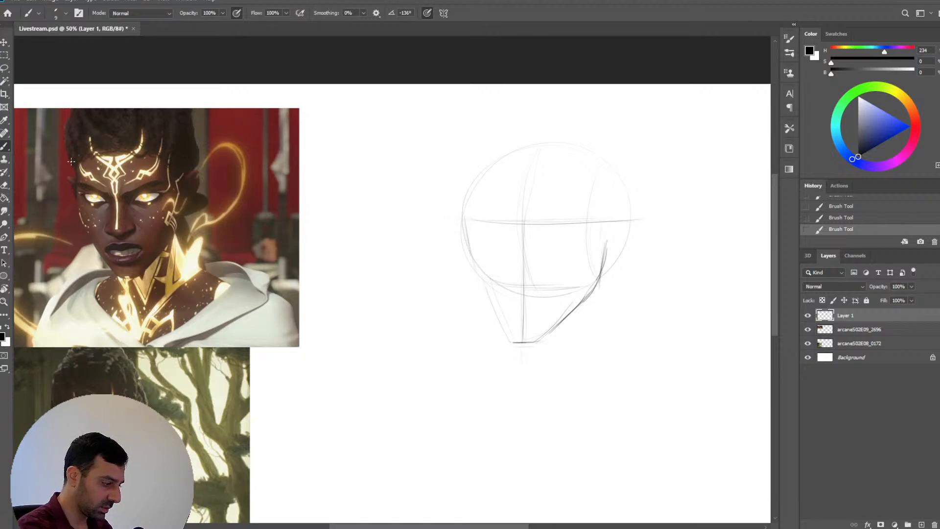
mouse_move(466, 211)
left_mouse_down()
mouse_move(470, 249)
mouse_move(500, 323)
left_mouse_up()
mouse_move(485, 288)
left_mouse_down()
mouse_move(517, 355)
mouse_move(508, 338)
mouse_move(531, 341)
left_mouse_up()
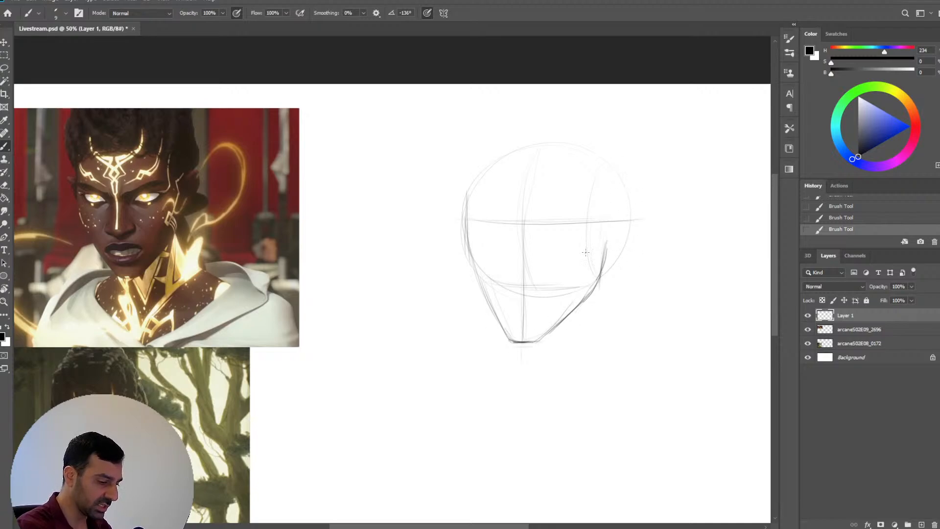
Darken the back edge of the jaw below the ear and arc a slightly taller skull contour over the oval
left_click_drag(604, 240, 596, 277)
left_click_drag(605, 240, 594, 294)
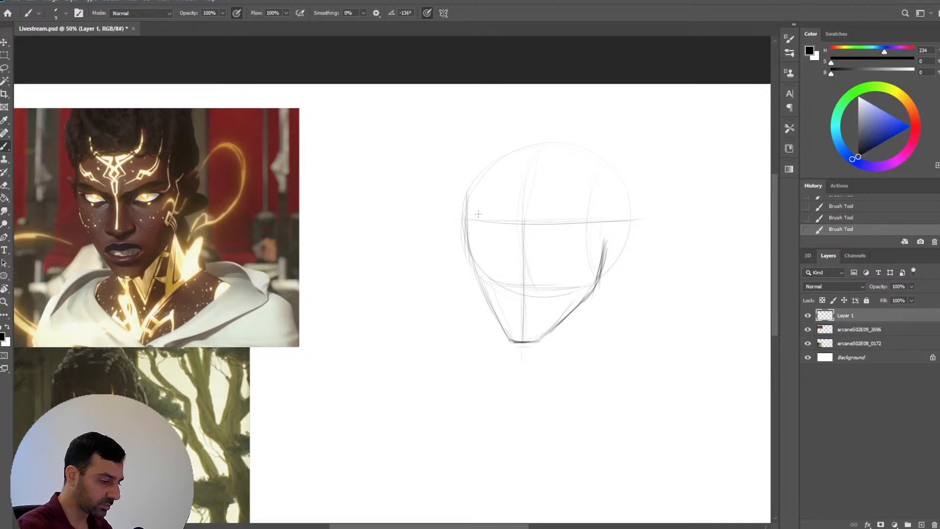
mouse_move(486, 162)
left_mouse_down()
mouse_move(576, 150)
mouse_move(626, 168)
left_mouse_up()
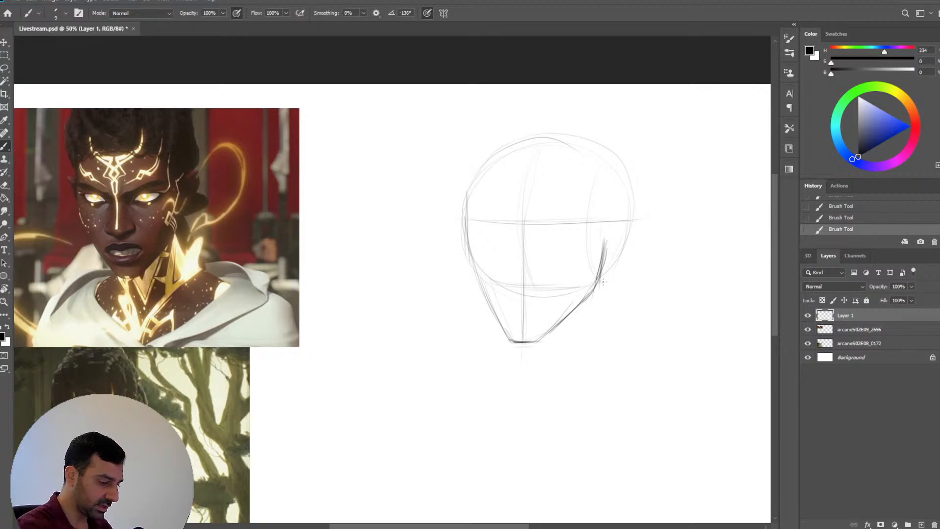
Sketch the back of the neck downward from the jaw corner and a faint shoulder line sloping away below the chin
left_click_drag(601, 305, 615, 370)
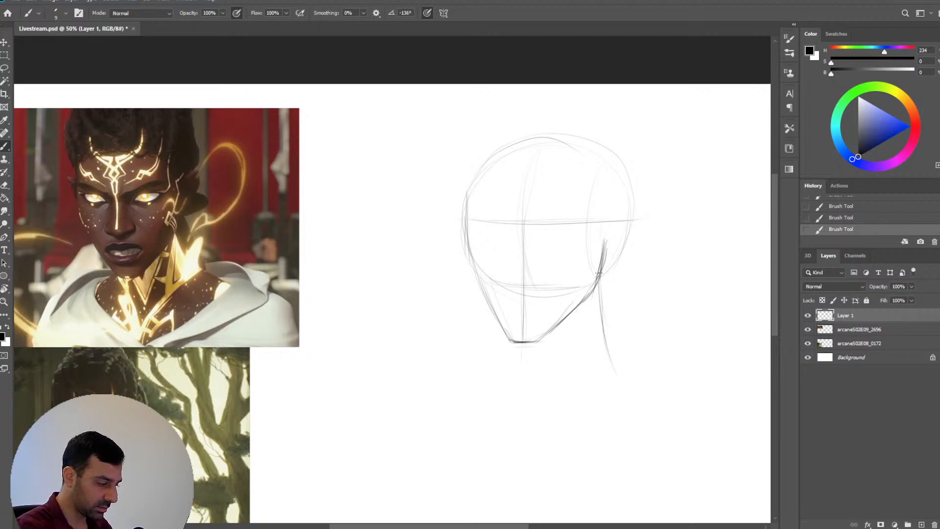
key("ctrl+z")
left_click_drag(600, 288, 629, 389)
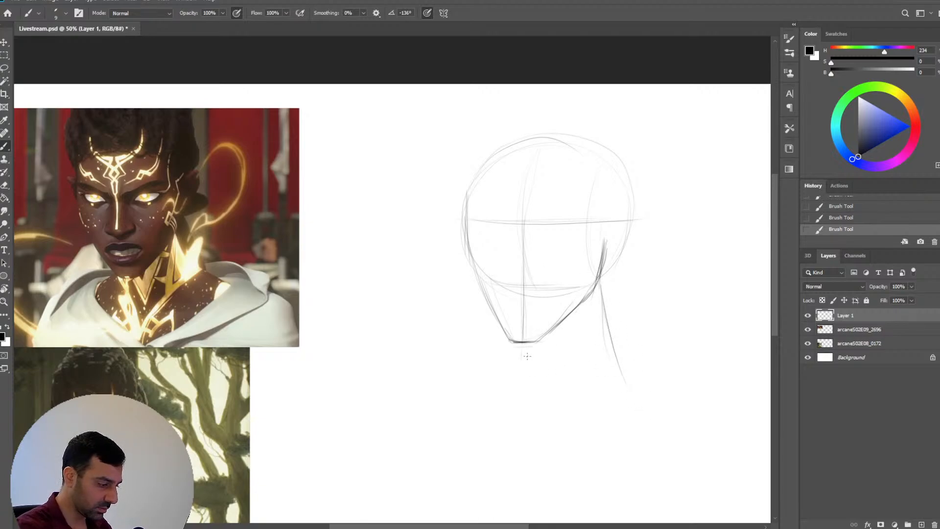
mouse_move(439, 399)
left_mouse_down()
mouse_move(513, 351)
mouse_move(443, 375)
left_mouse_up()
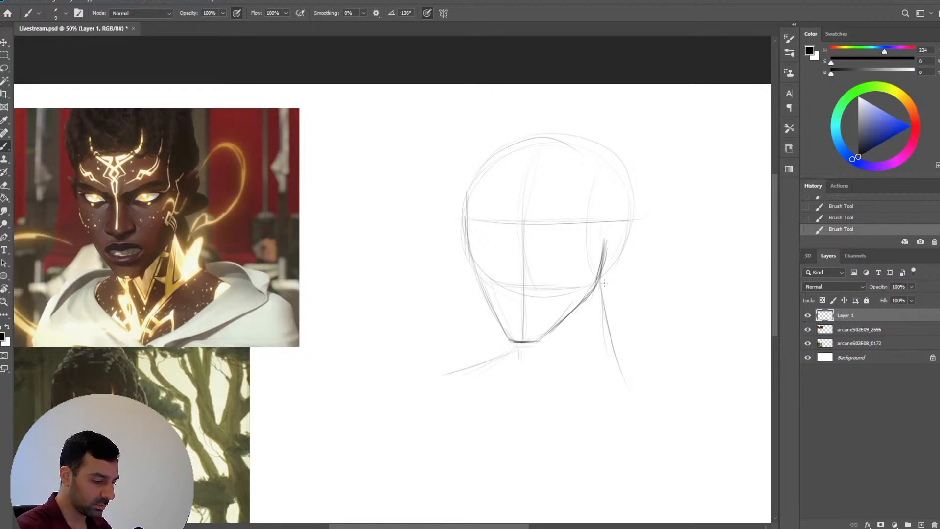
mouse_move(601, 289)
left_mouse_down()
mouse_move(612, 371)
mouse_move(602, 345)
left_mouse_up()
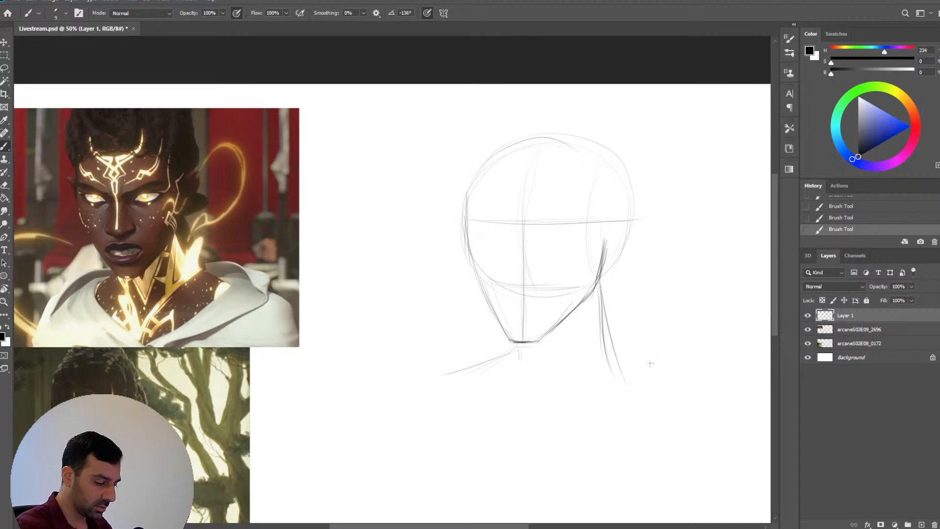
Sketch the near-side shoulder slope outward from the neck and reinforce the neck line where it joins
left_click_drag(606, 337, 673, 369)
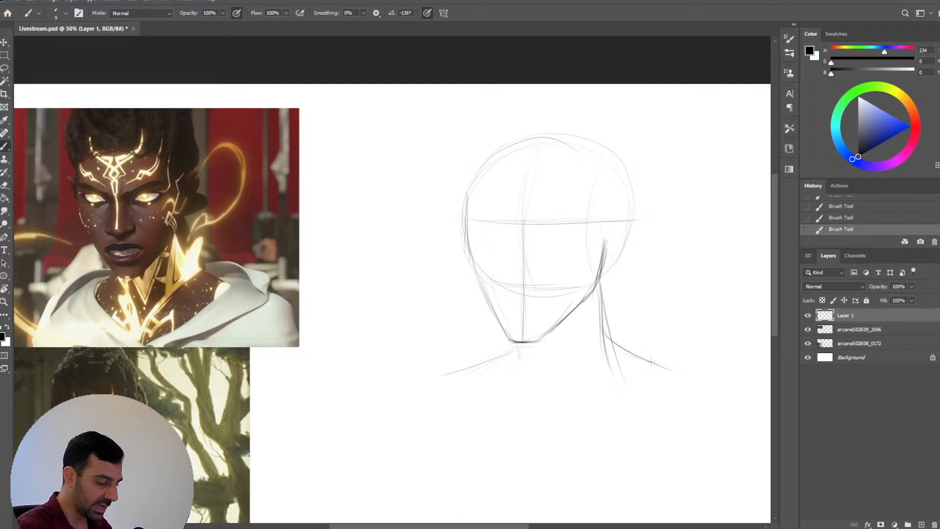
left_click_drag(607, 339, 685, 375)
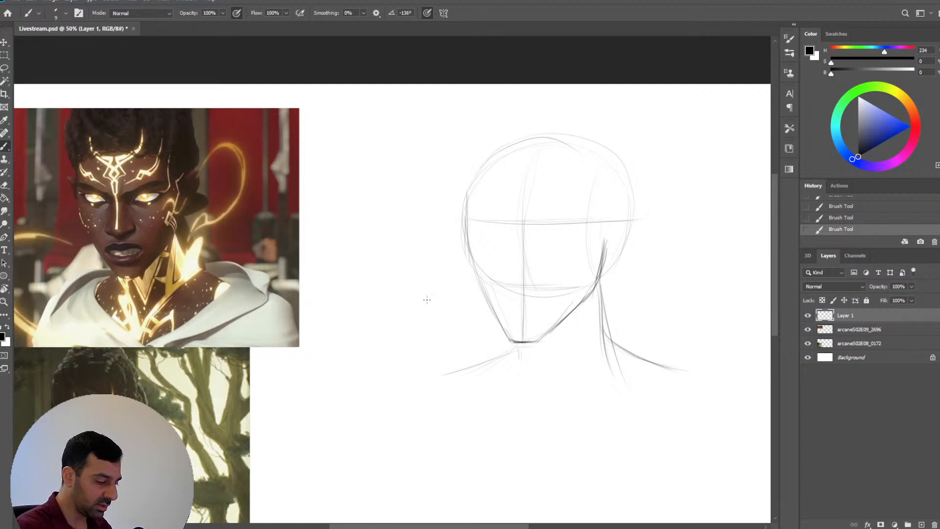
left_click_drag(600, 294, 608, 340)
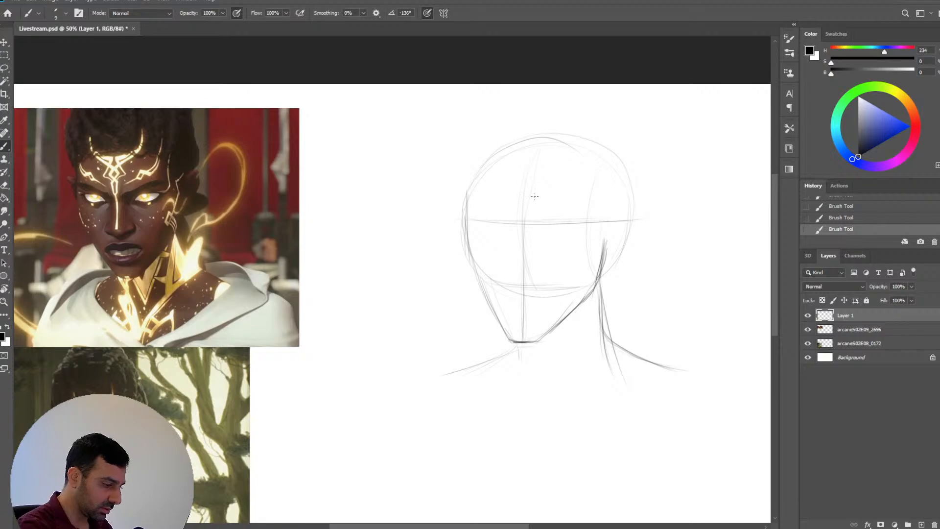
Reinforce the vertical centre line of the face, the near-side jaw line and the horizontal brow line
left_click_drag(526, 187, 524, 280)
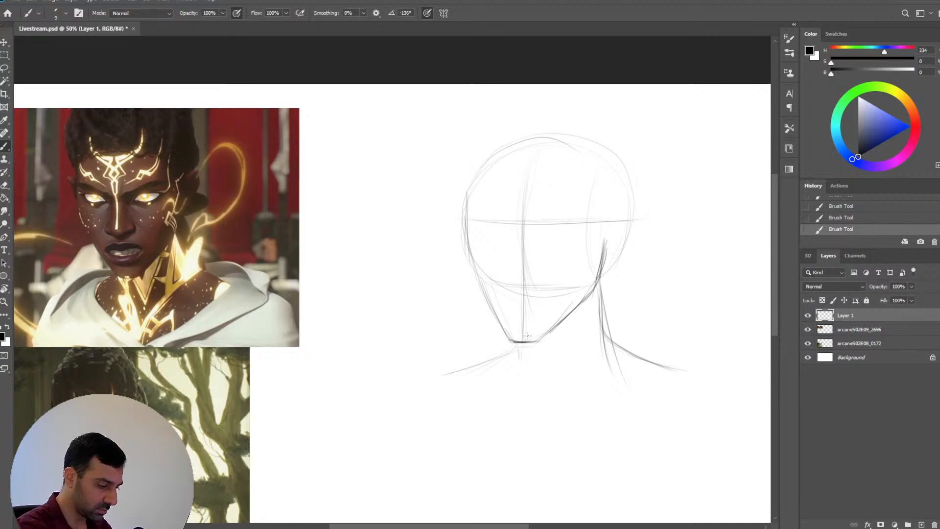
mouse_move(526, 321)
left_mouse_down()
mouse_move(527, 260)
mouse_move(525, 347)
mouse_move(537, 335)
mouse_move(502, 290)
mouse_move(511, 315)
mouse_move(493, 298)
mouse_move(514, 343)
mouse_move(492, 302)
mouse_move(518, 278)
mouse_move(515, 340)
mouse_move(542, 342)
mouse_move(586, 297)
mouse_move(561, 326)
mouse_move(598, 258)
left_mouse_up()
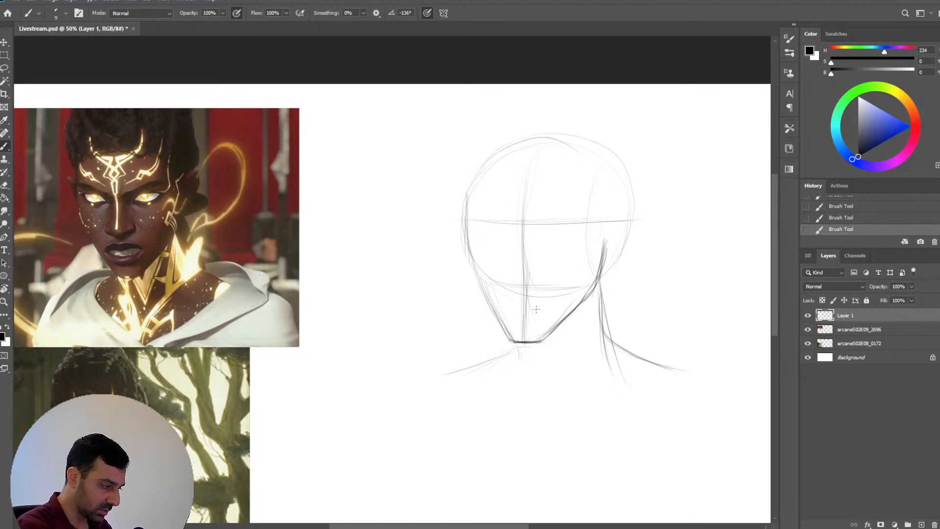
left_click_drag(474, 216, 585, 221)
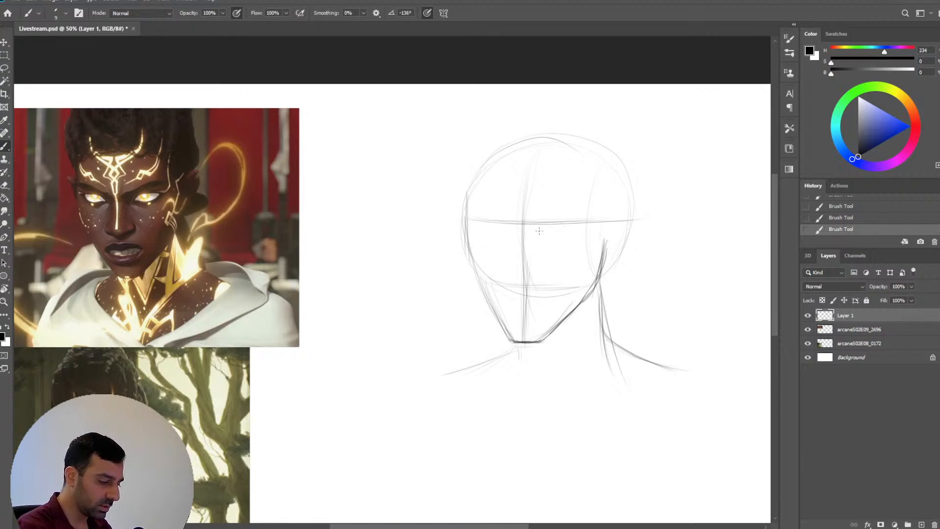
Sketch two round eye circles just below the brow line, one on each side of the centre line
left_click_drag(539, 245, 568, 241)
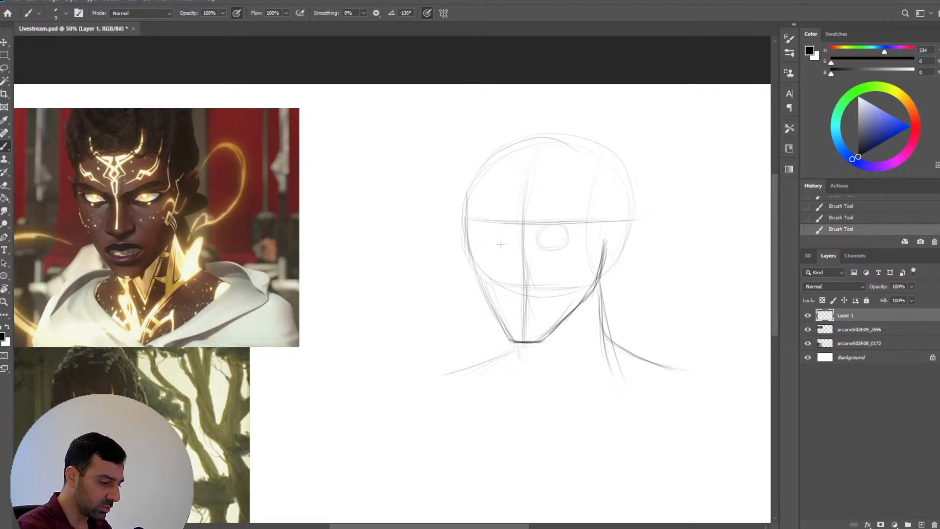
left_click_drag(501, 243, 493, 227)
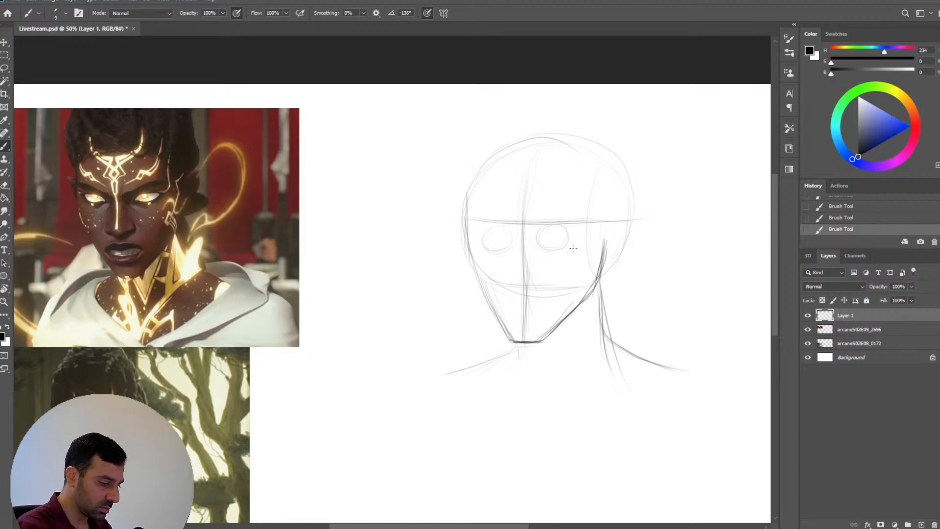
Try marking the planes between the brows and nose bridge over the glowing-eyed reference portrait, and remove the marks
key("ctrl+plus")
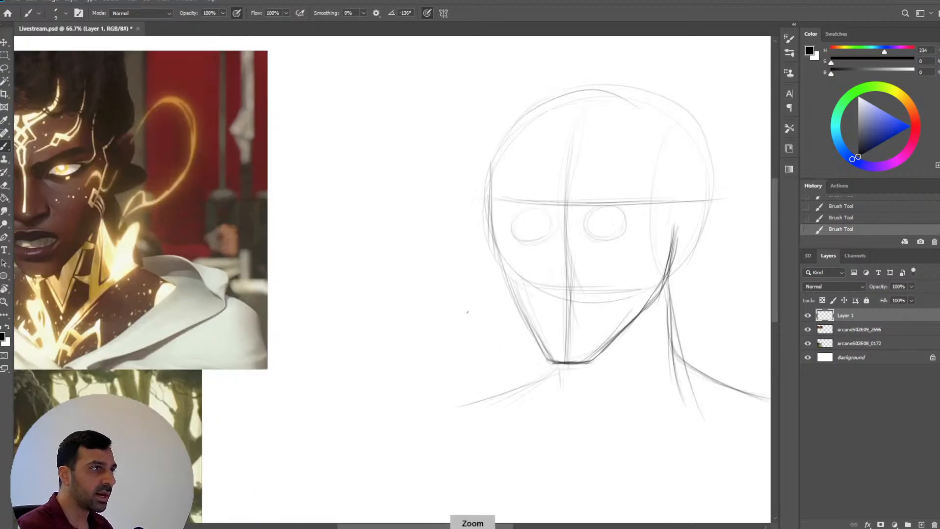
left_click_drag(228, 371, 354, 415)
key("ctrl+plus")
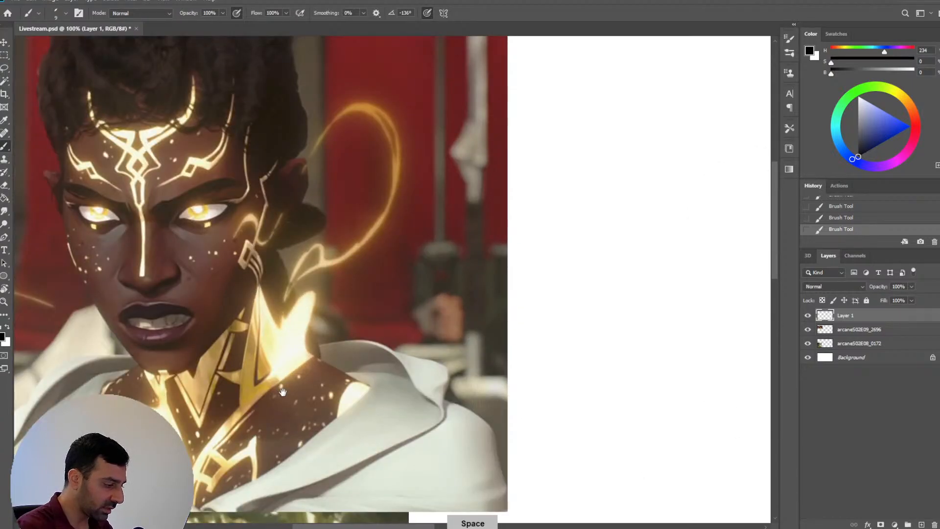
left_click_drag(278, 373, 396, 376)
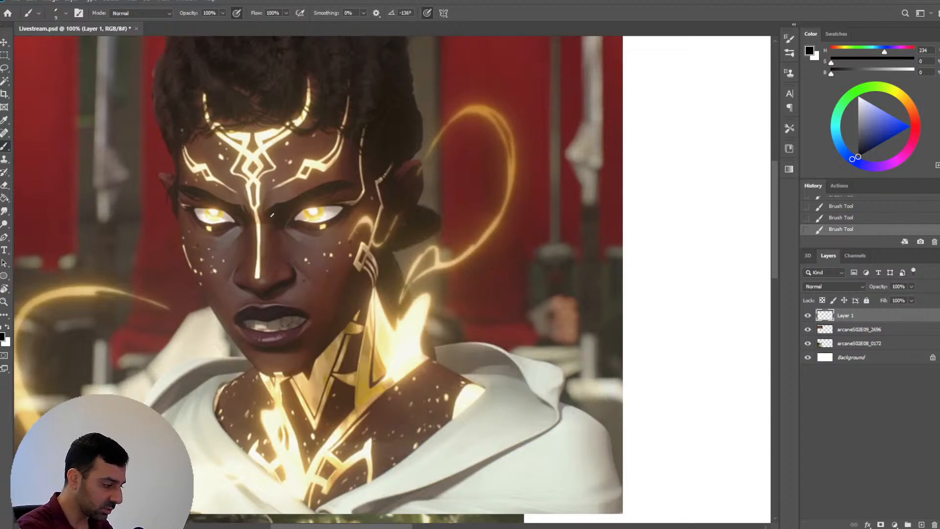
left_click_drag(266, 210, 288, 230)
key("ctrl+z")
key("ctrl+z")
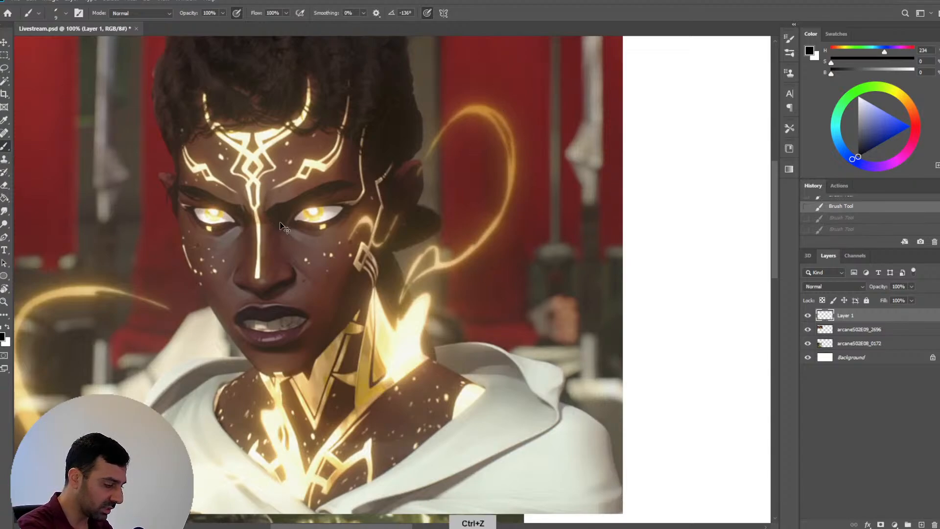
mouse_move(269, 193)
left_mouse_down()
mouse_move(263, 211)
mouse_move(284, 230)
left_mouse_up()
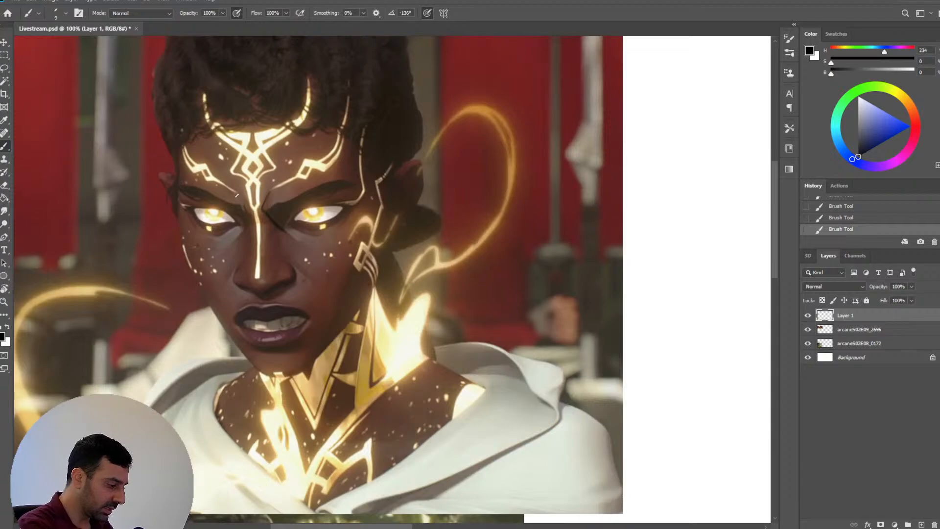
mouse_move(236, 195)
left_mouse_down()
mouse_move(251, 223)
mouse_move(236, 239)
left_mouse_up()
key("ctrl+z")
key("ctrl+z")
key("ctrl+z")
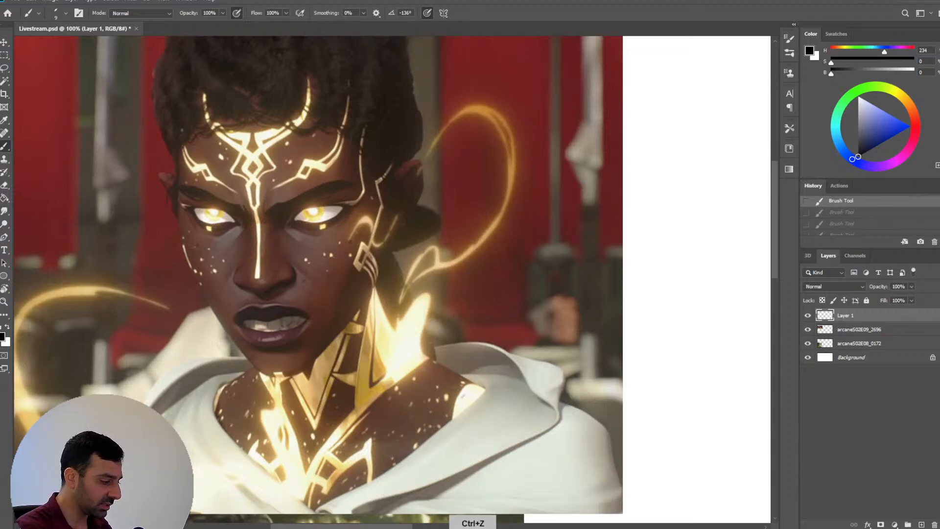
left_click_drag(242, 196, 246, 194)
key("space")
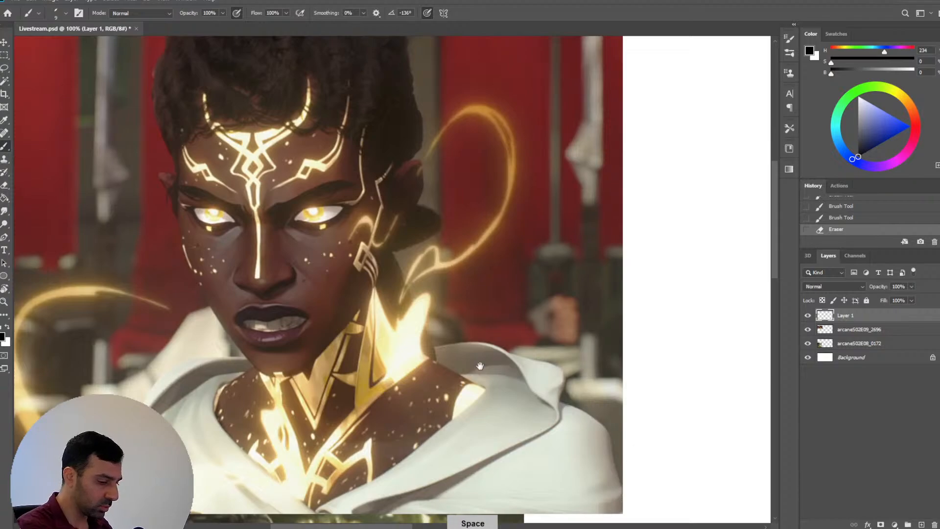
Redraw the missing far-side eye circle on the head sketch and darken both eye circles under the brow line
left_click_drag(480, 365, 135, 368)
left_click_drag(378, 376, 212, 380)
key("ctrl+minus")
key("ctrl+minus")
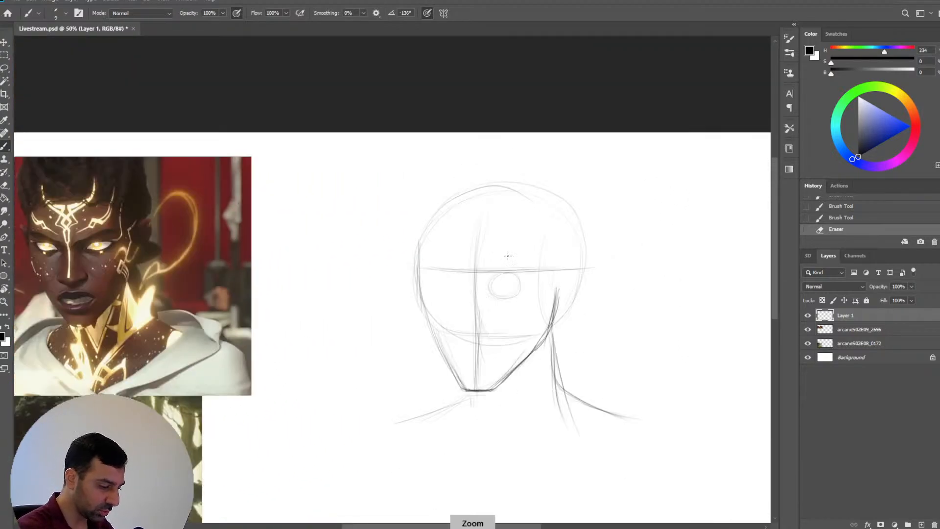
key("space")
left_click_drag(393, 341, 429, 293)
left_click(501, 221)
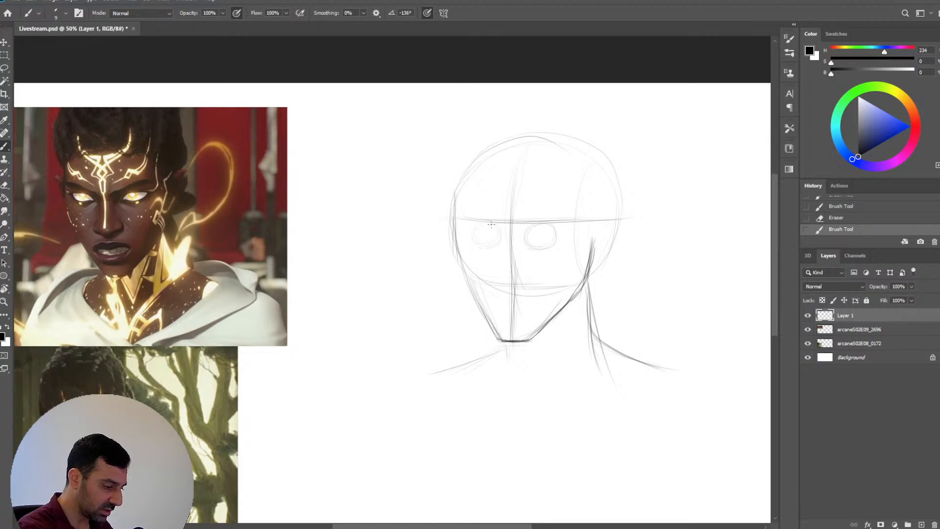
mouse_move(491, 224)
left_mouse_down()
mouse_move(543, 233)
mouse_move(521, 222)
mouse_move(484, 226)
mouse_move(499, 239)
mouse_move(475, 247)
mouse_move(483, 222)
mouse_move(549, 223)
mouse_move(529, 246)
mouse_move(534, 224)
mouse_move(558, 231)
mouse_move(560, 242)
mouse_move(542, 250)
mouse_move(554, 230)
left_mouse_up()
left_click_drag(470, 232, 506, 236)
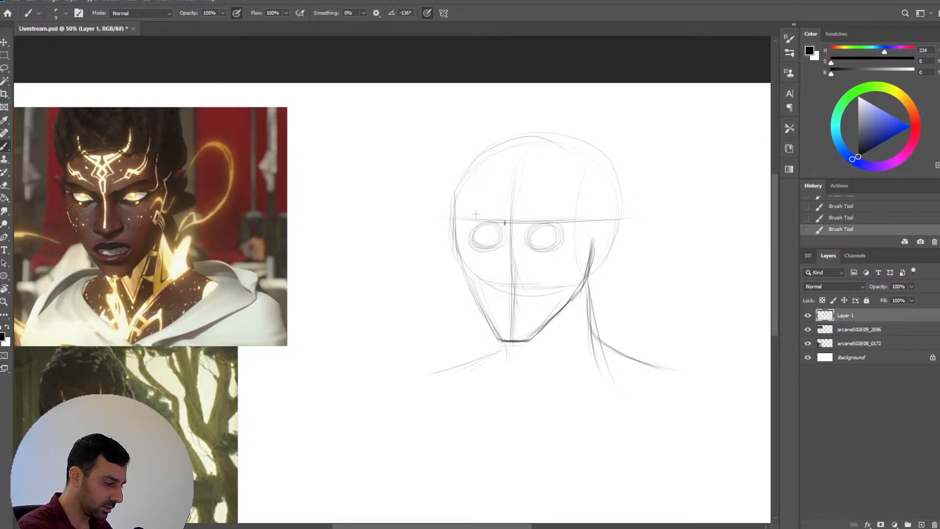
Draw both eyebrows slanting down toward the centre line, with frown creases between them and the sides of the nose bridge below
mouse_move(473, 213)
left_mouse_down()
mouse_move(515, 223)
mouse_move(469, 209)
mouse_move(477, 210)
mouse_move(460, 214)
mouse_move(475, 214)
mouse_move(460, 216)
mouse_move(503, 228)
mouse_move(561, 214)
left_mouse_up()
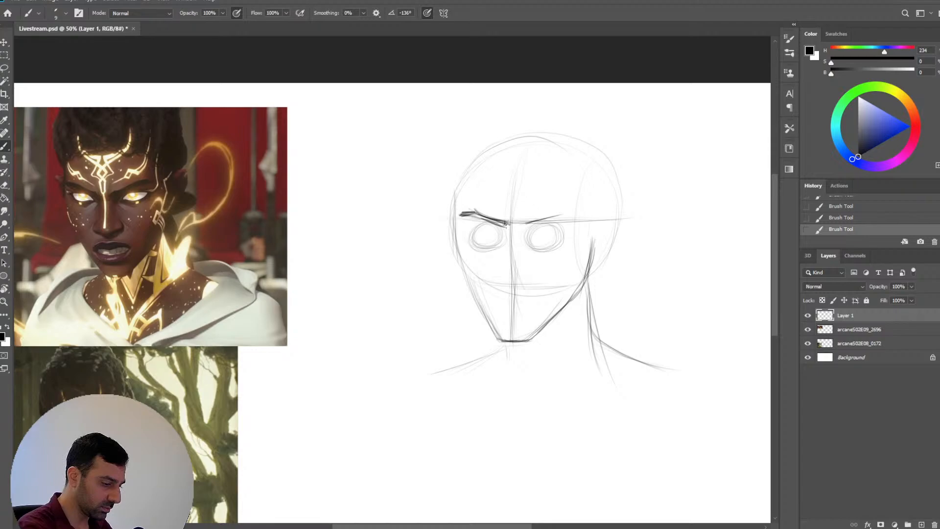
key("e")
mouse_move(508, 226)
left_mouse_down()
mouse_move(577, 211)
mouse_move(534, 221)
mouse_move(575, 218)
left_mouse_up()
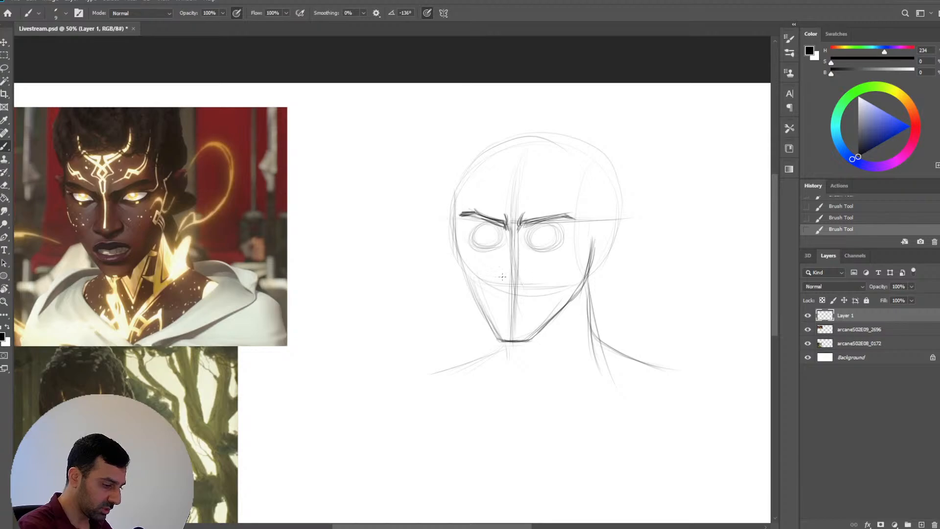
Sketch a small ball for the nose tip and draw the dark far-side underside line with a size 10 brush
mouse_move(502, 276)
left_mouse_down()
mouse_move(521, 275)
mouse_move(517, 285)
left_mouse_up()
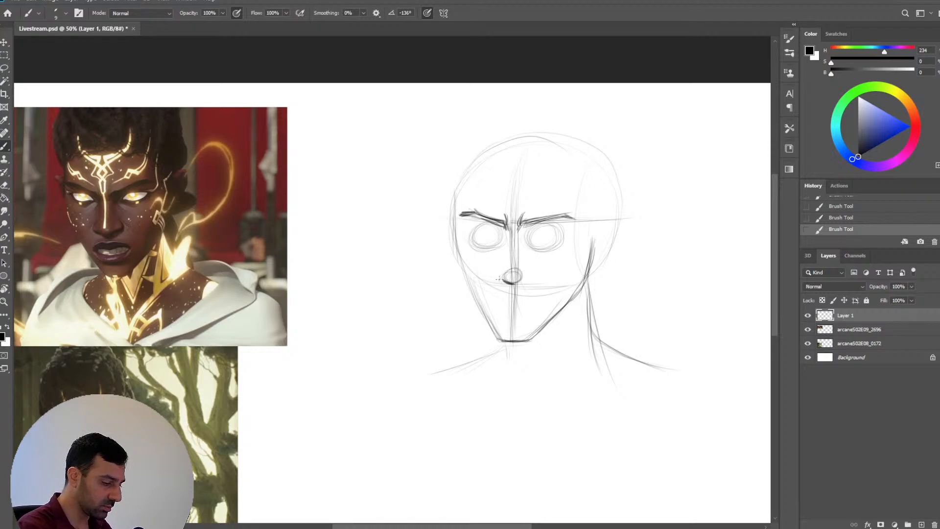
key("bracketright")
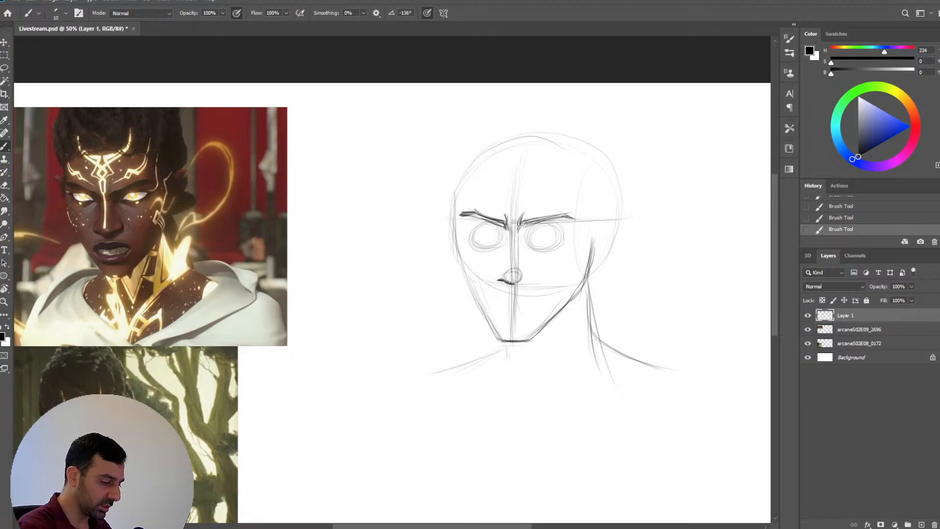
key("e")
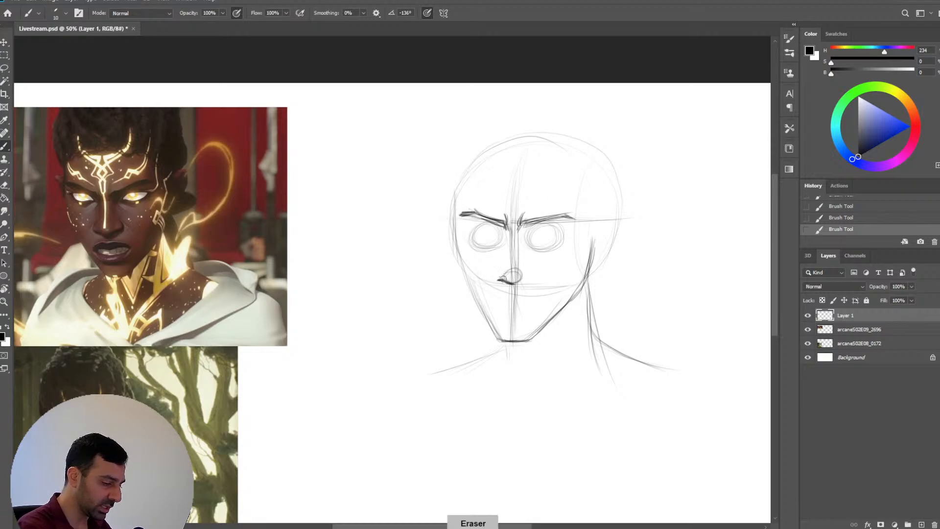
left_click_drag(496, 283, 513, 284)
key("b")
left_click_drag(501, 280, 514, 284)
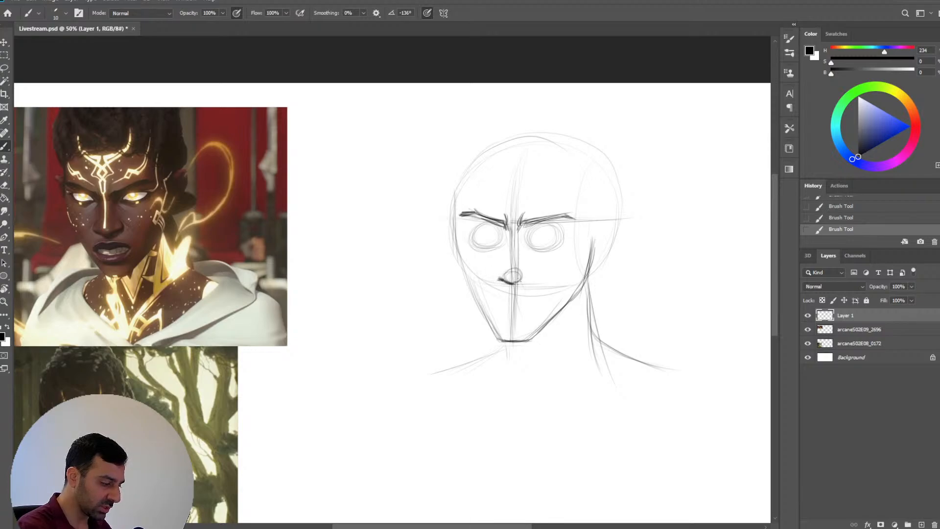
Extend the underside of the nose across to the near side and curve up the near nostril wing with a size 15 brush
key("bracketright")
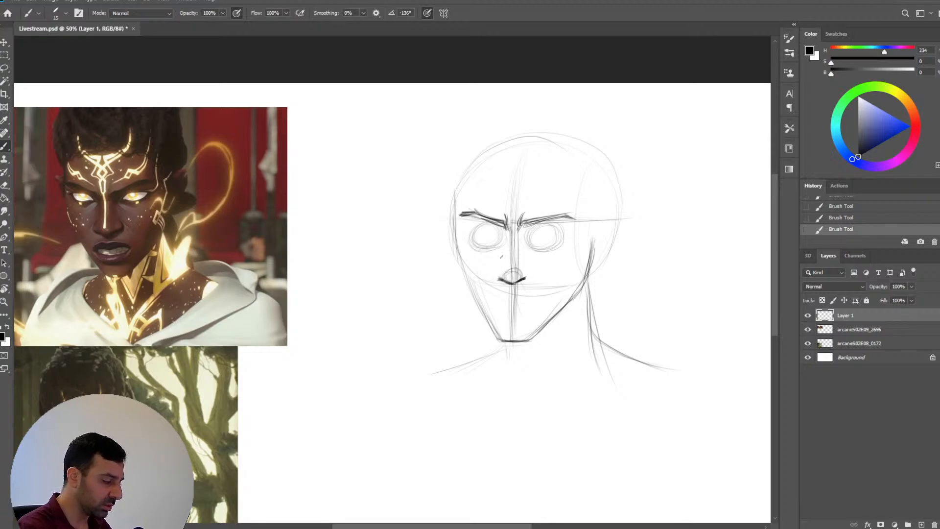
mouse_move(507, 285)
left_mouse_down()
mouse_move(497, 283)
mouse_move(512, 284)
left_mouse_up()
left_click_drag(514, 283, 527, 278)
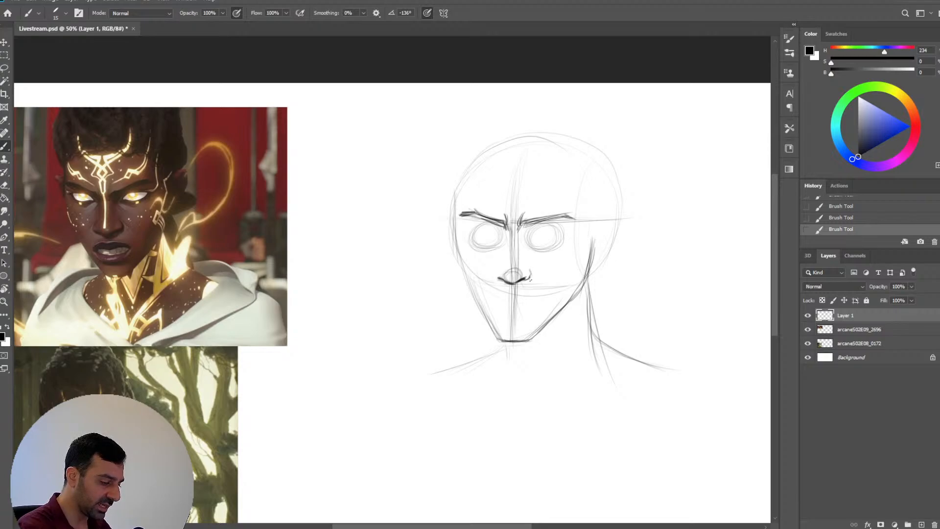
left_click_drag(530, 267, 531, 275)
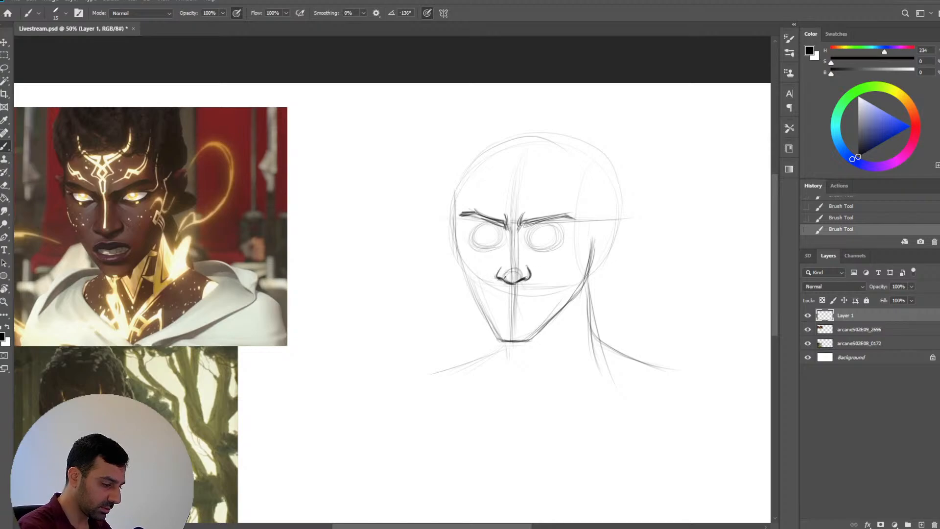
Clean up and redraw the far-side nostril wing, darkening the base of the nose with a size 15 brush
key("ctrl+z")
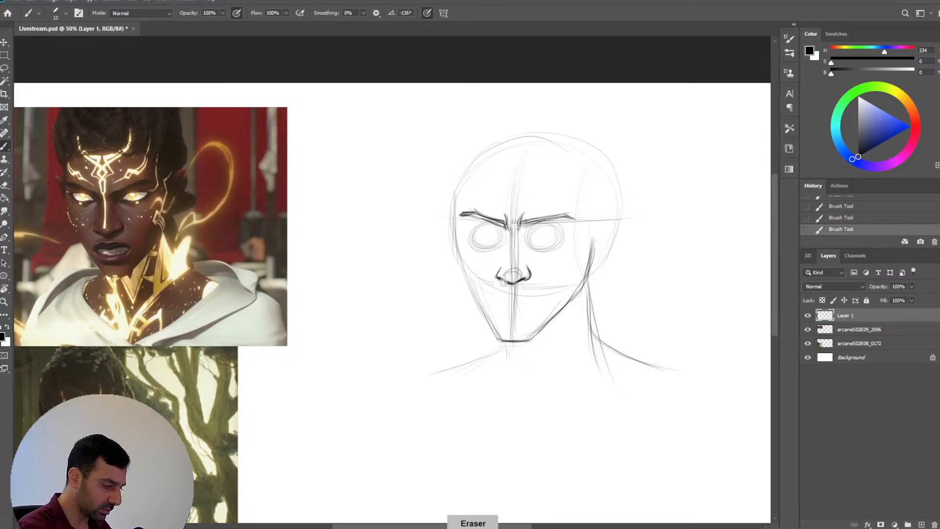
key("bracketright")
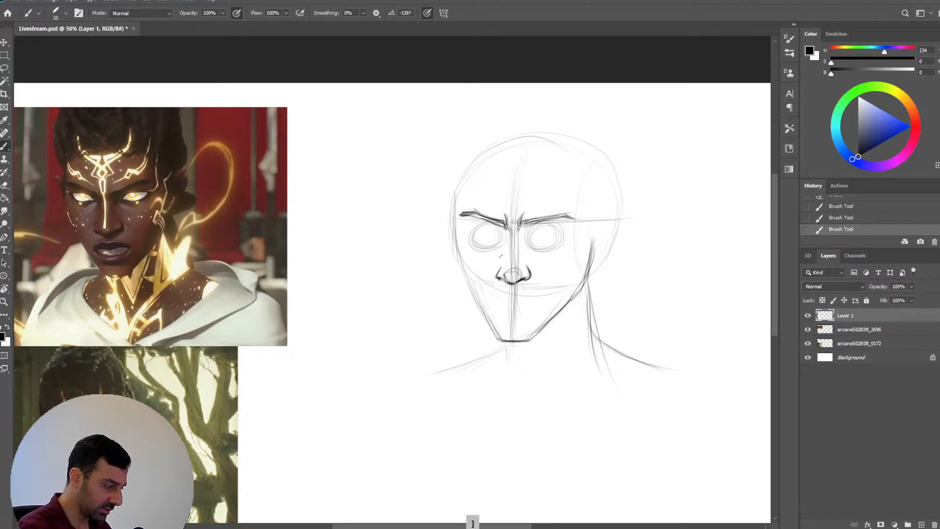
key("bracketleft")
mouse_move(505, 272)
left_mouse_down()
mouse_move(511, 282)
mouse_move(499, 278)
left_mouse_up()
key("e")
key("b")
key("bracketright")
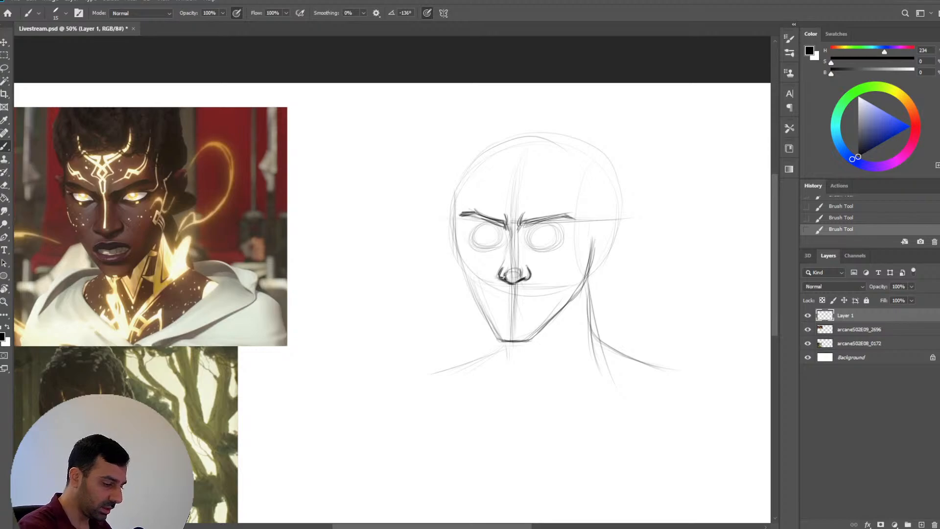
key("bracketright")
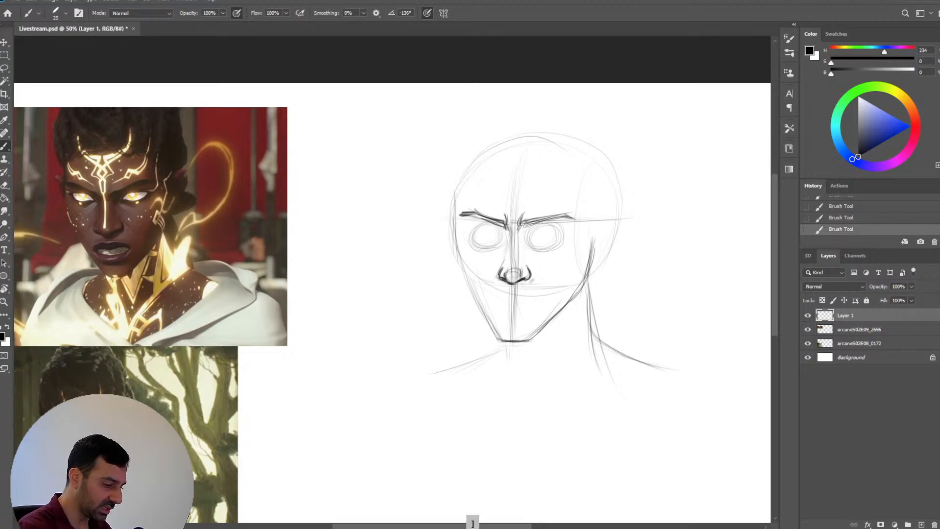
key("bracketleft")
key("bracketleft")
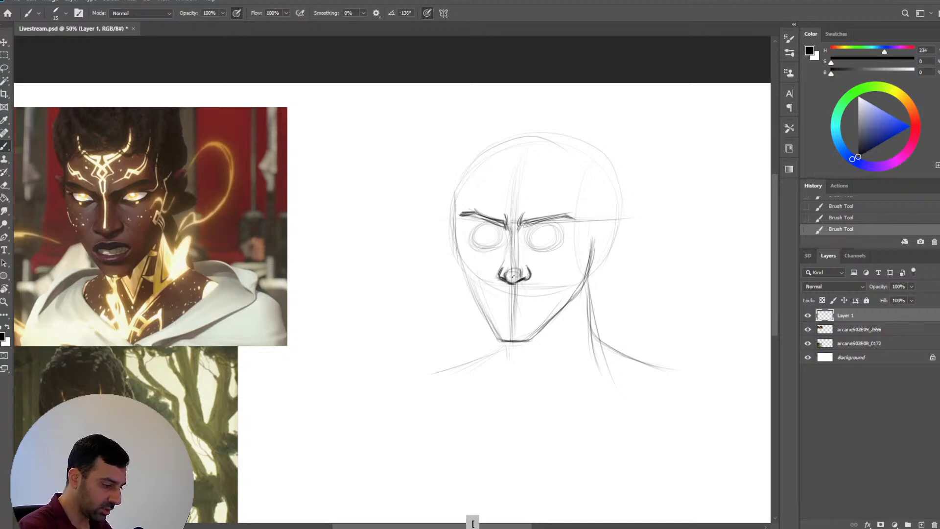
Lasso the nose, nudge it slightly downward and clear the selection
key("l")
left_click_drag(548, 273, 536, 284)
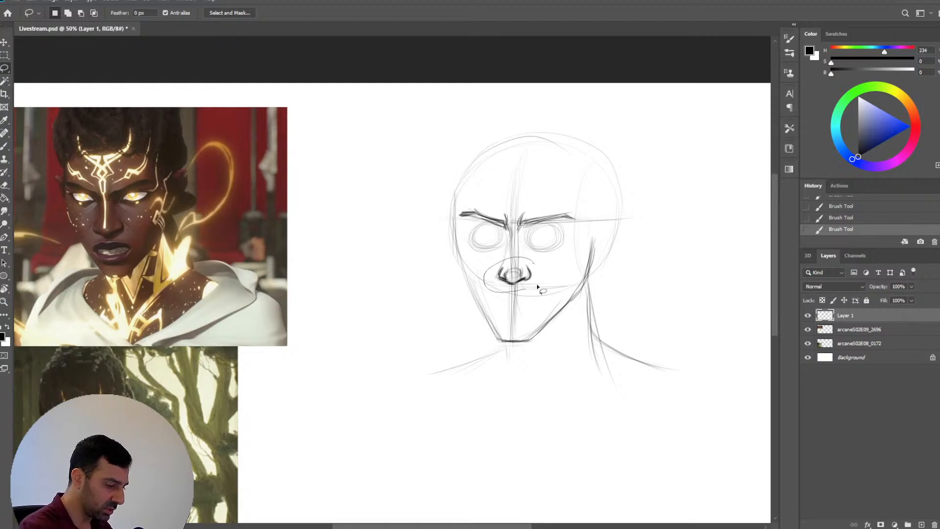
key("v")
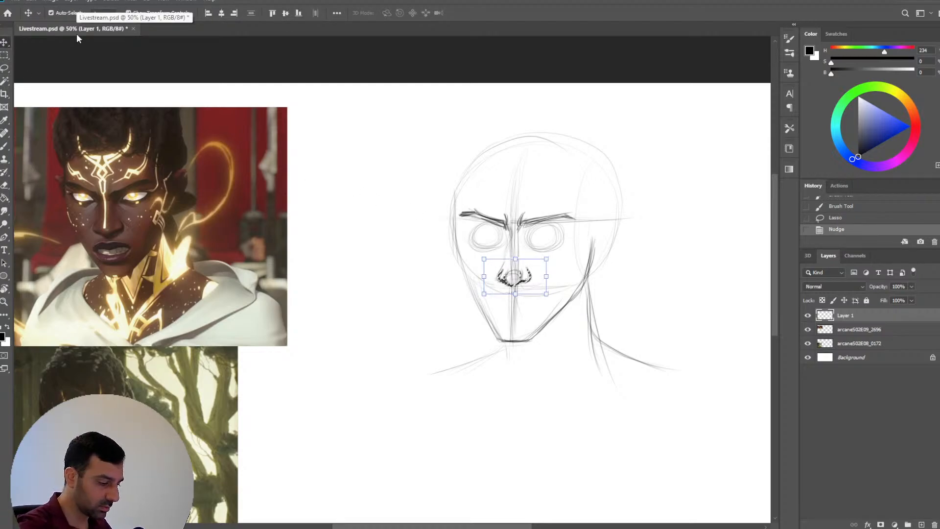
key("m")
key("b")
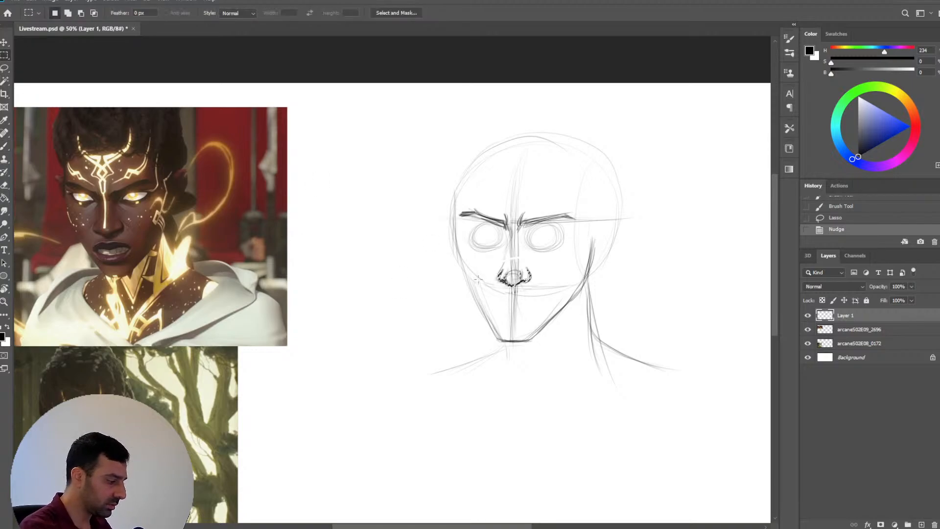
key("ctrl+d")
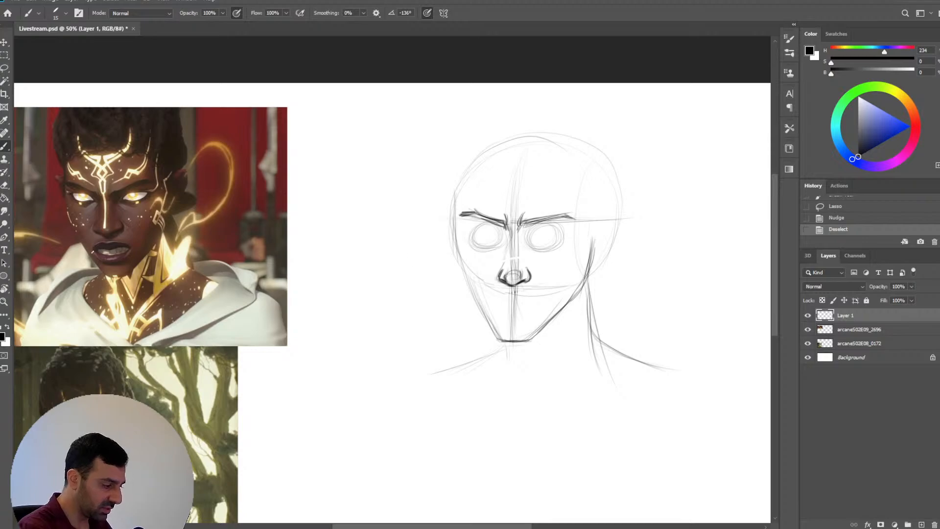
Sketch faint guide strokes below the nose and draw the horizontal mouth line across the centre line above the chin
left_click_drag(504, 289, 499, 296)
left_click_drag(500, 294, 496, 304)
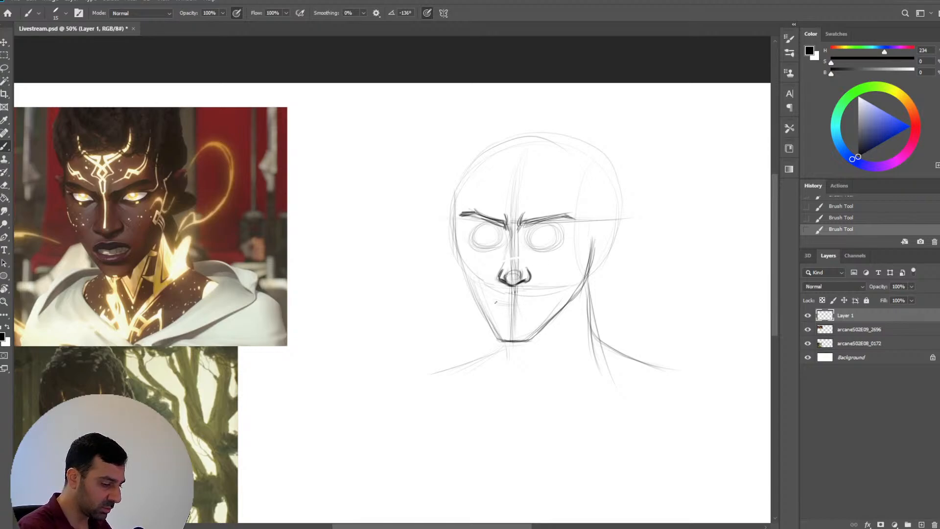
left_click_drag(496, 303, 532, 302)
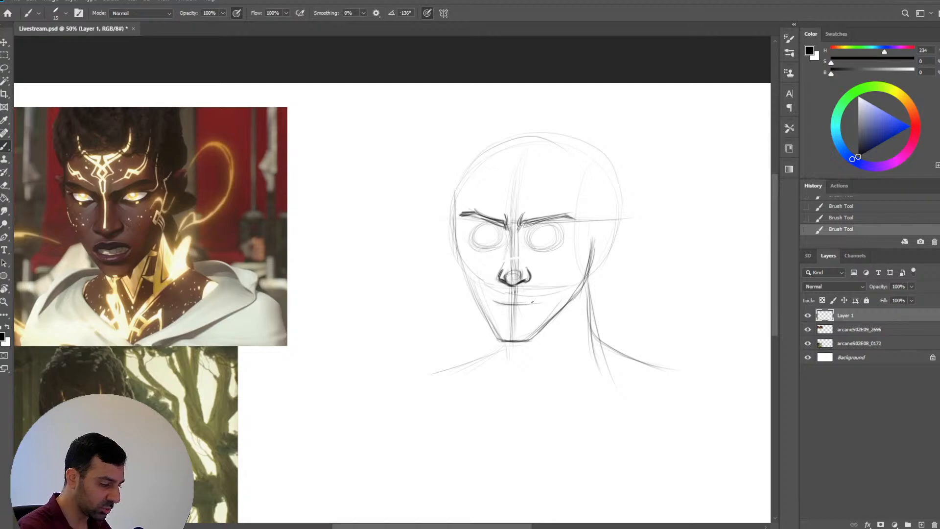
Undo the latest mouth strokes and redraw the horizontal mouth line more firmly with a size 15 brush
key("ctrl+z")
key("ctrl+z")
key("ctrl+z")
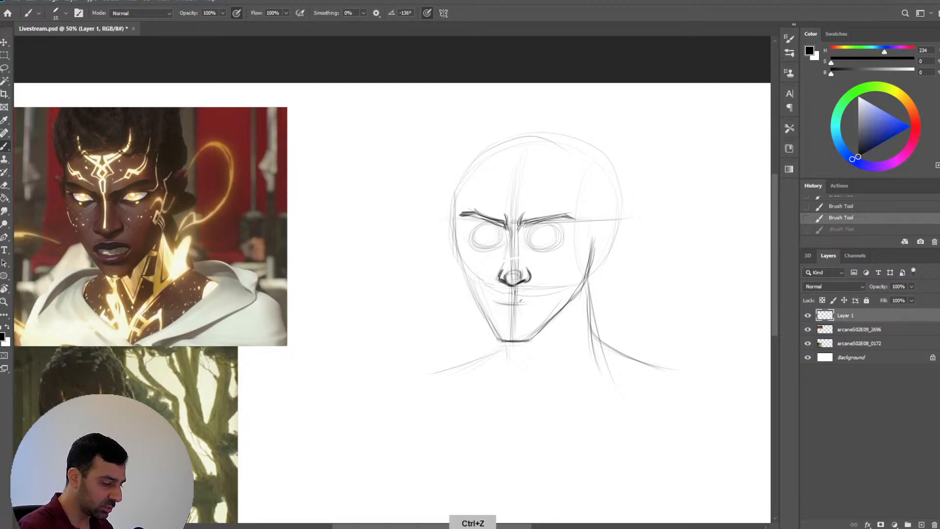
left_click_drag(496, 302, 541, 303)
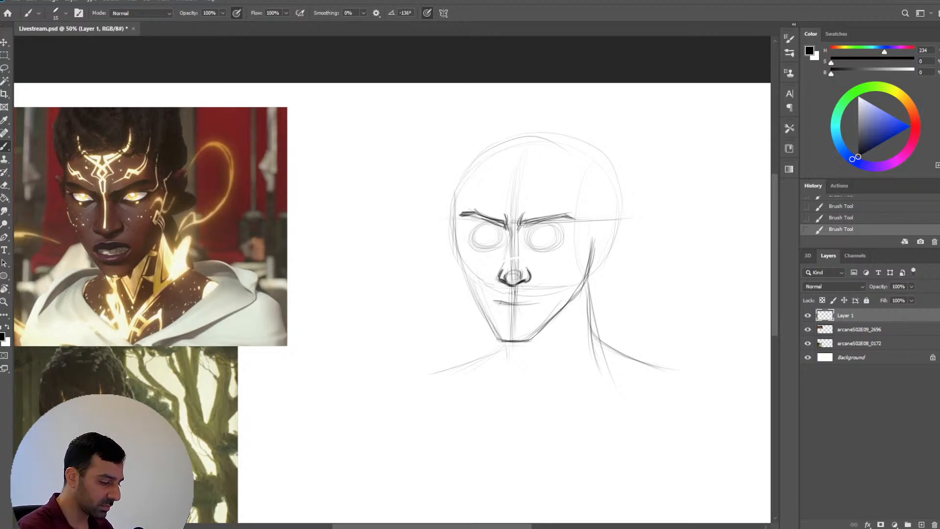
key("e")
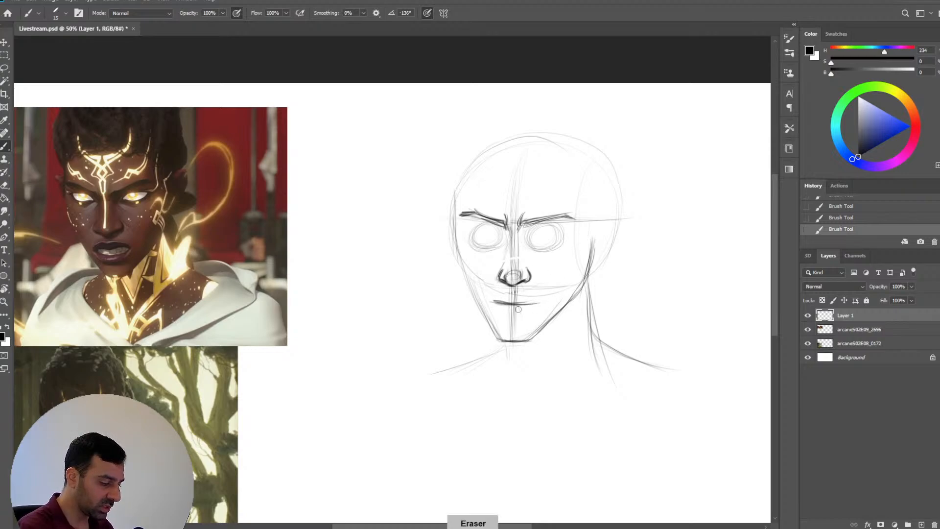
key("b")
mouse_move(514, 304)
left_mouse_down()
mouse_move(494, 302)
mouse_move(539, 302)
left_mouse_up()
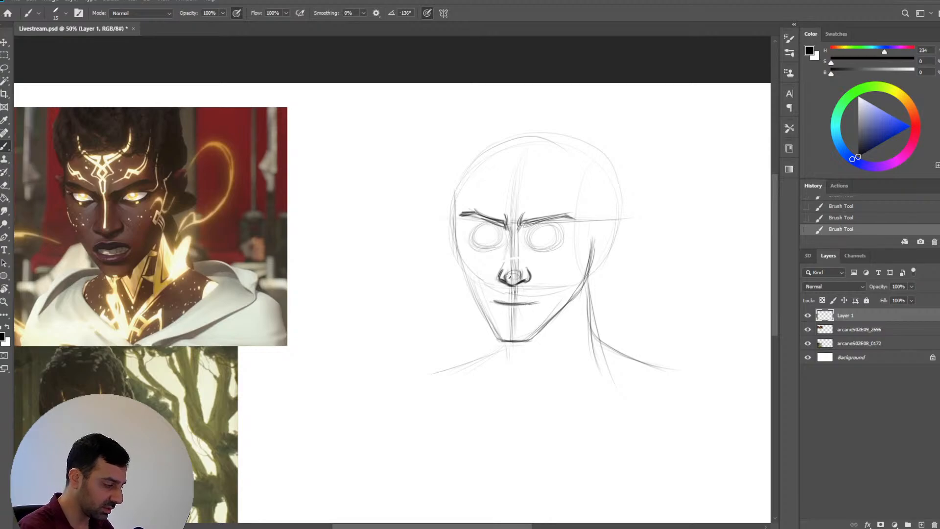
key("ctrl+z")
key("ctrl+z")
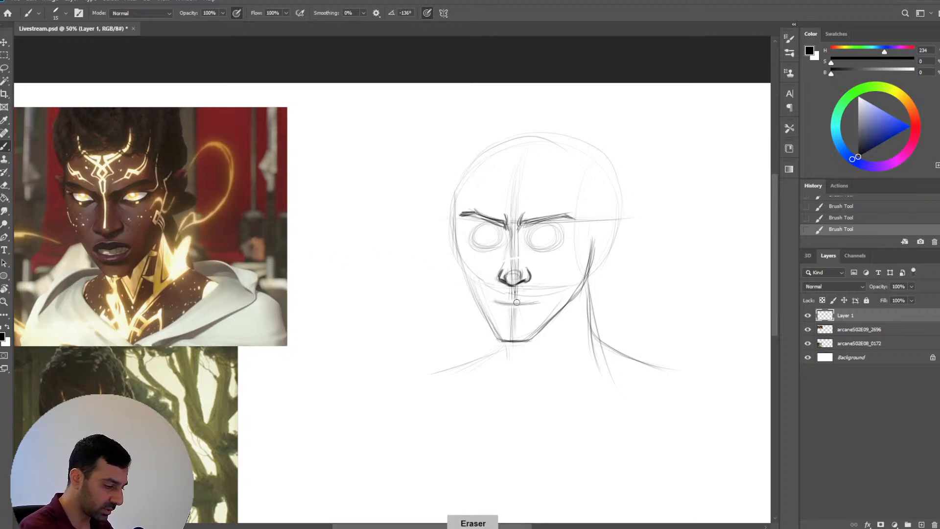
left_click_drag(503, 306, 527, 307)
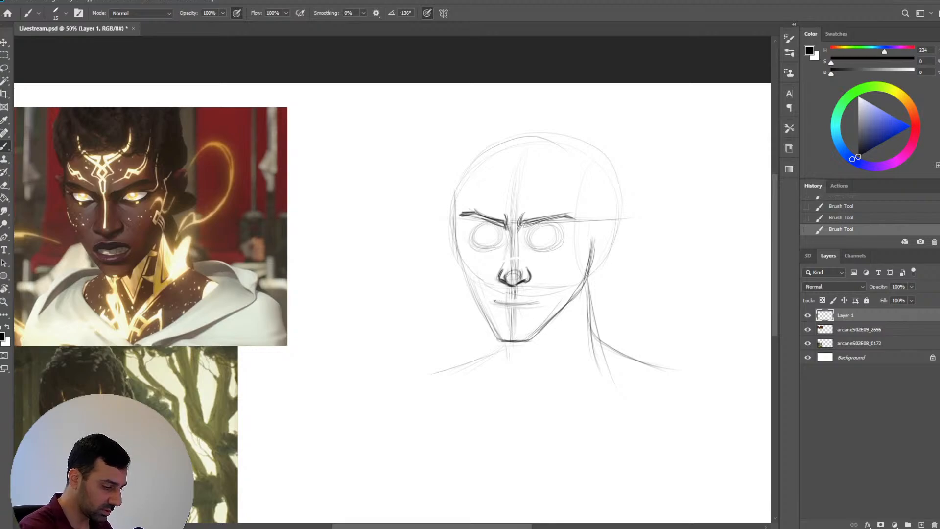
mouse_move(517, 303)
left_mouse_down()
mouse_move(546, 301)
mouse_move(491, 303)
mouse_move(535, 303)
left_mouse_up()
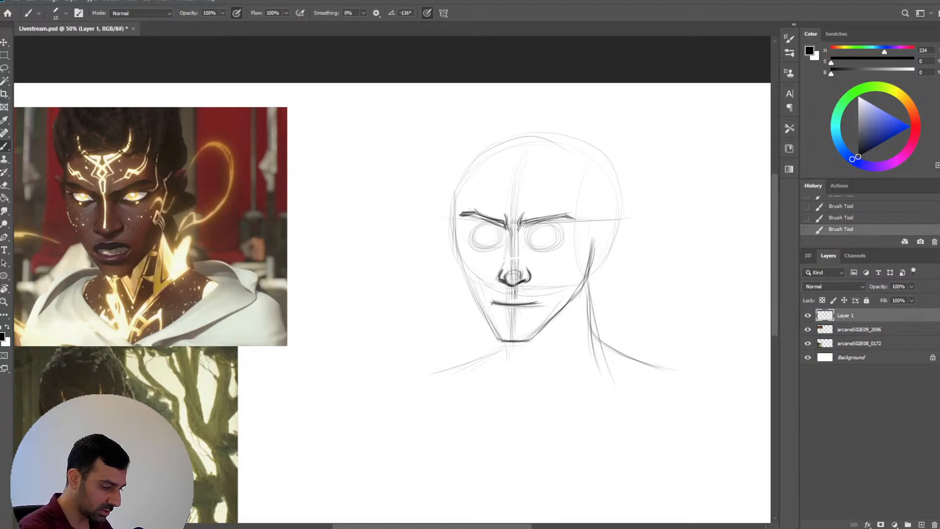
Soften the mouth line with the eraser and mark the upper lip's centre dip below the nose with a size 10 brush
key("e")
left_click_drag(512, 304, 535, 304)
mouse_move(513, 306)
left_mouse_down()
mouse_move(536, 307)
mouse_move(513, 298)
left_mouse_up()
key("bracketleft")
left_click_drag(511, 293, 512, 297)
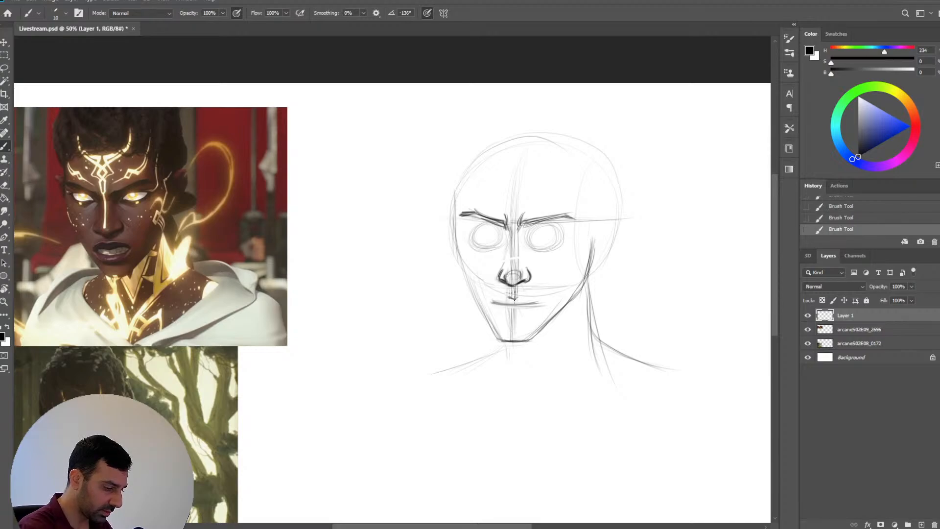
key("e")
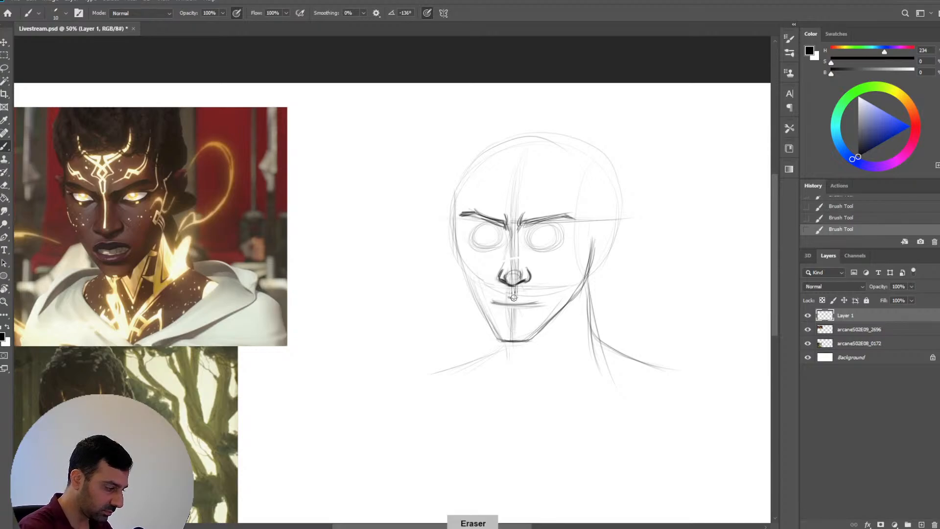
left_click_drag(509, 297, 511, 295)
key("b")
left_click_drag(513, 290, 507, 297)
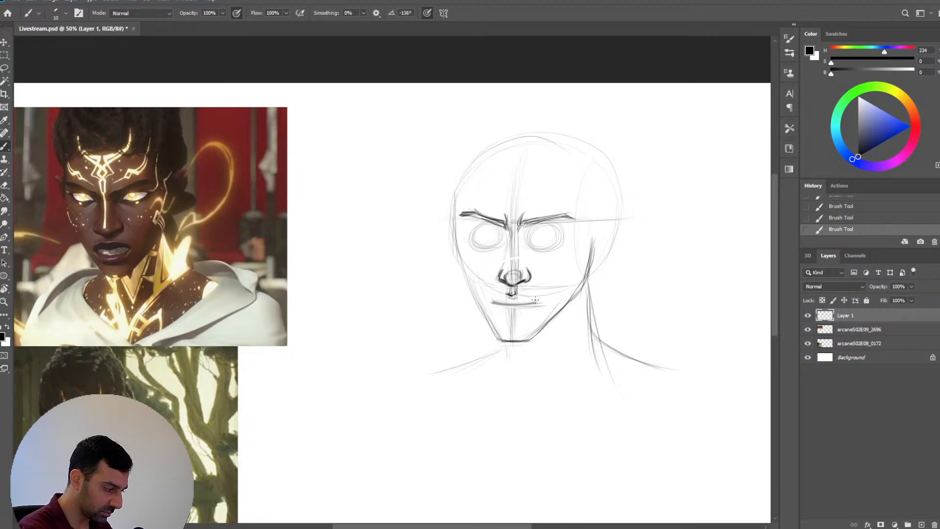
Outline the upper lip from its centre dip to both mouth corners, draw its underside and clean up the dip
left_click_drag(517, 295, 540, 299)
left_click_drag(539, 302, 519, 294)
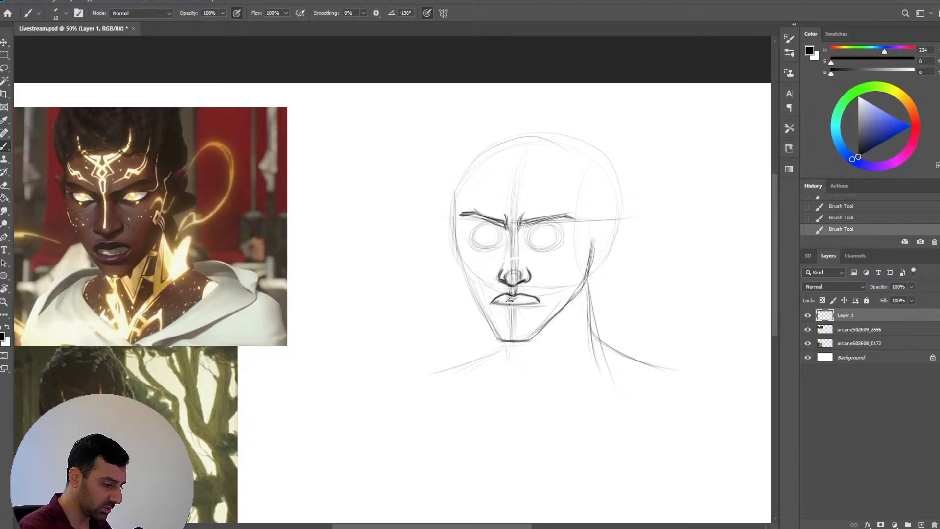
mouse_move(518, 299)
left_mouse_down()
mouse_move(540, 302)
mouse_move(491, 304)
left_mouse_up()
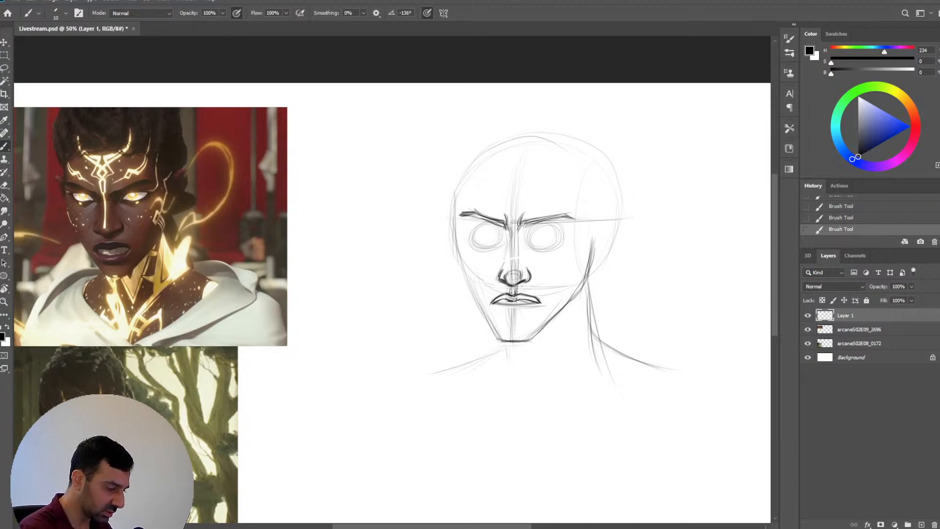
key("e")
left_click_drag(508, 294, 511, 294)
left_click_drag(508, 293, 513, 295)
key("bracketleft")
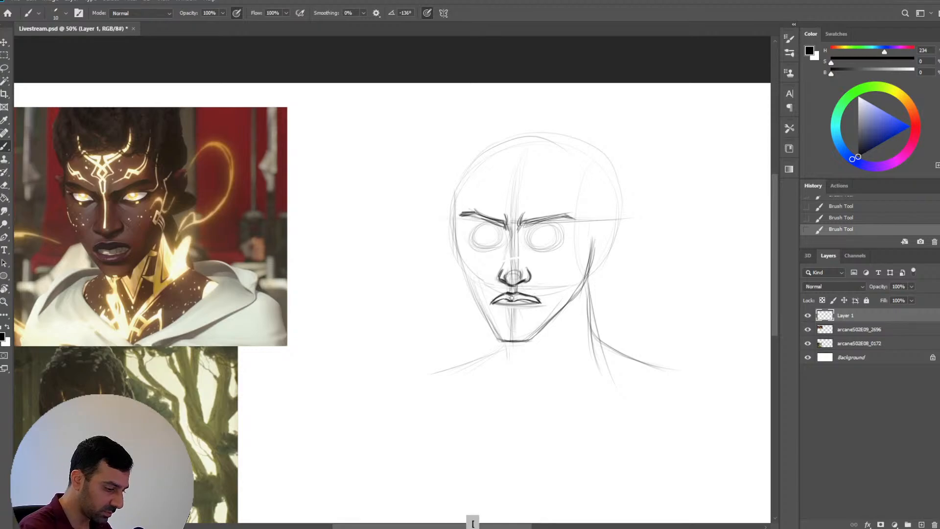
Draw the inner edge and full contour of the lower lip, erasing stray marks beside the near mouth corner
left_click_drag(512, 298, 519, 303)
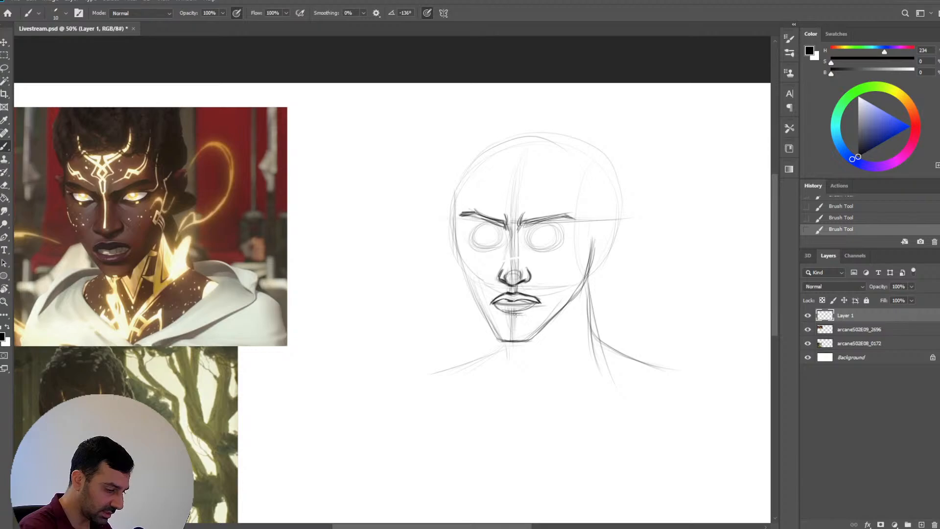
left_click_drag(507, 313, 527, 316)
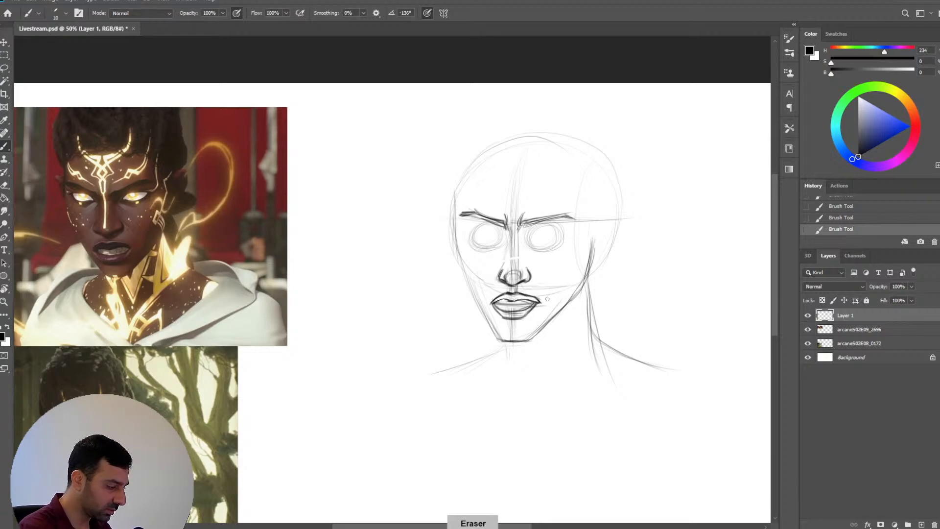
mouse_move(547, 299)
left_mouse_down()
mouse_move(496, 312)
mouse_move(507, 320)
mouse_move(540, 301)
mouse_move(510, 311)
mouse_move(520, 311)
left_mouse_up()
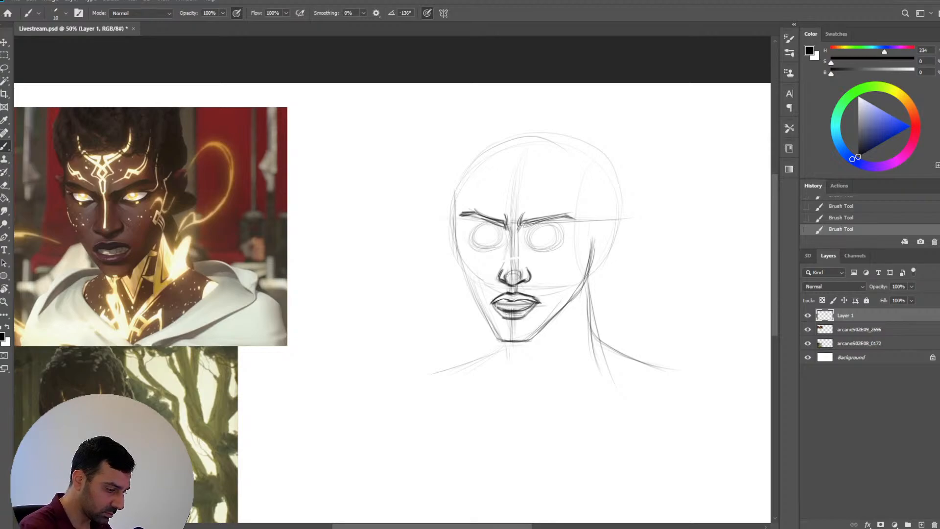
Darken the lower lip with shading strokes using a size 15 brush
key("bracketright")
left_click_drag(498, 306, 528, 307)
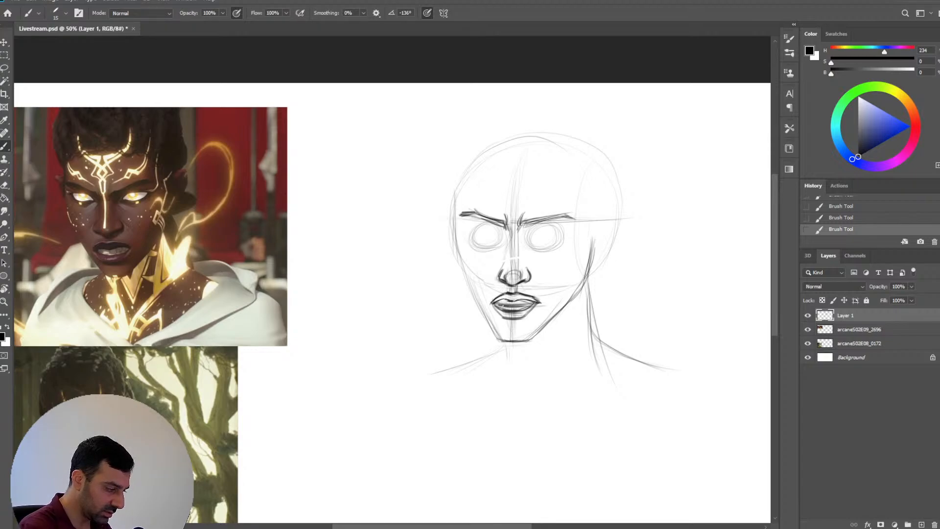
key("e")
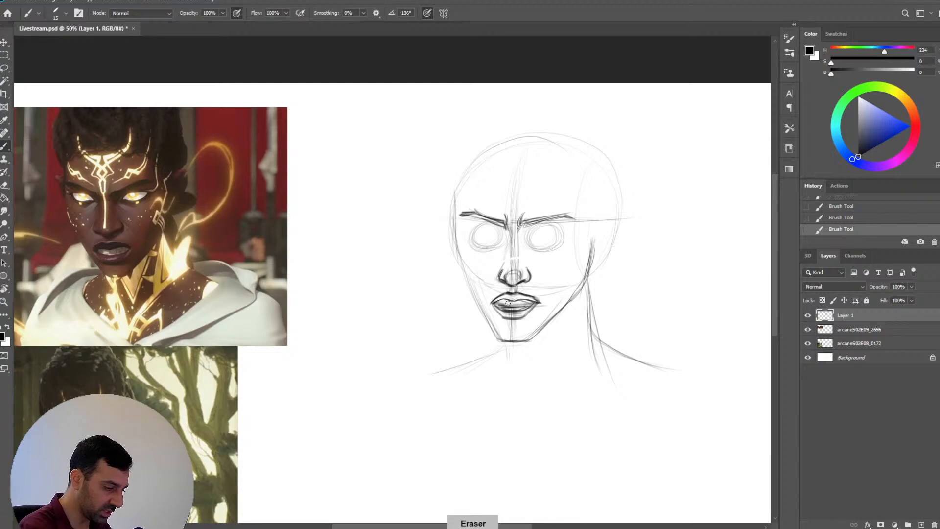
key("b")
left_click_drag(511, 303, 524, 308)
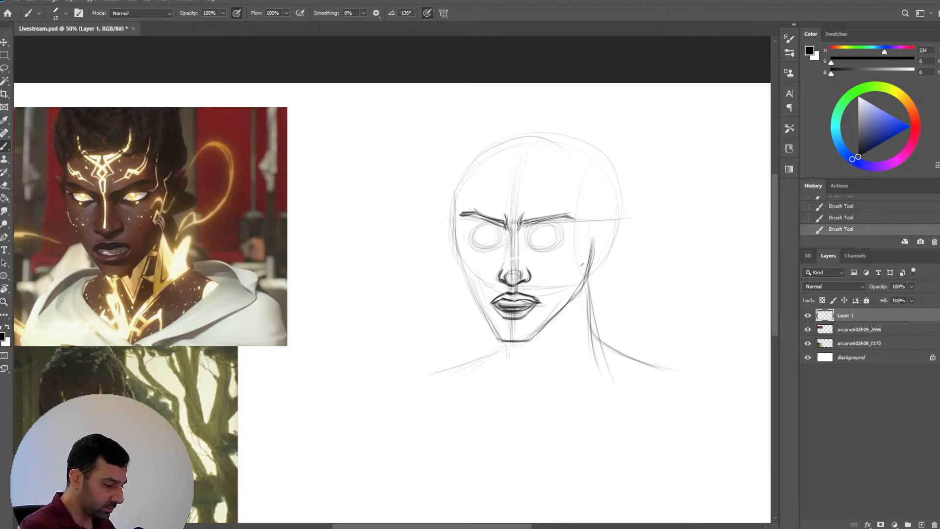
Move the head sketch closer to the reference portraits and slightly upward
key("ctrl+plus")
left_click_drag(504, 372, 536, 380)
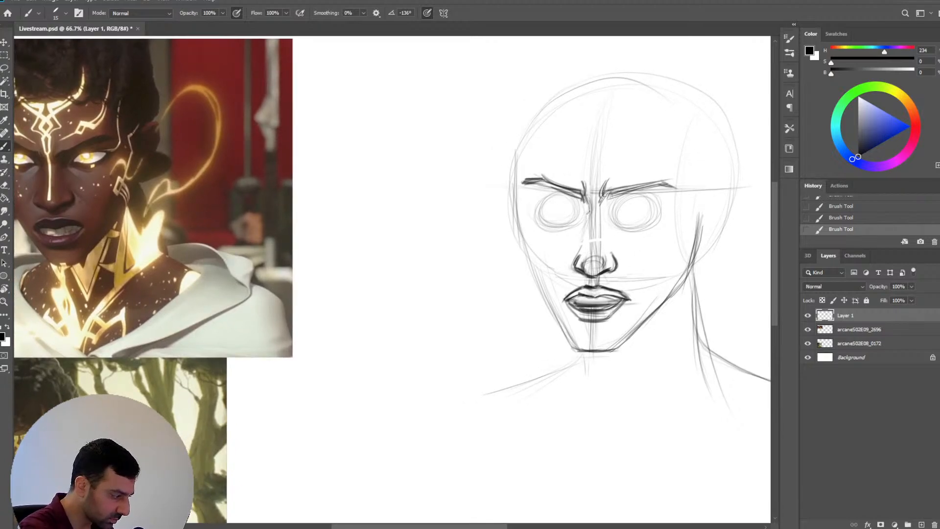
key("grave")
left_click_drag(582, 272, 592, 276)
key("bracketleft")
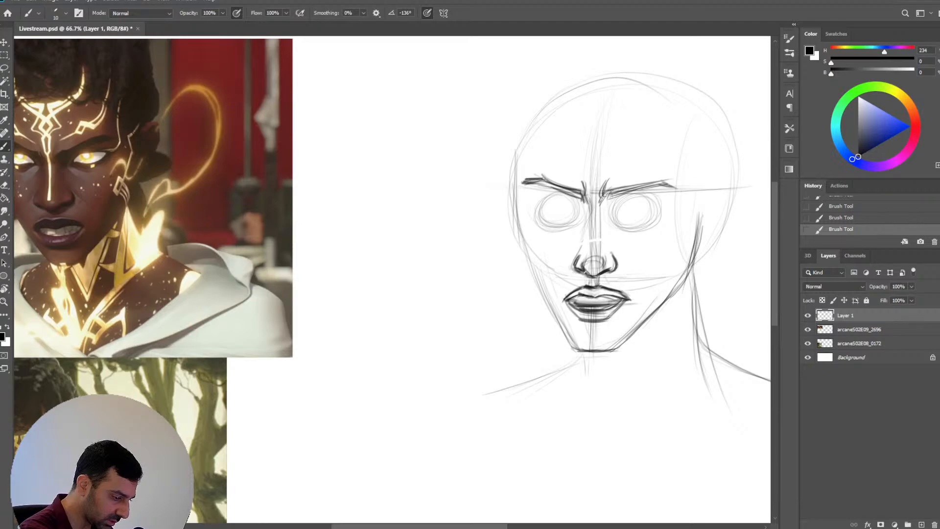
key("bracketright")
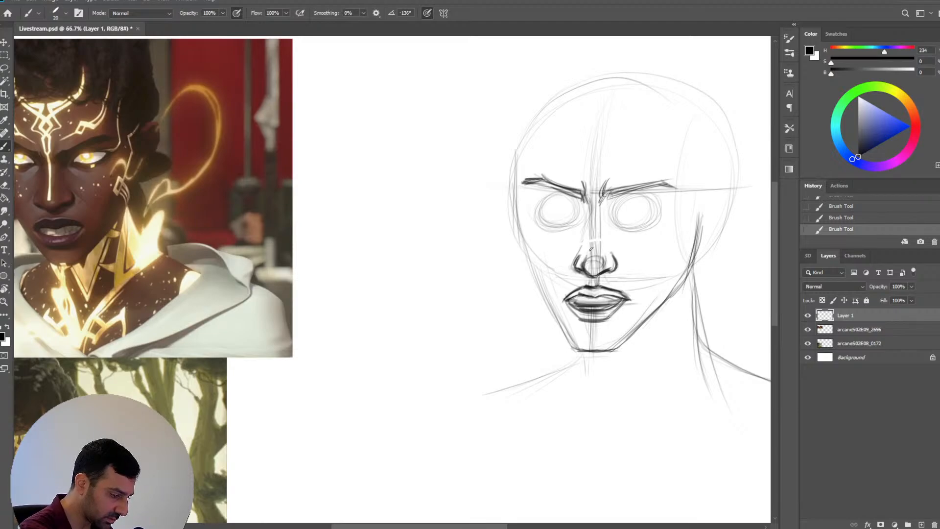
key("bracketright")
key("space")
mouse_move(483, 406)
left_mouse_down()
mouse_move(449, 427)
mouse_move(473, 413)
left_mouse_up()
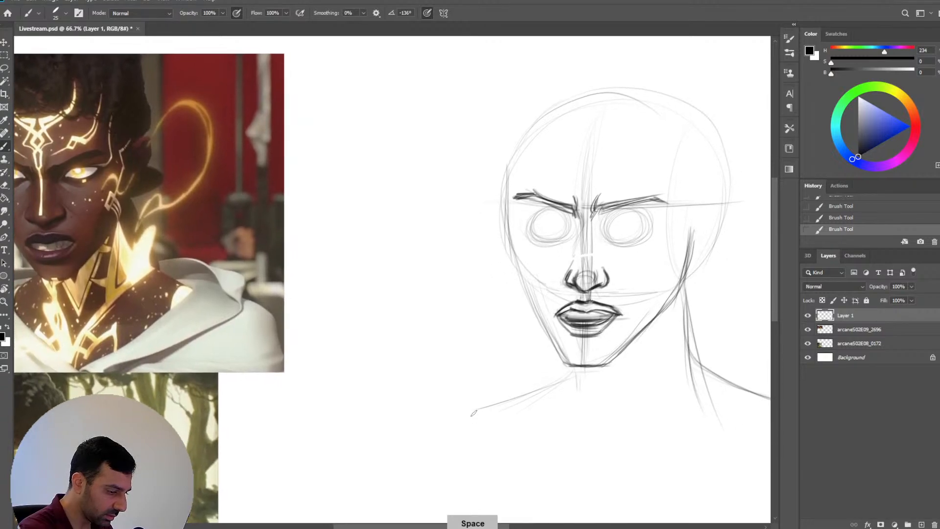
key("v")
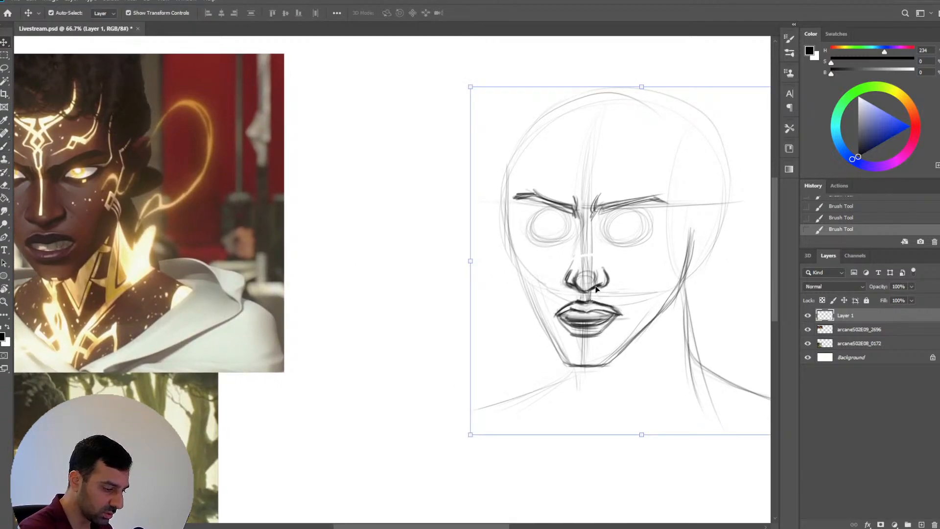
left_click_drag(596, 288, 485, 270)
key("space")
left_click_drag(399, 396, 489, 399)
Draw faint vertical guides from the inner eye corners down to the nostril wings with a size 10 brush, erasing the excess corner marks
key("b")
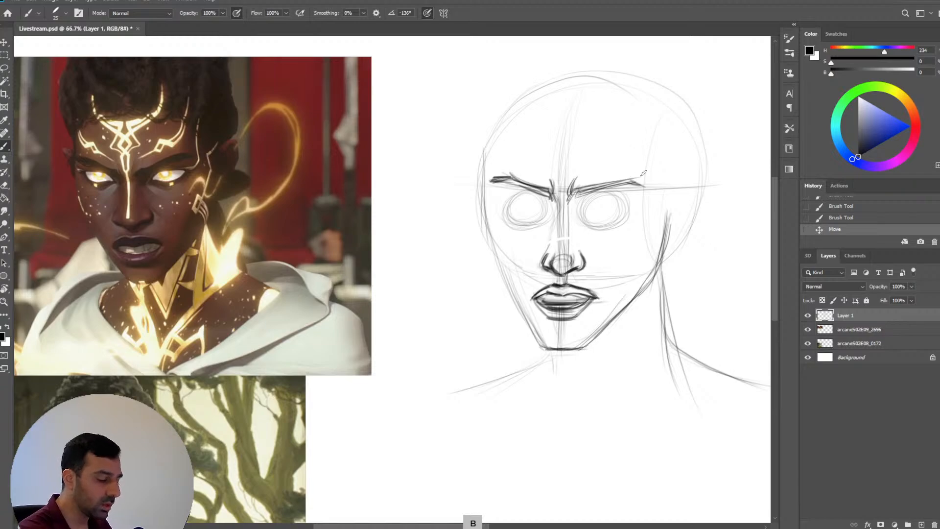
key("bracketleft")
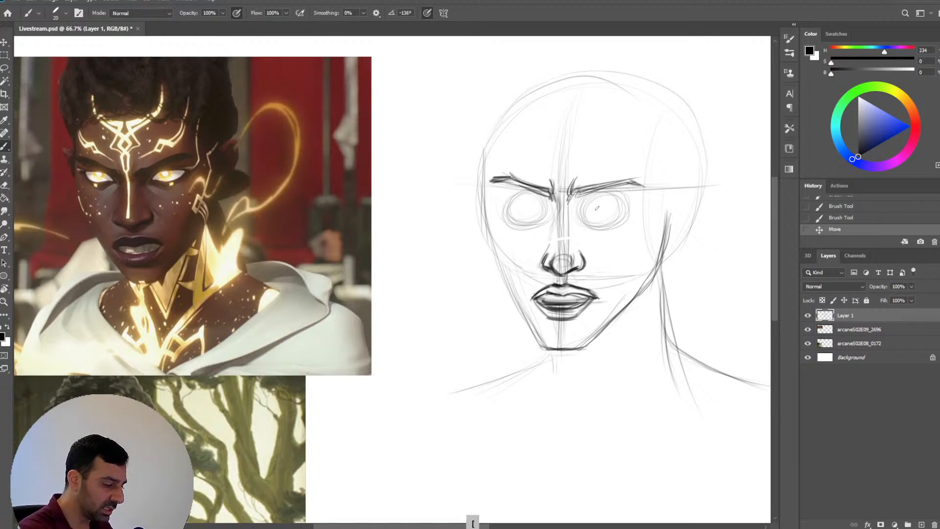
key("bracketleft")
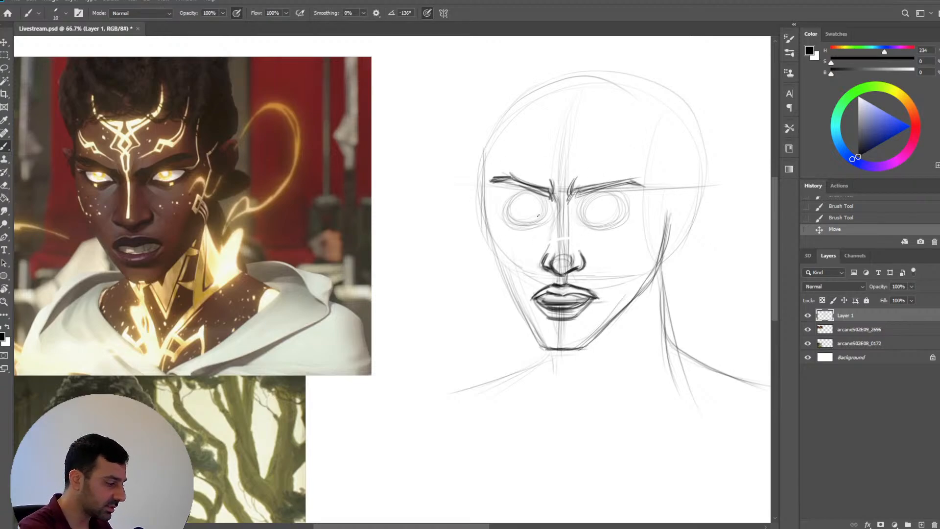
left_click(590, 206)
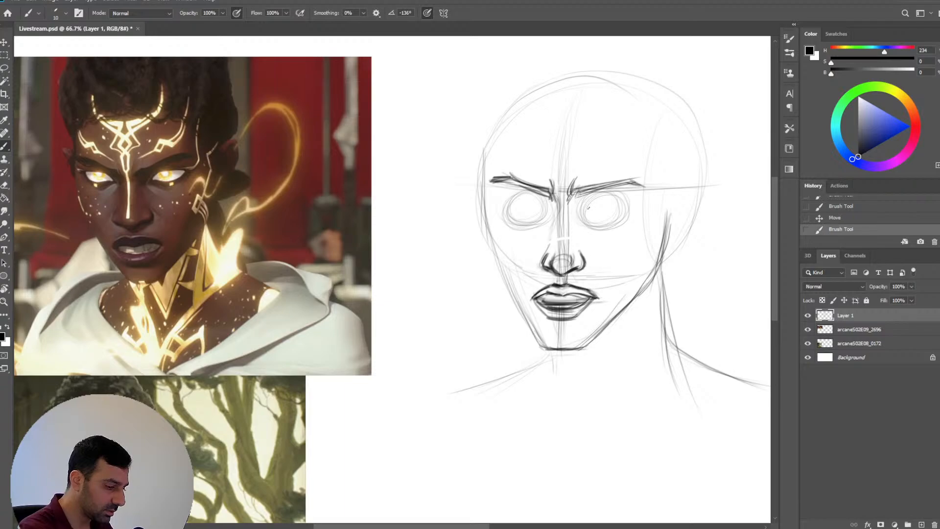
left_click(592, 205)
left_click(591, 207)
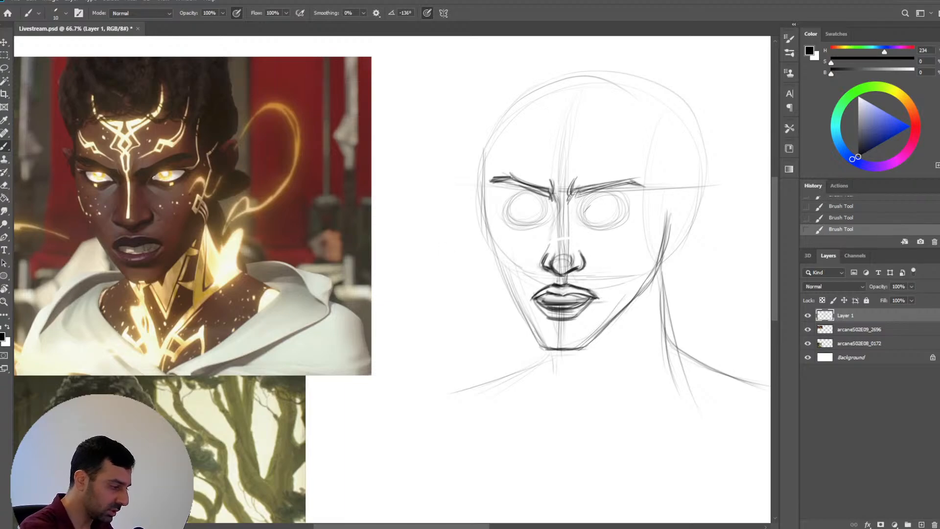
left_click_drag(591, 213, 587, 271)
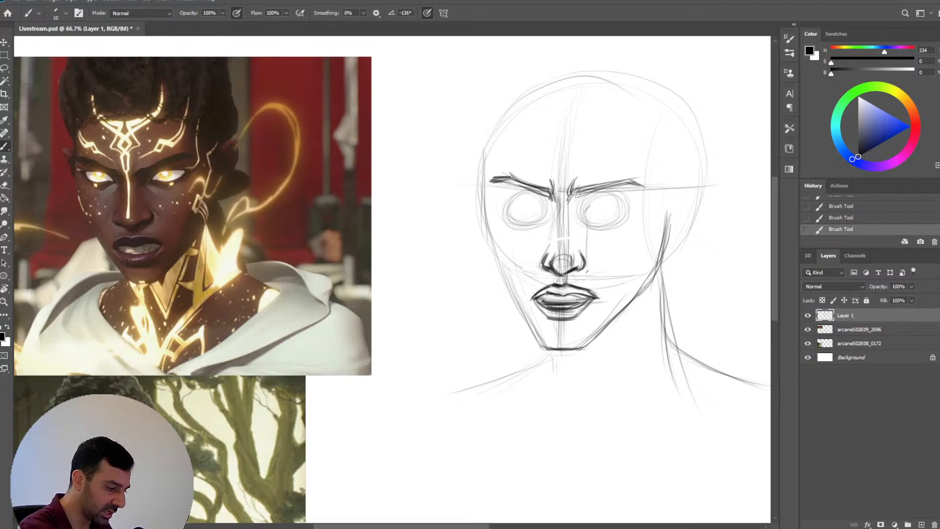
left_click_drag(543, 217, 541, 246)
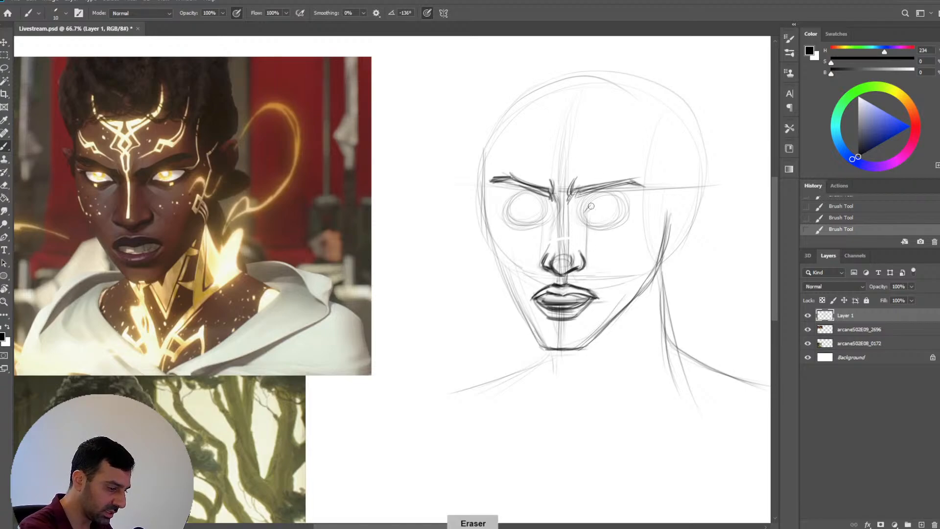
left_click_drag(591, 206, 589, 211)
left_click_drag(663, 146, 668, 154)
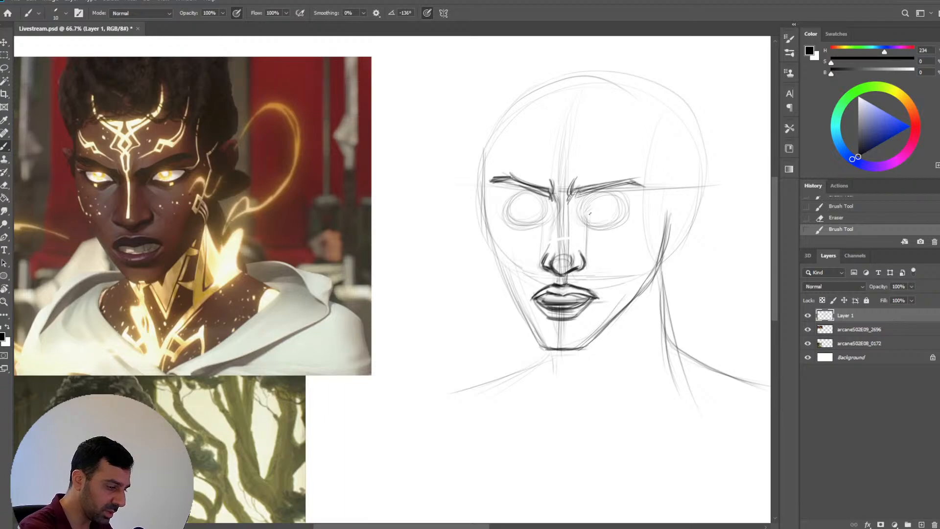
Draw the angled upper eyelid and the lower lid of the near eye over its guide circle with a size 10 brush
left_click_drag(590, 214, 585, 216)
left_click_drag(591, 206, 586, 209)
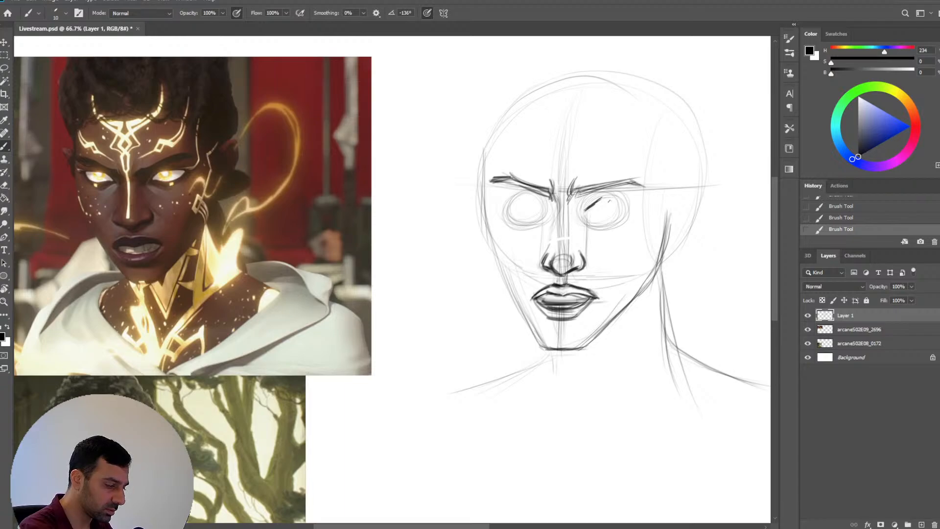
left_click_drag(609, 201, 633, 206)
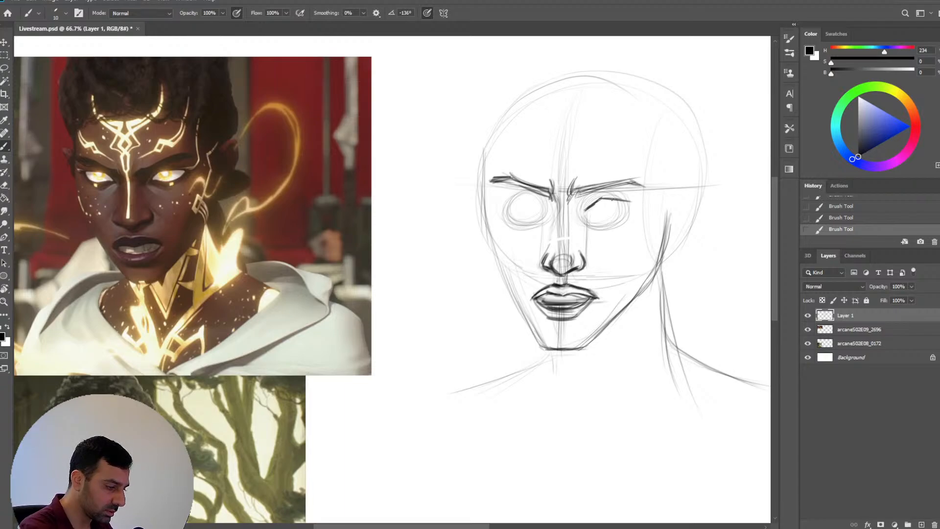
mouse_move(602, 199)
left_mouse_down()
mouse_move(636, 202)
mouse_move(612, 198)
mouse_move(584, 215)
mouse_move(617, 211)
mouse_move(596, 212)
left_mouse_up()
key("[")
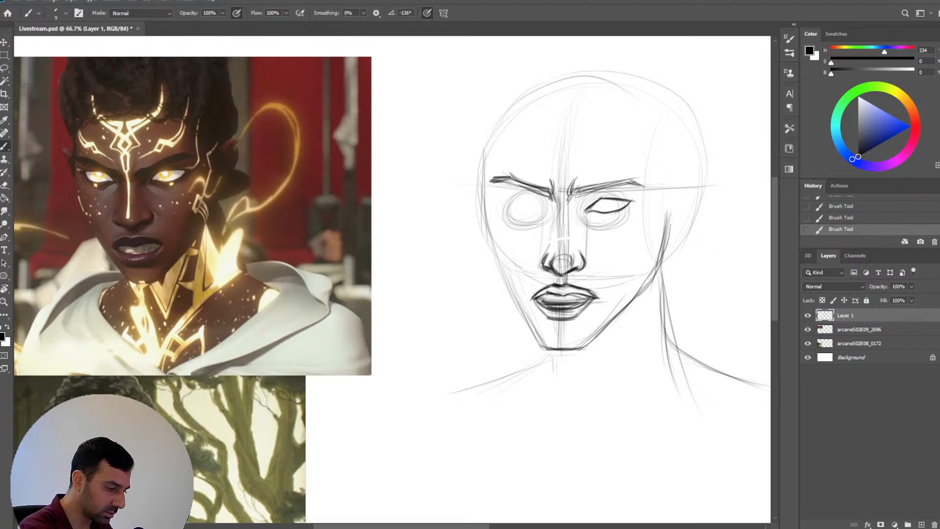
Clean up the near eye's outer corner, draw its iris, and extend a faint horizontal guide across the nose bridge with a size 10 brush
key("bracketright")
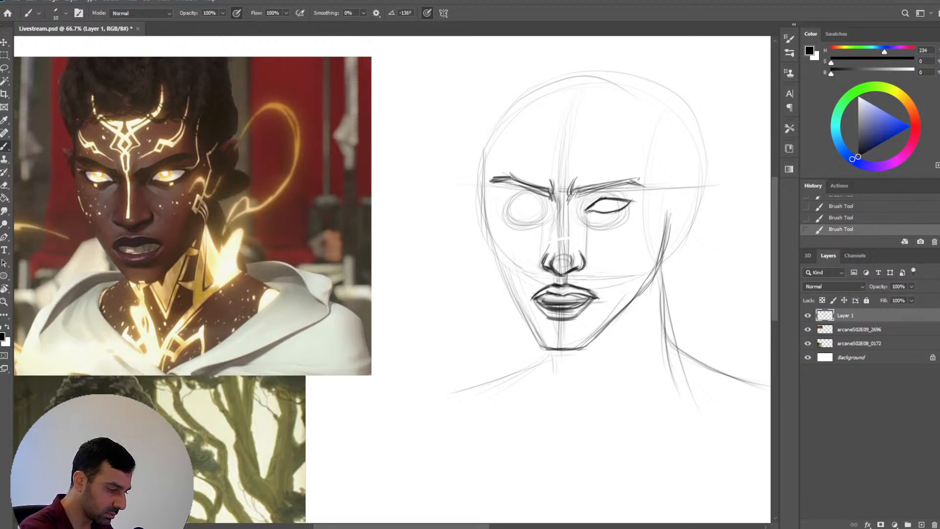
key("e")
mouse_move(631, 201)
left_mouse_down()
mouse_move(610, 197)
mouse_move(630, 200)
left_mouse_up()
key("b")
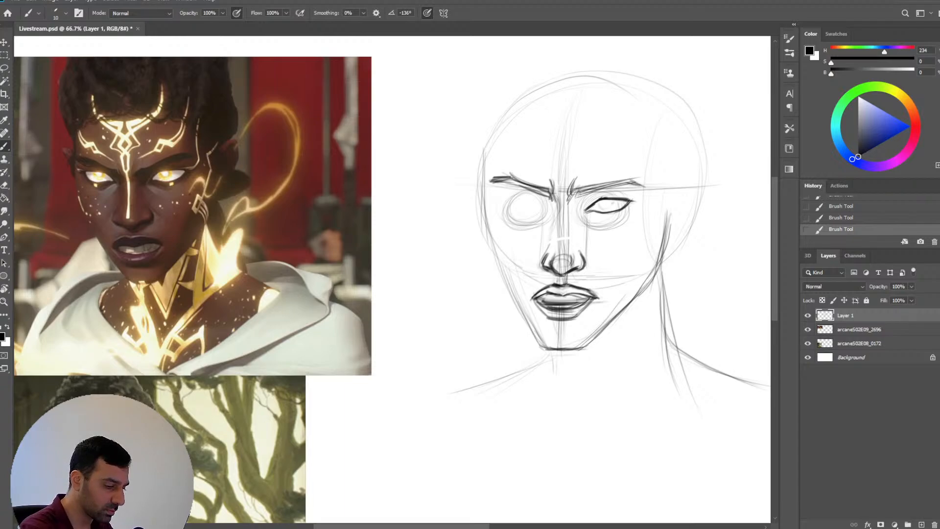
mouse_move(611, 199)
left_mouse_down()
mouse_move(599, 203)
mouse_move(612, 202)
mouse_move(612, 211)
mouse_move(539, 211)
left_mouse_up()
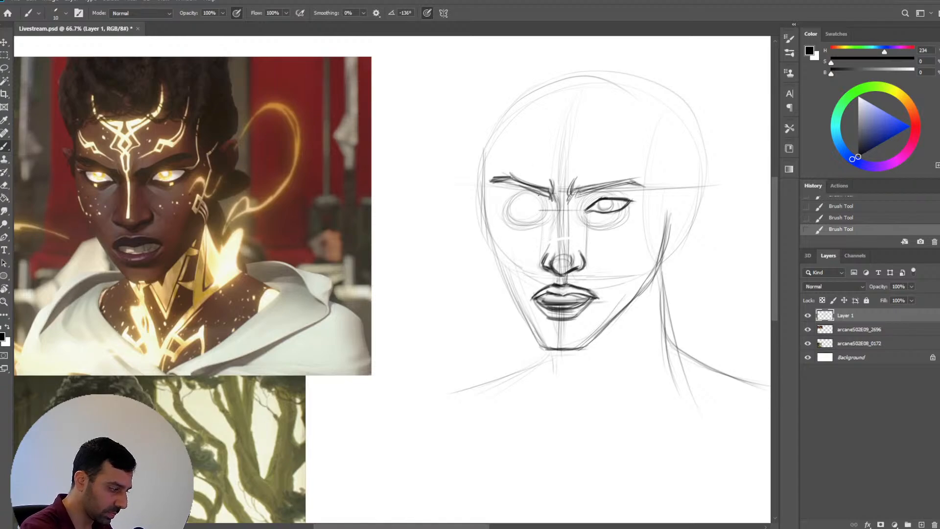
Mark the far eye's inner corner and carry a faint horizontal guide from the near eye's upper lid across the far eye
key("bracketleft")
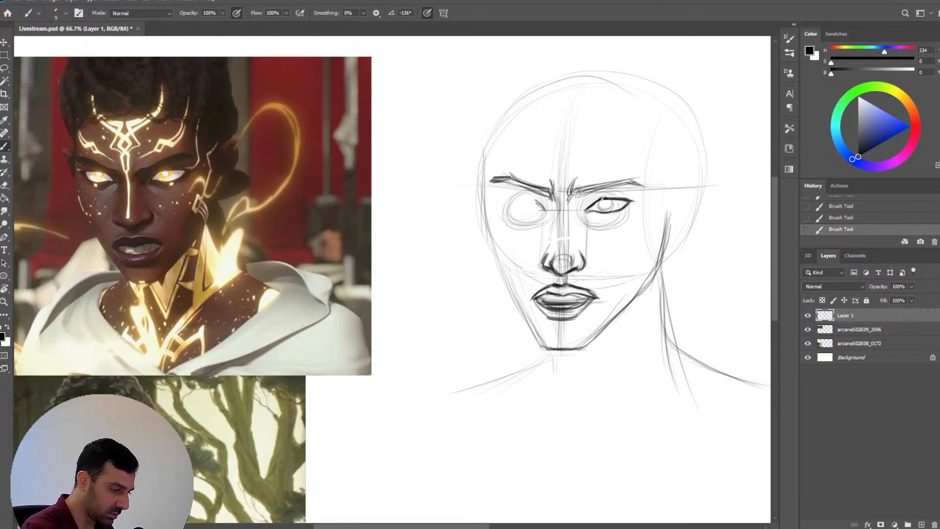
left_click_drag(605, 198, 469, 208)
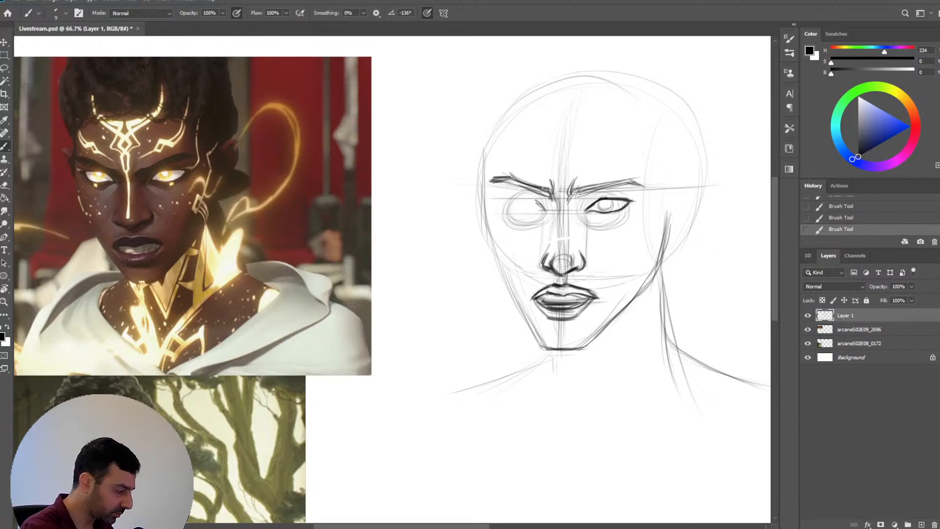
key("bracketleft")
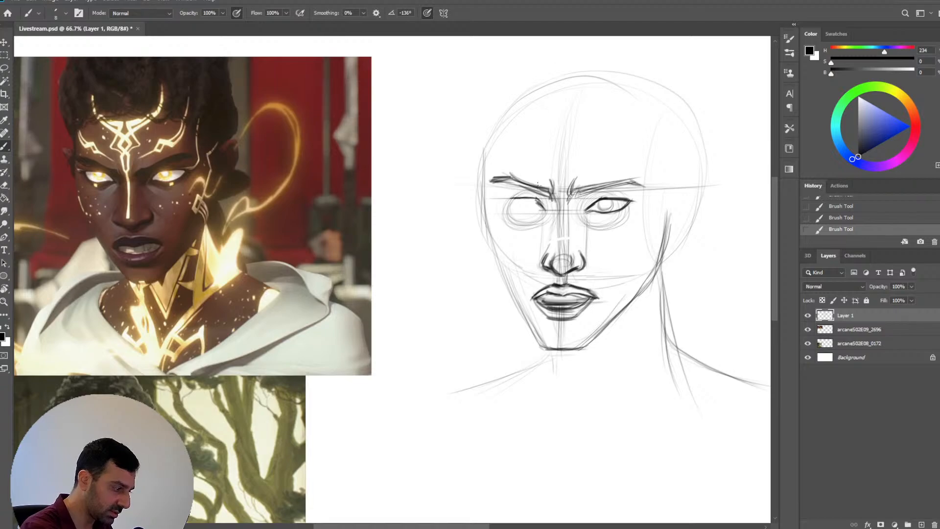
Draw the far eye's upper eyelid along the guide, angling it sharply down to the inner corner
key("bracketright")
mouse_move(536, 200)
left_mouse_down()
mouse_move(546, 211)
mouse_move(513, 199)
mouse_move(546, 210)
left_mouse_up()
key("bracketleft")
mouse_move(536, 200)
left_mouse_down()
mouse_move(547, 207)
mouse_move(518, 198)
left_mouse_up()
key("bracketright")
mouse_move(537, 199)
left_mouse_down()
mouse_move(513, 198)
mouse_move(544, 210)
left_mouse_up()
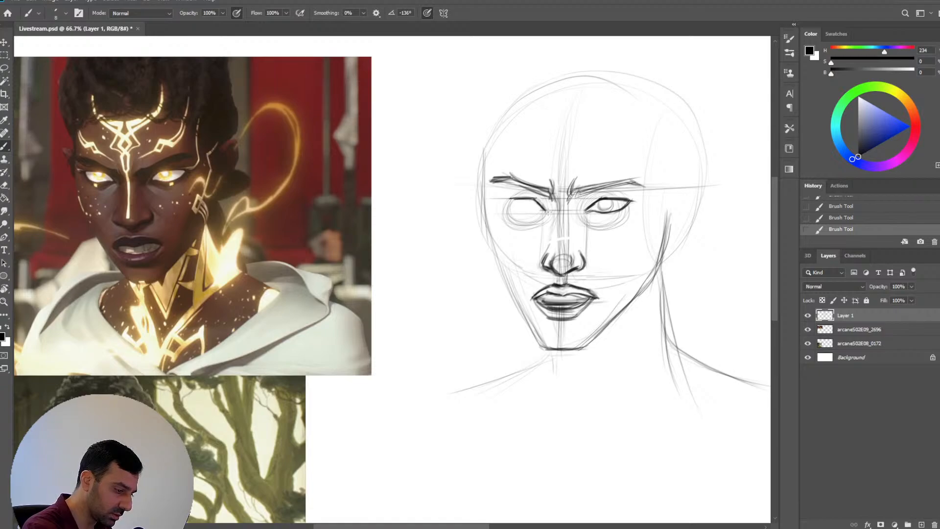
Draw the far eye's lower lid and outer corner, erasing the excess lines inside the eye
key("bracketleft")
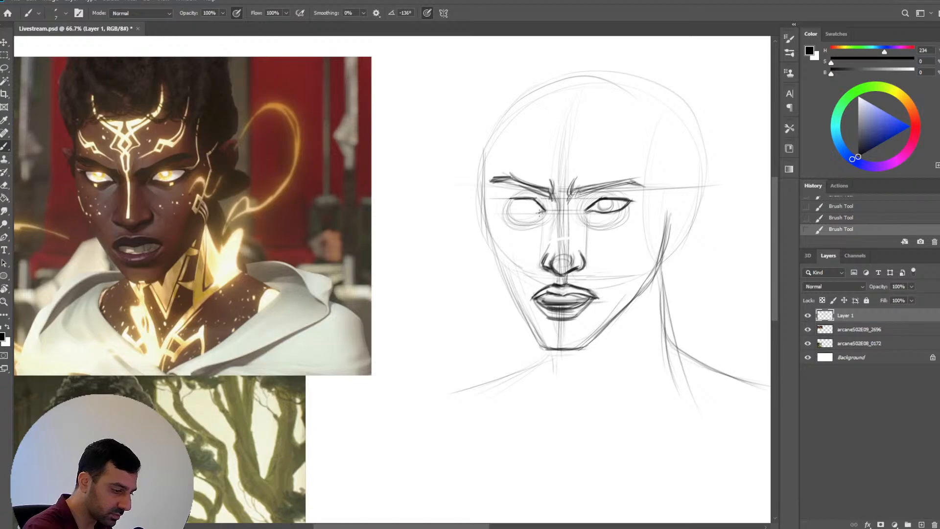
mouse_move(544, 213)
left_mouse_down()
mouse_move(504, 202)
mouse_move(536, 214)
mouse_move(505, 201)
mouse_move(524, 210)
mouse_move(522, 199)
mouse_move(501, 201)
mouse_move(535, 207)
left_mouse_up()
key("bracketright")
key("bracketright")
key("grave")
left_click_drag(531, 204, 538, 199)
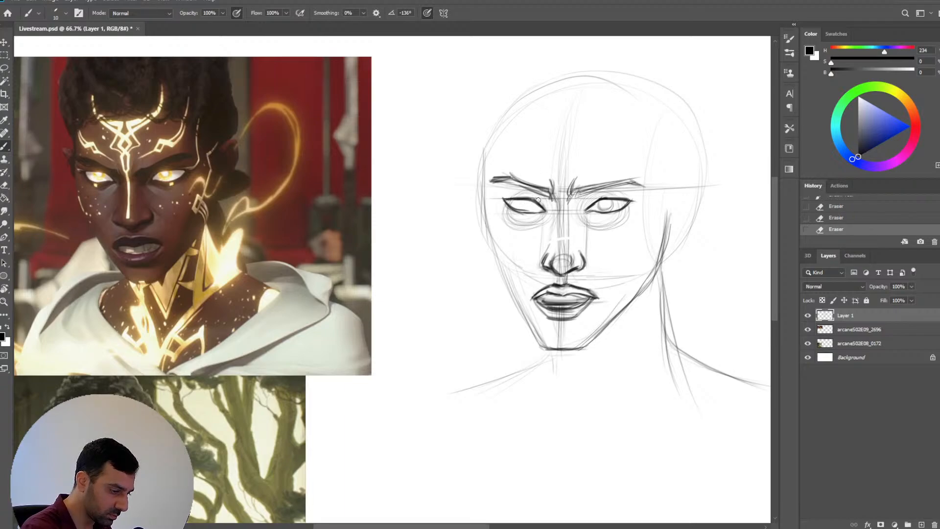
Erase the inner end of the far eye's lower lid and join both inner eye corners with a straight guide using a size 10 brush
key("ctrl+minus")
key("ctrl+plus")
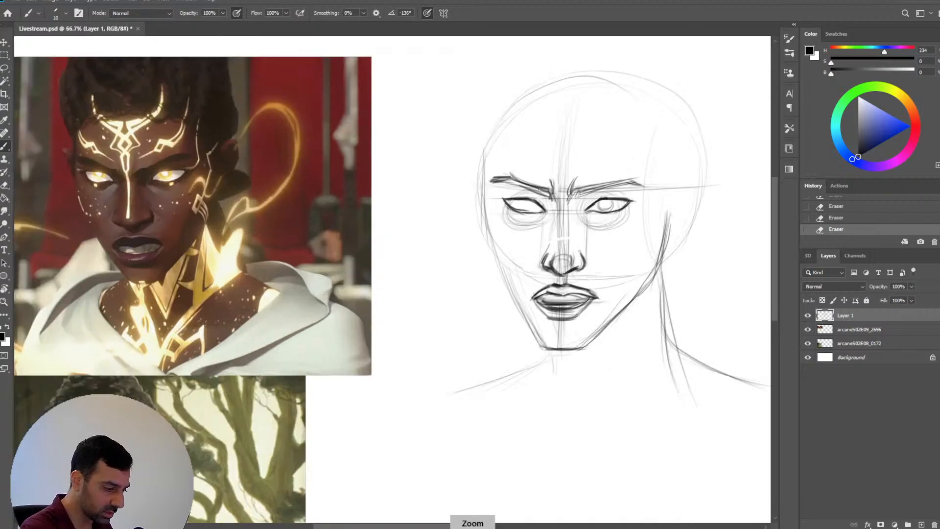
key("e")
key("b")
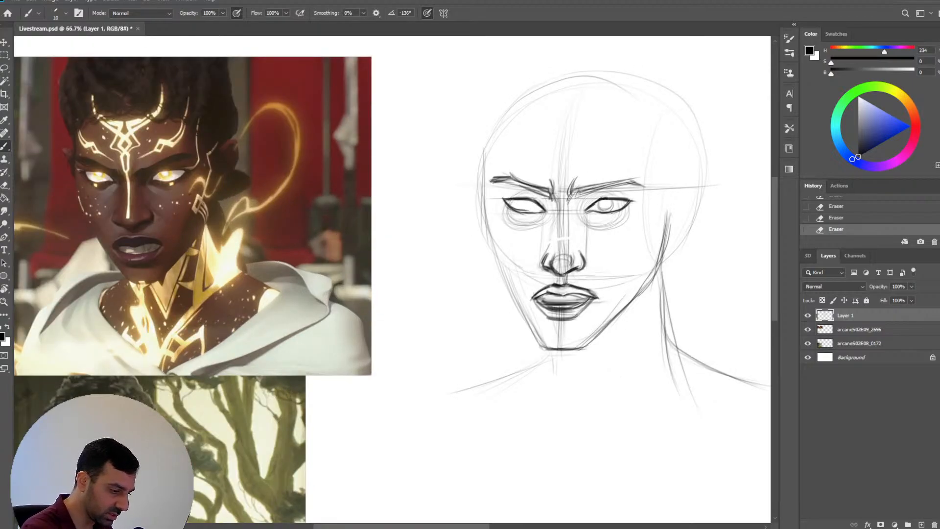
key("e")
key("b")
key("e")
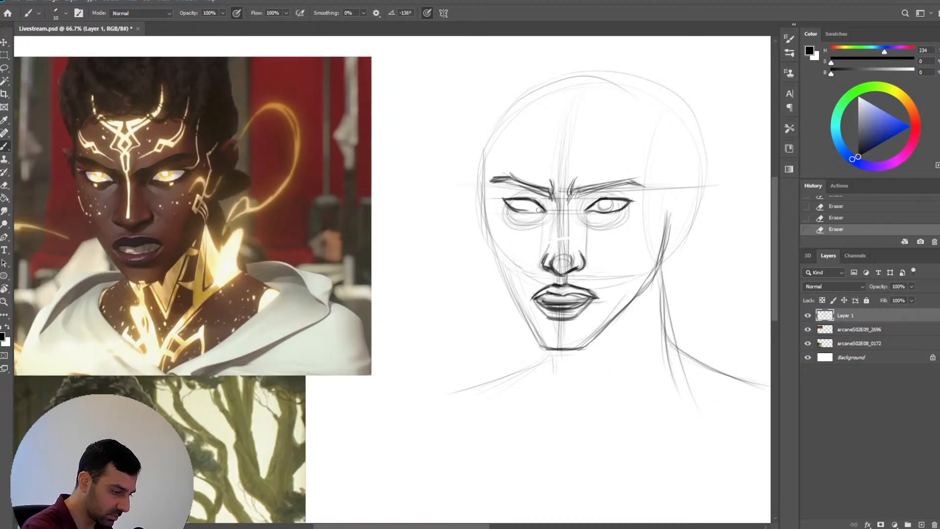
key("b")
key("e")
key("b")
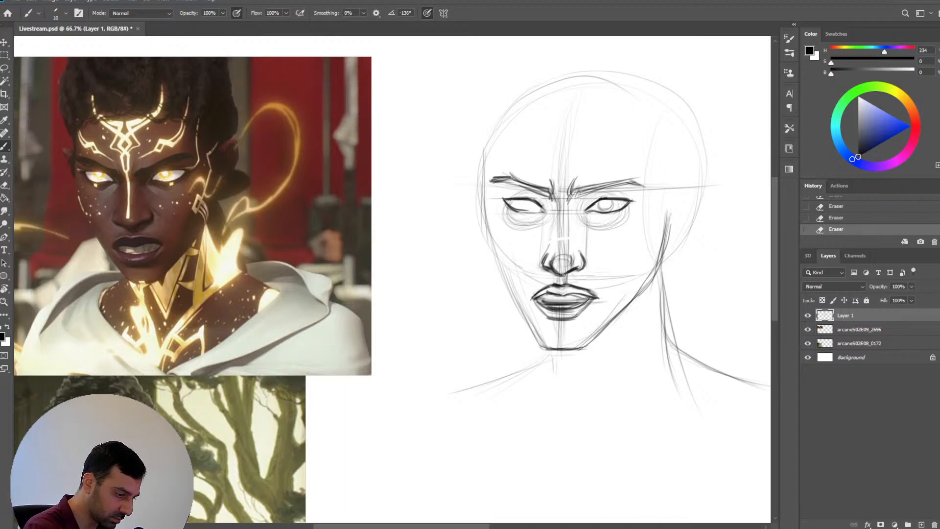
left_click(543, 212)
left_click(586, 212, "shift")
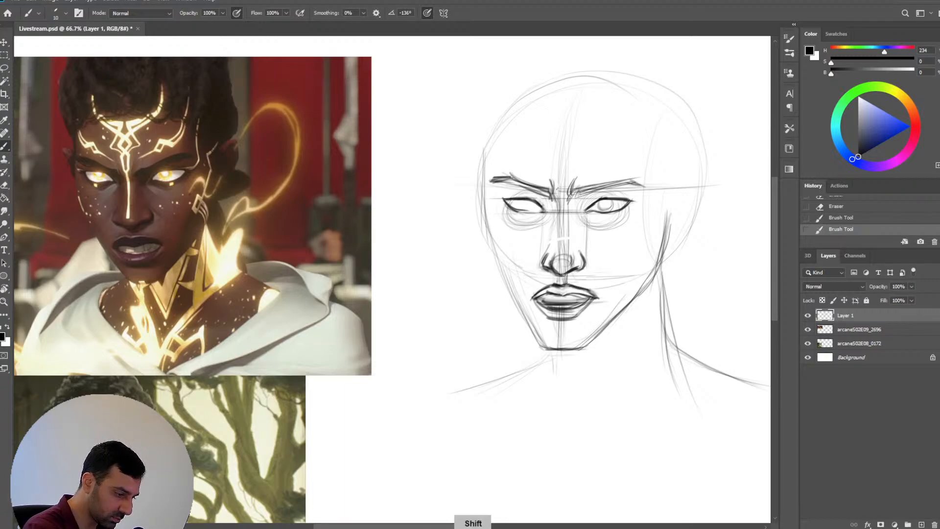
Redraw the far eye's lower lid from the inner corner to the outer corner with a smaller brush
key("bracketleft")
mouse_move(543, 212)
left_mouse_down()
mouse_move(518, 212)
mouse_move(544, 212)
mouse_move(513, 196)
mouse_move(505, 198)
mouse_move(535, 201)
mouse_move(502, 199)
mouse_move(510, 206)
left_mouse_up()
key("e")
key("b")
key("e")
key("b")
left_click_drag(506, 200, 509, 204)
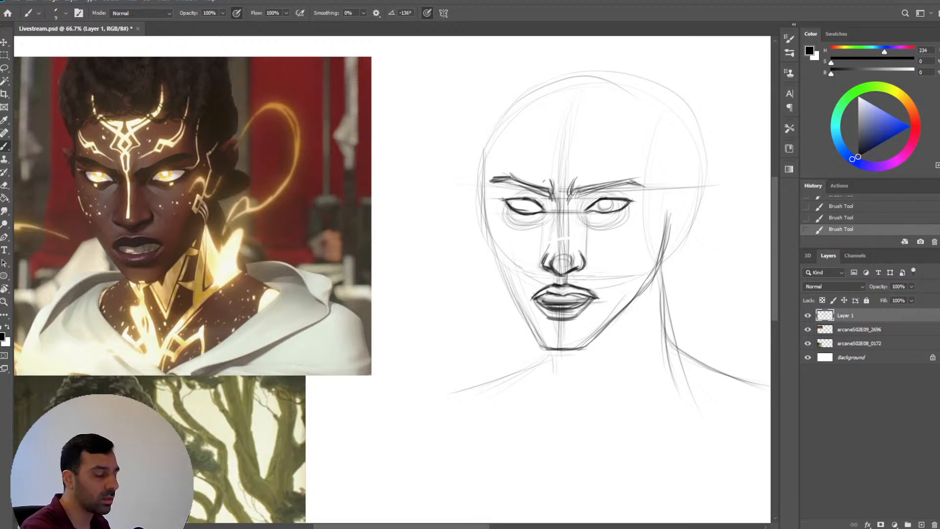
Erase stray marks along the far eye's lower lid and touch up the near eye's corners
key("e")
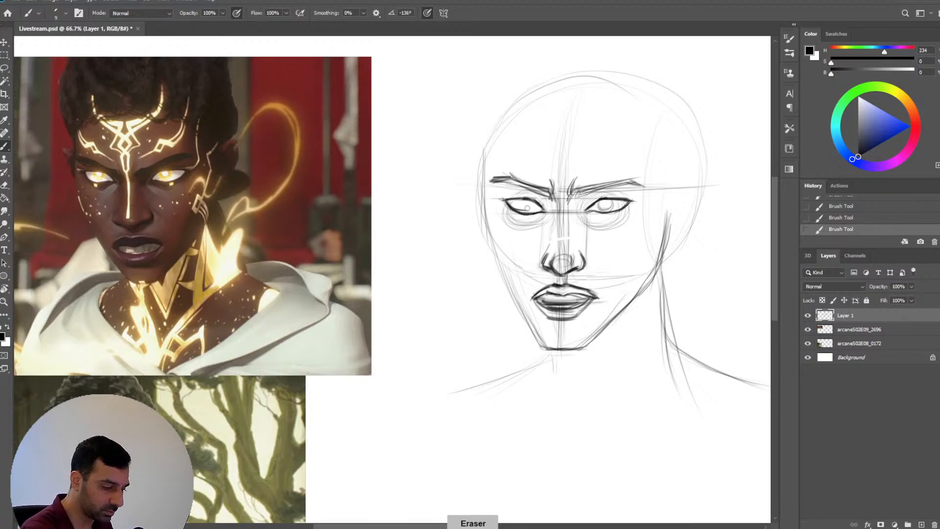
left_click_drag(527, 209, 522, 209)
key("b")
mouse_move(637, 200)
left_mouse_down()
mouse_move(638, 185)
mouse_move(613, 197)
mouse_move(637, 201)
left_mouse_up()
key("bracketright")
key("bracketright")
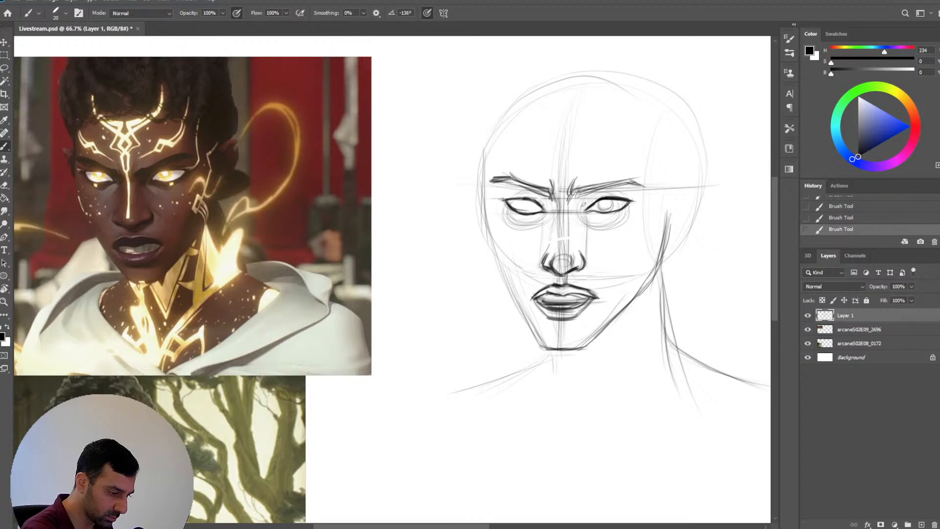
Darken the far eye's upper and lower lids, extend the upper lid past the outer corner, and erase the overshoot
left_click_drag(538, 197, 545, 211)
key("bracketleft")
mouse_move(538, 213)
left_mouse_down()
mouse_move(545, 210)
mouse_move(499, 197)
mouse_move(508, 203)
left_mouse_up()
key("bracketright")
key("bracketright")
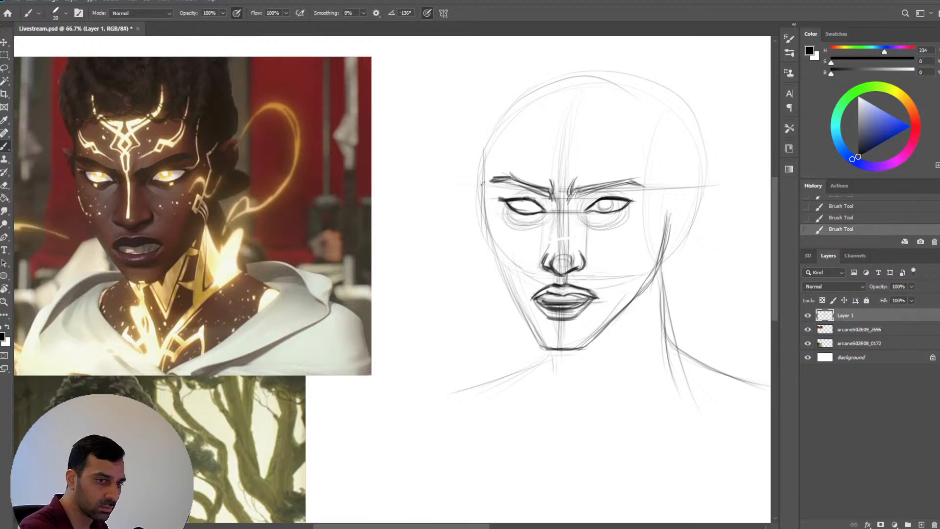
key("bracketleft")
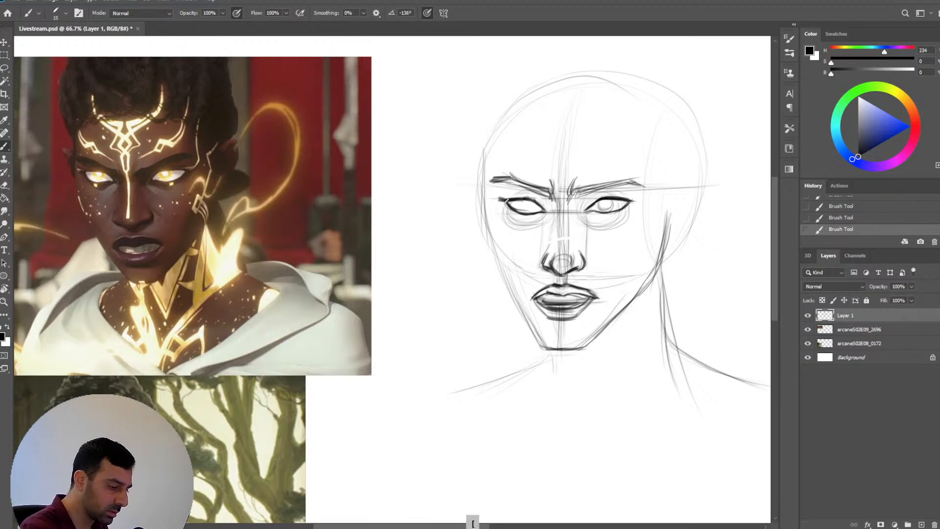
key("e")
mouse_move(498, 200)
left_mouse_down()
mouse_move(504, 196)
mouse_move(491, 201)
left_mouse_up()
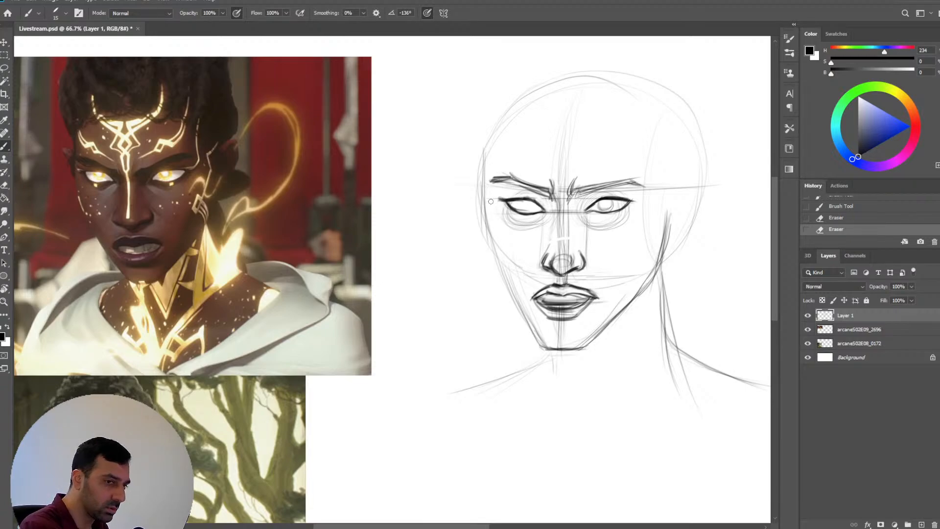
key("b")
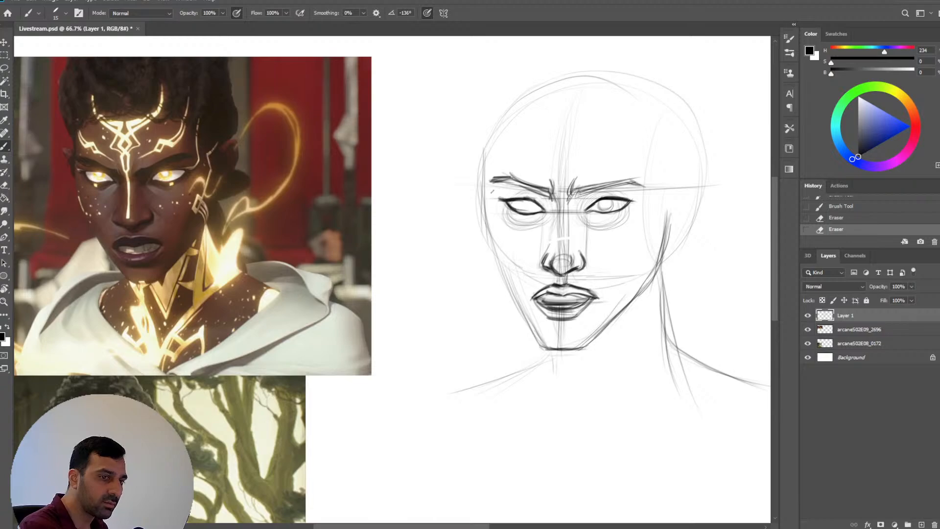
Thicken the far eye's upper eyelid from the outer tip down to the inner corner with a size 15 brush
left_click_drag(499, 199, 509, 200)
left_click_drag(500, 199, 519, 198)
mouse_move(509, 199)
left_mouse_down()
mouse_move(525, 198)
mouse_move(526, 214)
mouse_move(544, 209)
left_mouse_up()
key("e")
key("b")
key("e")
key("b")
left_click_drag(537, 202, 546, 210)
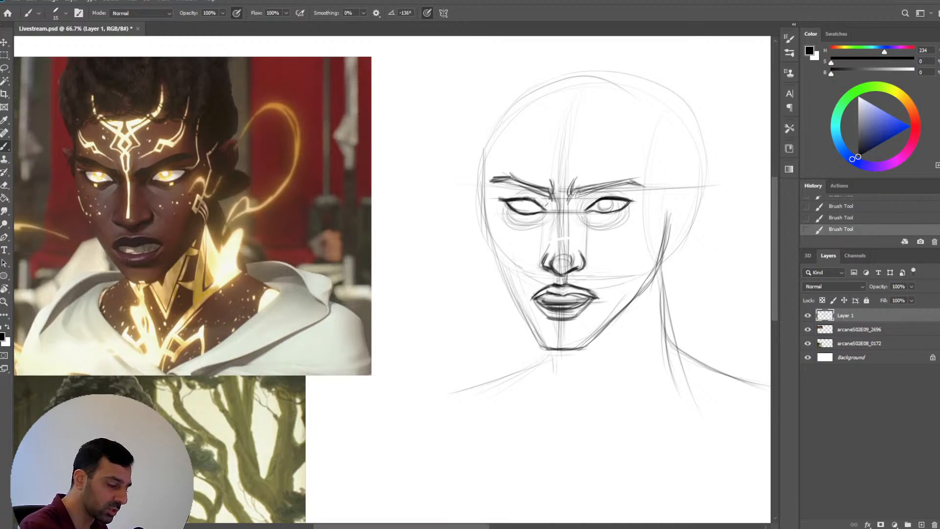
Draw the round iris inside the far eye with a size 10 brush
key("bracketleft")
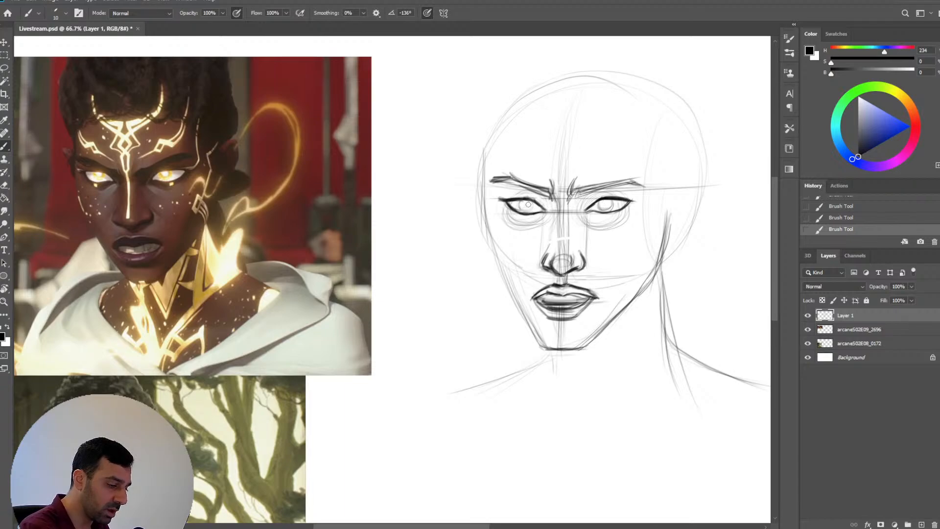
mouse_move(528, 204)
left_mouse_down()
mouse_move(522, 210)
mouse_move(533, 206)
left_mouse_up()
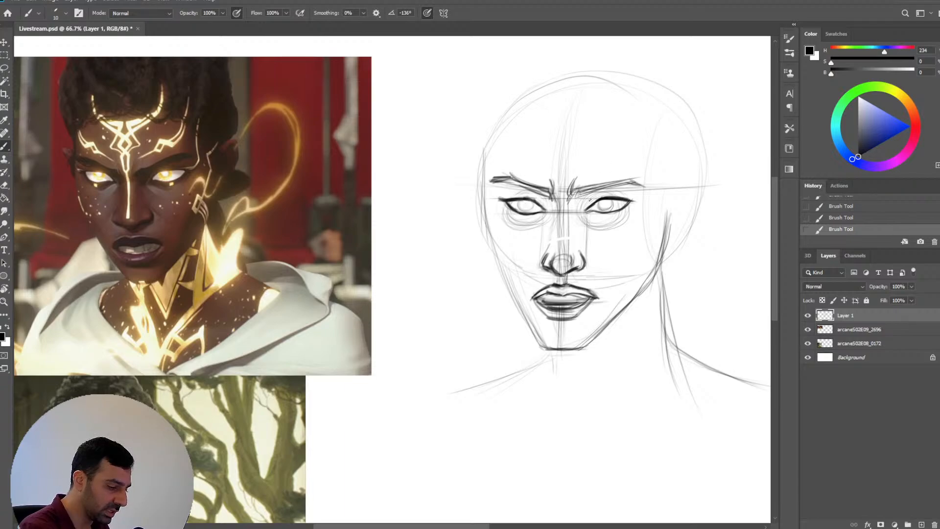
Strengthen the outline of the chin and the near side of the jaw with a finer brush
key("bracketleft")
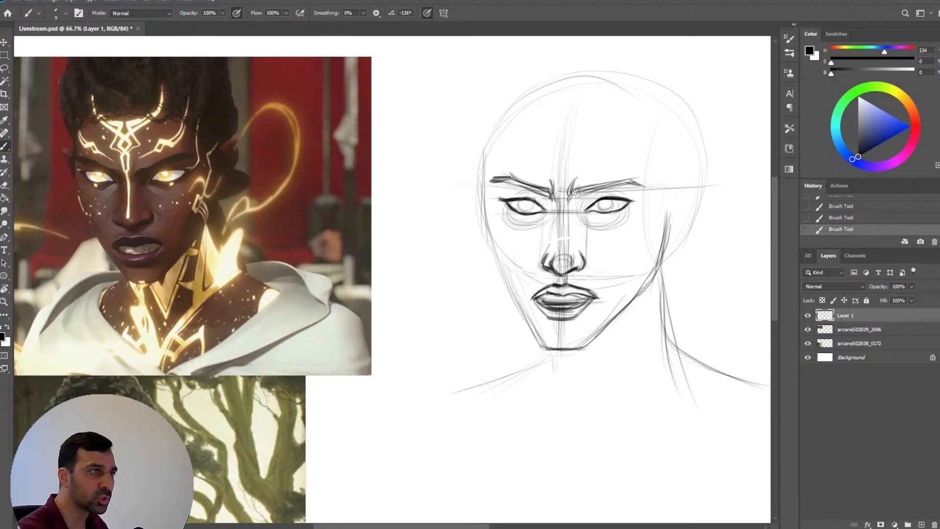
key("bracketleft")
mouse_move(545, 344)
left_mouse_down()
mouse_move(594, 338)
mouse_move(578, 343)
mouse_move(629, 300)
mouse_move(613, 319)
mouse_move(665, 251)
mouse_move(673, 224)
mouse_move(653, 277)
mouse_move(665, 224)
mouse_move(632, 299)
left_mouse_up()
key("bracketright")
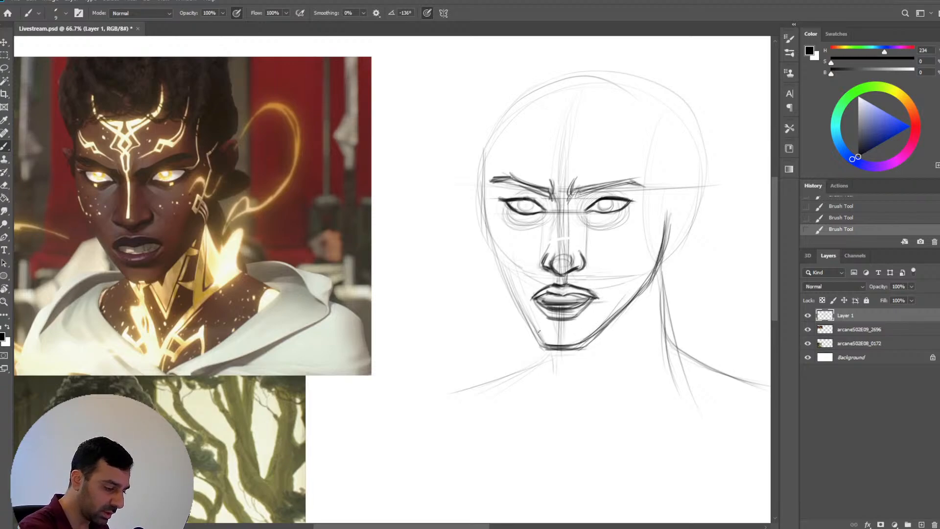
Darken the far side of the face from brow to cheek and jaw, and reinforce the neck and shoulder line below it
key("bracketleft")
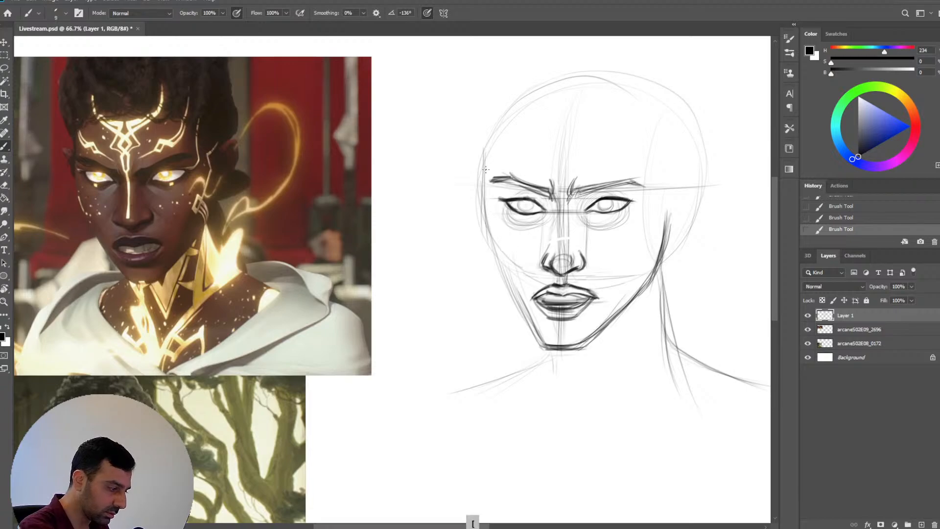
left_click_drag(486, 181, 493, 238)
mouse_move(487, 159)
left_mouse_down()
mouse_move(485, 209)
mouse_move(504, 272)
left_mouse_up()
left_click_drag(491, 237, 525, 312)
mouse_move(501, 257)
left_mouse_down()
mouse_move(542, 365)
mouse_move(513, 381)
left_mouse_up()
Draw diagonal creases running down and outward from the inner eye corners beside the nose bridge
key("bracketright")
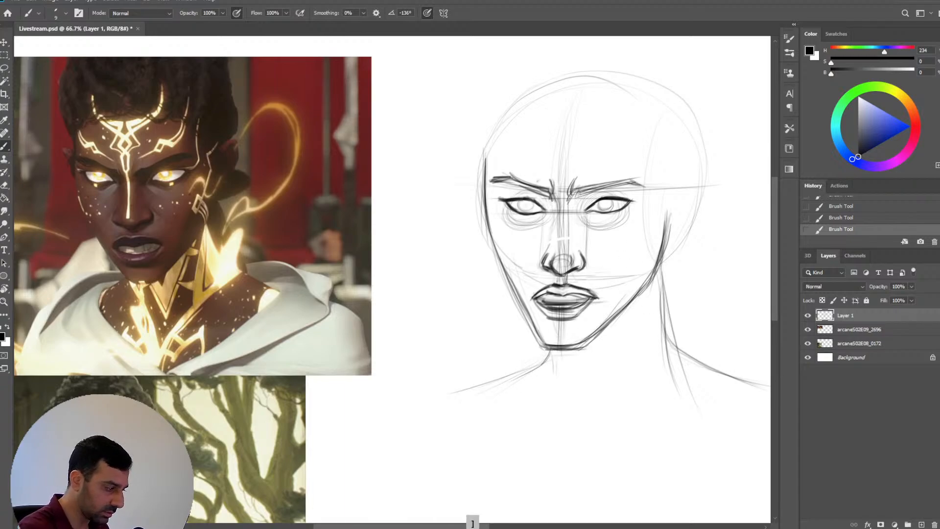
key("bracketright")
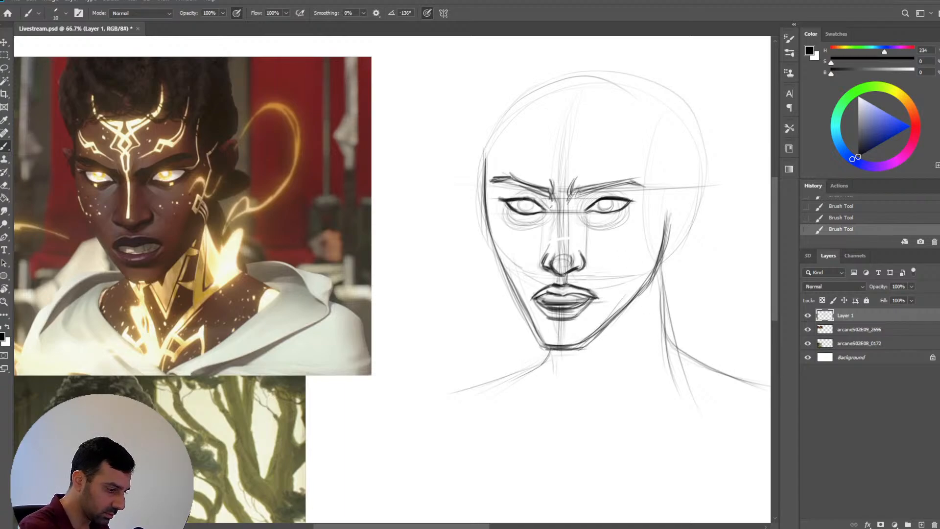
left_click_drag(552, 211, 532, 241)
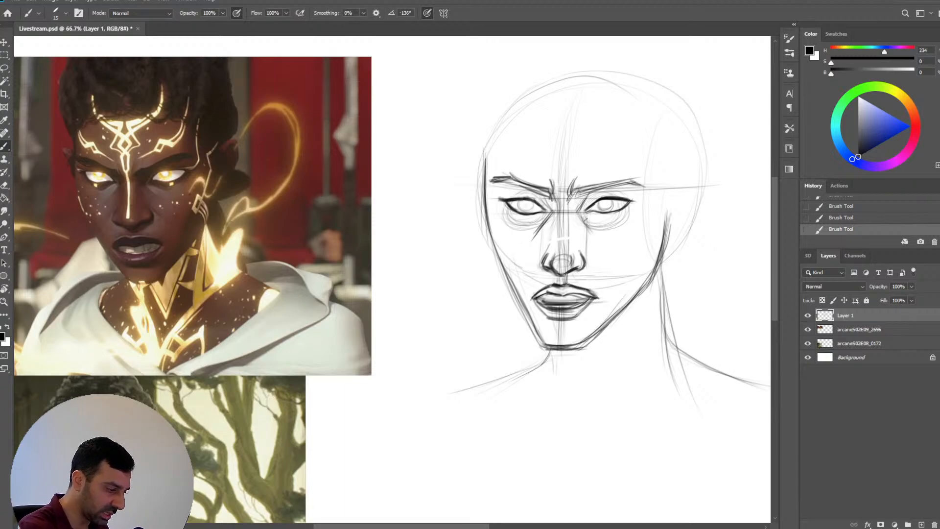
Add creases below and above the near eye and below the far eye, using brush sizes 10 and 15
key("bracketright")
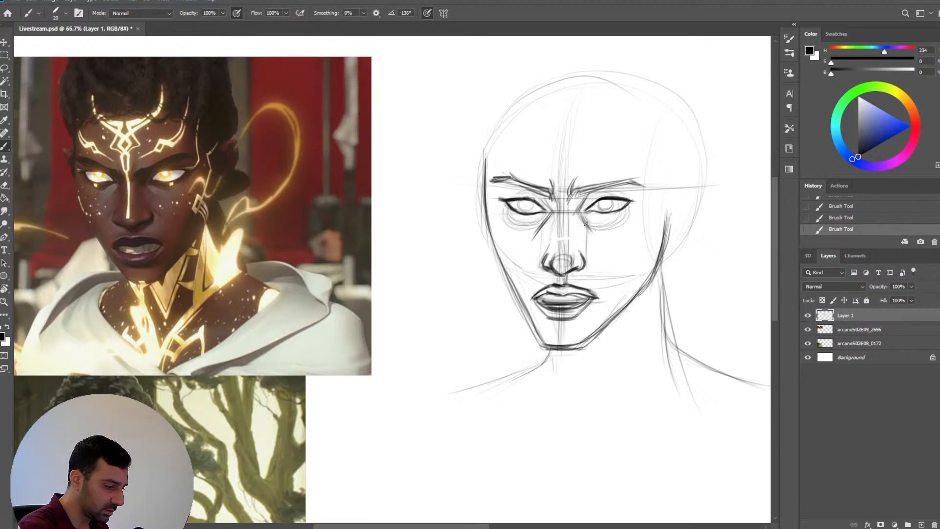
key("bracketleft")
key("bracketleft")
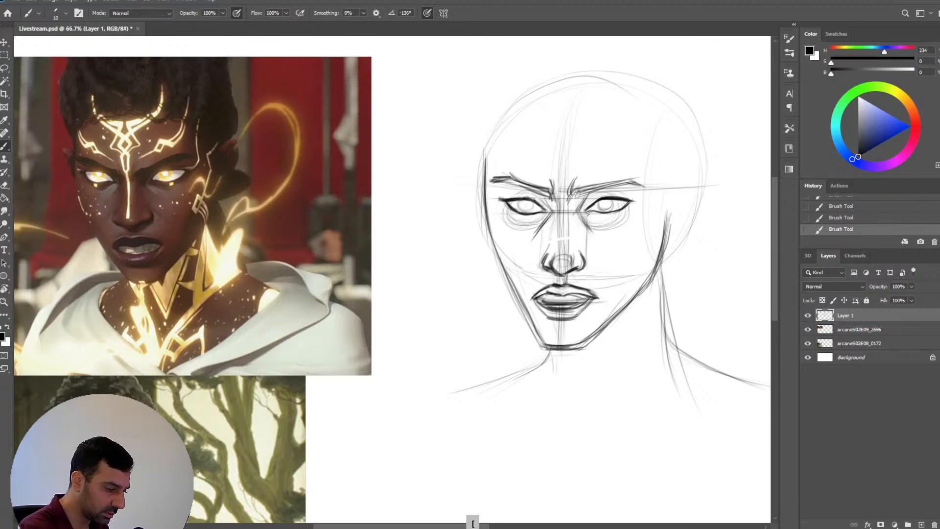
left_click_drag(589, 216, 625, 212)
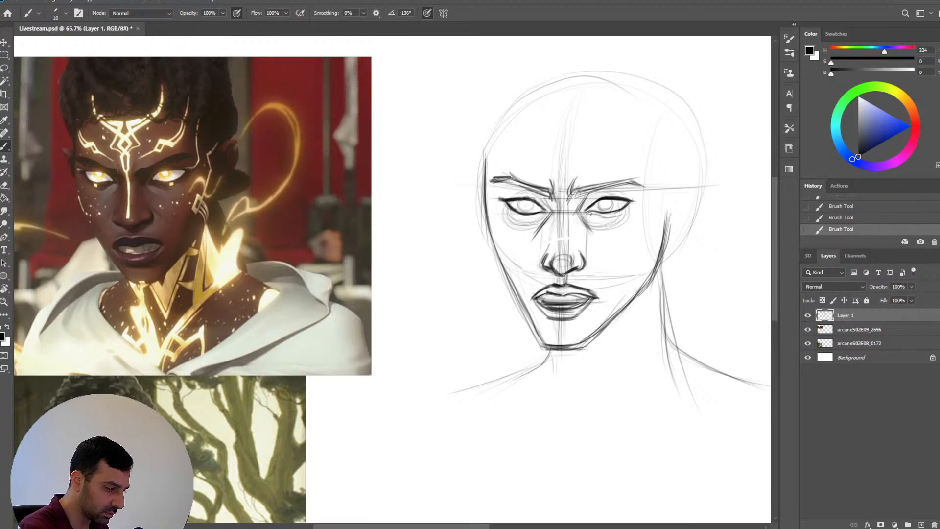
key("bracketright")
left_click_drag(600, 196, 627, 193)
left_click_drag(534, 218, 548, 214)
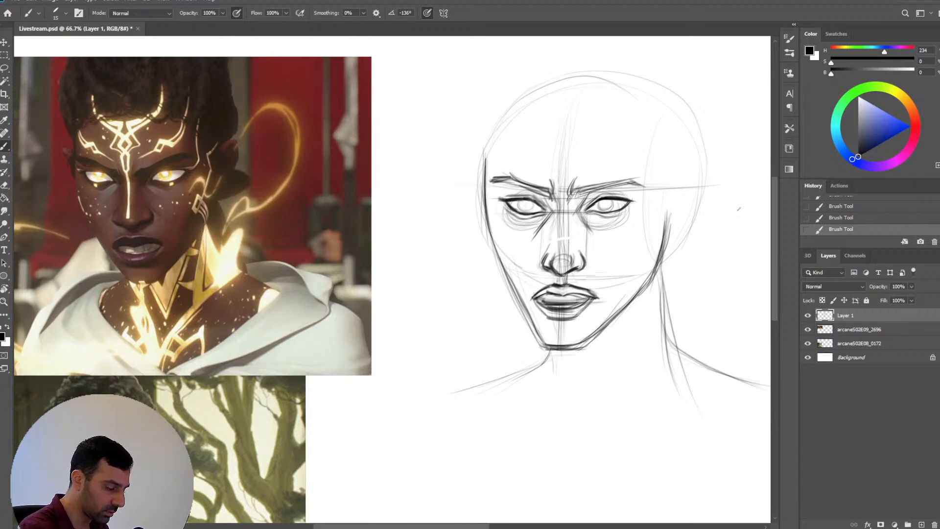
key("ctrl+minus")
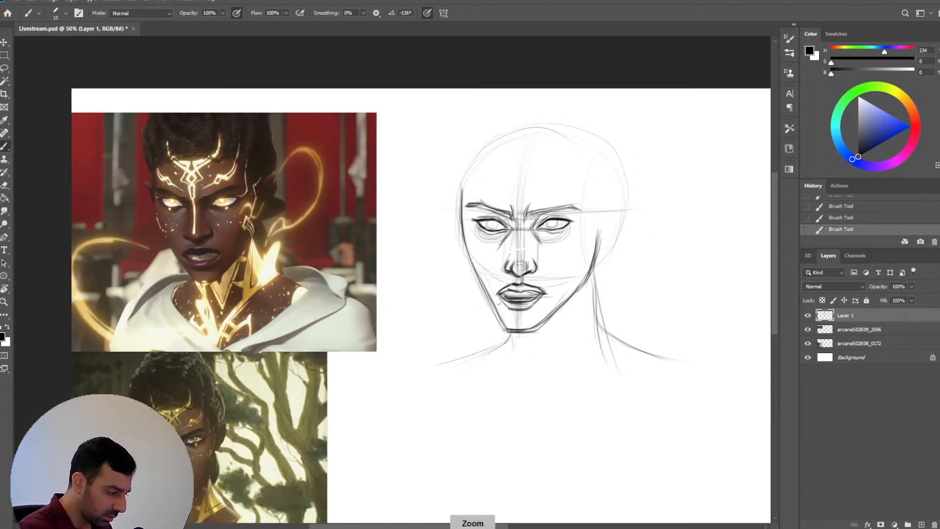
Reinforce the far corner of the chin and the line between the lips with a size 20 brush
key("]")
left_click_drag(499, 316, 508, 333)
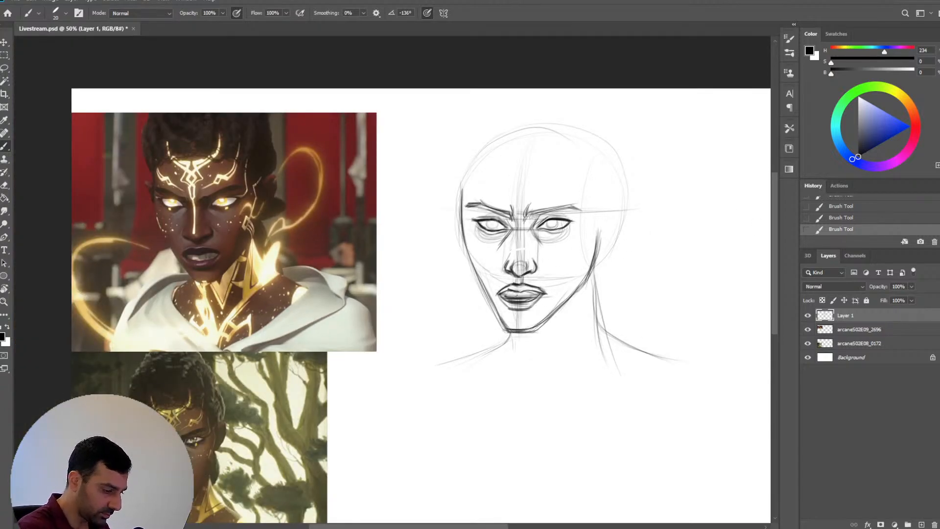
left_click_drag(503, 298, 524, 297)
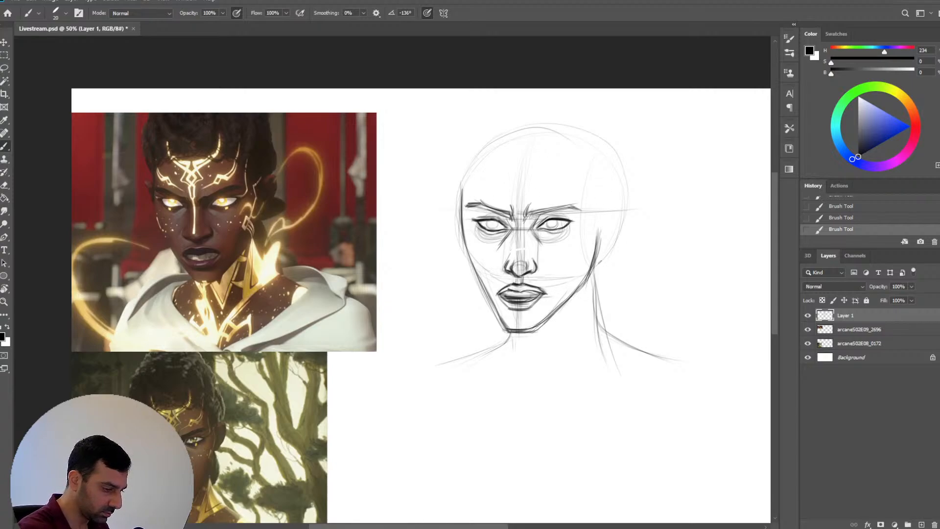
Lasso the brows and eyes, nudge them slightly down the face, and clear the selection
left_click(4, 68)
mouse_move(556, 197)
left_mouse_down()
mouse_move(529, 241)
mouse_move(579, 206)
left_mouse_up()
mouse_move(515, 191)
left_mouse_down()
mouse_move(517, 219)
mouse_move(504, 247)
mouse_move(483, 244)
mouse_move(463, 190)
mouse_move(516, 178)
mouse_move(568, 192)
mouse_move(588, 239)
mouse_move(508, 243)
mouse_move(467, 177)
mouse_move(465, 243)
mouse_move(471, 147)
left_mouse_up()
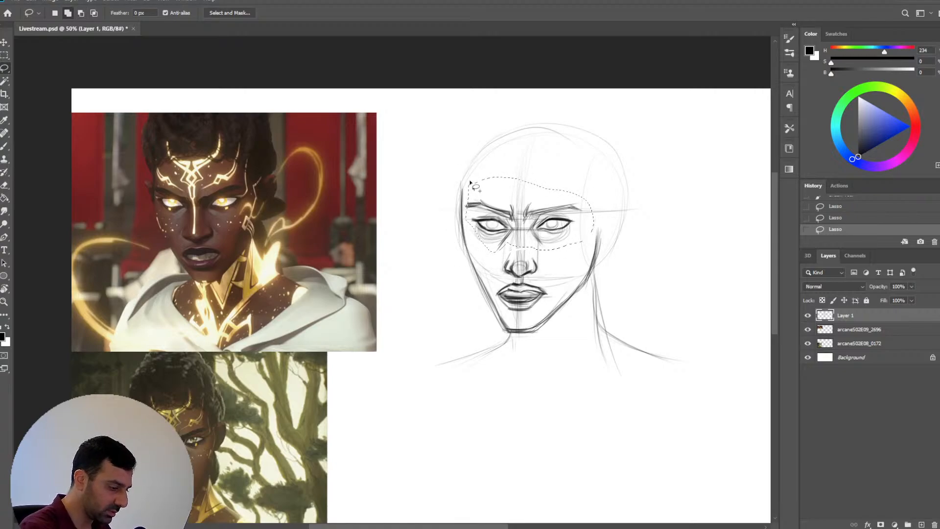
left_click_drag(469, 182, 476, 214)
left_click(4, 43)
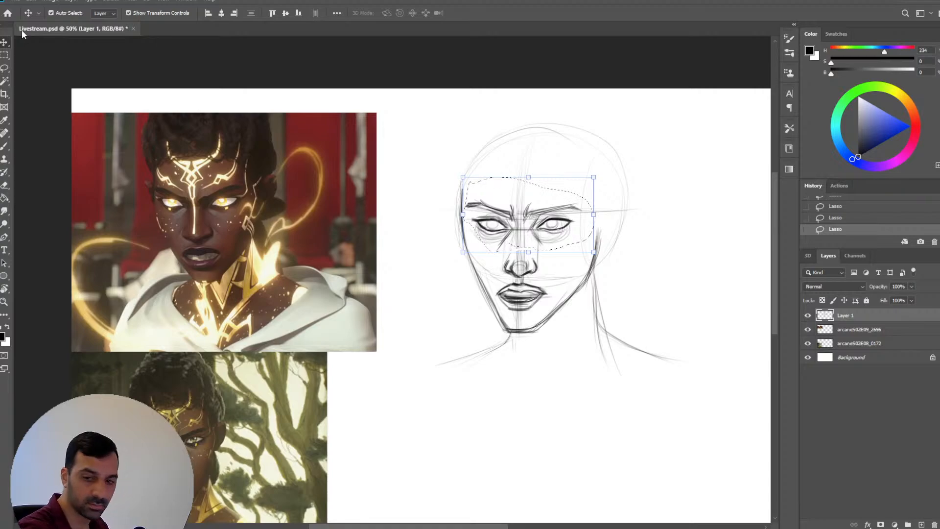
key("Down")
key("Down")
key("Down")
key("Down")
key("Down")
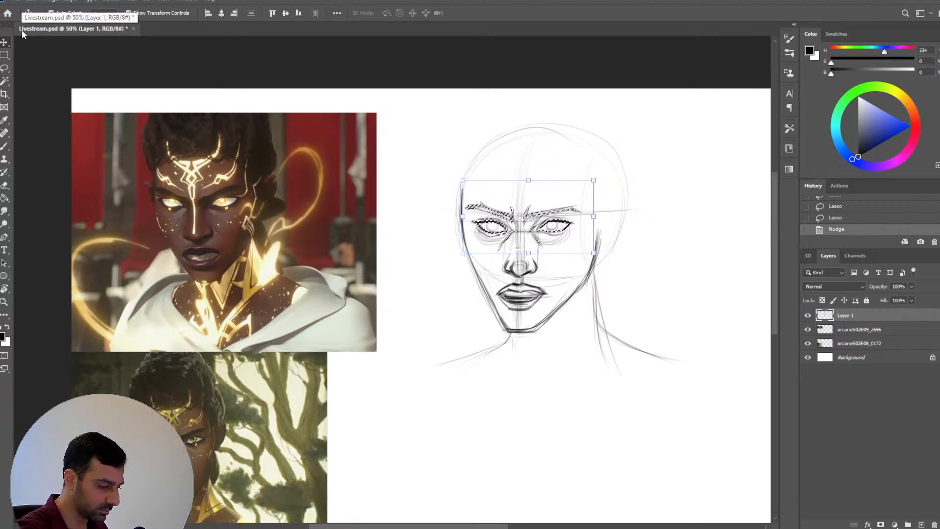
key("ctrl+d")
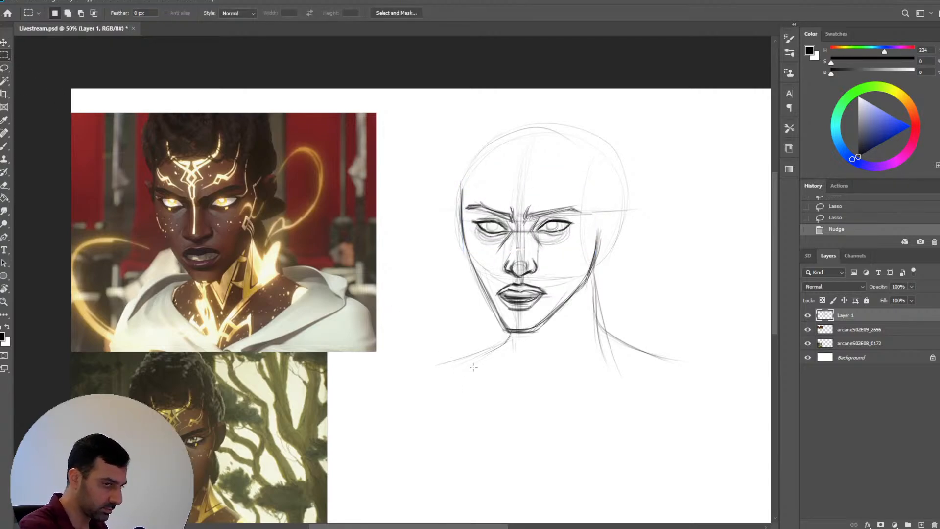
Draw the short shadow crease beneath the lower lip and erase stray marks
key("b")
left_click_drag(510, 308, 529, 308)
key("[")
mouse_move(510, 309)
left_mouse_down()
mouse_move(530, 309)
mouse_move(520, 315)
left_mouse_up()
key("]")
key("]")
key("e")
key("bracketleft")
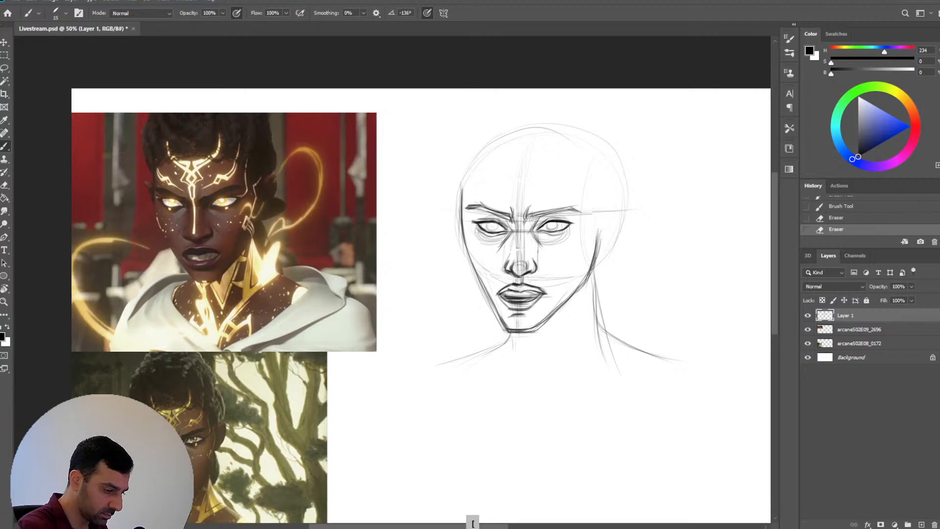
Darken the near side of the neck from the jaw down to the shoulder with a size 15 brush
left_click_drag(597, 268, 599, 338)
left_click_drag(590, 285, 606, 349)
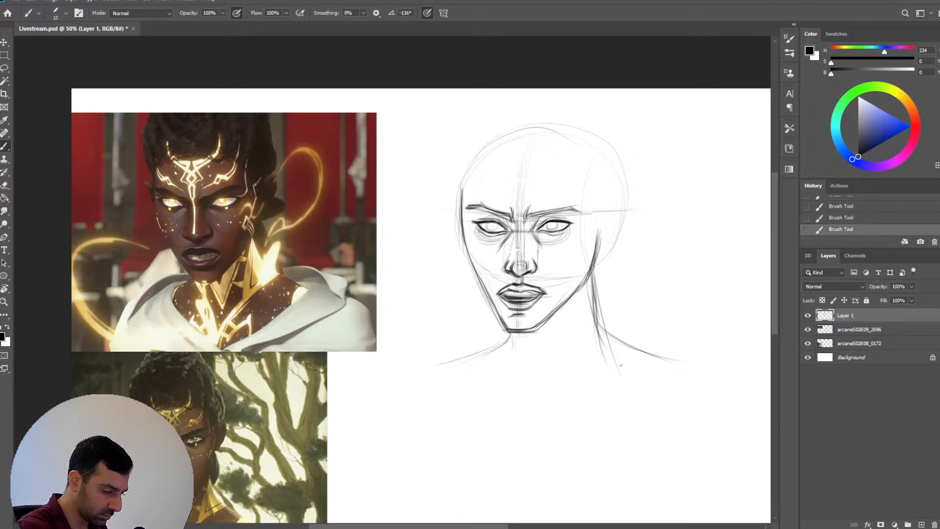
left_click_drag(596, 314, 602, 338)
left_click_drag(592, 292, 609, 368)
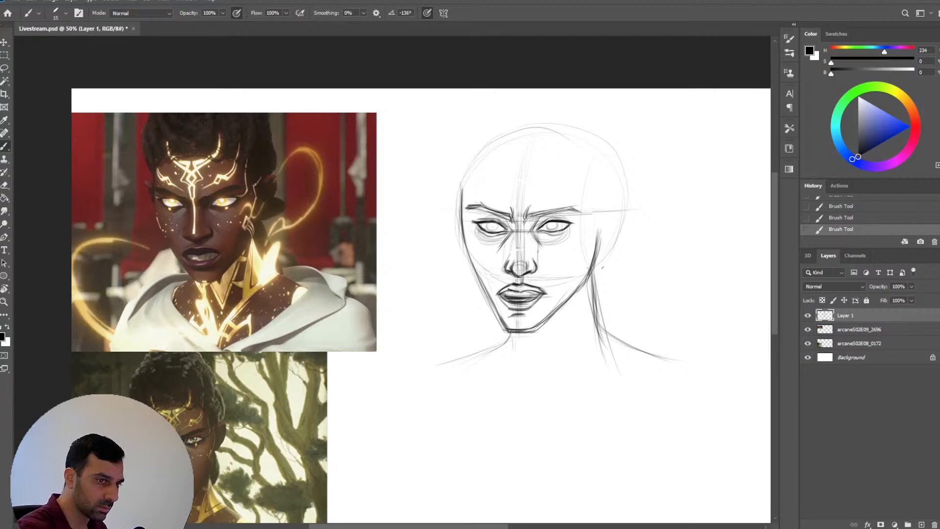
left_click_drag(592, 284, 597, 314)
Thin and reshape the near jawline from below the ear to the chin with the Eraser and brush
key("e")
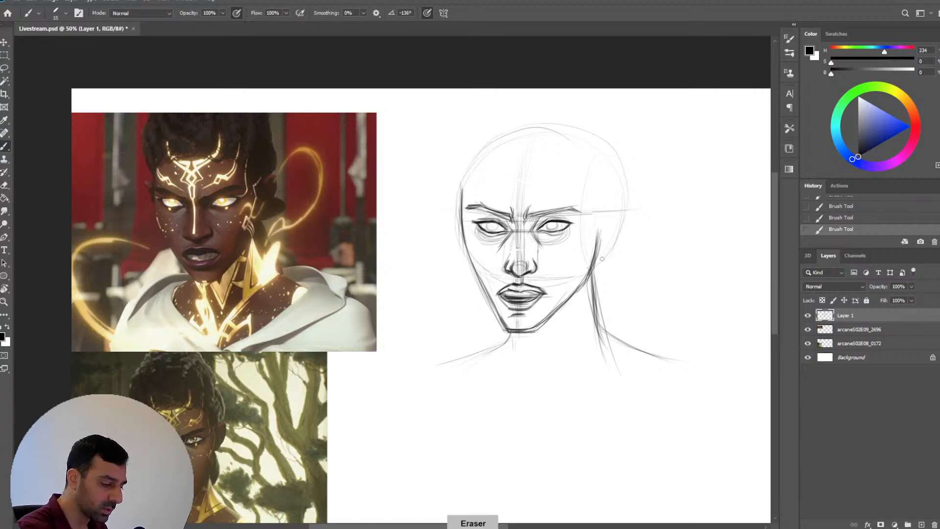
key("bracketright")
left_click_drag(598, 231, 588, 276)
left_click_drag(596, 242, 580, 277)
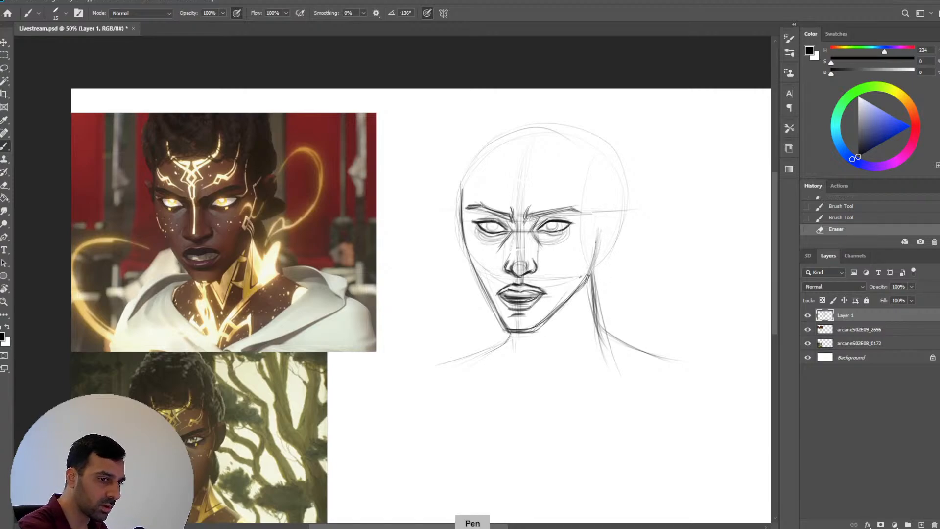
mouse_move(593, 235)
left_mouse_down()
mouse_move(591, 271)
mouse_move(556, 316)
left_mouse_up()
left_click_drag(583, 287, 546, 323)
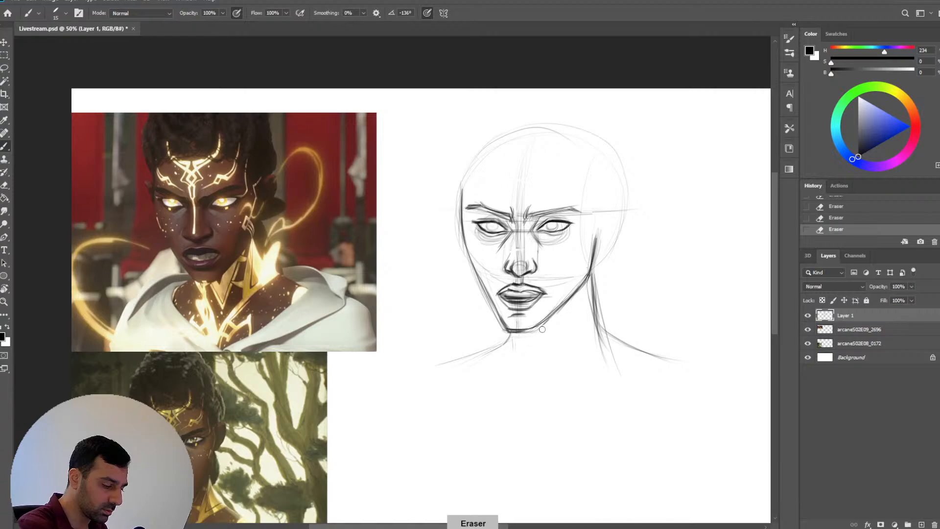
Redraw the bottom edge of the chin and darken the far temple outline, using brush sizes 15 and 20
key("b")
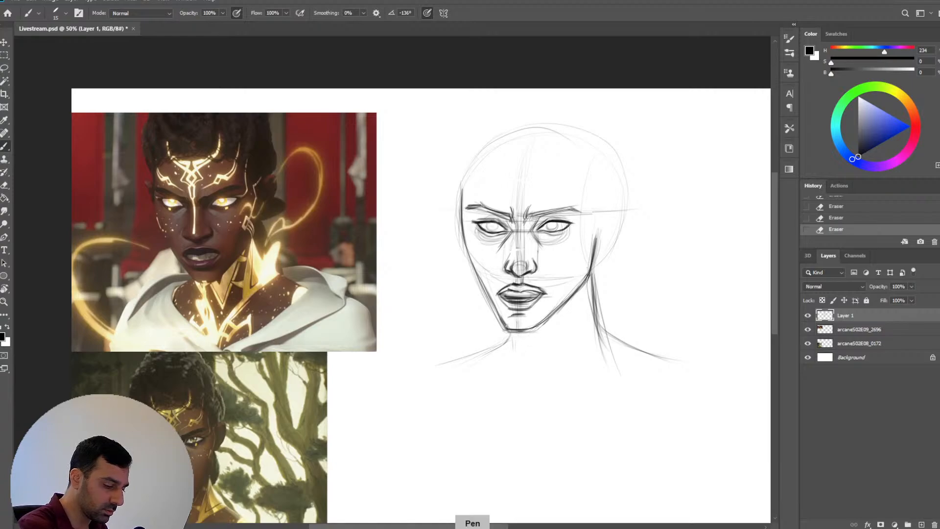
mouse_move(505, 327)
left_mouse_down()
mouse_move(536, 328)
mouse_move(503, 331)
mouse_move(511, 338)
mouse_move(533, 331)
left_mouse_up()
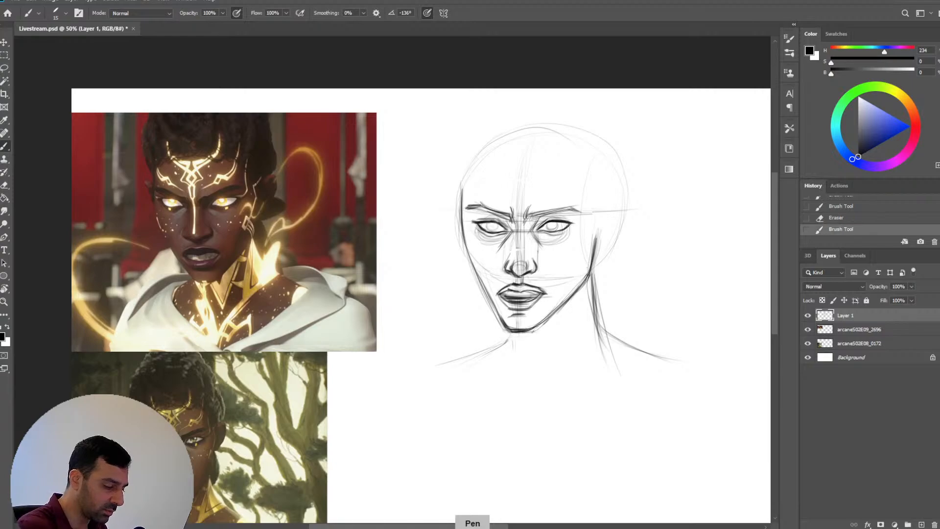
left_click_drag(464, 192, 466, 225)
key("bracketright")
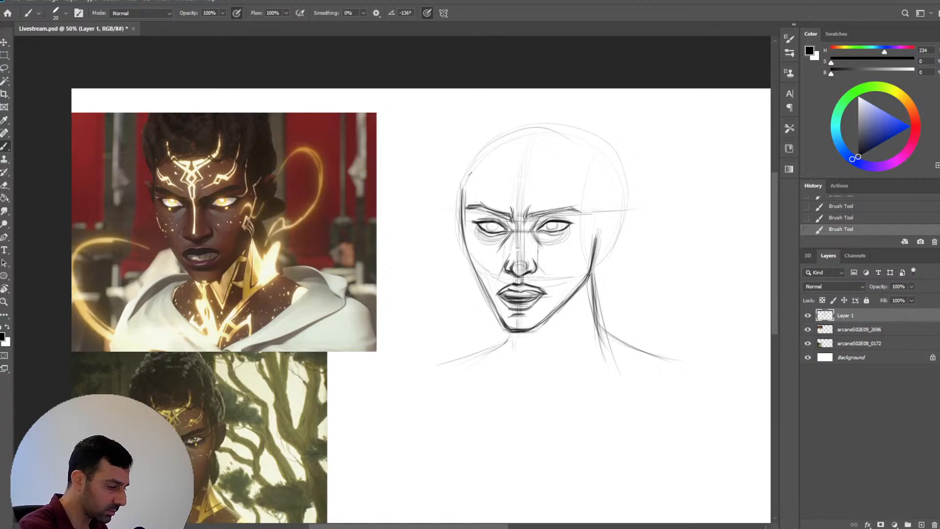
left_click_drag(464, 181, 464, 203)
Strengthen the far neck and shoulder line running outward from the chin with a size 25 brush
left_click_drag(407, 346, 417, 305)
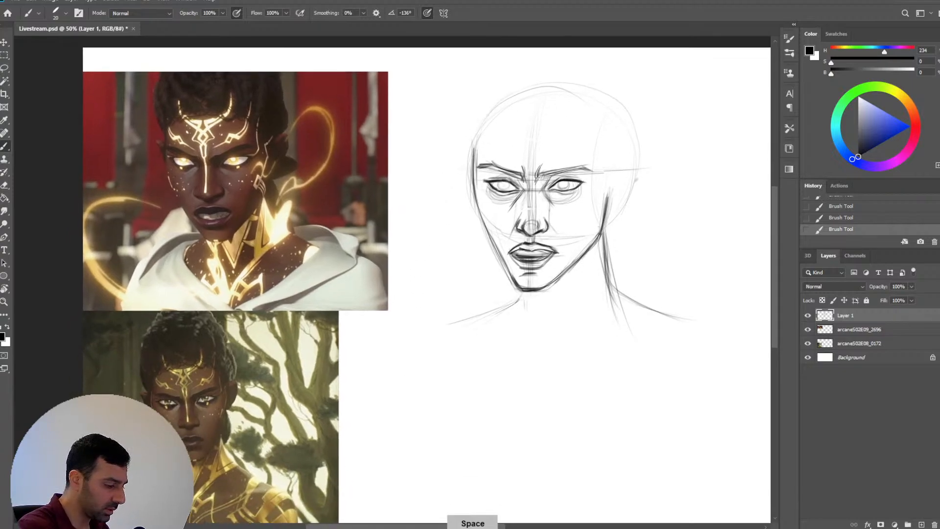
left_click_drag(523, 290, 487, 311)
key("bracketright")
mouse_move(520, 290)
left_mouse_down()
mouse_move(468, 316)
mouse_move(497, 310)
mouse_move(469, 313)
left_mouse_up()
key("grave")
key("grave")
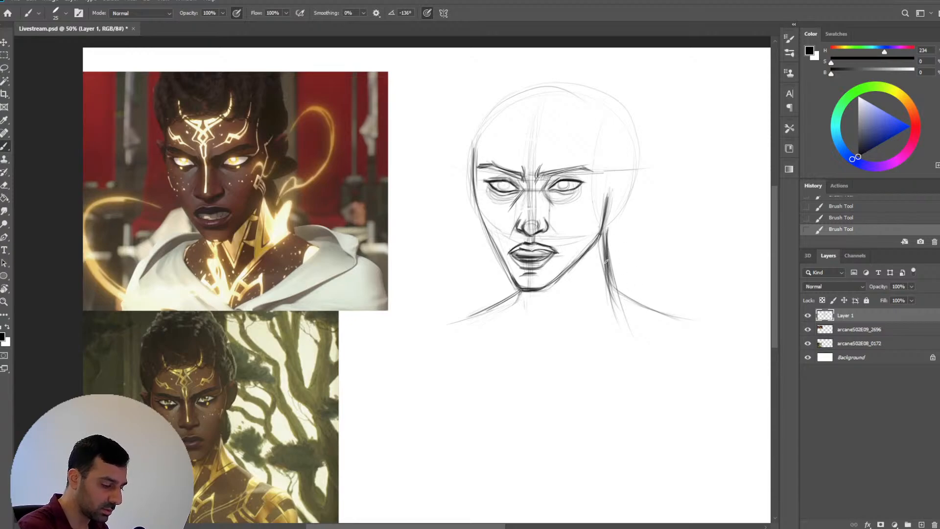
Lighten the heavy near neck line below the jaw with the Eraser and restate it with a size 20 brush
key("grave")
mouse_move(609, 244)
left_mouse_down()
mouse_move(617, 297)
mouse_move(605, 260)
mouse_move(607, 272)
left_mouse_up()
key("grave")
key("bracketleft")
left_click_drag(606, 228, 605, 253)
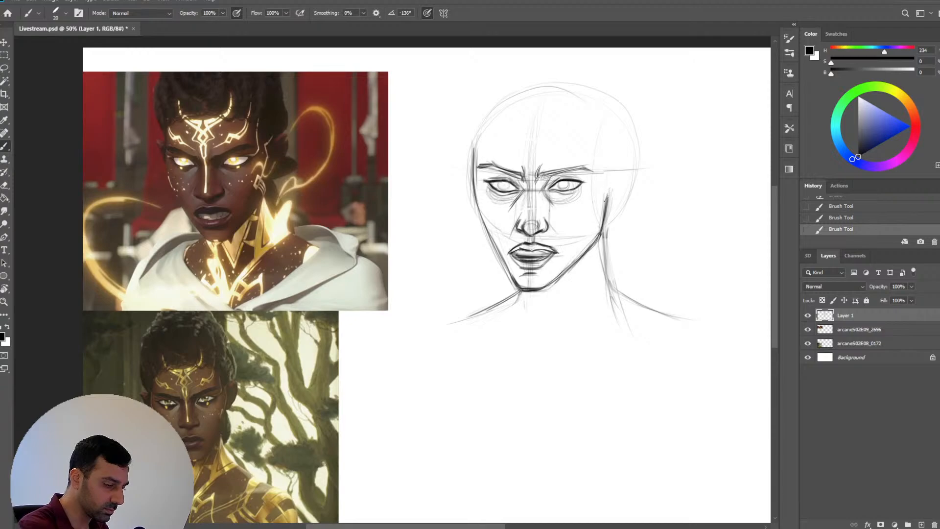
Erase part of the dark jaw edge below the ear area to soften it
key("grave")
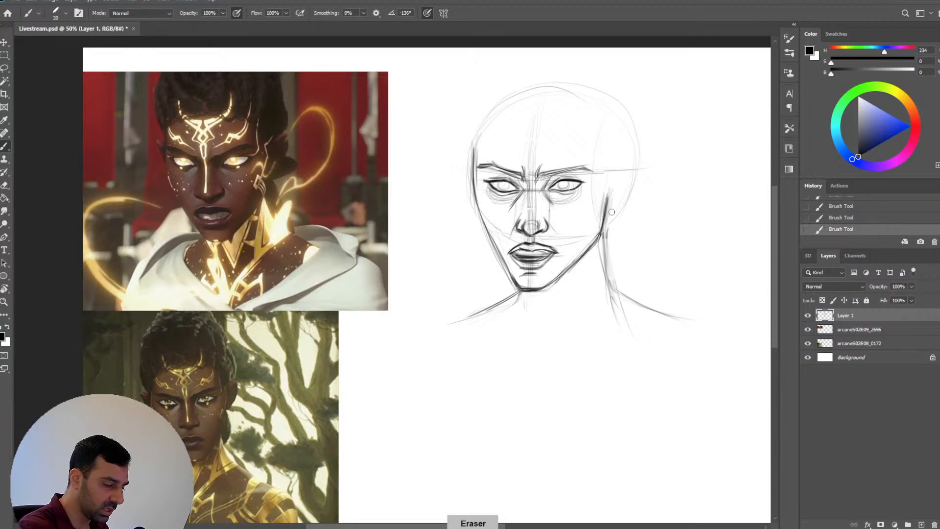
key("bracketright")
left_click_drag(607, 194, 603, 230)
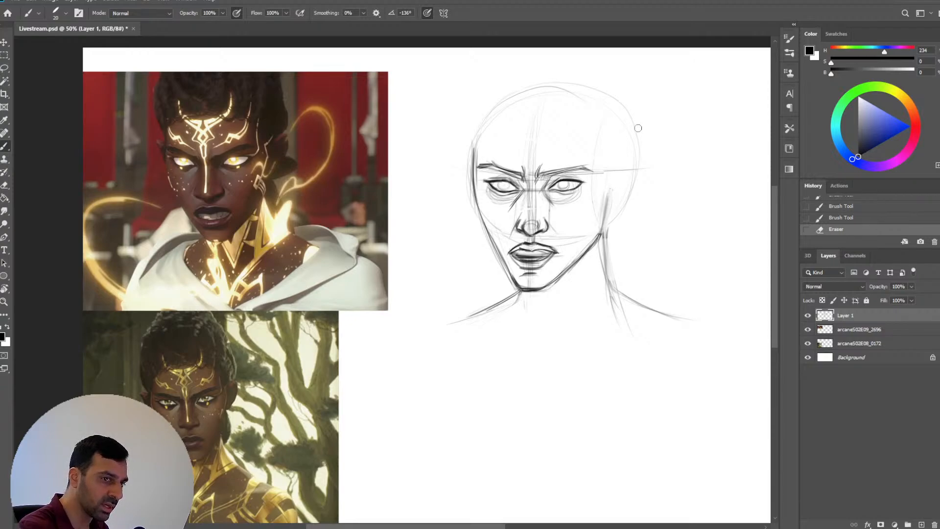
left_click_drag(607, 196, 600, 234)
left_click_drag(604, 210, 600, 234)
Redraw the back of the jaw and darken the near neck curve into the shoulder, using brush sizes 25 and 20
key("bracketright")
mouse_move(605, 200)
left_mouse_down()
mouse_move(594, 249)
mouse_move(608, 272)
mouse_move(601, 202)
mouse_move(605, 285)
left_mouse_up()
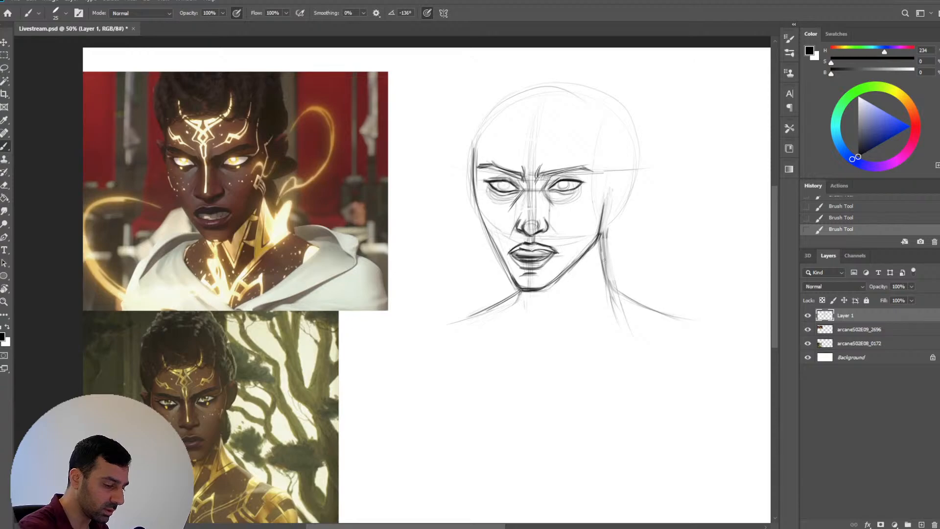
mouse_move(603, 245)
left_mouse_down()
mouse_move(609, 291)
mouse_move(602, 244)
mouse_move(620, 301)
mouse_move(613, 287)
mouse_move(663, 325)
mouse_move(692, 319)
left_mouse_up()
key("bracketleft")
left_click_drag(611, 290, 681, 318)
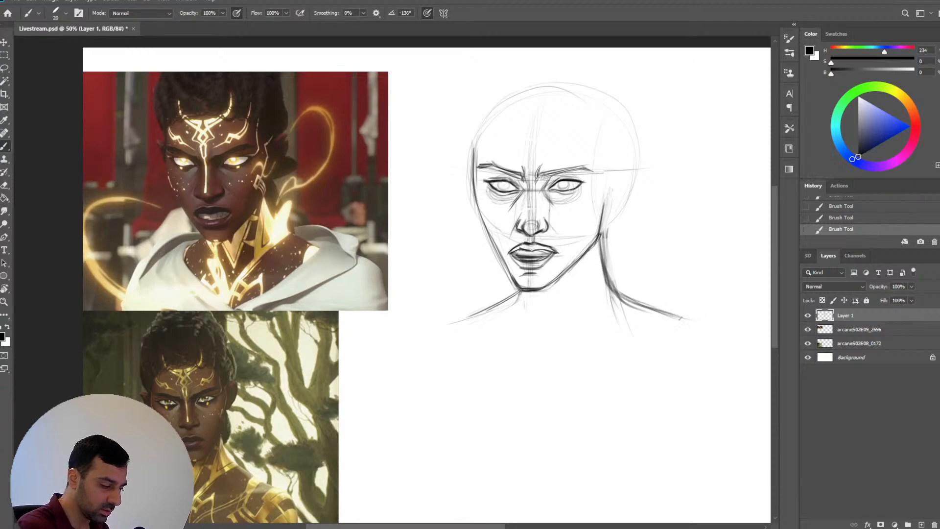
left_click_drag(602, 230, 603, 247)
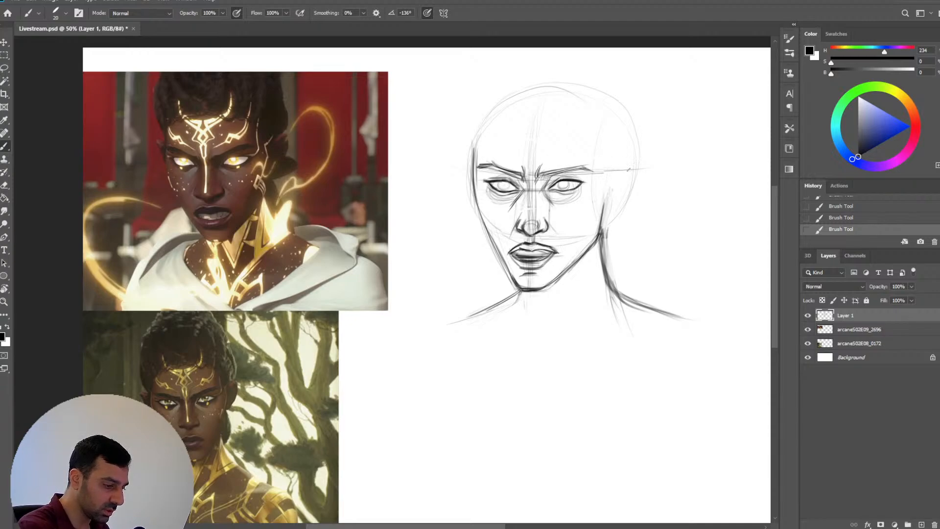
Sketch the near ear behind the jaw at brow-to-nose height and darken its outer rim
mouse_move(607, 172)
left_mouse_down()
mouse_move(629, 169)
mouse_move(619, 170)
mouse_move(611, 208)
mouse_move(624, 193)
mouse_move(608, 223)
left_mouse_up()
key("]")
key("]")
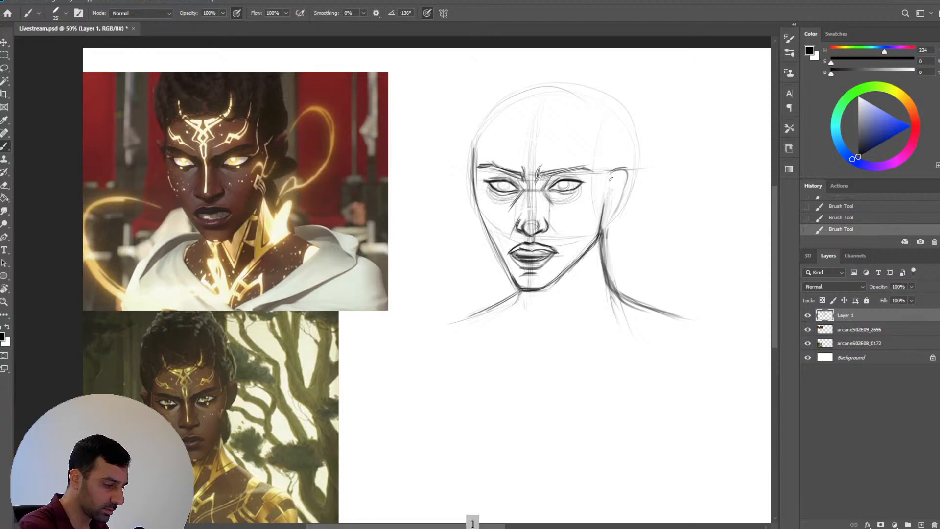
mouse_move(609, 178)
left_mouse_down()
mouse_move(626, 169)
mouse_move(607, 222)
mouse_move(536, 235)
left_mouse_up()
key("[")
key("e")
key("b")
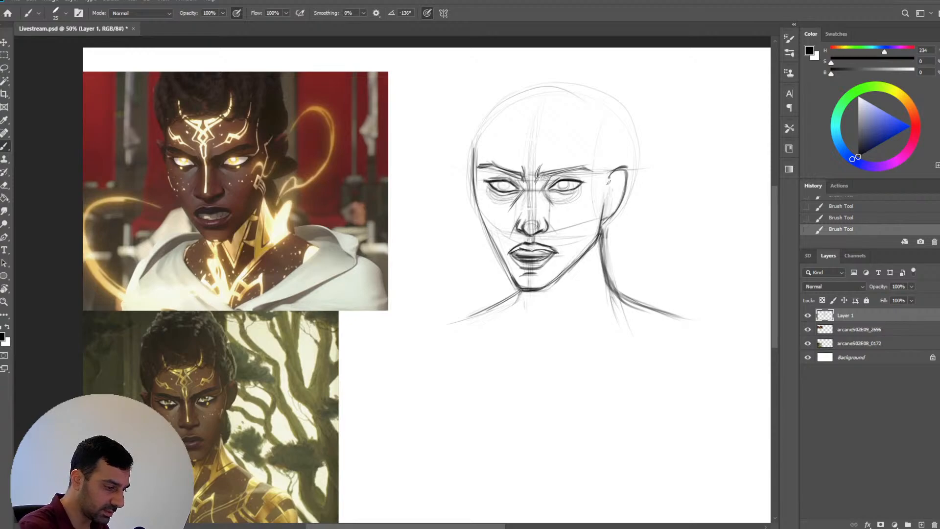
key("bracketleft")
left_click_drag(624, 172, 624, 194)
key("bracketleft")
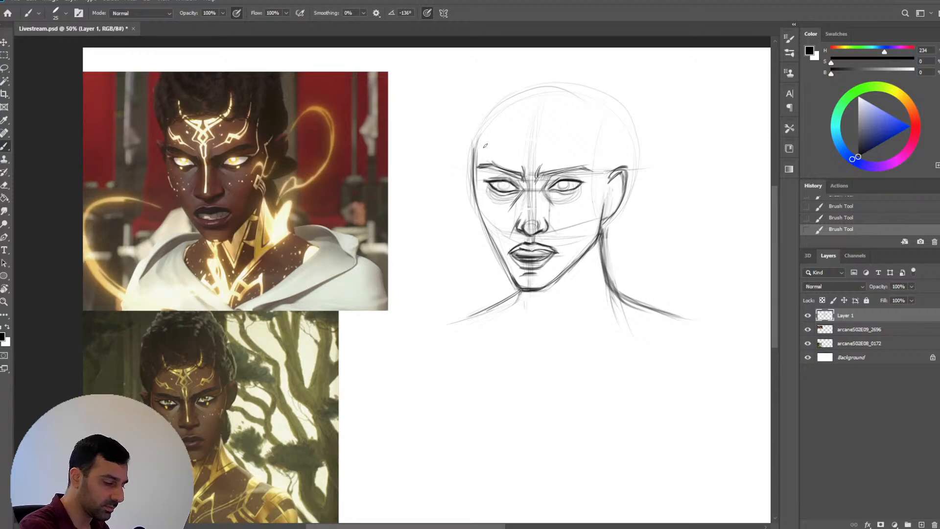
Sketch a light hairline across the forehead with a raised far temple, and move the whole head drawing slightly down
mouse_move(473, 149)
left_mouse_down()
mouse_move(492, 97)
mouse_move(486, 142)
mouse_move(538, 116)
mouse_move(549, 123)
left_mouse_up()
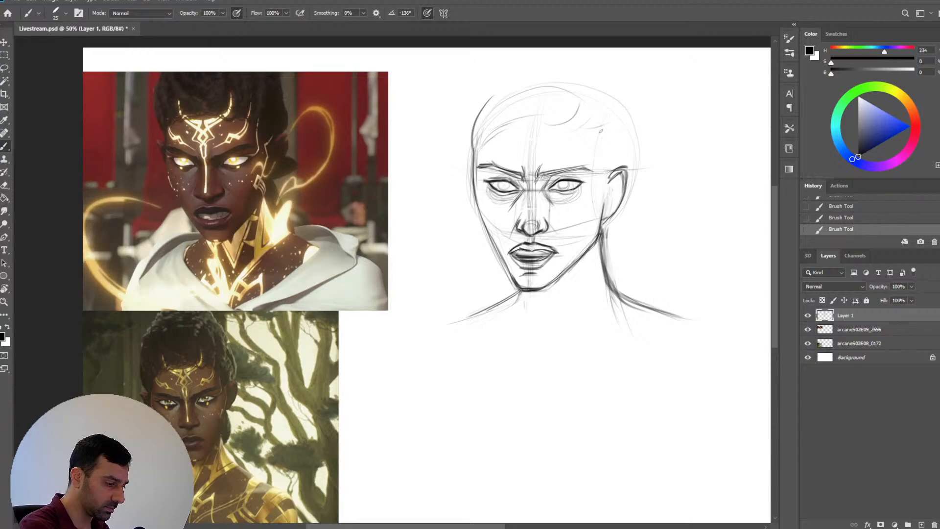
key("v")
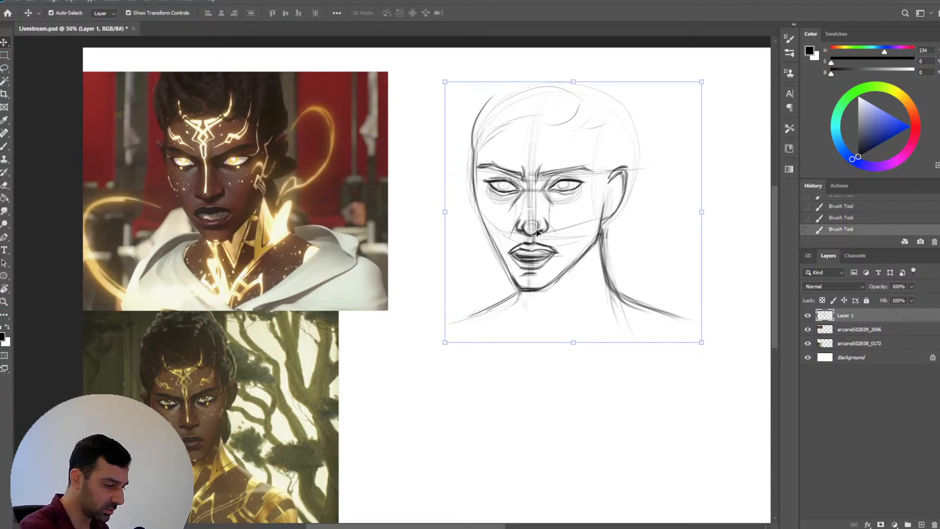
left_click_drag(538, 222, 538, 260)
key("b")
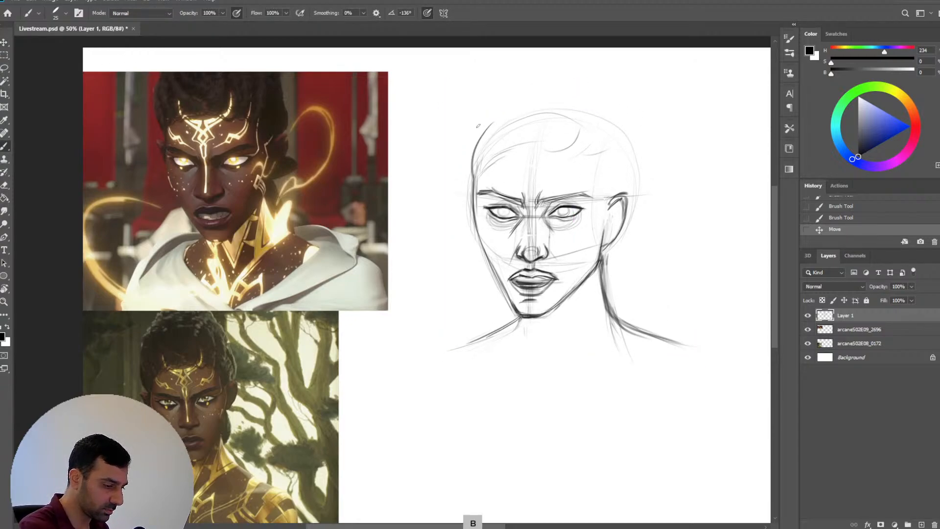
Draw curved hair strands sweeping up from the hairline, working from the far temple across the top of the forehead
left_click_drag(476, 166, 483, 131)
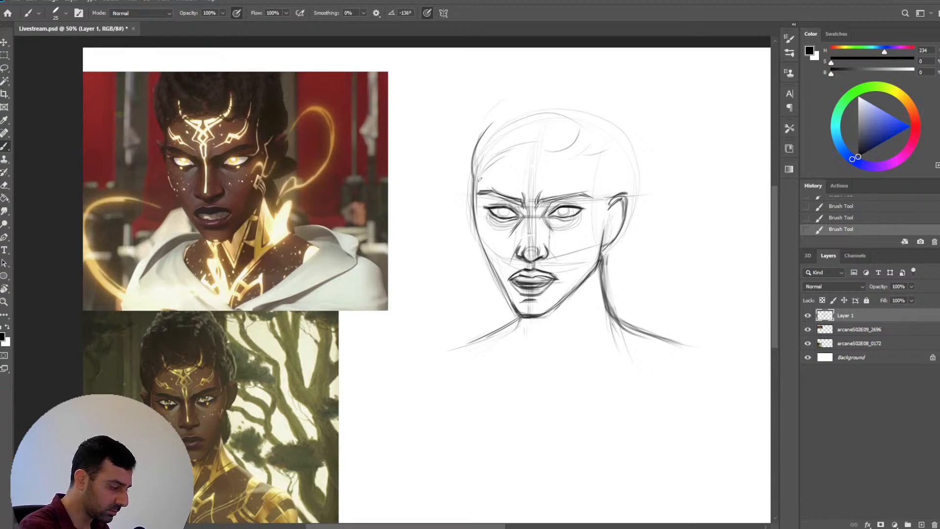
mouse_move(476, 180)
left_mouse_down()
mouse_move(476, 145)
mouse_move(490, 124)
mouse_move(489, 166)
mouse_move(503, 116)
left_mouse_up()
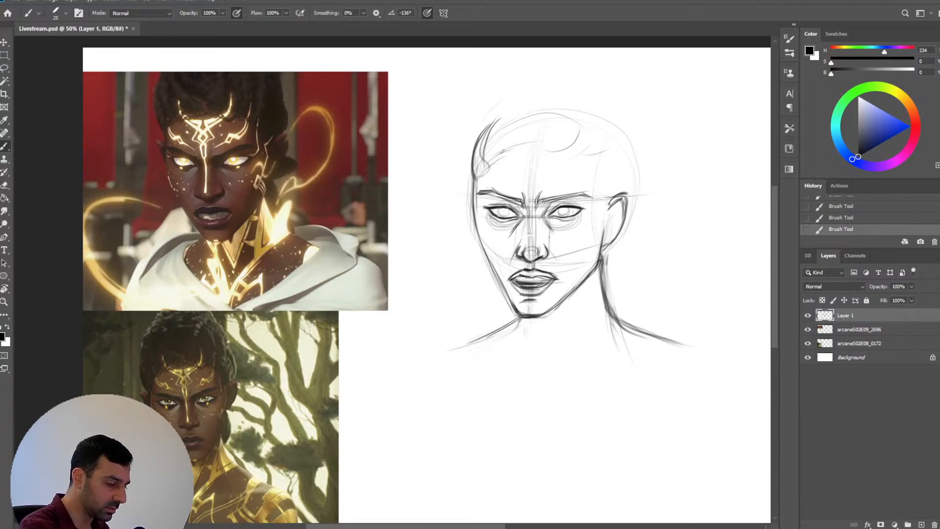
mouse_move(492, 160)
left_mouse_down()
mouse_move(490, 146)
mouse_move(522, 105)
left_mouse_up()
mouse_move(505, 160)
left_mouse_down()
mouse_move(513, 113)
mouse_move(536, 97)
left_mouse_up()
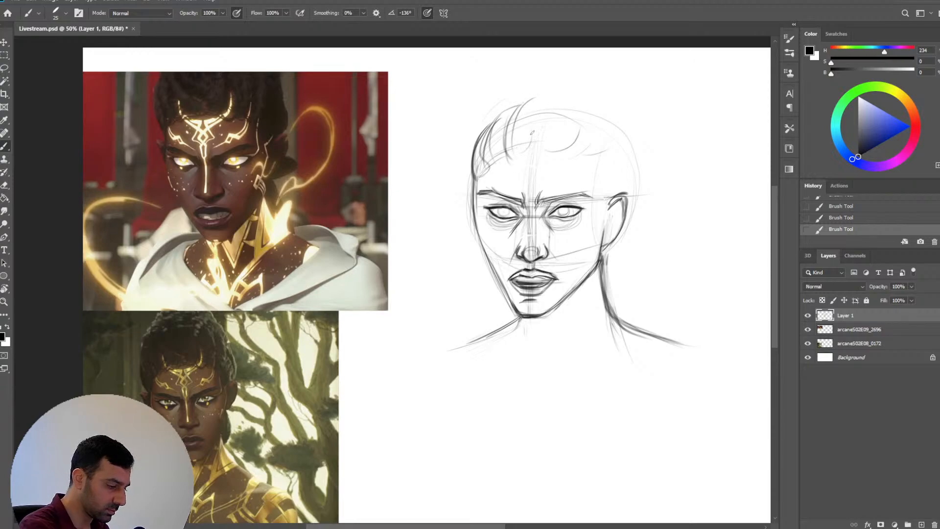
left_click_drag(521, 147, 541, 92)
mouse_move(538, 153)
left_mouse_down()
mouse_move(564, 95)
mouse_move(570, 145)
mouse_move(584, 98)
left_mouse_up()
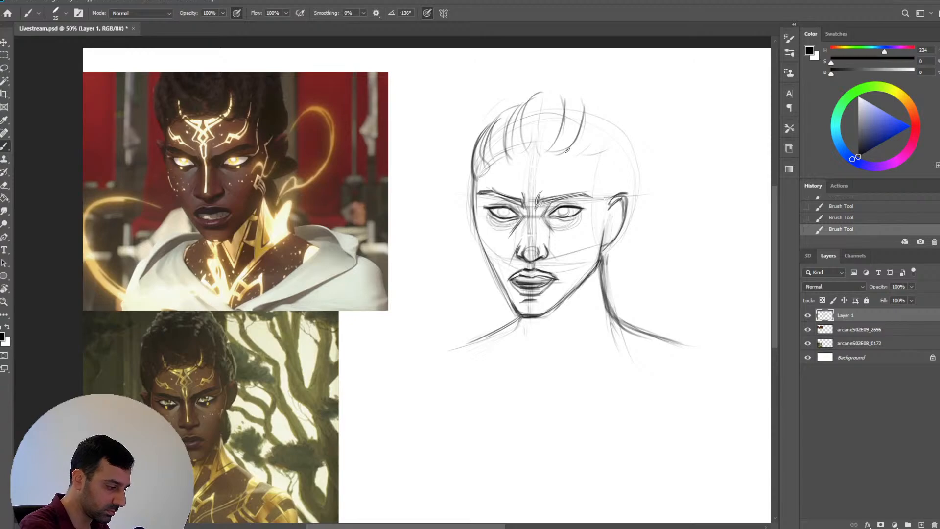
Continue the swept-back hair strands over the near side of the forehead toward the ear
left_click_drag(573, 155, 592, 145)
mouse_move(580, 161)
left_mouse_down()
mouse_move(593, 153)
mouse_move(604, 103)
left_mouse_up()
left_click_drag(596, 96, 604, 144)
mouse_move(585, 165)
left_mouse_down()
mouse_move(610, 161)
mouse_move(624, 123)
mouse_move(640, 196)
mouse_move(620, 224)
mouse_move(639, 159)
mouse_move(629, 145)
mouse_move(627, 170)
left_mouse_up()
Define the near side edge of the hair down to the top of the ear with dark strokes
key("e")
left_click_drag(622, 143, 624, 192)
left_click_drag(628, 165, 625, 186)
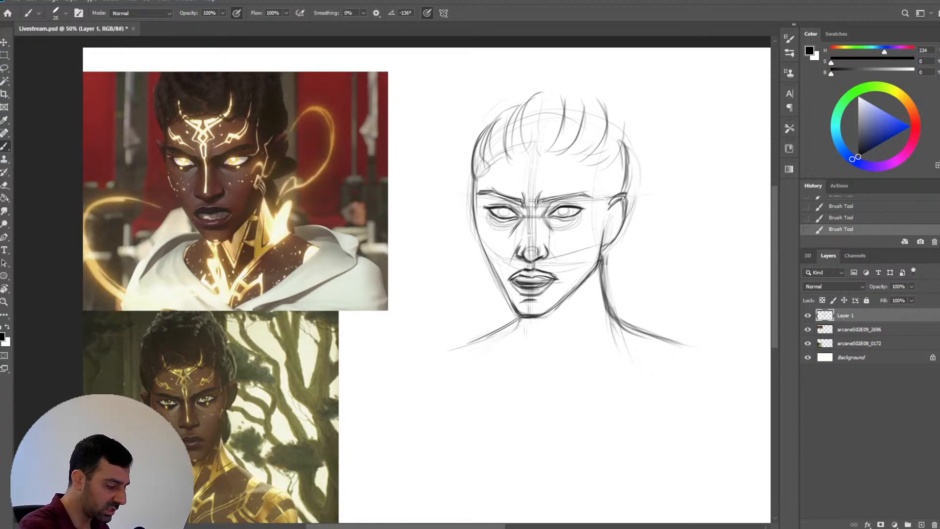
key("bracketleft")
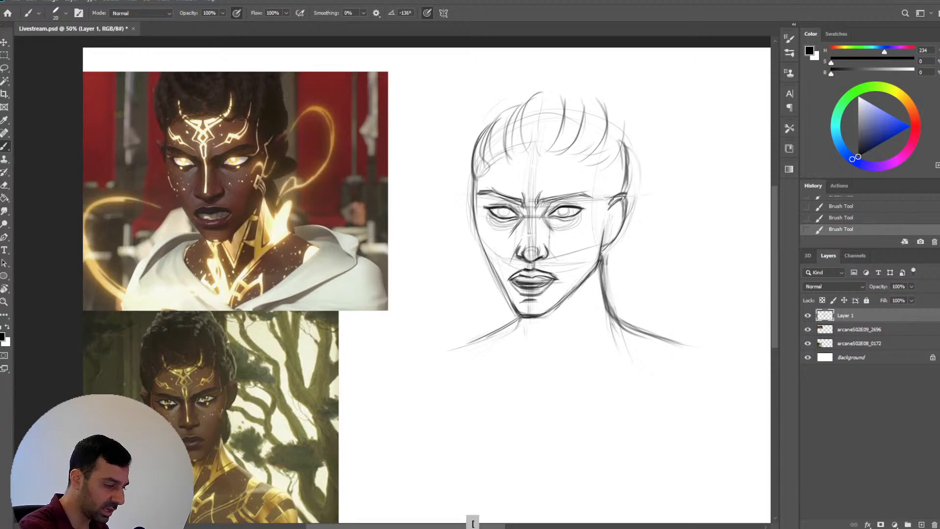
Add a dark strand along the near-side edge of the crown with a slightly larger brush
key("bracketright")
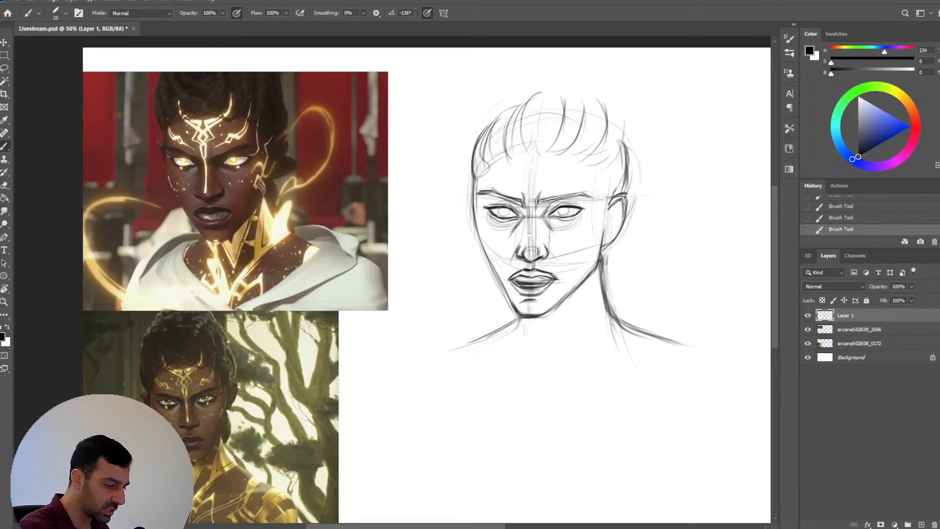
left_click_drag(620, 122, 607, 103)
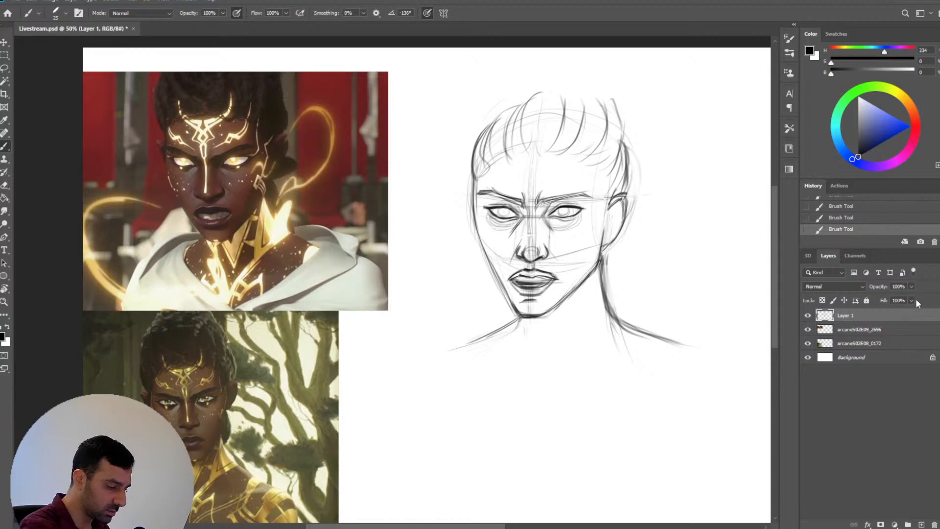
Move the arcaneS02E08_0172 reference layer above arcaneS02E09_2696 to uncover its full hairstyle, and return to Layer 1
left_click(851, 345)
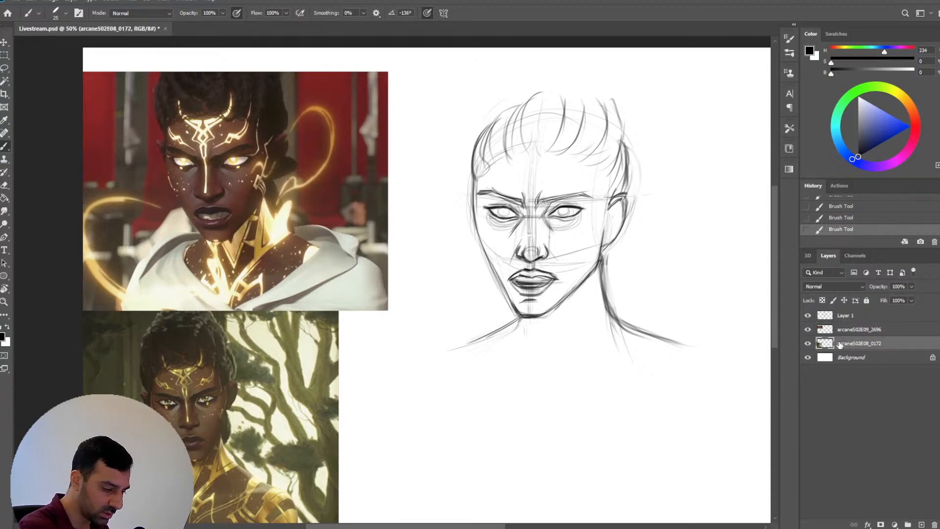
left_click_drag(832, 344, 829, 325)
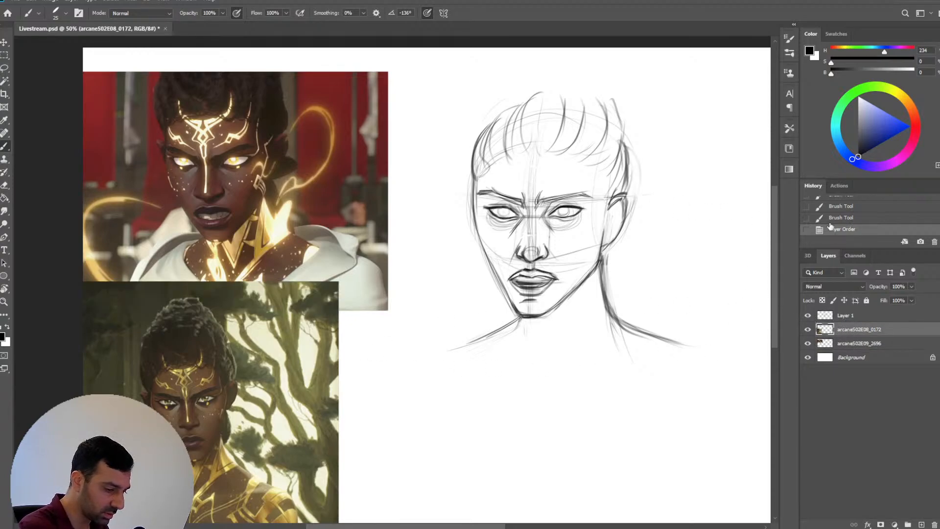
left_click(857, 319)
Sketch a curved stroke across the top of the hair and shift the whole head drawing down to make room above it
key("b")
left_click_drag(525, 105, 565, 82)
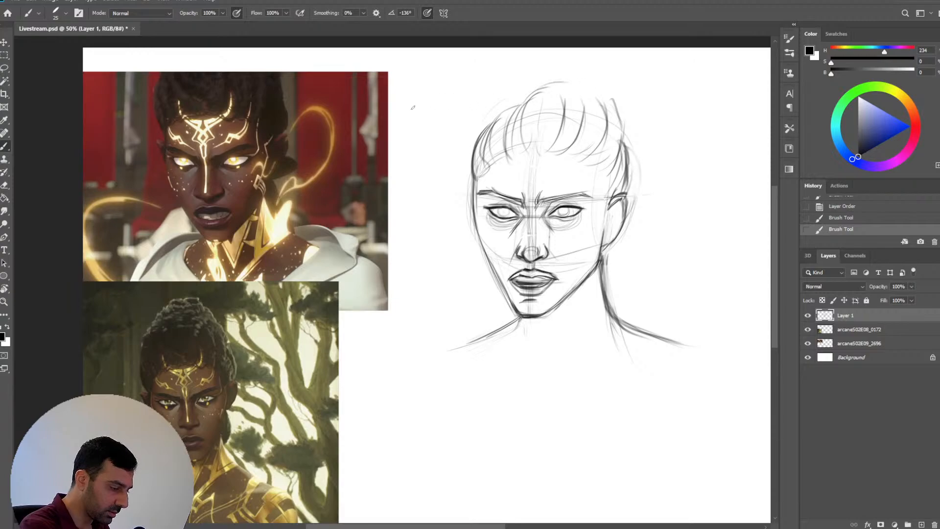
left_click(4, 43)
left_click_drag(537, 256, 538, 283)
key("b")
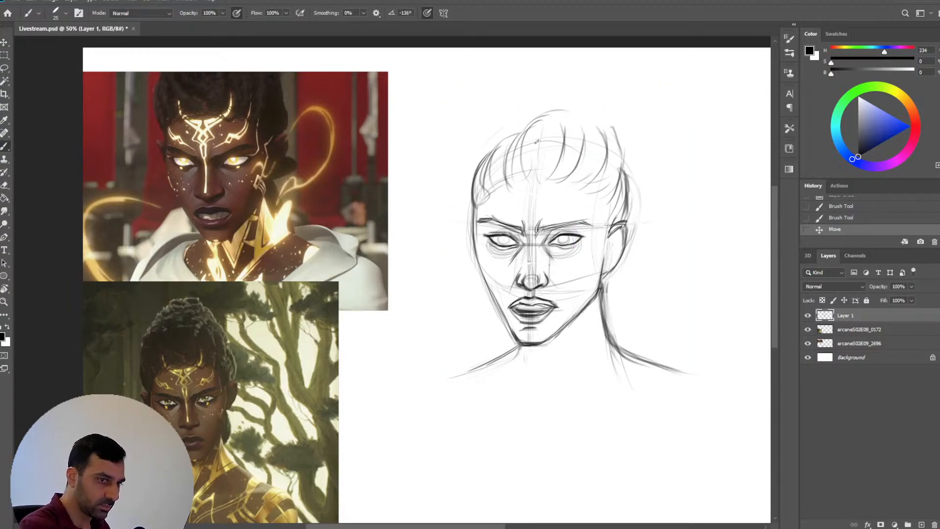
key("b")
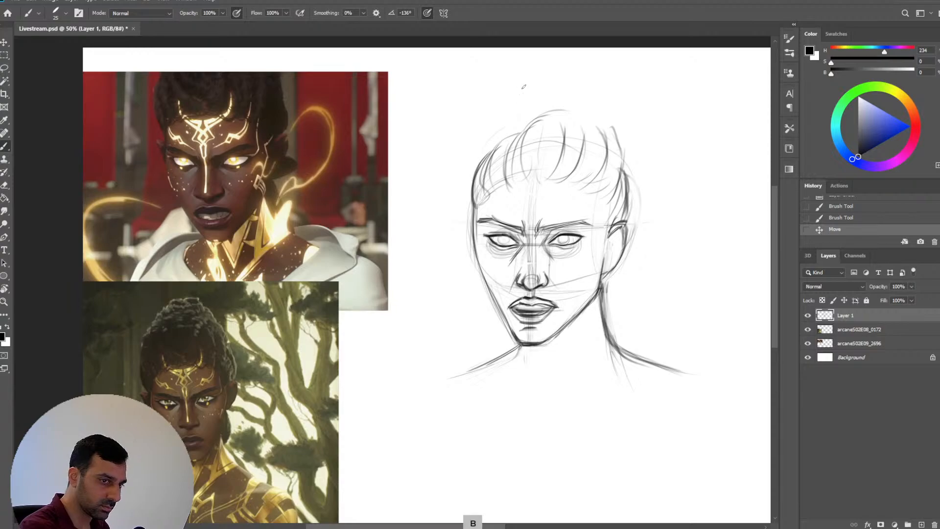
Sketch the rounded crown outline of the hair from the far temple over to the near side
left_click_drag(506, 134, 522, 121)
mouse_move(501, 134)
left_mouse_down()
mouse_move(522, 124)
mouse_move(493, 144)
mouse_move(530, 142)
mouse_move(537, 118)
left_mouse_up()
mouse_move(507, 126)
left_mouse_down()
mouse_move(541, 112)
mouse_move(620, 148)
left_mouse_up()
key("bracketright")
mouse_move(485, 150)
left_mouse_down()
mouse_move(509, 120)
mouse_move(506, 132)
mouse_move(523, 117)
left_mouse_up()
left_click_drag(492, 147, 508, 123)
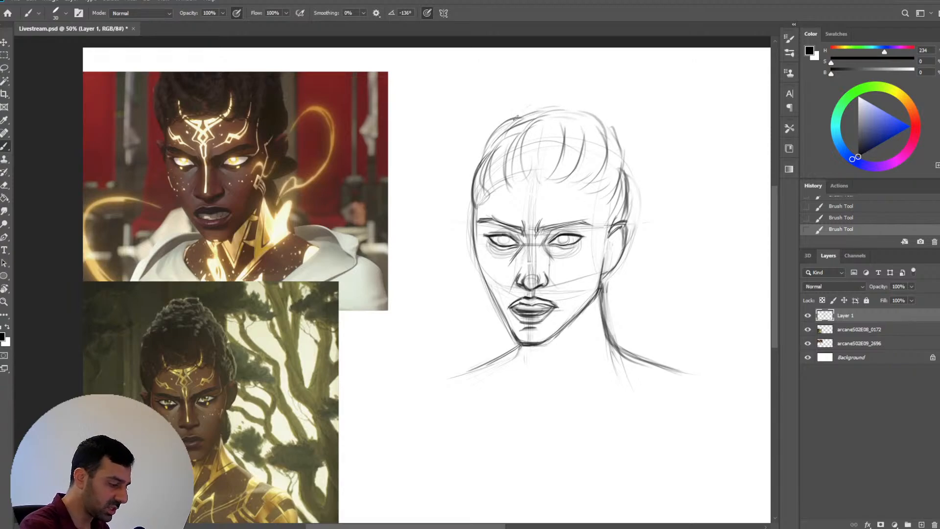
Sketch the raised hair mass above the crown, and add central strands and the near-temple hairline
mouse_move(517, 116)
left_mouse_down()
mouse_move(550, 104)
mouse_move(542, 96)
mouse_move(581, 113)
mouse_move(576, 103)
mouse_move(607, 127)
left_mouse_up()
mouse_move(556, 94)
left_mouse_down()
mouse_move(512, 115)
mouse_move(545, 102)
mouse_move(513, 117)
mouse_move(538, 97)
mouse_move(530, 88)
mouse_move(570, 101)
mouse_move(577, 88)
mouse_move(610, 121)
left_mouse_up()
left_click_drag(516, 104, 505, 121)
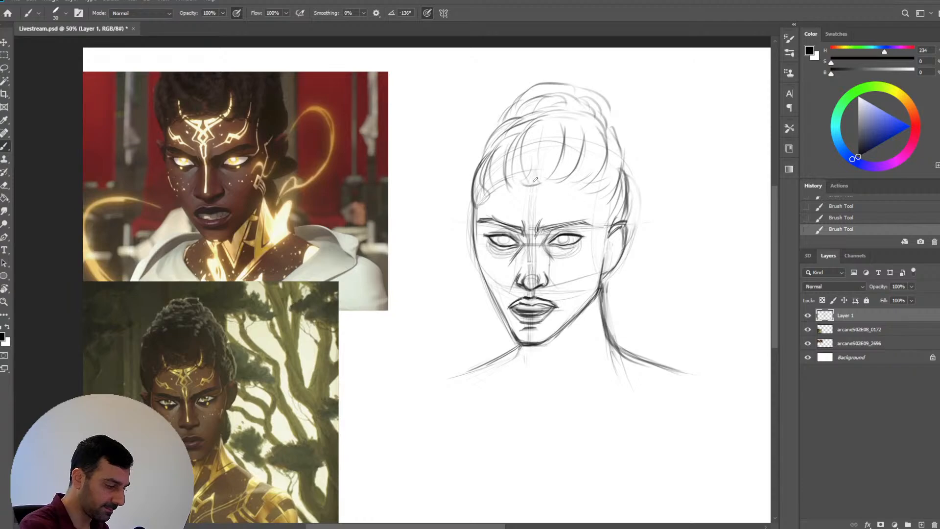
left_click_drag(538, 182, 547, 131)
mouse_move(549, 184)
left_mouse_down()
mouse_move(599, 157)
mouse_move(608, 224)
mouse_move(601, 259)
left_mouse_up()
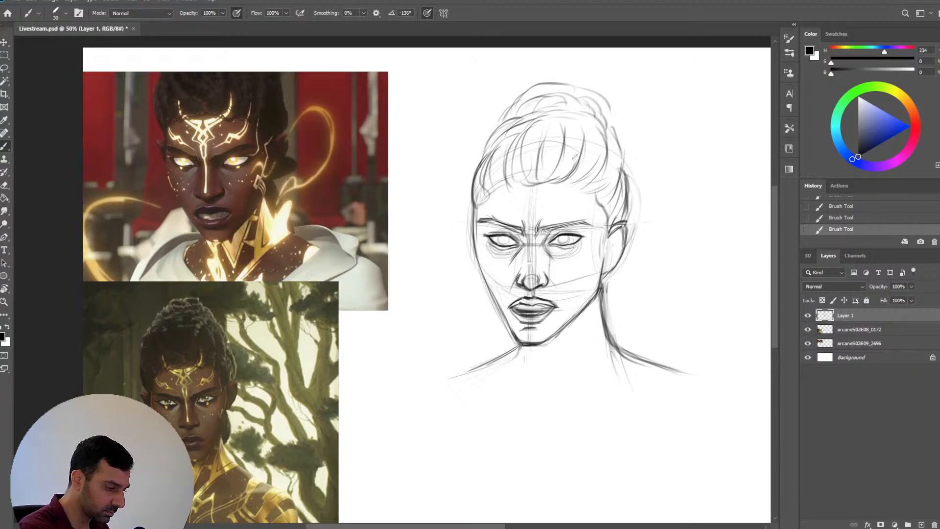
Lasso the hair and compress it vertically from its lower edge to 96.21% height, and clear the selection
key("l")
mouse_move(612, 221)
left_mouse_down()
mouse_move(631, 229)
mouse_move(638, 197)
mouse_move(401, 178)
mouse_move(634, 121)
mouse_move(630, 182)
left_mouse_up()
left_click(647, 198)
mouse_move(615, 110)
left_mouse_down()
mouse_move(659, 136)
mouse_move(651, 142)
left_mouse_up()
key("ctrl+t")
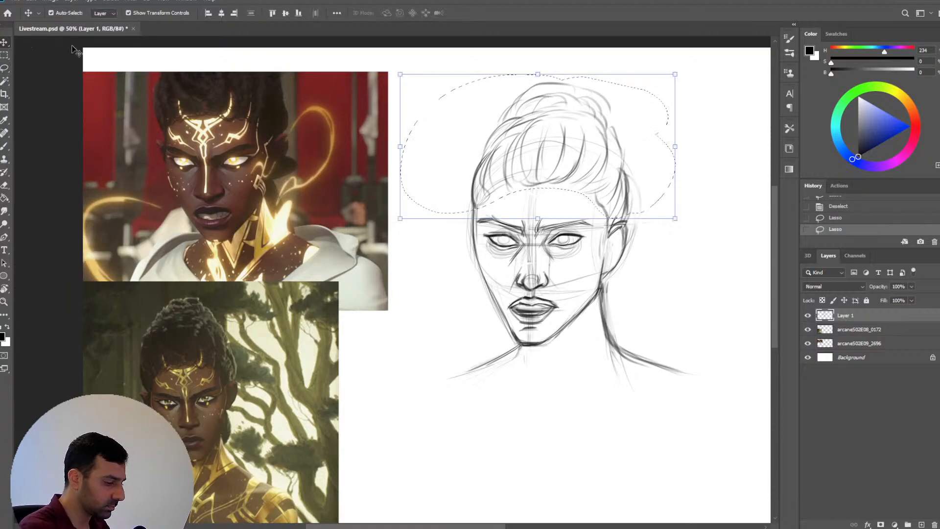
left_click_drag(538, 219, 539, 210)
key("b")
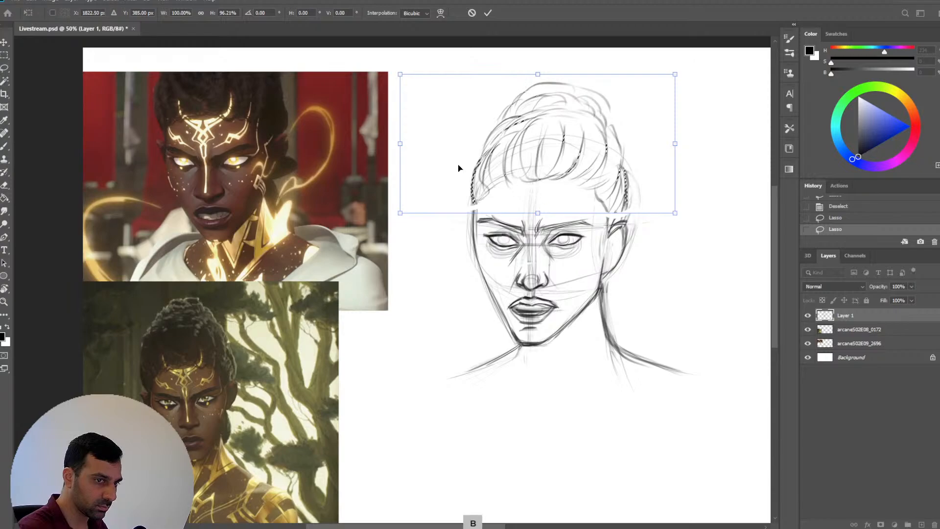
left_click(448, 275)
key("b")
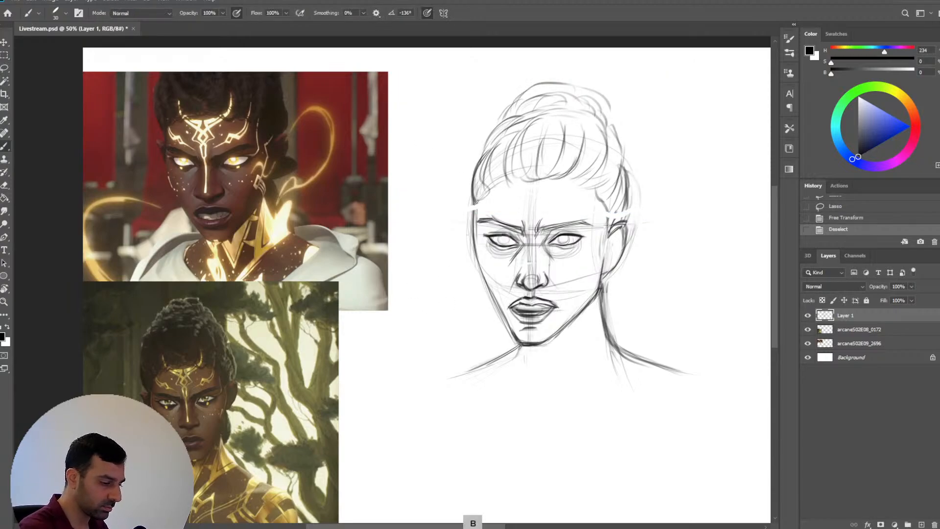
Reconnect the far side of the head below the hair, and define the far-temple hairline and adjacent strands
left_click_drag(475, 199, 474, 223)
key("[")
mouse_move(480, 181)
left_mouse_down()
mouse_move(489, 192)
mouse_move(476, 201)
mouse_move(489, 195)
mouse_move(490, 164)
mouse_move(489, 188)
mouse_move(508, 187)
left_mouse_up()
key("]")
key("]")
mouse_move(512, 147)
left_mouse_down()
mouse_move(520, 188)
mouse_move(530, 175)
left_mouse_up()
Draw more curved strands from the centre of the forehead to the near temple and darken the near-side hair edge
key("bracketleft")
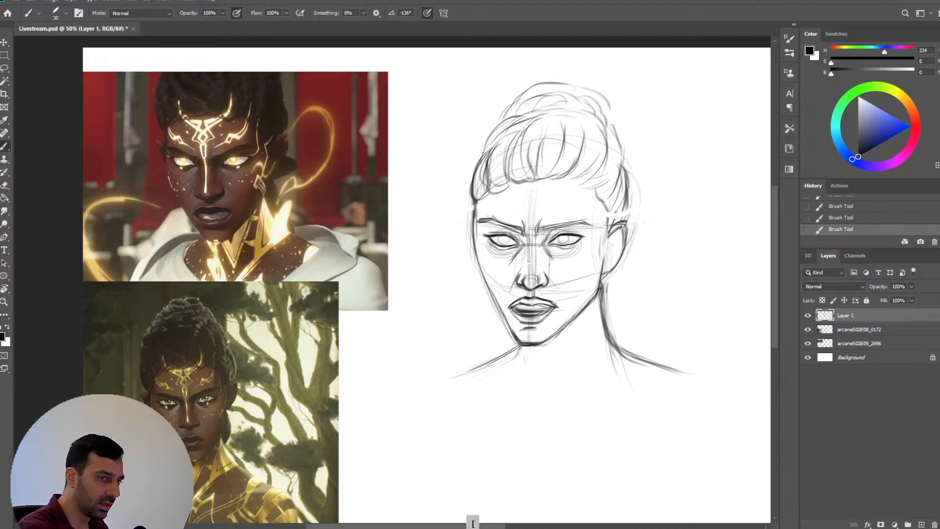
key("bracketleft")
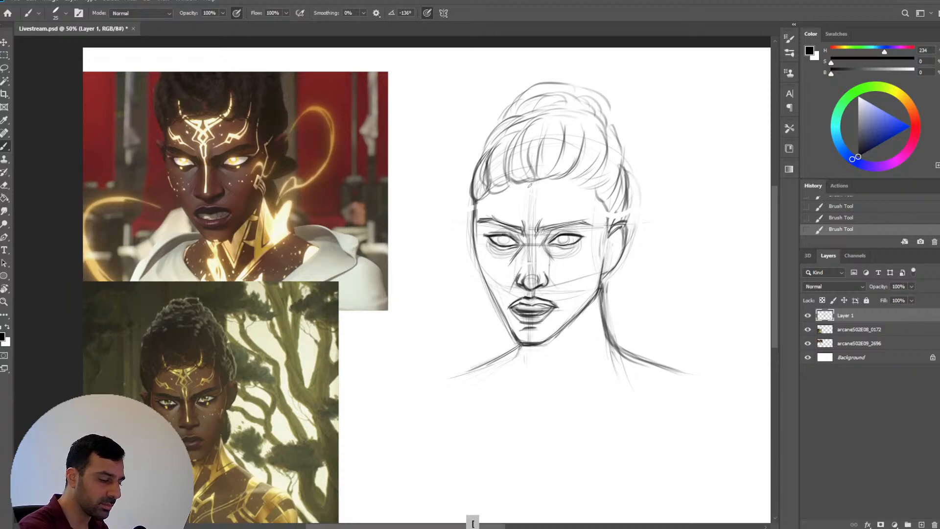
left_click_drag(531, 169, 535, 178)
mouse_move(548, 122)
left_mouse_down()
mouse_move(538, 164)
mouse_move(549, 176)
left_mouse_up()
mouse_move(572, 119)
left_mouse_down()
mouse_move(556, 179)
mouse_move(584, 177)
mouse_move(571, 182)
left_mouse_up()
mouse_move(597, 149)
left_mouse_down()
mouse_move(587, 194)
mouse_move(612, 178)
left_mouse_up()
mouse_move(608, 120)
left_mouse_down()
mouse_move(625, 141)
mouse_move(616, 191)
mouse_move(597, 209)
mouse_move(602, 253)
left_mouse_up()
left_click_drag(622, 212, 604, 245)
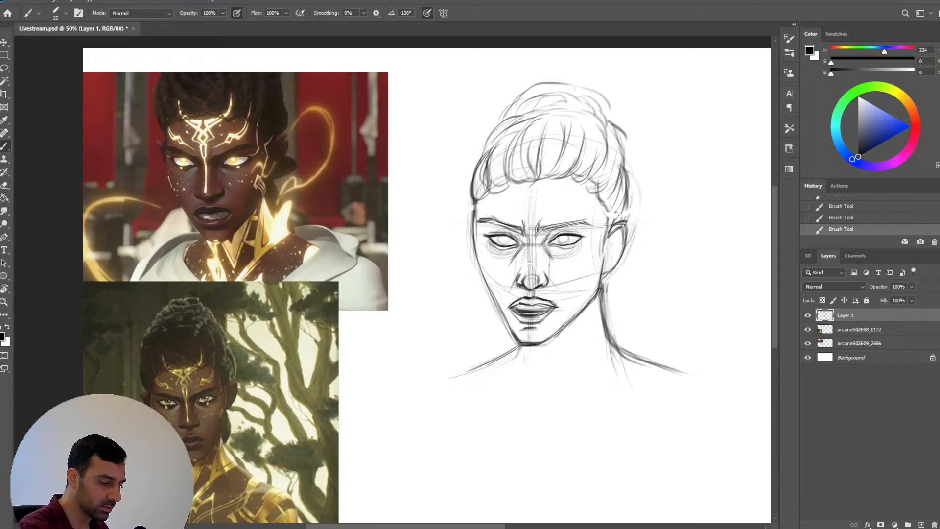
Add inner contour lines to the ear and a light arc at the very top of the raised hair
key("bracketleft")
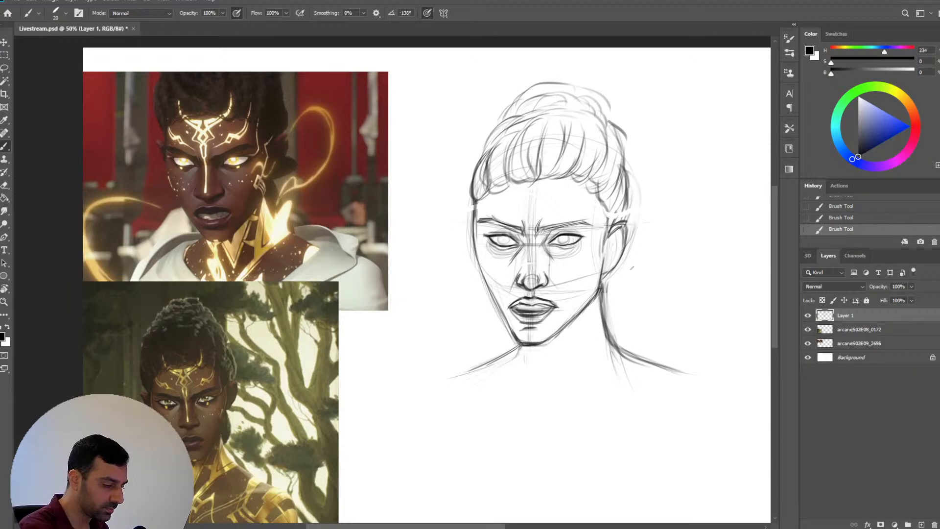
mouse_move(620, 234)
left_mouse_down()
mouse_move(614, 266)
mouse_move(608, 258)
left_mouse_up()
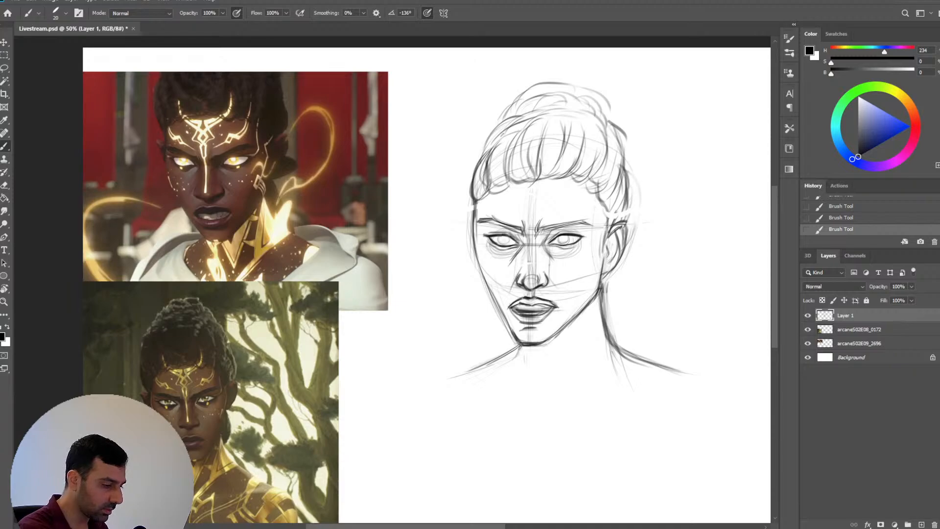
left_click_drag(548, 81, 571, 77)
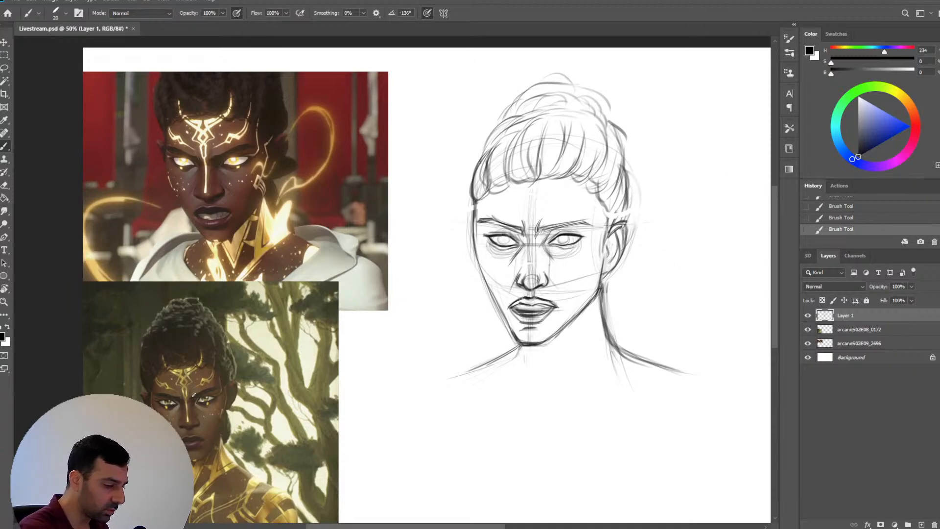
Lasso the front hair and warp it to reshape the hairline, adjusting its far-temple end
key("l")
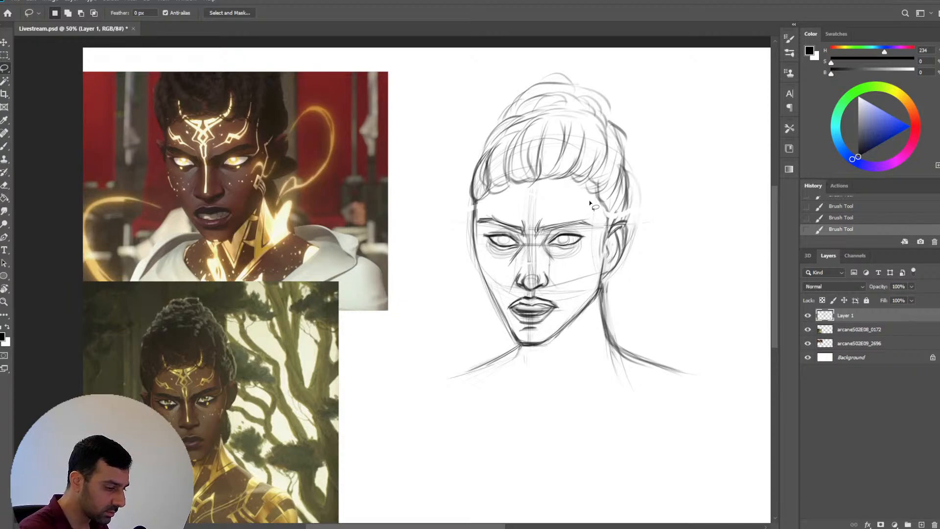
mouse_move(579, 192)
left_mouse_down()
mouse_move(485, 200)
mouse_move(466, 189)
mouse_move(527, 135)
mouse_move(627, 162)
mouse_move(638, 224)
left_mouse_up()
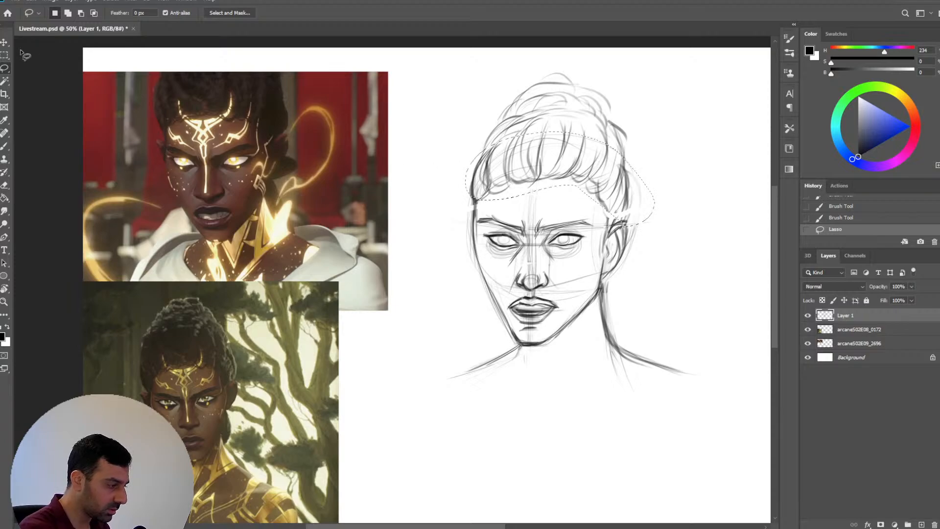
key("v")
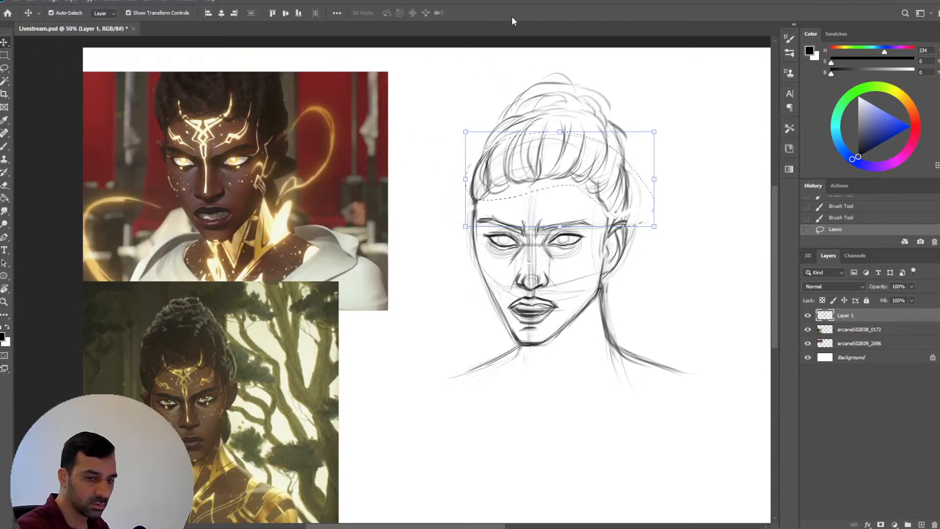
key("ctrl+t")
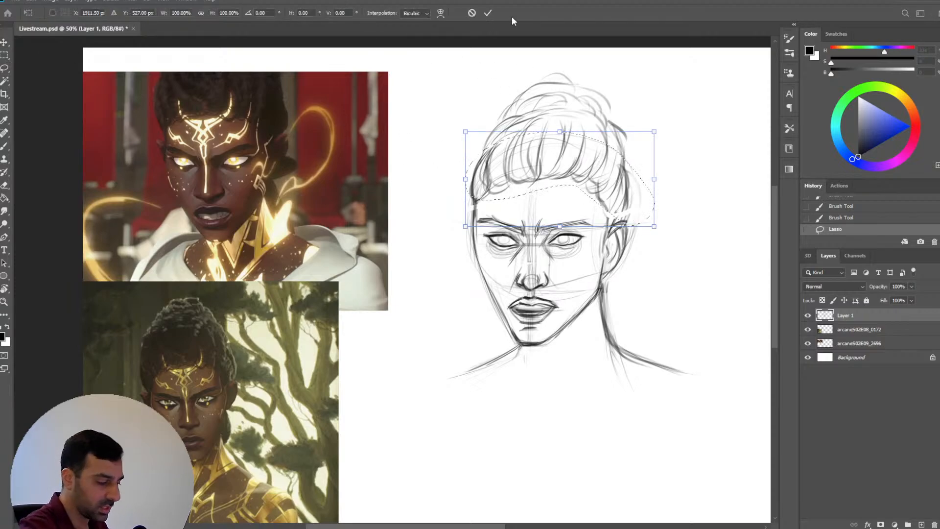
left_click(441, 13)
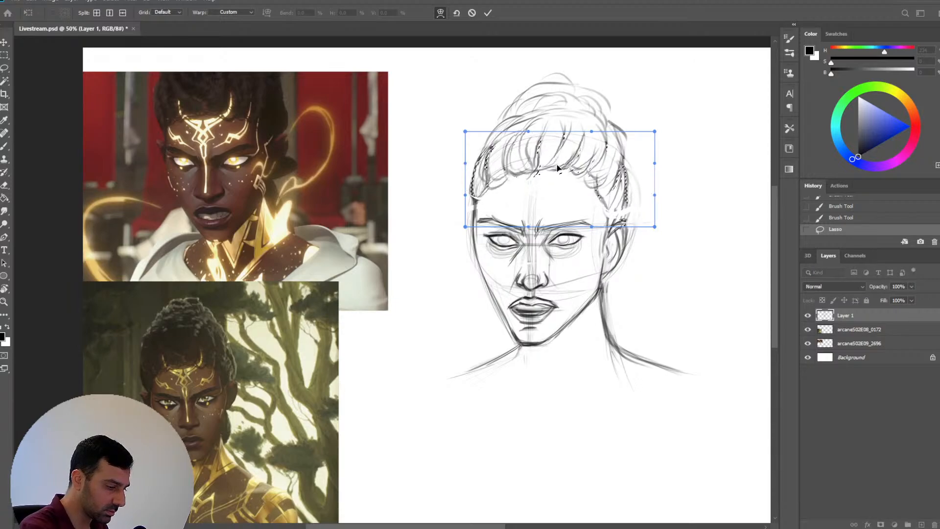
left_click_drag(477, 201, 478, 204)
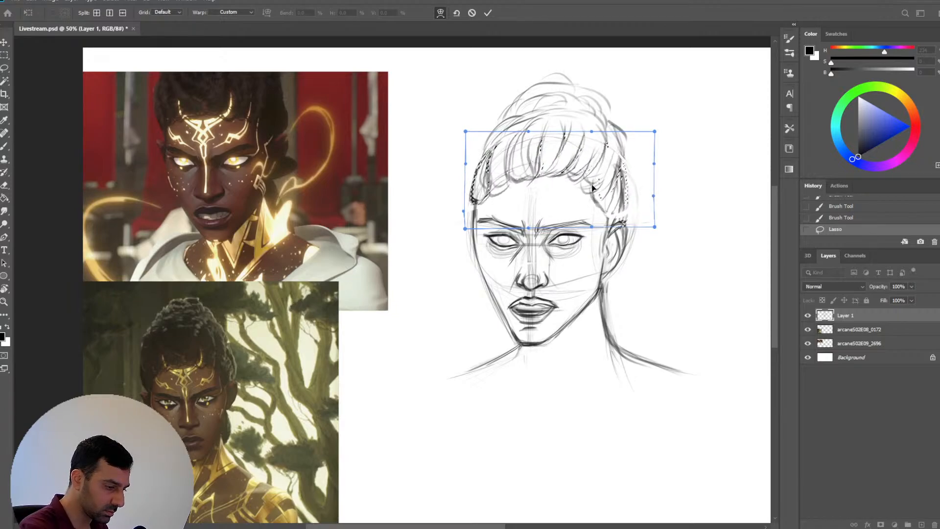
Warp the near-temple edge and the forehead hairline into place, and apply the transformation
left_click_drag(617, 198, 612, 202)
left_click_drag(524, 169, 517, 163)
left_click_drag(588, 168, 592, 176)
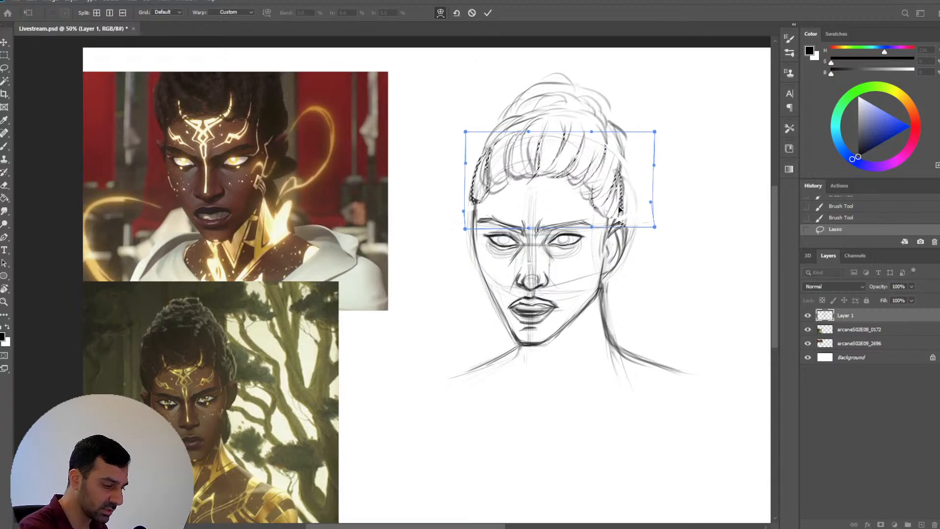
left_click_drag(618, 205, 621, 209)
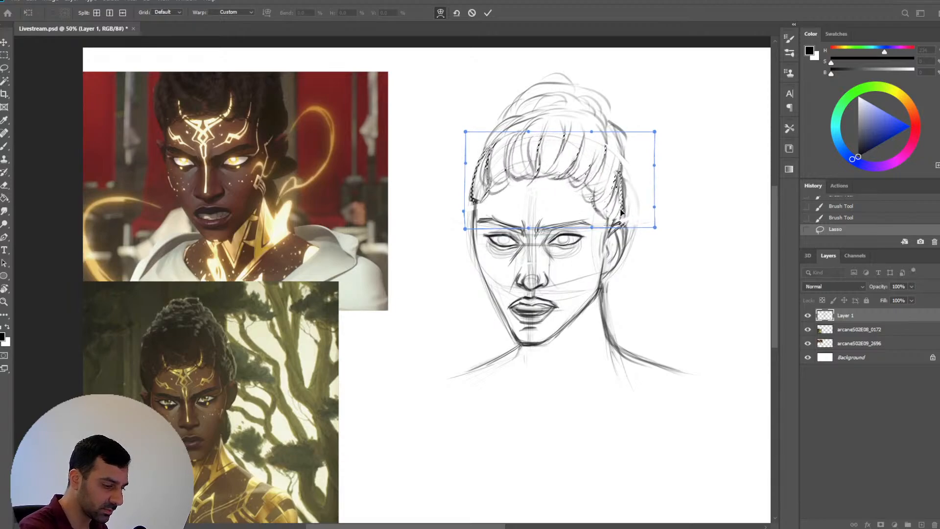
left_click(487, 13)
left_click(4, 55)
left_click_drag(479, 310, 483, 311)
key("b")
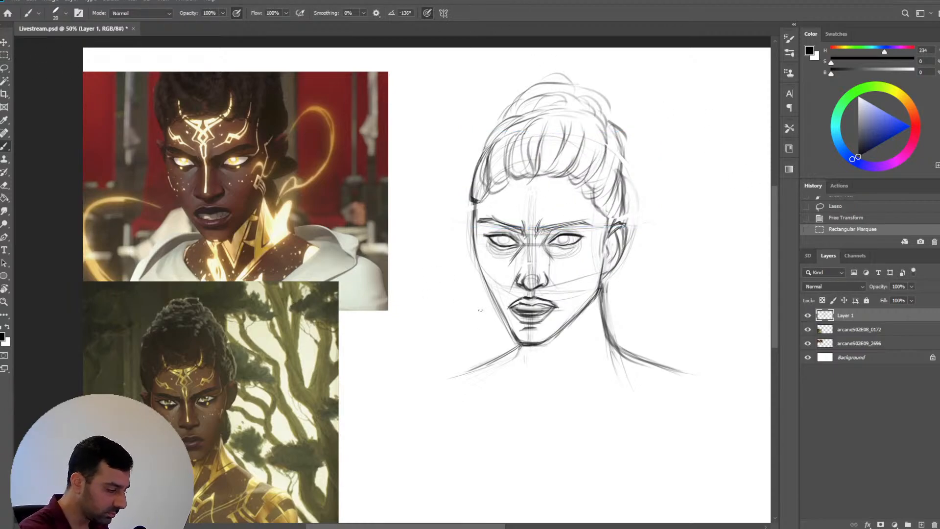
Move the arcaneS02E09_2696 reference layer back above arcaneS02E08_0172 and clear the selection
left_click_drag(855, 349, 861, 323)
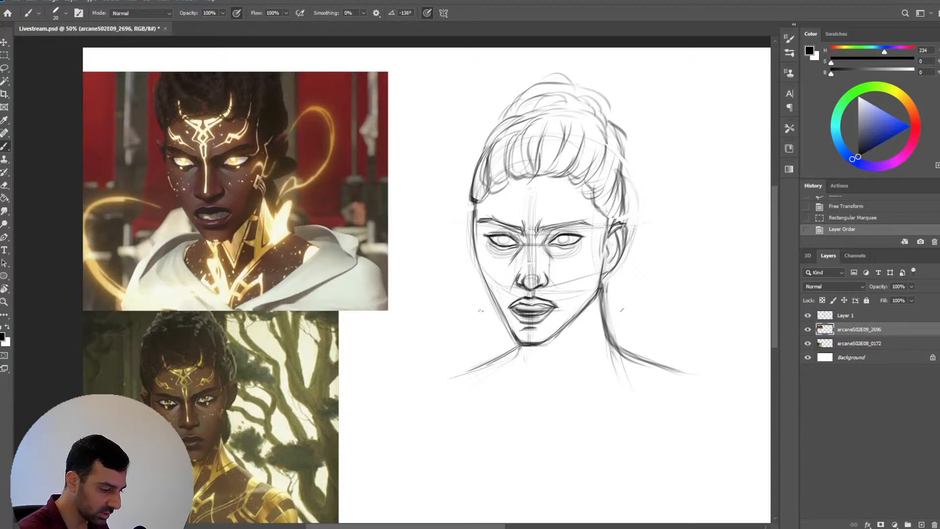
key("b")
key("ctrl+d")
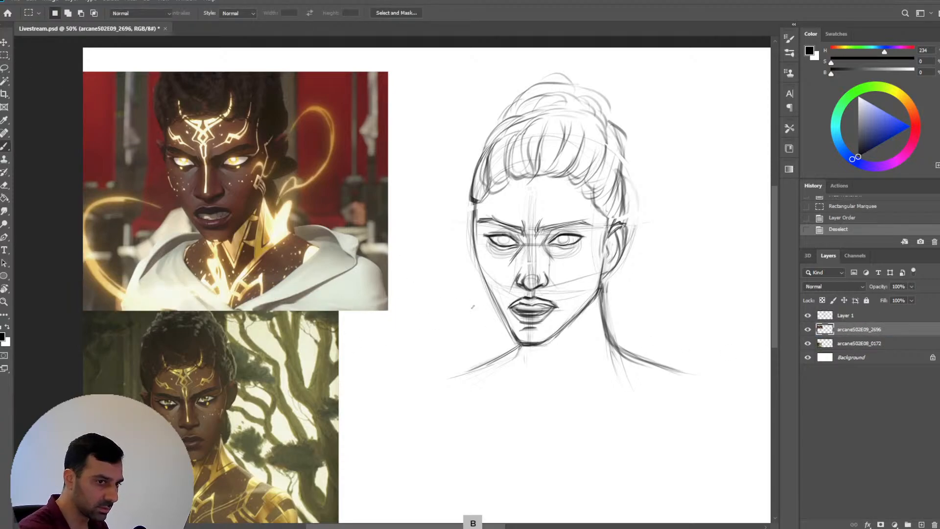
Reinforce the near side of the neck and shoulder, and draw a thin garment line above the shoulder
left_click_drag(604, 294, 610, 338)
mouse_move(605, 304)
left_mouse_down()
mouse_move(618, 347)
mouse_move(658, 366)
left_mouse_up()
key("bracketleft")
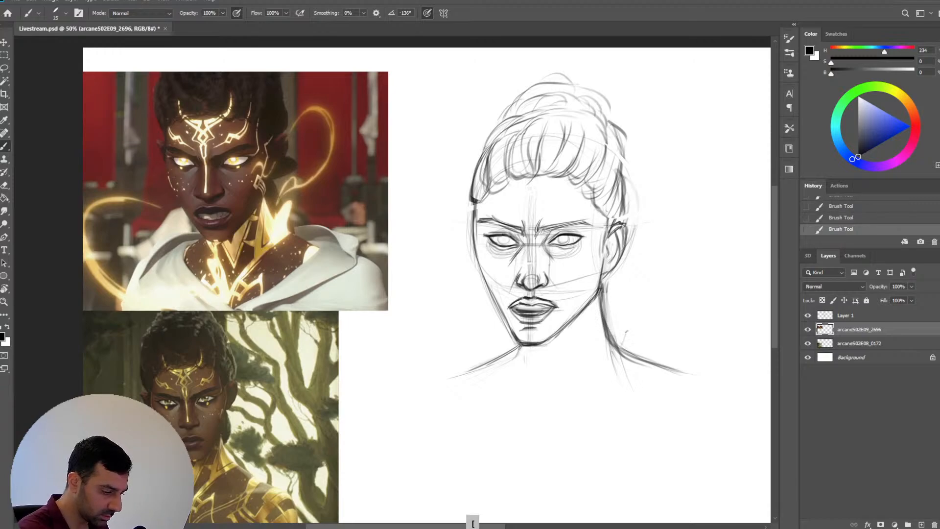
left_click_drag(623, 330, 693, 362)
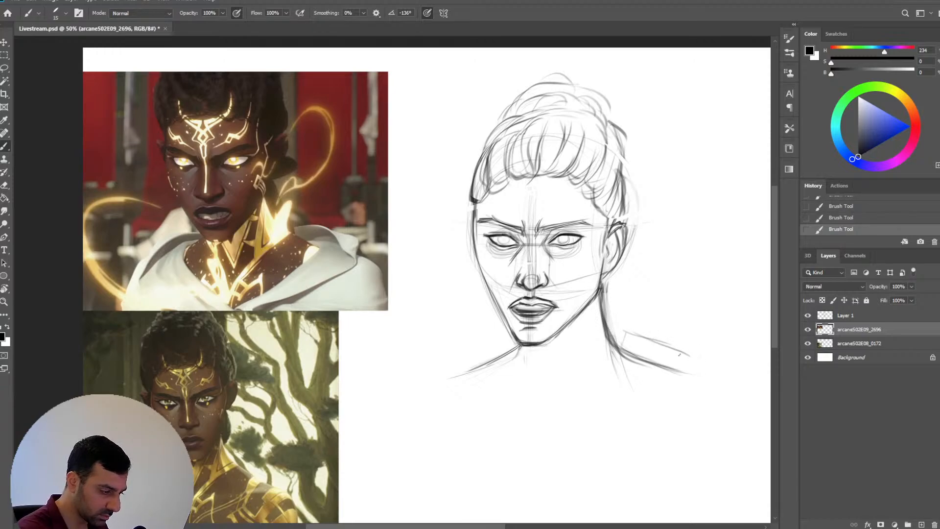
Draw the cloak's diagonal neckline from the near shoulder to the chest and the outer edge of its wide fold below
mouse_move(636, 353)
left_mouse_down()
mouse_move(682, 386)
mouse_move(674, 374)
mouse_move(554, 436)
left_mouse_up()
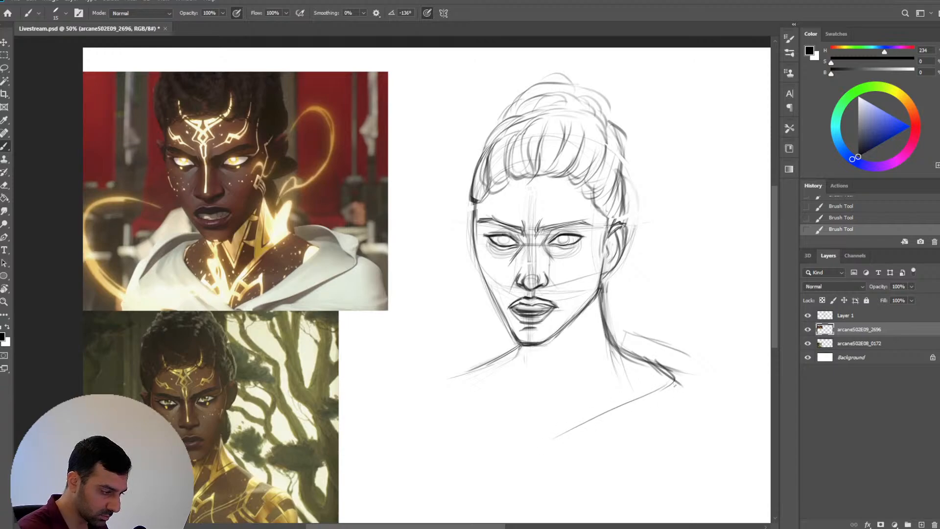
left_click_drag(672, 385, 519, 451)
mouse_move(578, 424)
left_mouse_down()
mouse_move(510, 452)
mouse_move(564, 452)
left_mouse_up()
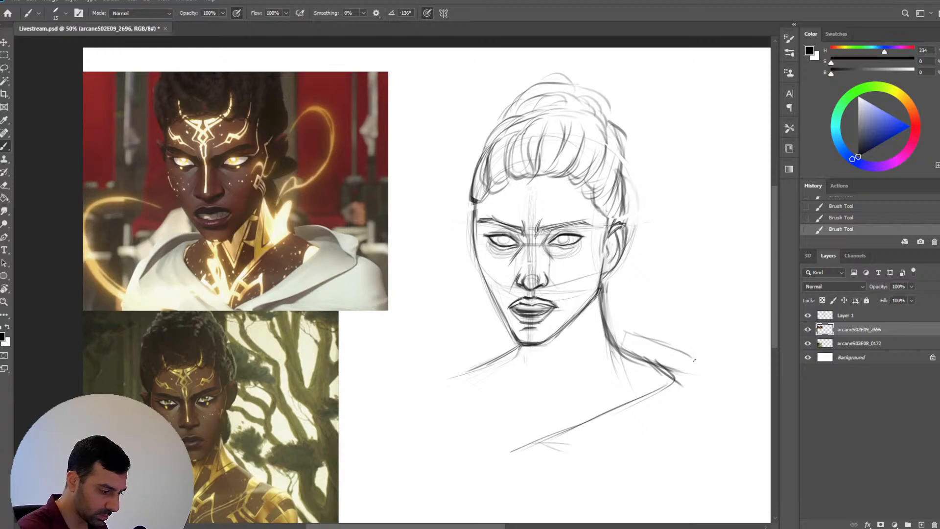
mouse_move(686, 358)
left_mouse_down()
mouse_move(712, 399)
mouse_move(666, 425)
left_mouse_up()
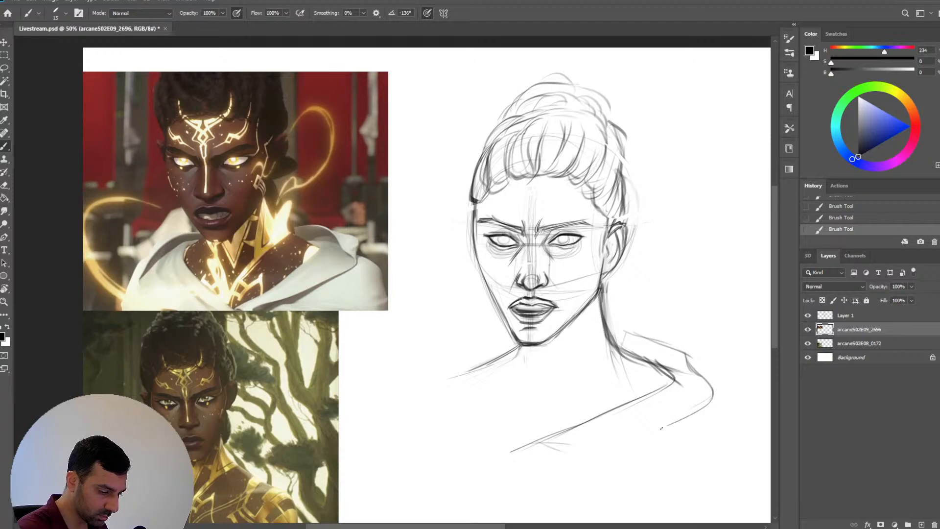
mouse_move(709, 396)
left_mouse_down()
mouse_move(670, 424)
mouse_move(559, 451)
left_mouse_up()
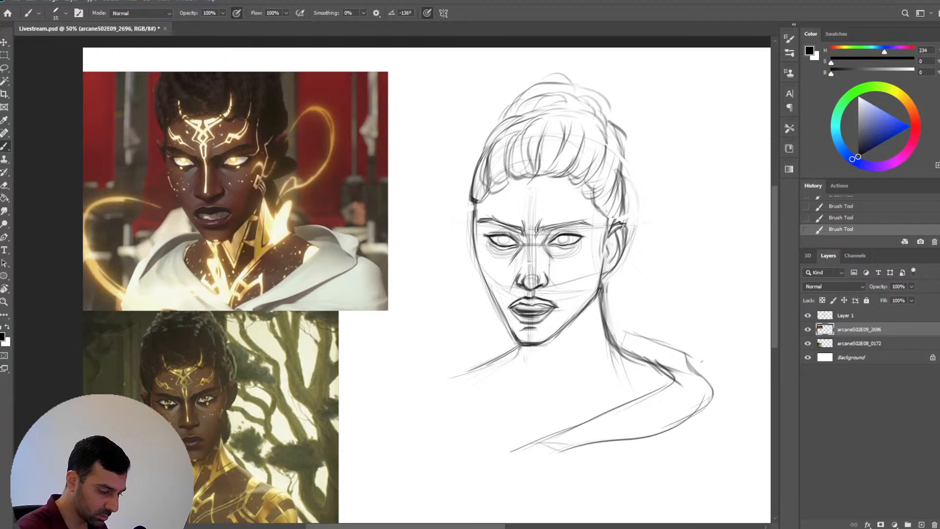
Outline and darken the cloak's raised collar from the near side of the neck around the shoulder corner
mouse_move(638, 332)
left_mouse_down()
mouse_move(658, 342)
mouse_move(629, 354)
mouse_move(651, 344)
mouse_move(694, 351)
mouse_move(714, 359)
mouse_move(721, 389)
left_mouse_up()
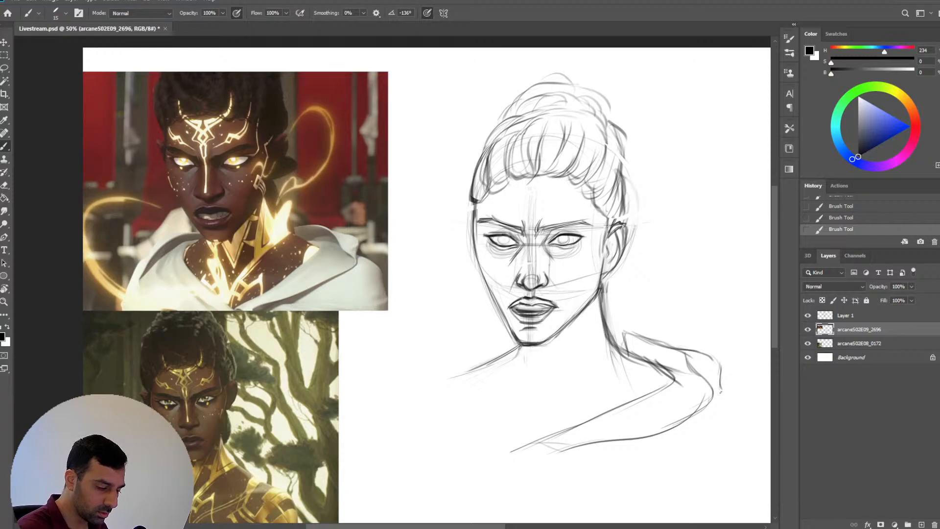
left_click_drag(721, 385, 688, 420)
left_click_drag(720, 394, 697, 415)
mouse_move(719, 358)
left_mouse_down()
mouse_move(716, 398)
mouse_move(692, 351)
mouse_move(636, 341)
left_mouse_up()
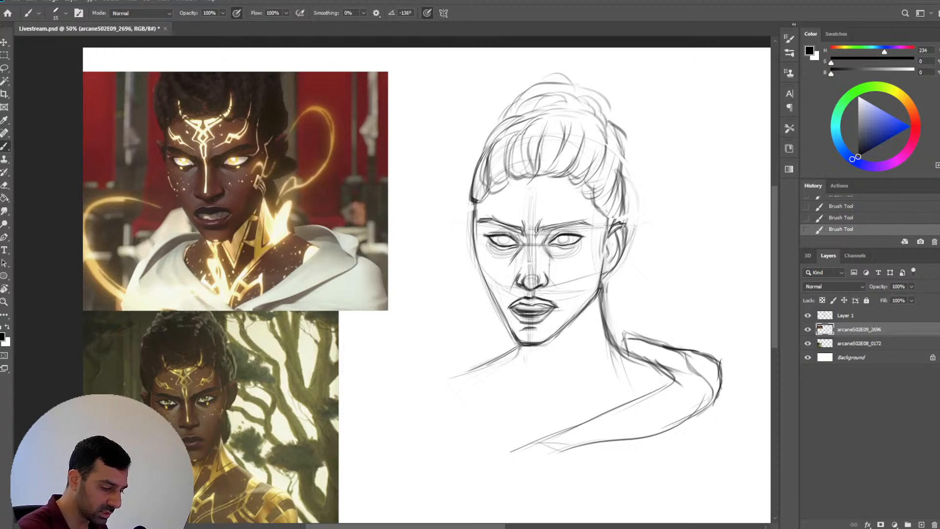
mouse_move(649, 340)
left_mouse_down()
mouse_move(626, 335)
mouse_move(685, 350)
mouse_move(673, 347)
left_mouse_up()
key("bracketleft")
left_click_drag(661, 345, 684, 350)
mouse_move(630, 335)
left_mouse_down()
mouse_move(652, 341)
mouse_move(638, 336)
left_mouse_up()
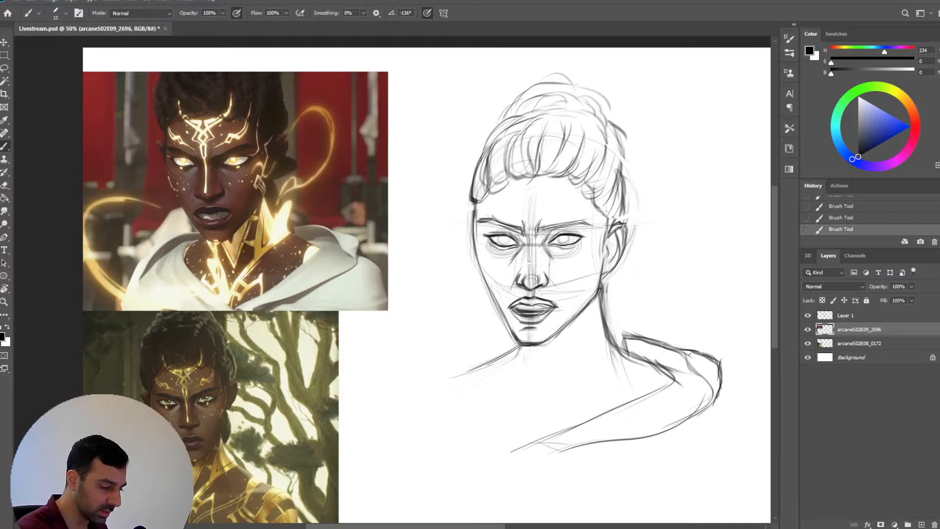
Define the inner fold line of the near-shoulder collar, erasing and redrawing its lower end where it meets the outer edge
mouse_move(683, 351)
left_mouse_down()
mouse_move(715, 397)
mouse_move(702, 407)
left_mouse_up()
key("e")
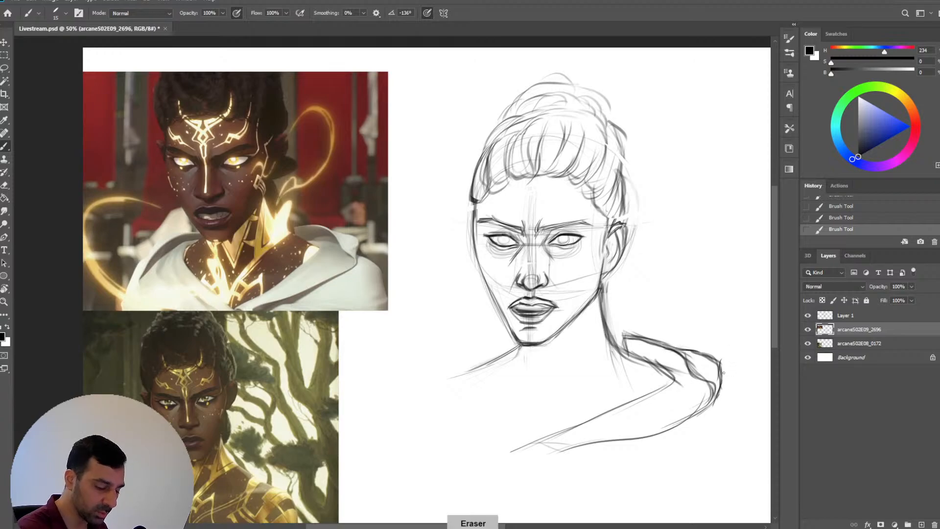
mouse_move(716, 382)
left_mouse_down()
mouse_move(717, 373)
mouse_move(690, 365)
mouse_move(693, 376)
mouse_move(691, 365)
mouse_move(693, 373)
left_mouse_up()
key("b")
key("e")
key("b")
key("e")
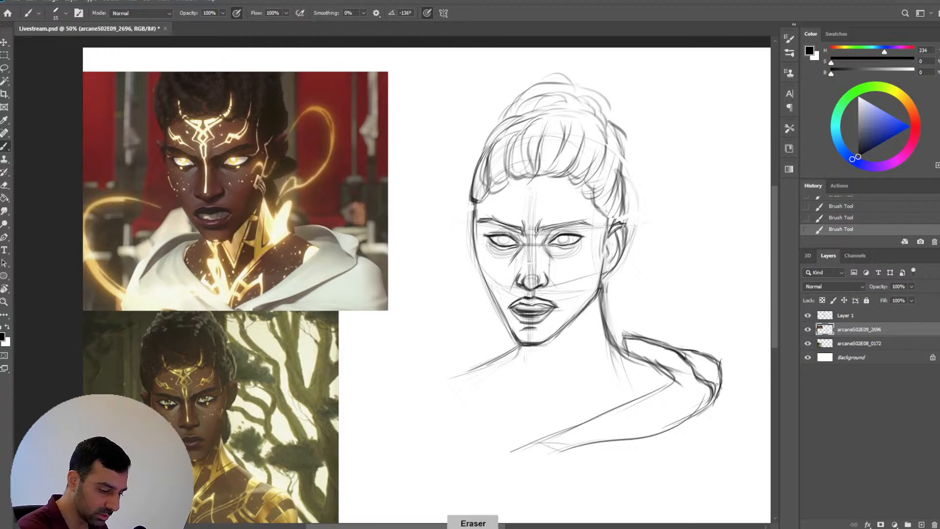
left_click_drag(712, 384, 713, 397)
key("b")
left_click_drag(713, 387, 712, 399)
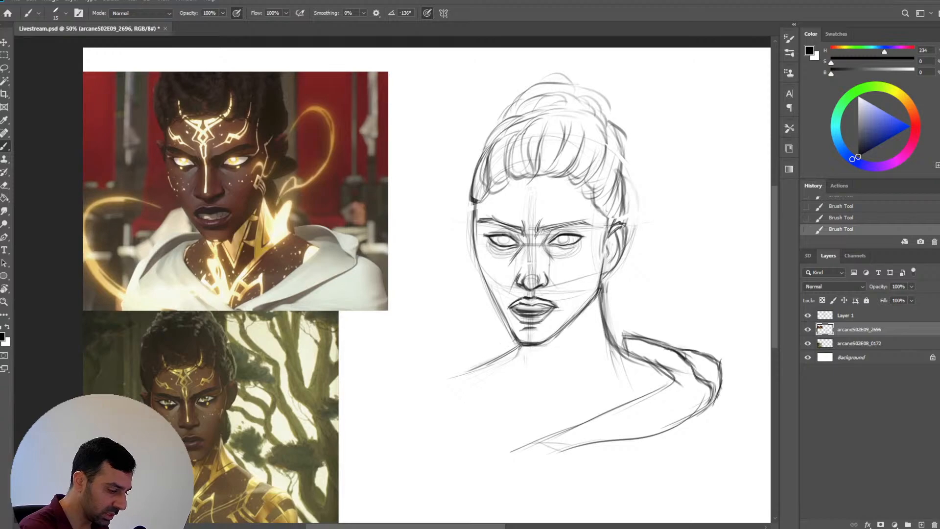
Sketch the far side of the cloak with its shoulder contour, curved neckline to the chest, and loose drapery folds
left_click_drag(512, 339, 473, 347)
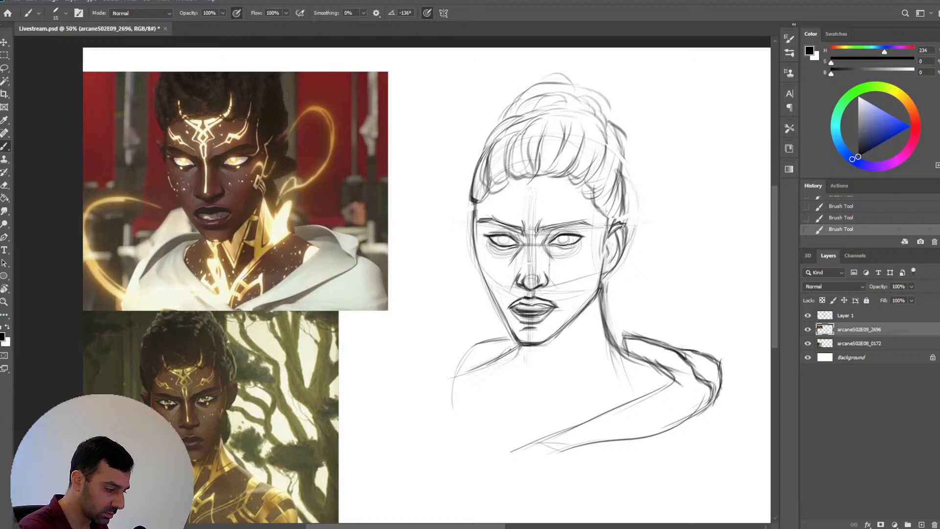
mouse_move(510, 349)
left_mouse_down()
mouse_move(493, 391)
mouse_move(507, 420)
left_mouse_up()
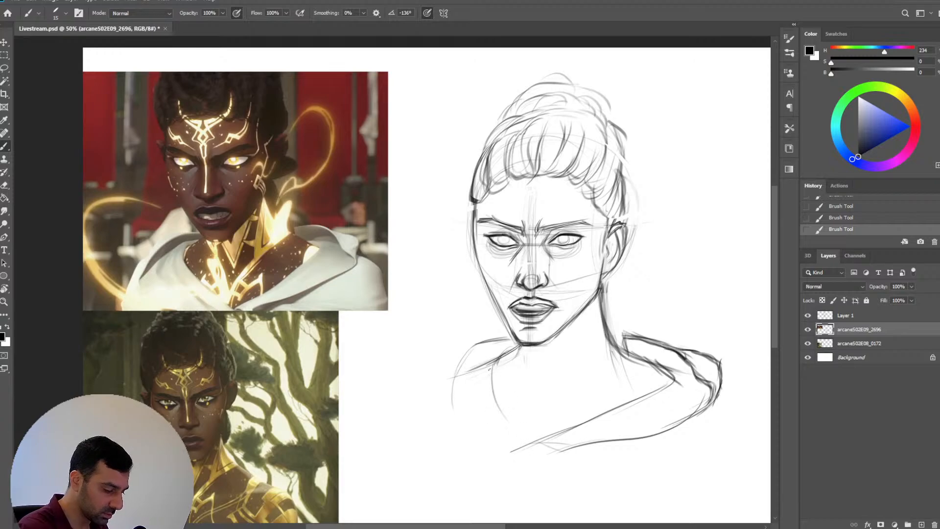
mouse_move(492, 376)
left_mouse_down()
mouse_move(542, 435)
mouse_move(513, 421)
mouse_move(554, 445)
left_mouse_up()
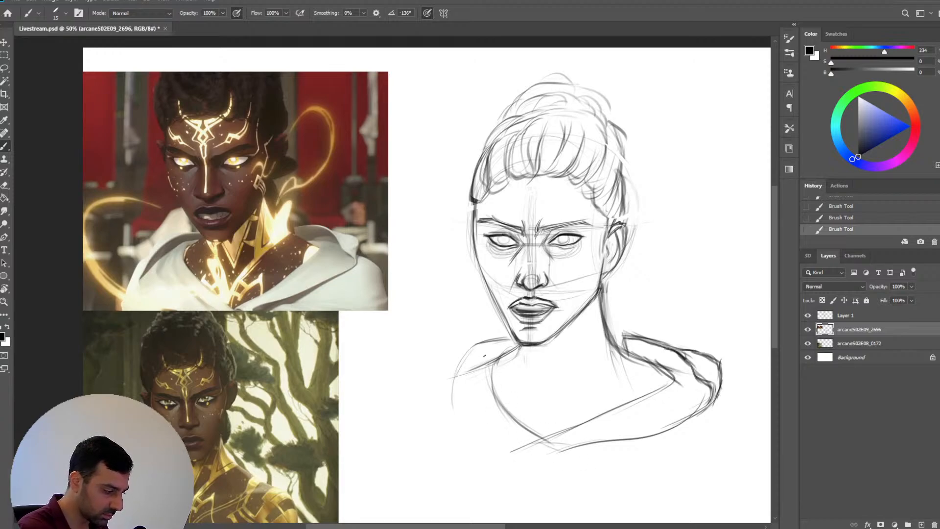
mouse_move(491, 342)
left_mouse_down()
mouse_move(434, 399)
mouse_move(453, 451)
left_mouse_up()
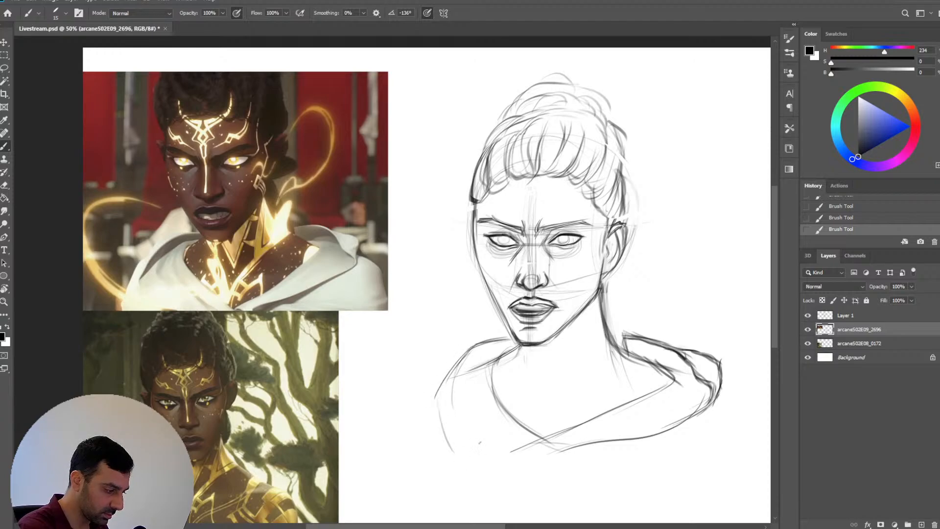
left_click_drag(476, 379, 495, 433)
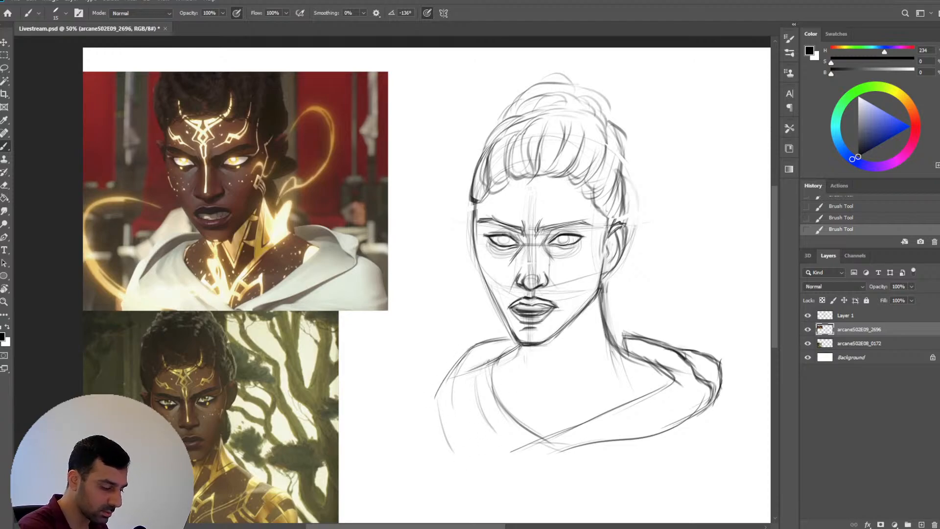
mouse_move(498, 337)
left_mouse_down()
mouse_move(454, 356)
mouse_move(445, 377)
mouse_move(448, 362)
mouse_move(424, 386)
mouse_move(437, 462)
left_mouse_up()
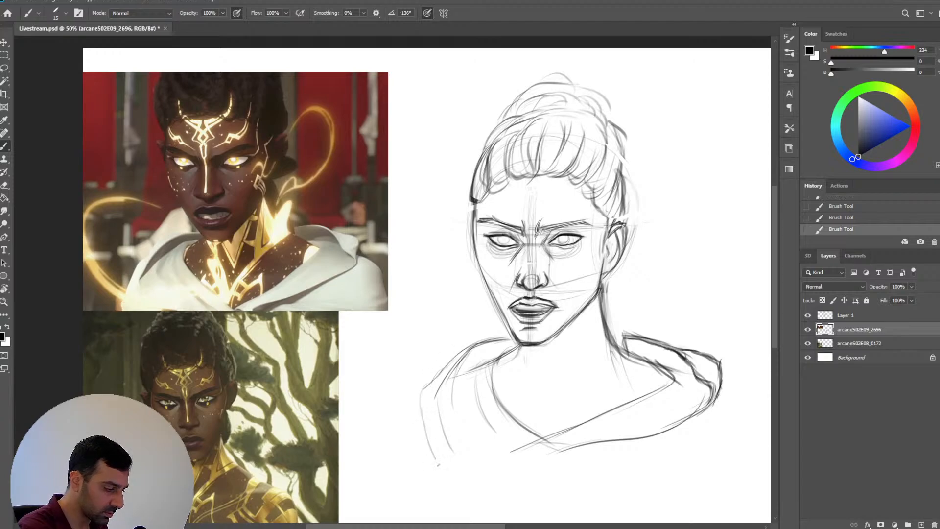
left_click_drag(420, 397, 444, 487)
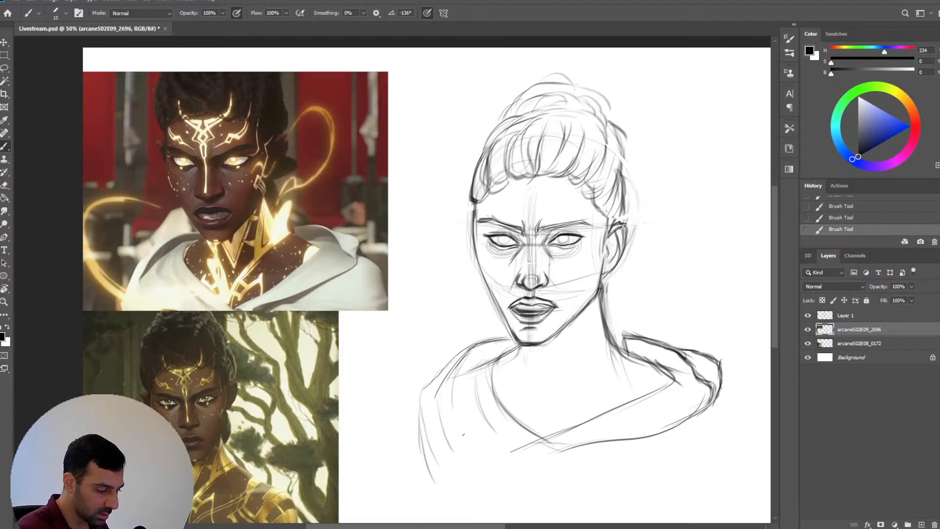
left_click_drag(469, 444, 524, 476)
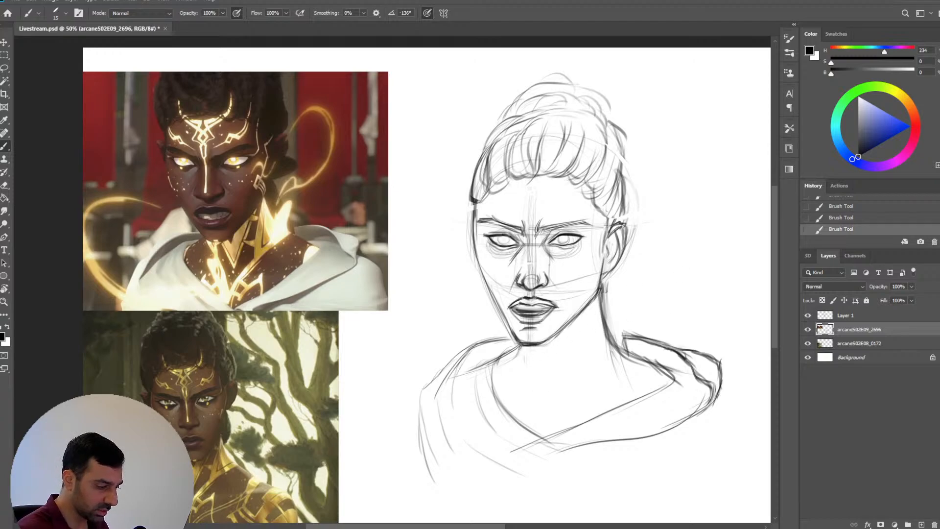
Touch up the near neck contour and erase stray lines beside it below the ear
left_click_drag(597, 297, 612, 352)
key("e")
key("bracketright")
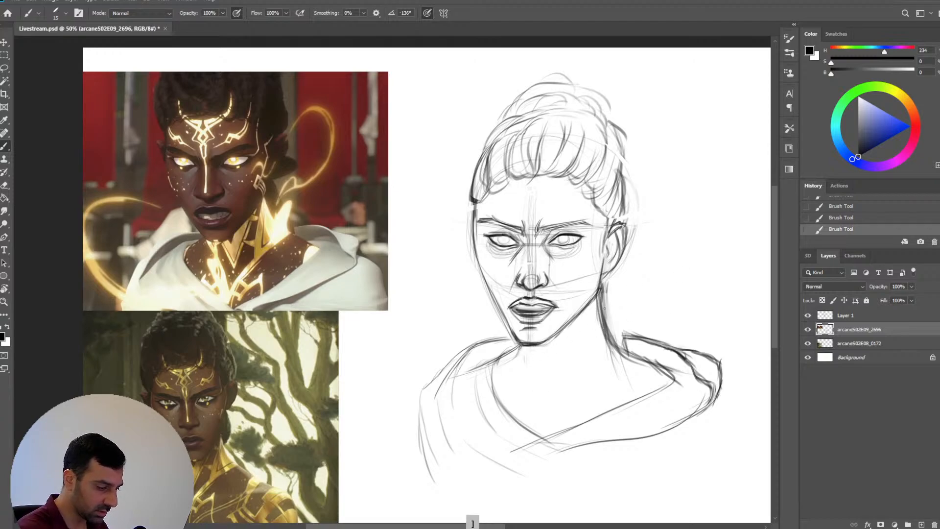
left_click_drag(605, 307, 615, 250)
left_click_drag(608, 318, 614, 295)
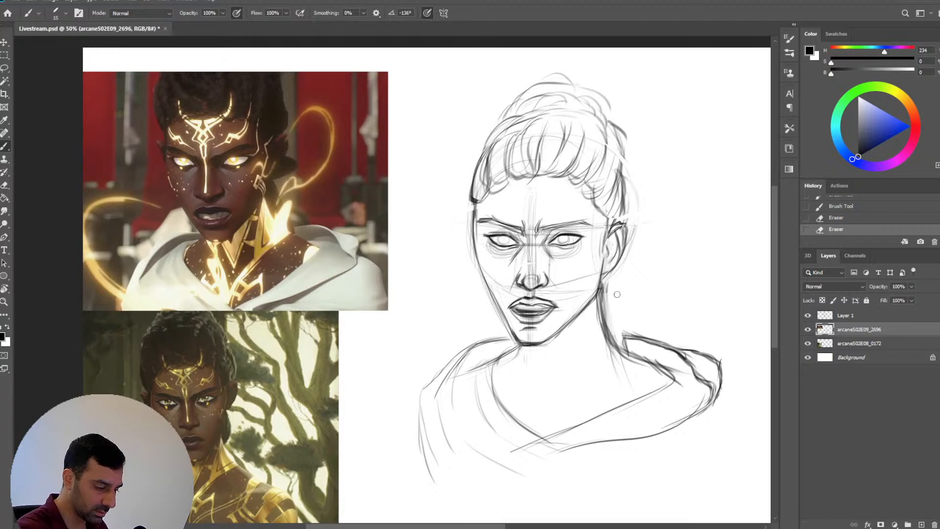
Lasso the neck and cloak drawing, cut it from the arcaneS02E09_2696 layer to a new layer, and merge that with Layer 1
left_click(5, 69)
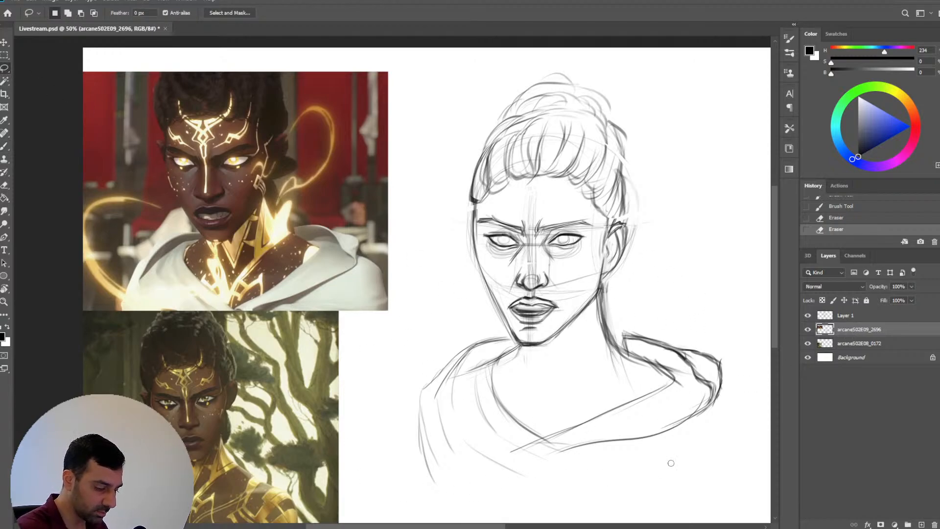
mouse_move(718, 334)
left_mouse_down()
mouse_move(342, 424)
mouse_move(741, 420)
mouse_move(729, 320)
left_mouse_up()
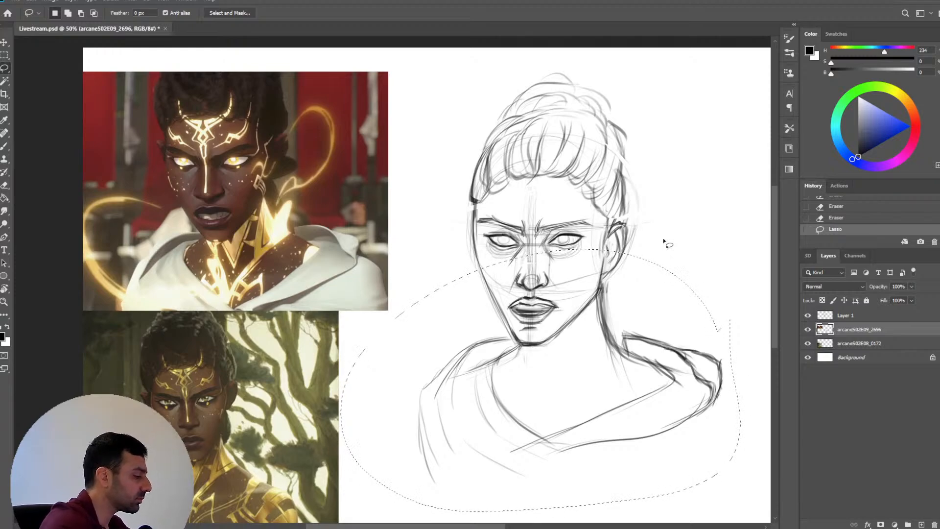
key("ctrl+shift+j")
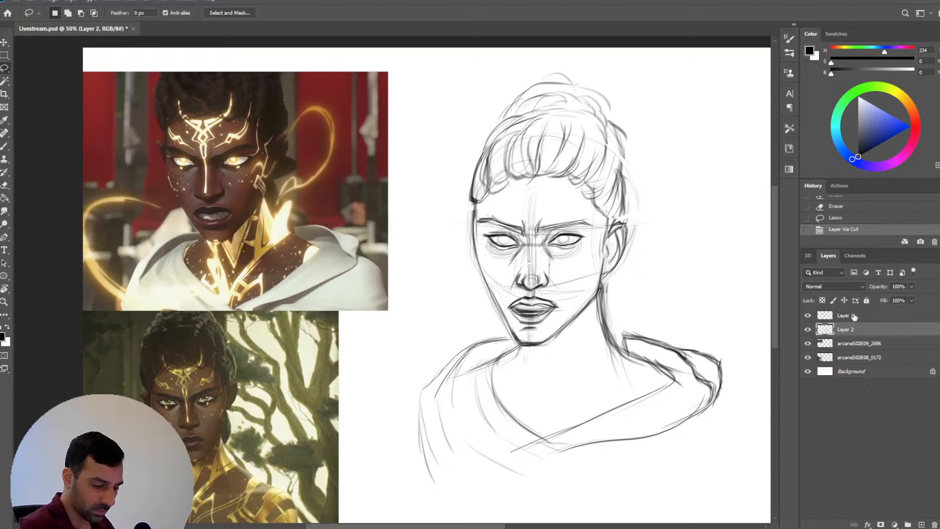
left_click(808, 330)
left_click(808, 330)
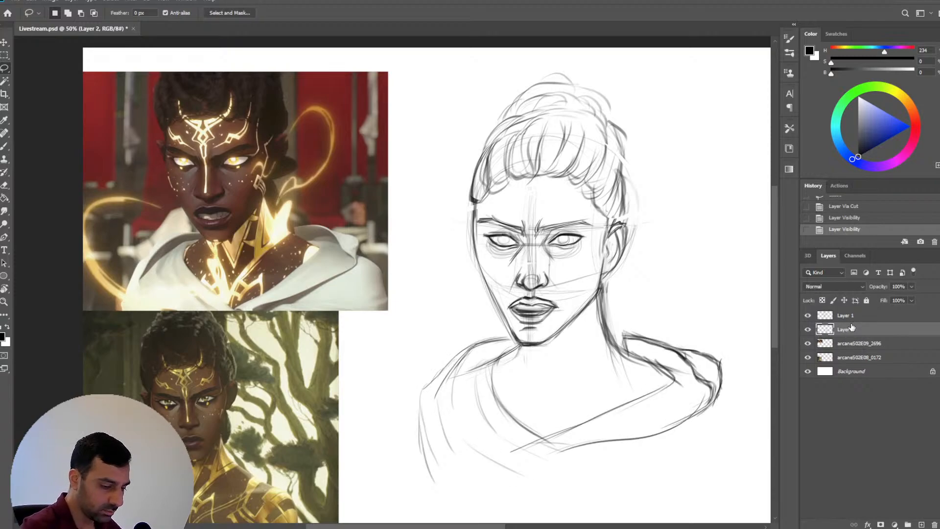
left_click(847, 318, "shift")
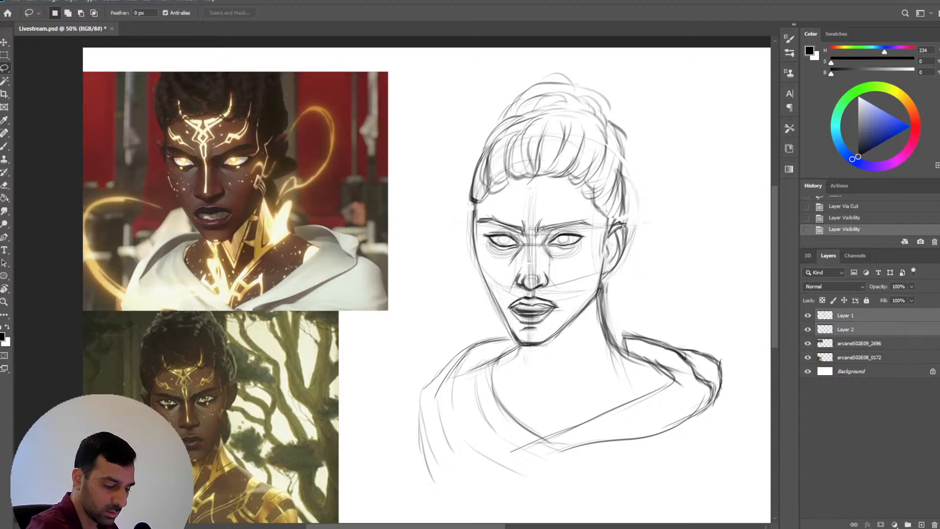
key("ctrl+e")
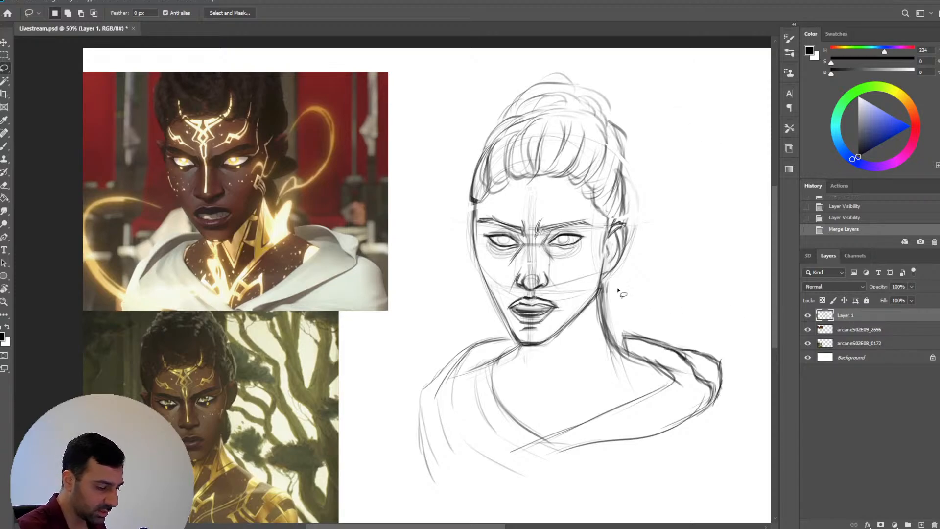
Rework the near side of the neck from below the ear down to the shoulder
key("b")
key("]")
left_click_drag(605, 285, 609, 331)
left_click_drag(605, 287, 609, 342)
left_click_drag(601, 294, 609, 349)
key("[")
left_click_drag(598, 295, 598, 321)
mouse_move(597, 297)
left_mouse_down()
mouse_move(594, 325)
mouse_move(593, 299)
mouse_move(600, 336)
mouse_move(602, 314)
mouse_move(608, 343)
mouse_move(603, 318)
mouse_move(641, 362)
left_mouse_up()
key("]")
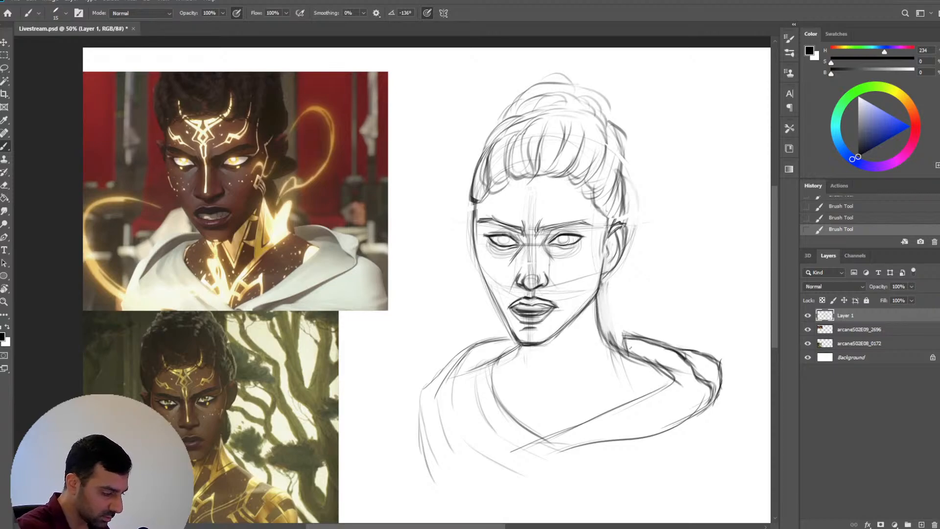
Darken the neck's curve into the near shoulder, increasing the brush size to 20
left_click_drag(597, 316, 639, 361)
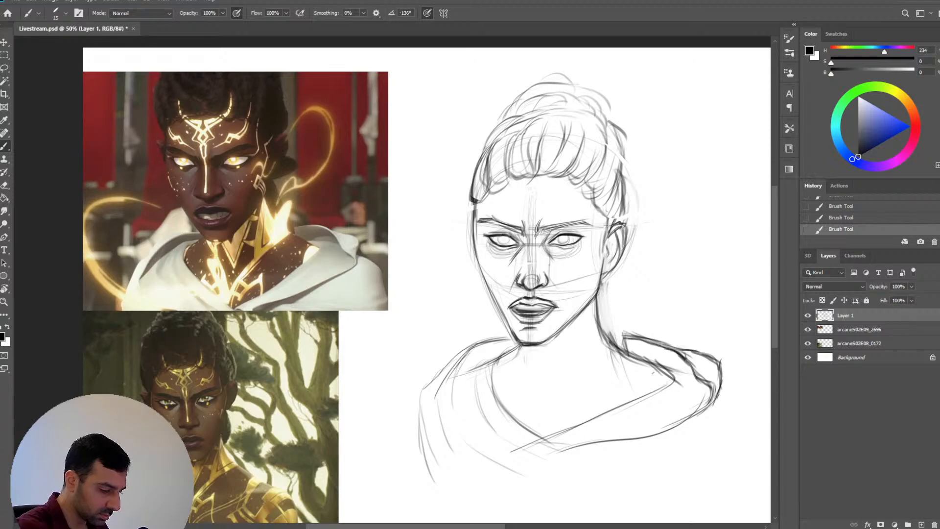
left_click_drag(601, 277, 603, 334)
key("]")
key("grave")
key("grave")
left_click_drag(599, 298, 612, 345)
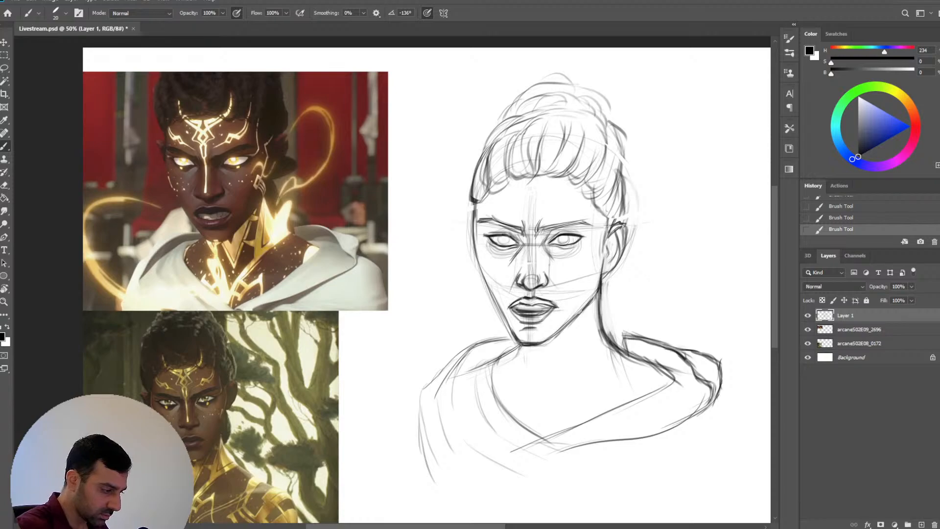
Refine the jaw corner below the near ear where it meets the neck, increasing the brush size to 25
key("]")
left_click_drag(599, 276, 588, 304)
mouse_move(602, 266)
left_mouse_down()
mouse_move(582, 311)
mouse_move(593, 295)
left_mouse_up()
key("grave")
key("grave")
key("[")
left_click_drag(601, 271, 588, 303)
left_click_drag(600, 282, 582, 306)
key("]")
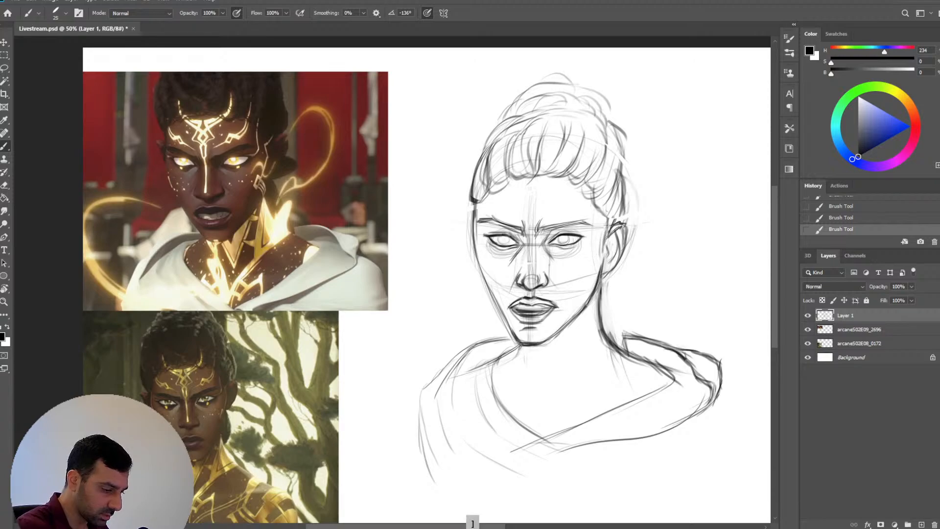
Draw the near cheek's plane line from beside the ear down toward the mouth, and soften it with the Eraser
left_click_drag(594, 252, 571, 290)
left_click_drag(595, 249, 563, 329)
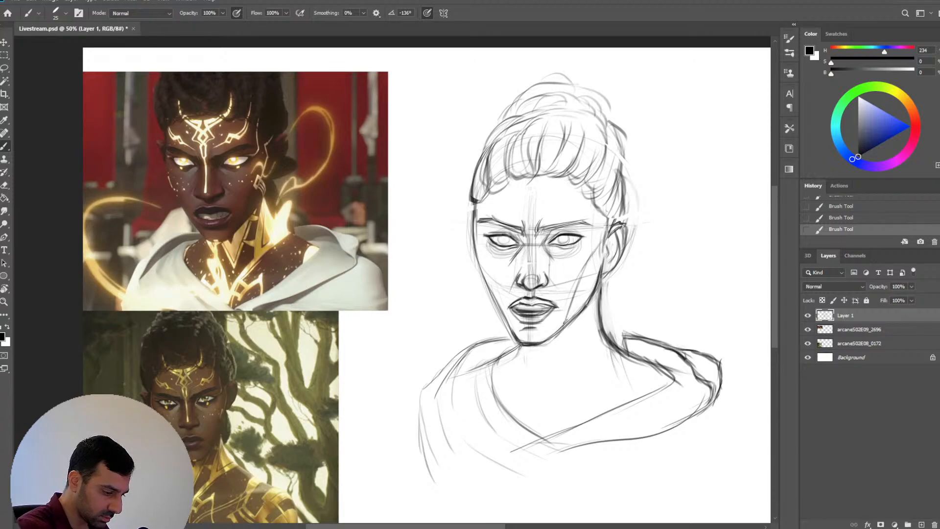
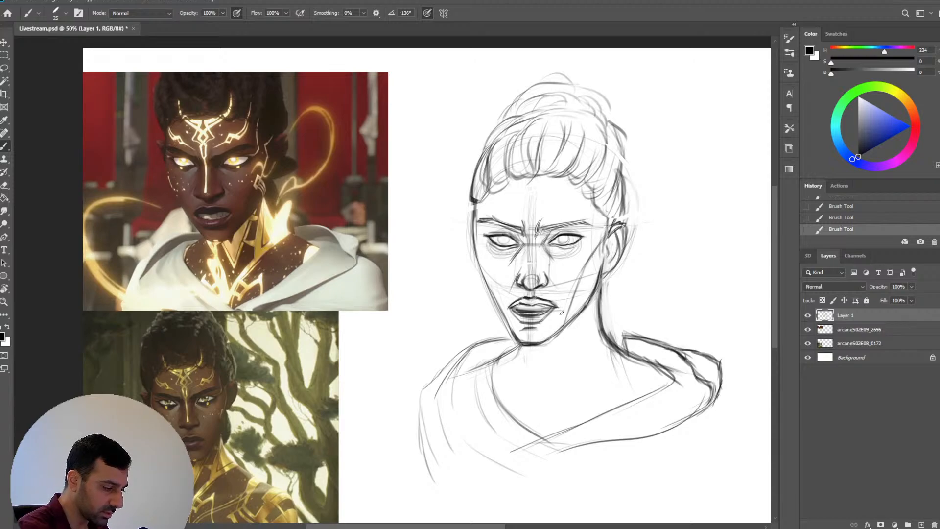
left_click_drag(569, 294, 591, 257)
key("e")
mouse_move(567, 311)
left_mouse_down()
mouse_move(574, 288)
mouse_move(568, 313)
left_mouse_up()
left_click_drag(585, 264, 573, 299)
key("b")
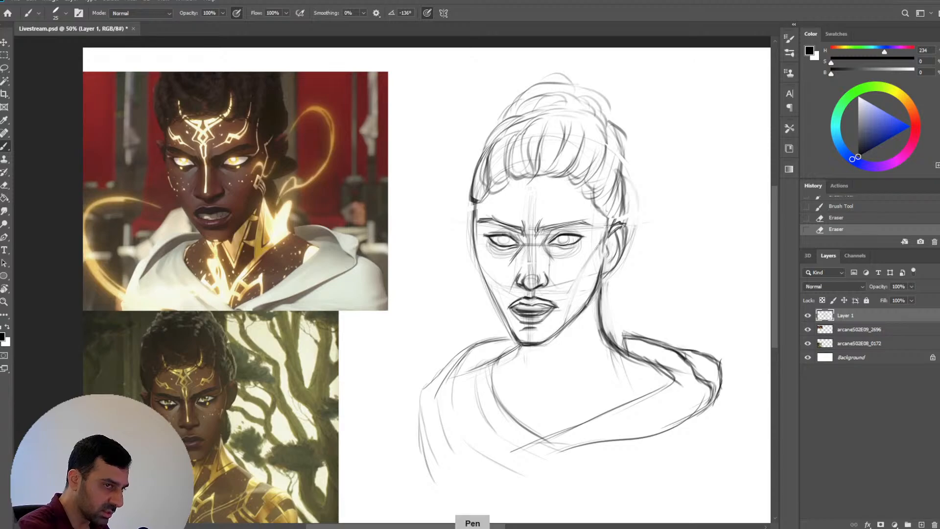
Add a short cheekbone line running from the near ear toward the cheek, and restate the cheek's plane line
left_click_drag(591, 259, 604, 238)
mouse_move(592, 256)
left_mouse_down()
mouse_move(606, 236)
mouse_move(578, 274)
left_mouse_up()
key("e")
key("b")
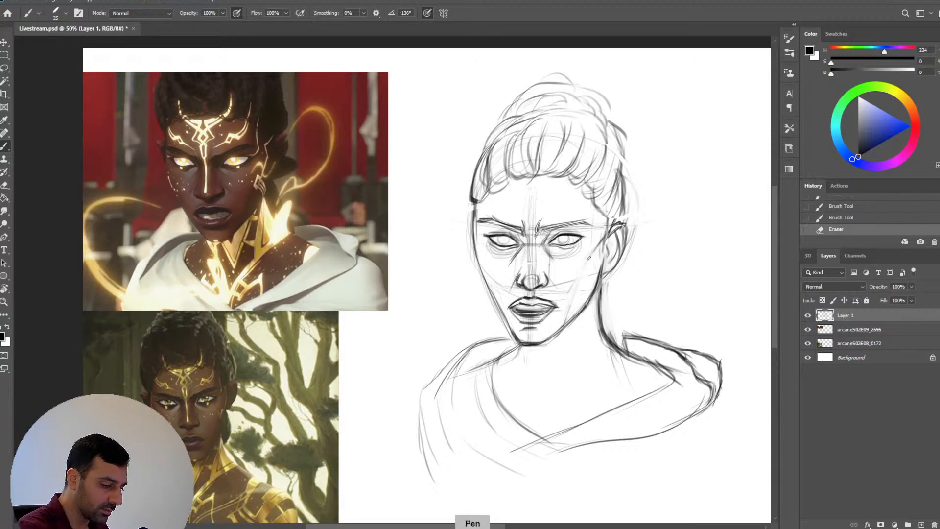
left_click_drag(604, 238, 589, 258)
mouse_move(603, 240)
left_mouse_down()
mouse_move(574, 291)
mouse_move(586, 266)
left_mouse_up()
left_click_drag(569, 307, 583, 270)
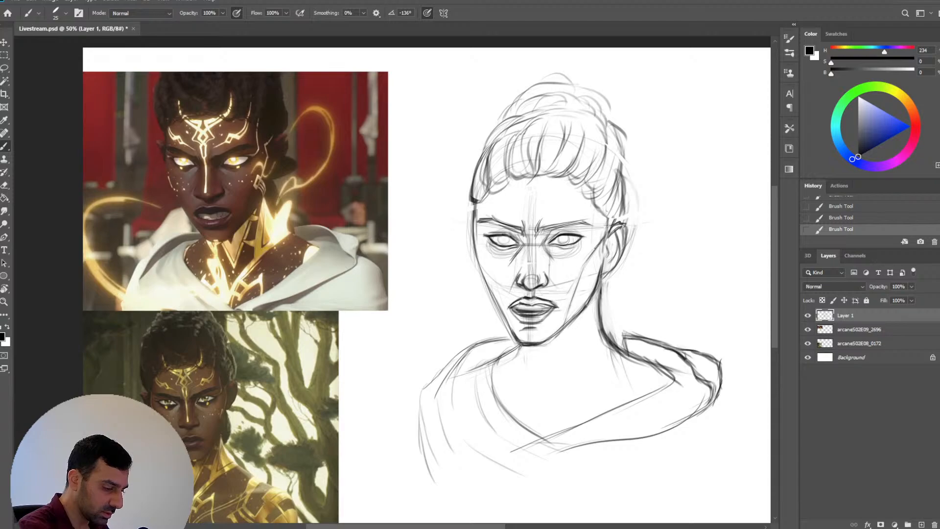
Restate the near cheek's plane line, and lasso the face from the brow to the chin and compress it vertically to 97.69%
left_click_drag(595, 249, 575, 286)
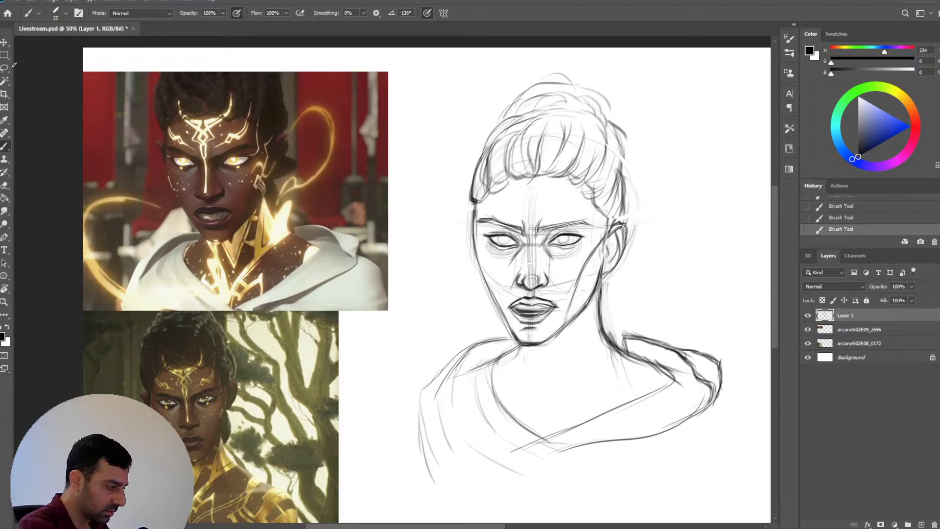
key("l")
mouse_move(603, 218)
left_mouse_down()
mouse_move(477, 211)
mouse_move(476, 279)
mouse_move(502, 341)
mouse_move(528, 358)
mouse_move(572, 340)
mouse_move(636, 260)
mouse_move(629, 222)
mouse_move(588, 208)
left_mouse_up()
left_click(4, 43)
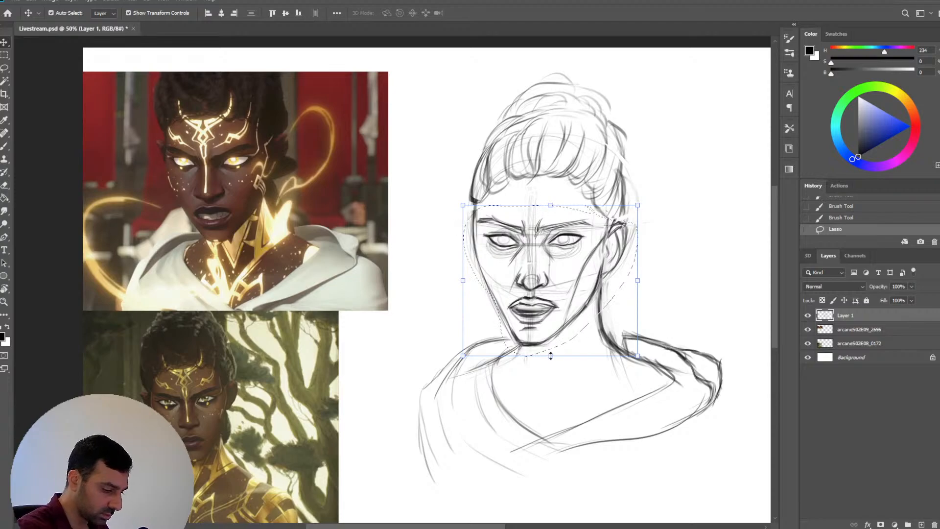
left_click_drag(551, 356, 551, 353)
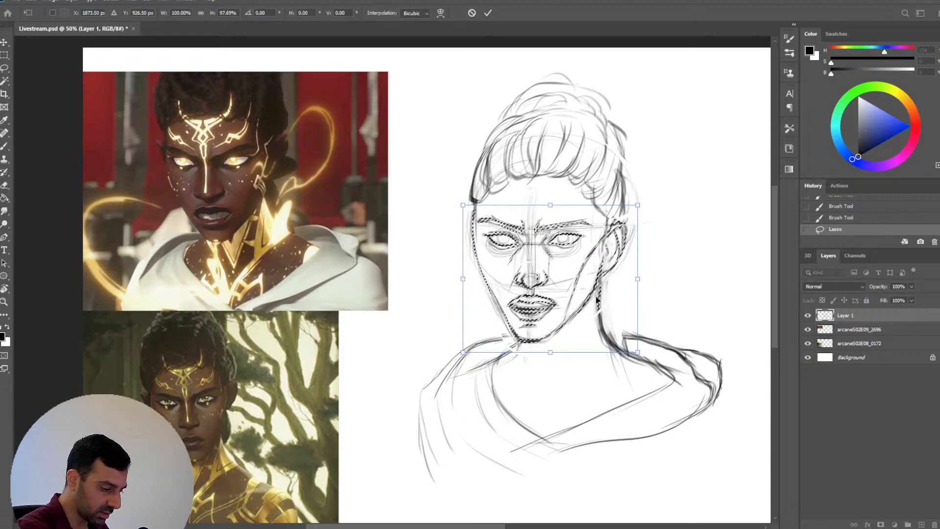
Nudge the compressed face slightly toward the near ear, apply the transform and clear the selection
key("Right")
key("Right")
key("Right")
key("Right")
key("Right")
key("Right")
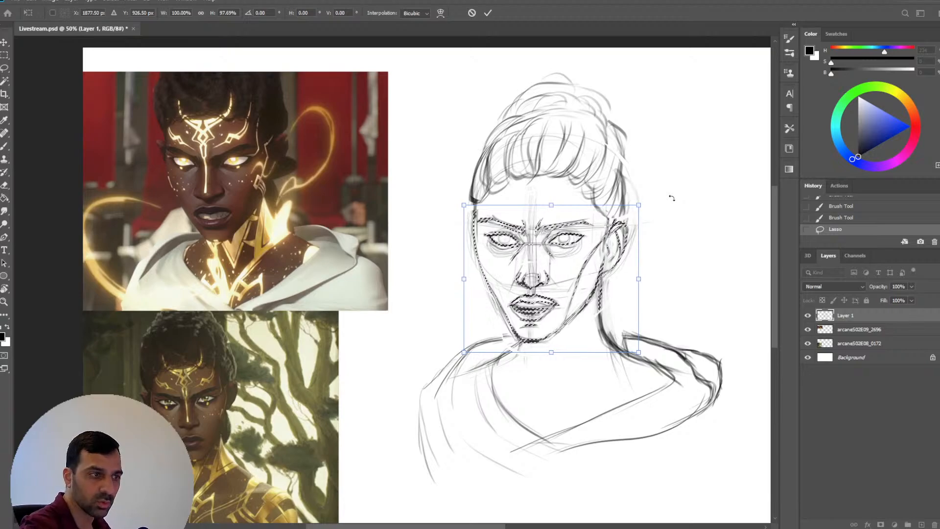
key("Left")
key("Left")
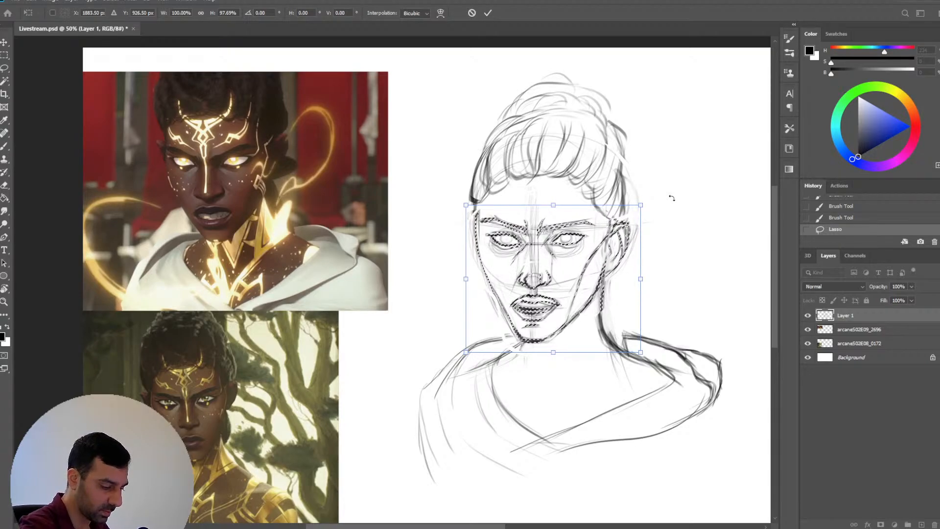
key("Left")
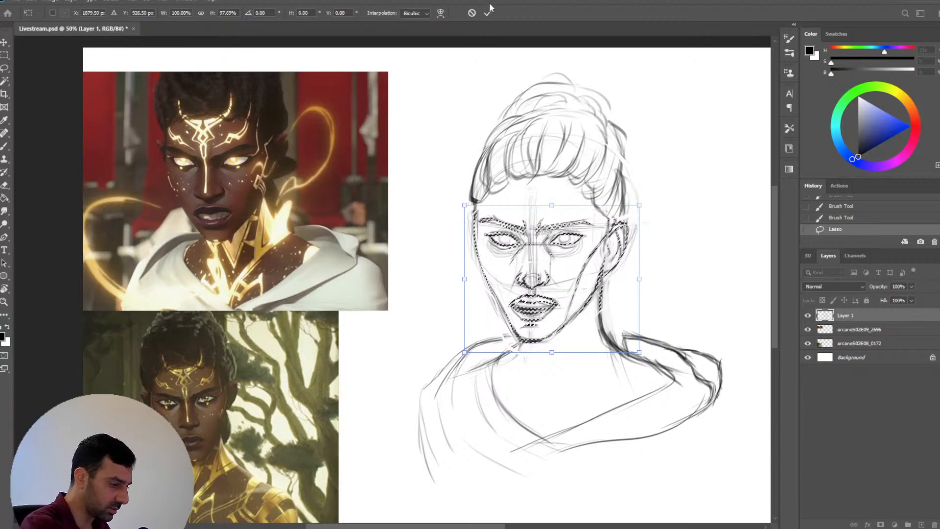
key("Return")
key("m")
left_click(466, 335)
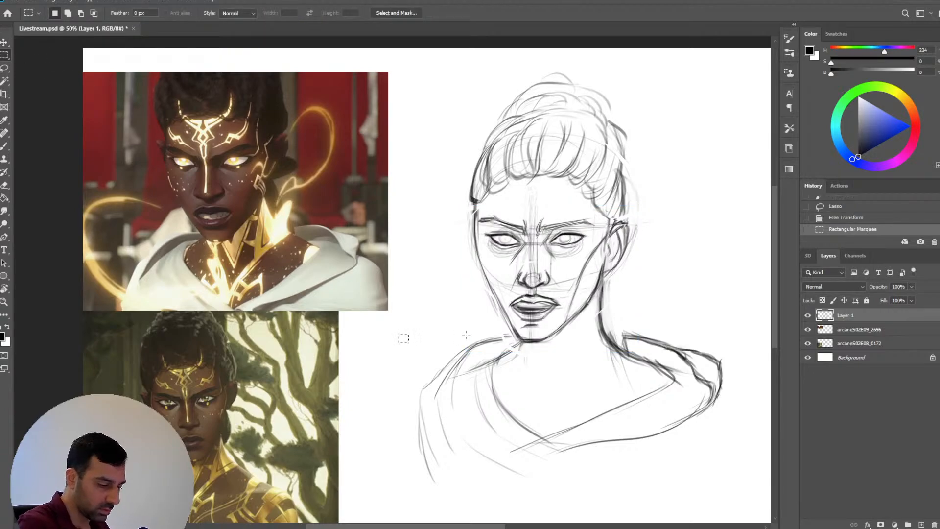
key("ctrl+d")
key("b")
Flip the canvas horizontally, and narrow the lassoed near shoulder and cloak to 87.32% width, shifting it slightly up and outward
key("ctrl+shift+h")
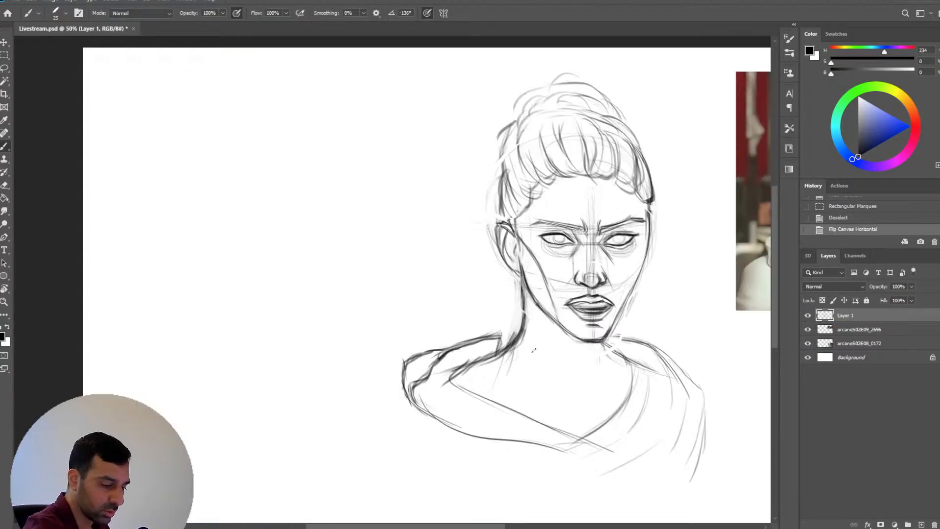
key("ctrl+minus")
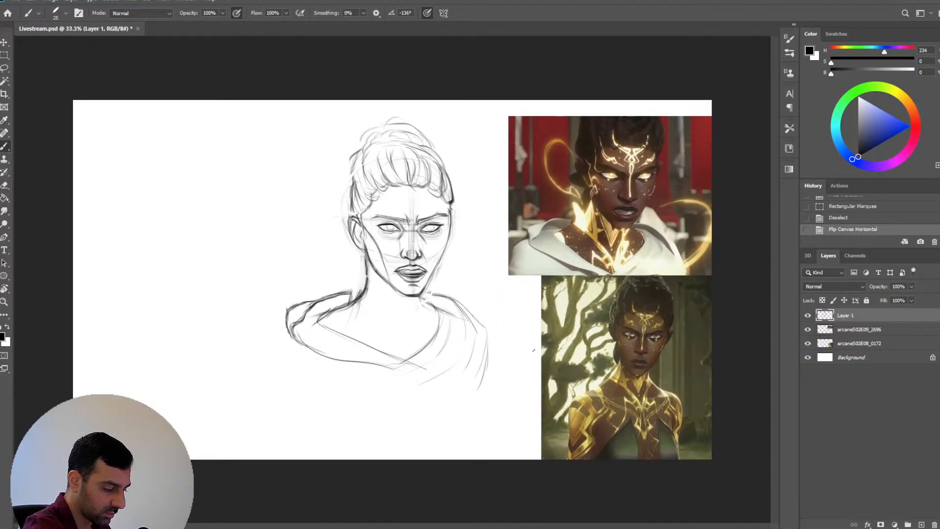
key("l")
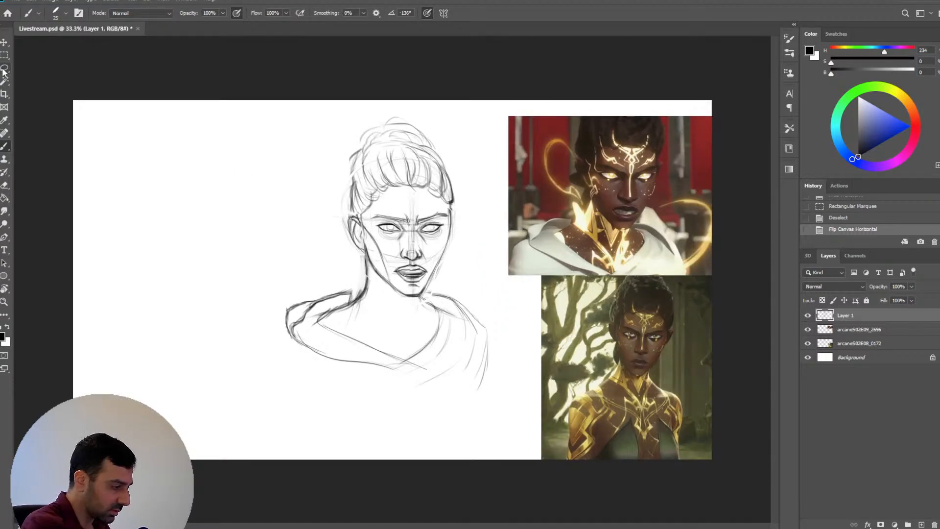
mouse_move(352, 282)
left_mouse_down()
mouse_move(399, 341)
mouse_move(261, 292)
mouse_move(260, 270)
left_mouse_up()
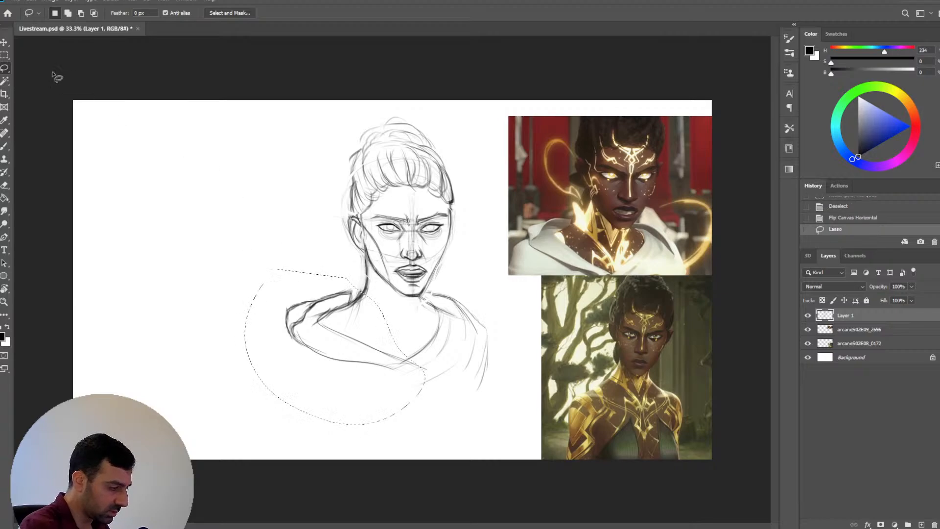
key("ctrl+t")
left_click_drag(245, 347, 270, 345)
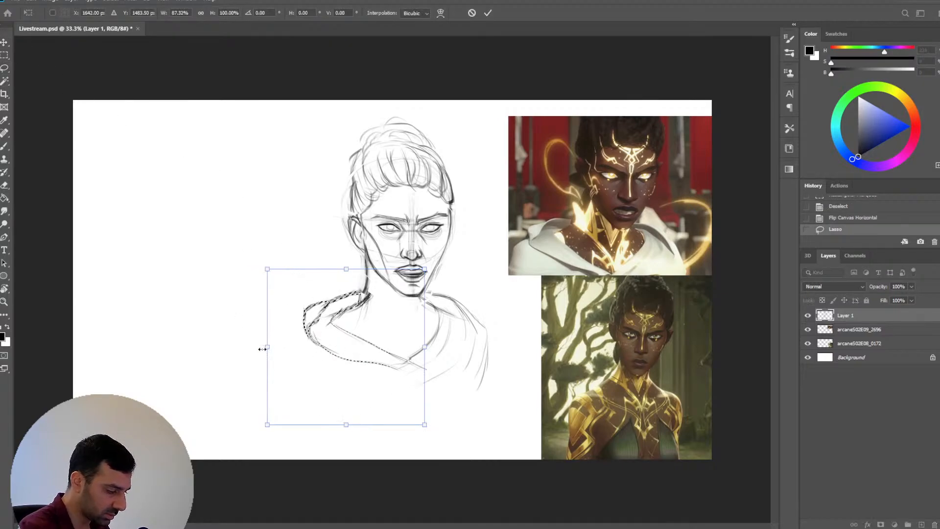
left_click_drag(360, 352, 355, 348)
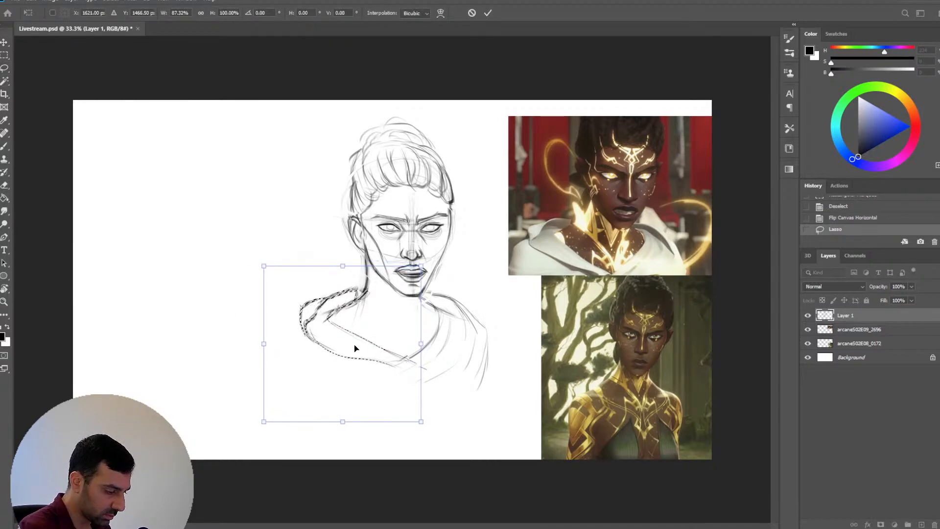
key("Return")
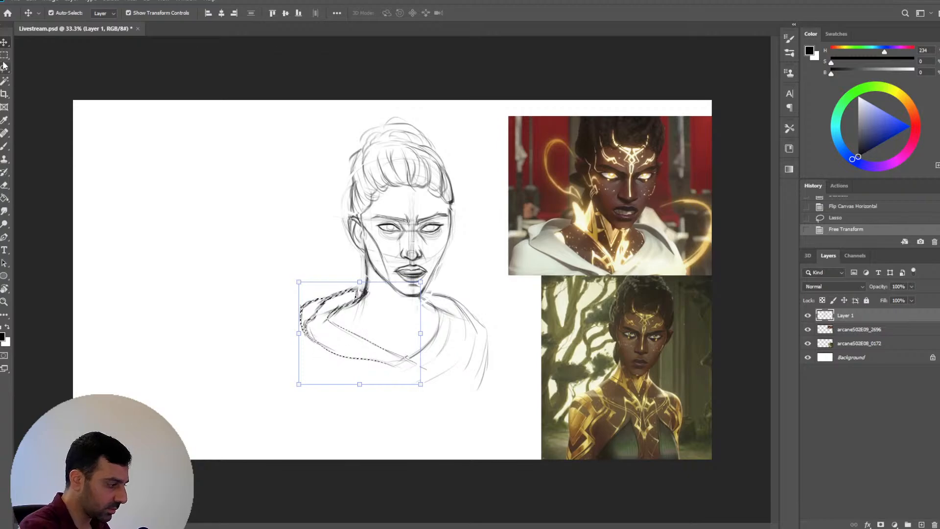
key("ctrl+d")
key("b")
Redraw the far side's face contour from the hairline at the temple down past the eye with a smaller brush
key("ctrl+plus")
key("ctrl+plus")
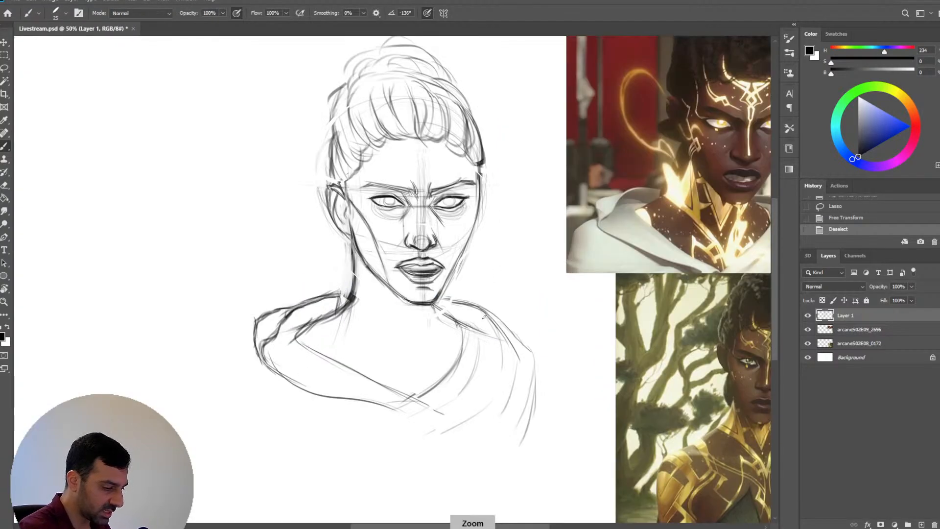
key("space")
left_click_drag(449, 387, 274, 460)
left_click_drag(361, 421, 362, 432)
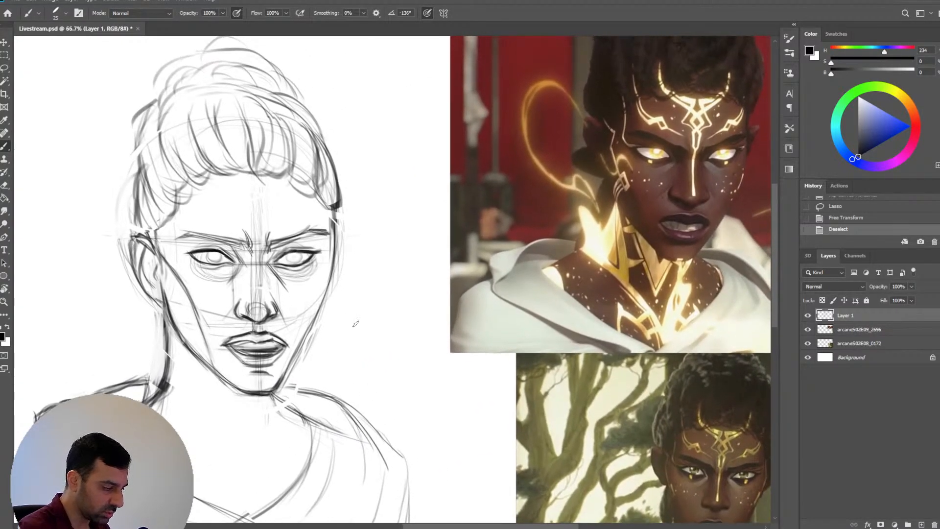
key("b")
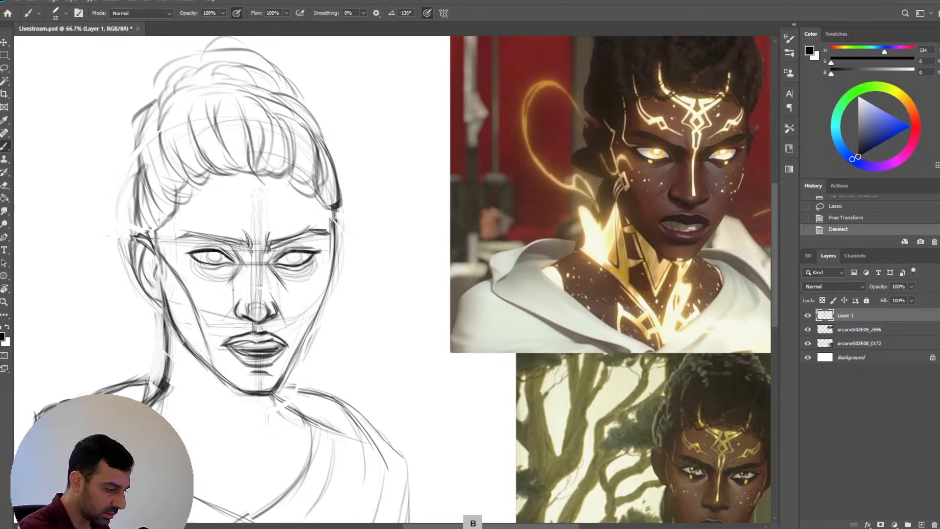
key("b")
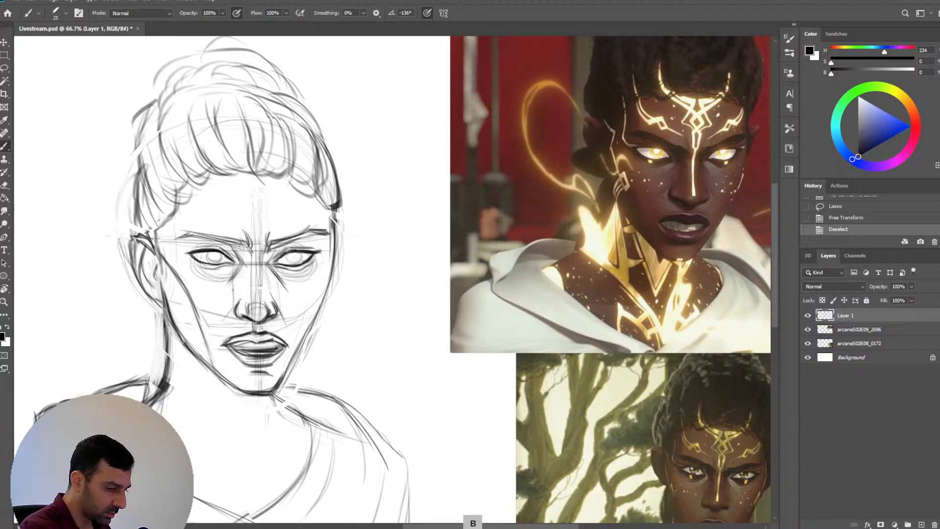
left_click_drag(331, 205, 328, 232)
key("[")
mouse_move(328, 207)
left_mouse_down()
mouse_move(334, 275)
mouse_move(327, 218)
mouse_move(326, 288)
left_mouse_up()
key("grave")
key("grave")
Darken the far cheek's contour from the eye down toward the jaw, reducing the brush size to 10
key("[")
key("[")
left_click_drag(330, 247, 319, 304)
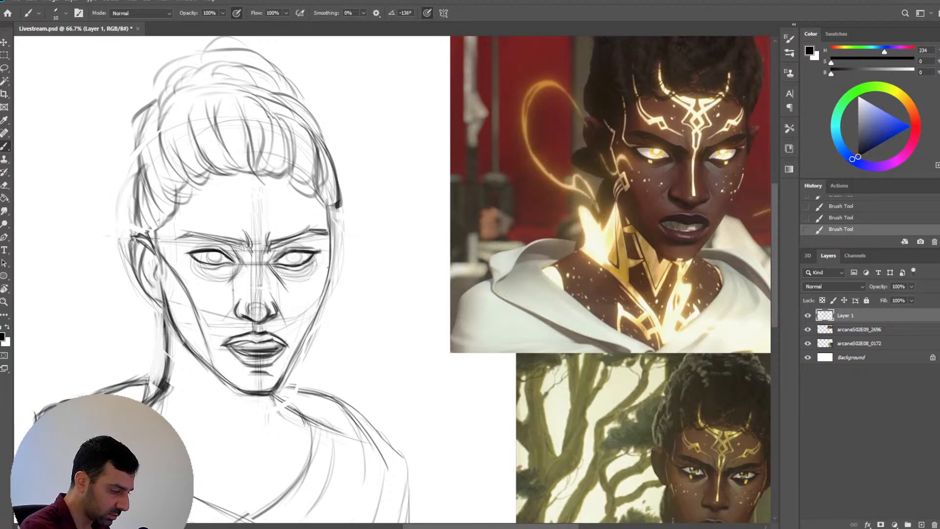
left_click_drag(329, 263, 303, 342)
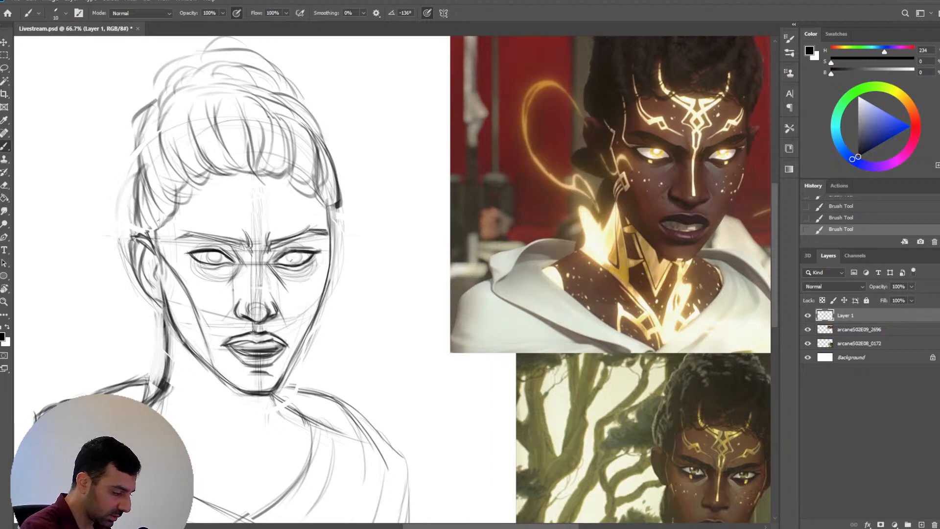
left_click(5, 68)
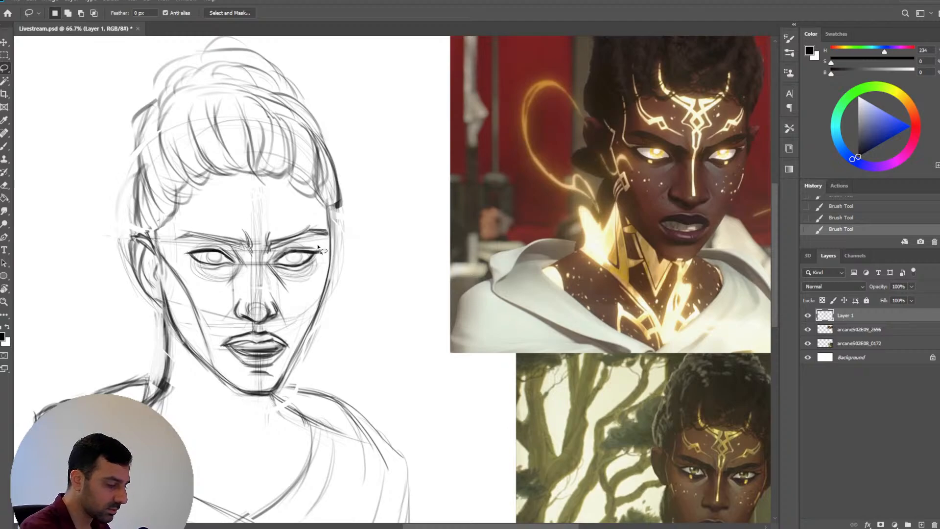
mouse_move(290, 249)
left_mouse_down()
mouse_move(273, 270)
mouse_move(318, 282)
mouse_move(321, 245)
left_mouse_up()
key("v")
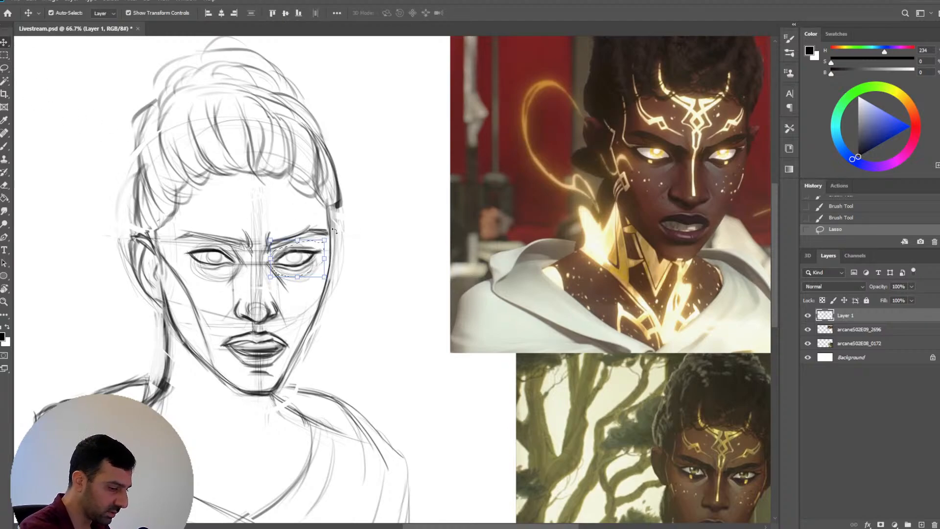
key("ctrl+d")
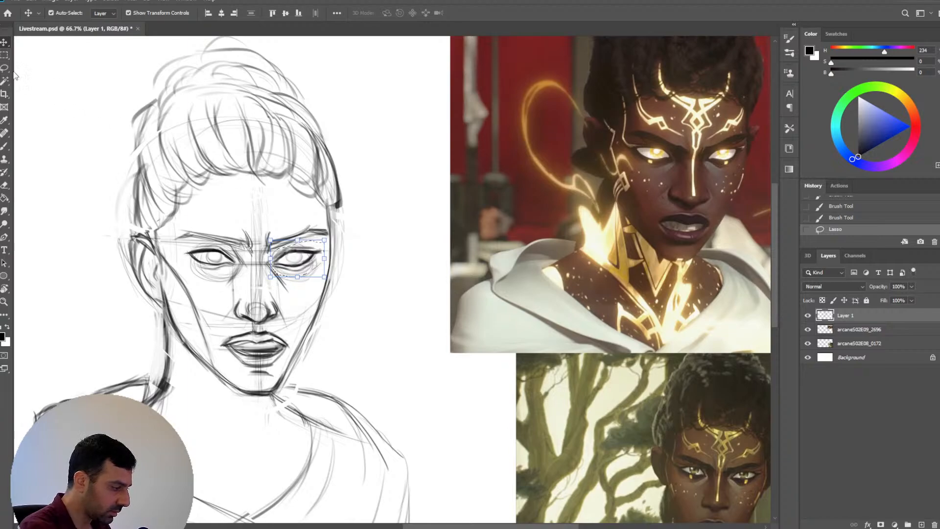
Draw light horizontal guidelines across the face from the near ear to the far side at brow and eye level
key("b")
left_click_drag(162, 243, 344, 240)
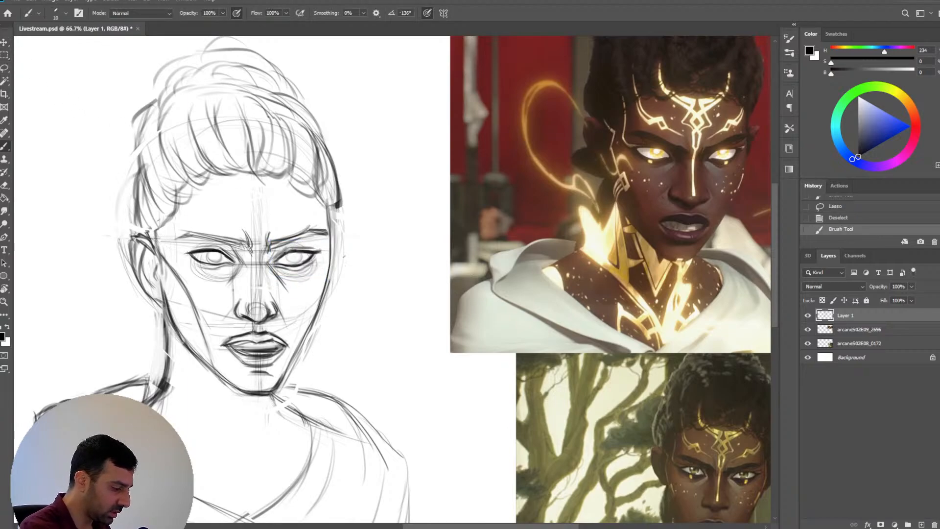
mouse_move(160, 248)
left_mouse_down()
mouse_move(313, 262)
mouse_move(320, 251)
left_mouse_up()
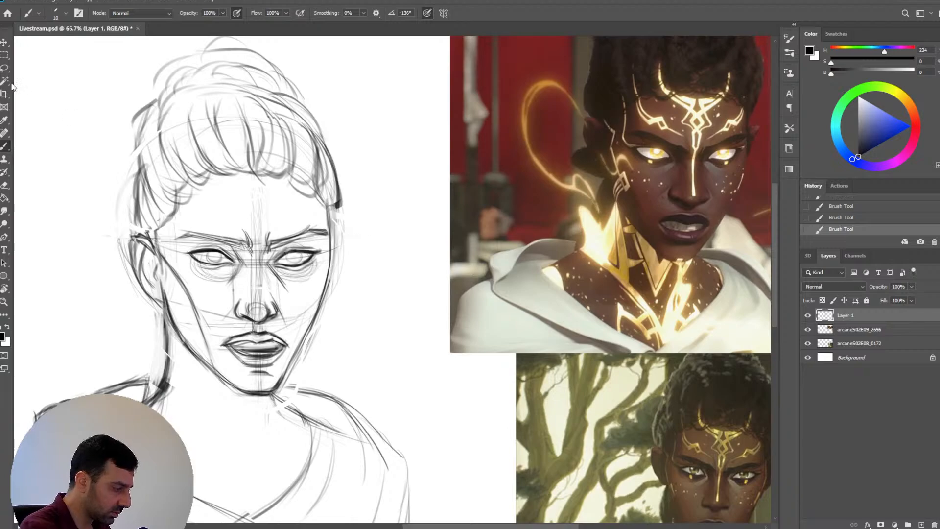
Lasso the far eye, rotate it 2.44 degrees, warp its shape slightly, and apply the transform
left_click(4, 68)
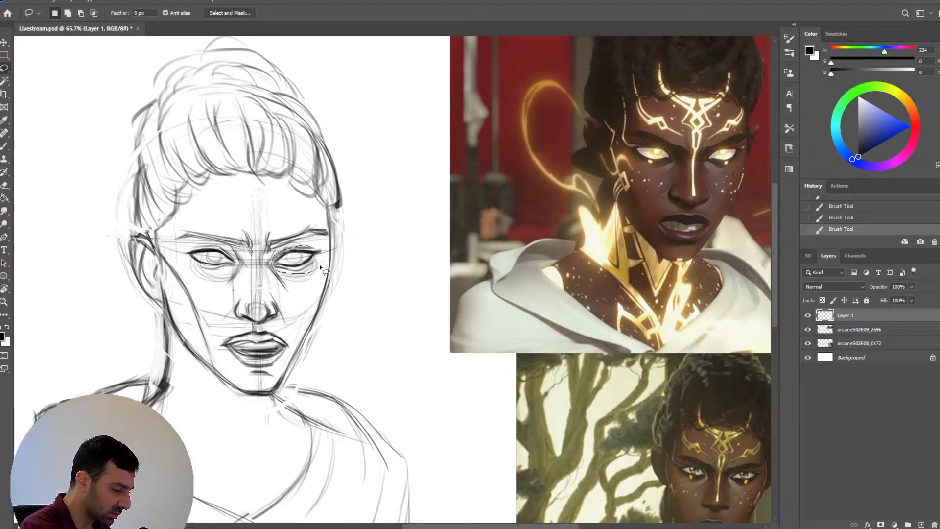
left_click_drag(328, 246, 339, 238)
key("v")
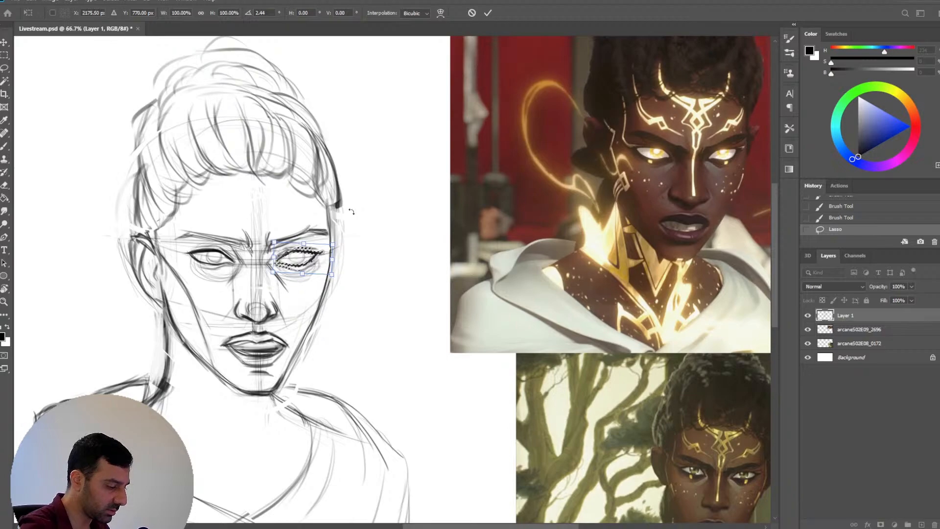
left_click(441, 13)
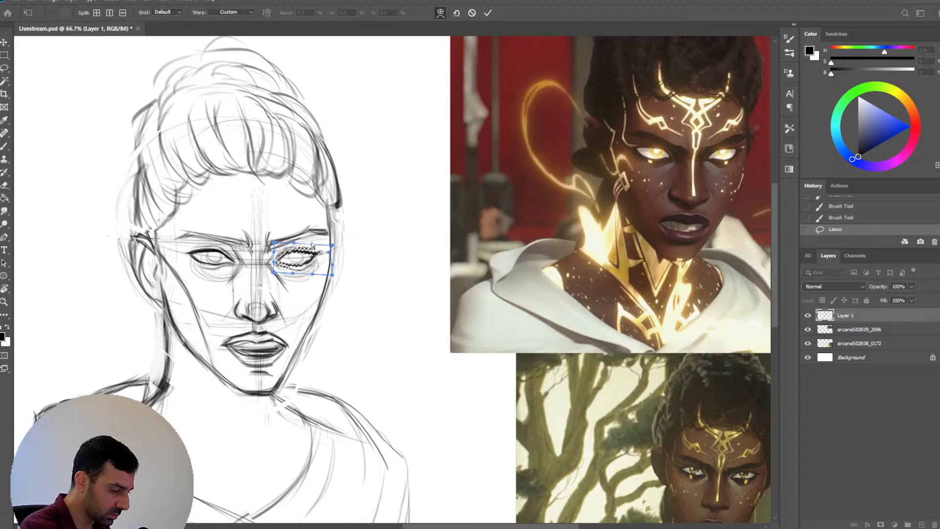
key("Return")
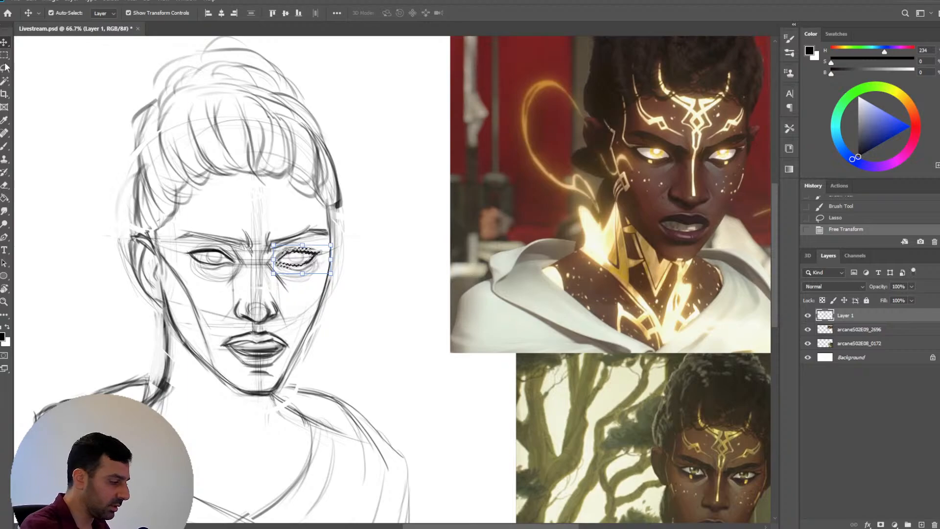
key("ctrl+d")
key("b")
Flip the canvas horizontally back to its original orientation and bring the whole sketch and references into view
key("ctrl+shift+h")
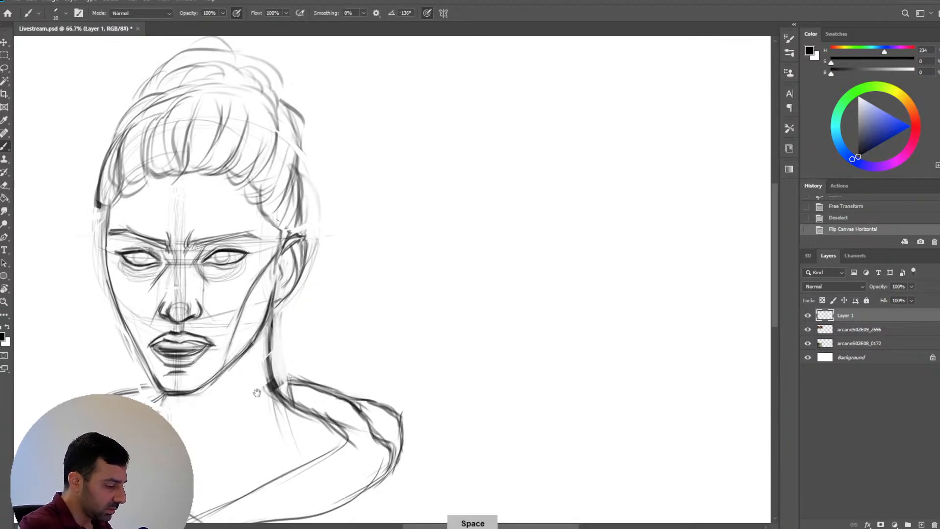
left_click_drag(258, 392, 470, 372)
key("ctrl+minus")
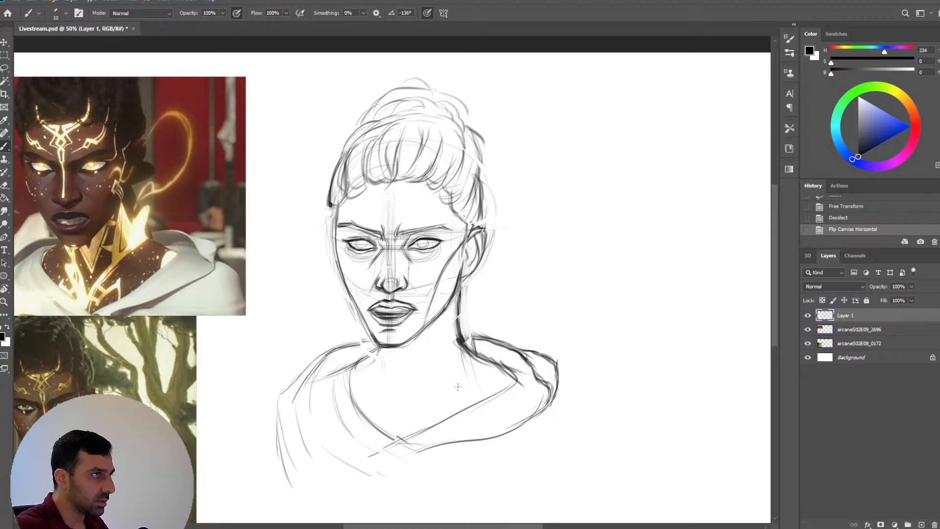
left_click_drag(419, 391, 477, 366)
key("b")
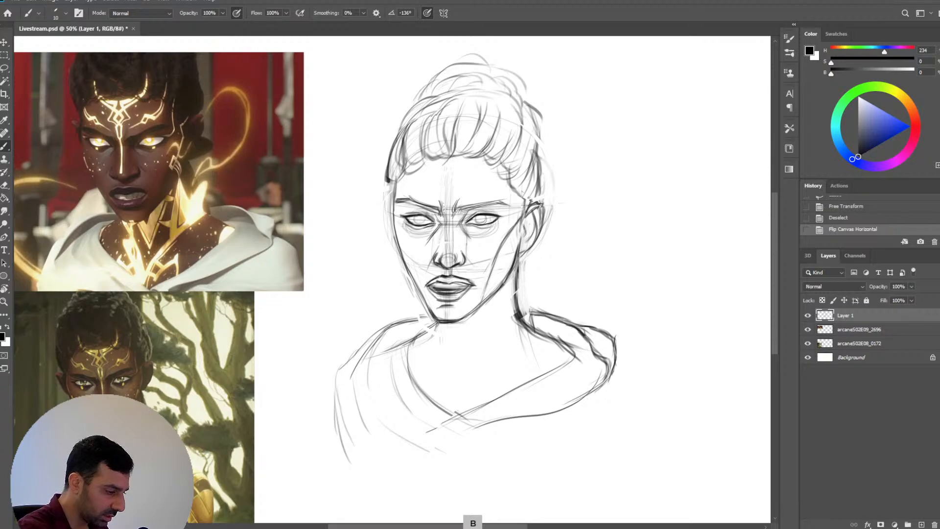
Add a new empty layer between Layer 1 and the reference images, and make Layer 1 active again
left_click(867, 331)
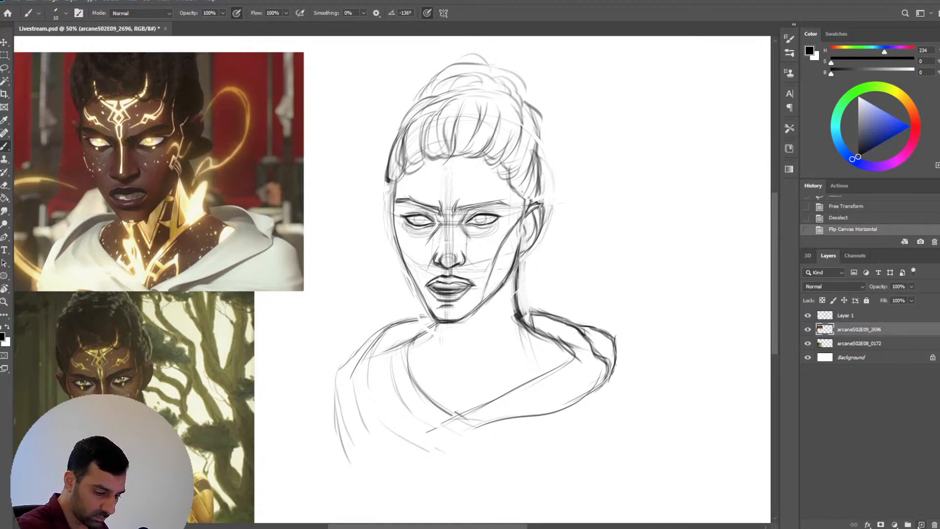
left_click(920, 525)
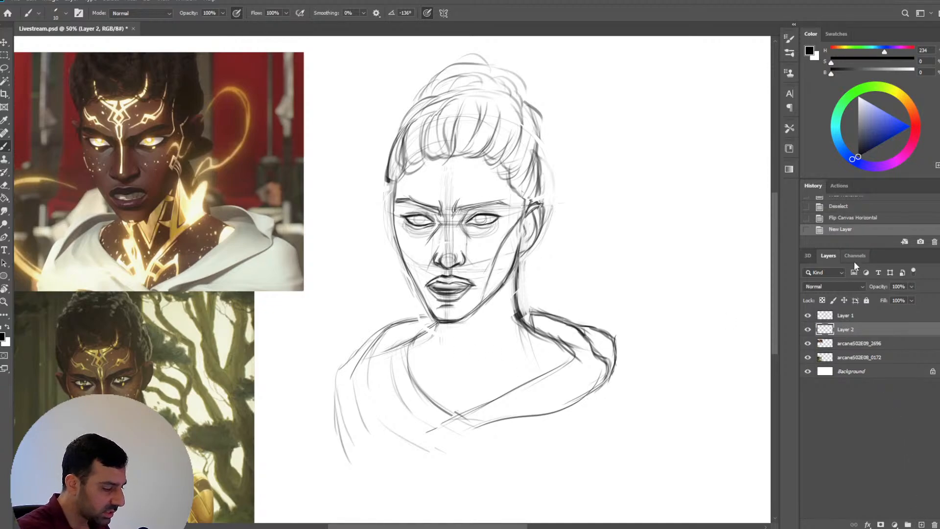
left_click(847, 317)
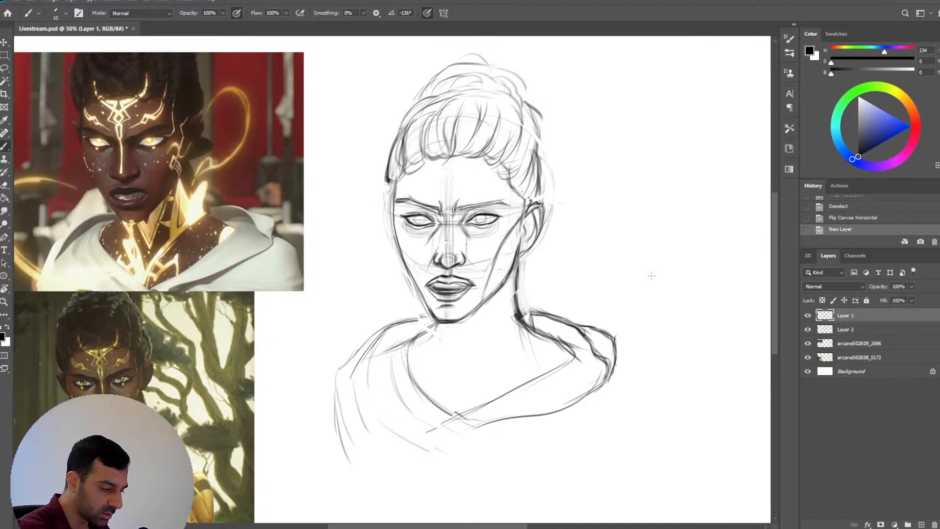
Darken and extend the hair outline at the far temple with short strokes, enlarging the brush from its fine sketching size
left_click_drag(390, 184, 394, 186)
key("]")
left_click_drag(388, 179, 395, 186)
mouse_move(394, 149)
left_mouse_down()
mouse_move(389, 186)
mouse_move(404, 179)
mouse_move(398, 115)
left_mouse_up()
key("]")
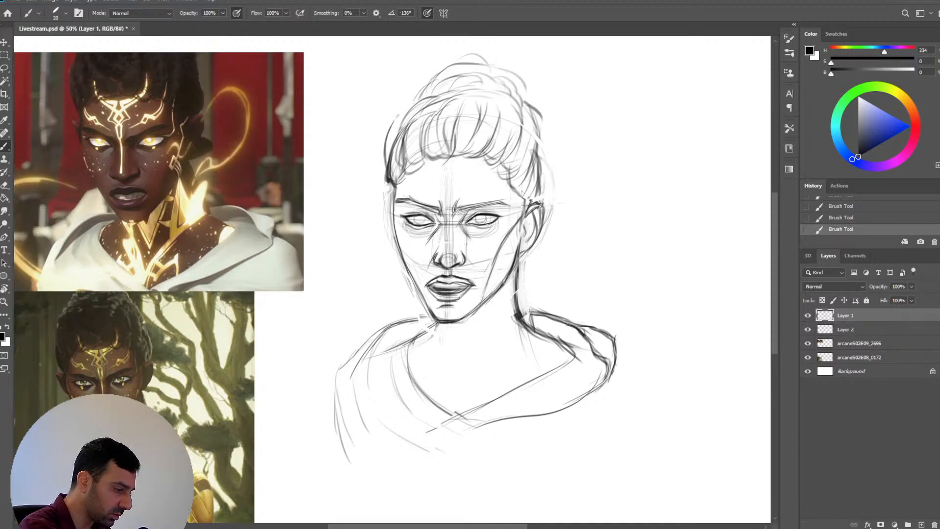
On Layer 2, lasso around the whole figure silhouette, including hair, near ear, neck, shoulders and cloak
left_click(864, 330)
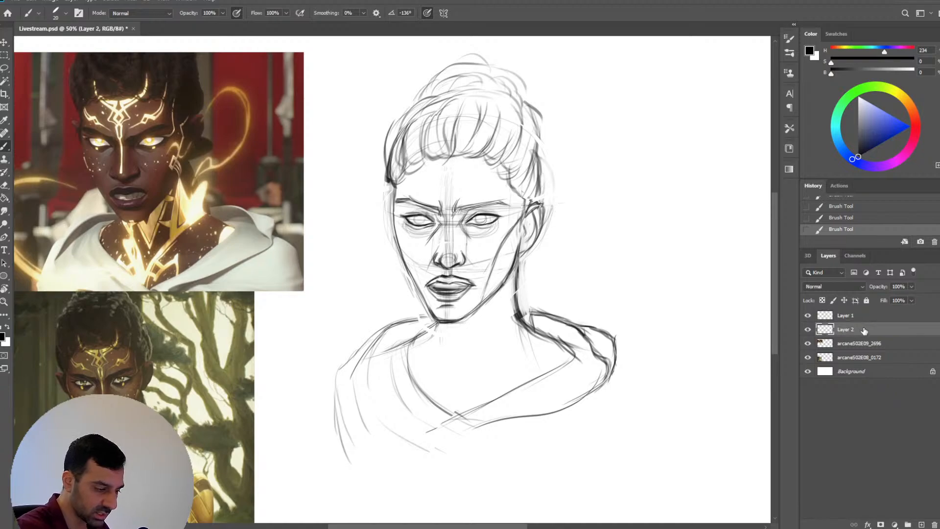
key("b")
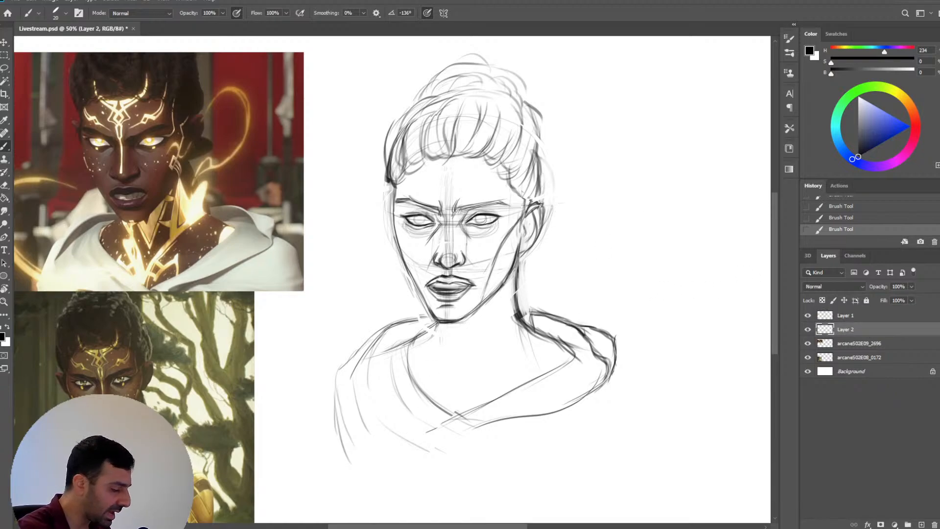
key("l")
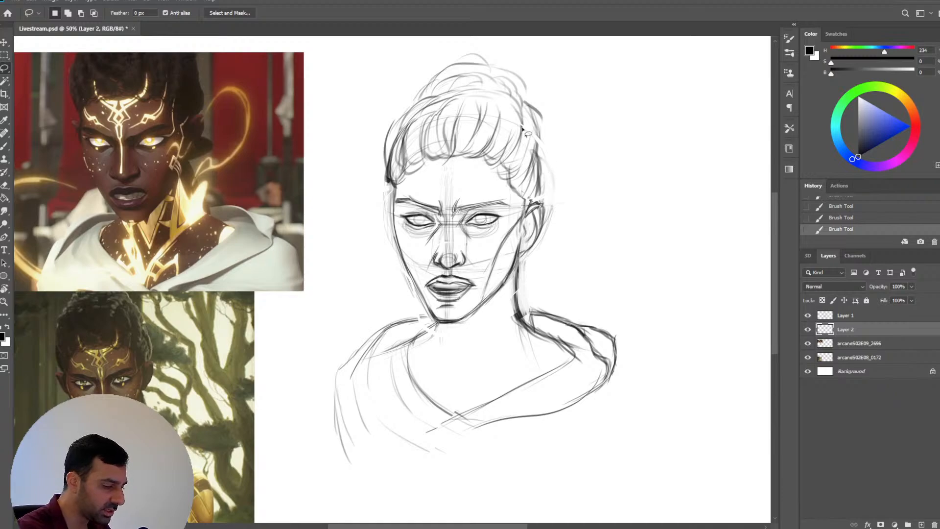
mouse_move(422, 95)
left_mouse_down()
mouse_move(446, 69)
mouse_move(473, 63)
mouse_move(533, 105)
mouse_move(544, 218)
mouse_move(518, 267)
mouse_move(521, 311)
mouse_move(600, 331)
mouse_move(615, 353)
mouse_move(610, 373)
mouse_move(558, 410)
mouse_move(372, 441)
mouse_move(346, 419)
mouse_move(342, 373)
mouse_move(380, 332)
mouse_move(429, 321)
left_mouse_up()
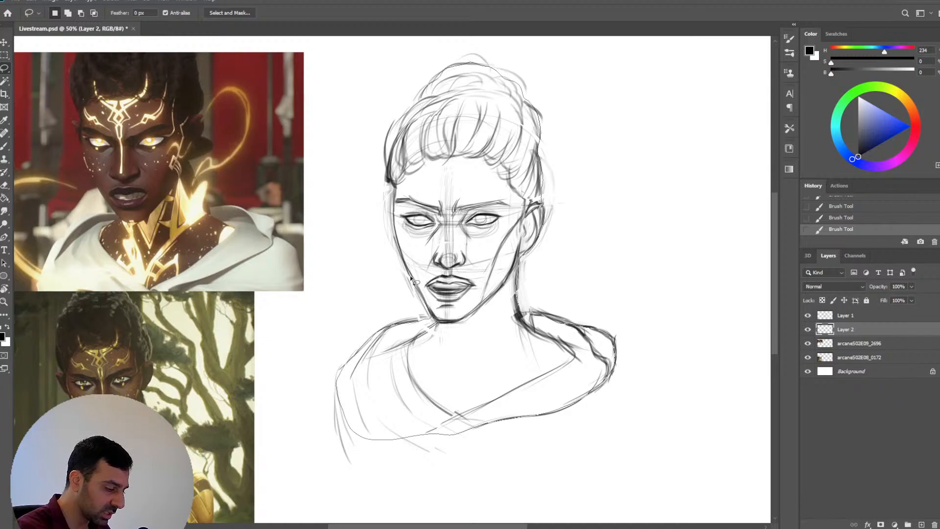
mouse_move(407, 271)
left_mouse_down()
mouse_move(389, 146)
mouse_move(426, 85)
left_mouse_up()
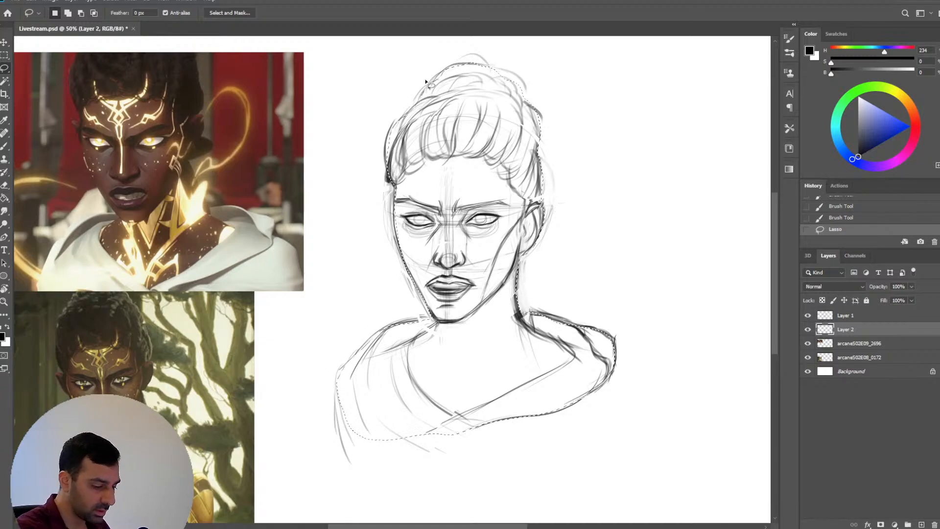
Fill the silhouette selection on Layer 2 with muted pink-red (H 351, S 47, B 73) using the Paint Bucket
key("b")
left_click(858, 123)
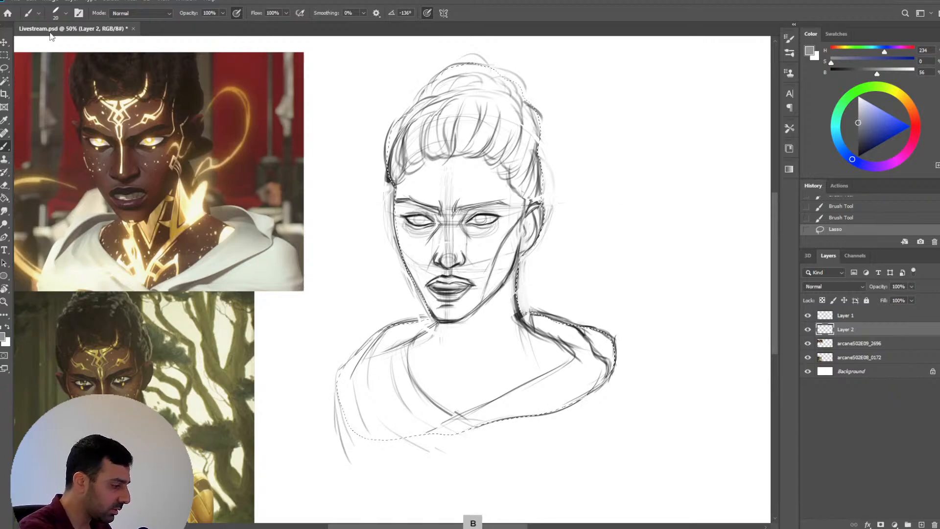
left_click(66, 14)
left_click(495, 30)
left_click(5, 198)
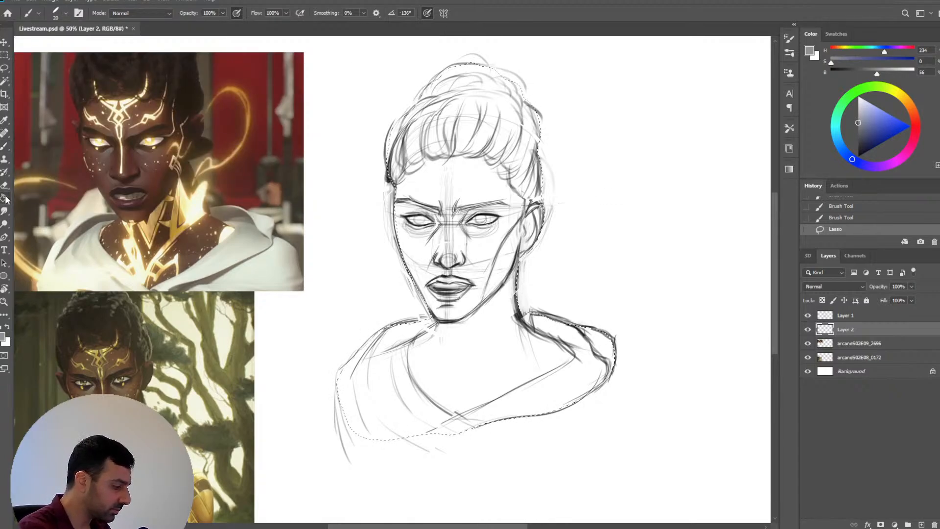
mouse_move(911, 148)
left_mouse_down()
mouse_move(914, 140)
mouse_move(876, 122)
mouse_move(917, 130)
left_mouse_up()
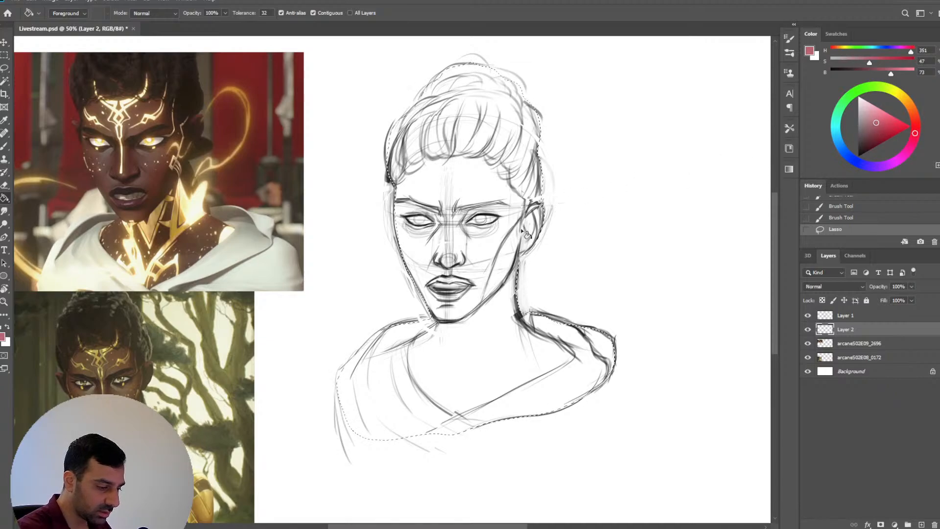
left_click(490, 293)
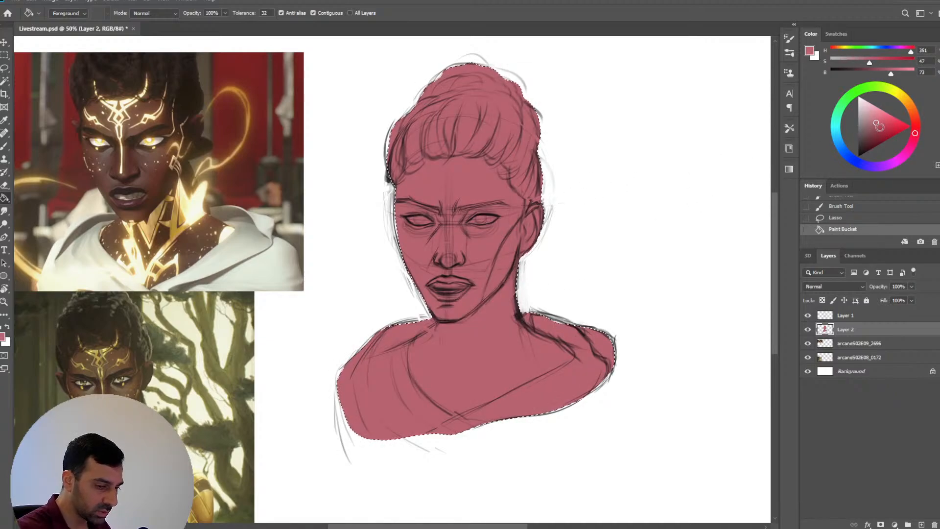
Refill the silhouette with a darker, browner base tone, finishing at H 5, S 36, B 47
mouse_move(876, 123)
left_mouse_down()
mouse_move(870, 132)
mouse_move(915, 138)
left_mouse_up()
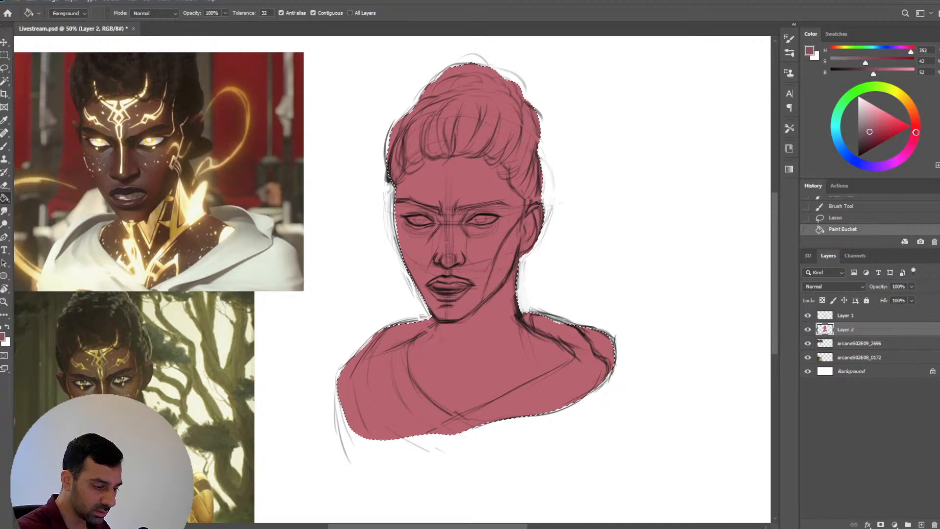
left_click(497, 261)
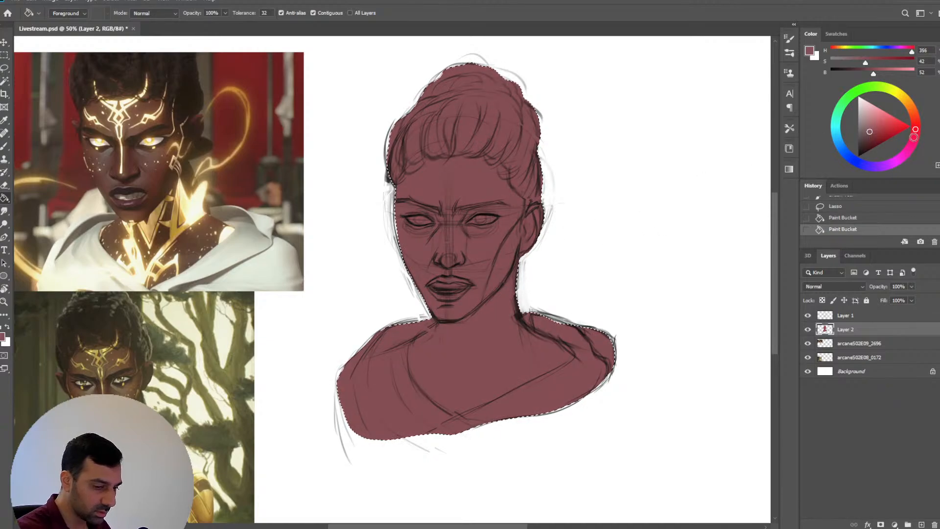
mouse_move(915, 134)
left_mouse_down()
mouse_move(863, 133)
mouse_move(916, 125)
left_mouse_up()
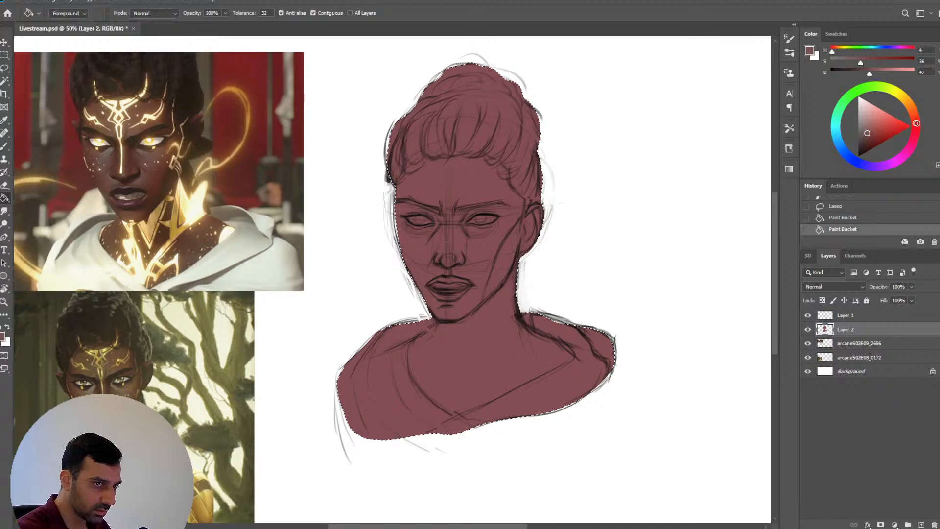
left_click(507, 202)
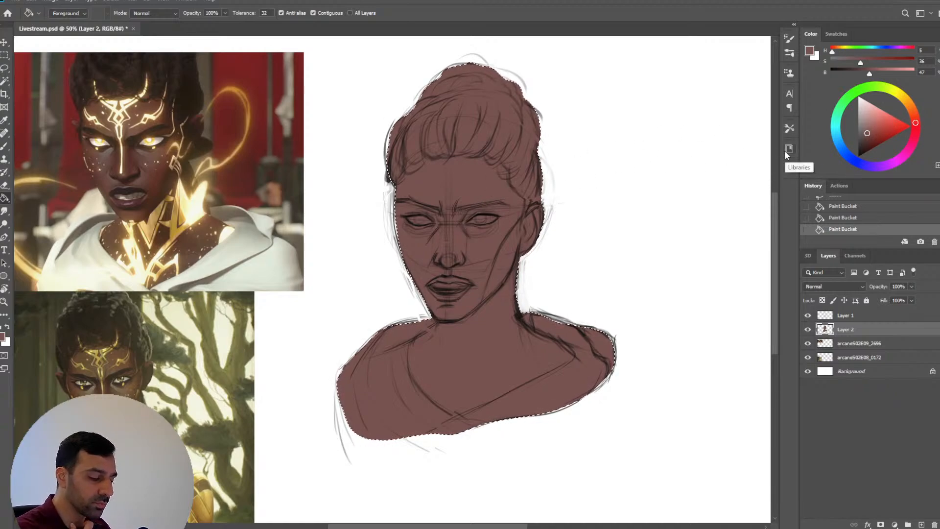
left_click(493, 193)
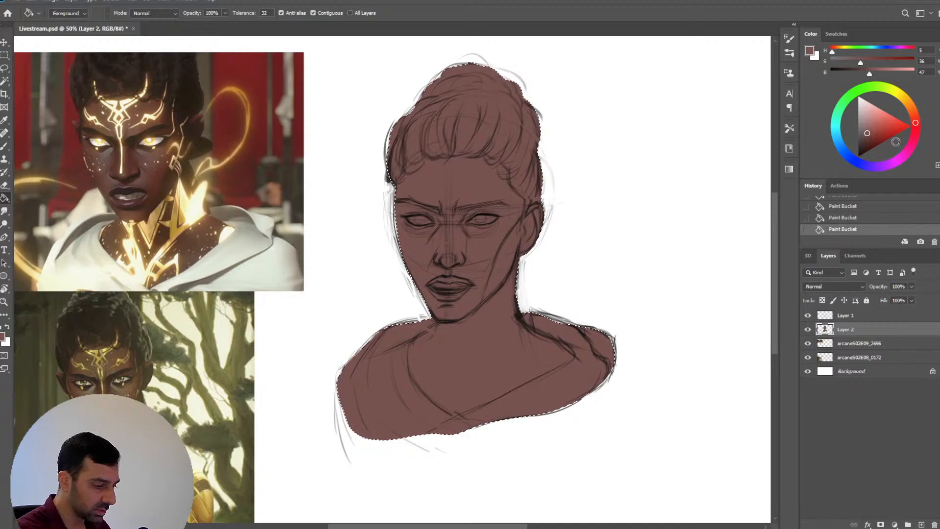
Clear the silhouette selection on Layer 2 and return to the Brush tool
key("b")
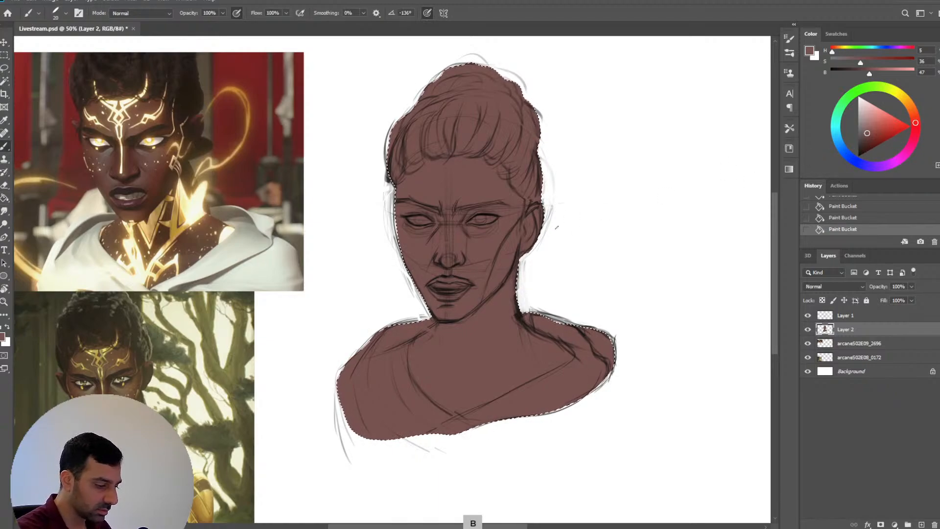
key("alt")
left_click(4, 56)
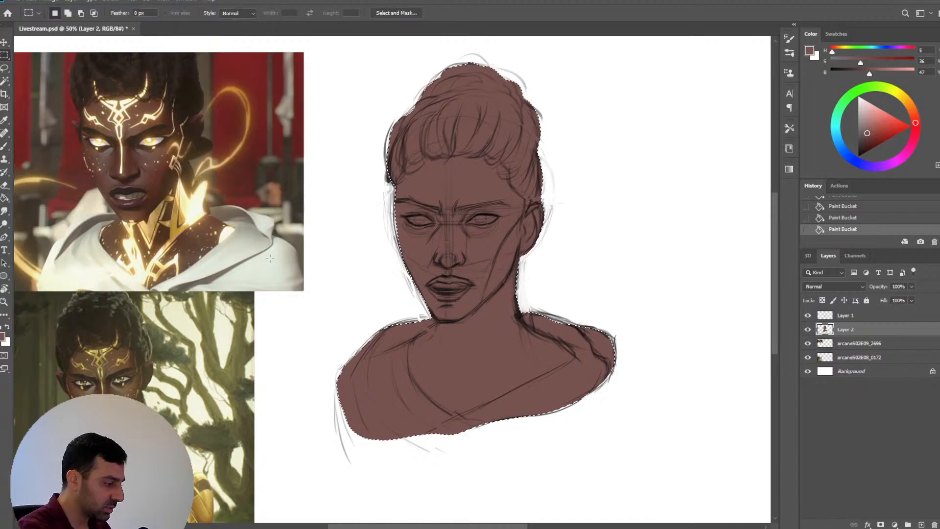
left_click_drag(471, 370, 503, 358)
key("b")
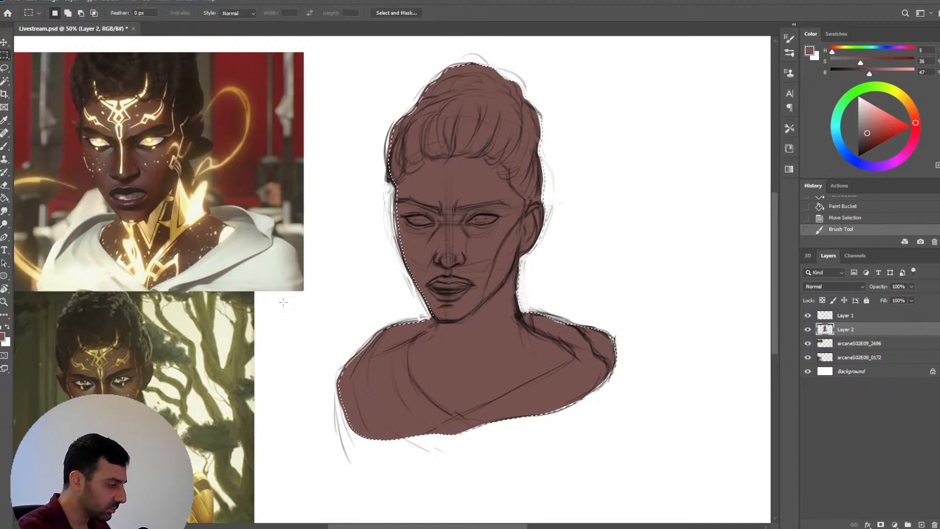
key("ctrl+d")
key("b")
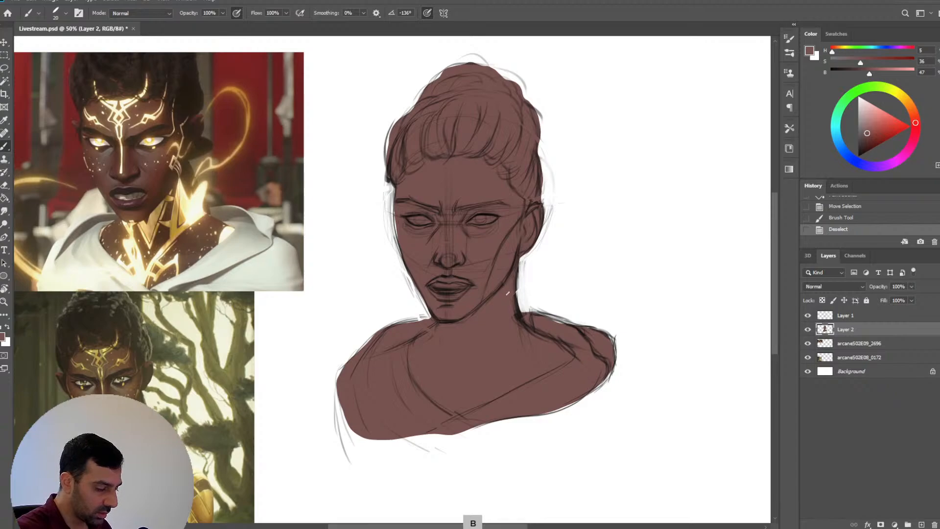
key("b")
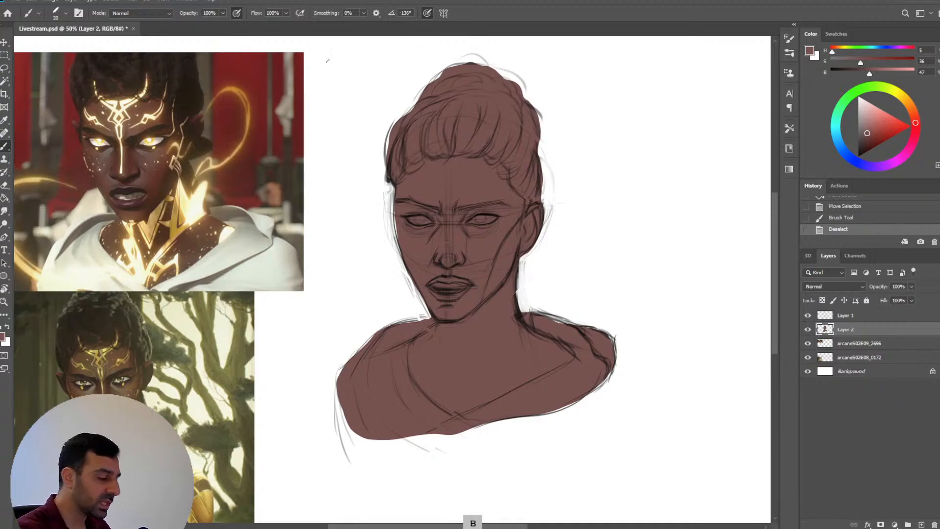
Choose the Hard Round Pressure brush from the Basic set and lock the transparent pixels of Layer 2
left_click(66, 13)
left_click(73, 137)
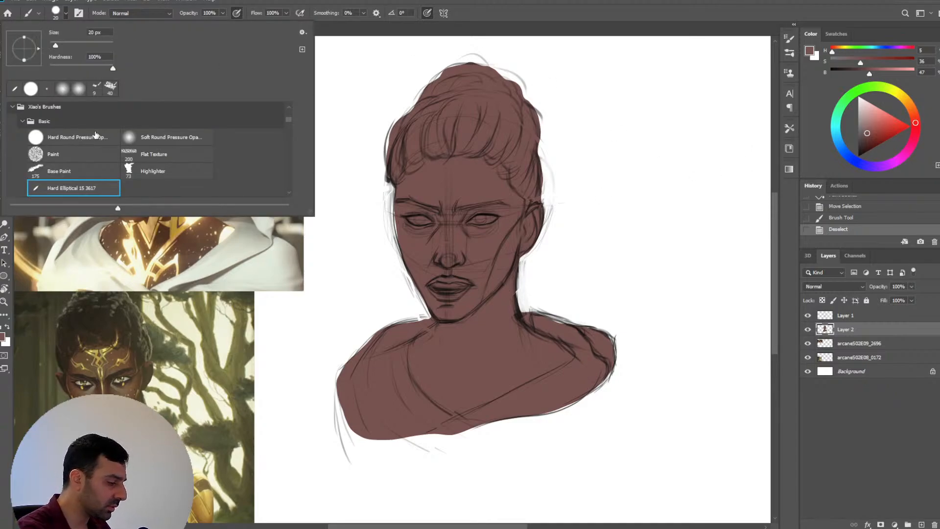
left_click(556, 20)
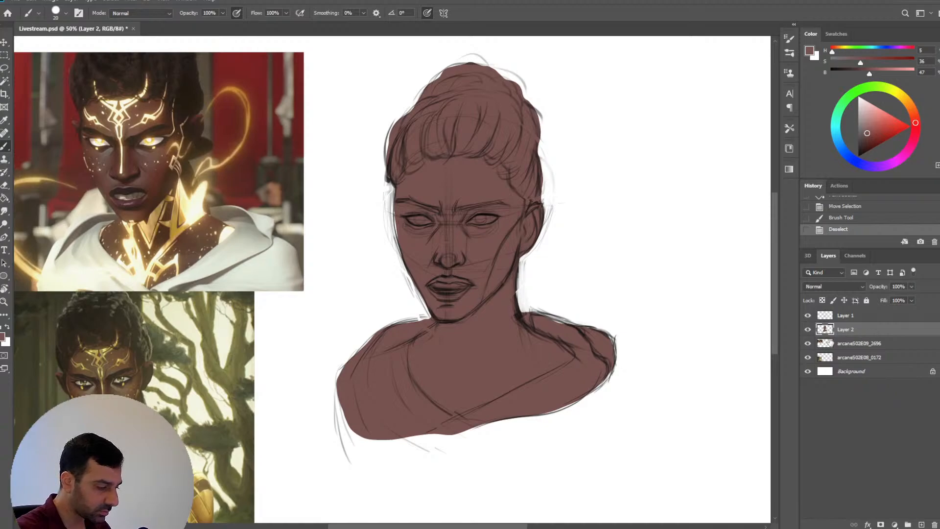
left_click(822, 300)
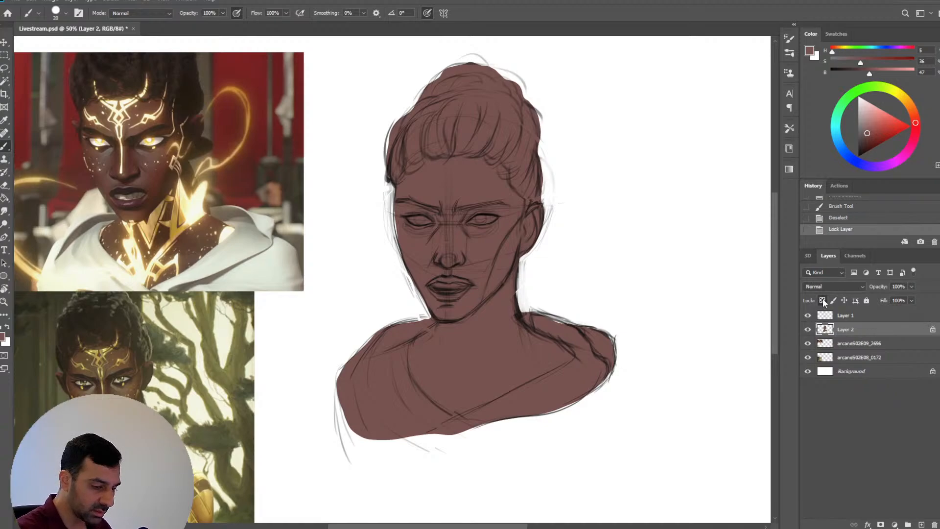
Paint a dark red shadow (H 0, S 56, B 41) on the near side of the cheek, enlarging the brush to 80 px
left_click(916, 127)
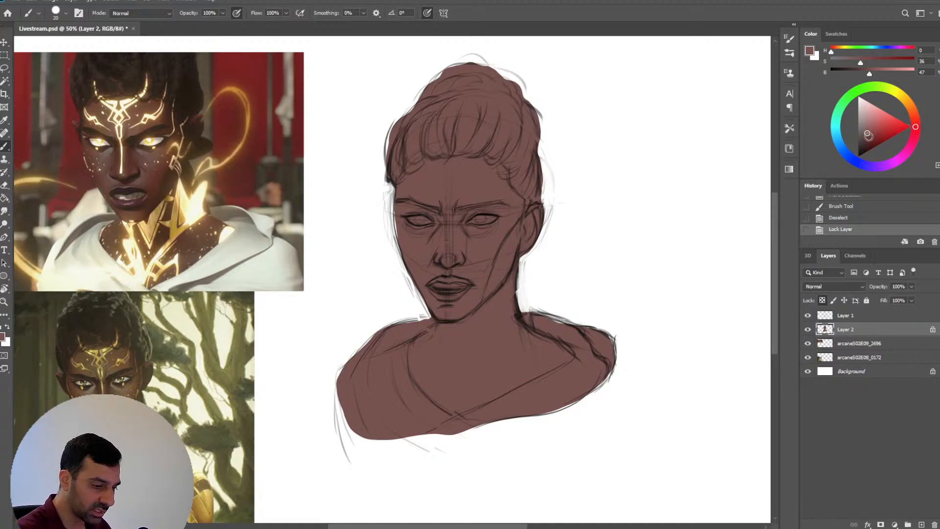
left_click_drag(868, 135, 870, 139)
key("bracketright")
key("bracketright")
key("bracketright")
mouse_move(515, 235)
left_mouse_down()
mouse_move(489, 294)
mouse_move(505, 243)
mouse_move(495, 289)
mouse_move(520, 233)
left_mouse_up()
key("bracketright")
key("bracketright")
key("bracketright")
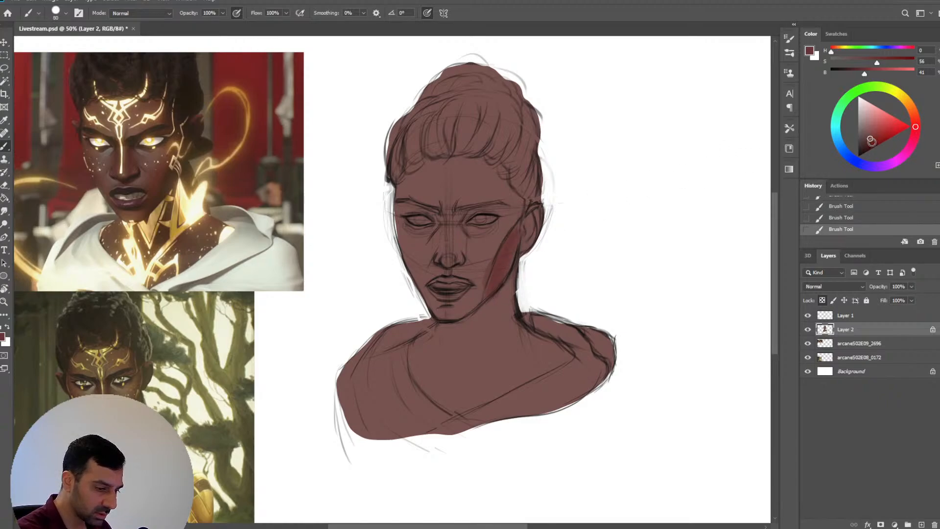
Shift the color to a purplish red (H 345, S 64, B 39) and paint it over the near cheek shadow down to the jaw
left_click_drag(870, 139, 914, 136)
key("bracketleft")
left_click_drag(513, 231, 490, 296)
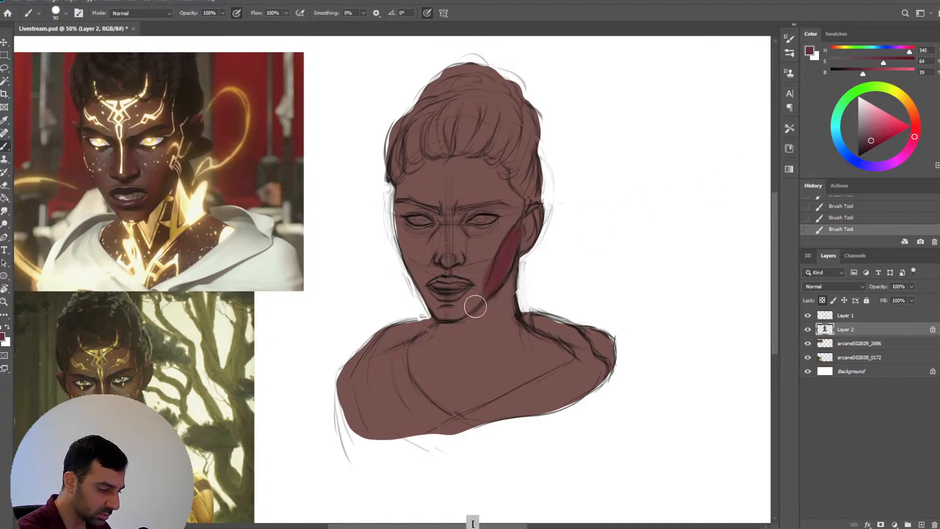
Switch to the Soft Round Pressure brush and deepen the near cheek and jaw shadow with dark plum (H 345, S 50, B 32)
left_click(60, 14)
left_click(147, 133)
left_click(525, 48)
key("bracketright")
key("bracketleft")
mouse_move(516, 243)
left_mouse_down()
mouse_move(495, 275)
mouse_move(516, 219)
mouse_move(491, 275)
mouse_move(520, 214)
mouse_move(492, 264)
mouse_move(511, 235)
left_mouse_up()
left_click_drag(874, 141, 867, 142)
key("bracketright")
key("bracketright")
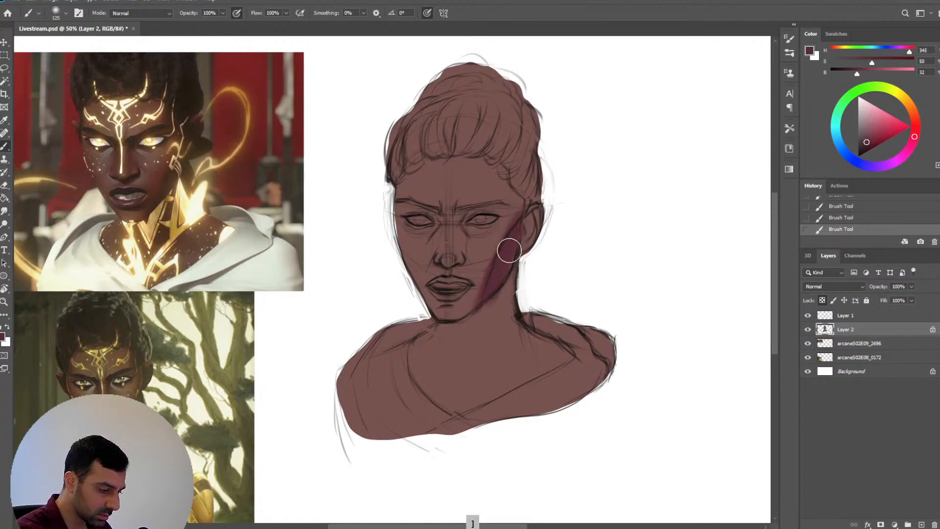
Shade the near temple from the hairline down to the ear with the soft dark plum brush
key("bracketleft")
mouse_move(504, 162)
left_mouse_down()
mouse_move(502, 191)
mouse_move(506, 175)
mouse_move(524, 210)
left_mouse_up()
key("bracketright")
key("bracketright")
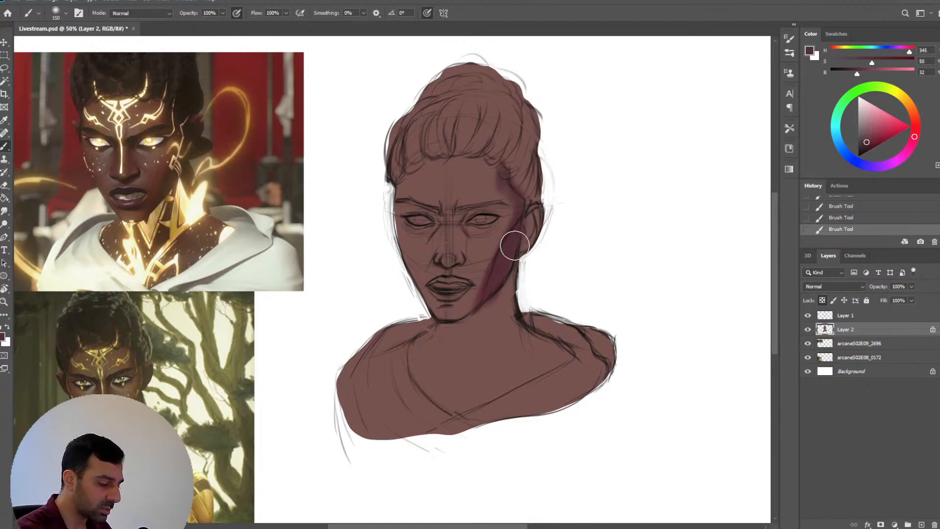
Reduce the soft brush to about 45–50 px and shade beneath the lower lip, the chin and the near mouth corner
key("bracketleft")
key("bracketleft")
key("bracketleft")
key("bracketleft")
key("bracketleft")
key("bracketleft")
key("bracketleft")
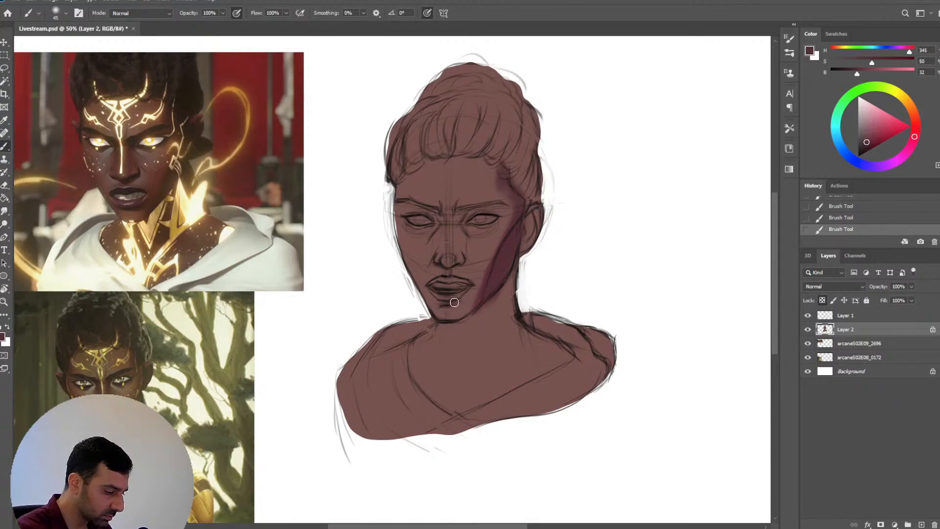
key("bracketright")
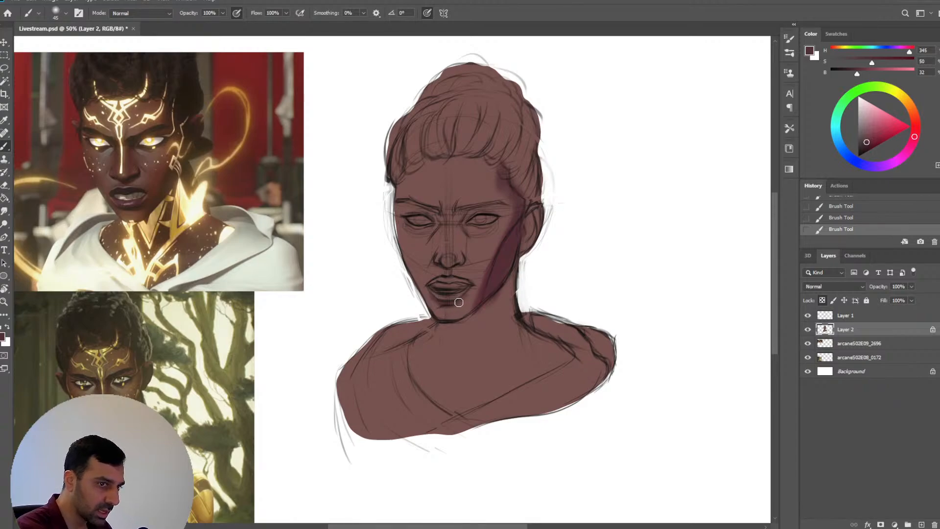
key("bracketright")
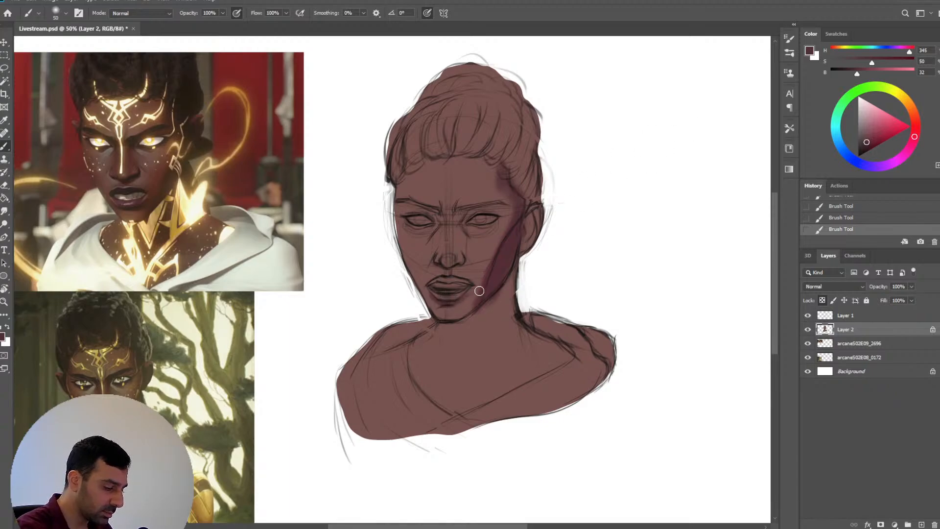
Shade the near inner eye socket between the brow and the nose bridge with a slightly larger soft brush
key("bracketright")
key("bracketright")
key("bracketright")
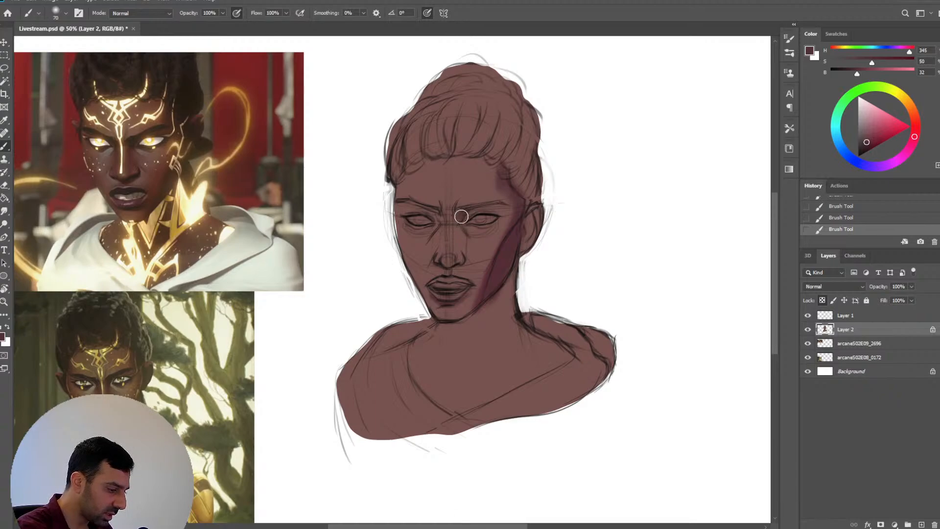
key("bracketright")
key("bracketleft")
key("bracketleft")
key("bracketleft")
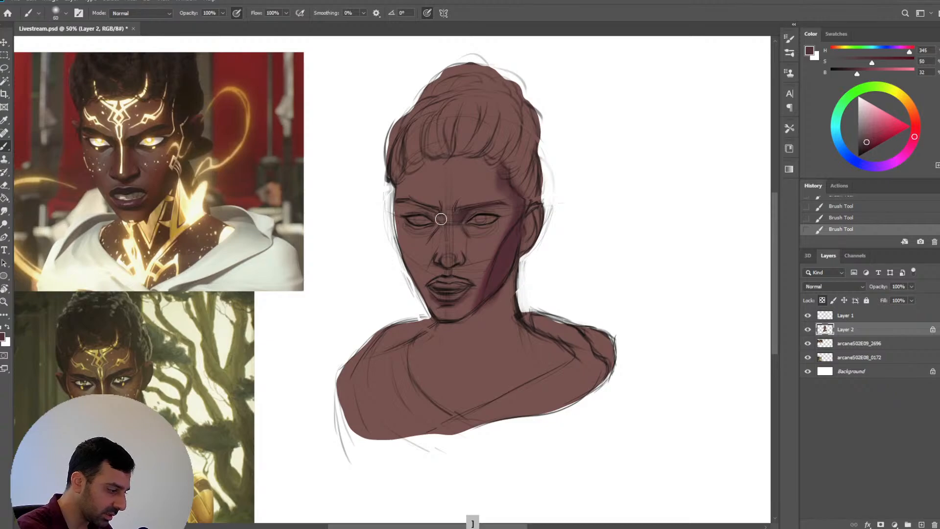
Enlarge the soft brush in stages up to 150 px and shade the far inner eye socket and across the nose bridge
key("bracketright")
key("bracketright")
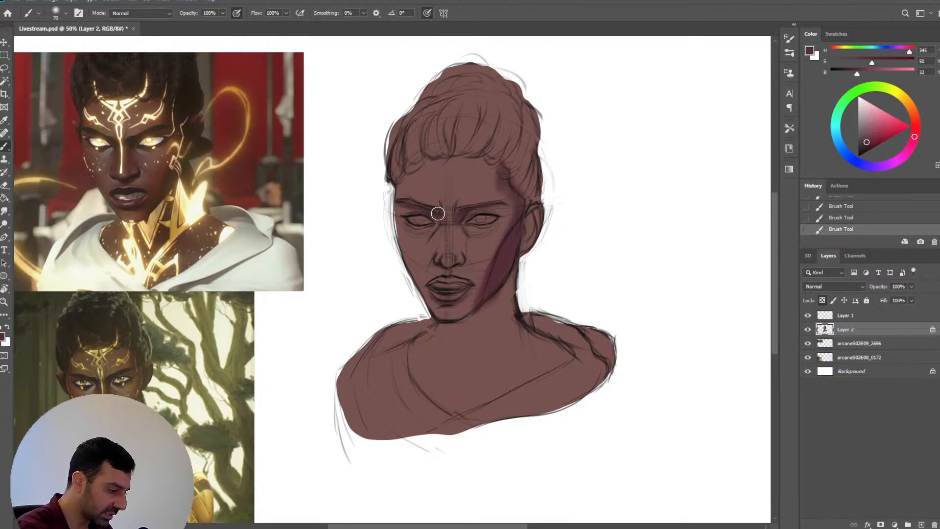
key("bracketright")
key("bracketright")
key("bracketright")
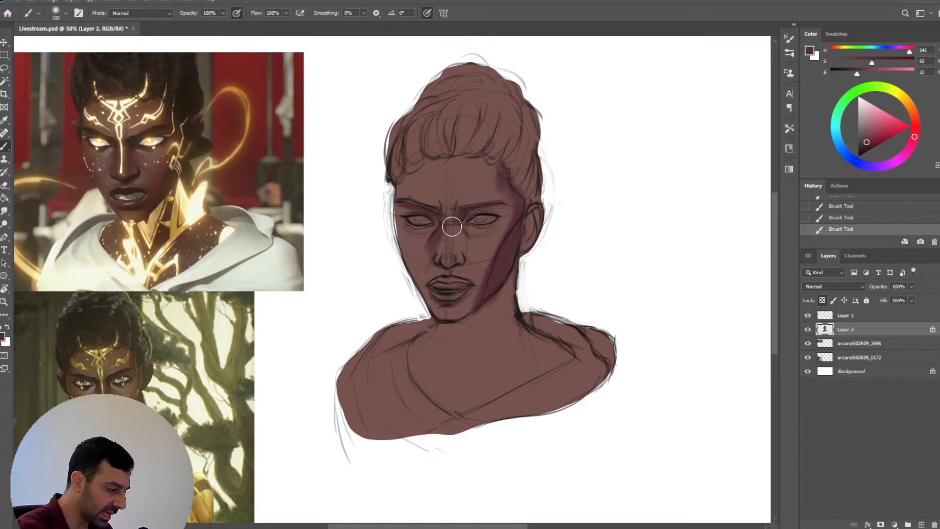
key("bracketright")
key("bracketright")
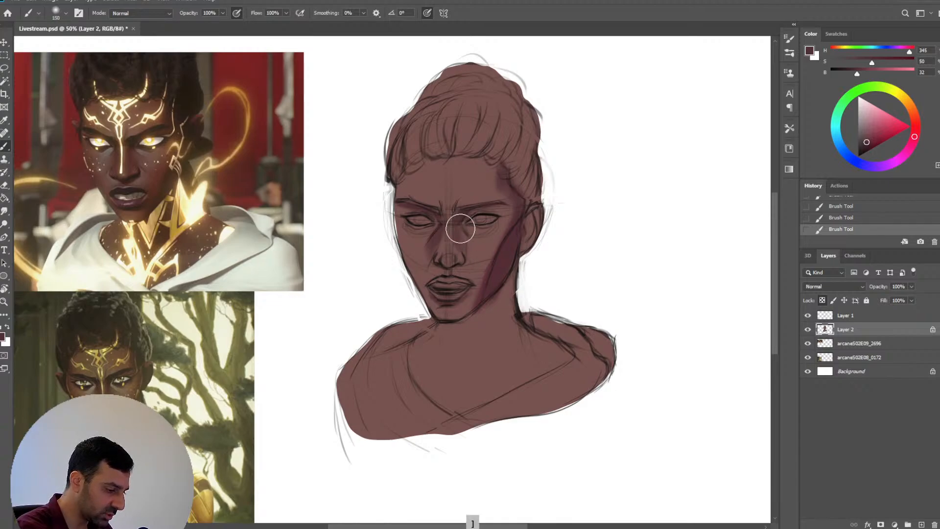
Shade the near side of the nose in dark plum, reducing the soft brush to 60 px around the nostril
key("bracketleft")
key("bracketleft")
key("bracketleft")
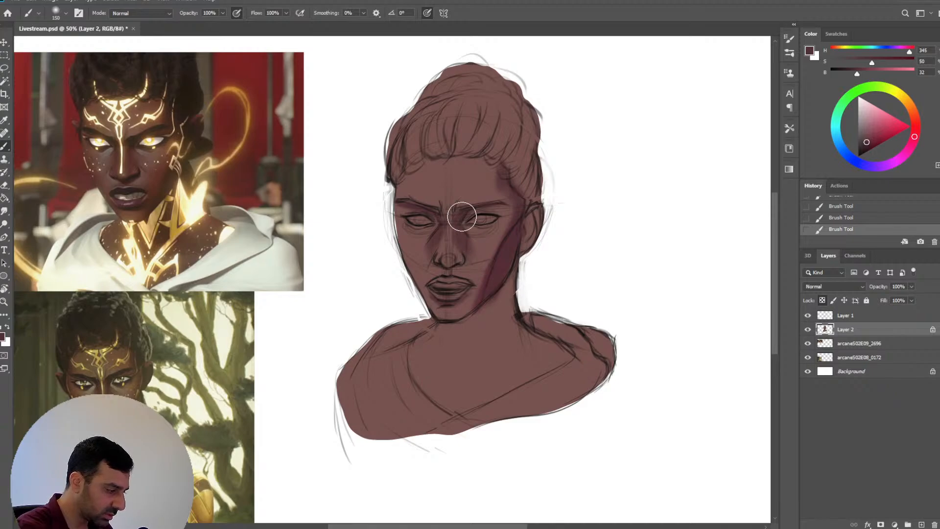
key("bracketleft")
key("bracketleft")
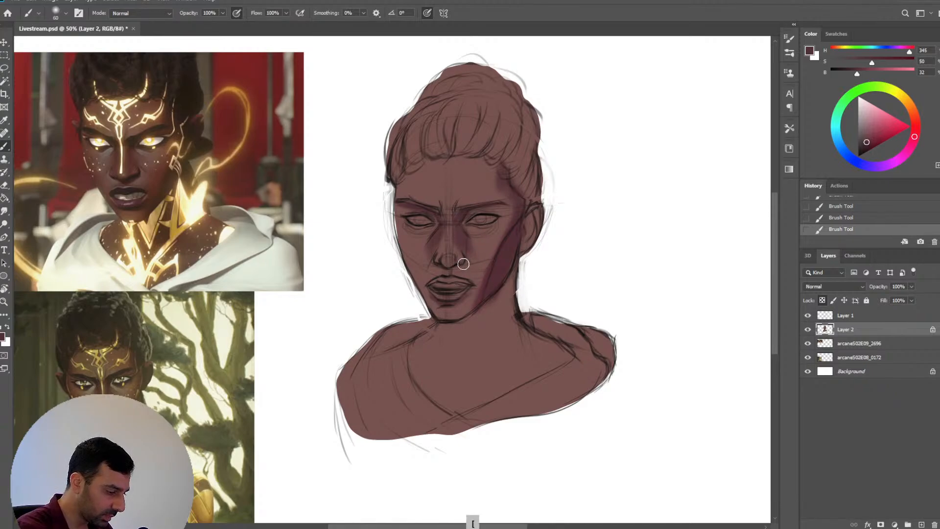
Lasso the nose lines on the sketch layer, Layer 1, ready for transforming
key("alt+bracketright")
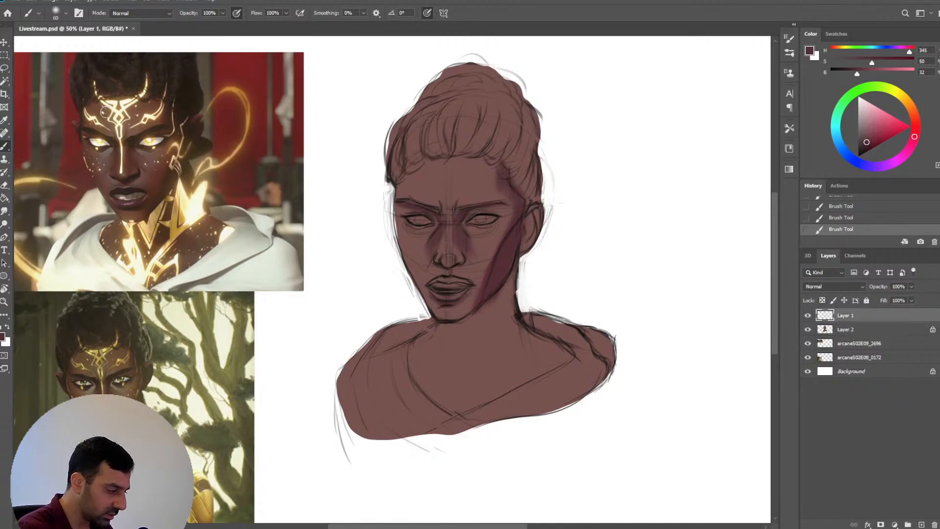
left_click(6, 69)
mouse_move(453, 248)
left_mouse_down()
mouse_move(431, 270)
mouse_move(470, 271)
mouse_move(452, 247)
left_mouse_up()
left_click(4, 42)
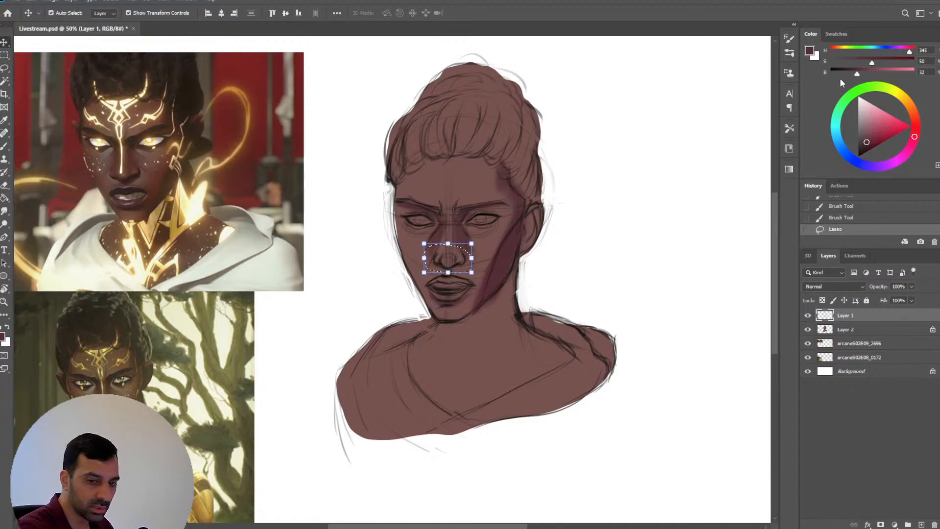
key("ctrl+t")
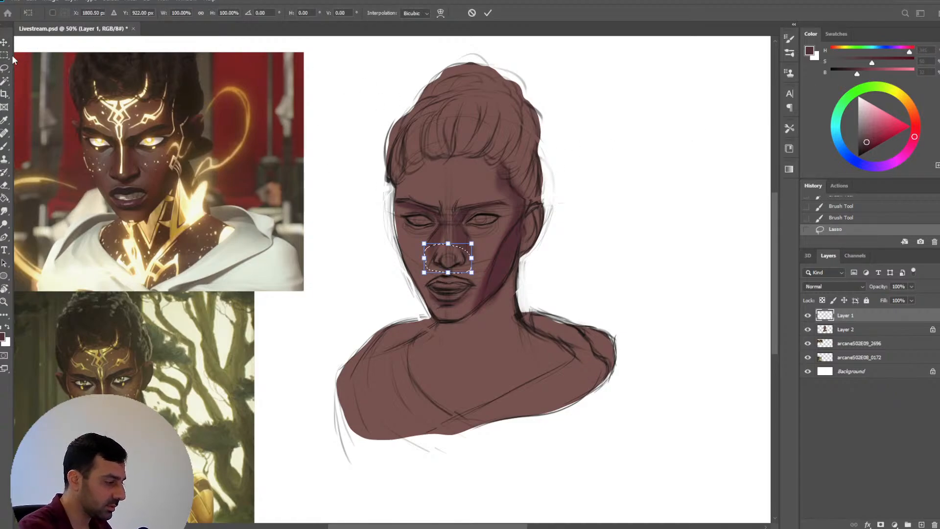
left_click(441, 12)
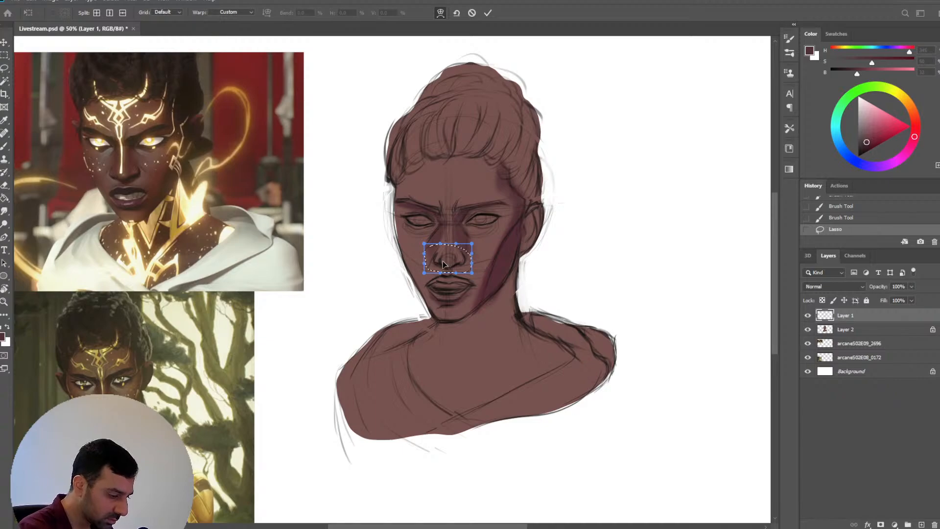
key("ctrl+plus")
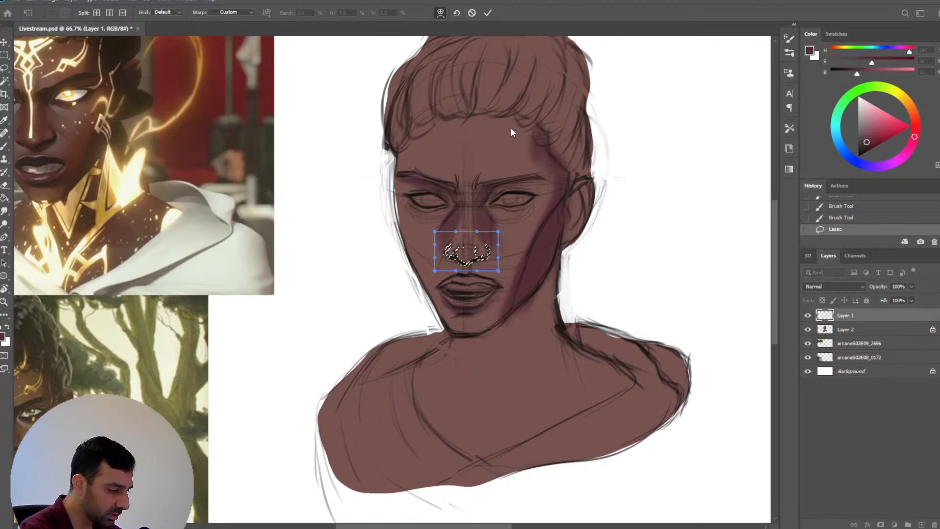
left_click(487, 12)
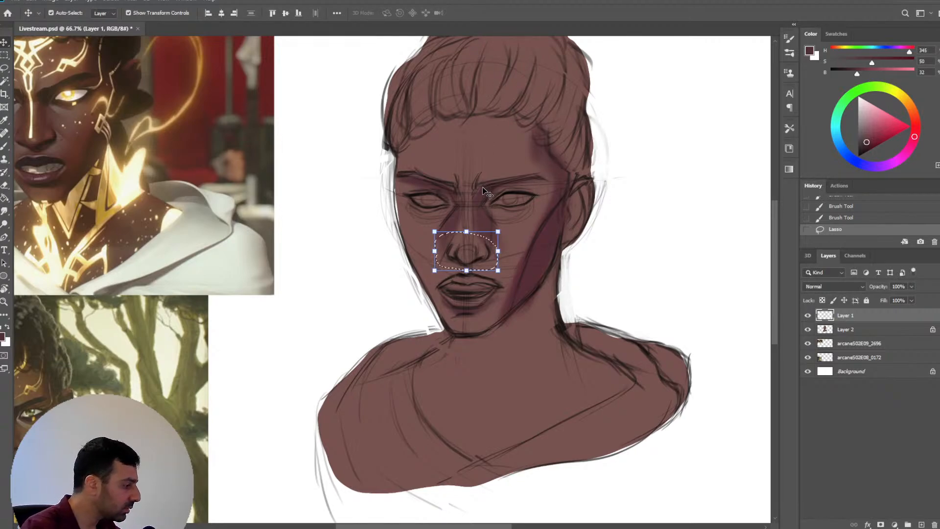
Free-transform the selected nose lines by skewing the far upper corner inward, undoing any further distortion
key("ctrl+t")
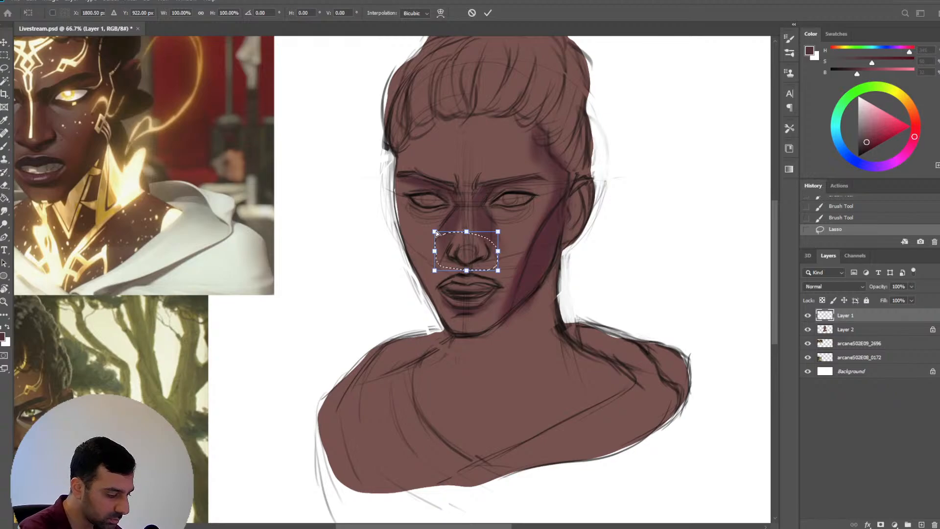
left_click_drag(436, 231, 495, 231)
left_click_drag(438, 273, 440, 266)
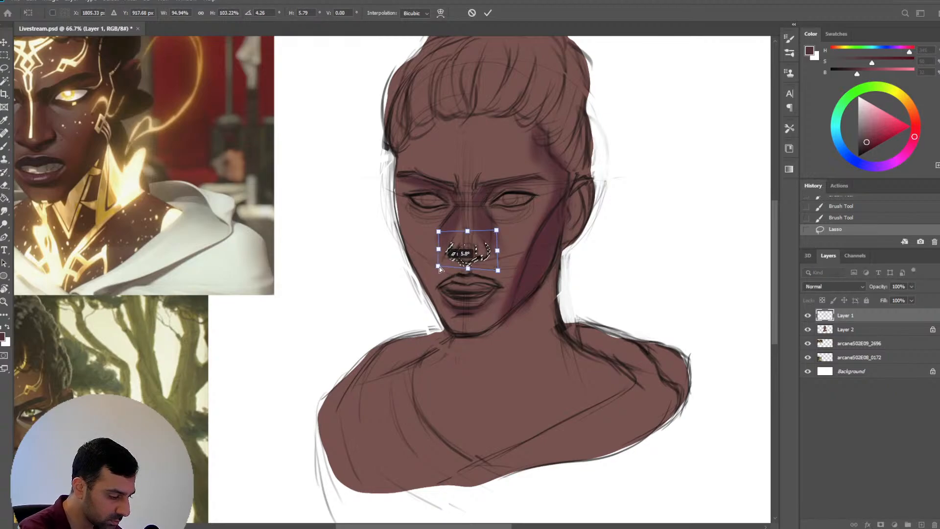
key("ctrl+z")
key("ctrl+z")
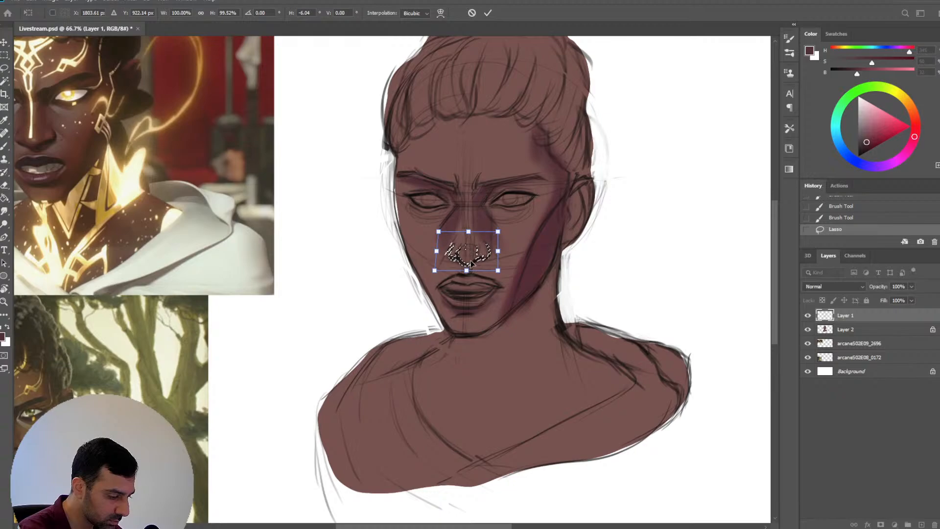
Warp the lower far corner of the nose slightly inward, apply the transformation and clear the selection
left_click(441, 13)
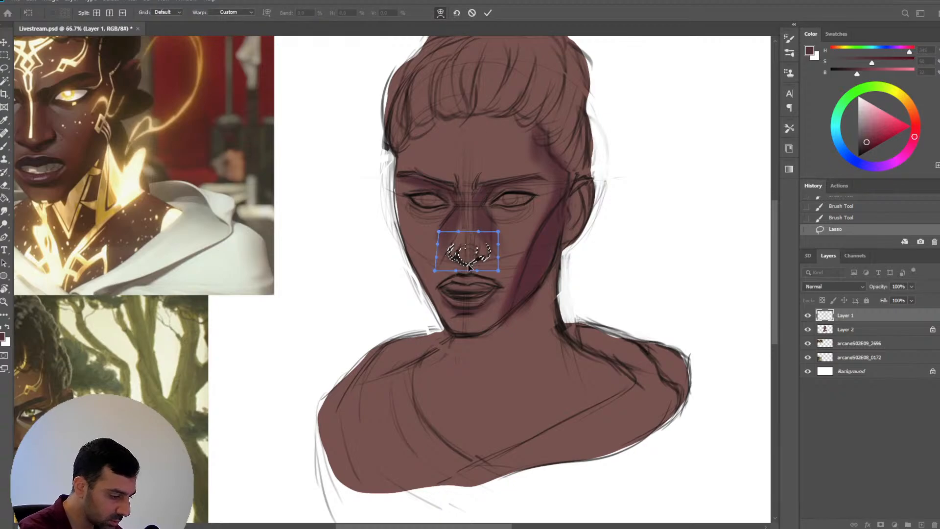
left_click_drag(463, 261, 442, 250)
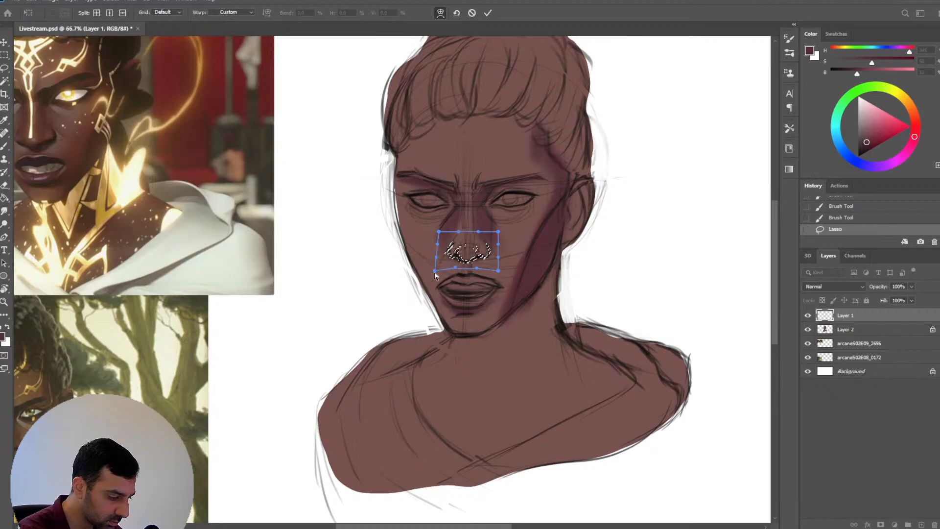
key("ctrl+z")
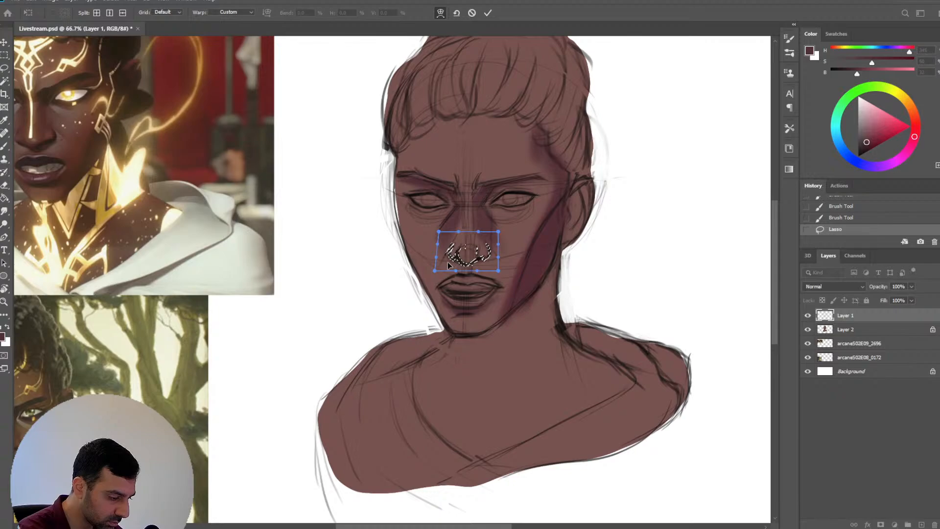
key("ctrl+z")
mouse_move(436, 255)
left_mouse_down()
mouse_move(443, 252)
mouse_move(436, 268)
left_mouse_up()
left_click(488, 13)
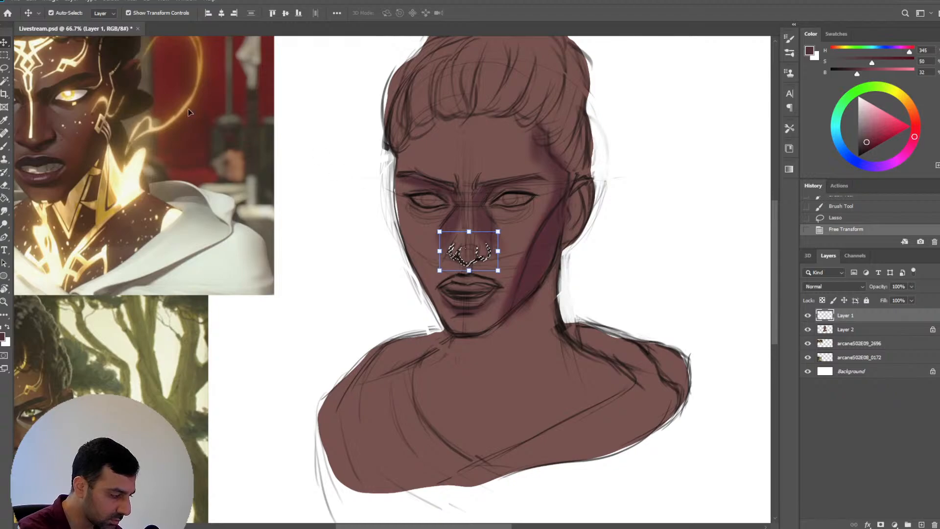
key("m")
key("ctrl+d")
key("ctrl+minus")
key("ctrl+minus")
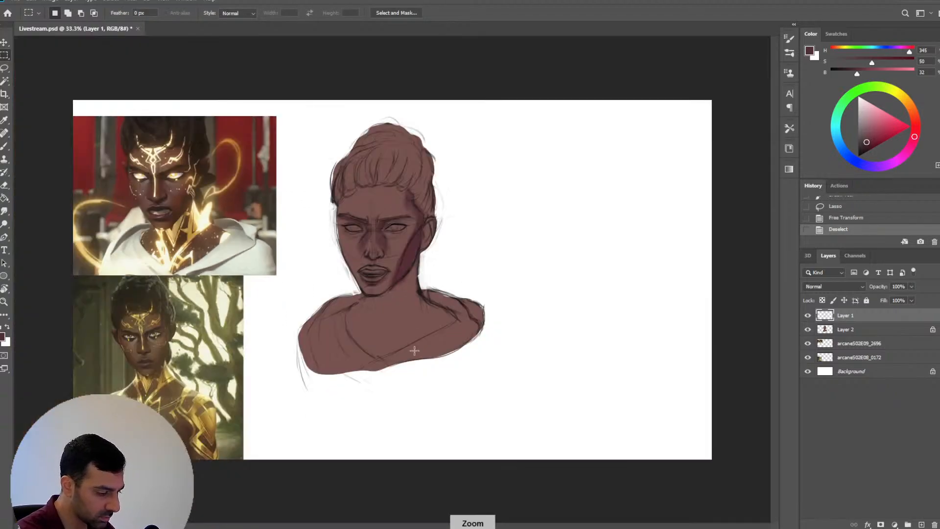
Revert the nose's last free transform and deselection, returning to the lasso selection state around the nose
key("ctrl+z")
key("ctrl+z")
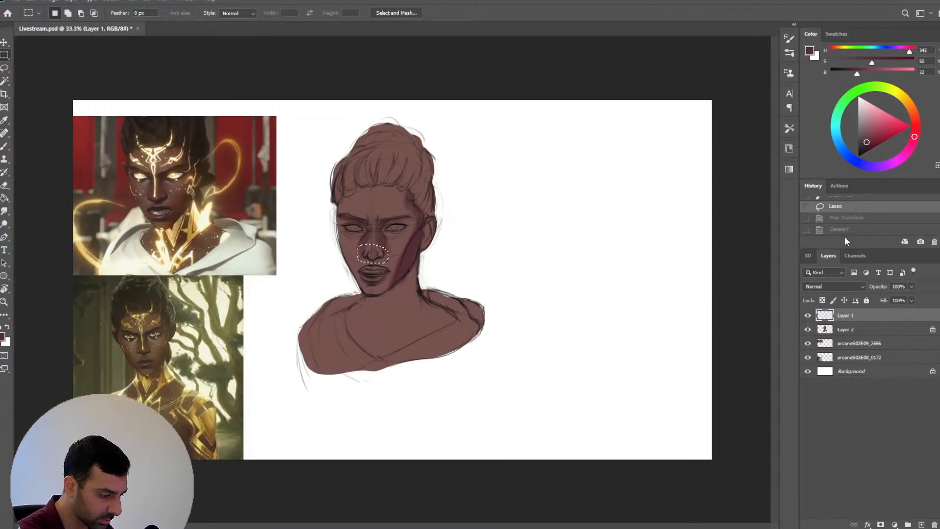
left_click(846, 235)
key("ctrl+plus")
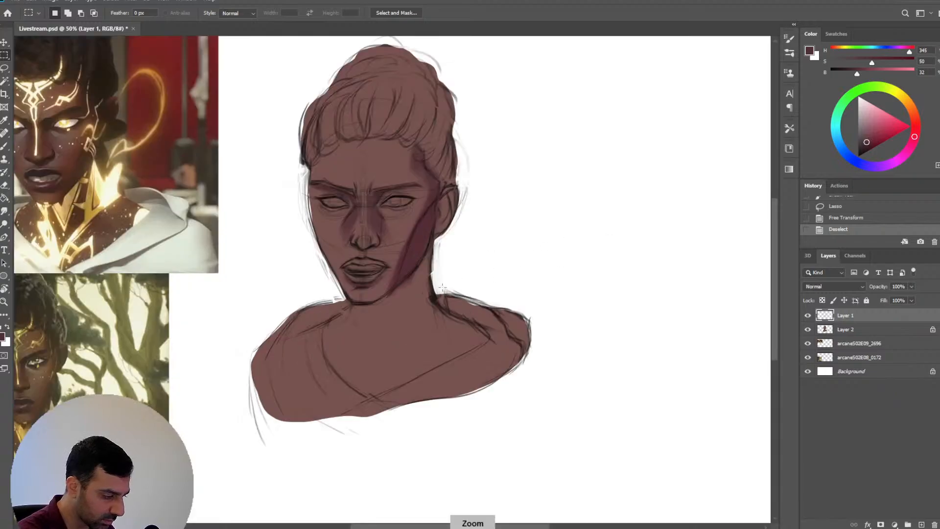
key("ctrl+plus")
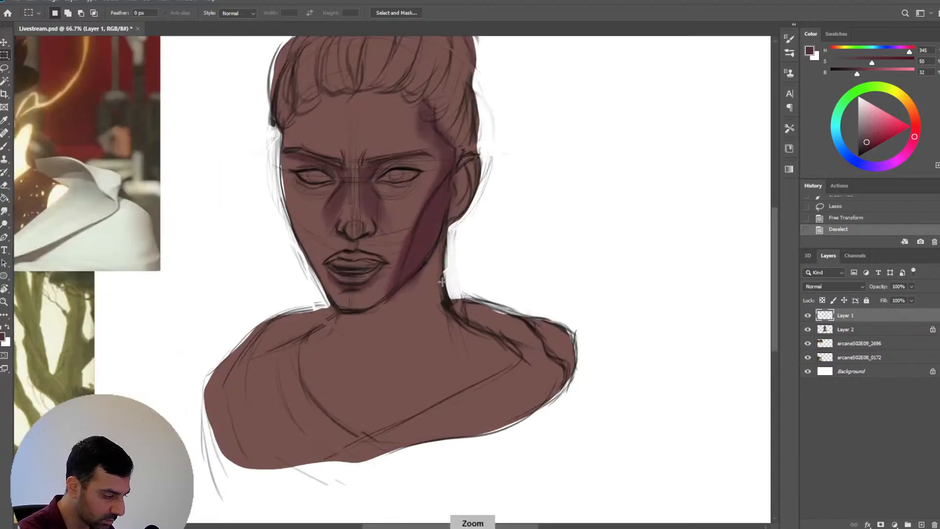
left_click(847, 207)
Rotate the selected nose lines by about -2.46 degrees with Free Transform
key("v")
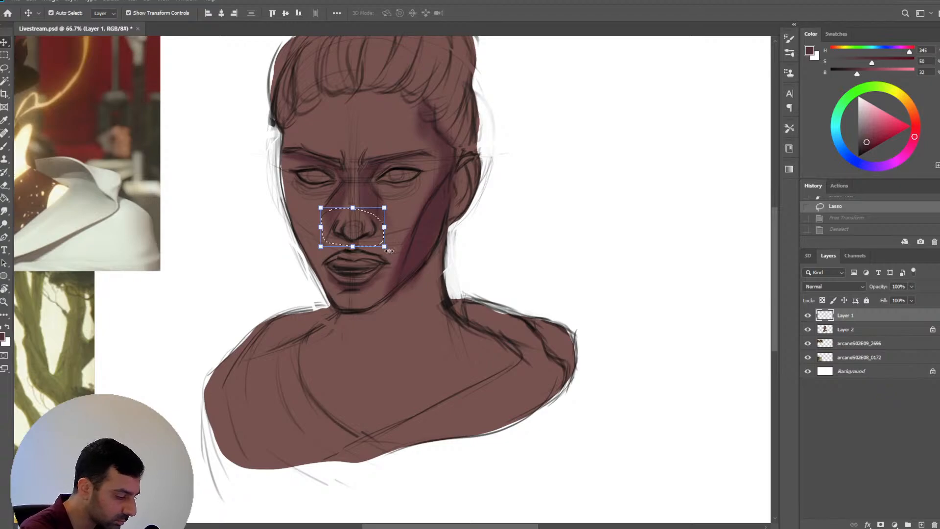
left_click_drag(394, 252, 390, 226)
key("ctrl+z")
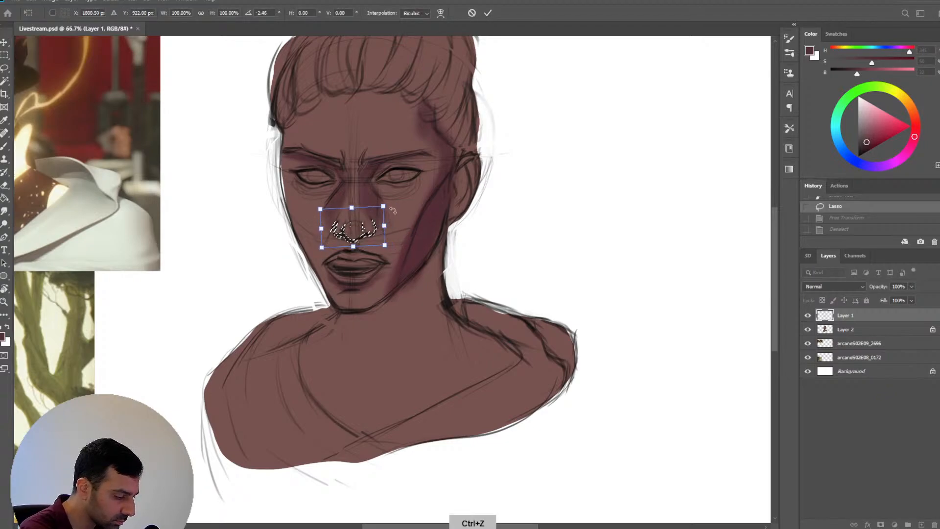
Warp the upper corner of the selected nose lines slightly inward, apply the transform and deselect
left_click(441, 13)
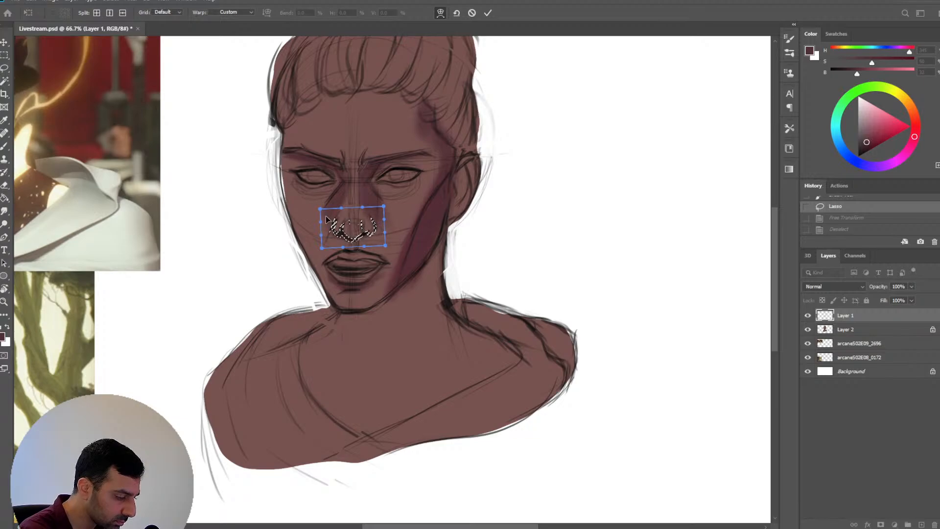
left_click_drag(327, 218, 332, 217)
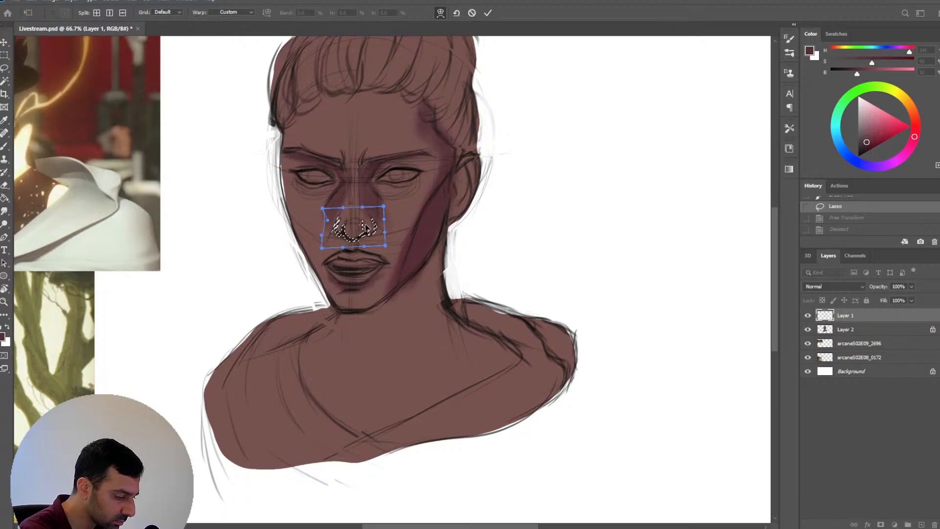
key("ctrl+z")
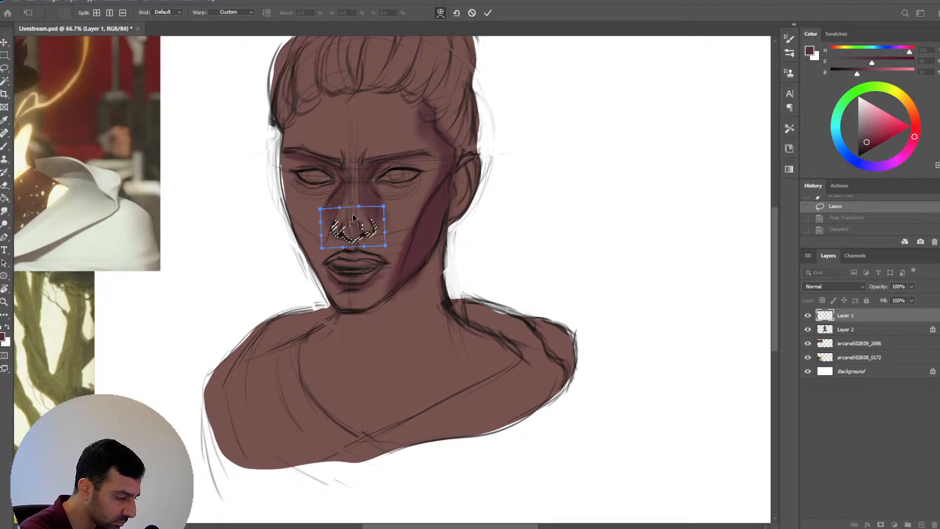
left_click_drag(322, 209, 326, 209)
left_click(488, 12)
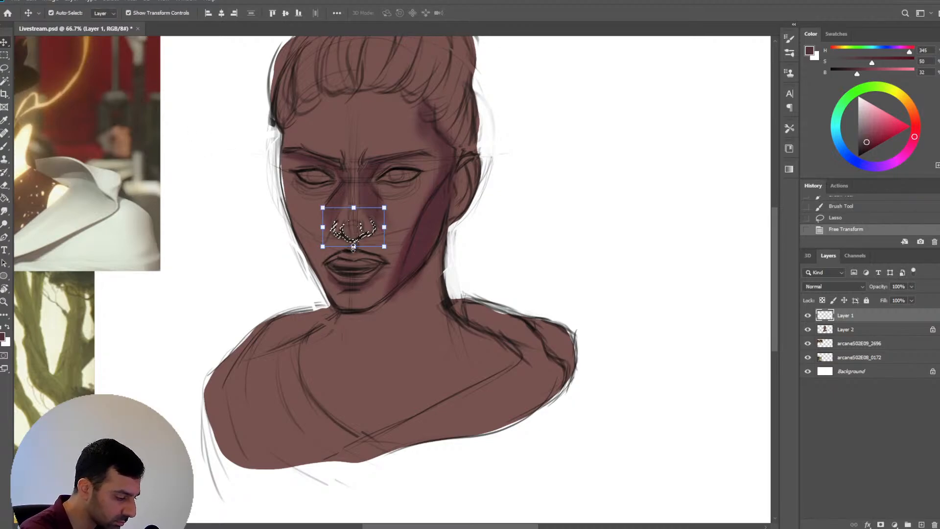
key("m")
key("ctrl+d")
key("ctrl+minus")
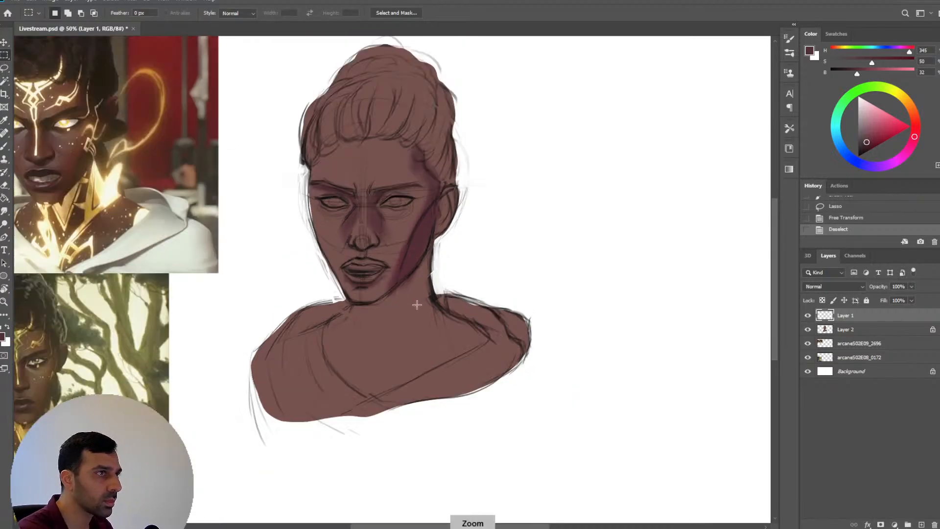
Paint a few short strokes beside the nose on Layer 1 with the Brush tool at 60 px
key("b")
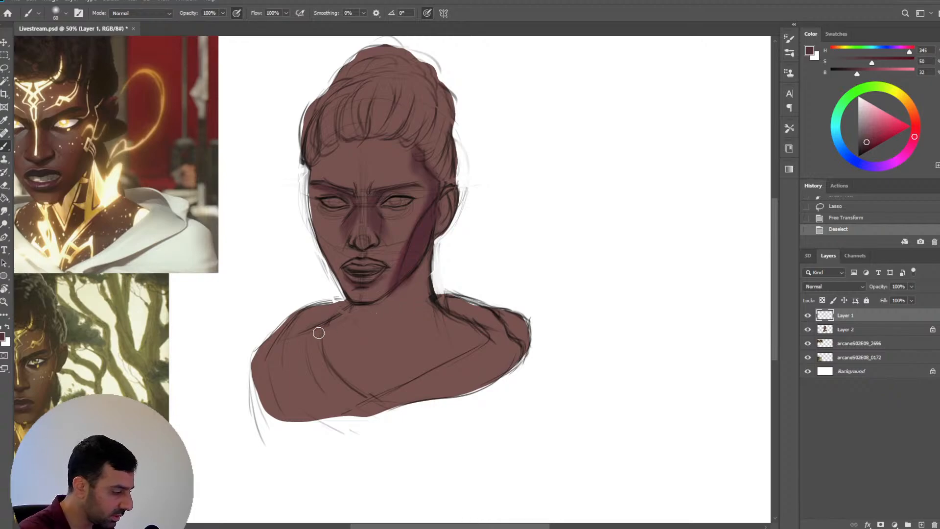
left_click_drag(381, 313, 459, 314)
left_click_drag(463, 235, 459, 236)
left_click_drag(461, 230, 460, 237)
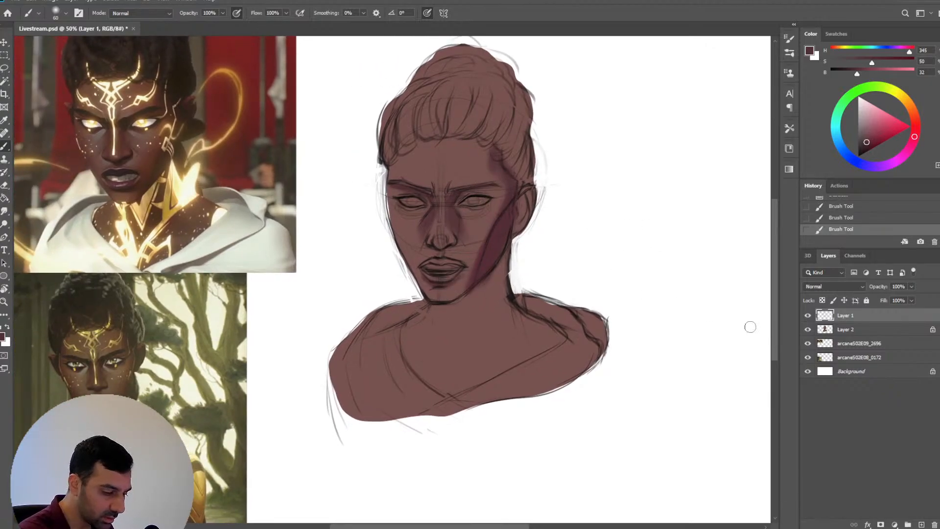
Shade around the sides and underside of the nose on Layer 2 with the dark plum brush, varying its size
left_click(852, 330)
key("bracketleft")
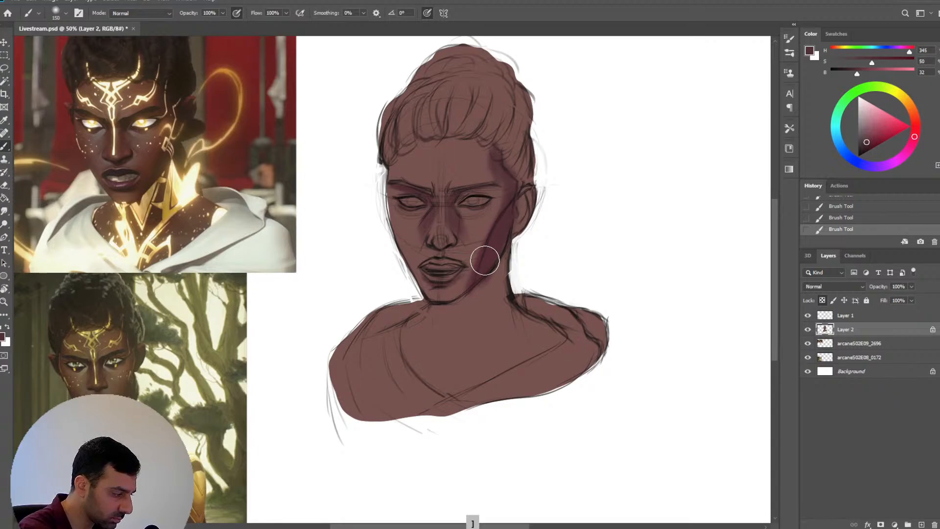
key("bracketright")
key("bracketright")
key("bracketright")
key("bracketleft")
key("bracketleft")
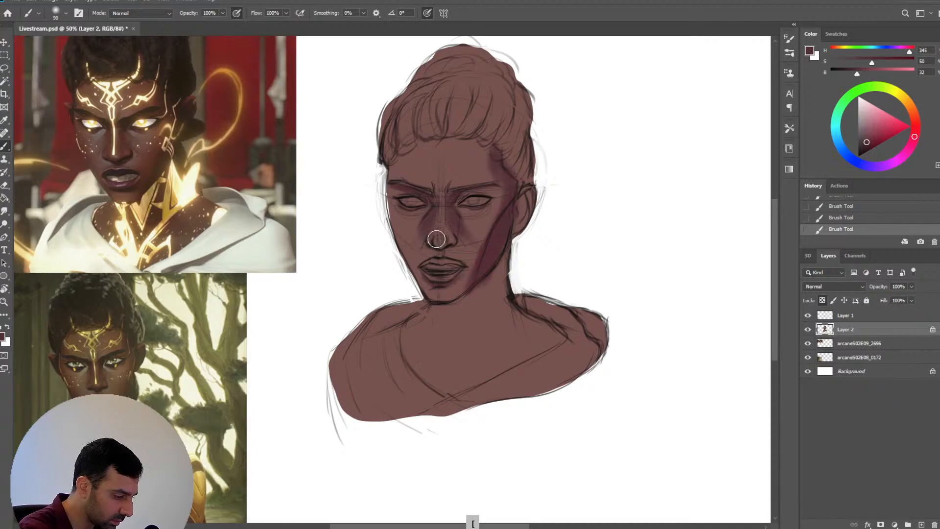
key("bracketright")
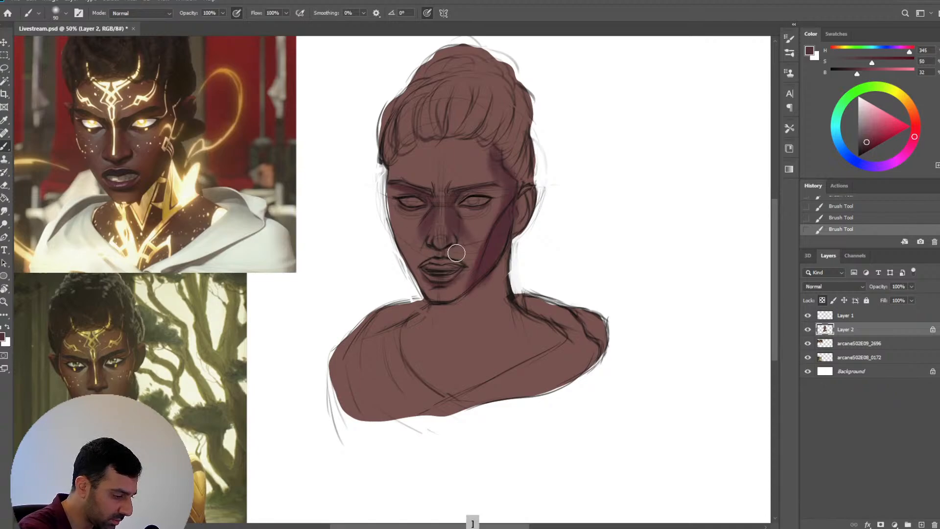
key("bracketleft")
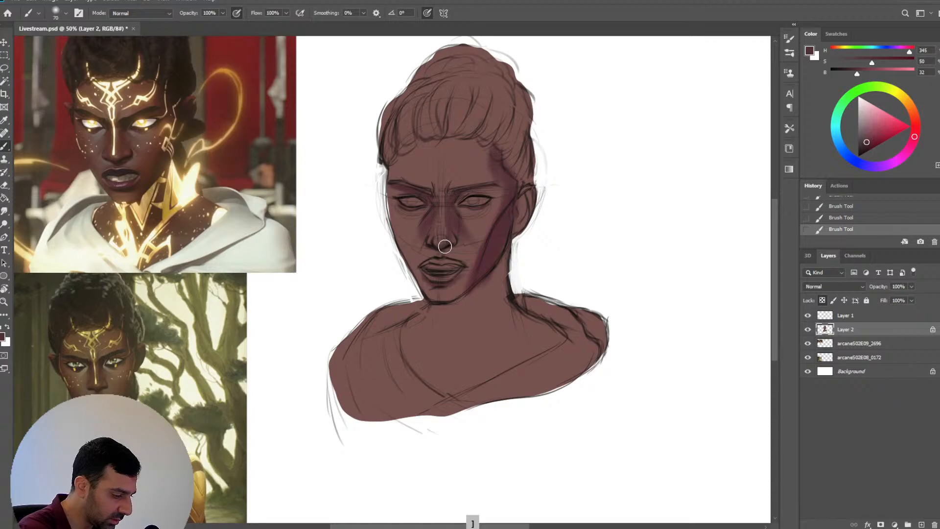
Shade the lips with a 50 px brush and paint a shadow along the underside of the jaw with a larger one
key("bracketleft")
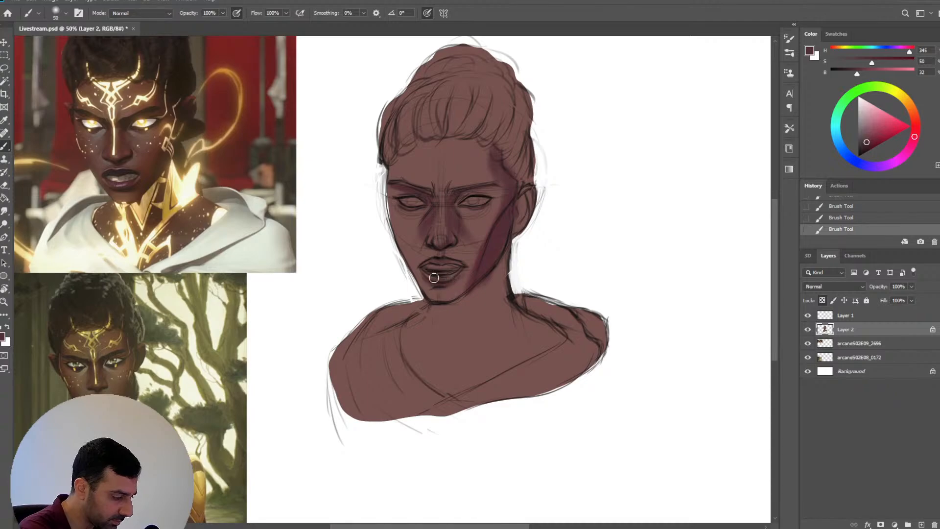
key("bracketright")
key("bracketright")
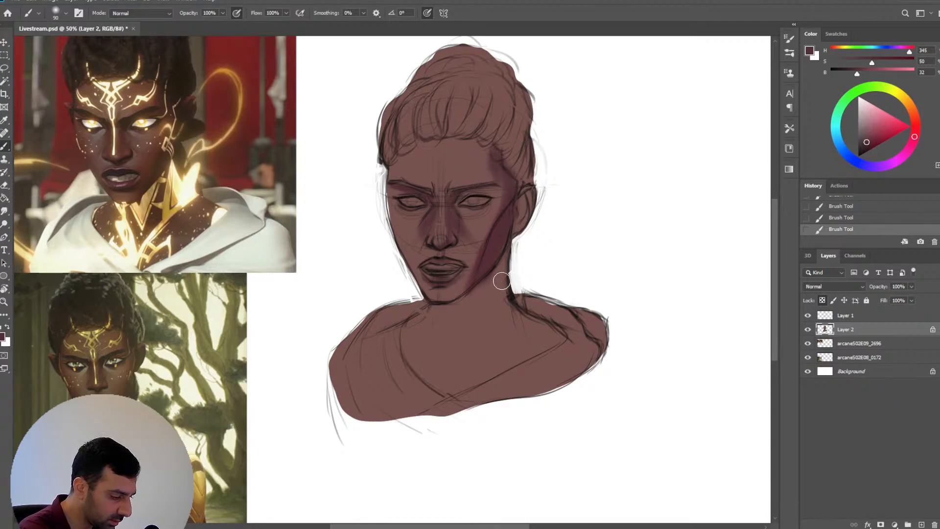
key("bracketleft")
left_click_drag(507, 258, 467, 303)
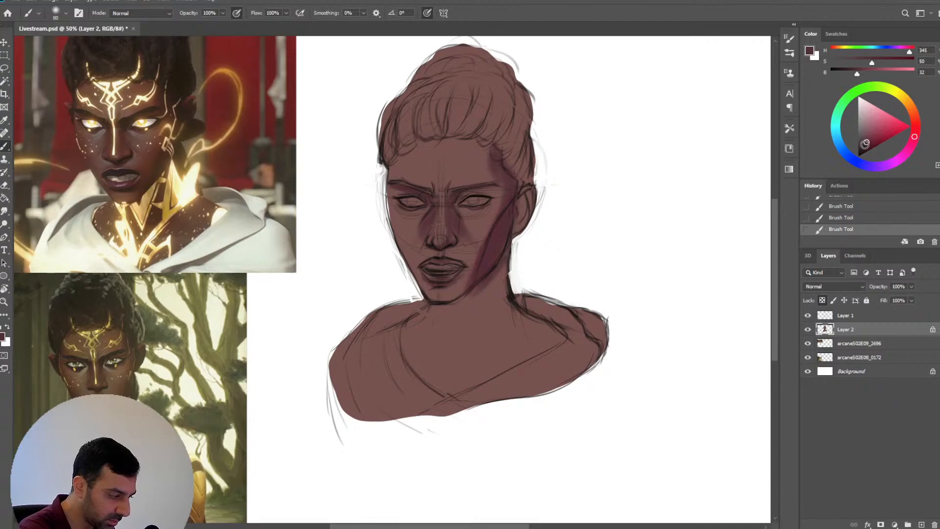
Paint a large soft shadow over the neck with a darker plum (S 46, B 27), enlarging the brush to 500 px
key("bracketright")
key("bracketright")
key("bracketright")
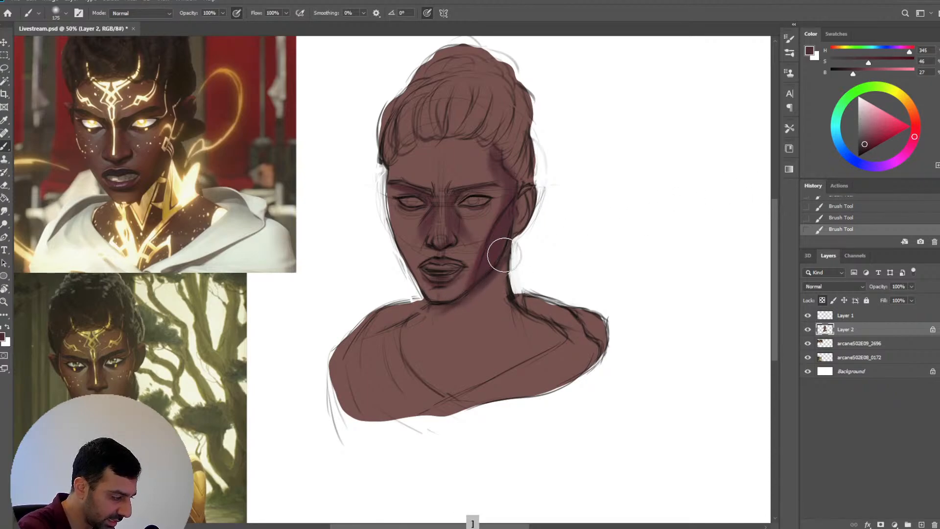
key("bracketright")
key("bracketright")
key("bracketright")
key("bracketright")
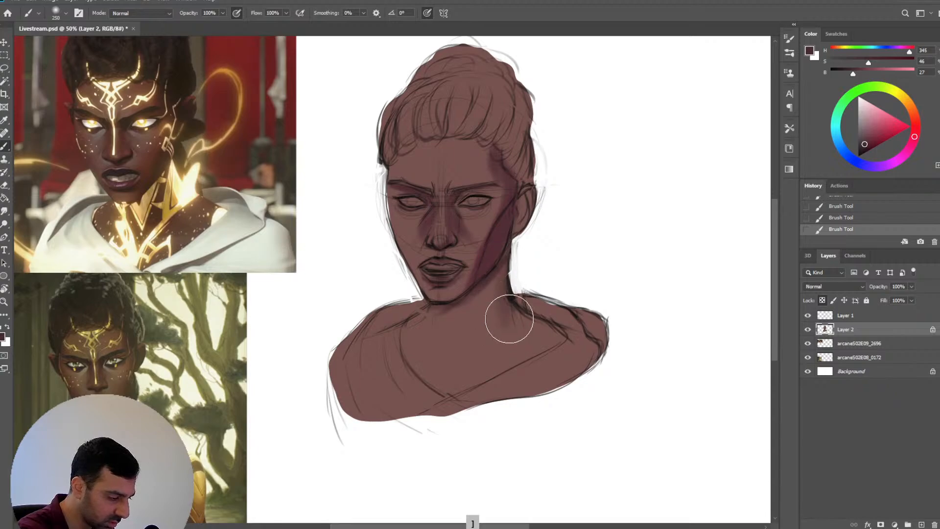
key("bracketright")
key("bracketright")
mouse_move(486, 329)
left_mouse_down()
mouse_move(479, 338)
mouse_move(461, 307)
left_mouse_up()
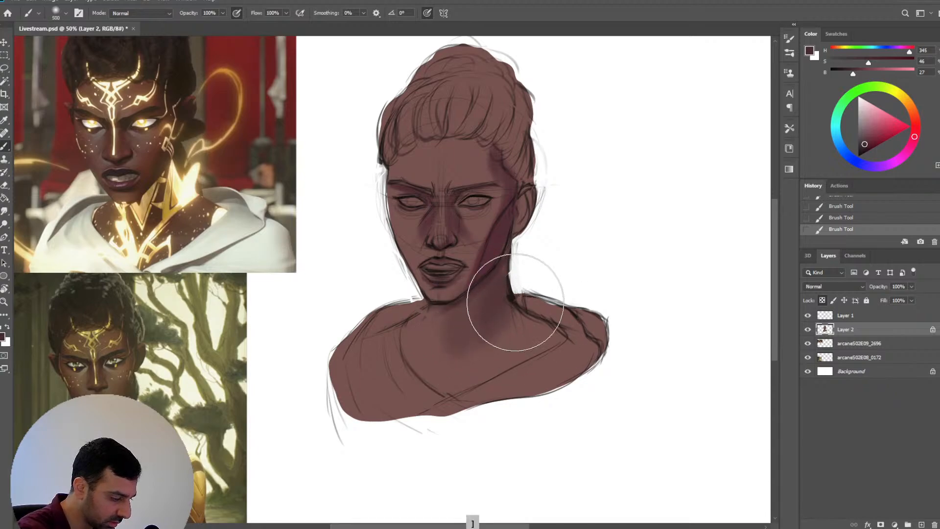
key("bracketright")
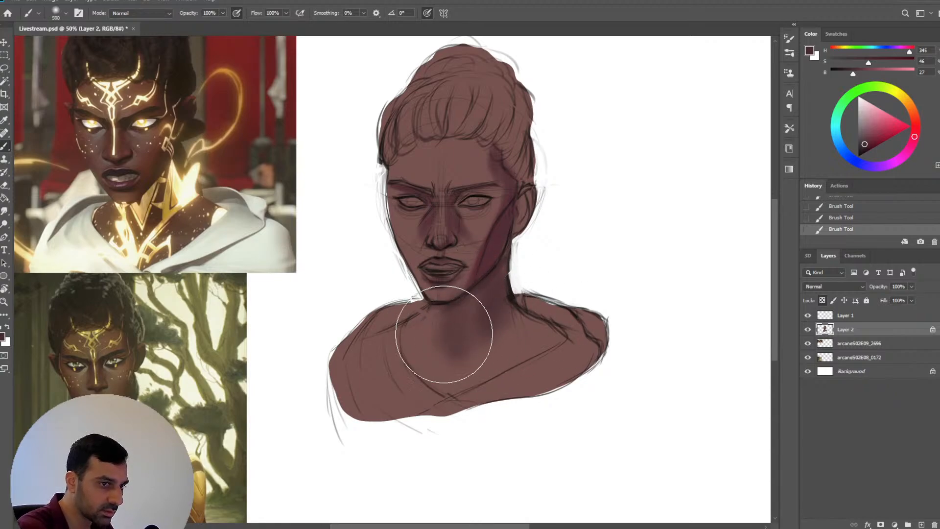
mouse_move(444, 331)
left_mouse_down()
mouse_move(489, 336)
mouse_move(448, 325)
mouse_move(497, 331)
mouse_move(441, 332)
mouse_move(453, 325)
mouse_move(446, 320)
mouse_move(491, 319)
mouse_move(525, 282)
mouse_move(476, 321)
mouse_move(418, 309)
mouse_move(474, 340)
left_mouse_up()
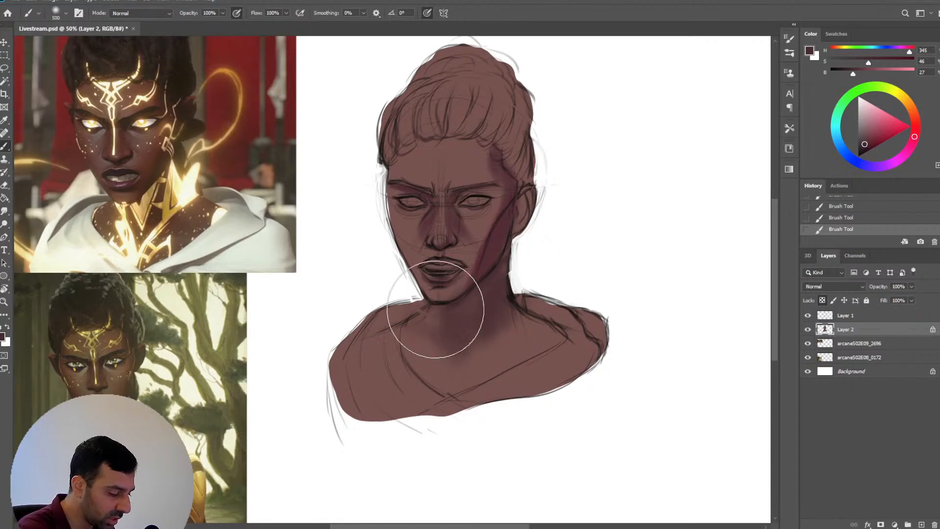
Blend the neck shadow's edges into the skin by alternating sampled skin and shadow tones with a progressively smaller brush
left_click(431, 343, "alt")
key("bracketleft")
mouse_move(446, 304)
left_mouse_down()
mouse_move(443, 352)
mouse_move(425, 345)
mouse_move(498, 363)
mouse_move(507, 347)
mouse_move(459, 348)
mouse_move(501, 333)
mouse_move(439, 307)
mouse_move(469, 357)
mouse_move(481, 358)
mouse_move(464, 281)
mouse_move(440, 377)
left_mouse_up()
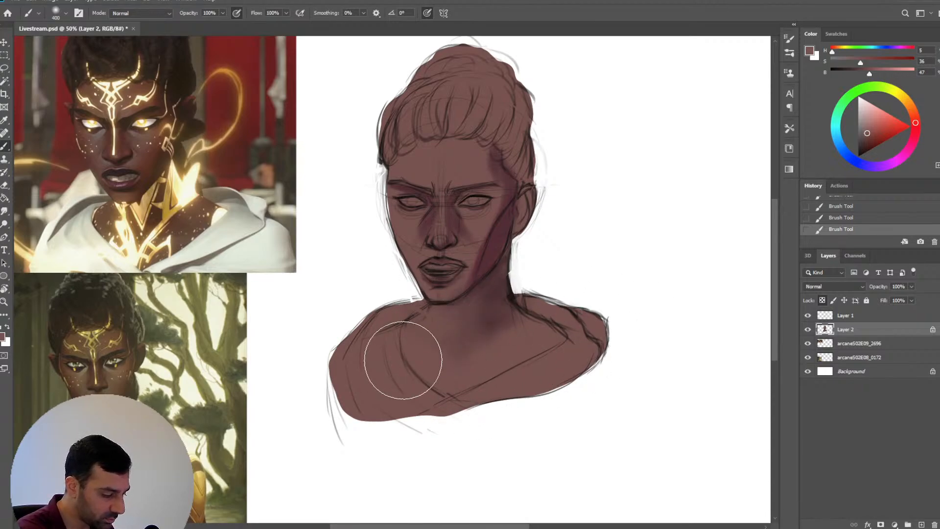
left_click(512, 289, "alt")
key("bracketleft")
mouse_move(501, 270)
left_mouse_down()
mouse_move(490, 321)
mouse_move(524, 244)
mouse_move(559, 309)
mouse_move(541, 282)
mouse_move(533, 333)
mouse_move(471, 316)
mouse_move(526, 324)
mouse_move(492, 343)
left_mouse_up()
key("bracketleft")
left_click(423, 354, "alt")
mouse_move(425, 352)
left_mouse_down()
mouse_move(505, 361)
mouse_move(437, 344)
mouse_move(478, 337)
mouse_move(494, 314)
mouse_move(500, 329)
mouse_move(521, 302)
left_mouse_up()
Extend the shadow from the neck onto the upper chest using a sampled shadow tone and a 400 to 500 px brush
left_click(509, 288, "alt")
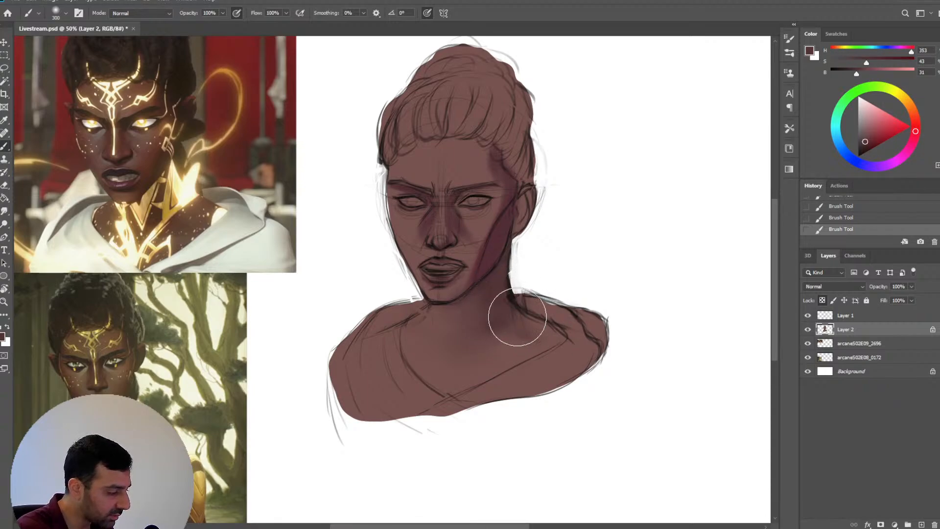
key("bracketright")
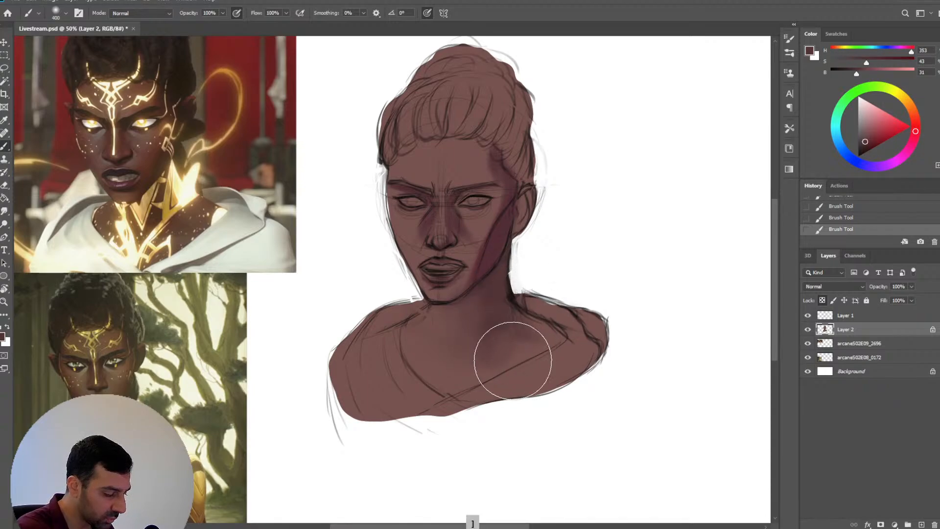
mouse_move(531, 357)
left_mouse_down()
mouse_move(574, 326)
mouse_move(532, 325)
mouse_move(507, 353)
mouse_move(521, 331)
left_mouse_up()
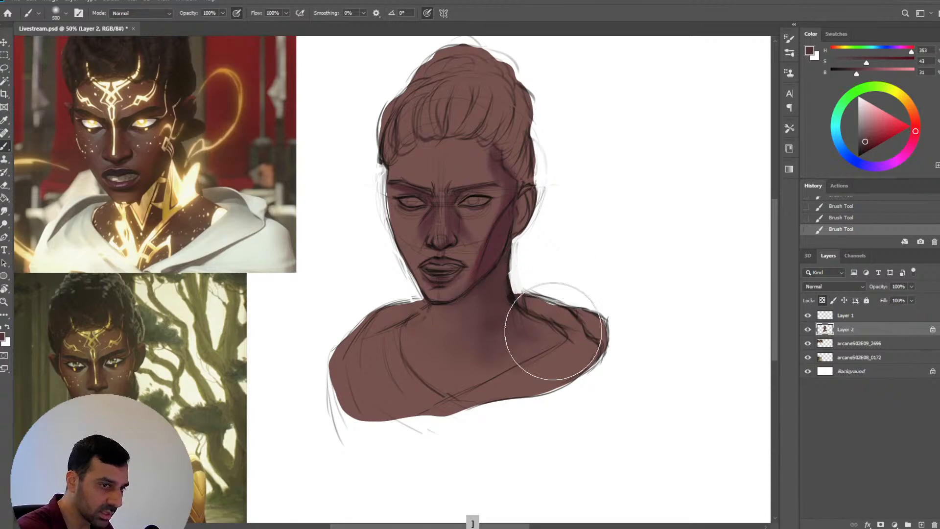
key("bracketright")
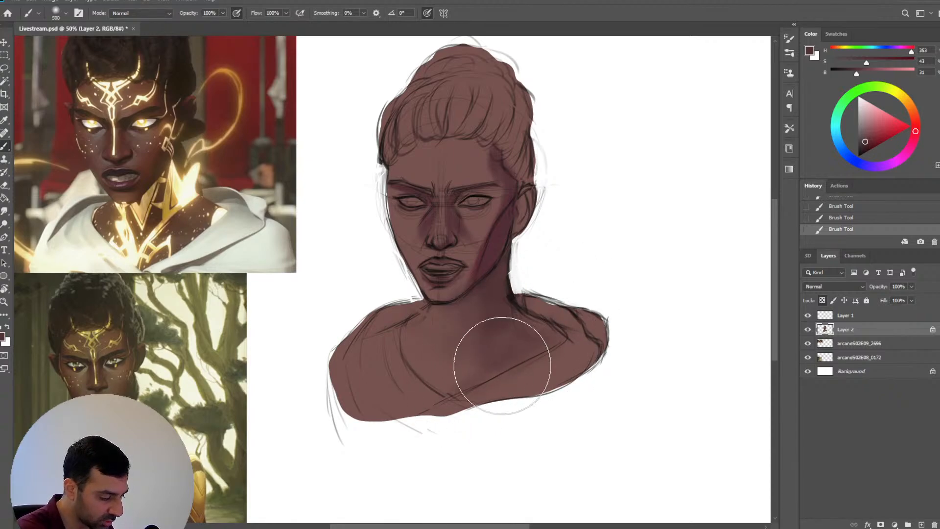
key("bracketleft")
key("bracketleft")
key("bracketleft")
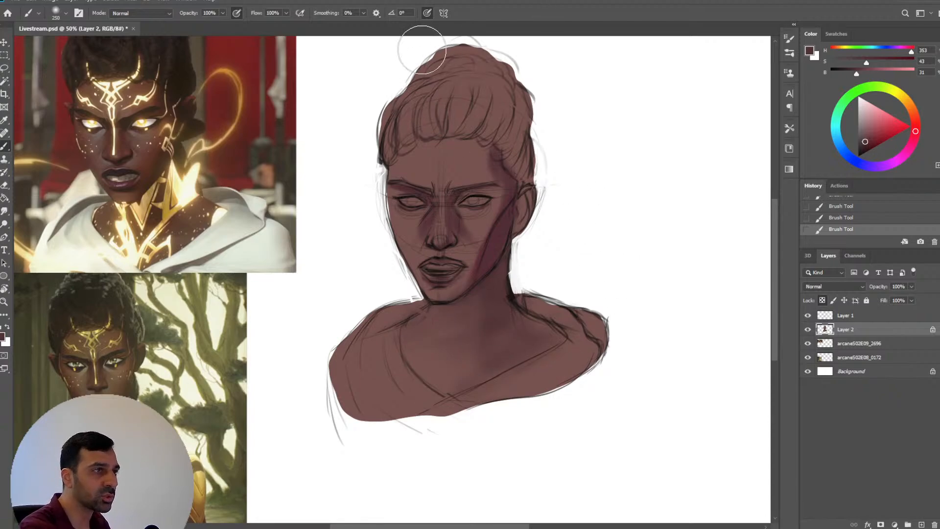
Pick a darker brown (H 356, S 30, B 21) and start blocking in the hair above the hairline on Layer 2
key("bracketleft")
key("bracketleft")
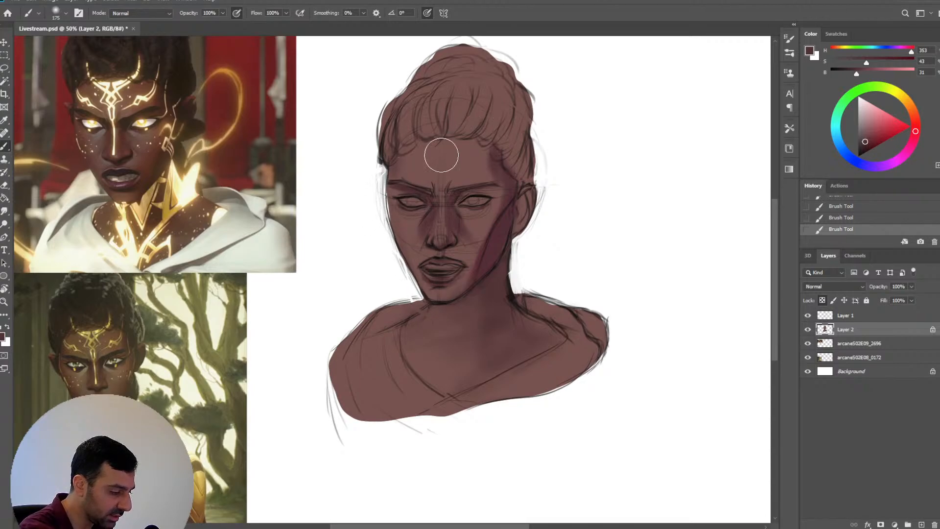
key("bracketleft")
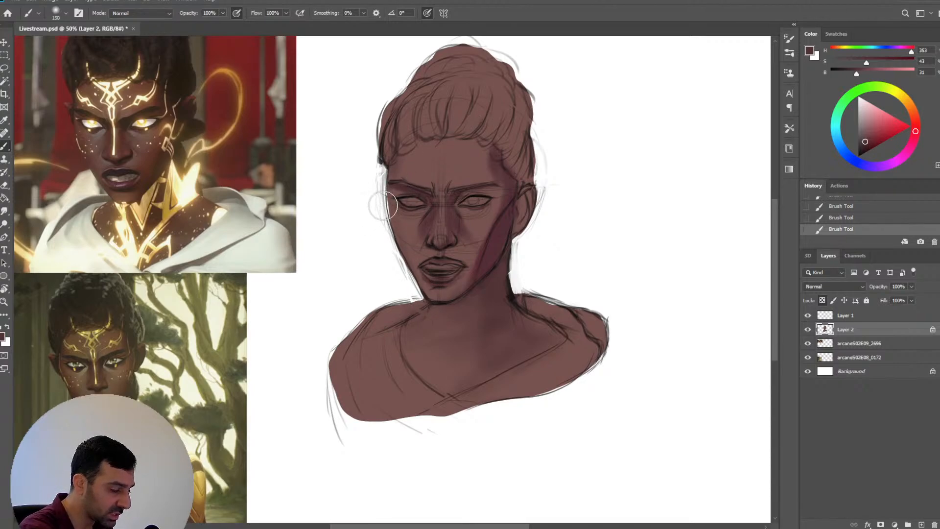
key("bracketright")
key("bracketright")
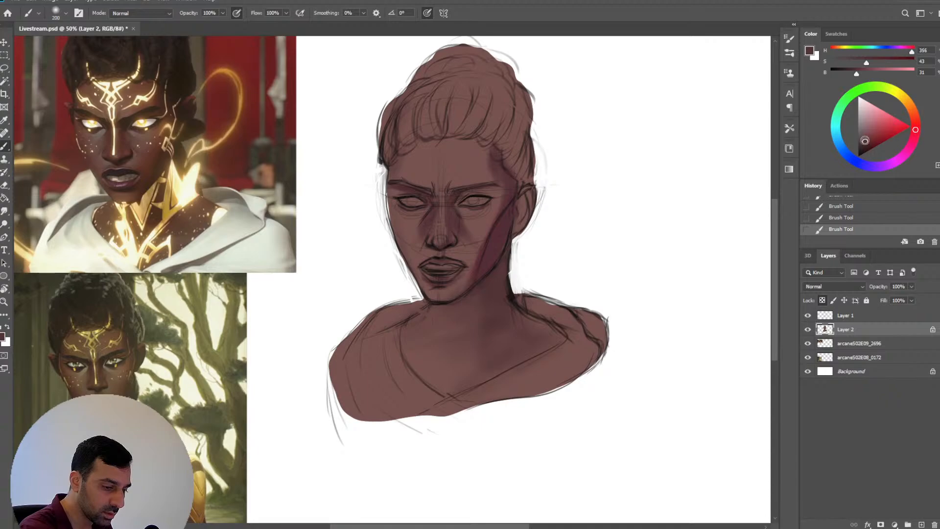
left_click_drag(865, 141, 862, 146)
key("bracketright")
mouse_move(389, 143)
left_mouse_down()
mouse_move(407, 90)
mouse_move(386, 142)
mouse_move(433, 82)
mouse_move(423, 81)
mouse_move(413, 130)
mouse_move(420, 82)
mouse_move(484, 57)
mouse_move(513, 66)
mouse_move(460, 81)
mouse_move(463, 99)
mouse_move(428, 124)
mouse_move(424, 116)
mouse_move(434, 136)
mouse_move(407, 131)
mouse_move(414, 110)
mouse_move(409, 146)
mouse_move(387, 161)
mouse_move(455, 77)
mouse_move(464, 107)
mouse_move(450, 126)
mouse_move(462, 53)
mouse_move(470, 121)
mouse_move(432, 138)
left_mouse_up()
key("bracketright")
key("bracketright")
Fill the rest of the hair with the dark brown down to the ear, adjusting the brush size for the edges
key("bracketleft")
key("bracketleft")
key("bracketleft")
key("bracketleft")
key("bracketright")
key("bracketleft")
key("bracketright")
mouse_move(466, 109)
left_mouse_down()
mouse_move(499, 100)
mouse_move(486, 87)
mouse_move(489, 73)
mouse_move(479, 124)
mouse_move(492, 95)
mouse_move(506, 90)
mouse_move(508, 115)
mouse_move(504, 78)
mouse_move(513, 83)
mouse_move(505, 145)
mouse_move(518, 99)
mouse_move(518, 128)
mouse_move(506, 163)
mouse_move(527, 159)
mouse_move(520, 178)
mouse_move(542, 173)
mouse_move(527, 180)
mouse_move(516, 239)
mouse_move(532, 197)
left_mouse_up()
key("bracketleft")
key("bracketleft")
key("bracketright")
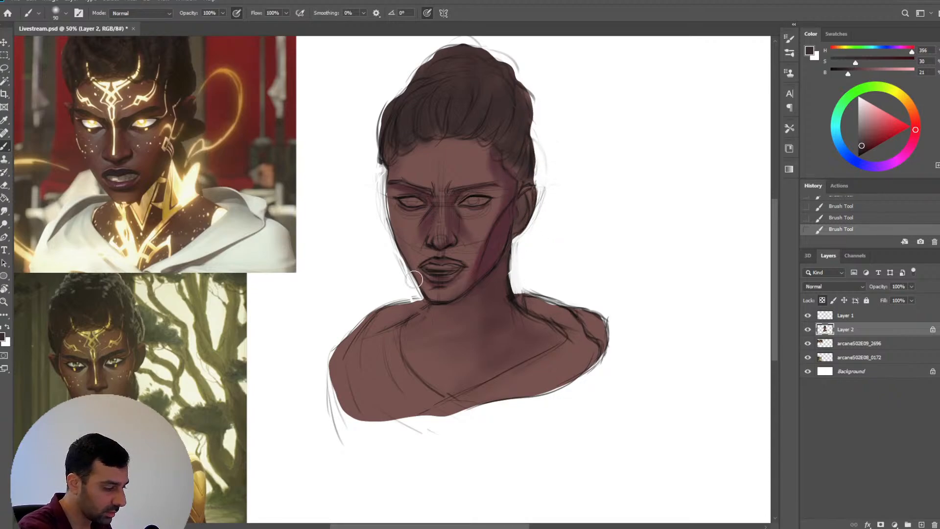
Sample the forehead skin tone, lighten it to H 10, S 41, B 63 and brush soft light onto the forehead at 175 to 250 px
key("alt")
left_click(459, 164, "alt")
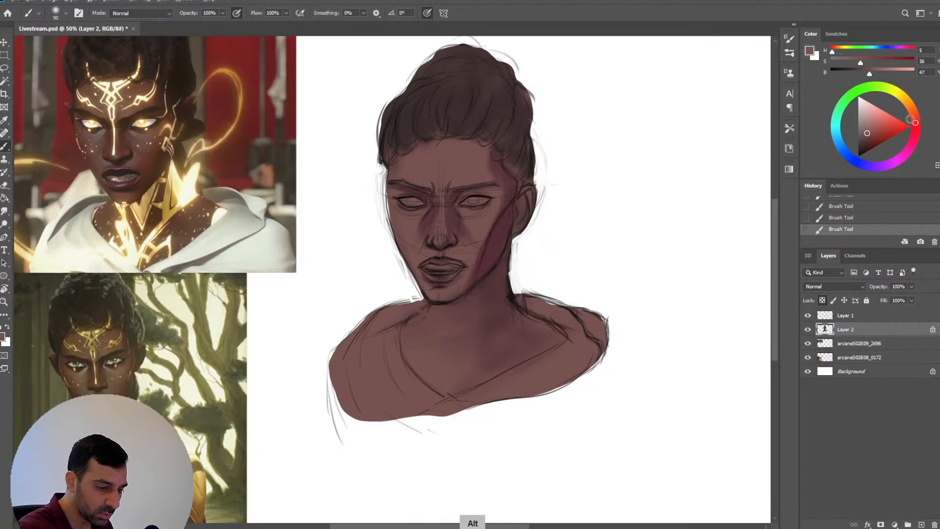
left_click_drag(869, 131, 871, 127)
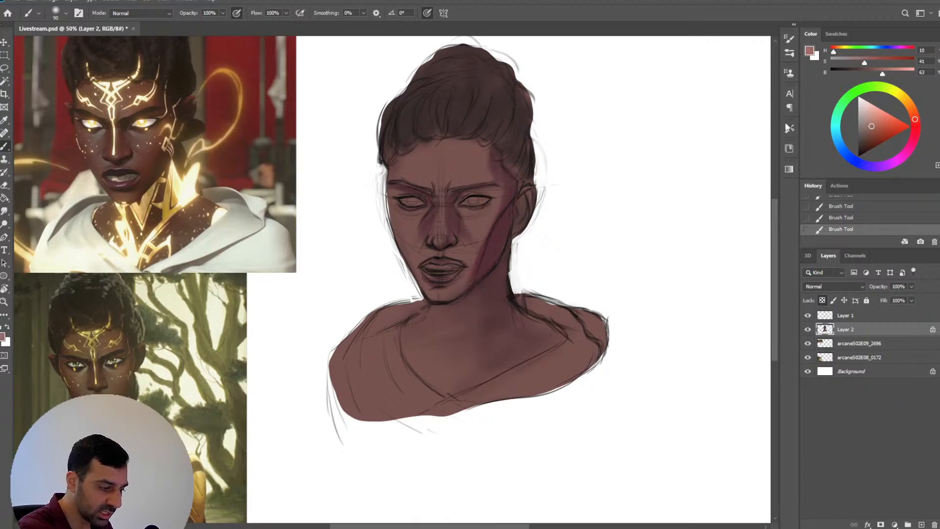
key("bracketright")
key("bracketright")
key("bracketright")
key("bracketright")
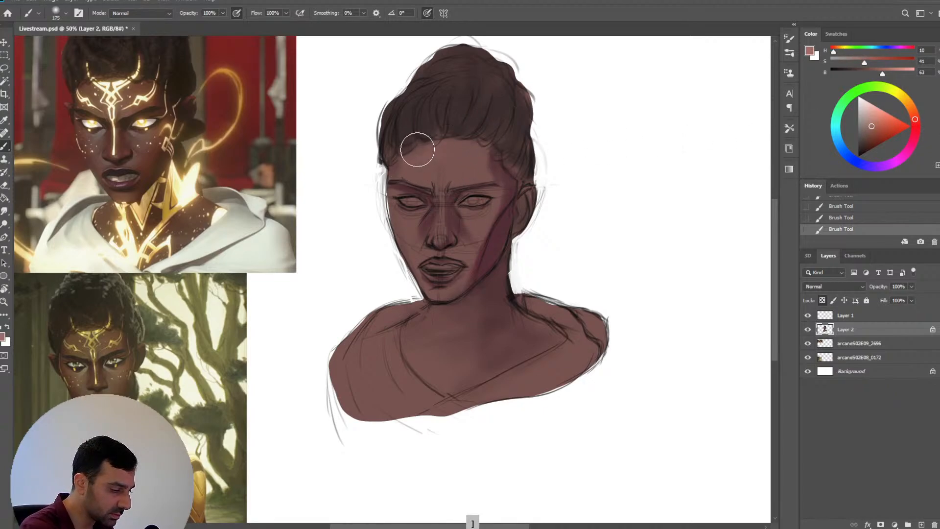
key("bracketright")
key("bracketright")
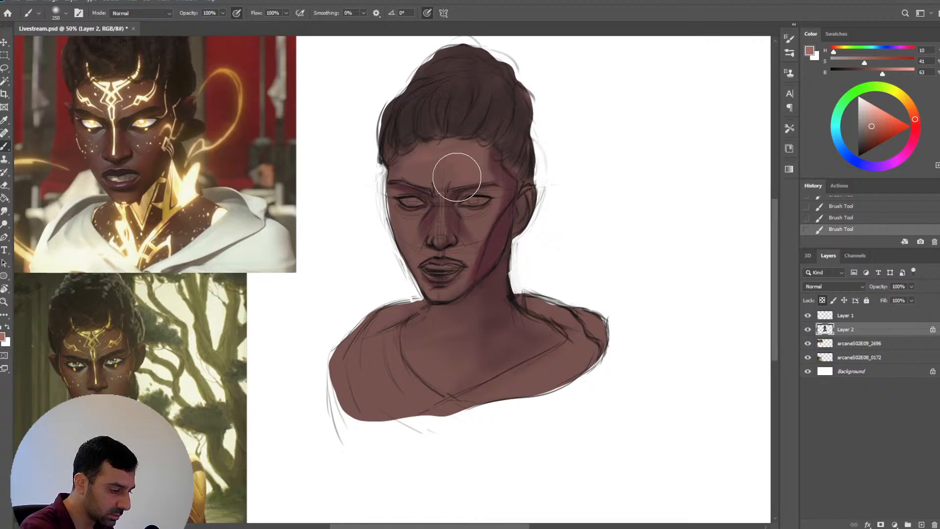
Build up the lighter skin tone across the forehead above the brows, reducing the brush to about 150 px
key("bracketleft")
key("bracketleft")
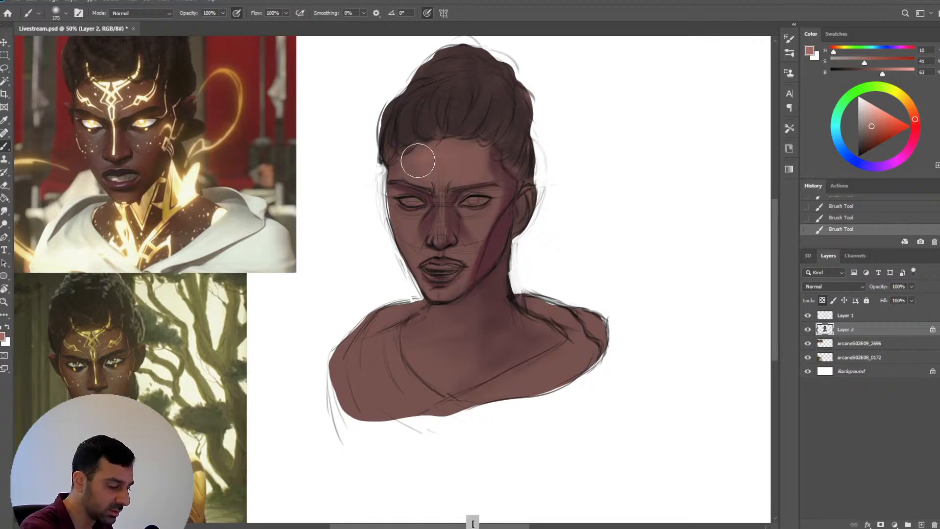
key("bracketleft")
key("bracketleft")
key("bracketleft")
key("bracketleft")
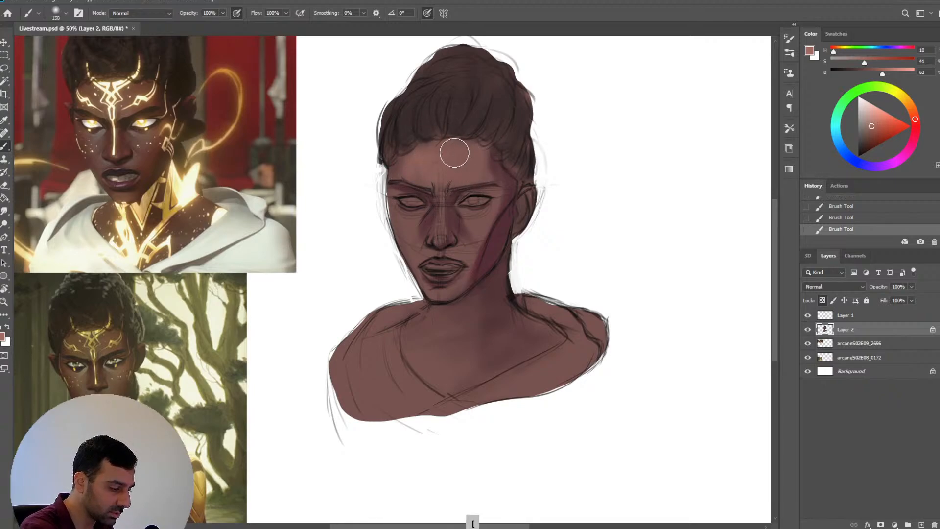
Paint the lighter skin tone between the brows and down the nose bridge with a 60 to 100 px brush
key("bracketleft")
key("bracketleft")
key("bracketleft")
key("bracketleft")
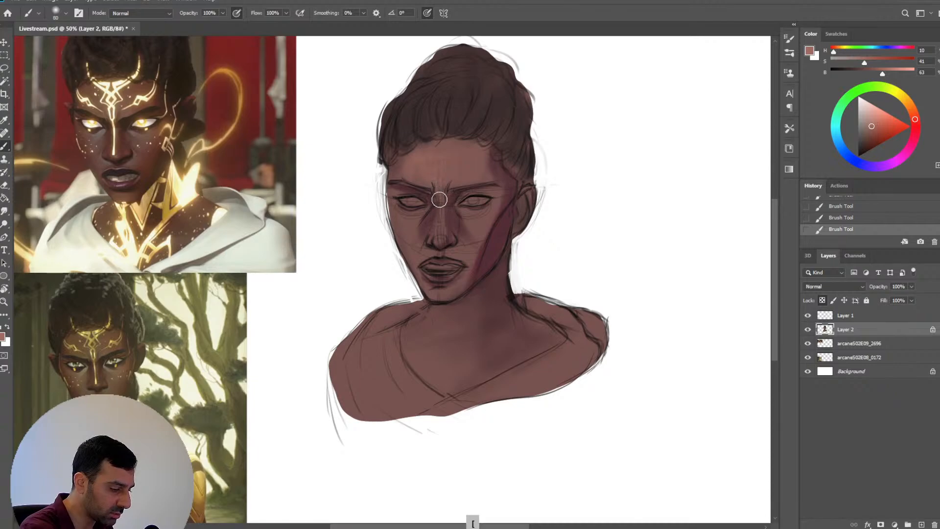
key("bracketright")
key("bracketright")
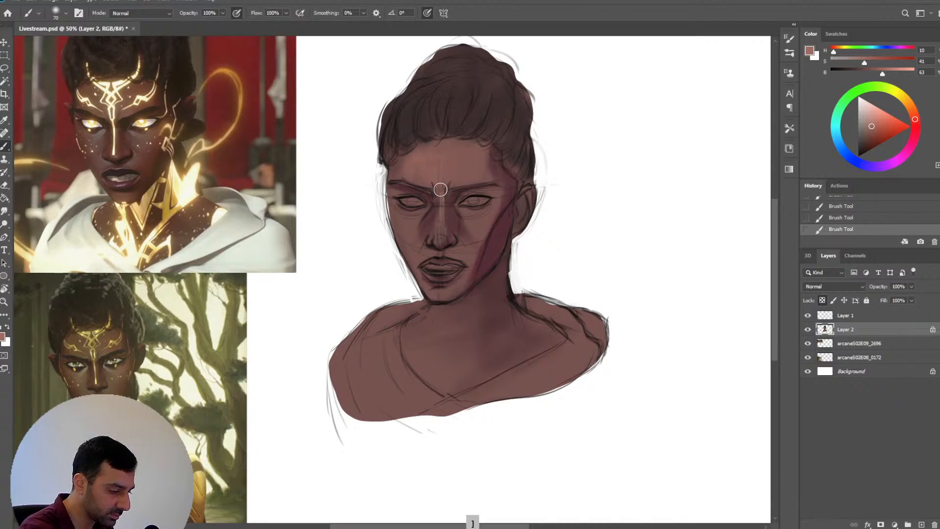
key("bracketleft")
key("bracketright")
key("bracketright")
key("bracketright")
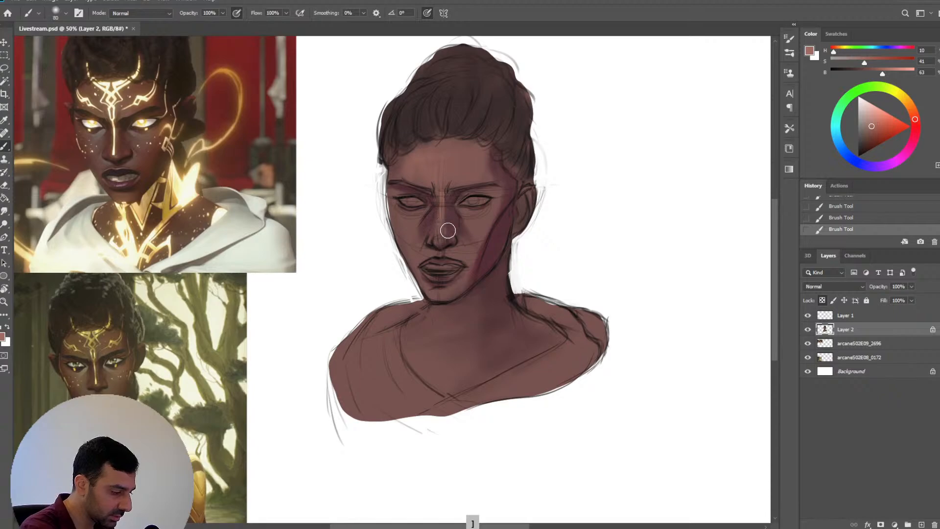
Refine the light on the nose tip and nostril area with the same skin tone, using a brush as small as 50 px
key("bracketleft")
key("bracketleft")
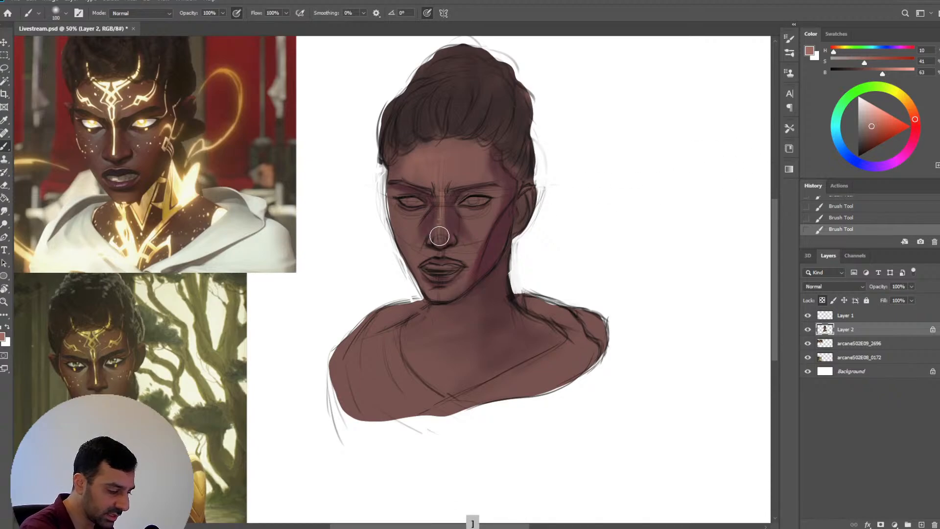
key("bracketleft")
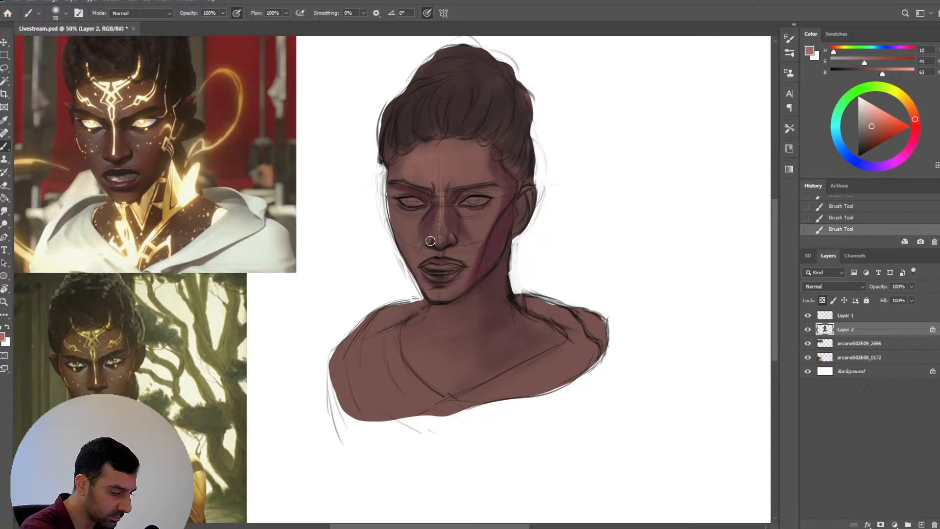
key("bracketright")
key("bracketright")
key("bracketright")
key("bracketright")
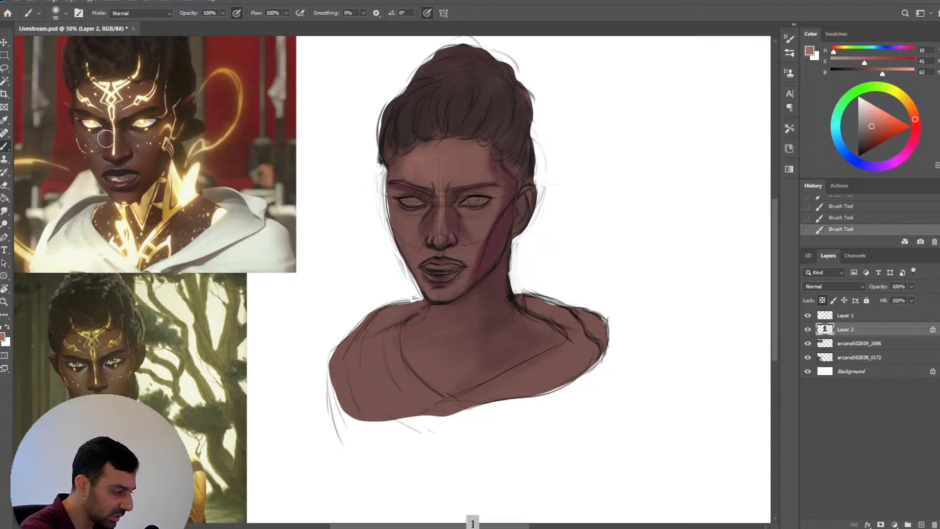
Try a light purple accent (H 291, S 24, B 75) under the inner corner of the right-hand eye and undo the last two strokes
left_click_drag(915, 128, 889, 164)
left_click(868, 117)
key("bracketleft")
key("bracketleft")
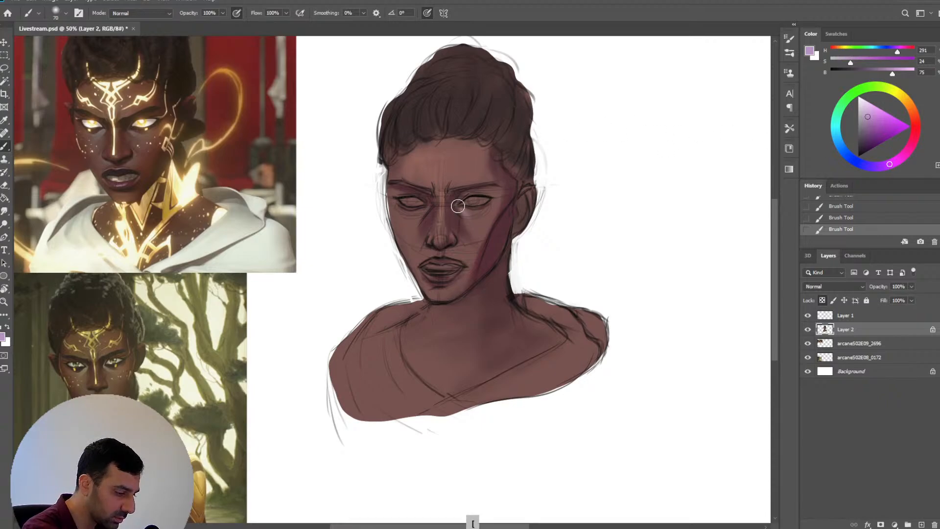
mouse_move(457, 205)
left_mouse_down()
mouse_move(465, 216)
mouse_move(451, 205)
left_mouse_up()
key("bracketright")
key("bracketright")
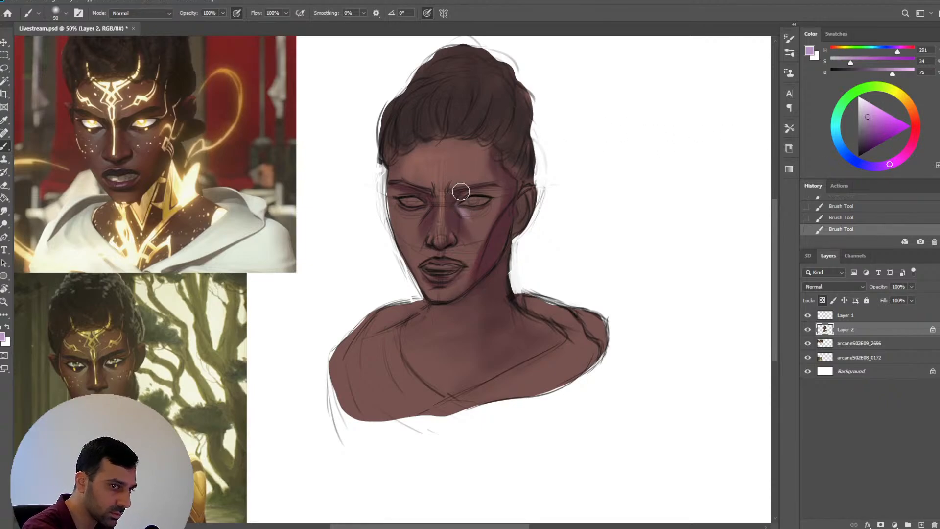
key("bracketright")
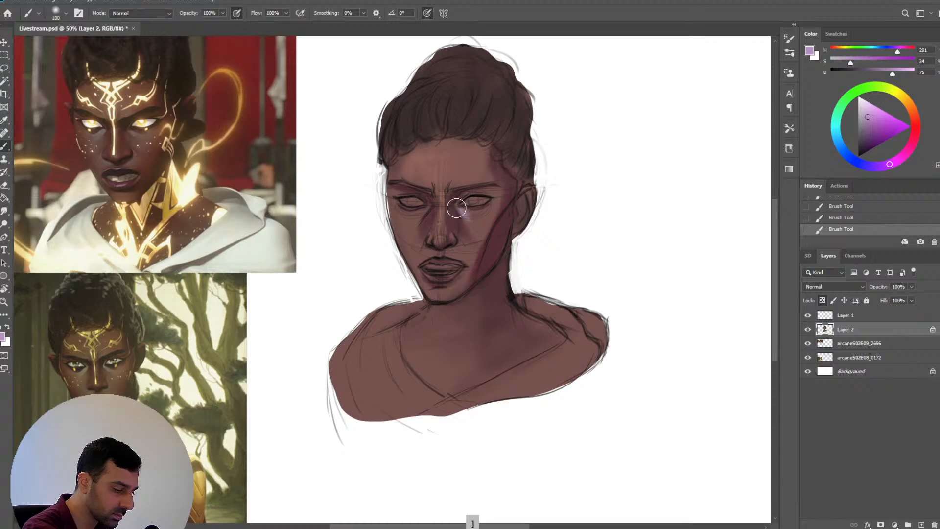
key("ctrl+z")
key("ctrl+z")
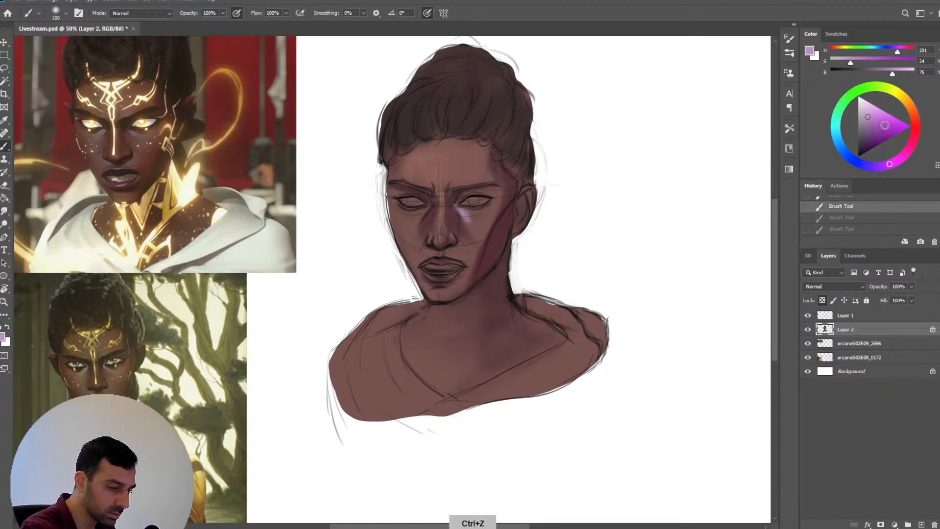
Pick a greyish blue (H 230, S 18, B 64) and paint cool accents beneath the inner corners of both eyes
left_click_drag(884, 125, 865, 122)
left_click_drag(859, 165, 850, 158)
left_click_drag(458, 198, 467, 218)
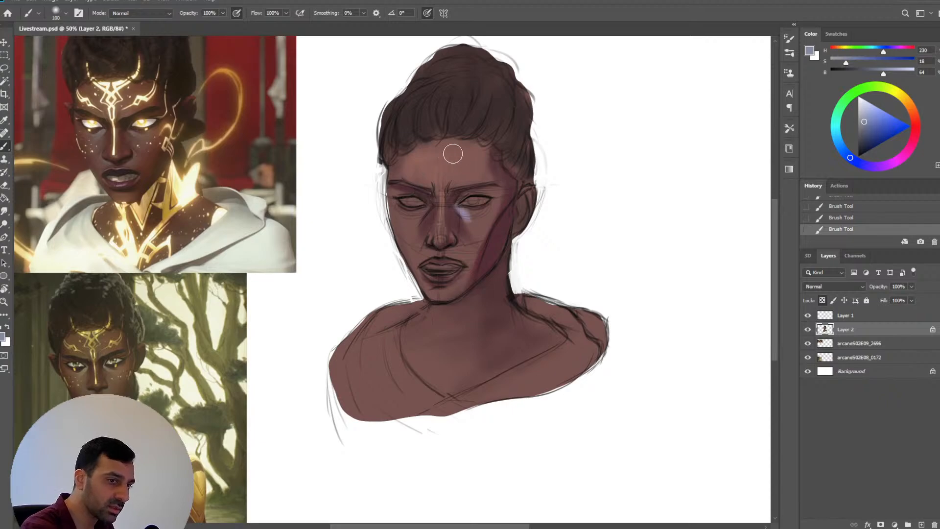
key("bracketright")
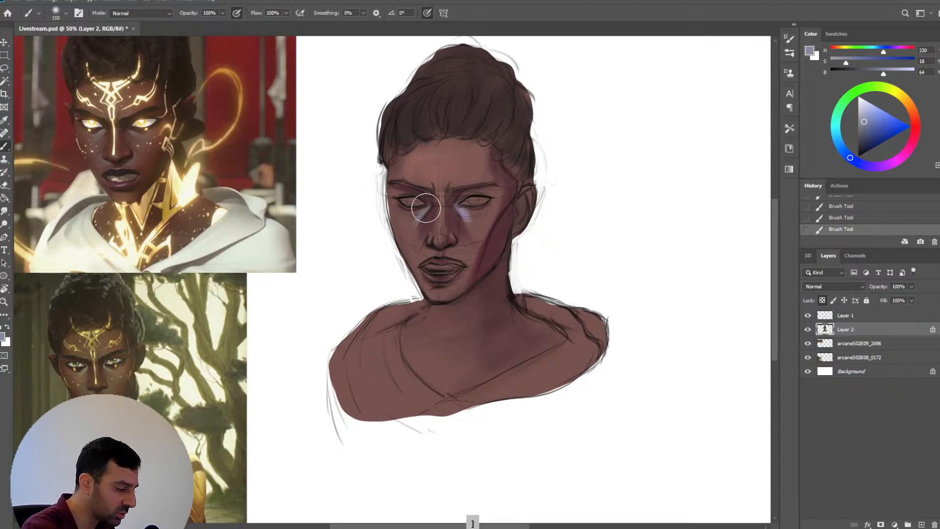
key("bracketright")
key("bracketleft")
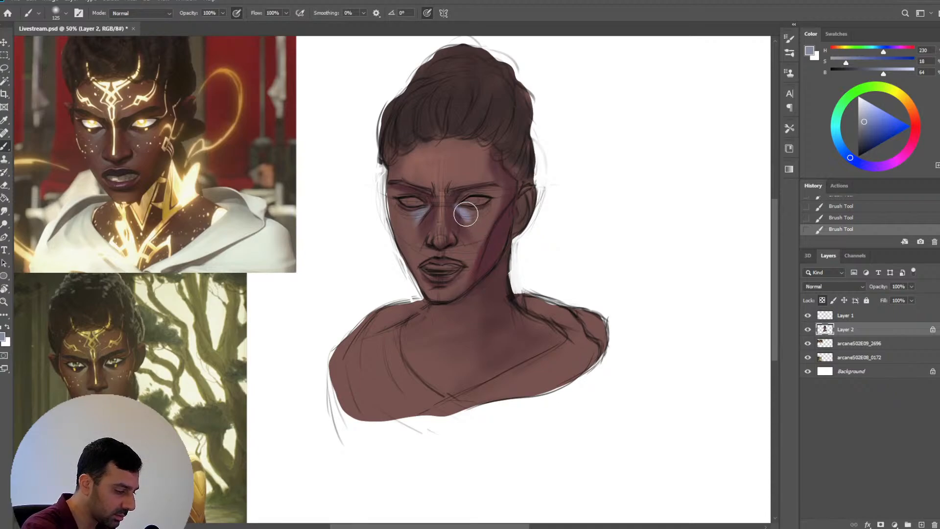
Extend and soften the greyish blue accents under both eyes toward the cheeks, varying the brush between 100 and 175 px
key("bracketright")
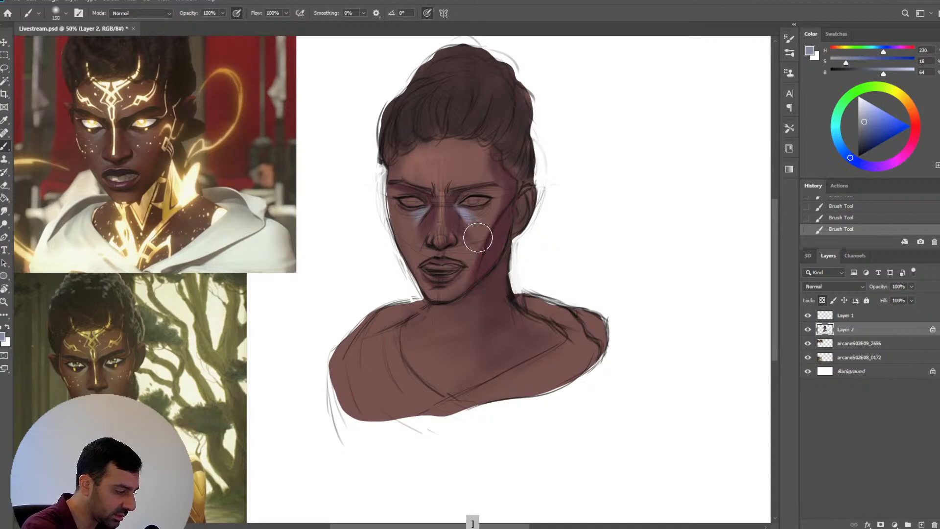
key("bracketright")
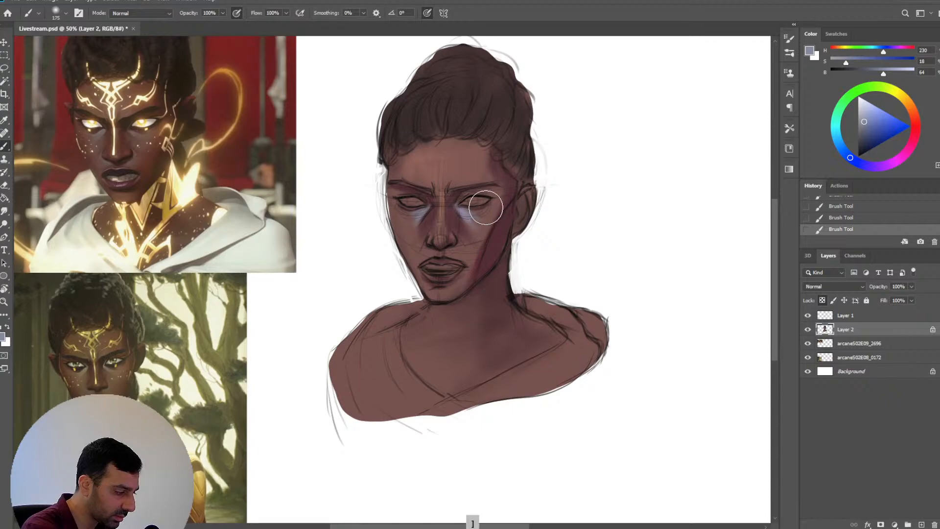
key("bracketleft")
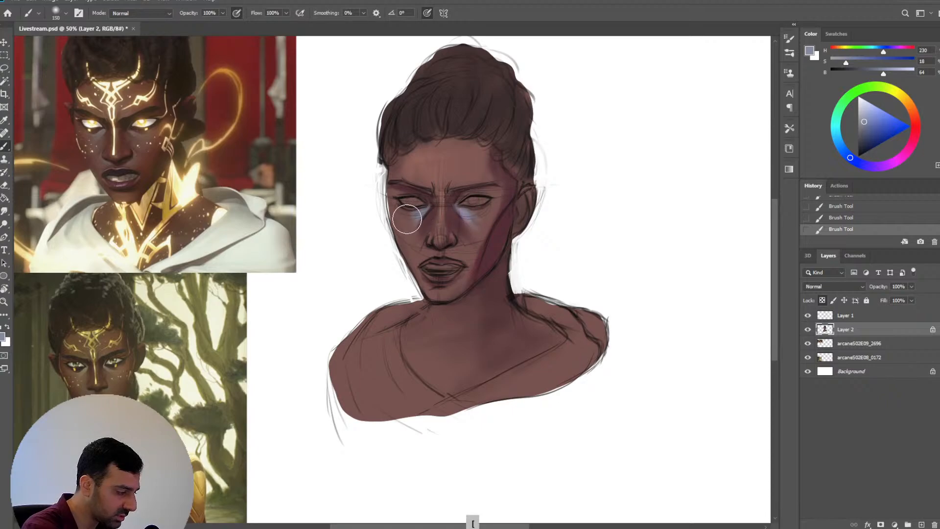
key("bracketleft")
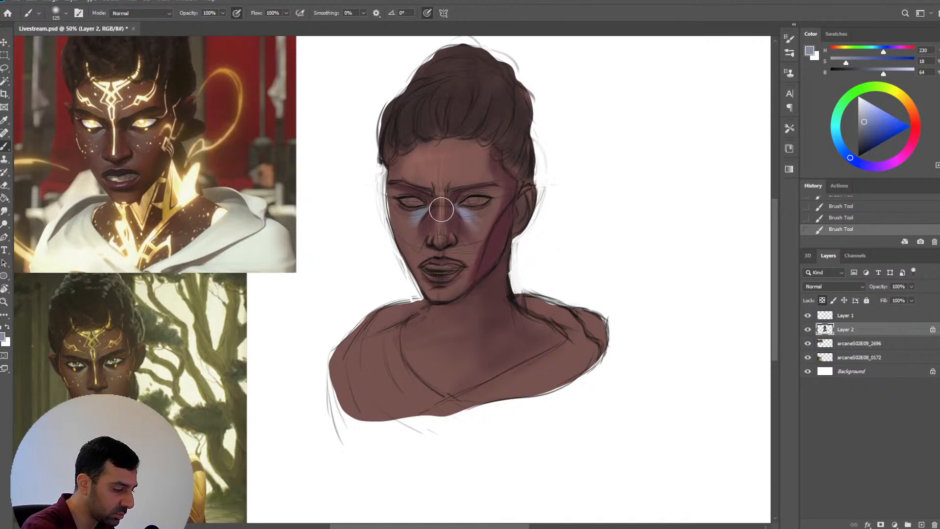
key("bracketleft")
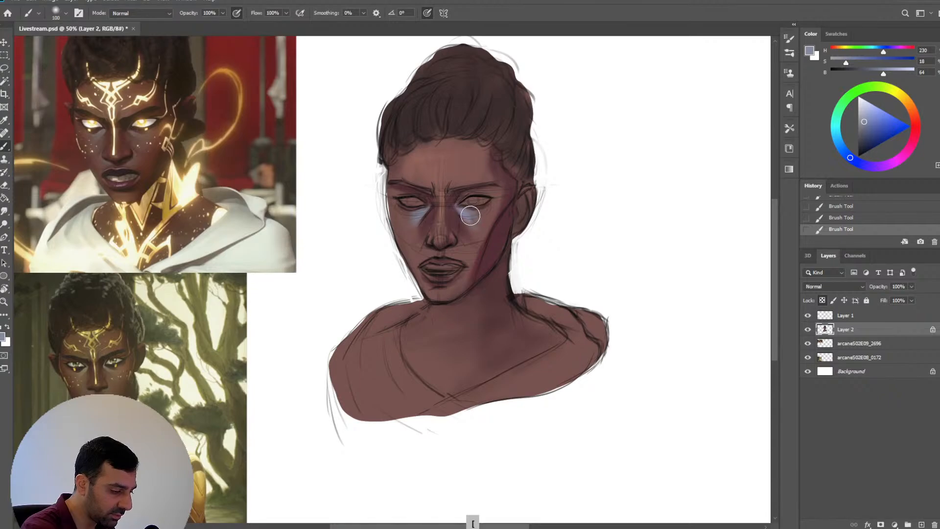
key("bracketleft")
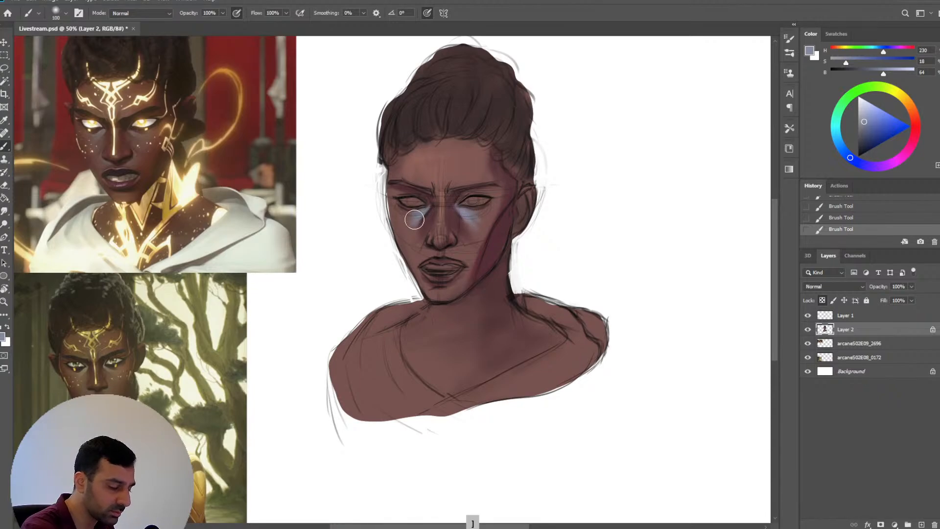
Add the greyish blue above the upper lip and lightly on the chin with a 150 to 200 px brush
key("bracketright")
key("bracketright")
key("bracketright")
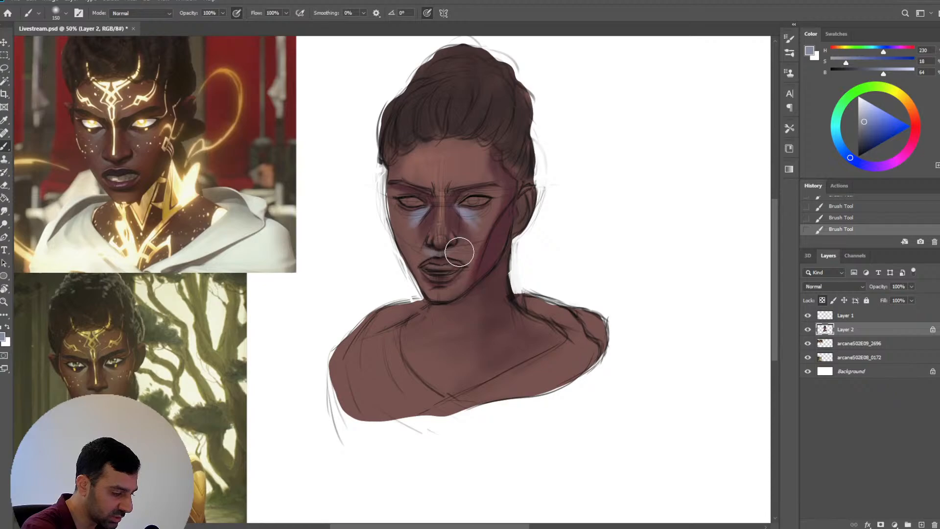
key("bracketright")
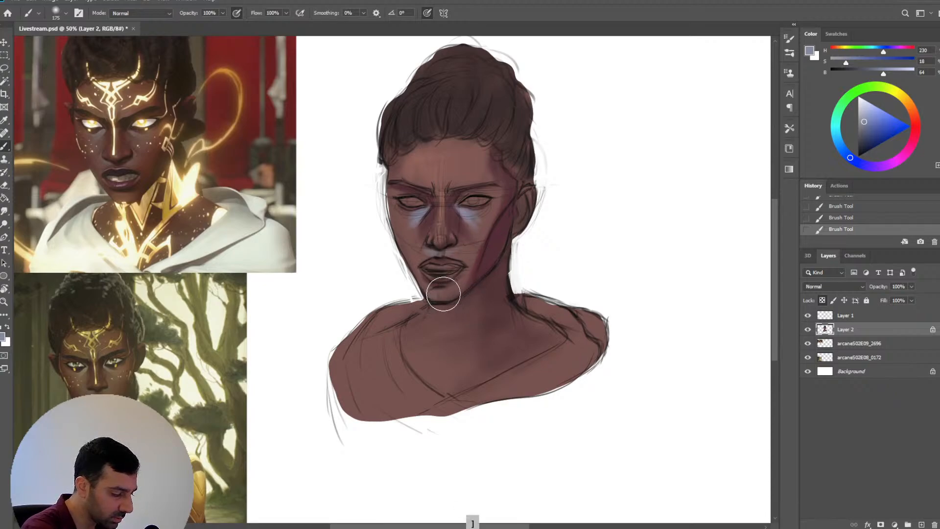
key("bracketright")
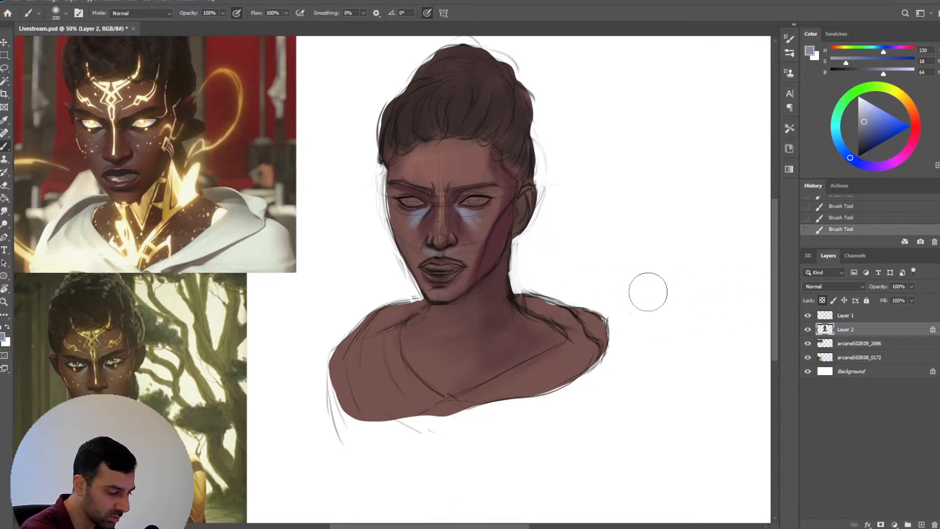
Lighten the blue to H 230, S 10, B 81 and paint the garment beside the neck on the right-hand shoulder at 300 px
left_click_drag(861, 115, 863, 111)
key("bracketright")
key("bracketright")
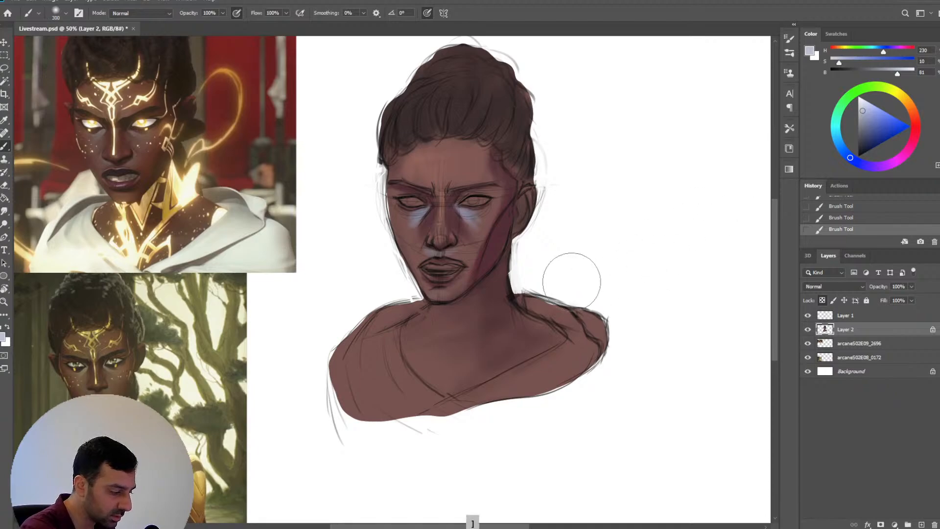
mouse_move(548, 298)
left_mouse_down()
mouse_move(562, 308)
mouse_move(532, 298)
mouse_move(584, 313)
left_mouse_up()
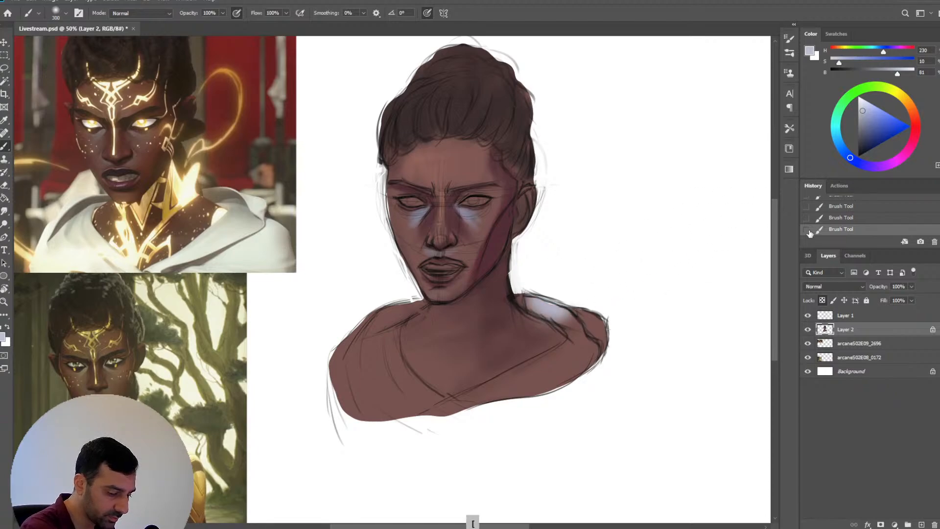
Darken the Background layer from white to mid-grey with a Hue/Saturation adjustment
left_click(878, 370)
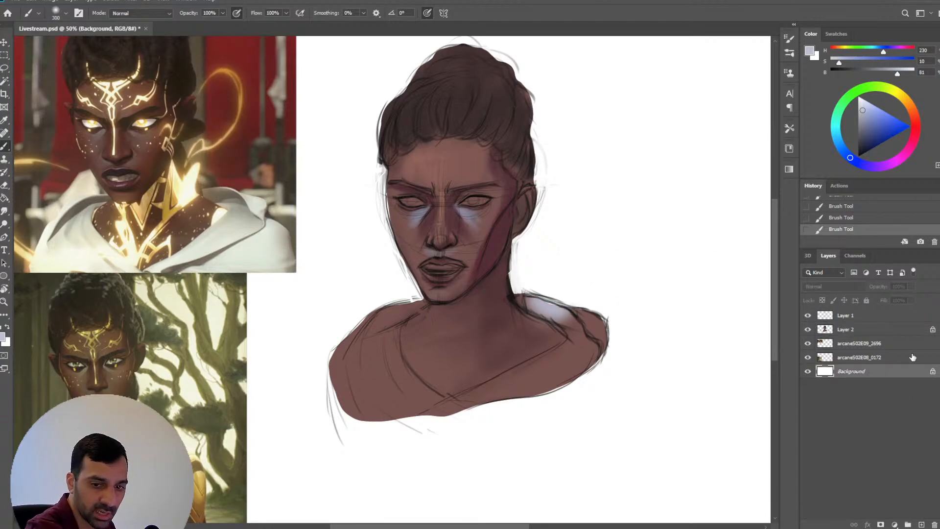
key("ctrl+u")
left_click_drag(719, 276, 697, 275)
key("Return")
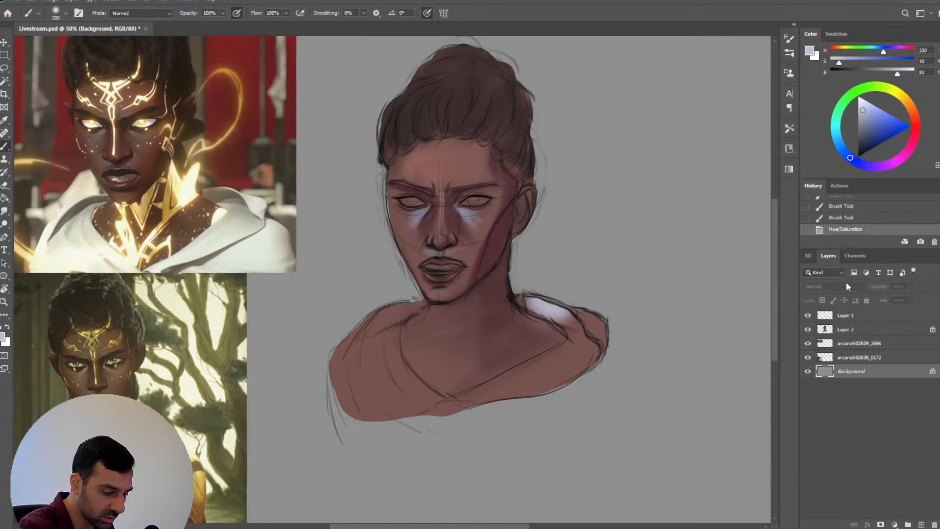
left_click(859, 317)
left_click_drag(531, 300, 541, 307)
left_click_drag(532, 300, 556, 316)
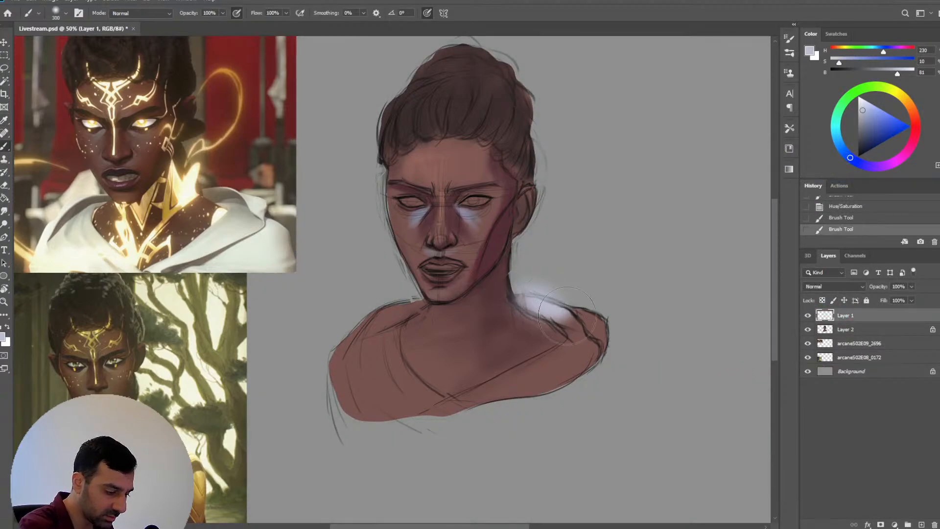
key("ctrl+z")
key("ctrl+z")
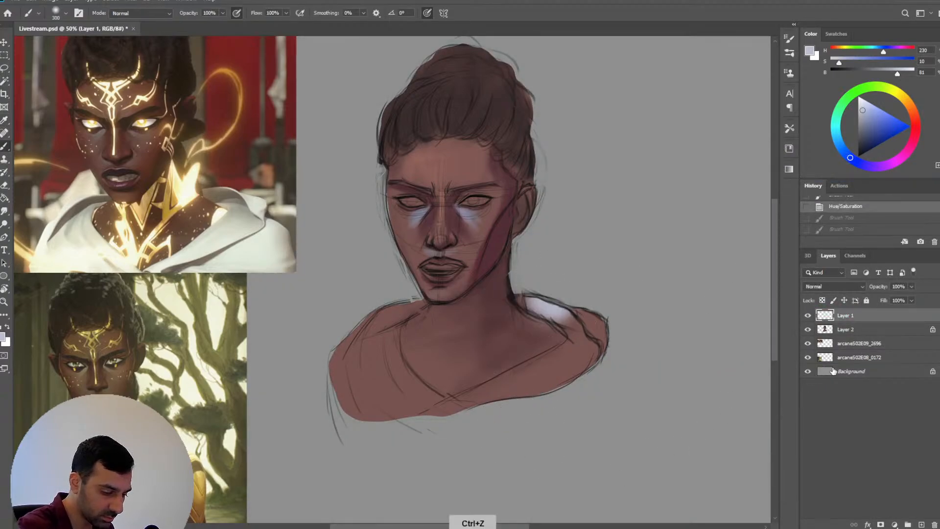
Paint the right-hand shoulder and the garment's lower right-hand front pale blue on Layer 2, reducing the brush to 100 px
left_click(865, 331)
mouse_move(532, 301)
left_mouse_down()
mouse_move(589, 333)
mouse_move(585, 340)
mouse_move(601, 323)
mouse_move(602, 348)
mouse_move(502, 410)
mouse_move(588, 347)
mouse_move(478, 400)
mouse_move(560, 356)
mouse_move(516, 387)
left_mouse_up()
key("[")
key("[")
key("[")
key("[")
key("[")
key("[")
key("]")
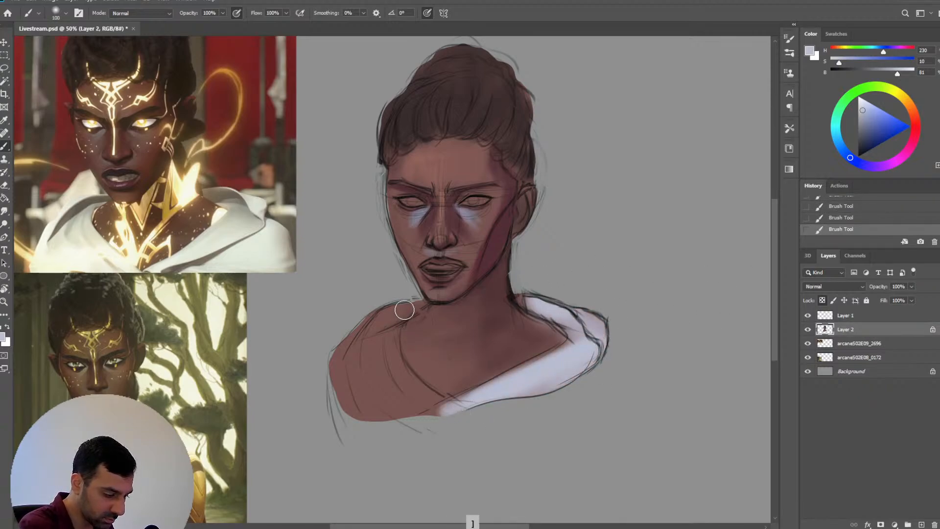
Fill the left-hand shoulder and the remaining front of the garment with the pale blue, using a 100 to 175 px brush
mouse_move(404, 310)
left_mouse_down()
mouse_move(387, 304)
mouse_move(366, 323)
mouse_move(347, 383)
mouse_move(366, 413)
left_mouse_up()
key("]")
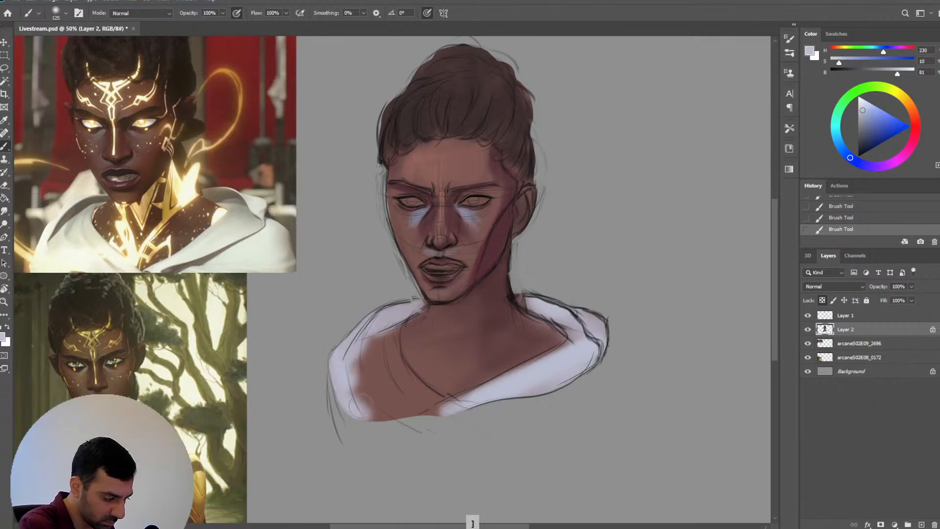
mouse_move(345, 380)
left_mouse_down()
mouse_move(352, 341)
mouse_move(371, 335)
mouse_move(386, 371)
mouse_move(390, 318)
mouse_move(435, 412)
mouse_move(402, 383)
mouse_move(452, 423)
mouse_move(479, 428)
mouse_move(450, 415)
mouse_move(572, 374)
left_mouse_up()
key("]")
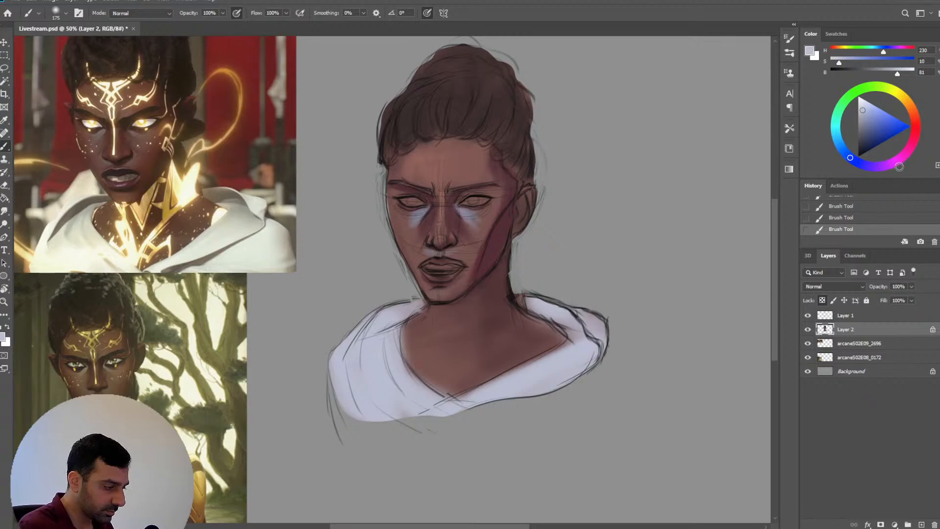
Choose a pale warm grey, about H 13, S 15, B 76, and fill the right-hand eye with a small brush
left_click_drag(916, 130, 916, 118)
left_click(864, 114)
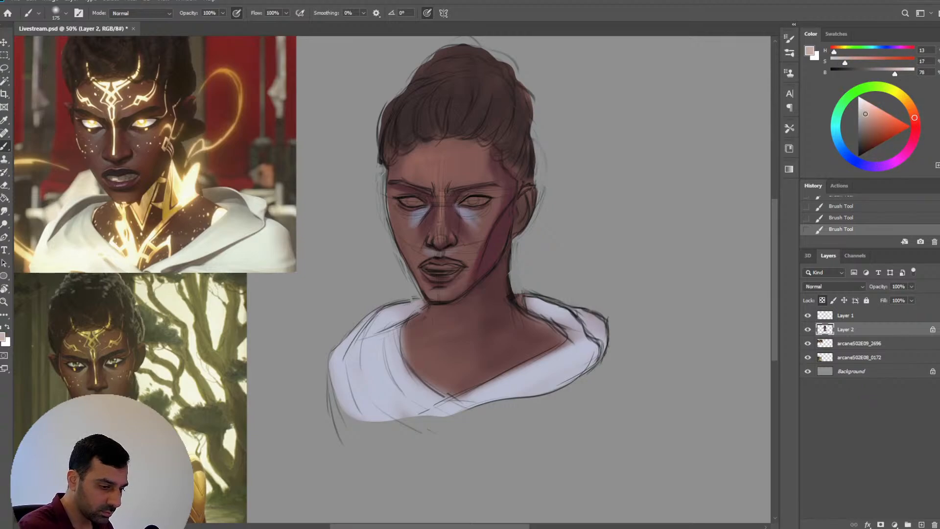
key("bracketleft")
key("bracketleft")
key("bracketleft")
key("bracketleft")
key("bracketleft")
key("bracketleft")
mouse_move(478, 201)
left_mouse_down()
mouse_move(470, 201)
mouse_move(485, 200)
left_mouse_up()
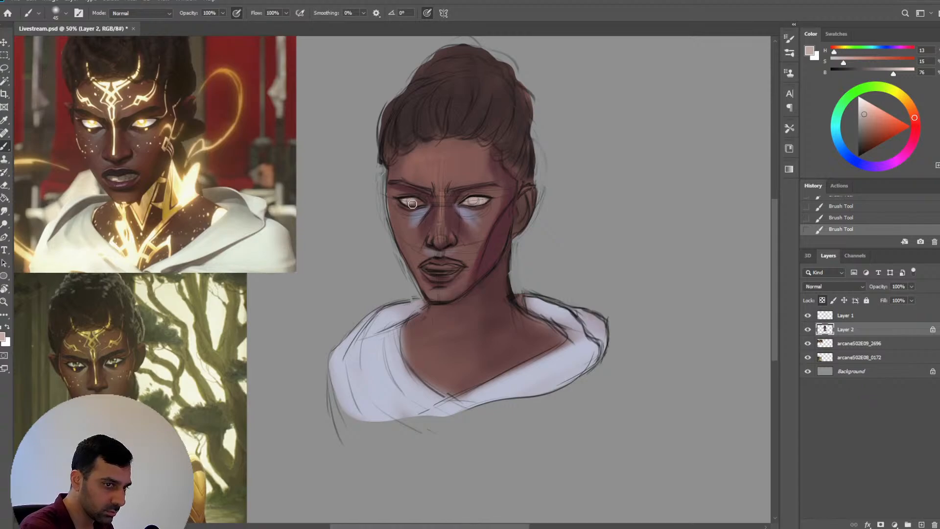
Fill the left-hand eye with the same pale warm grey and refine both eyes with a 35 to 50 px brush
key("bracketright")
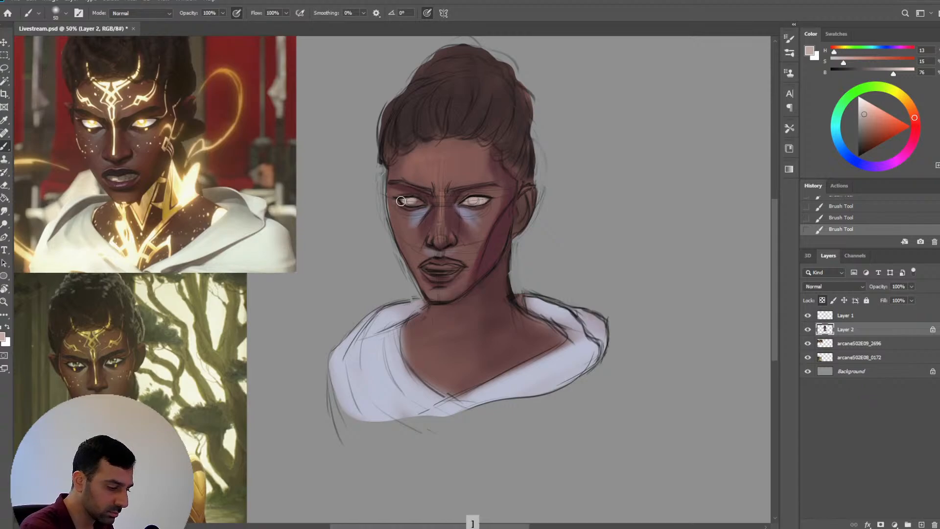
left_click_drag(401, 201, 418, 201)
key("bracketleft")
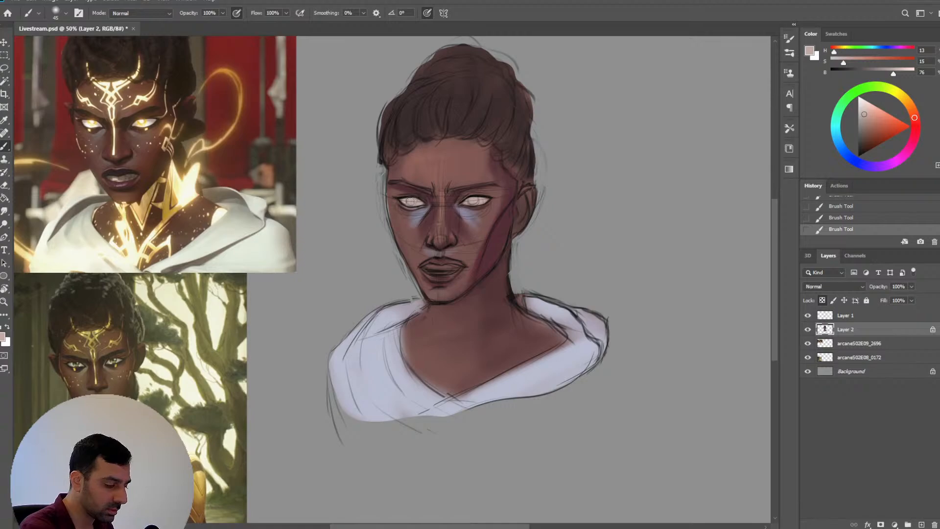
key("bracketleft")
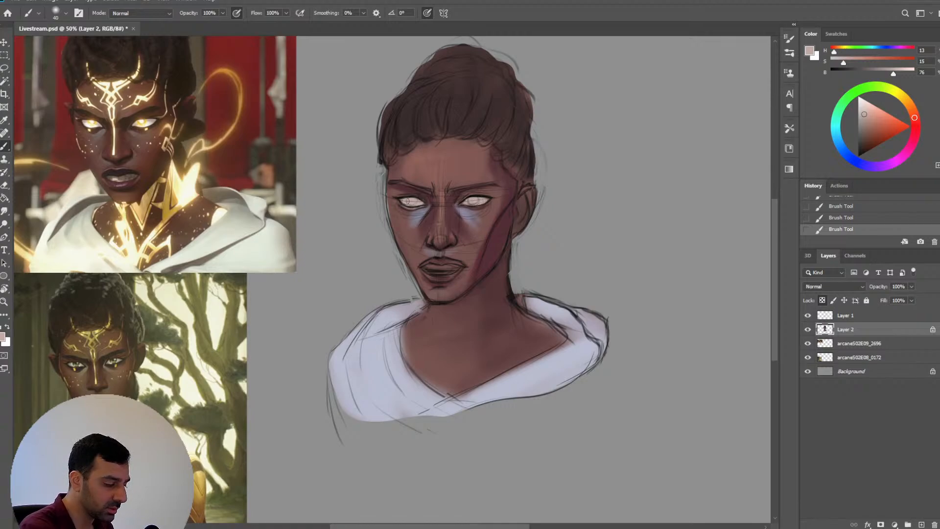
key("bracketleft")
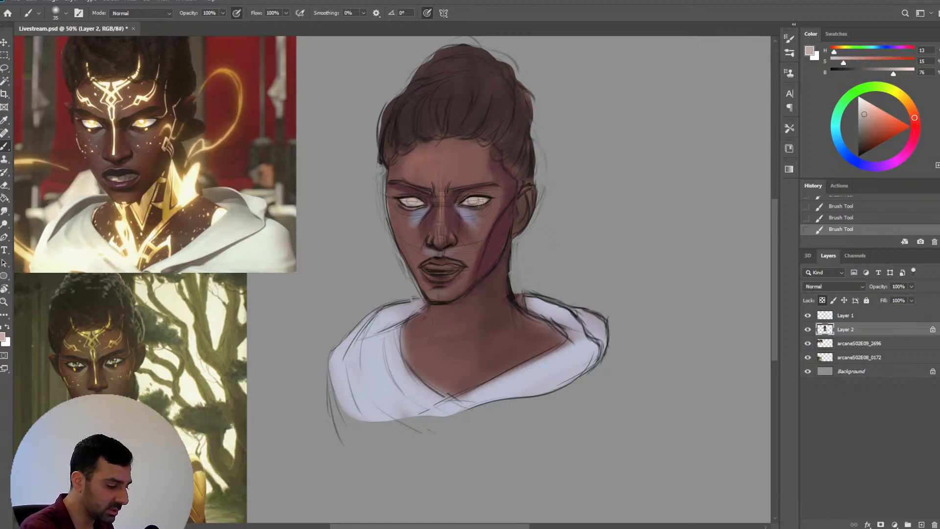
Sample a greyish violet, H 257, S 16, B 62, and glaze it around the upper eyelids and brows with up to 90 px
left_click(479, 204, "alt")
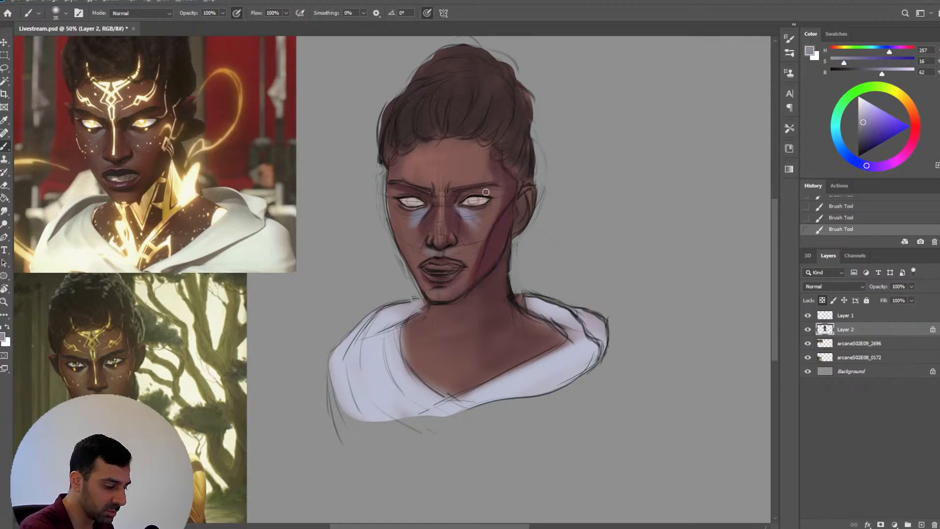
key("bracketright")
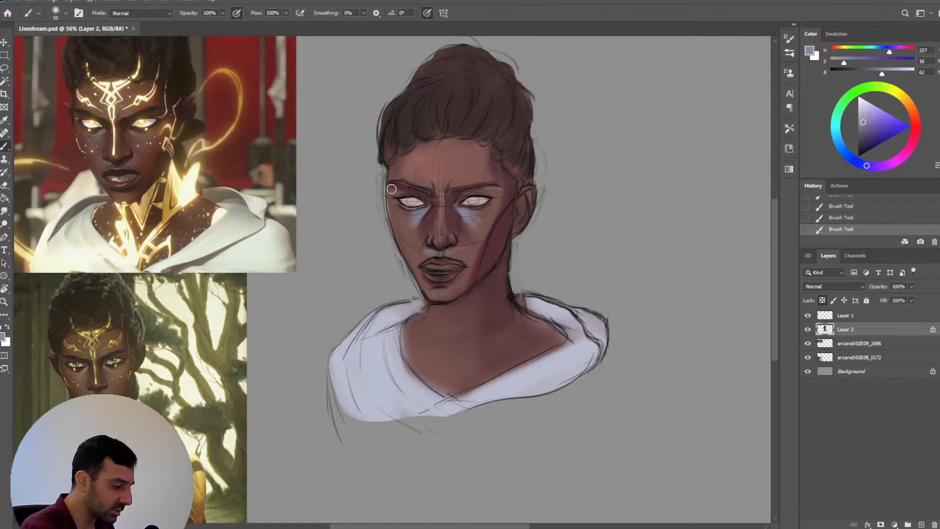
key("bracketright")
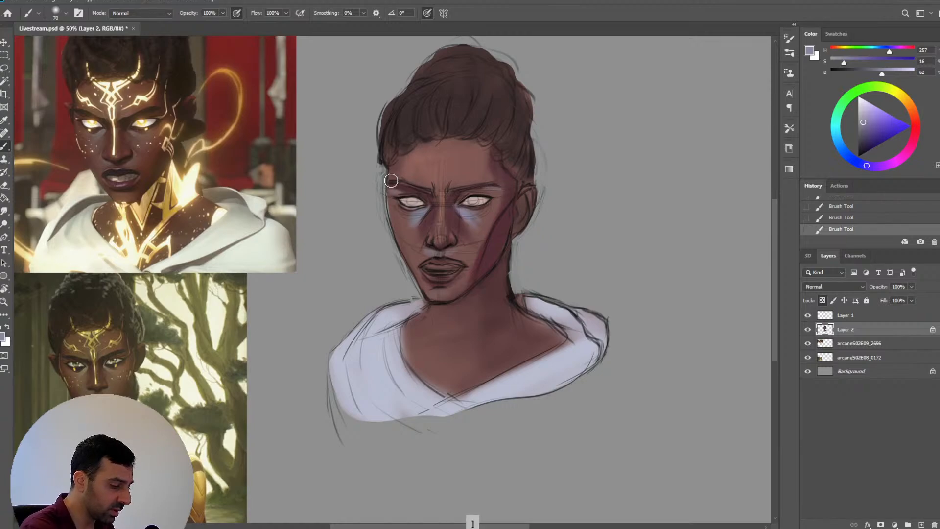
key("bracketright")
key("bracketright")
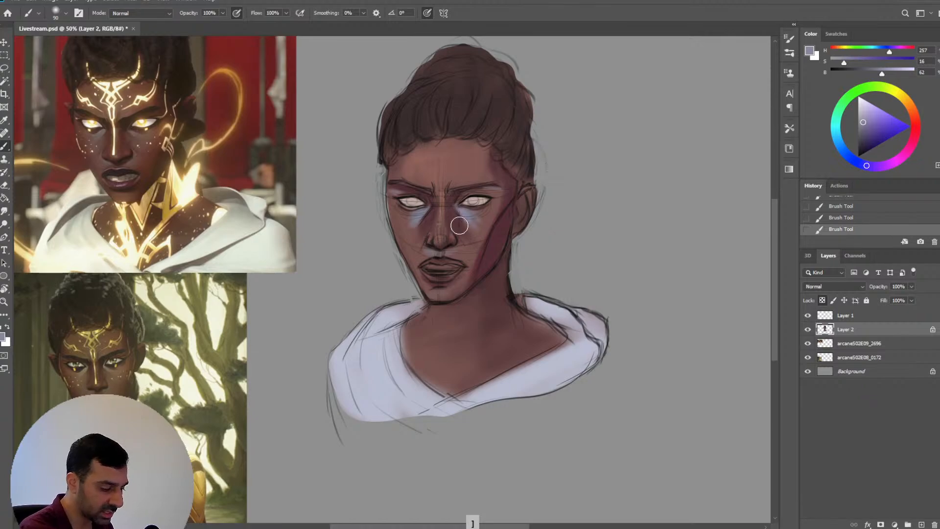
Add light greyish violet accents above the mouth and along the nose, varying the brush between 40 and 70 px
key("bracketleft")
key("bracketleft")
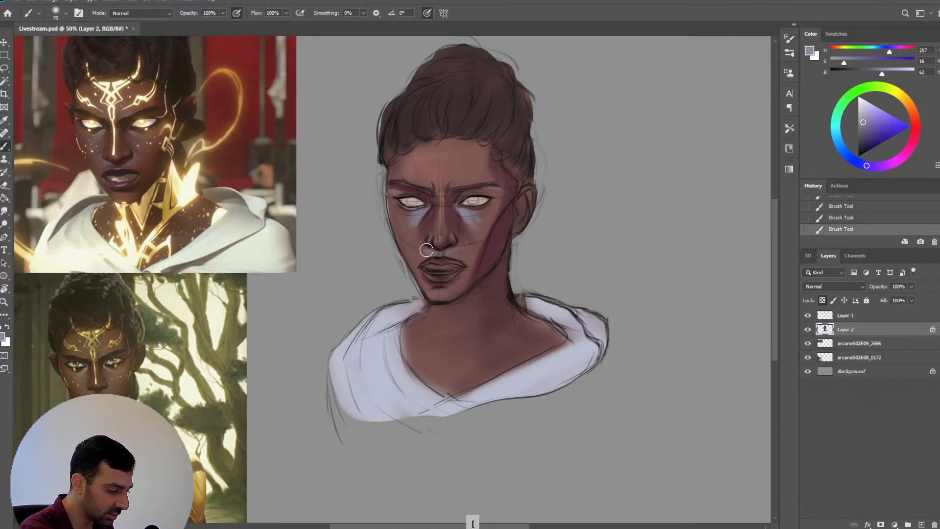
key("bracketright")
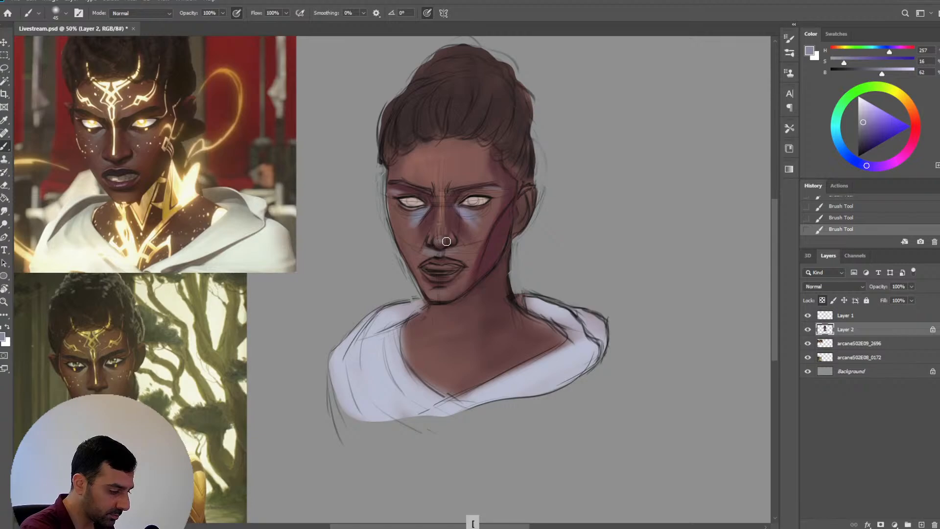
key("bracketright")
key("bracketleft")
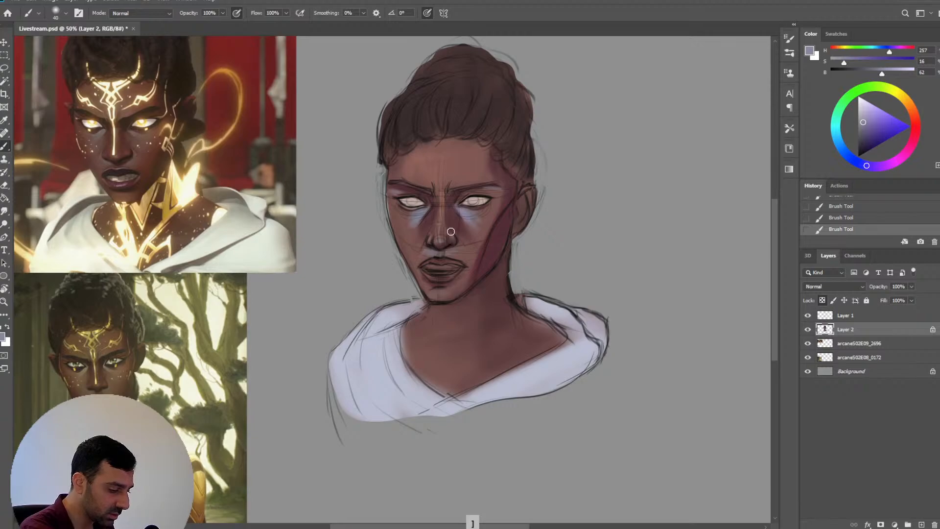
key("bracketright")
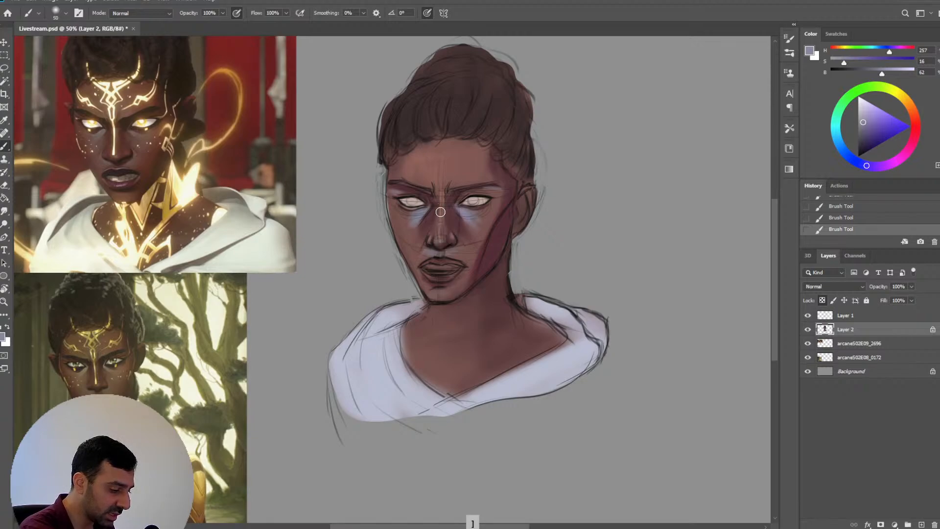
key("bracketleft")
key("bracketleft")
Sample dark reddish browns and nearby skin tones to shade the nose bridge and inner eye corners with a 40 to 45 px brush
left_click(437, 212, "alt")
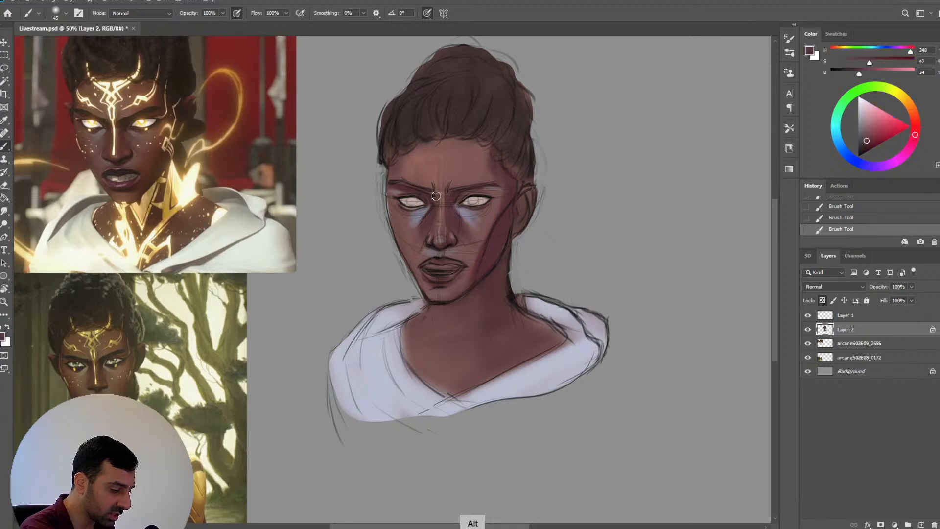
key("bracketleft")
key("bracketright")
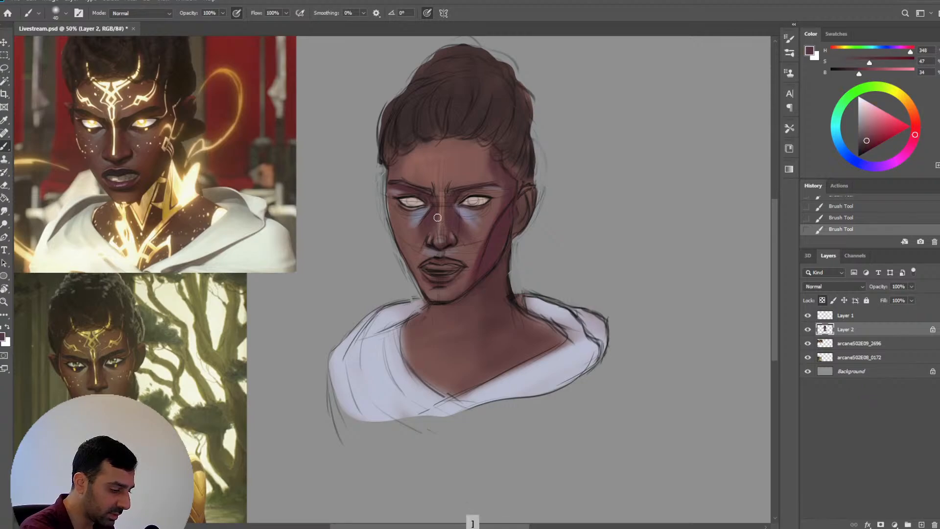
left_click(450, 206, "alt")
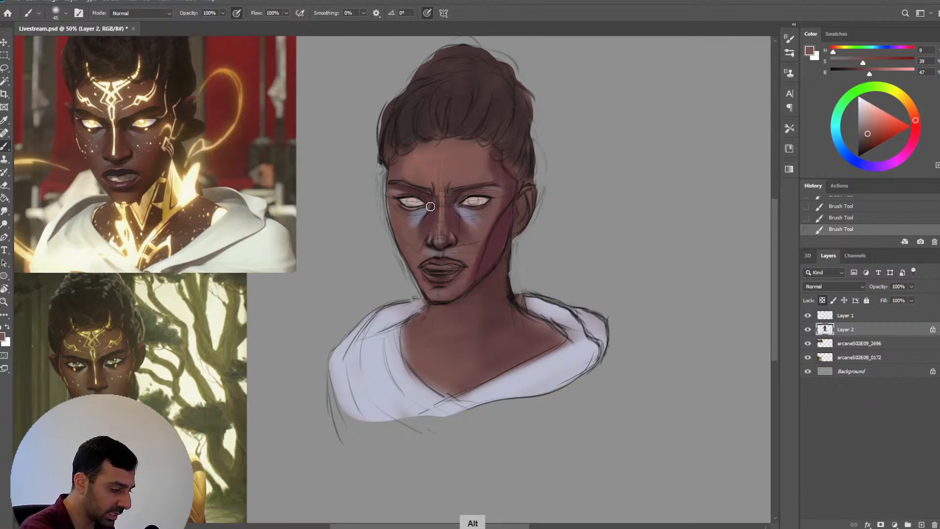
left_click(431, 208, "alt")
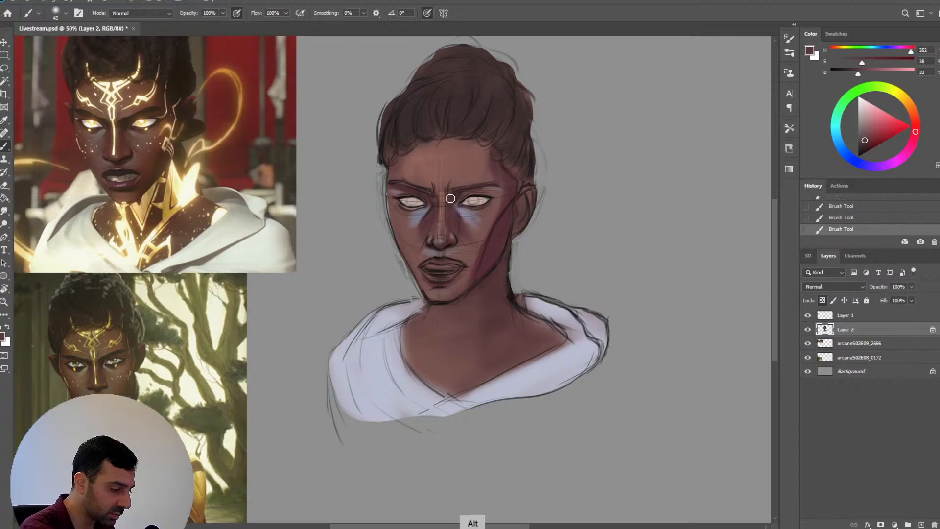
left_click(453, 195, "alt")
key("bracketleft")
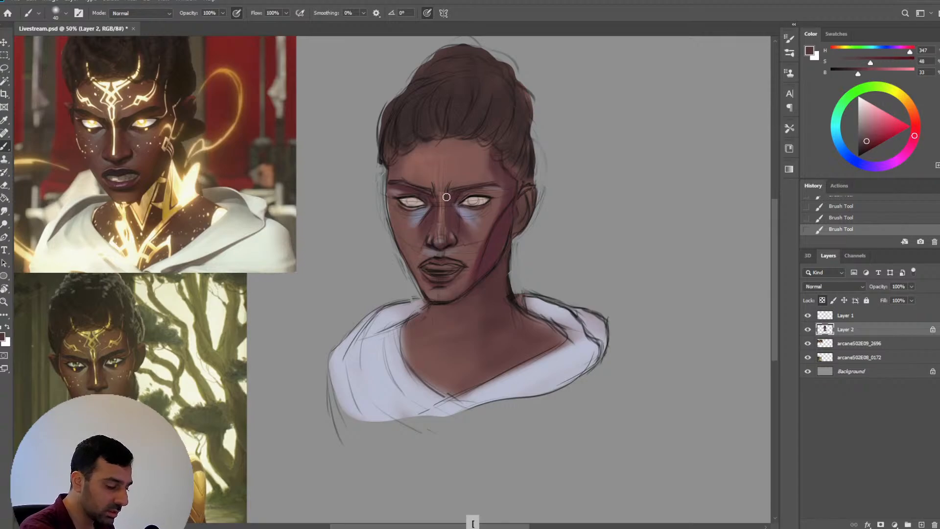
Blend the right-hand side of the nose with skin and shadow tones sampled from it, enlarging the brush from 40 to 90 px
key("alt")
left_click(447, 210, "alt")
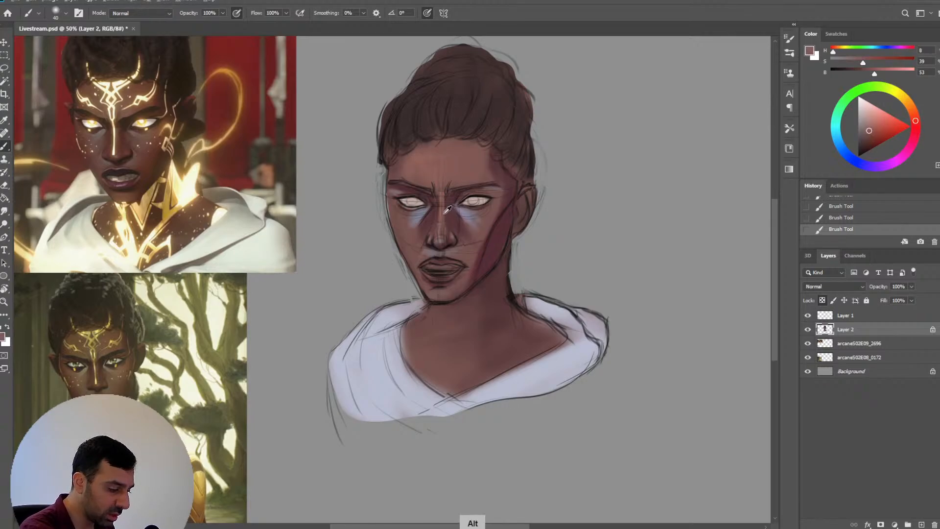
key("bracketright")
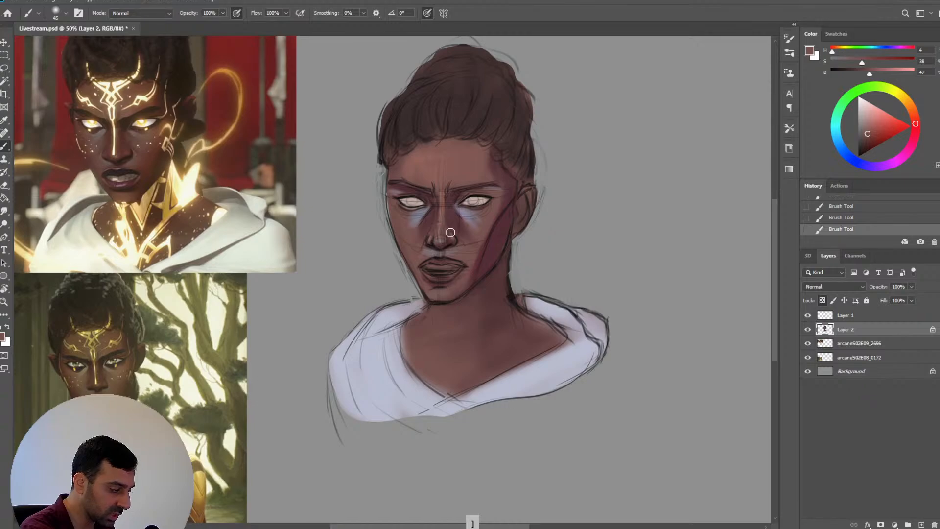
left_click(447, 224, "alt")
key("bracketright")
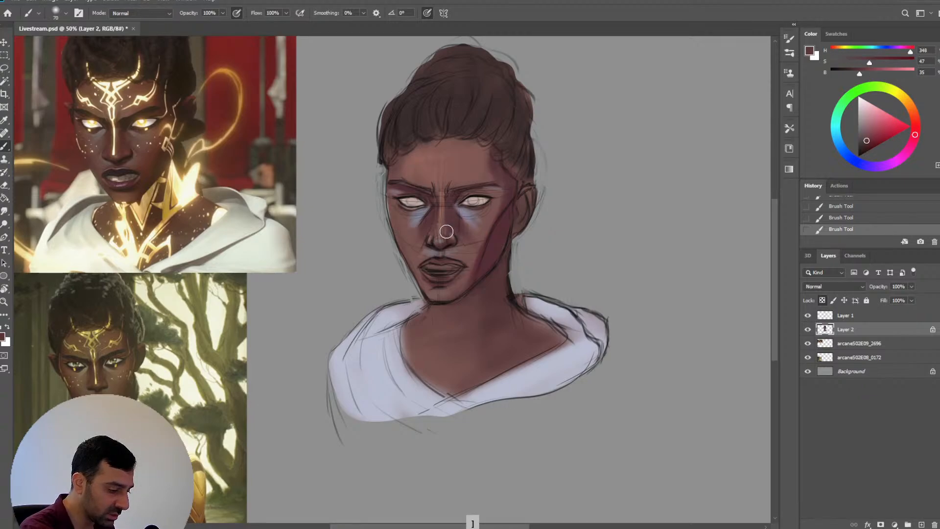
key("bracketright")
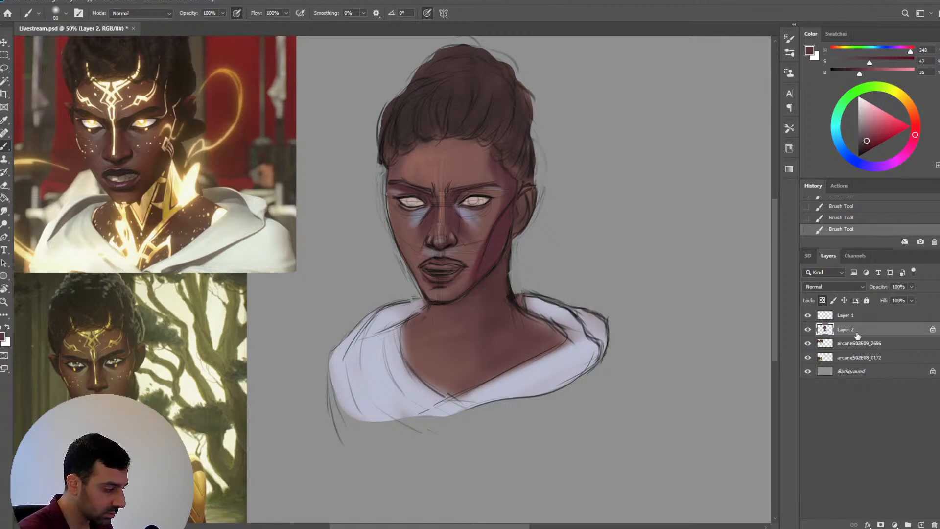
Duplicate Layer 1 and Layer 2 together and merge the copies into a single layer
key("shift")
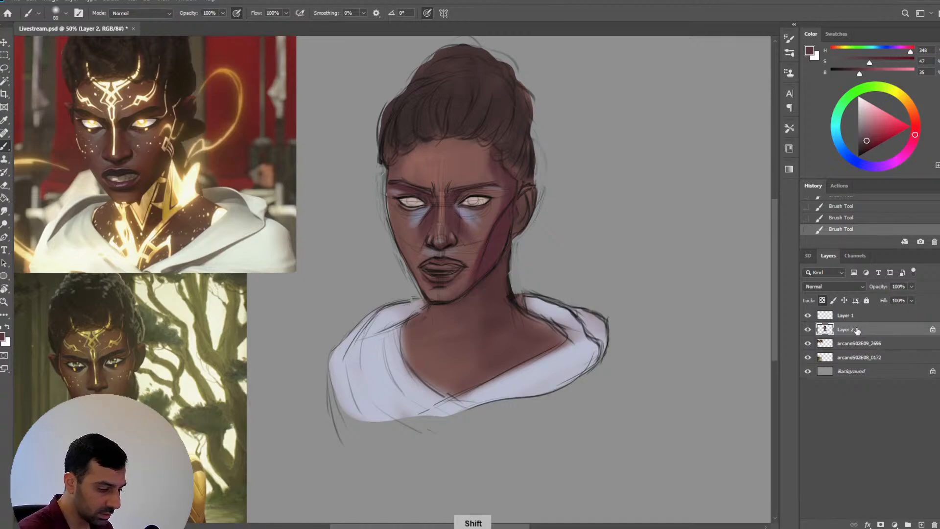
left_click(896, 314, "shift")
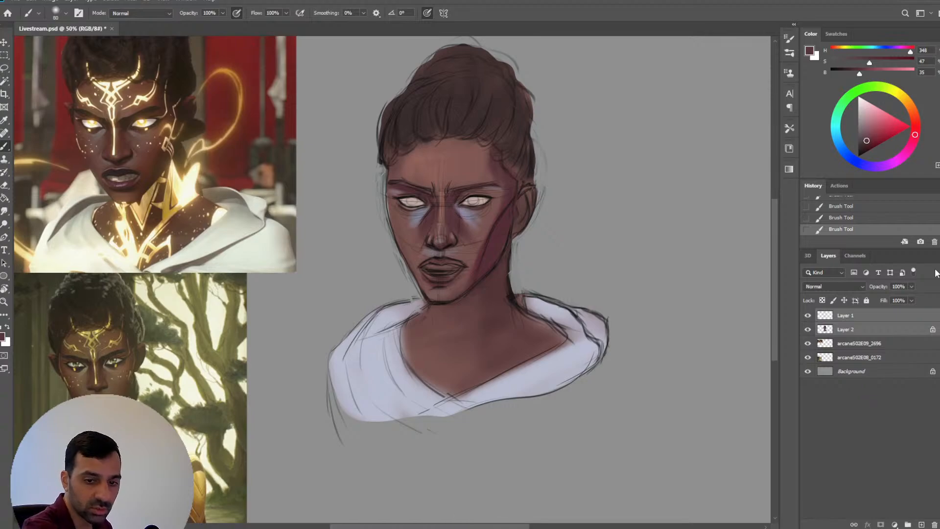
key("ctrl+j")
key("ctrl+e")
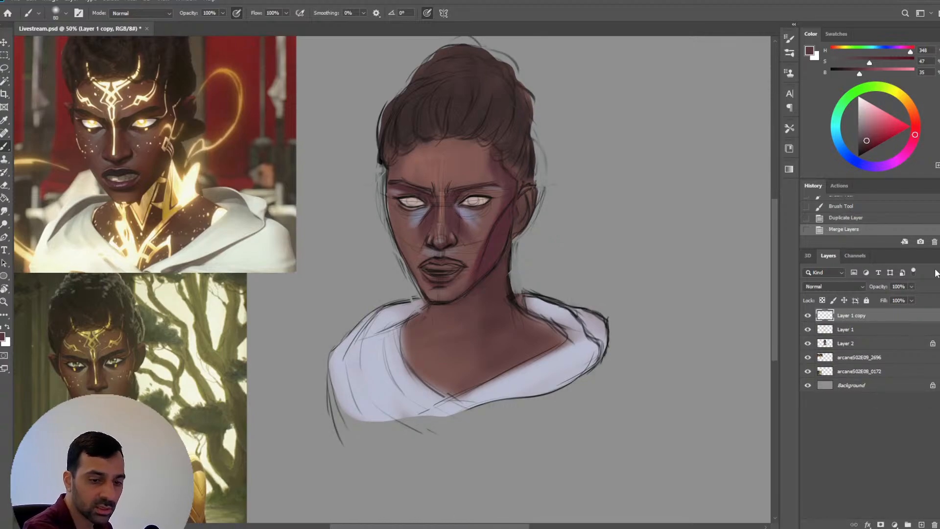
Put the original Layer 1 and Layer 2 into a hidden group and lock the transparent pixels of Layer 1 copy
left_click(841, 332)
left_click(855, 346, "shift")
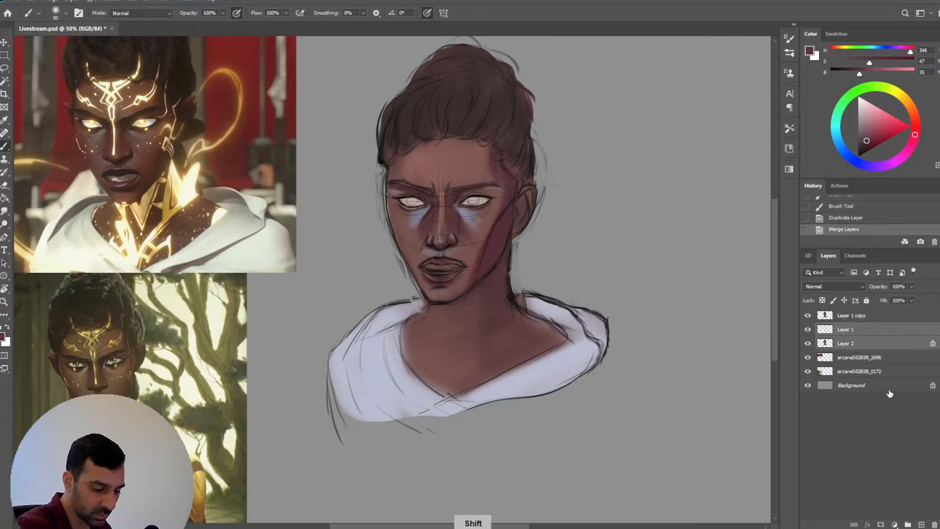
left_click(908, 524)
left_click(808, 329)
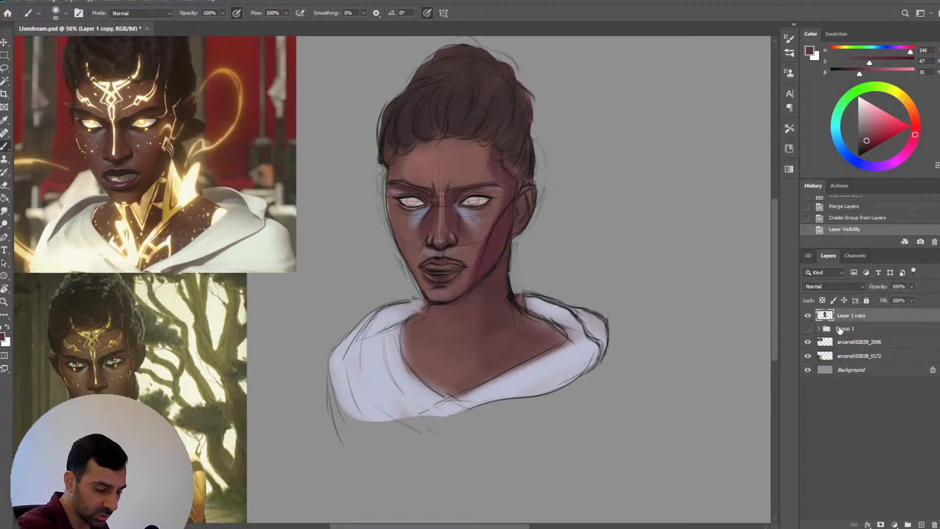
left_click(822, 300)
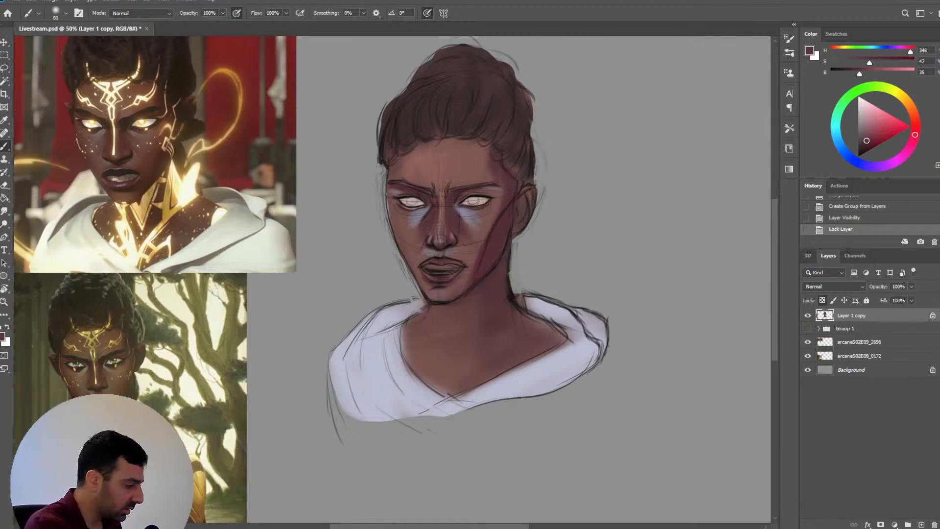
Outline the whole head with the Polygonal Lasso, following the jawline closely and passing loosely around the ear and hair
left_click(5, 68)
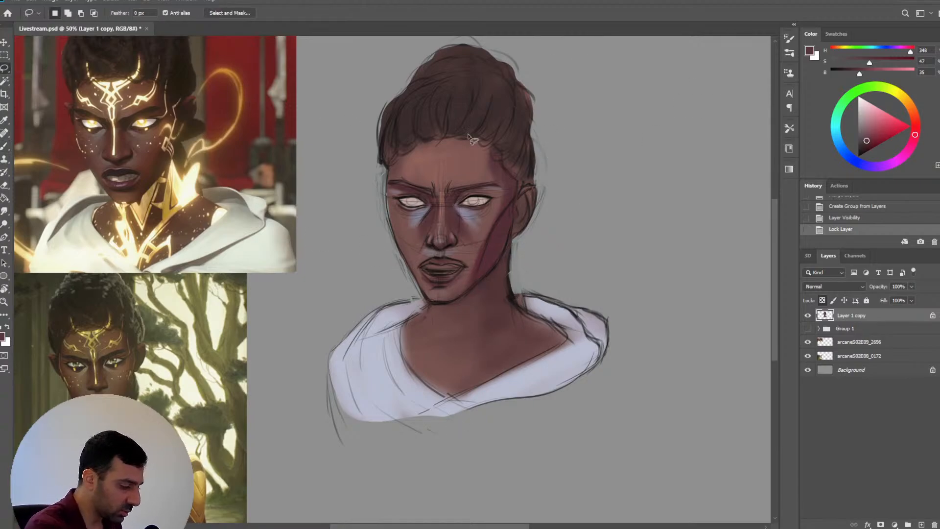
right_click(4, 67)
left_click(49, 68)
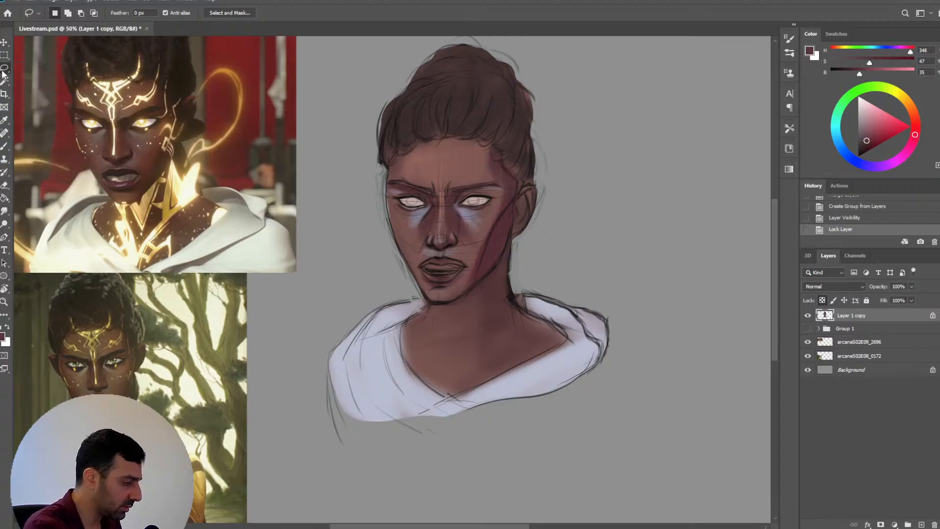
left_click(5, 69)
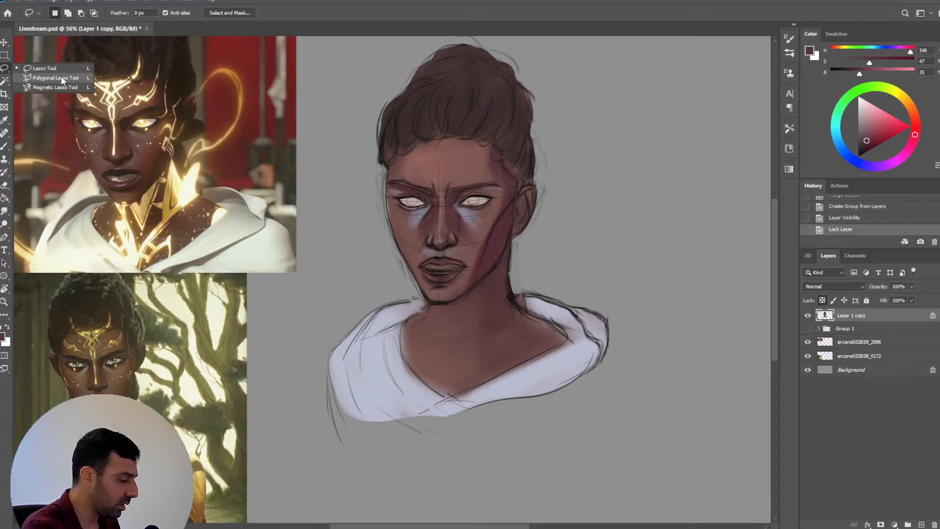
left_click(61, 76)
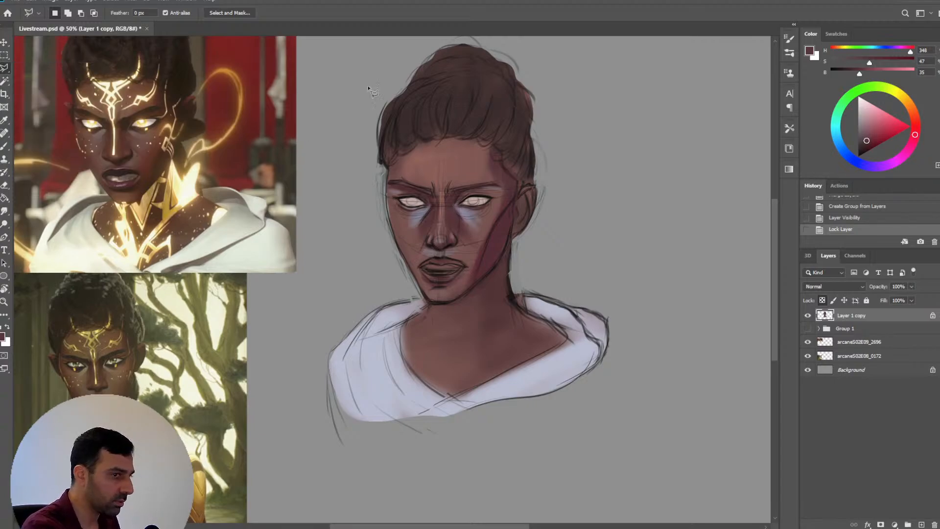
left_click(429, 302)
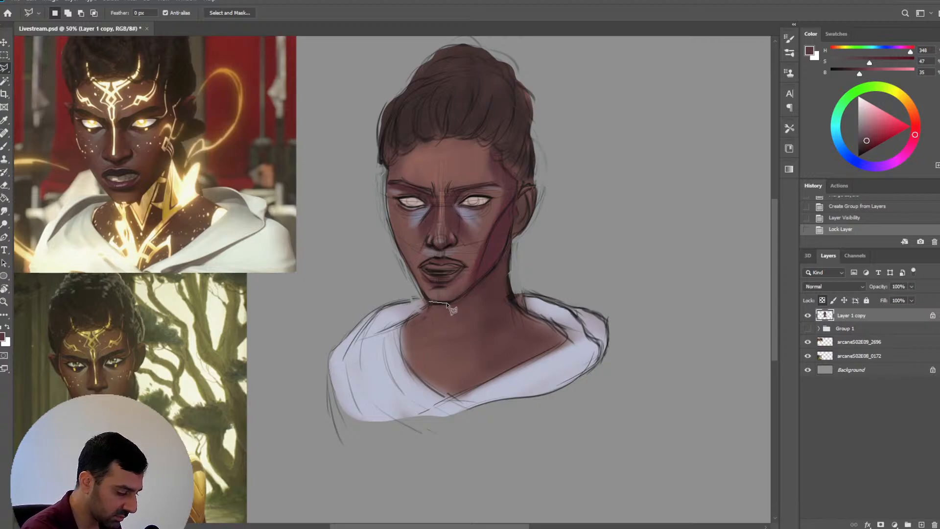
left_click(447, 303)
mouse_move(460, 297)
left_mouse_down()
mouse_move(508, 237)
mouse_move(530, 235)
mouse_move(553, 198)
mouse_move(549, 90)
mouse_move(523, 47)
mouse_move(452, 40)
mouse_move(387, 69)
mouse_move(357, 203)
left_mouse_up()
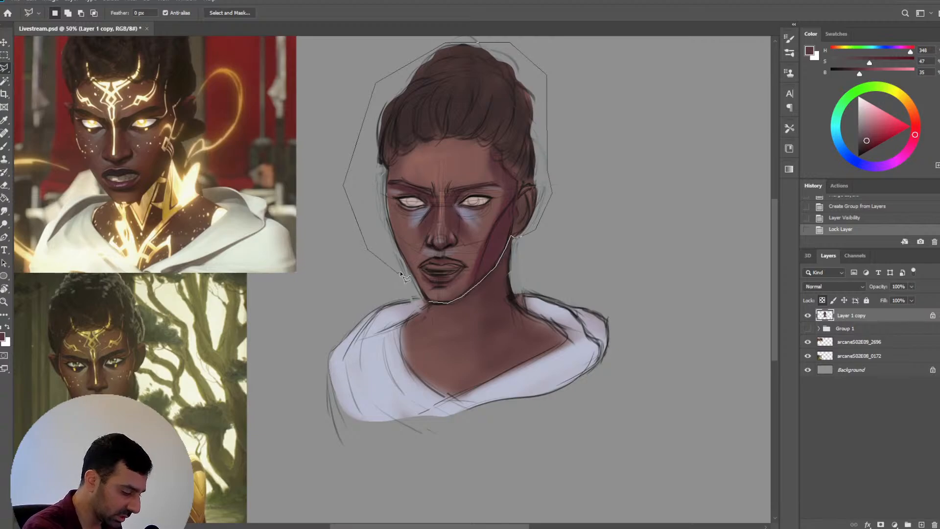
left_click_drag(401, 272, 434, 306)
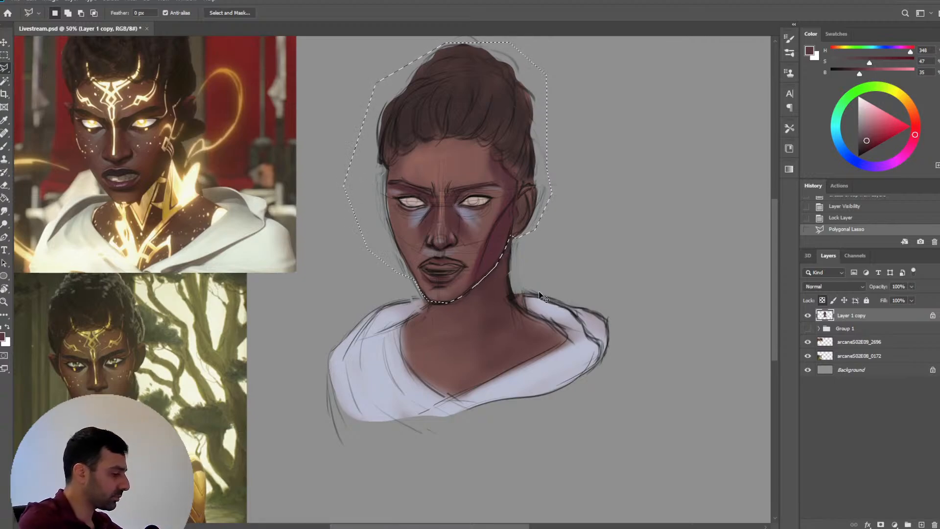
Cut the selected head onto its own layer, lock that layer's transparent pixels and return to the Brush
key("ctrl+shift+j")
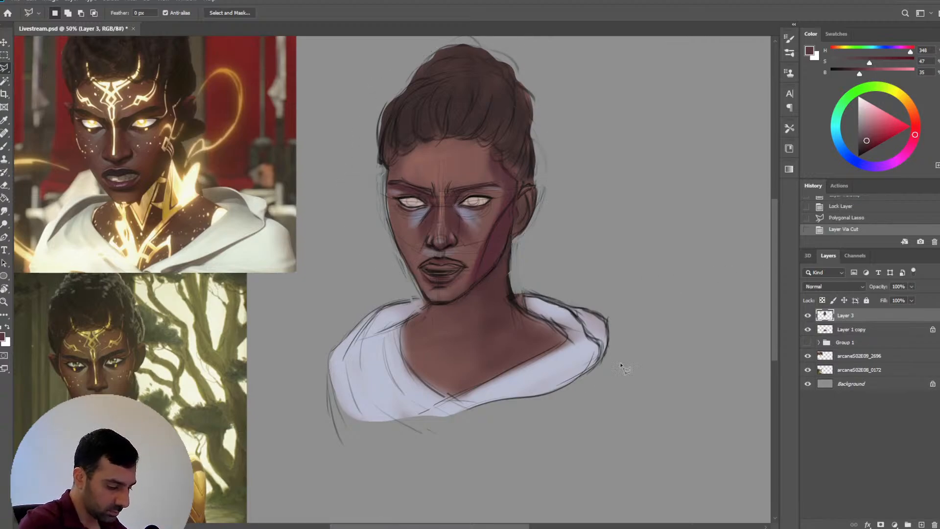
left_click(808, 318)
left_click(808, 317)
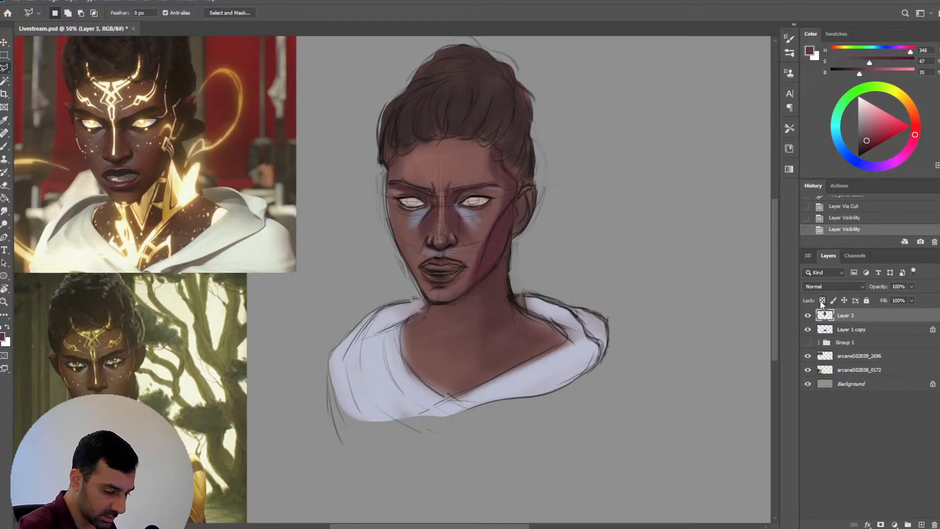
left_click(821, 301)
key("b")
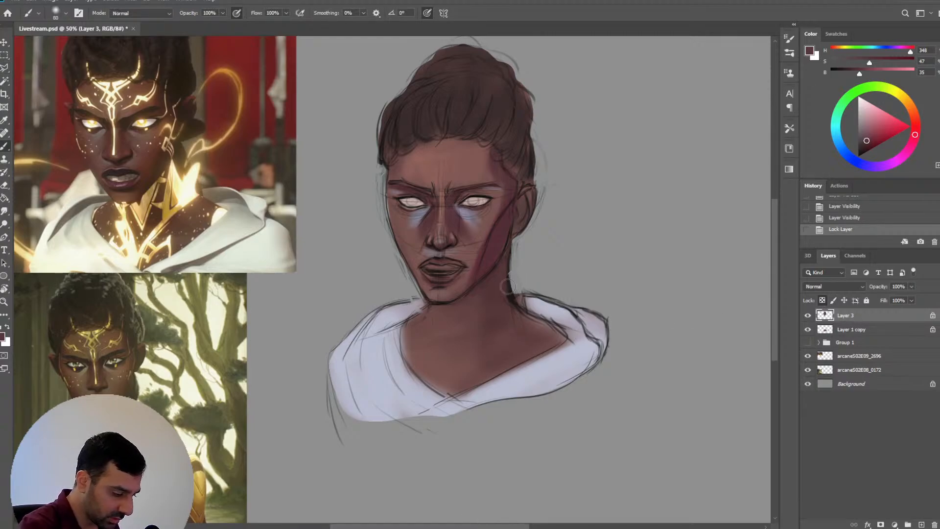
Try darkening the jaw and side of the face with a near-black brown sampled from the neck and a 200 px brush
left_click(506, 268, "alt")
key("bracketleft")
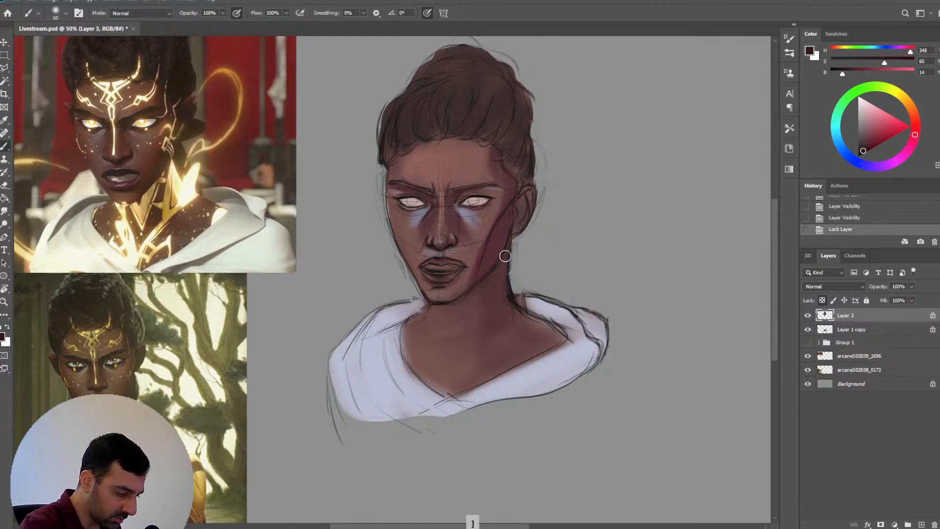
key("bracketright")
key("bracketright")
key("bracketright")
key("bracketright")
key("bracketright")
mouse_move(510, 251)
left_mouse_down()
mouse_move(426, 343)
mouse_move(523, 250)
mouse_move(436, 340)
mouse_move(513, 272)
left_mouse_up()
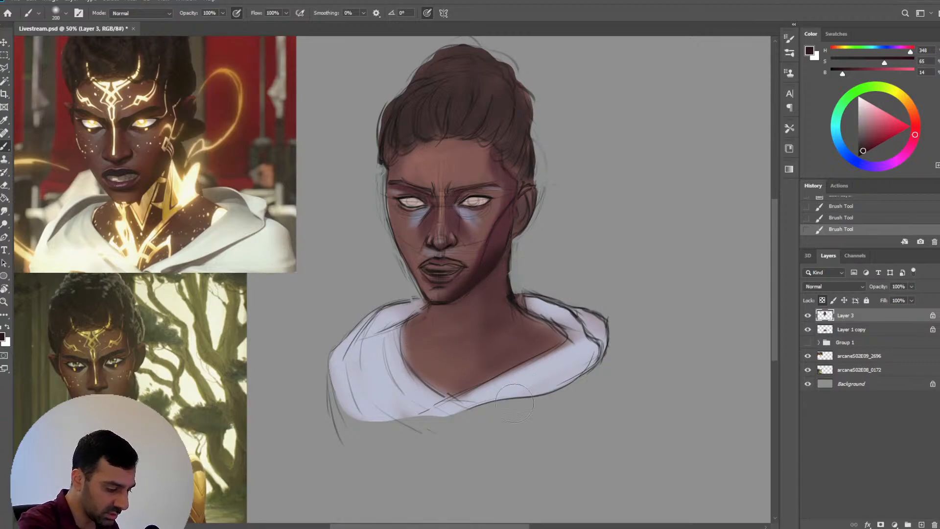
key("ctrl+z")
key("ctrl+z")
key("ctrl+z")
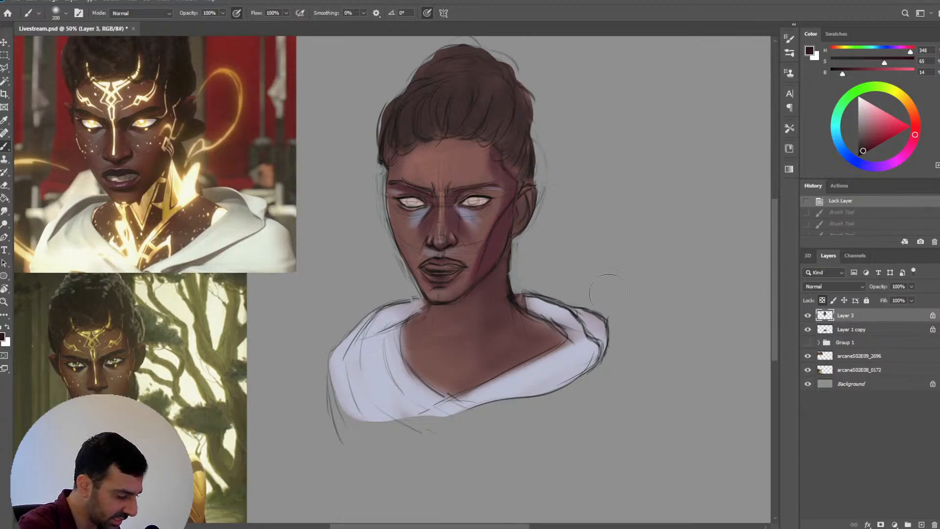
Unlock the transparency of Layer 1 copy and paint a sampled reddish brown on the neck below the jaw with a 90 to 100 px brush
left_click(843, 333)
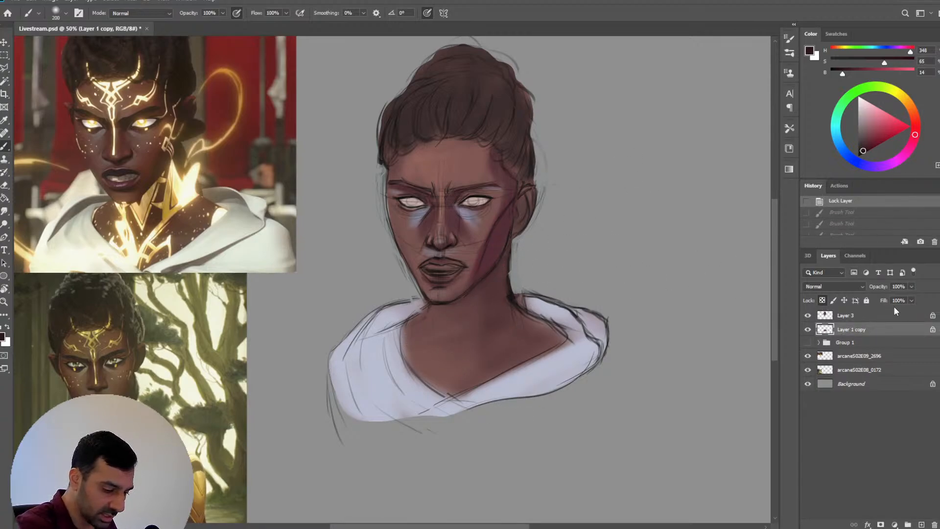
left_click(822, 301)
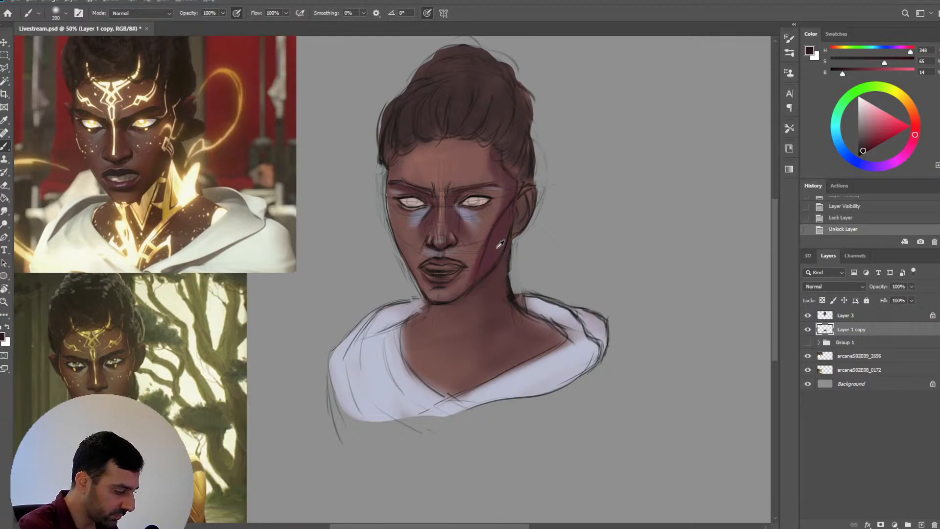
left_click(502, 281, "alt")
key("bracketleft")
key("bracketleft")
key("bracketleft")
key("bracketleft")
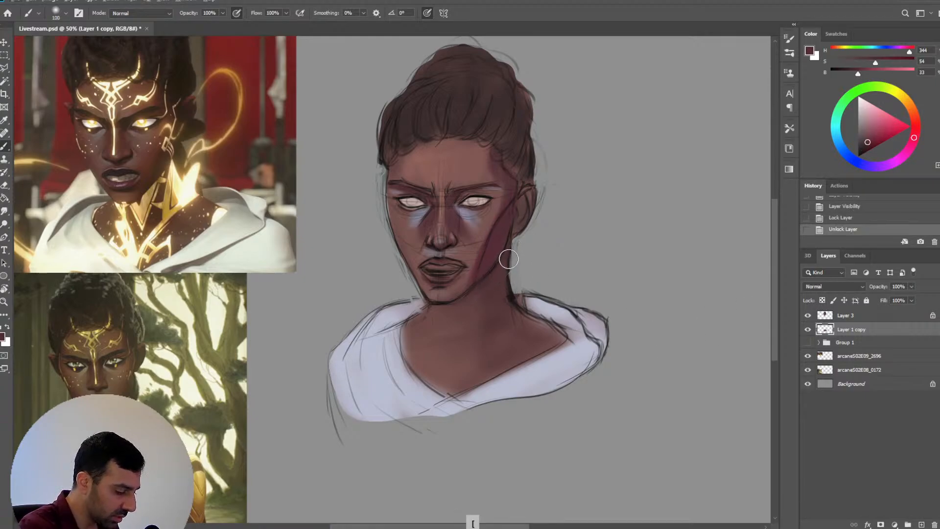
left_click_drag(507, 259, 490, 280)
key("bracketleft")
mouse_move(486, 279)
left_mouse_down()
mouse_move(463, 307)
mouse_move(511, 259)
left_mouse_up()
Sample the dark tone at the side of the neck and enlarge the brush to 150 px for the neck shading
left_click(512, 288, "alt")
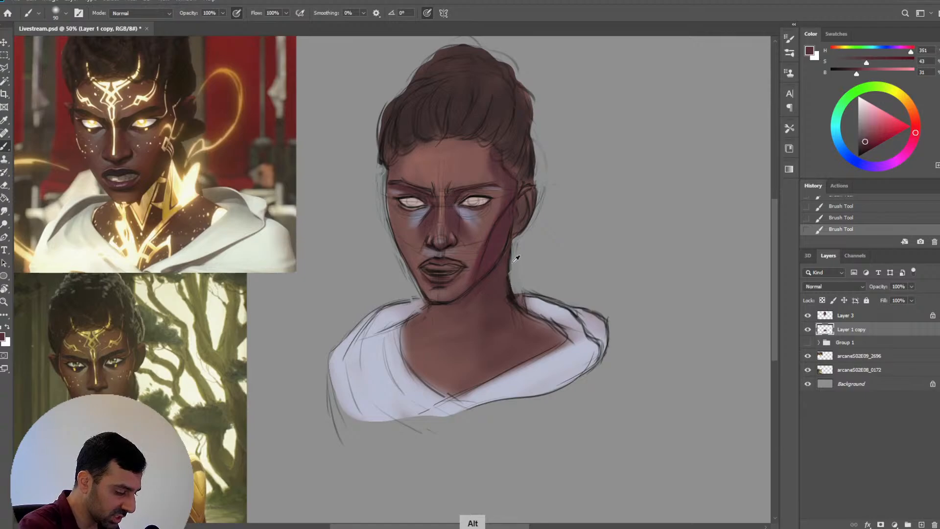
key("bracketright")
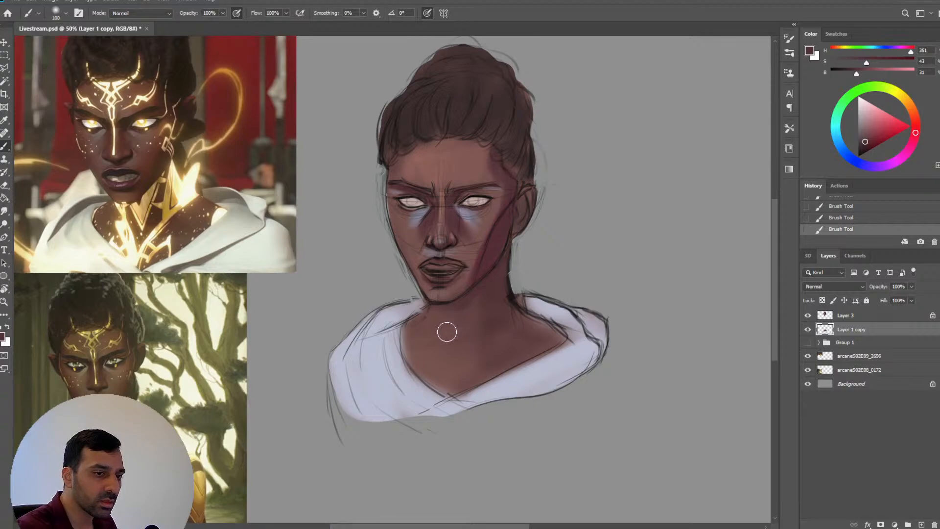
key("bracketright")
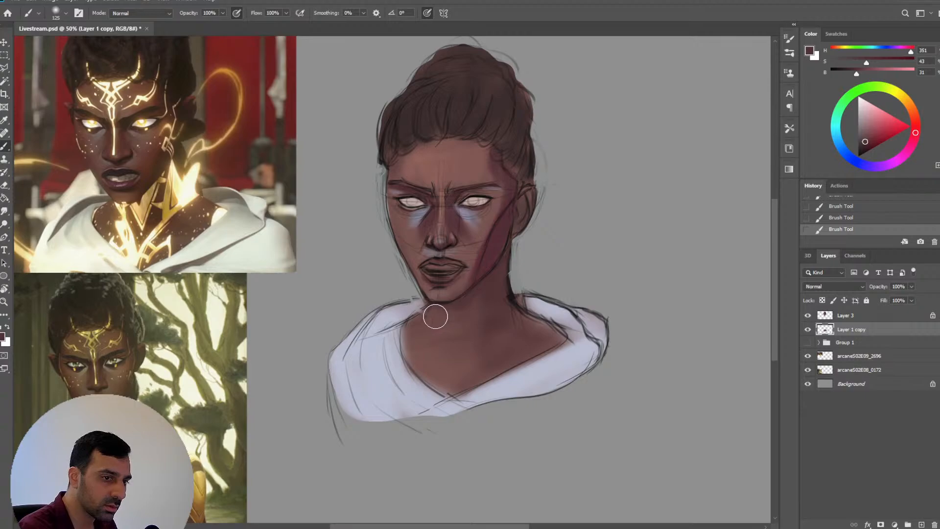
key("bracketright")
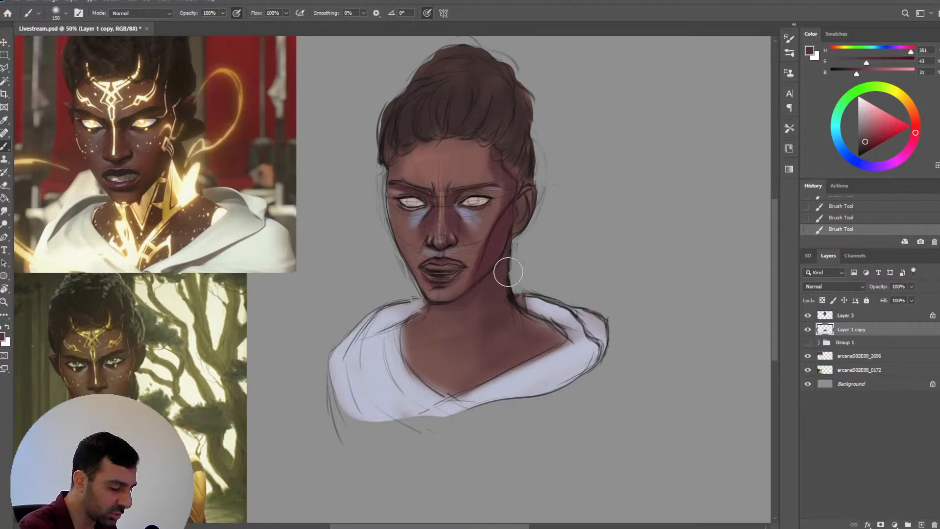
On Layer 3, paint the shadowed side of the jaw in dark purple (H 322, S 41, B 28) with a brush of about 125 px
key("alt+bracketright")
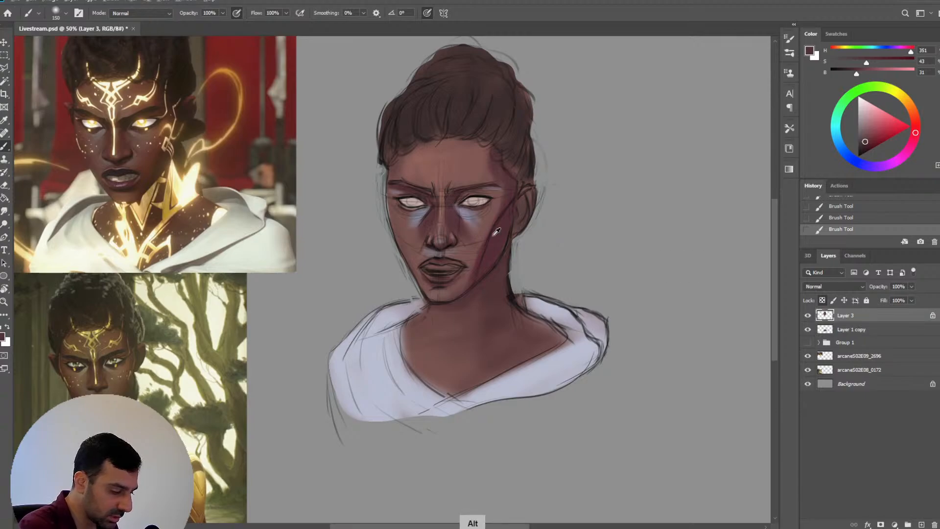
left_click(512, 248, "alt")
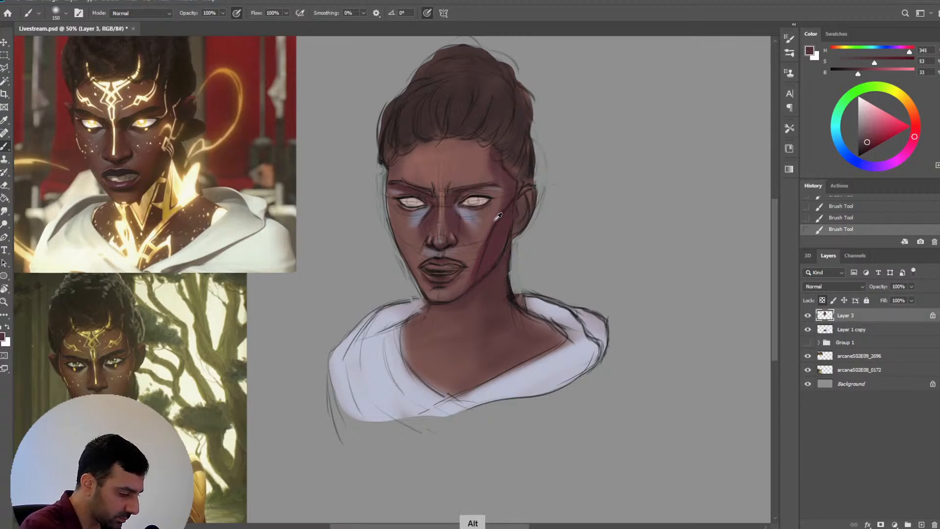
key("bracketleft")
left_click(865, 142)
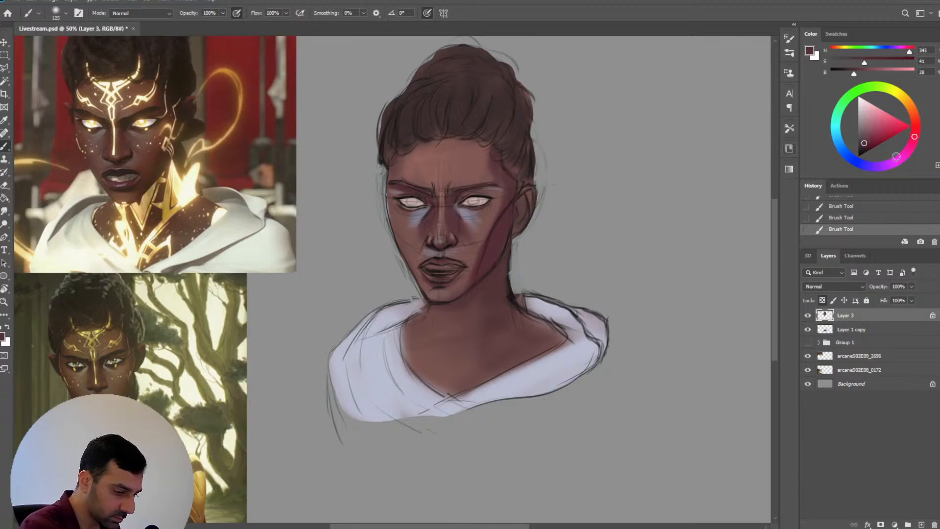
left_click(907, 152)
key("bracketleft")
key("bracketleft")
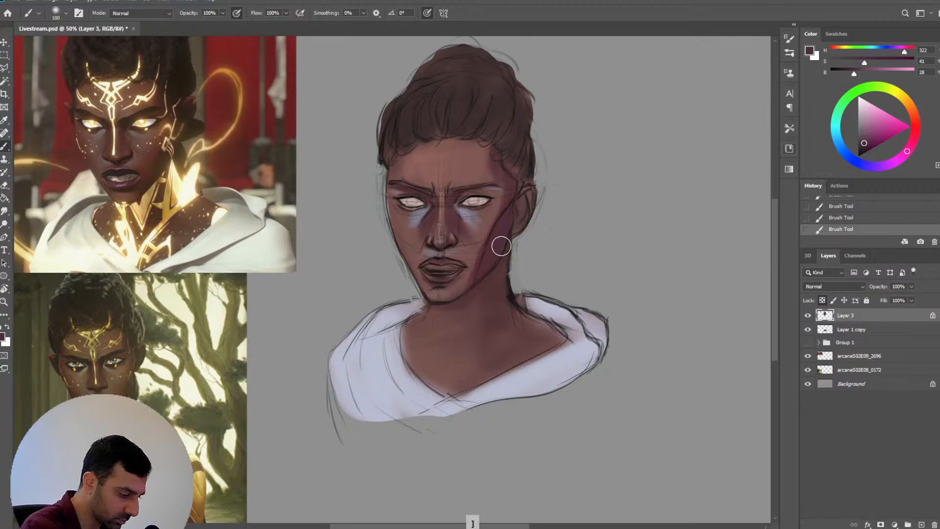
key("bracketright")
key("bracketright")
key("bracketleft")
mouse_move(486, 248)
left_mouse_down()
mouse_move(503, 226)
mouse_move(508, 243)
mouse_move(488, 282)
left_mouse_up()
Carry the dark purple shadow along the jaw edge and under the chin, reducing the brush to 50 to 60 px
key("bracketleft")
key("bracketleft")
key("bracketleft")
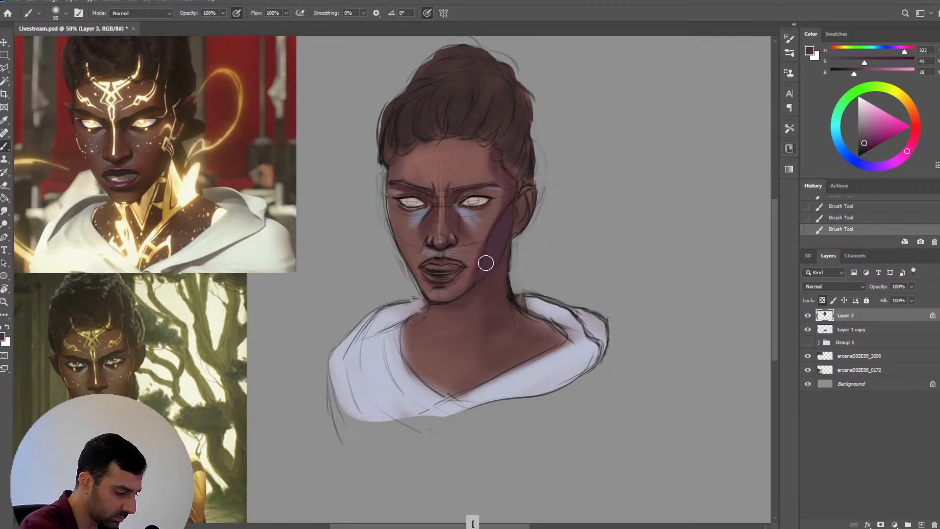
key("bracketleft")
key("bracketleft")
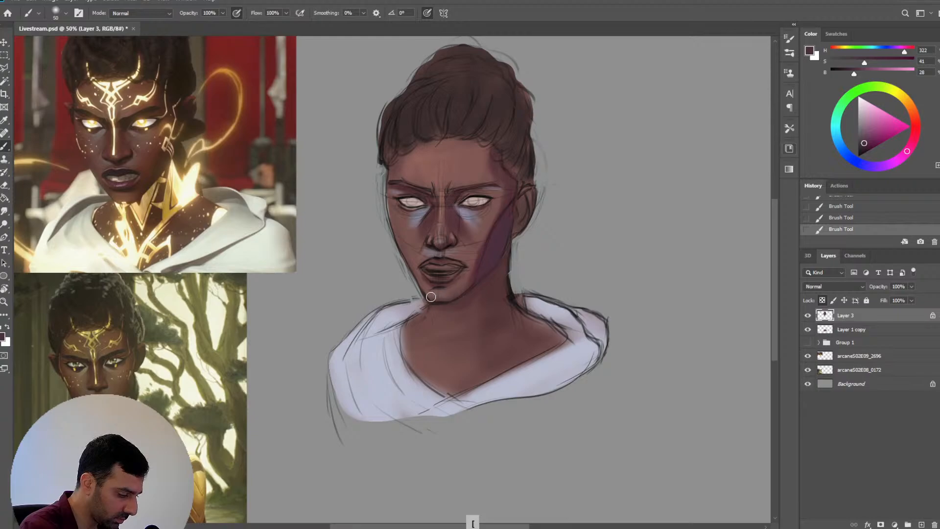
key("bracketright")
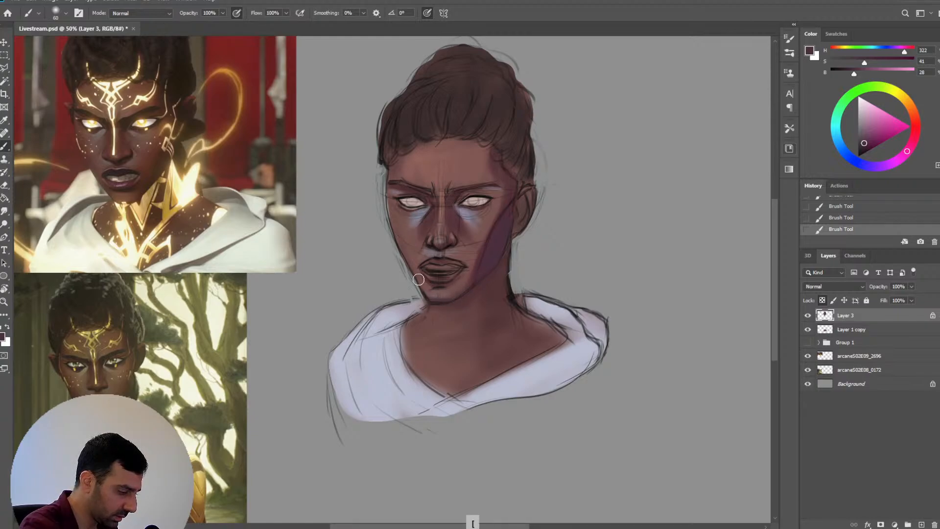
Sample the reddish shadow beside the nose and blend it over the left-hand cheek and chin, reducing the brush from 125 to 45 px
left_click(432, 218, "alt")
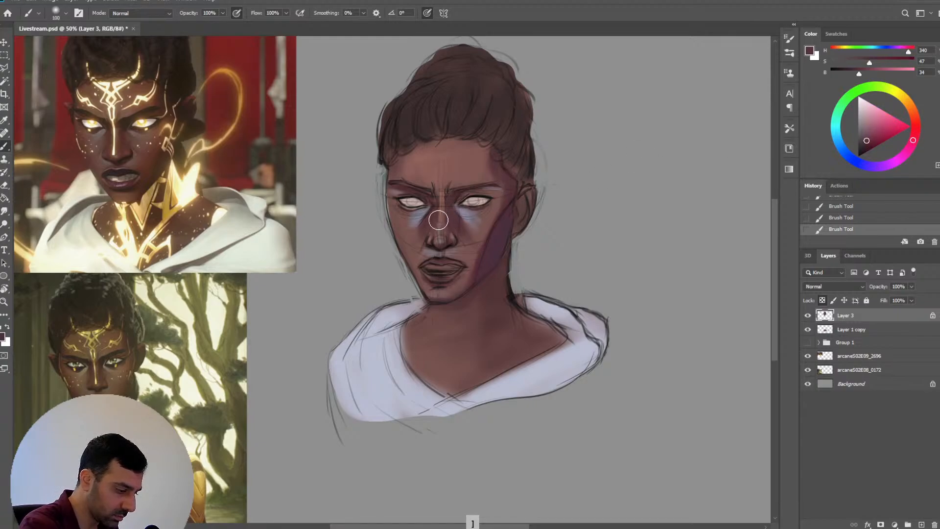
key("bracketright")
key("bracketright")
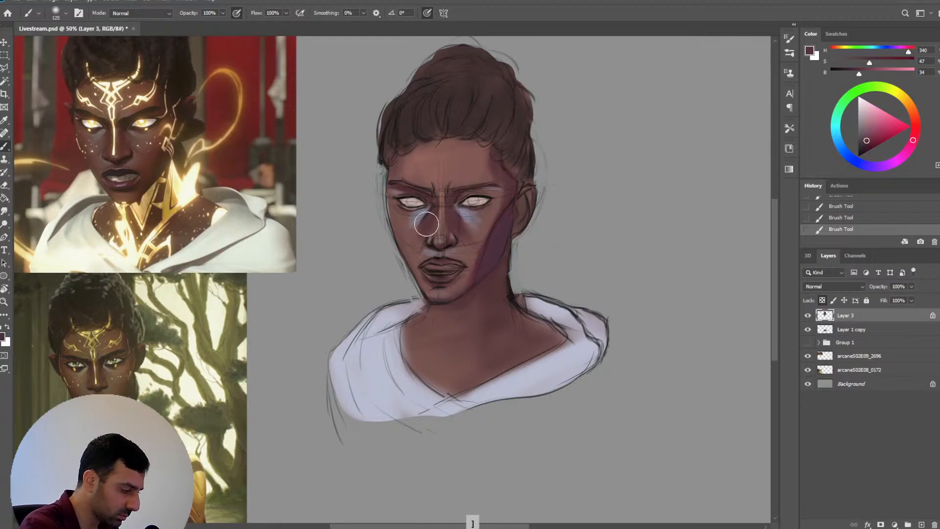
key("bracketleft")
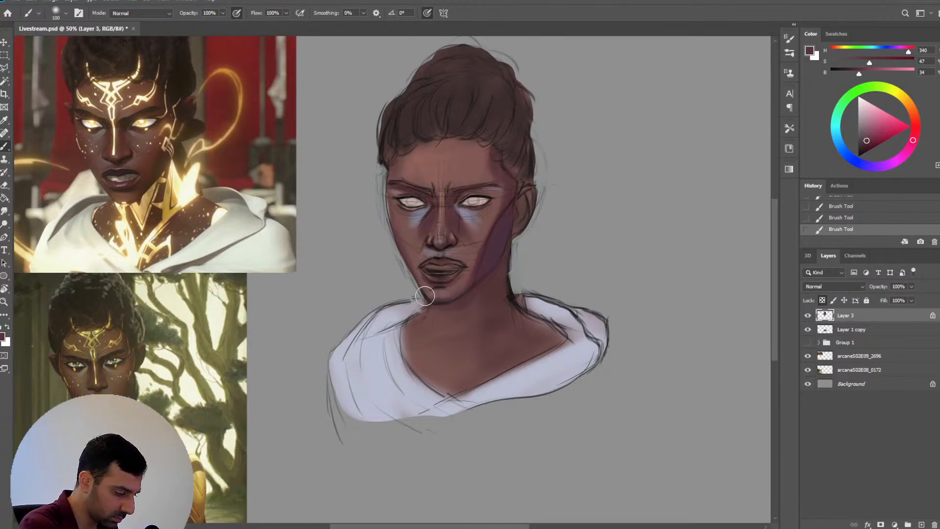
key("bracketleft")
key("bracketleft")
key("bracketleft")
key("bracketleft")
key("bracketleft")
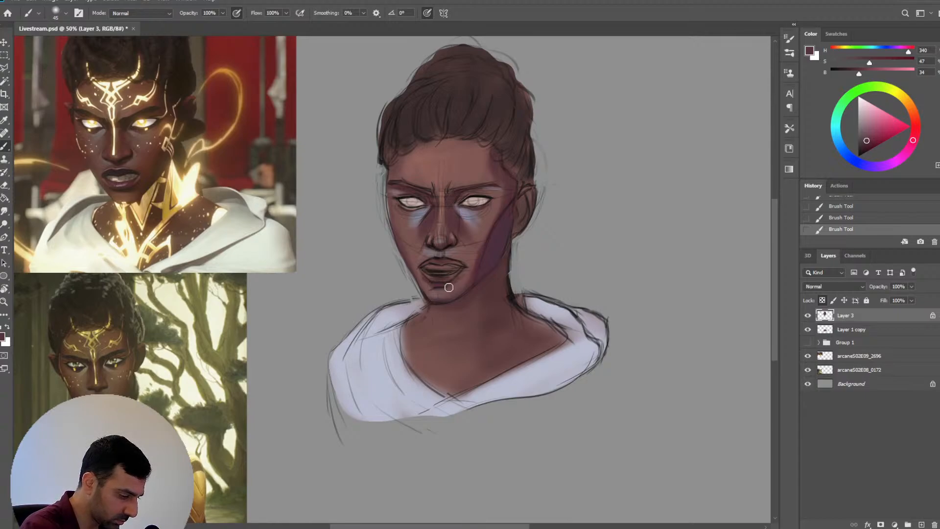
Tint the lower lip with crimson (H 340, S 65, B 54) using a 35 px brush, and step back two strokes
left_click(877, 135)
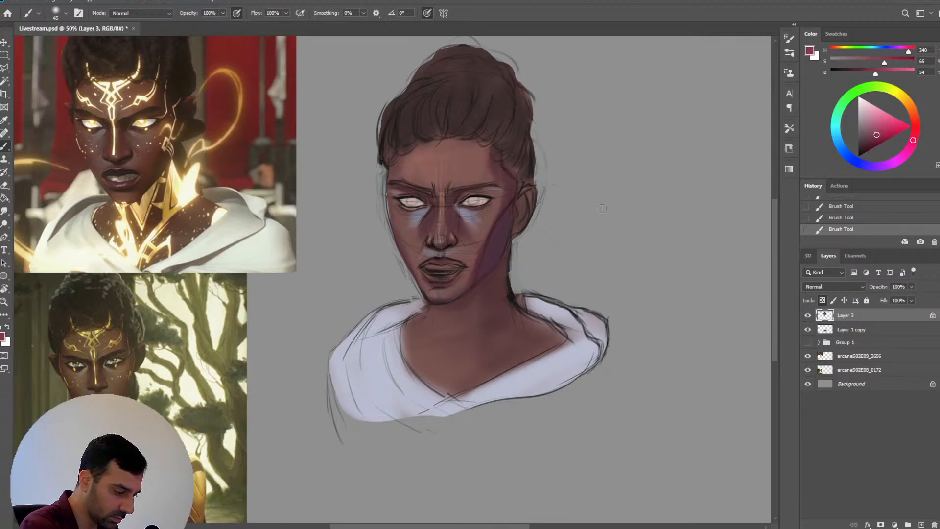
key("bracketleft")
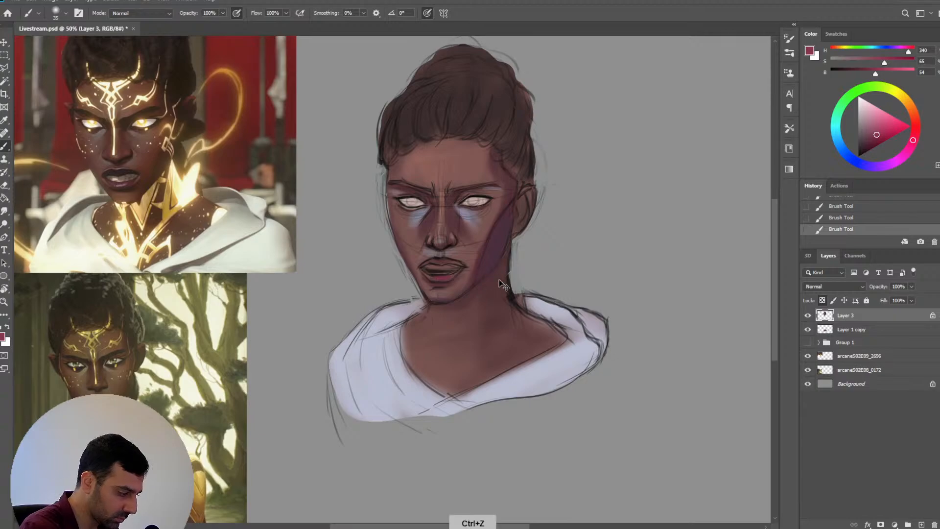
key("ctrl+z")
key("ctrl+z")
Paint the lower lip in a deep plum (H 328, S 69, B 40) with a brush of about 30 px
left_click_drag(912, 142, 909, 147)
left_click(873, 141)
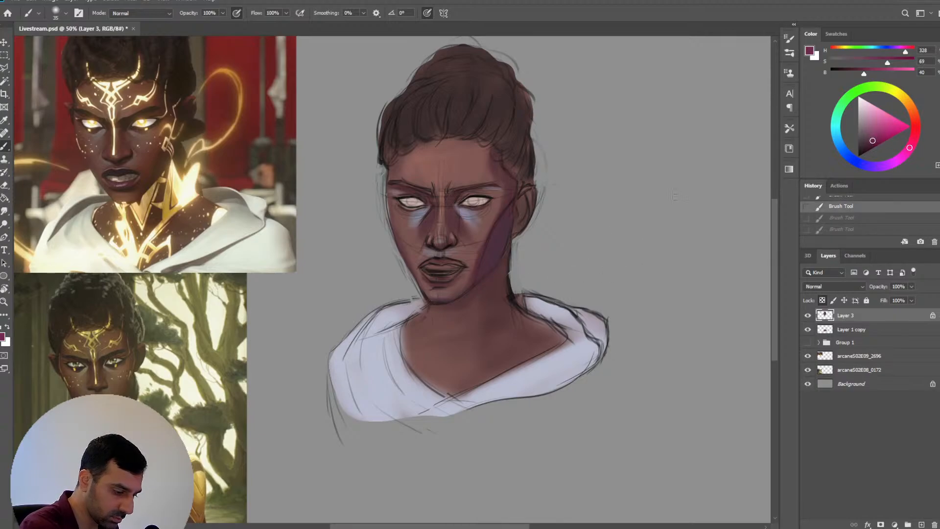
key("ctrl+shift+z")
key("ctrl+shift+z")
key("bracketleft")
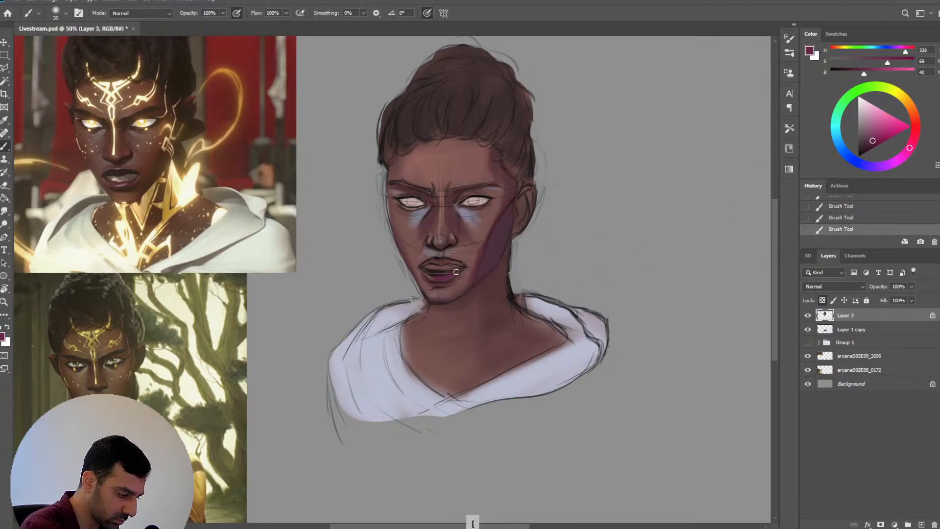
key("bracketleft")
key("bracketright")
Darken the plum to H 328, S 53, B 32 and shade the upper lip, reducing the brush from 40 to 15 px
left_click(867, 142)
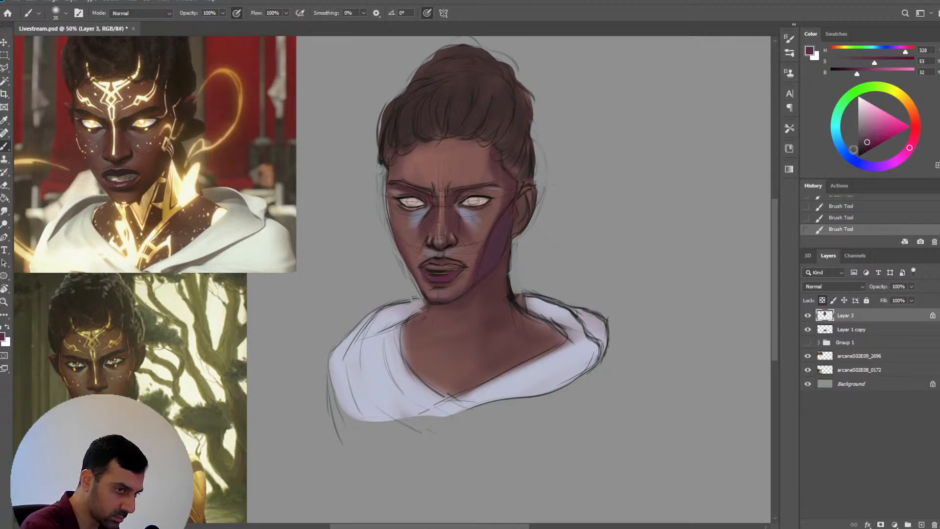
key("bracketright")
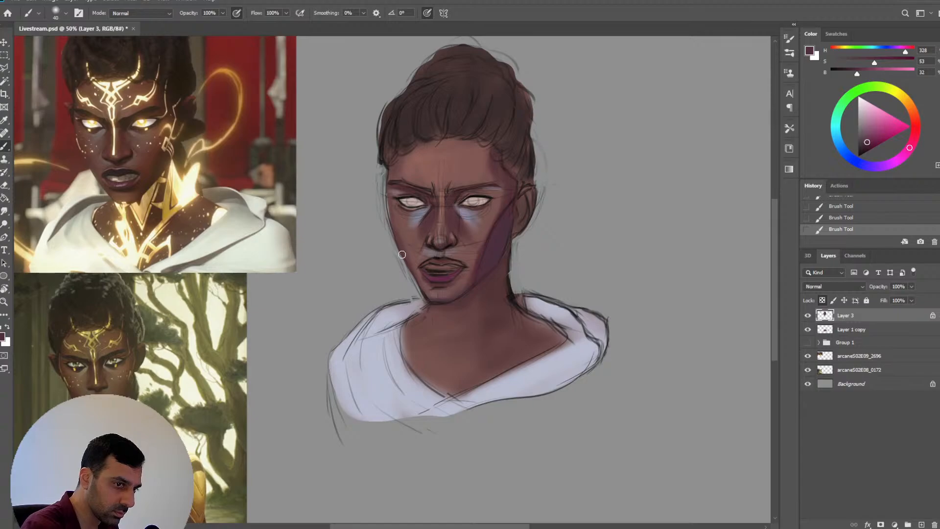
key("bracketleft")
key("bracketleft")
key("bracketleft")
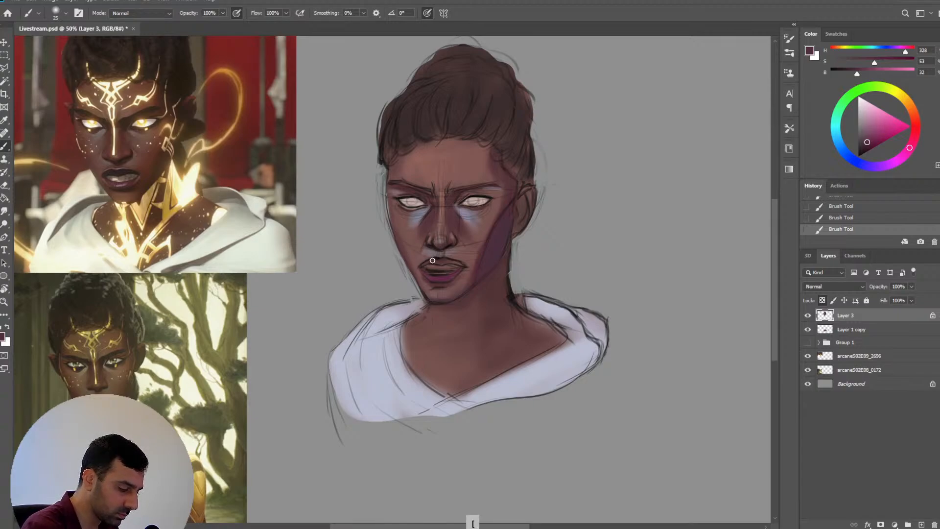
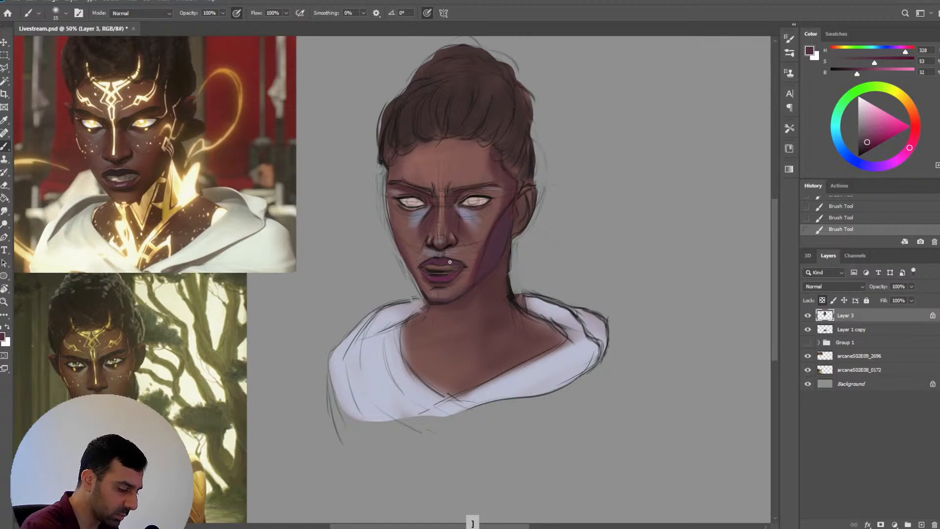
key("bracketright")
key("bracketleft")
key("bracketleft")
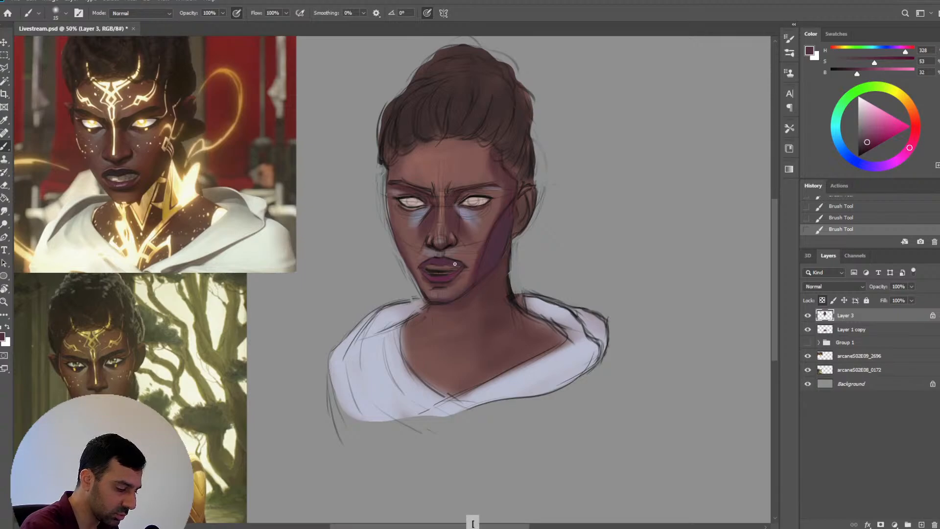
Clean up the lip edges with sampled skin (H 3, S 35, B 47) and lip (H 334, S 50, B 32) tones, using a 10 to 20 px brush
left_click(468, 263, "alt")
key("bracketleft")
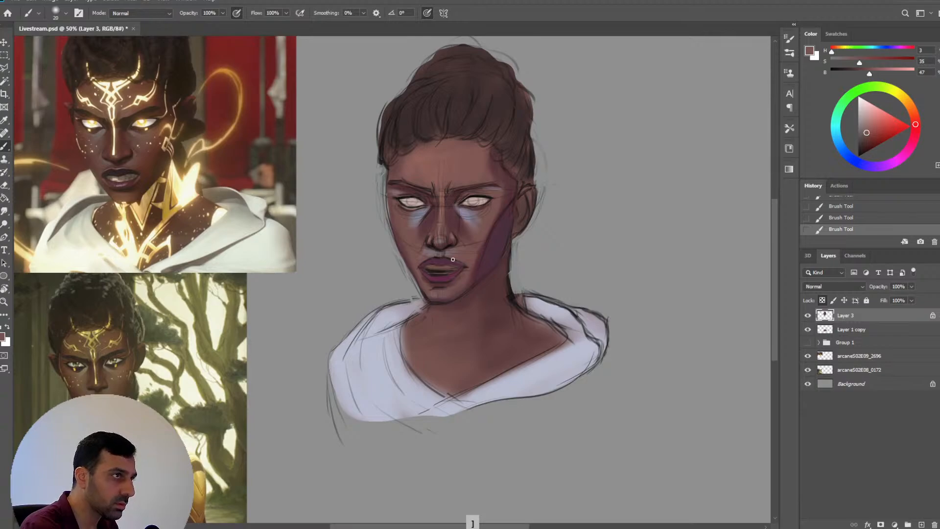
left_click(454, 260, "alt")
key("bracketleft")
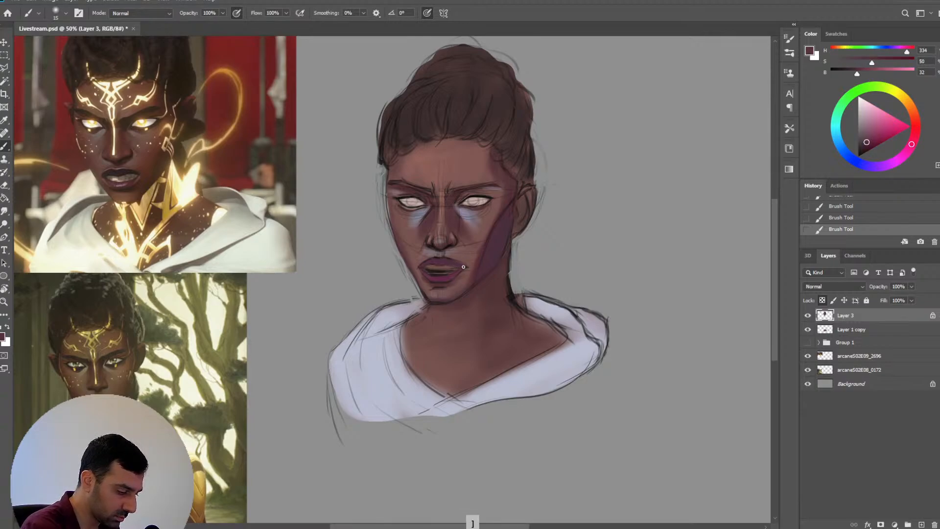
key("alt")
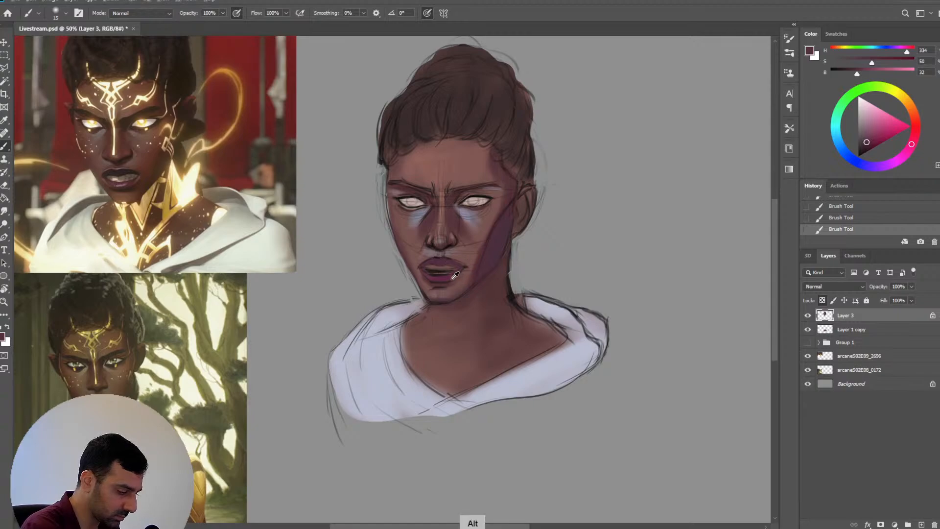
left_click(444, 280, "alt")
key("bracketleft")
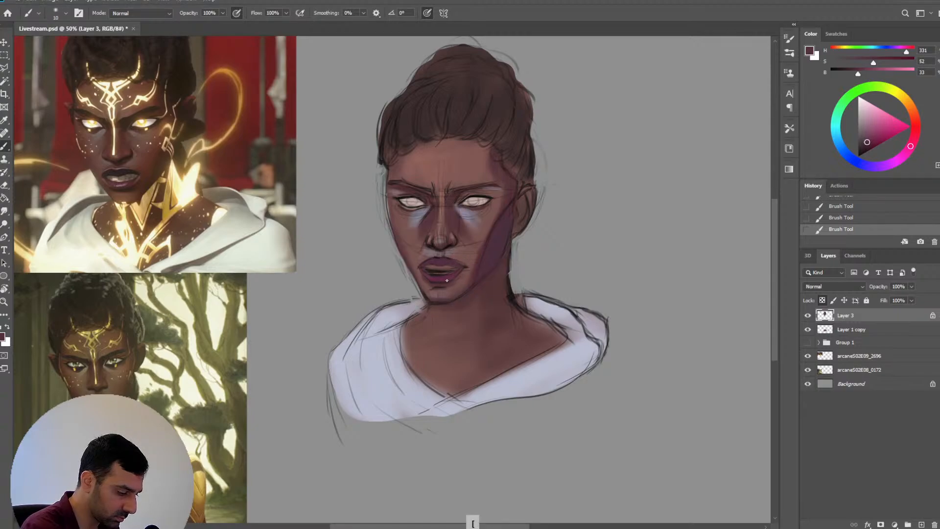
Sample the jaw shadow, warm it to H 339, S 44, B 29, and paint the shadowed cheek with a brush enlarged to 60 to 90 px
key("alt")
left_click(506, 241, "alt")
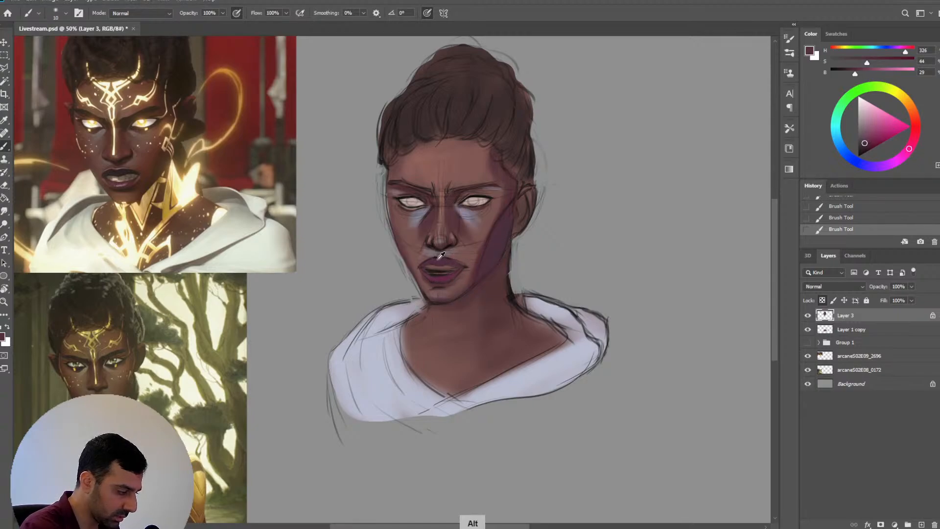
key("bracketright")
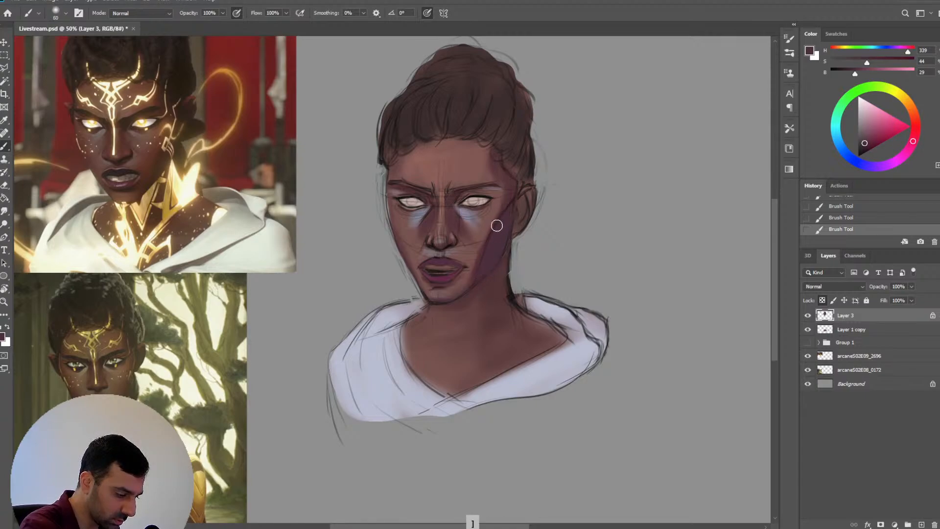
key("bracketright")
key("bracketright")
key("bracketright")
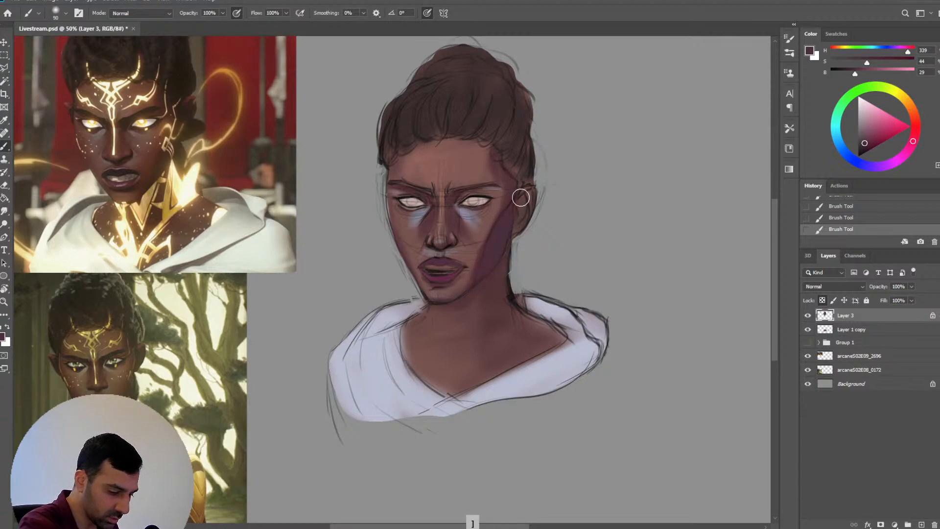
Extend the warm purple shadow over the right-hand temple and forehead edge with an 80 to 90 px brush
key("bracketleft")
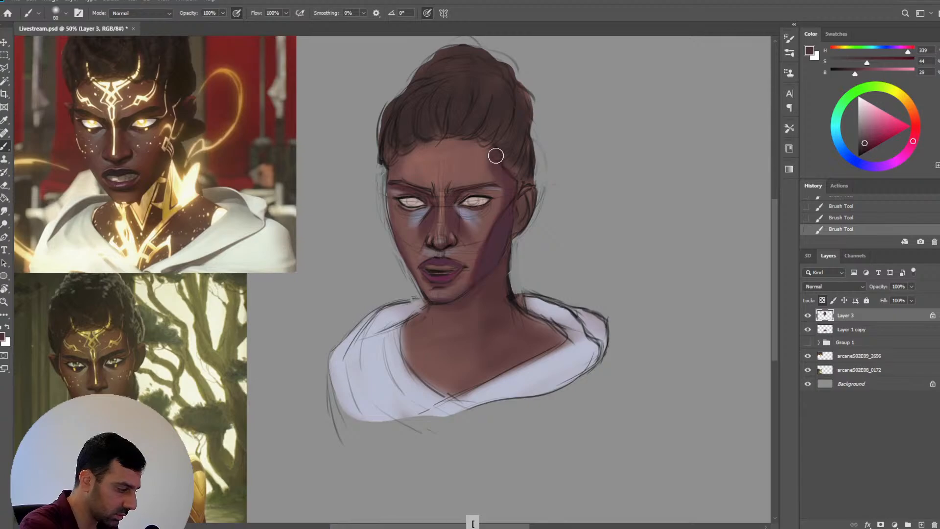
key("bracketright")
key("bracketright")
mouse_move(495, 158)
left_mouse_down()
mouse_move(504, 175)
mouse_move(495, 182)
left_mouse_up()
key("bracketleft")
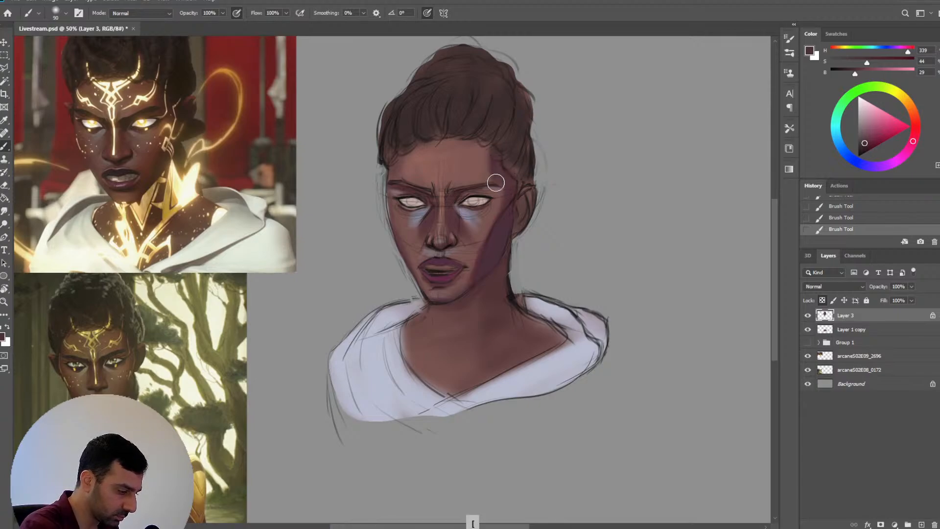
key("bracketleft")
Soften the cheek beneath the right-hand eye with dusty rose (H 351, S 24, B 50), reducing the brush to 25 px, and step back two strokes
key("alt")
left_click(471, 234, "alt")
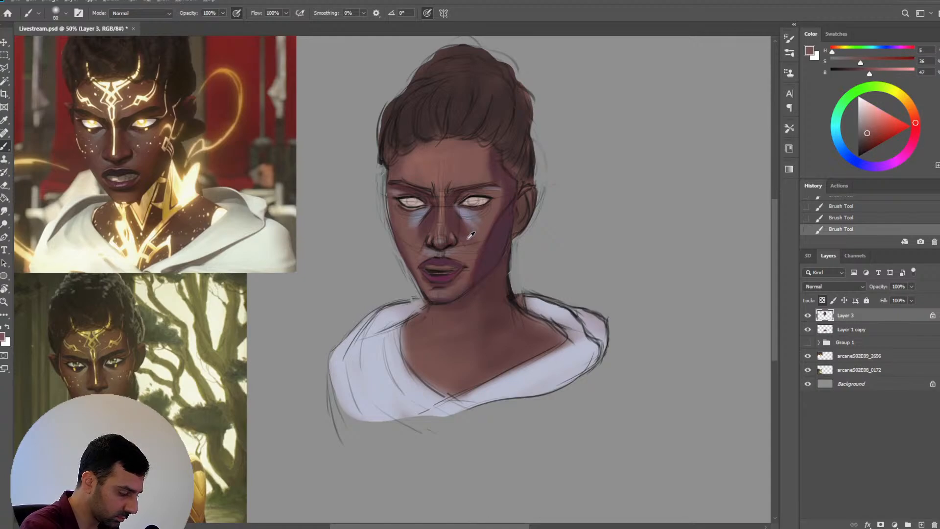
left_click(463, 237, "alt")
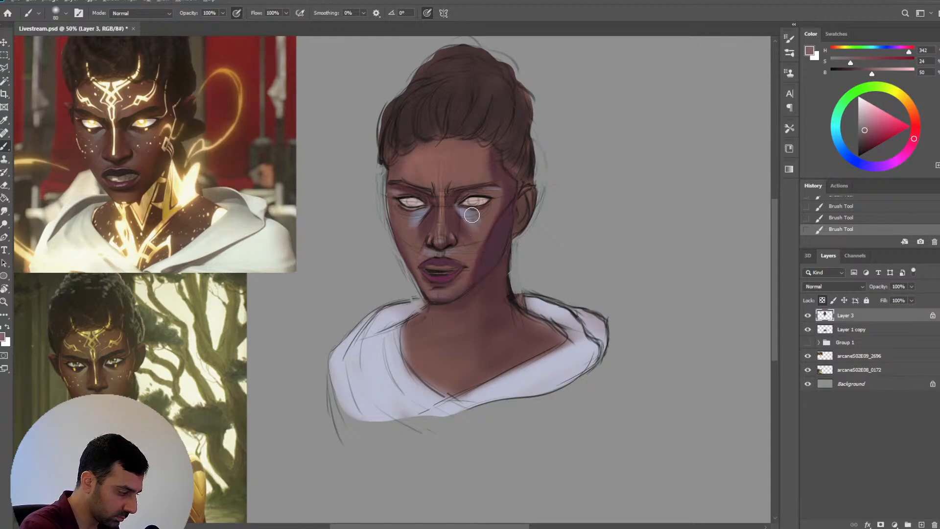
left_click_drag(915, 138, 915, 132)
key("bracketleft")
key("bracketleft")
key("bracketleft")
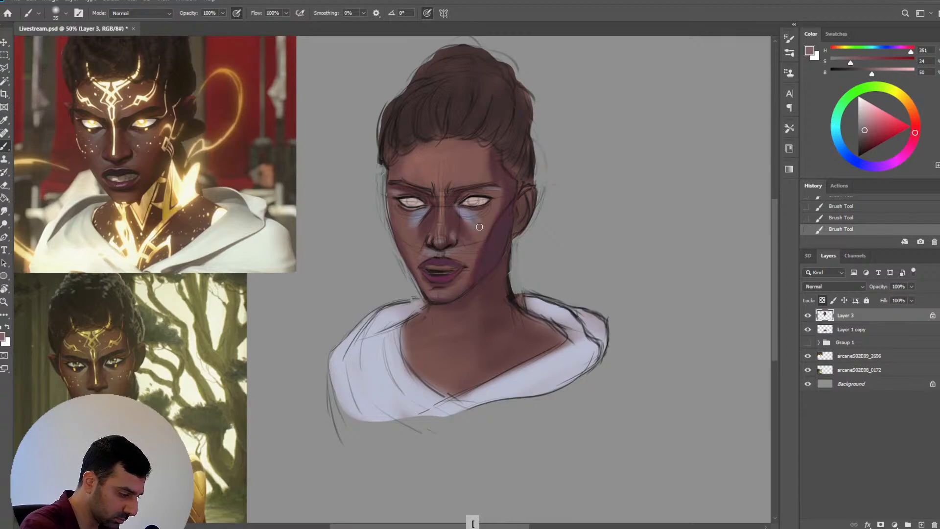
key("bracketleft")
key("ctrl+z")
key("ctrl+z")
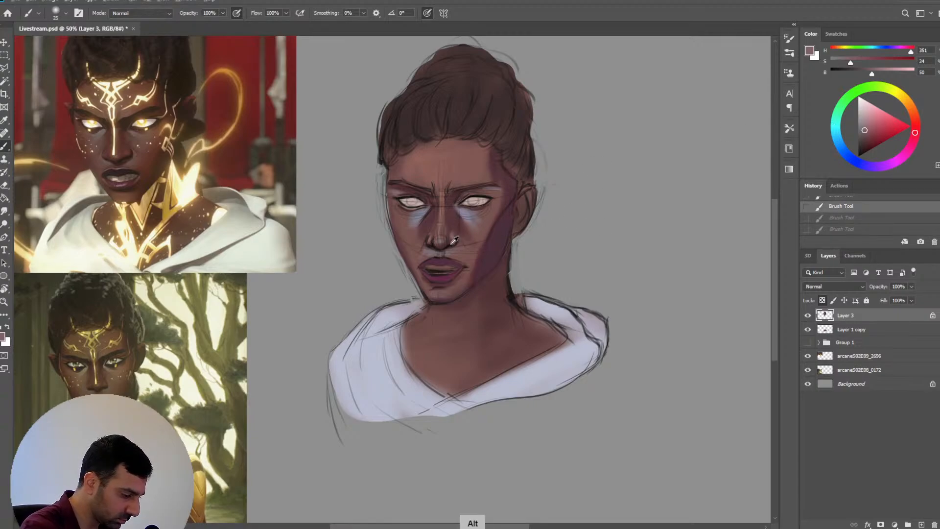
Sample the reddish shadow beside the nose (H 348, S 47, B 34) and shade the nose's right-hand side with a 15 px brush
left_click(459, 218, "alt")
key("bracketleft")
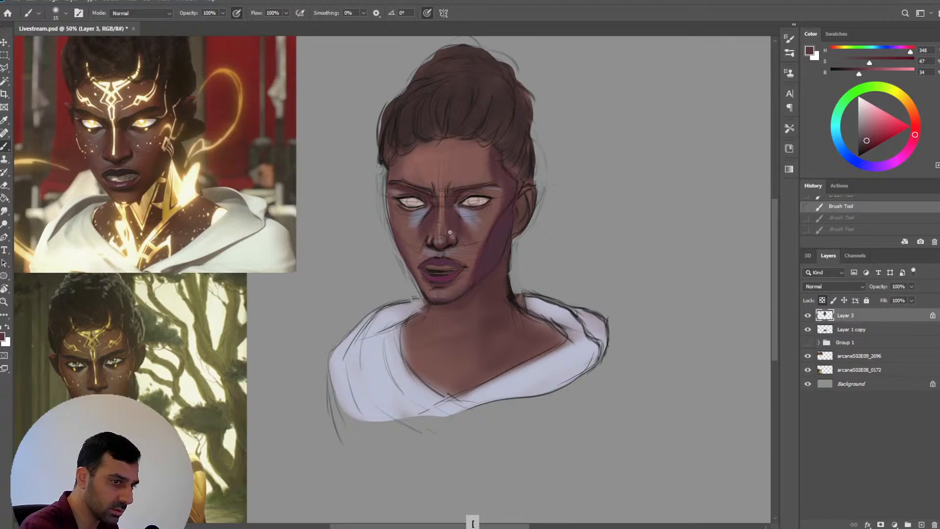
key("ctrl+shift+z")
key("ctrl+shift+z")
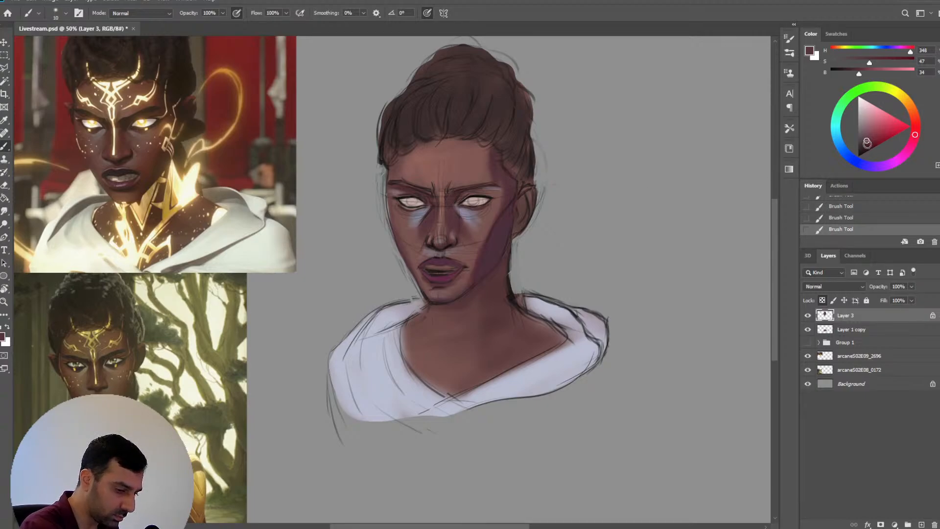
Deepen the nostrils and underside of the nose with dark maroon (H 348, S 65, B 22), using a brush between 10 and 35 px
left_click(458, 238, "alt")
key("bracketright")
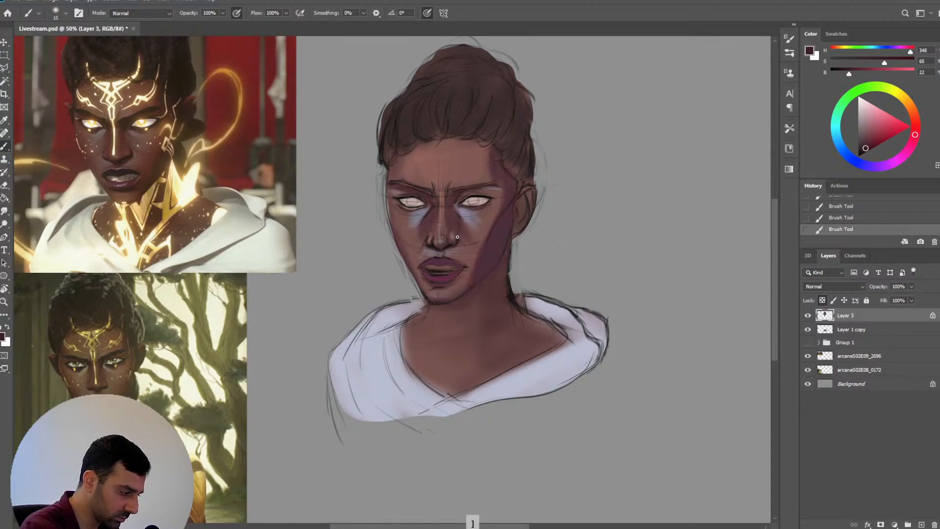
key("bracketleft")
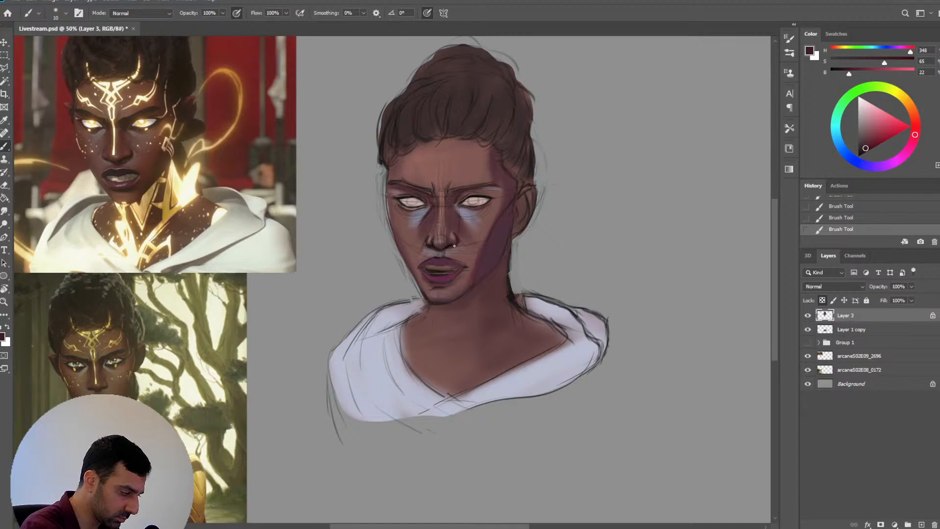
key("bracketright")
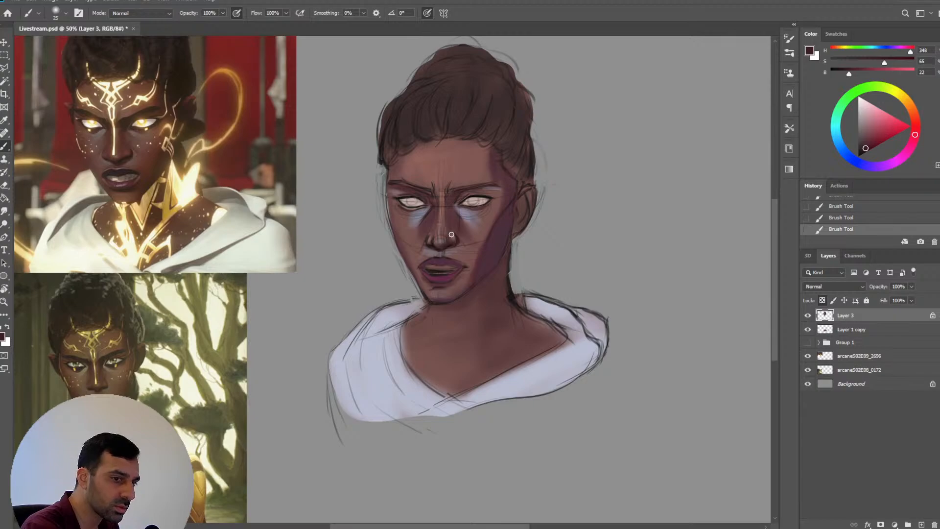
key("bracketleft")
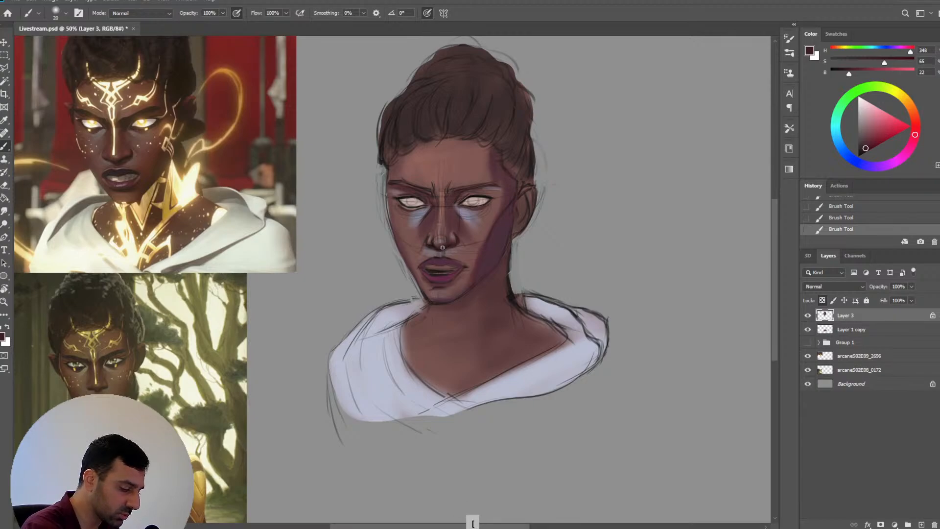
key("bracketright")
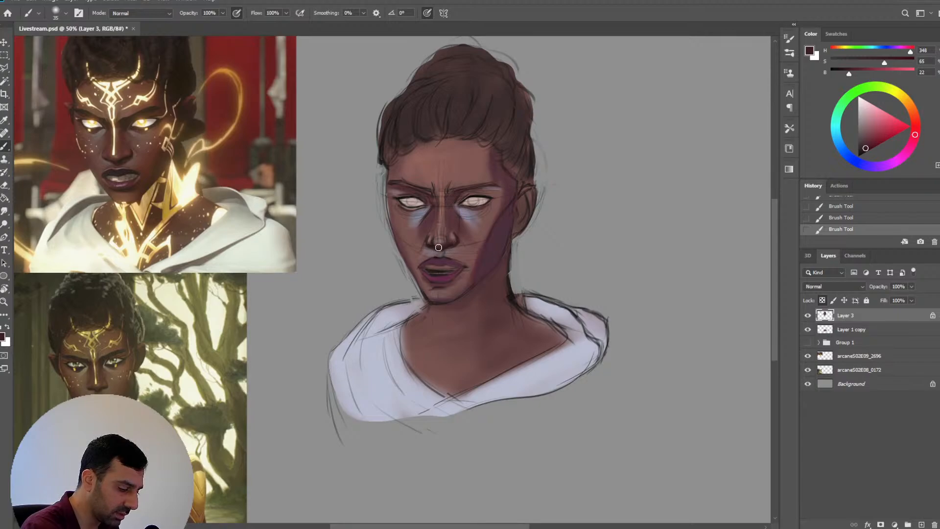
key("bracketleft")
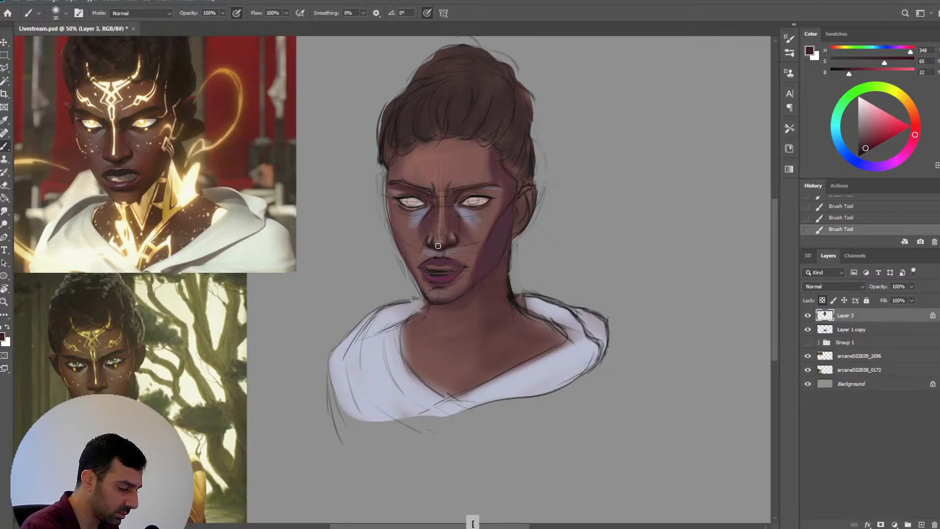
Blend the nose's lower edge with tones sampled around it, including H 351, S 55, B 19 and H 351, S 31, B 33, using a 15 to 25 px brush
left_click(434, 251, "alt")
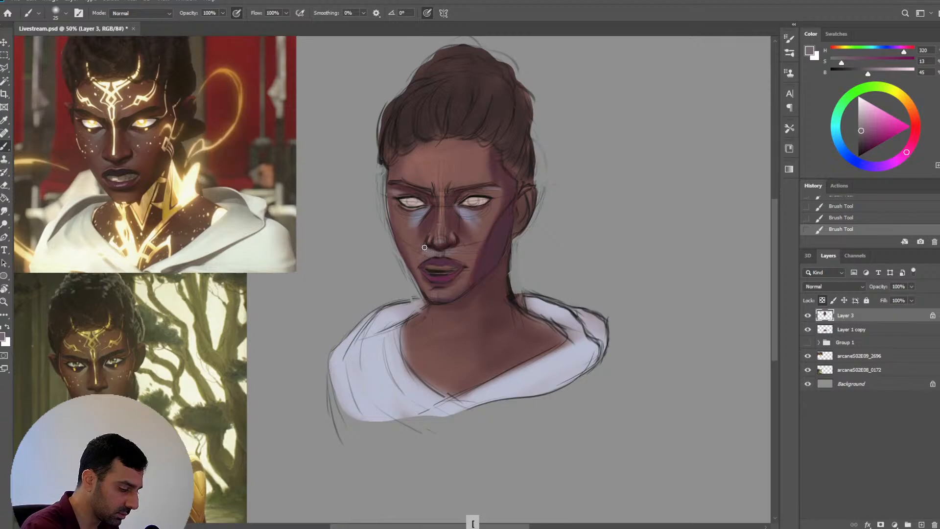
left_click(440, 243, "alt")
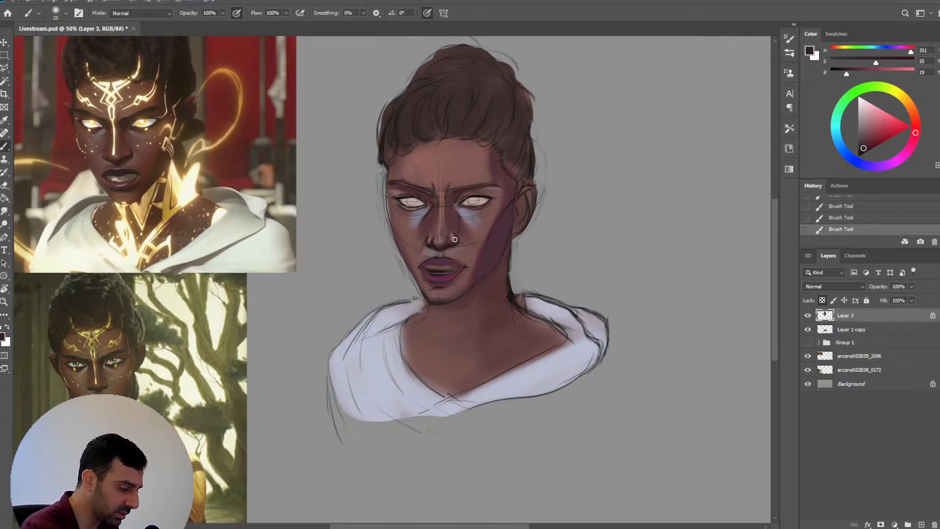
key("alt")
left_click(457, 233, "alt")
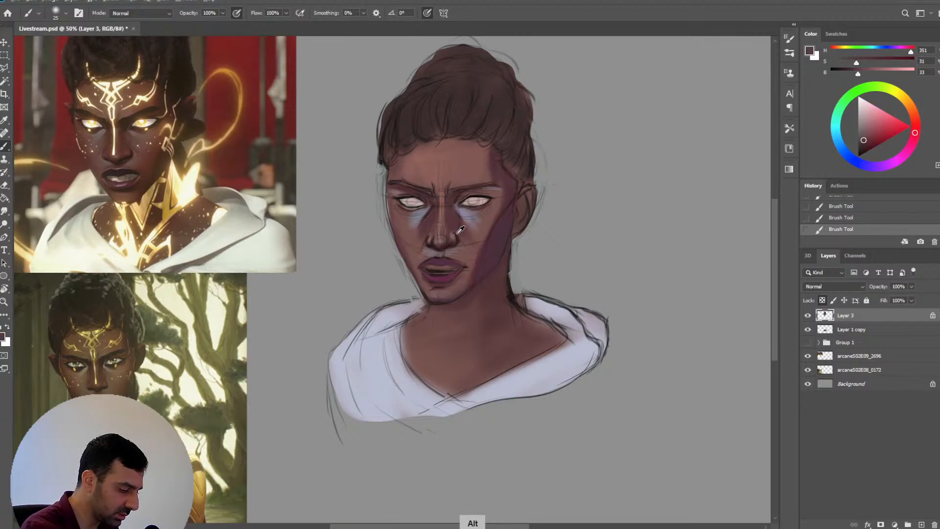
key("bracketleft")
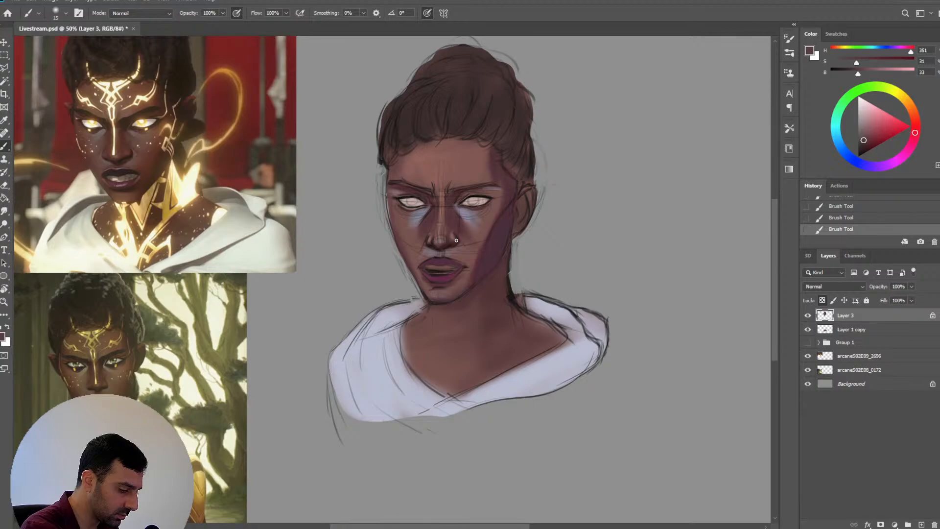
Refine the nose tip and right-hand nostril with sampled rose (H 349, S 25, B 50) and skin brown (H 5, S 36, B 47) at 20 px
key("bracketright")
left_click(461, 229, "alt")
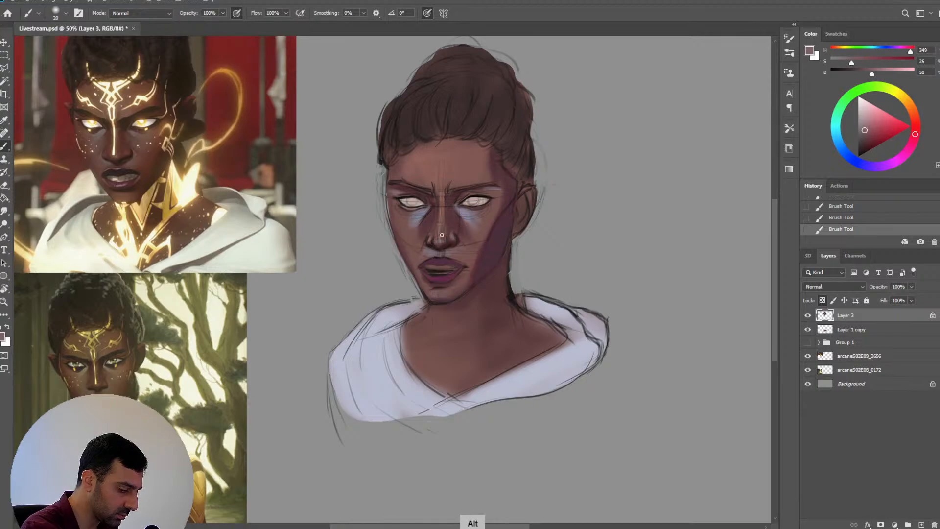
left_click(433, 220, "alt")
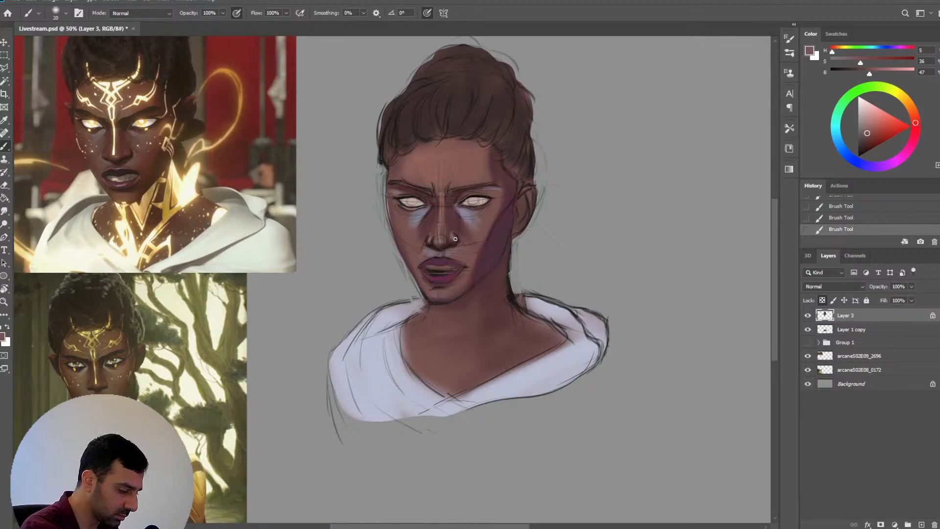
key("bracketright")
key("bracketleft")
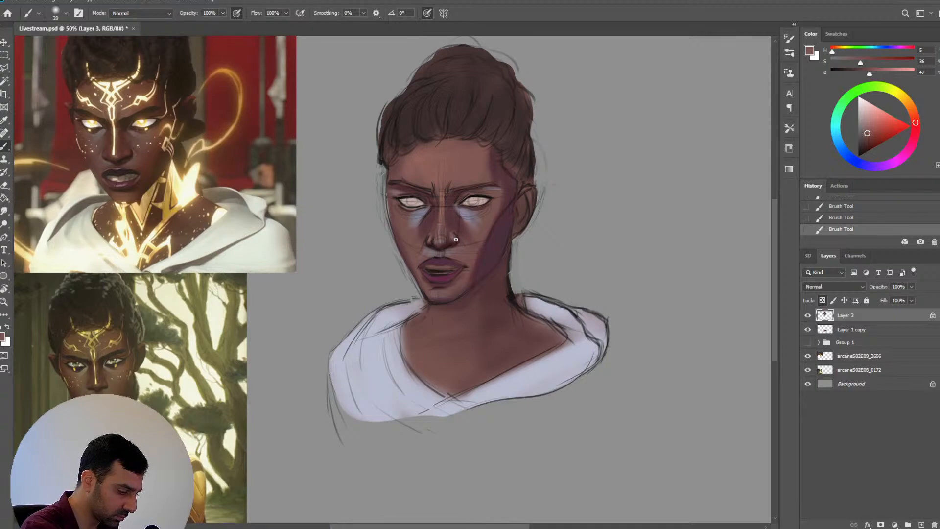
Soften the transition beside the nose under the right-hand eye with sampled H 358, S 25, B 46 and H 3, S 34, B 46, enlarging the brush to 60 px
left_click(454, 235, "alt")
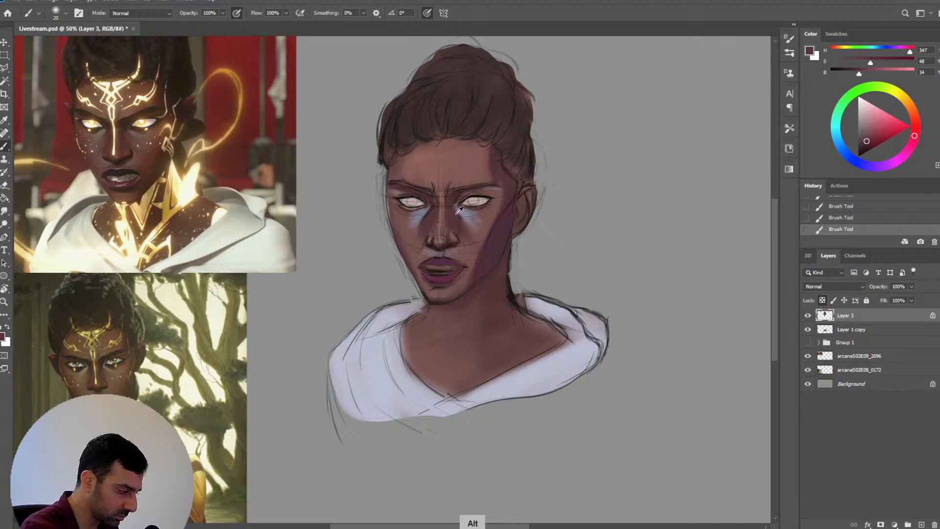
left_click(474, 225, "alt")
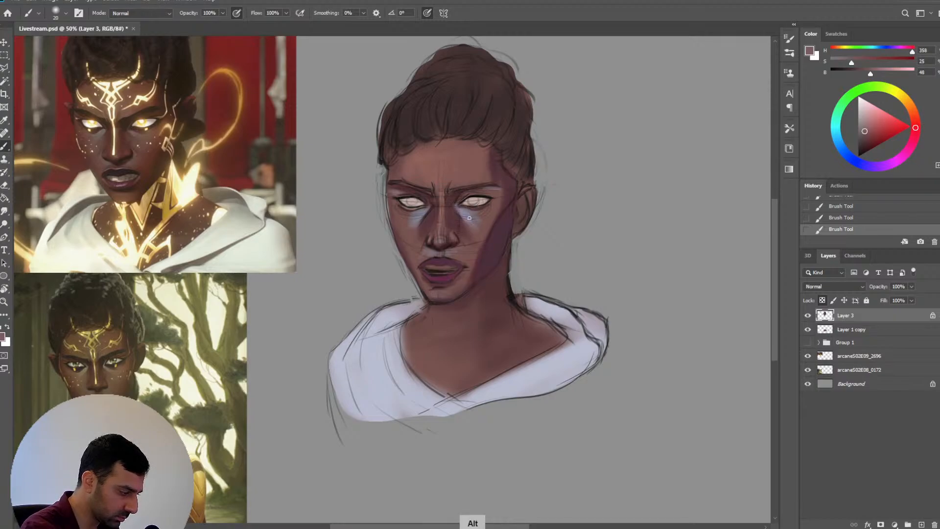
key("]")
key("]")
left_click(482, 227, "alt")
key("]")
key("]")
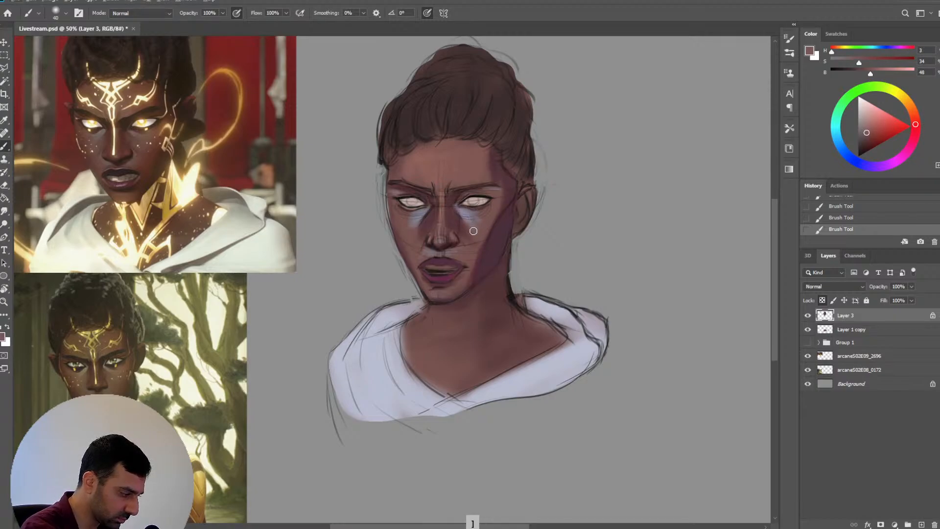
key("]")
key("]")
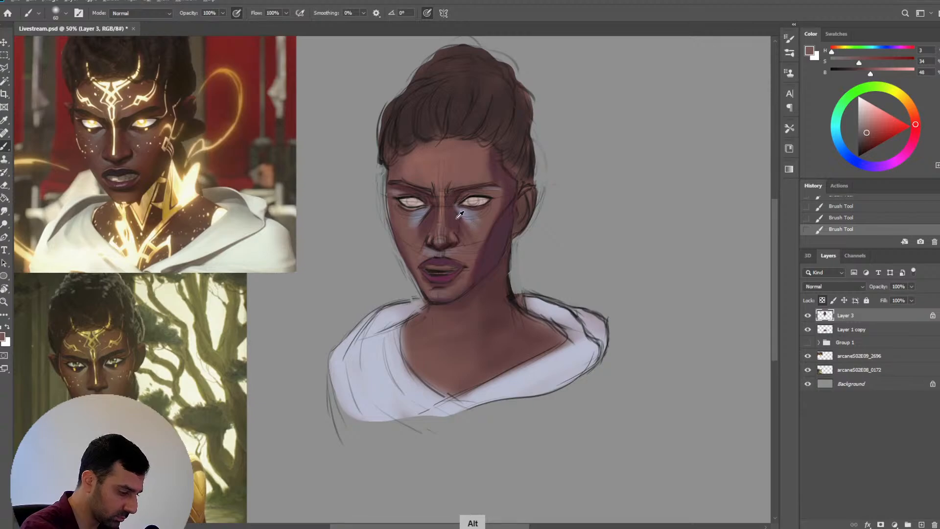
Shade the right-hand cheek with the reddish shadow sampled beside the nose (H 347, S 48, B 34), using a brush between 90 and 175 px
left_click(472, 231, "alt")
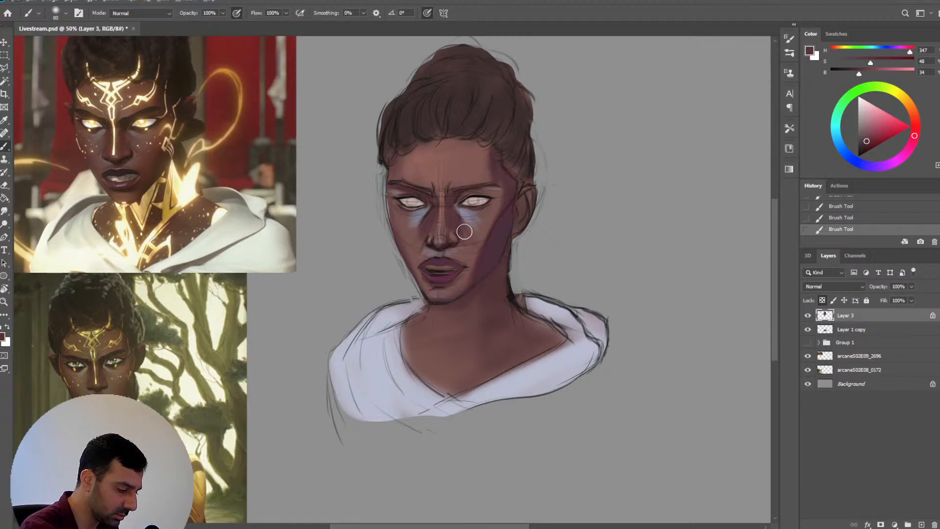
key("]")
key("bracketright")
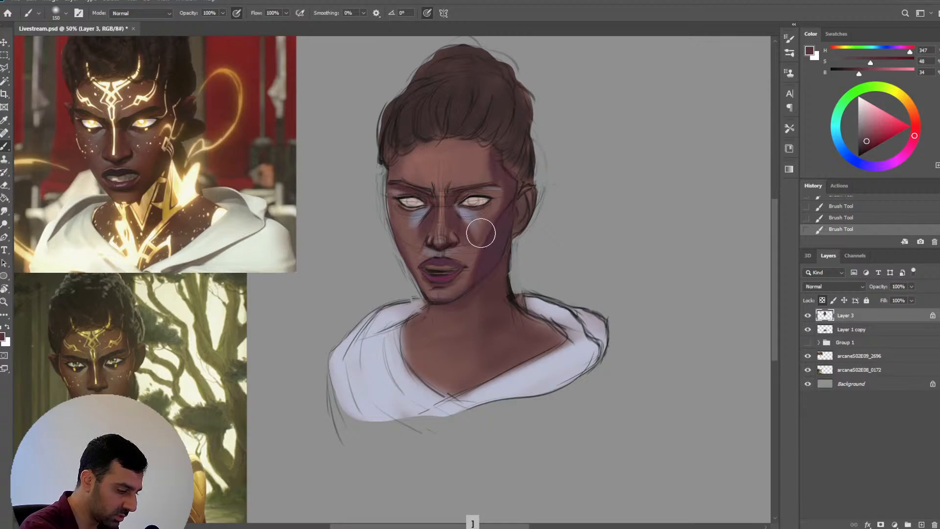
key("bracketright")
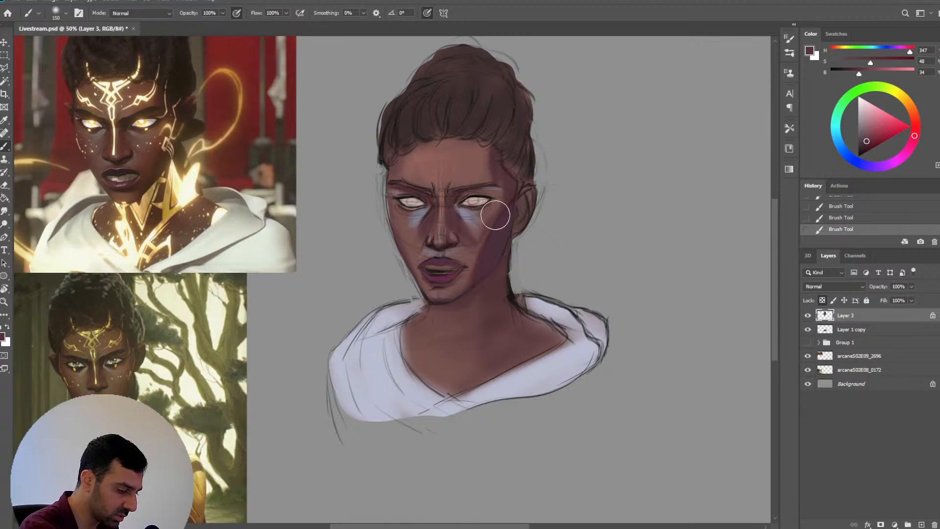
key("bracketright")
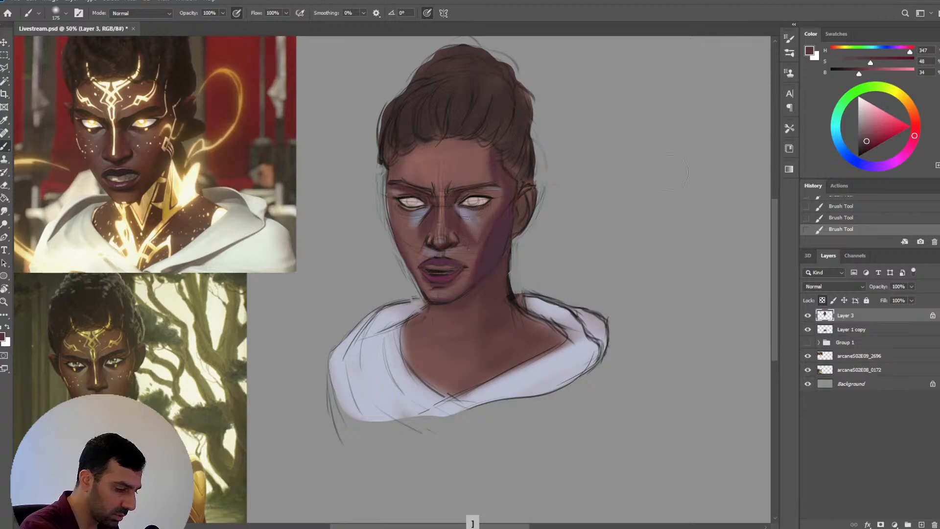
Pick a more saturated red (H 354, S 53, B 45) and warm the right-hand cheek up toward the eye corner with a large soft brush
left_click(871, 137)
left_click_drag(914, 136, 915, 130)
key("bracketleft")
key("bracketleft")
key("bracketleft")
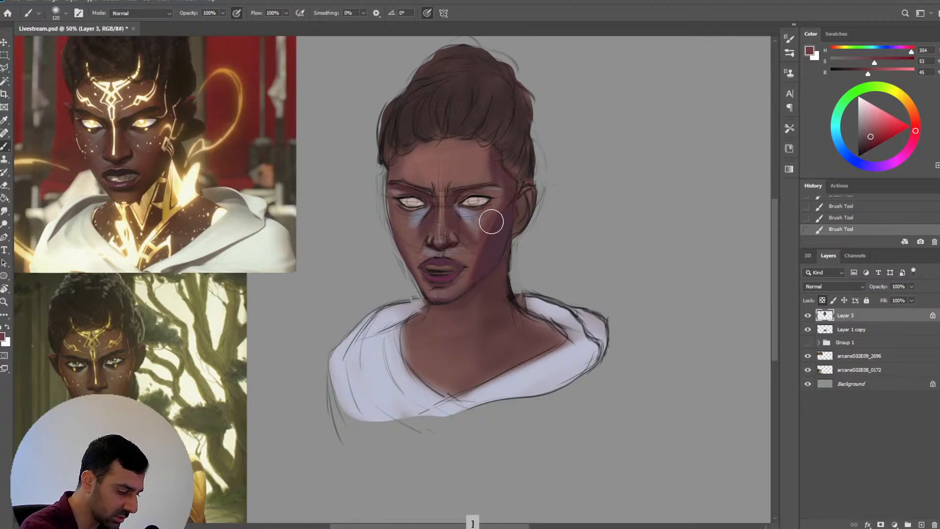
key("bracketright")
key("bracketright")
mouse_move(493, 223)
left_mouse_down()
mouse_move(488, 231)
mouse_move(501, 204)
left_mouse_up()
key("bracketleft")
key("bracketleft")
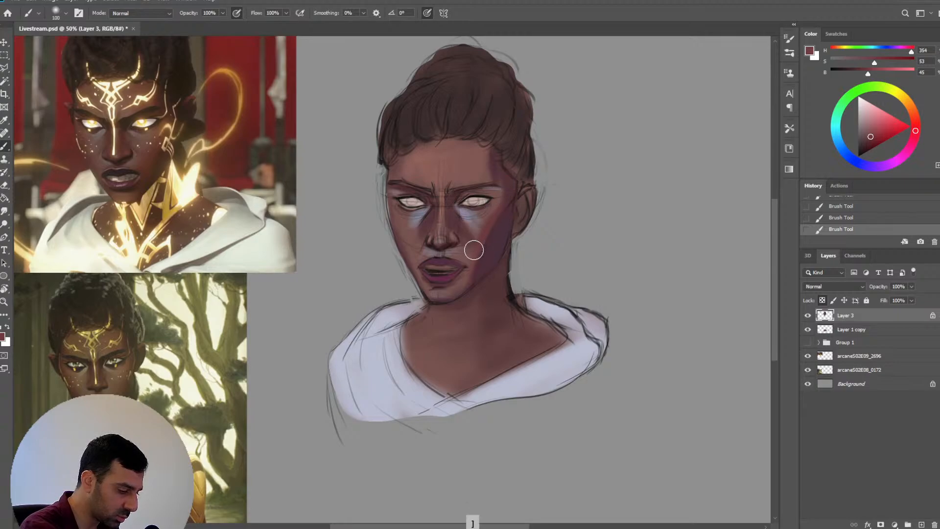
Blend the area between the nose and right-hand cheek with sampled dark red (H 351, S 45, B 34) at 100 to 150 px
key("bracketright")
key("bracketright")
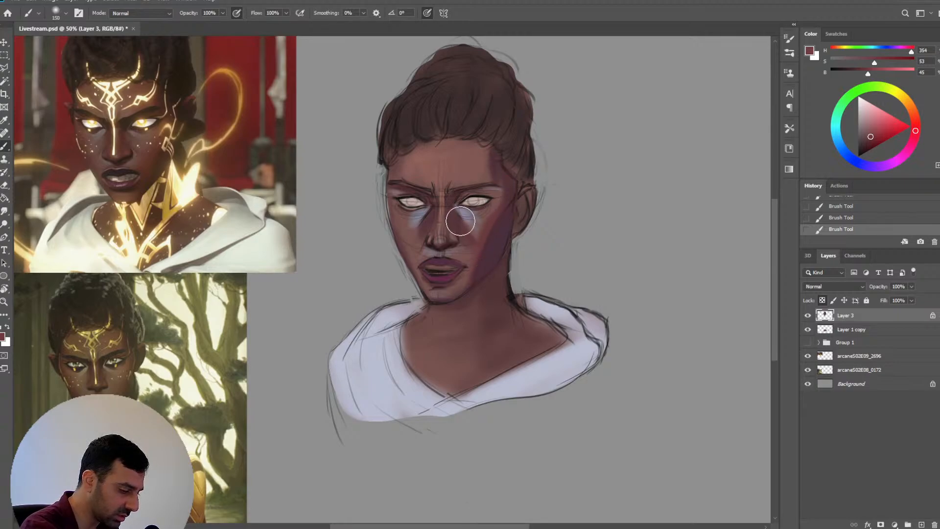
key("bracketleft")
key("bracketleft")
left_click(463, 230, "alt")
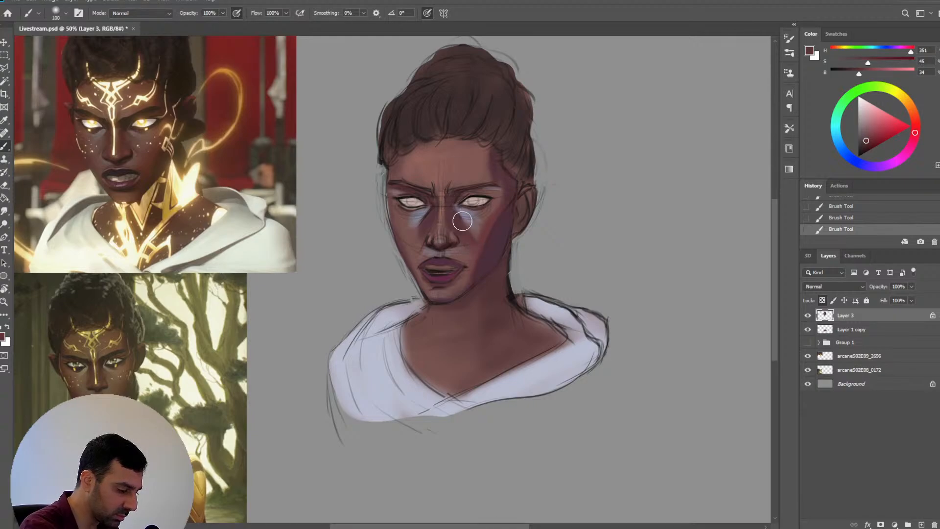
key("bracketright")
key("bracketright")
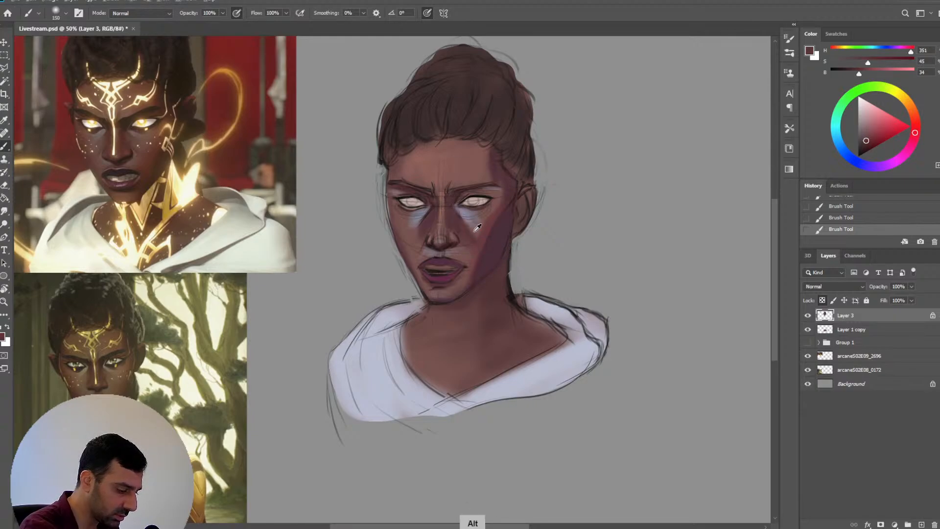
Sample the lit cheek brown (H 4, S 34, B 48) and blend it over the right-hand cheek, reducing the brush from 175 to 90 px
left_click(409, 229, "alt")
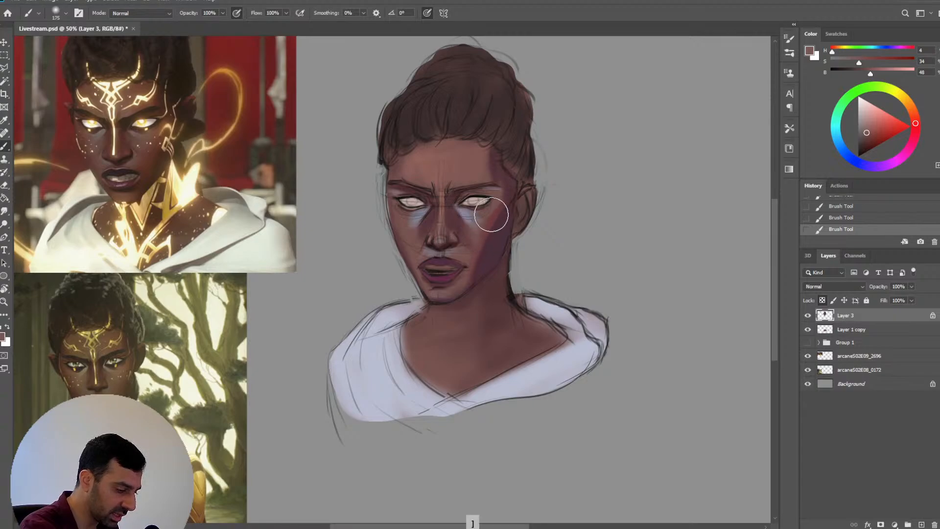
key("bracketleft")
key("bracketleft")
key("bracketleft")
key("bracketleft")
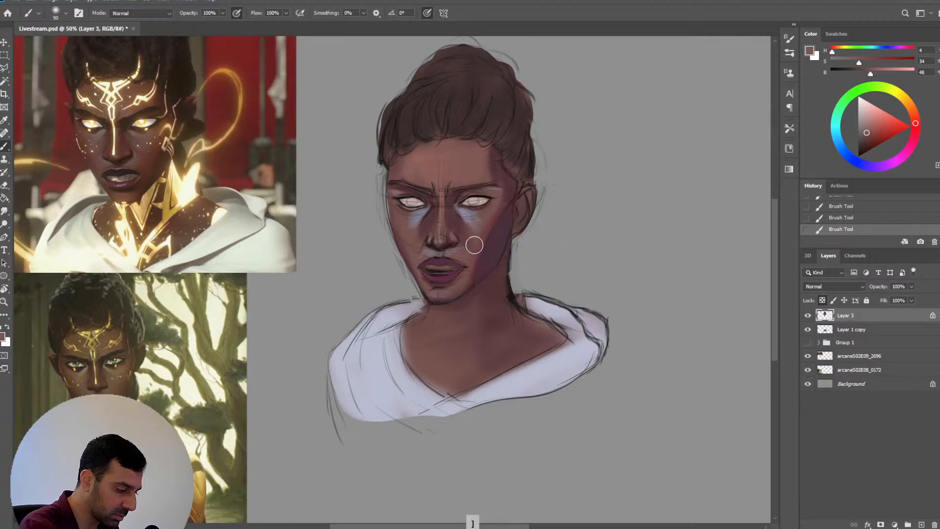
Repaint the purple shadow from the right-hand cheekbone to the jaw with sampled H 334, S 44, B 29 at 90 px
key("alt")
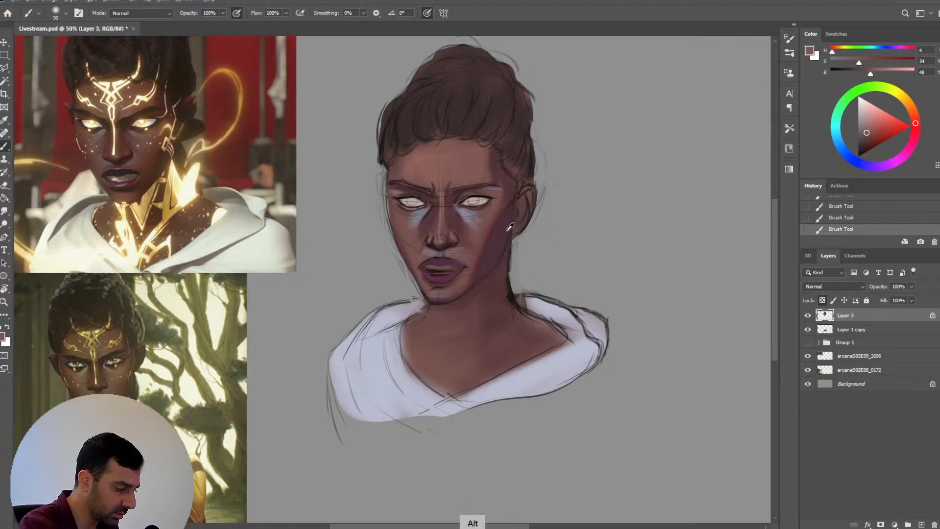
left_click(504, 231, "alt")
left_click_drag(509, 216, 483, 258)
key("bracketleft")
left_click_drag(503, 221, 472, 286)
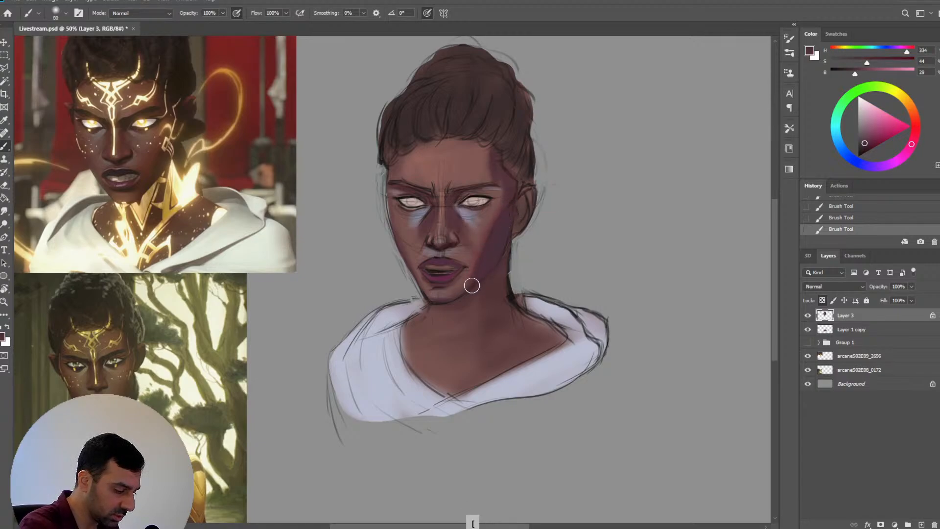
Blend the edge of the cheek shadow with sampled red (H 355, S 50, B 44) and purple (H 335, S 45, B 29) down to the chin
left_click(490, 229, "alt")
key("bracketright")
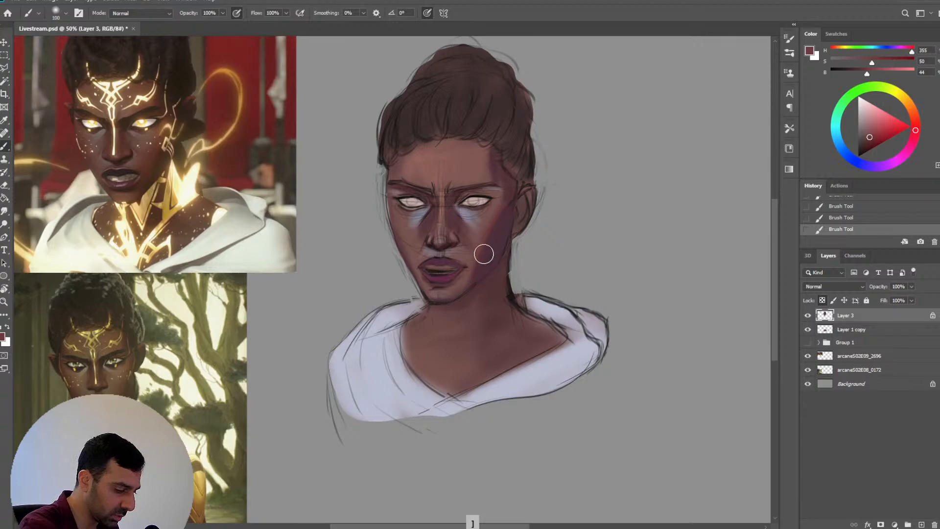
left_click(506, 225, "alt")
left_click_drag(510, 208, 468, 286)
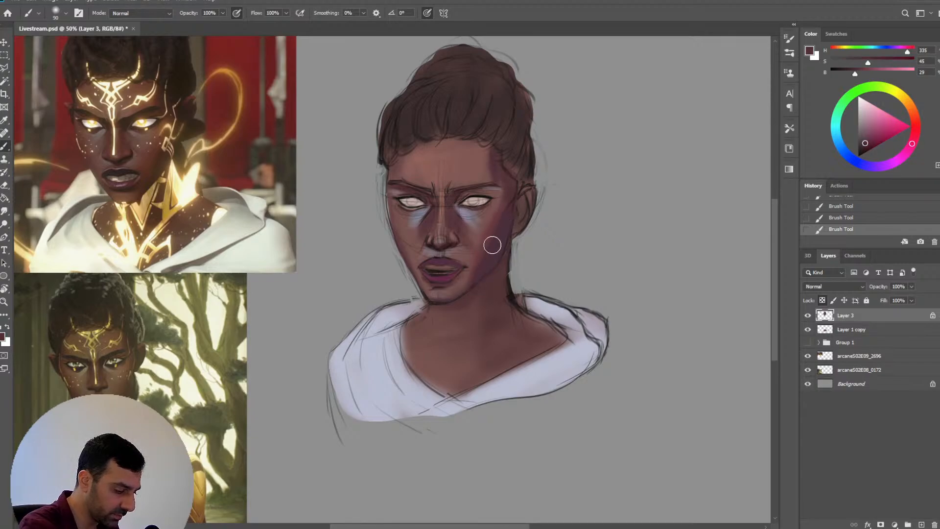
Glaze sampled red (H 353, S 50, B 41) along the outer cheek and beside the right-hand eye with a brush between 60 and 100 px
left_click(489, 229, "alt")
key("bracketleft")
key("bracketleft")
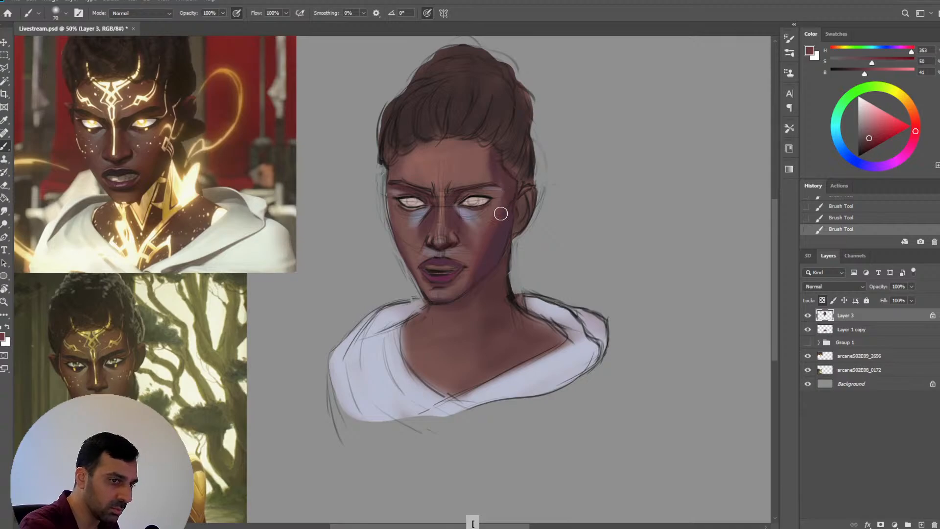
key("bracketleft")
key("bracketleft")
key("bracketright")
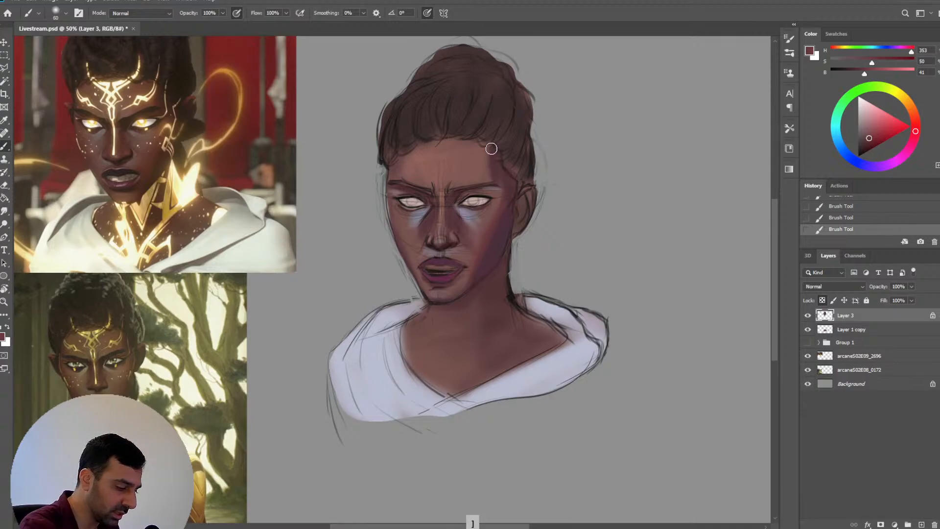
key("bracketright")
key("bracketright")
key("bracketright")
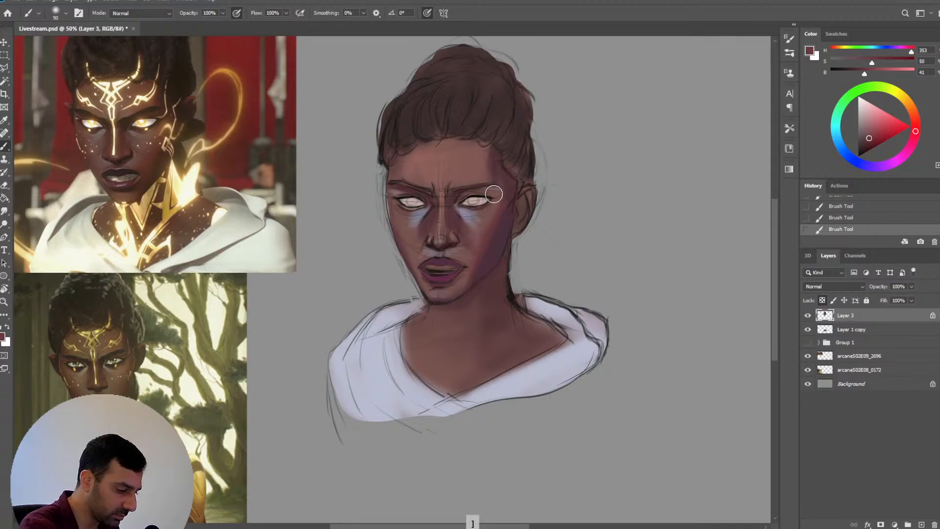
key("bracketright")
Smooth the cheek shadow's edge at about 100 px, alternating sampled reds near H 354, S 50, B 43 with purples such as H 334, S 44, B 29
left_click(502, 213, "alt")
key("bracketleft")
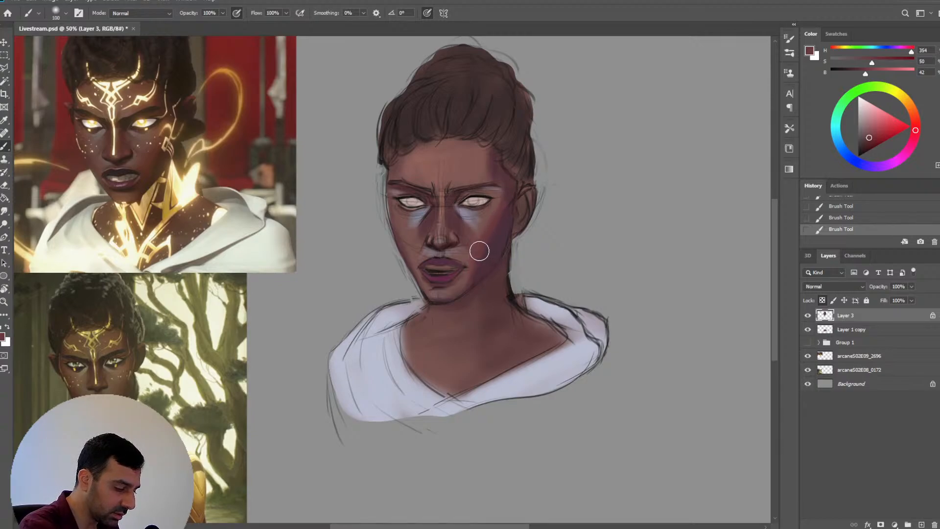
left_click(493, 223, "alt")
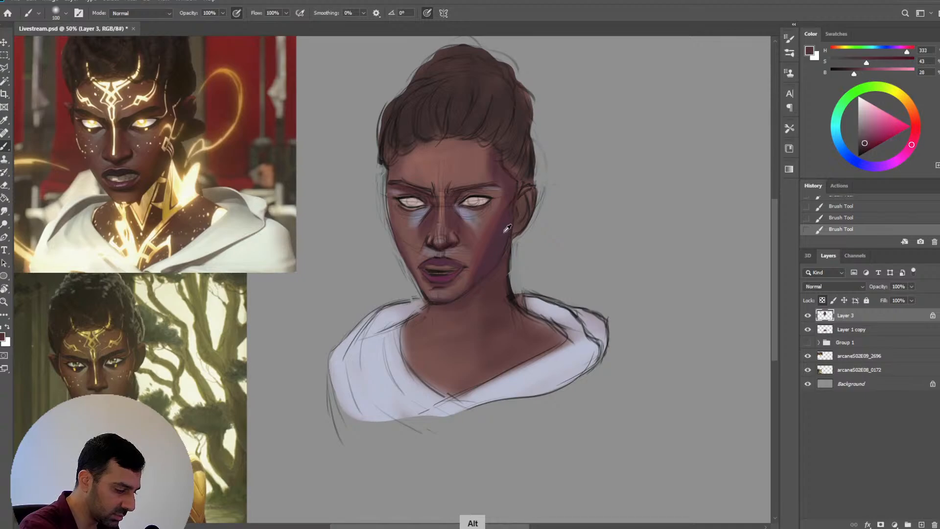
left_click(490, 228, "alt")
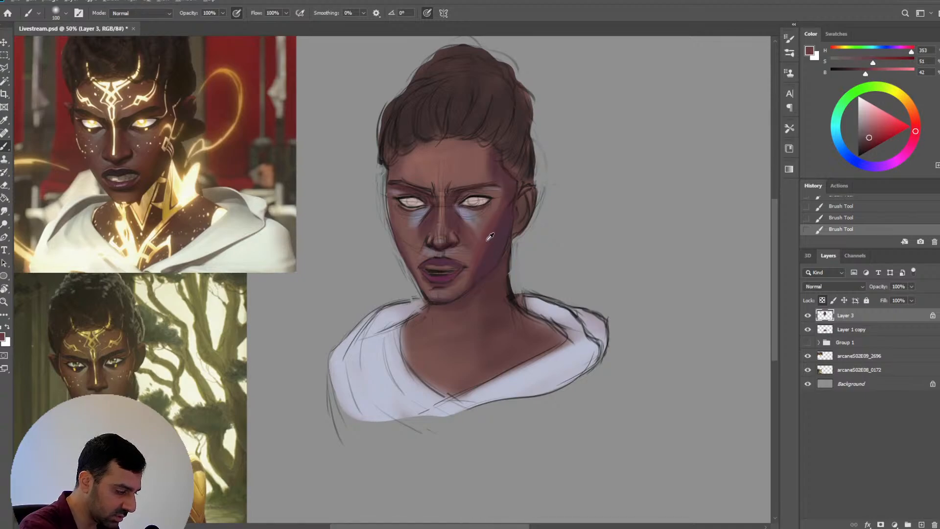
key("bracketleft")
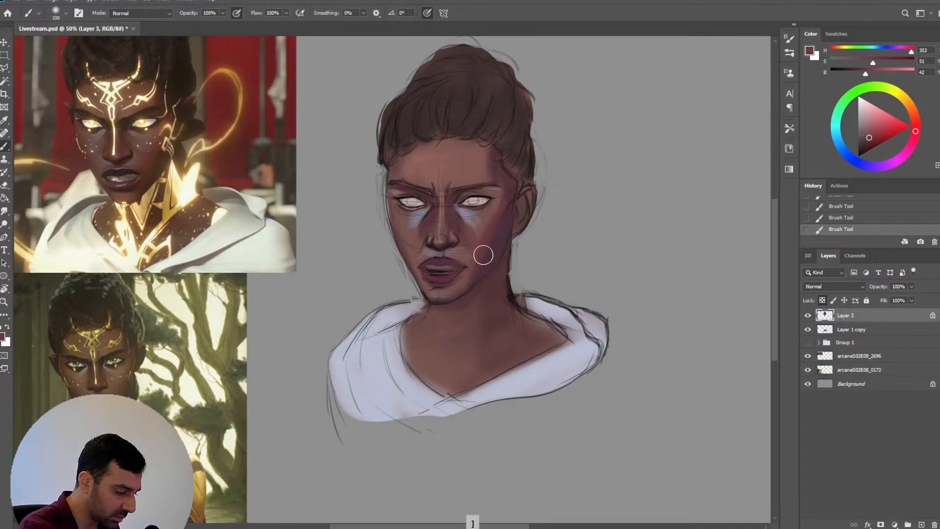
left_click(507, 228, "alt")
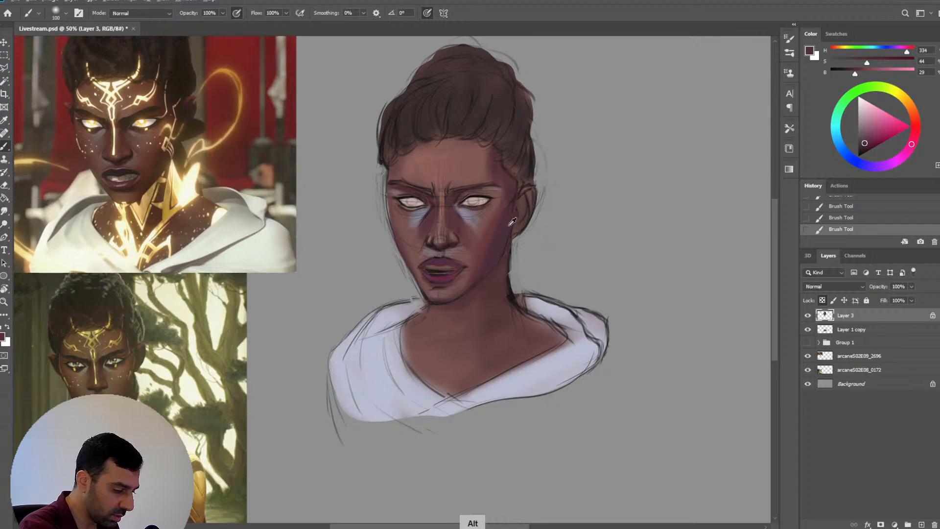
left_click(492, 228, "alt")
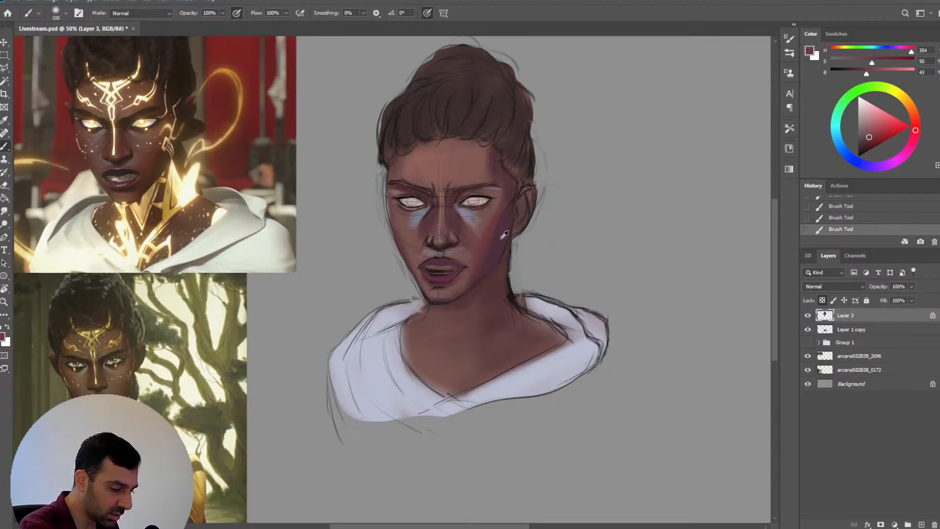
left_click(502, 235, "alt")
Sample the cheek's brown (H 4, S 35, B 47) and sweep it between the mouth corner and right-hand cheekbone with an enlarged soft brush
left_click(489, 218, "alt")
key("bracketright")
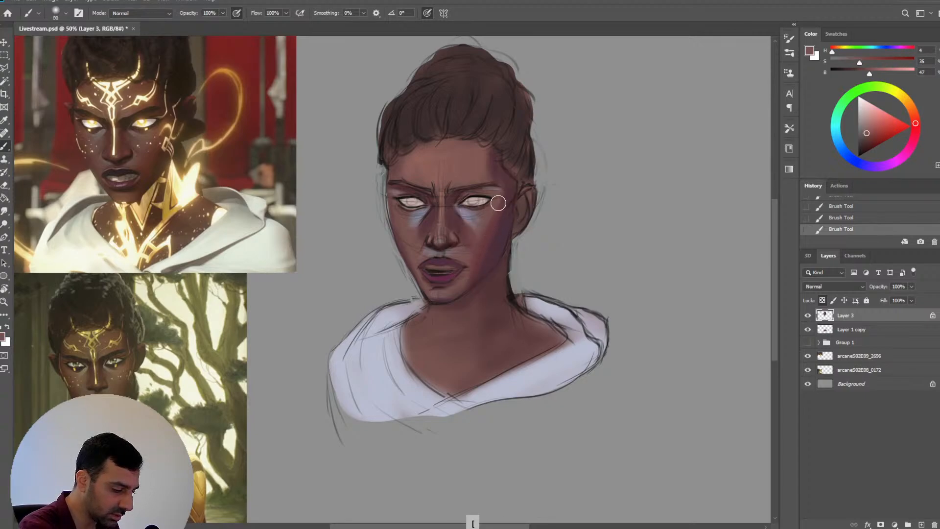
key("bracketright")
key("bracketright")
key("bracketright")
key("bracketright")
left_click_drag(477, 263, 490, 235)
key("bracketleft")
Blend the jaw beside the right-hand mouth corner with sampled brown (H 1, S 36, B 44), reducing the brush from 200 to 125 px
left_click(473, 272, "alt")
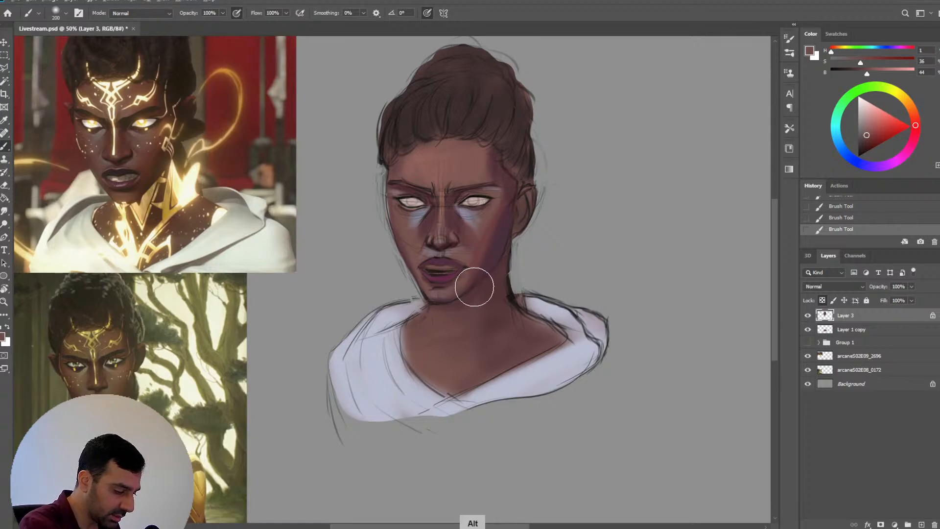
key("bracketleft")
key("bracketleft")
key("bracketleft")
key("bracketleft")
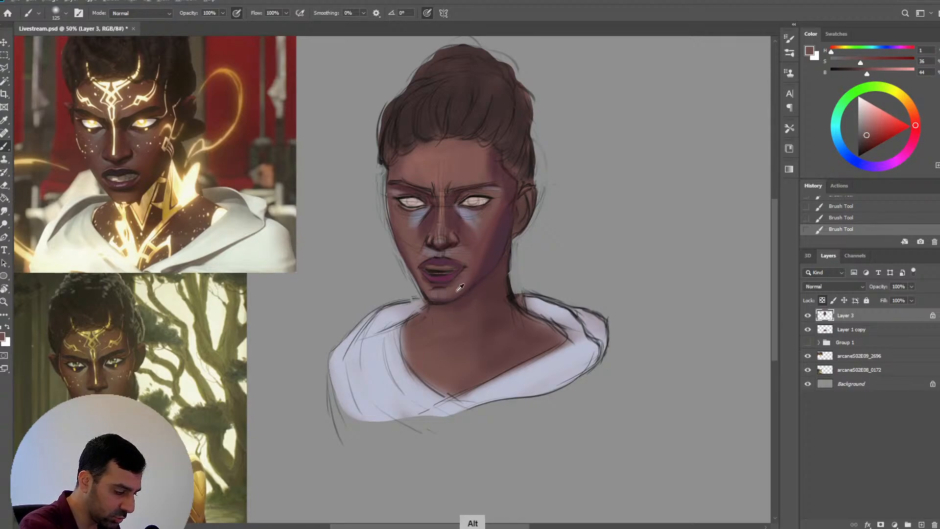
Refine the skin around the mouth and lower right-hand cheek with sampled brown (H 2, S 36, B 42) at 60 to 90 px
left_click(457, 278, "alt")
key("bracketleft")
key("bracketleft")
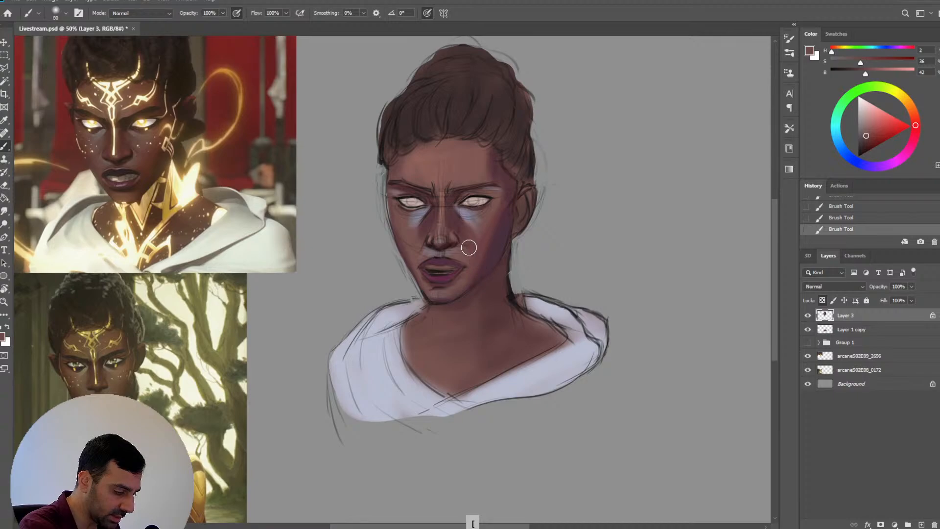
key("bracketright")
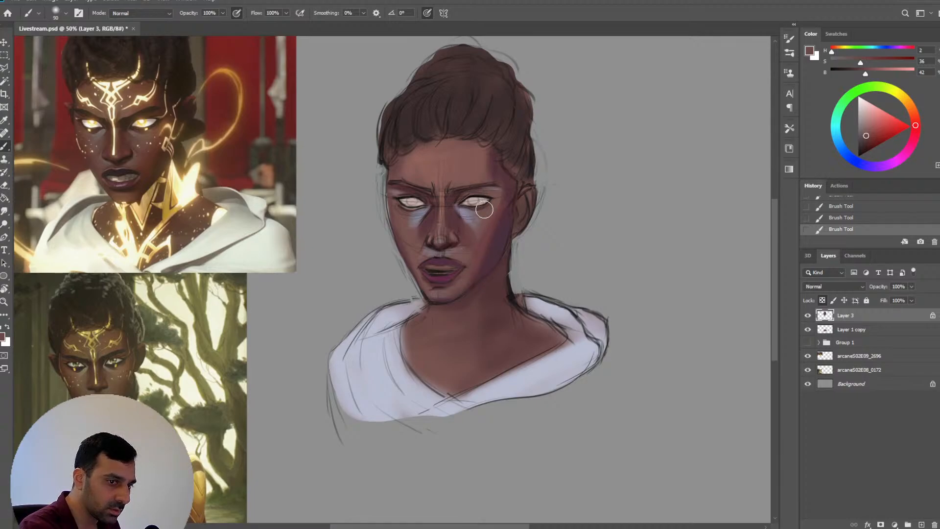
Paint the highlight under the right-hand eye with sampled grey-violet (H 263, S 14, B 59), varying the soft brush up to 150 px
key("bracketright")
left_click(470, 215, "alt")
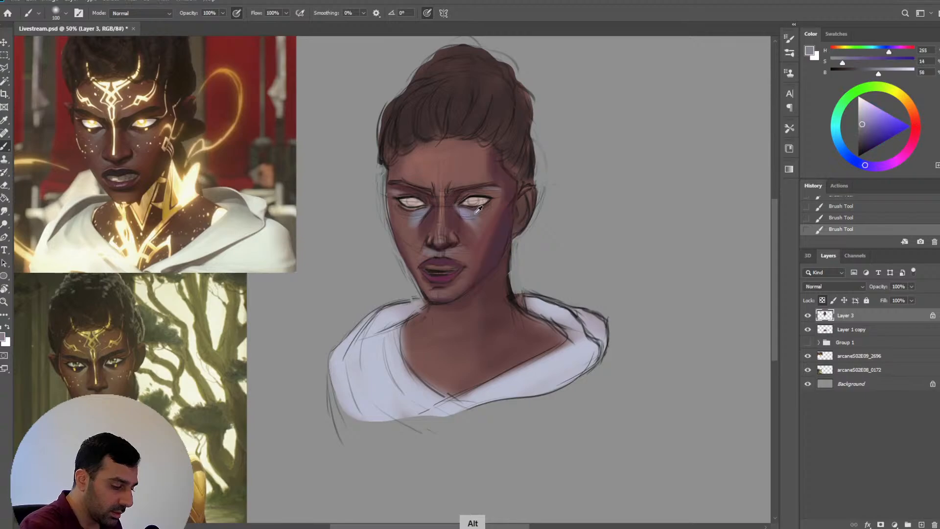
key("bracketleft")
key("bracketleft")
key("bracketleft")
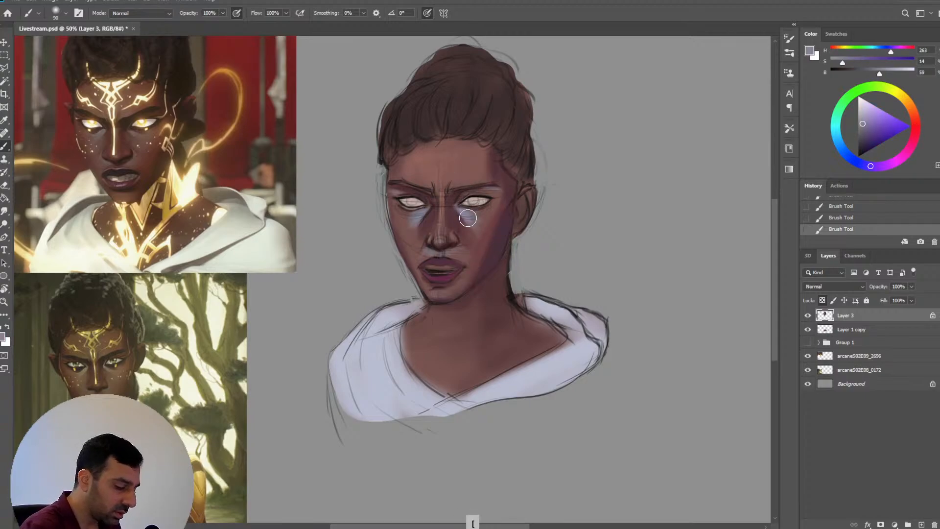
key("bracketleft")
key("bracketleft")
key("bracketleft")
key("bracketleft")
key("bracketleft")
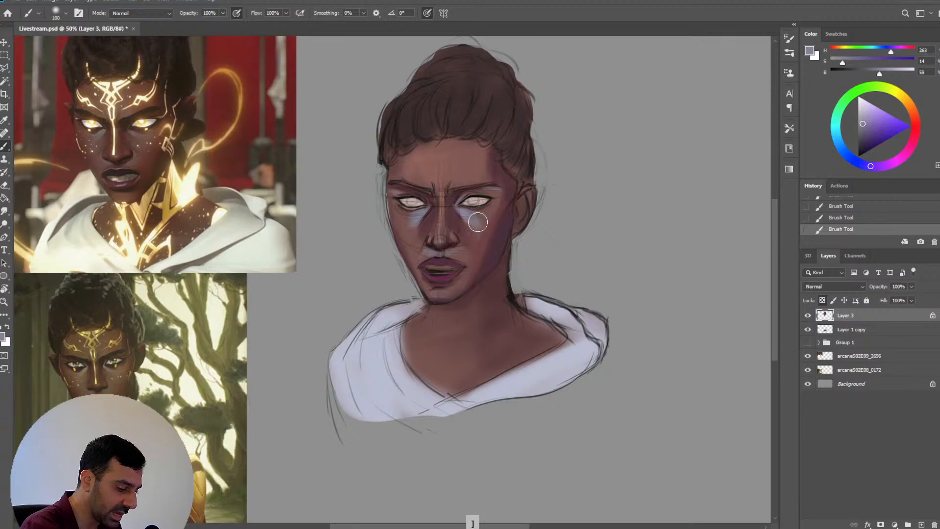
key("bracketright")
key("bracketright")
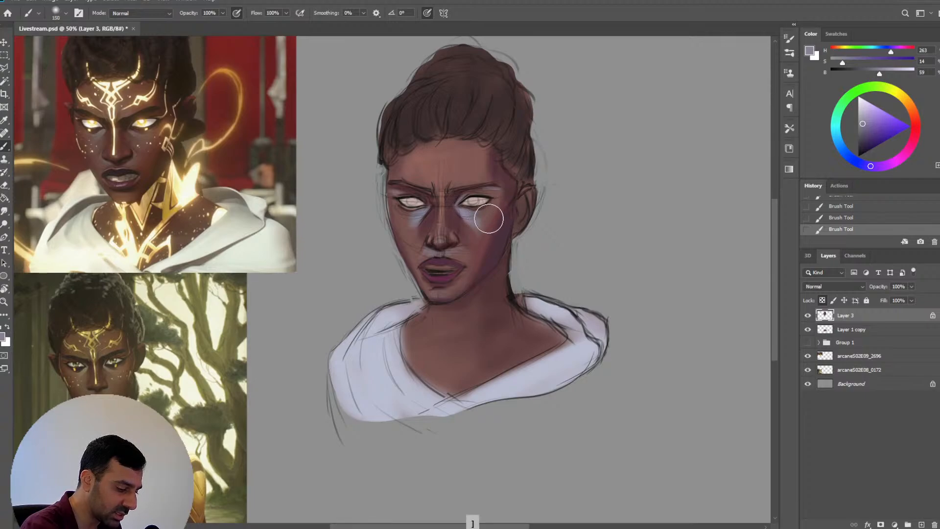
Blend the right-hand cheek around the under-eye highlight with sampled red (H 356, S 46, B 43) and brown (H 5, S 36, B 47)
left_click(497, 220, "alt")
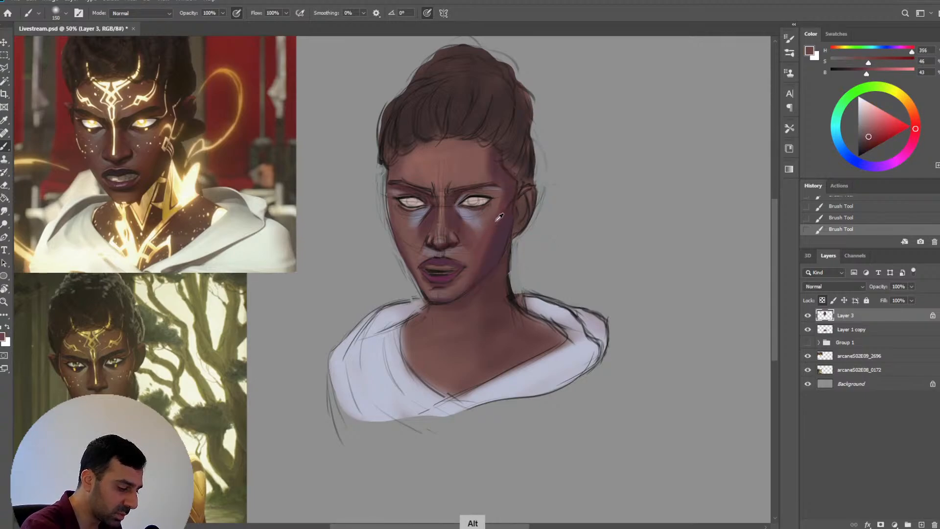
key("bracketleft")
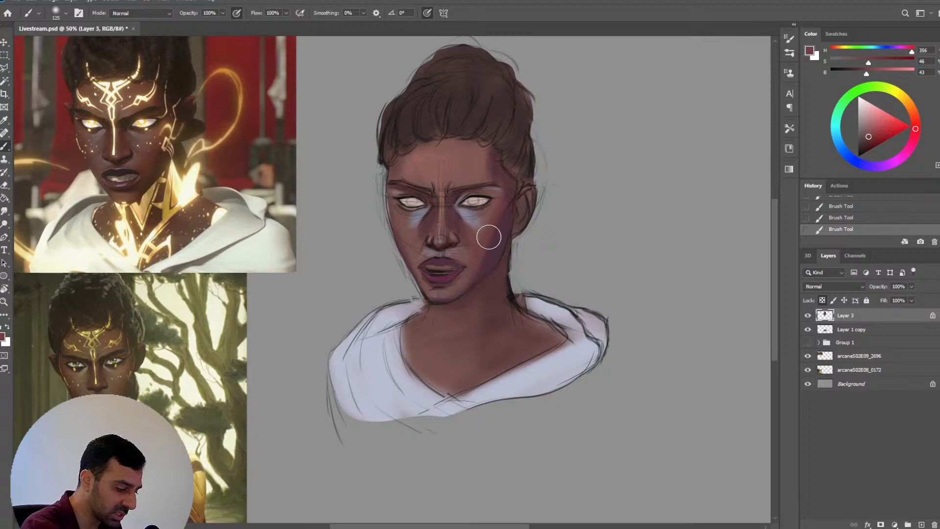
left_click(477, 232, "alt")
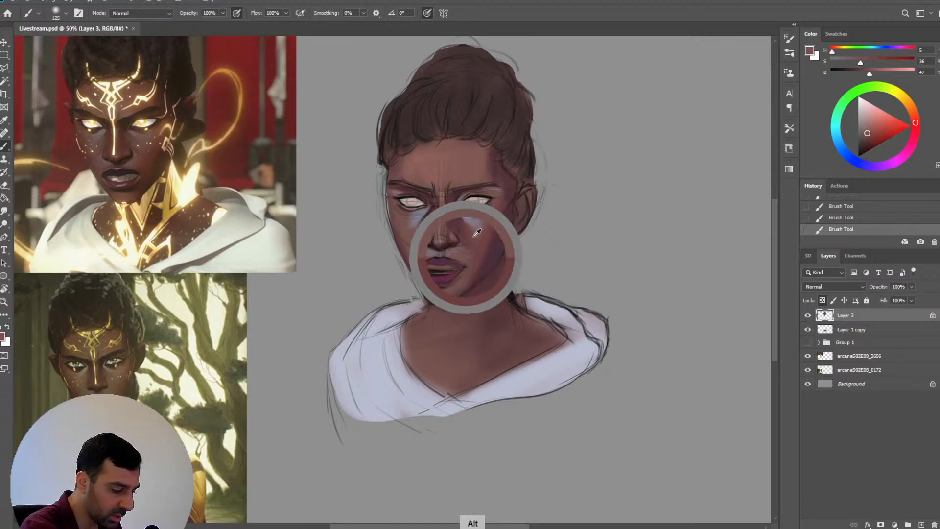
key("bracketleft")
key("bracketleft")
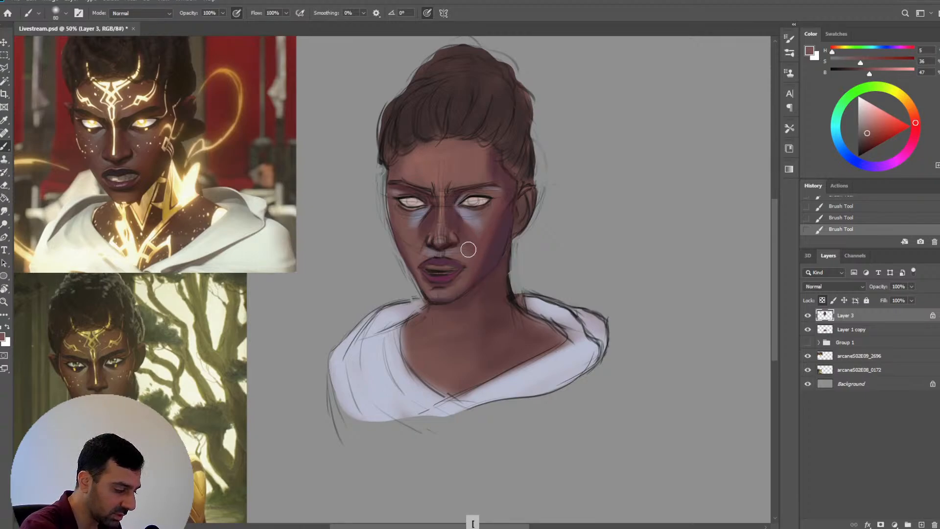
key("bracketright")
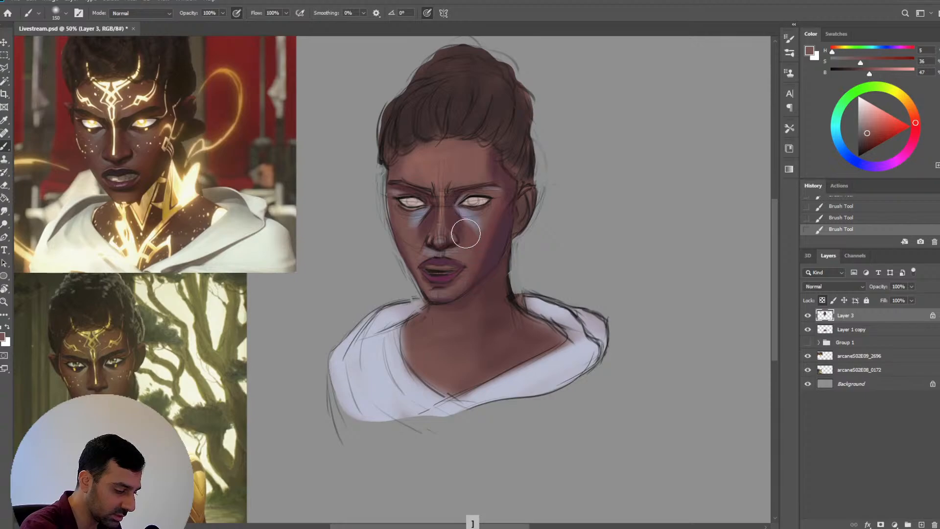
key("bracketleft")
key("bracketleft")
key("bracketleft")
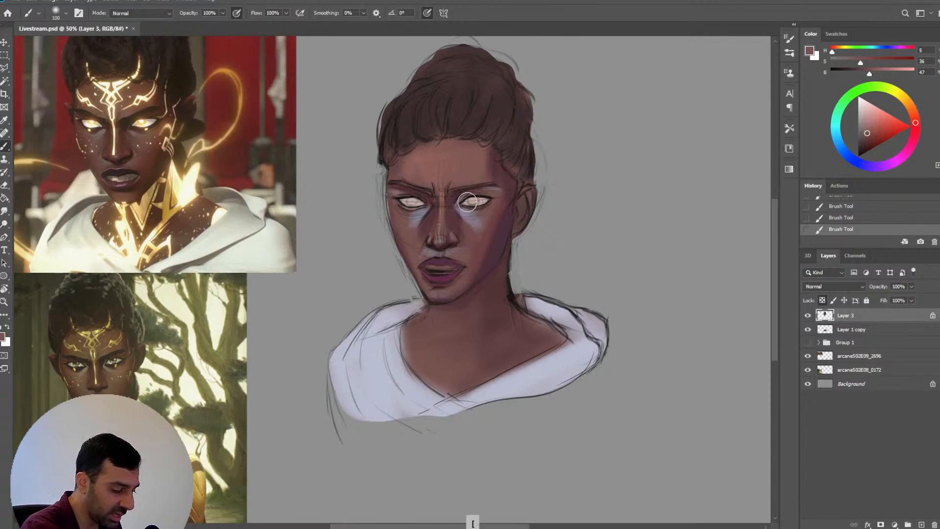
Soften the under-eye highlight's lower and outer edges with sampled cheek tones such as H 0, S 36, B 45 and H 351, S 41, B 37
left_click(474, 228, "alt")
key("bracketleft")
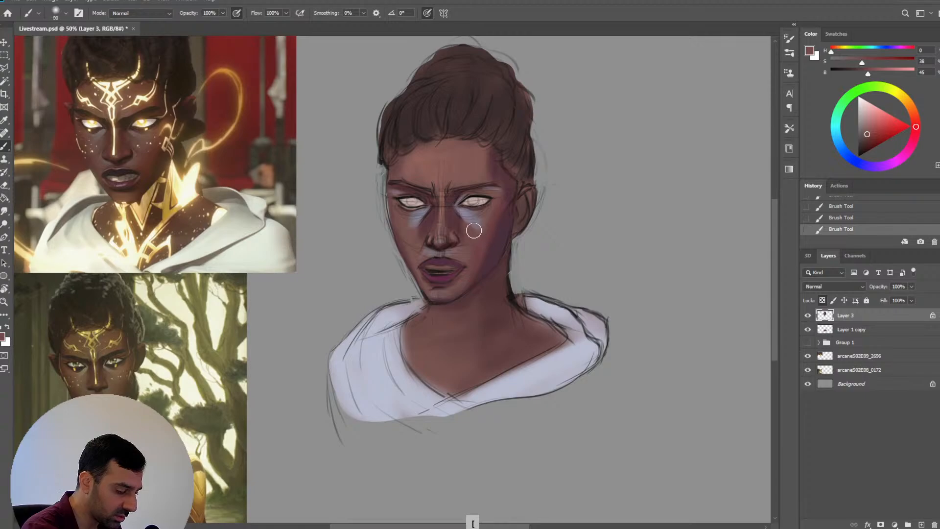
left_click(496, 217, "alt")
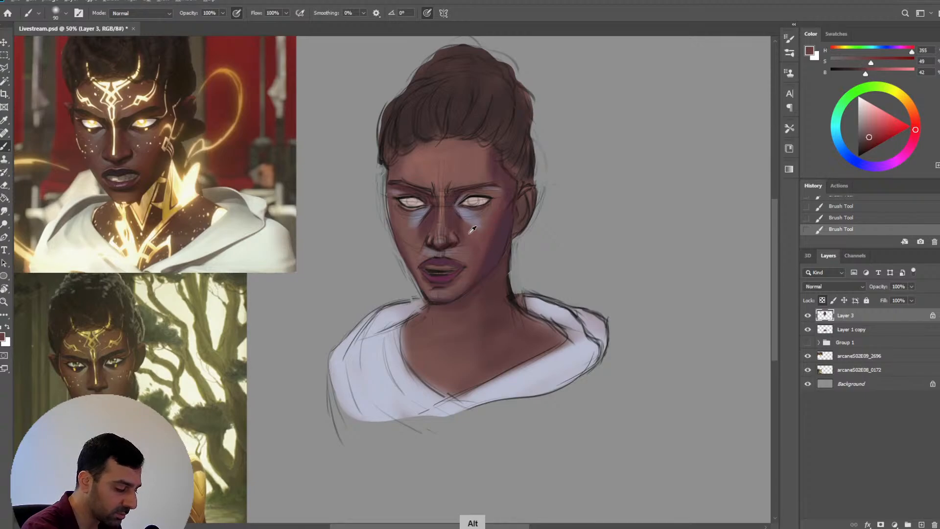
left_click(476, 236, "alt")
key("bracketleft")
left_click_drag(474, 233, 456, 224)
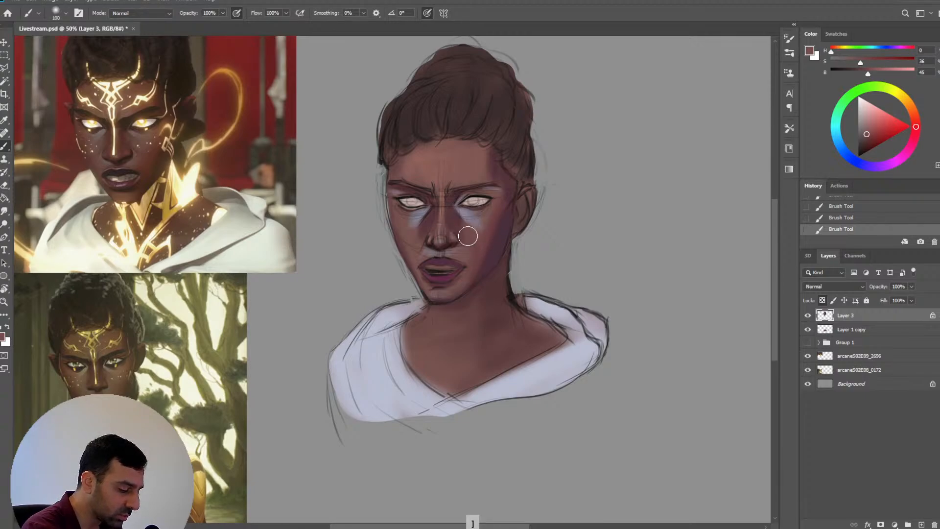
left_click(472, 220, "alt")
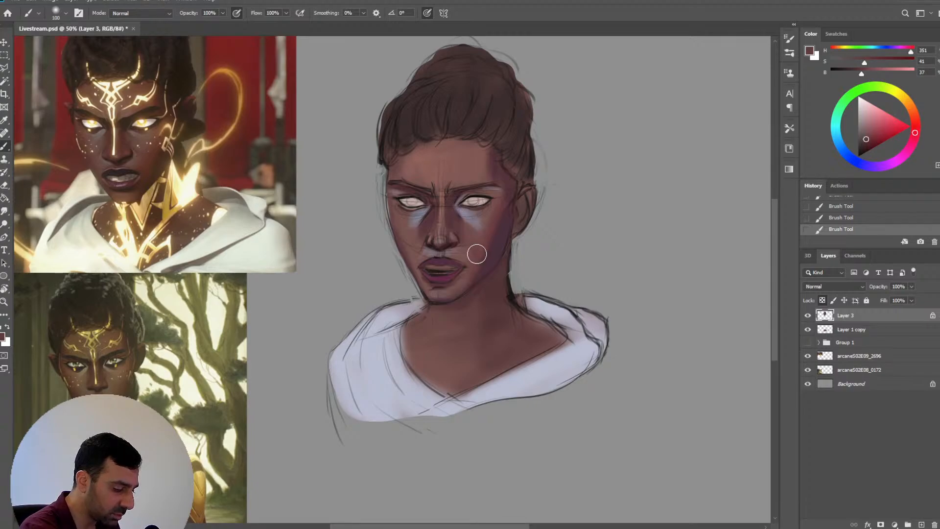
left_click(487, 212, "alt")
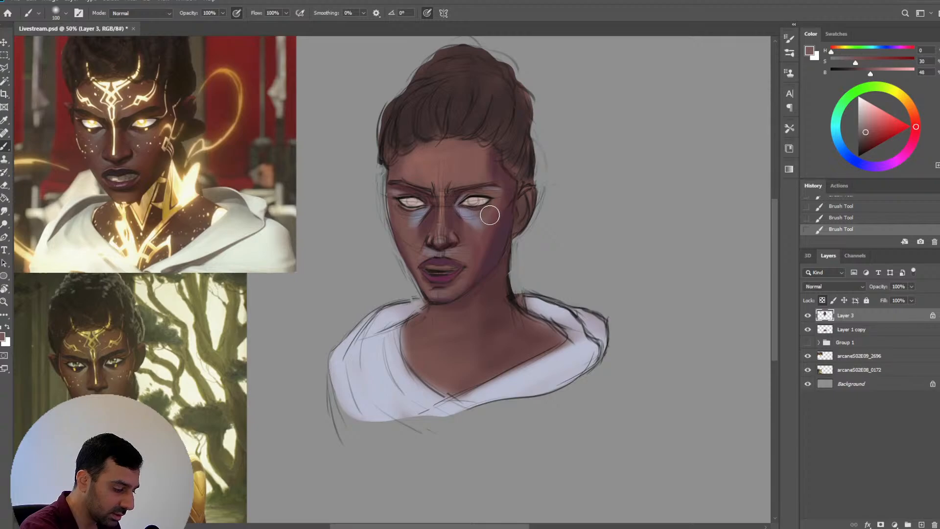
Extend the right-hand under-eye highlight toward the cheekbone with sampled grey-violet (H 270, S 14, B 57) at 100 to 150 px
left_click(468, 207, "alt")
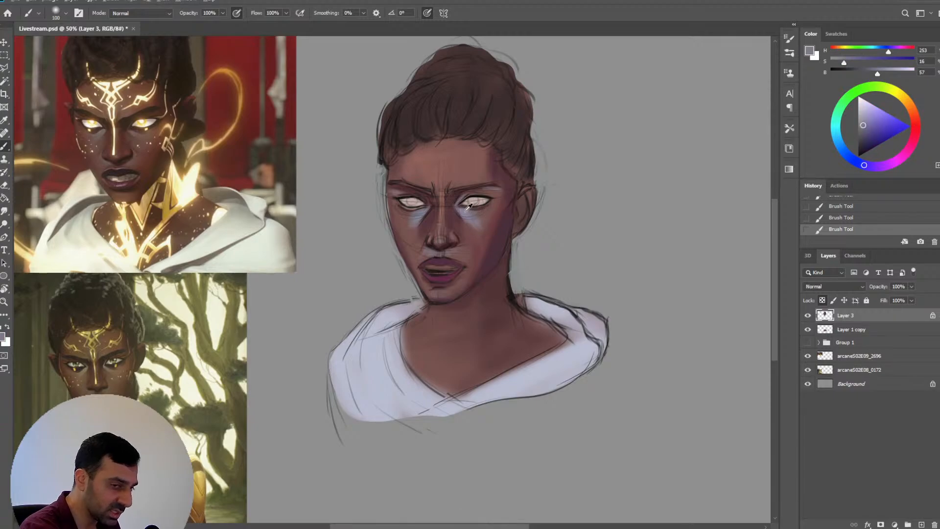
left_click(467, 203, "alt")
key("bracketright")
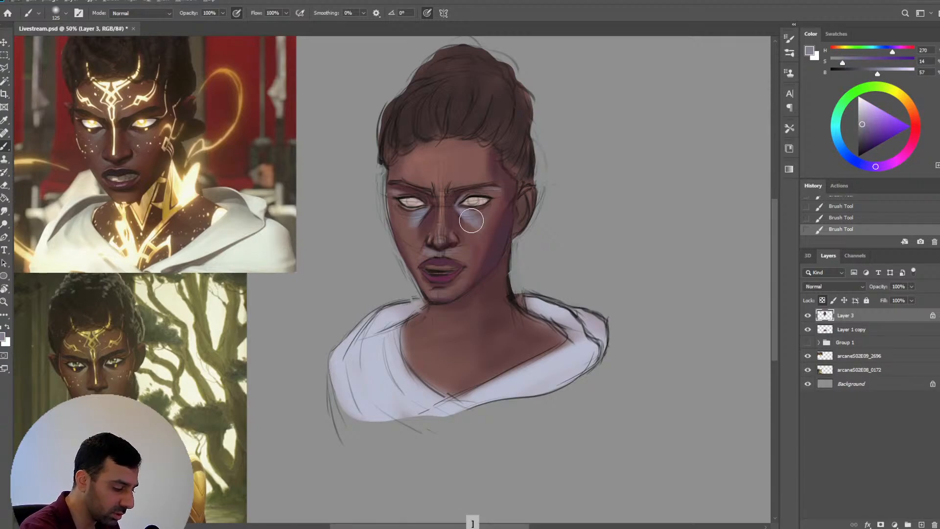
left_click_drag(472, 220, 481, 226)
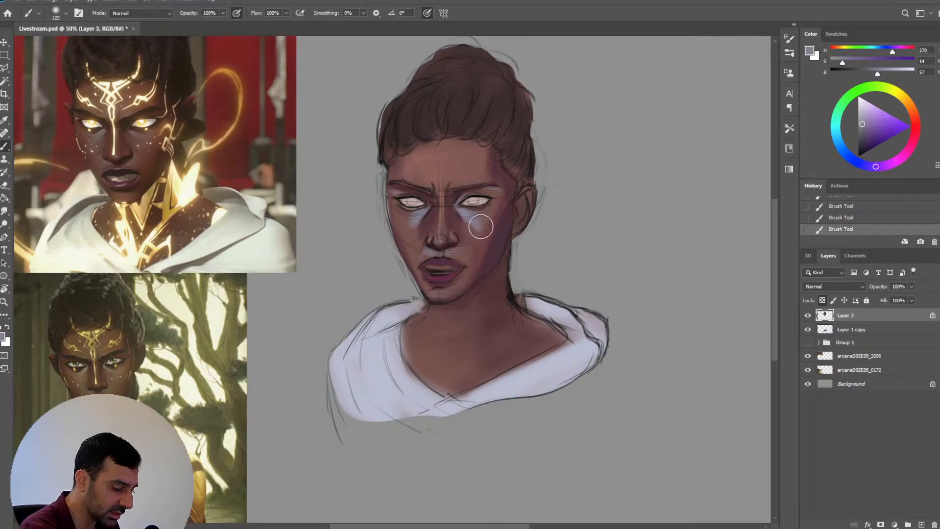
key("bracketright")
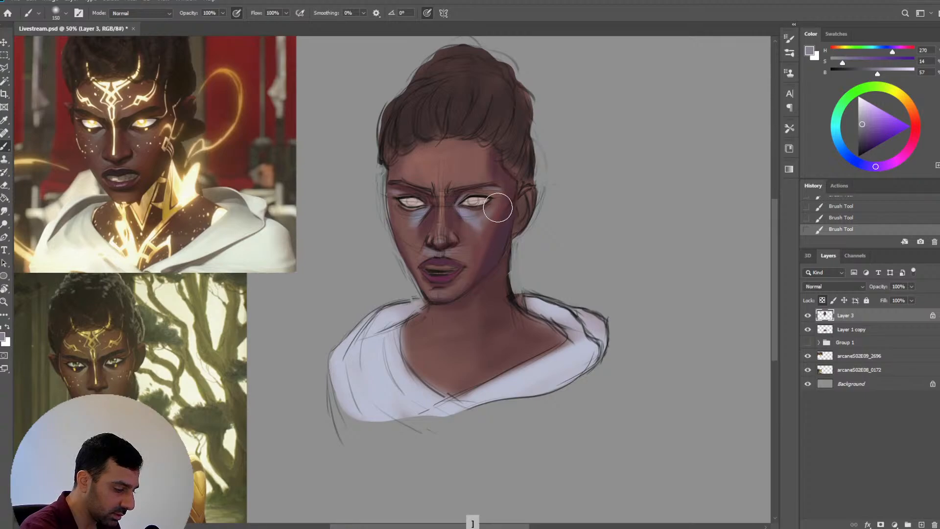
key("bracketleft")
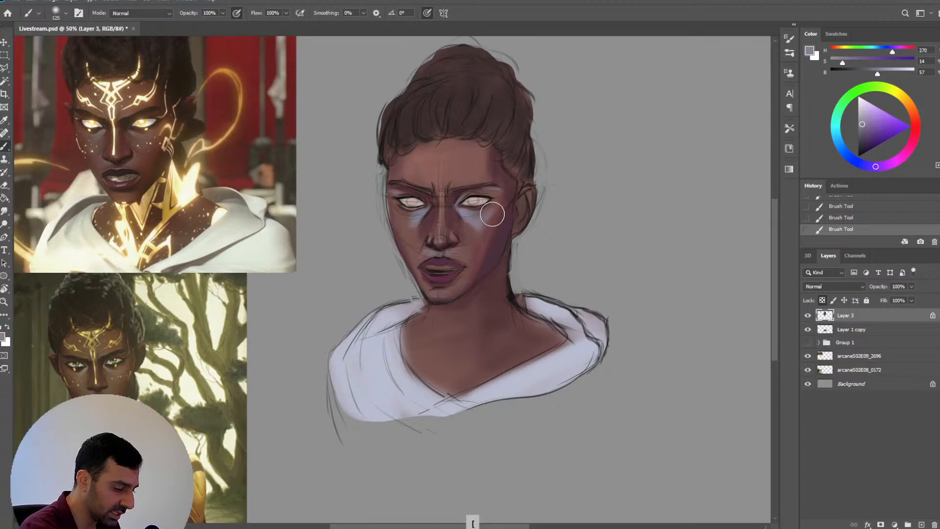
key("bracketleft")
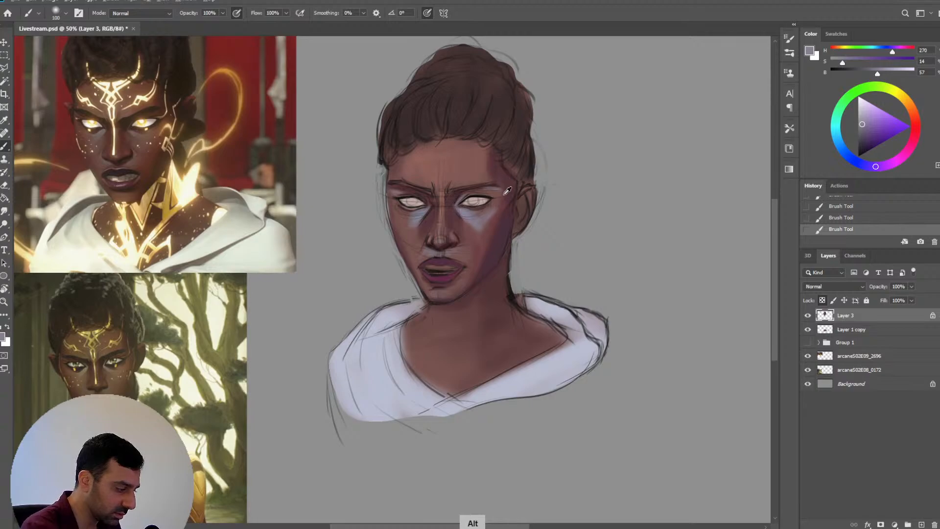
Darken the crease below the right-hand eye with sampled dark purple (H 335, S 43, B 28) and a small brush of about 30 px
left_click(509, 235, "alt")
key("bracketleft")
key("bracketleft")
key("bracketleft")
key("bracketleft")
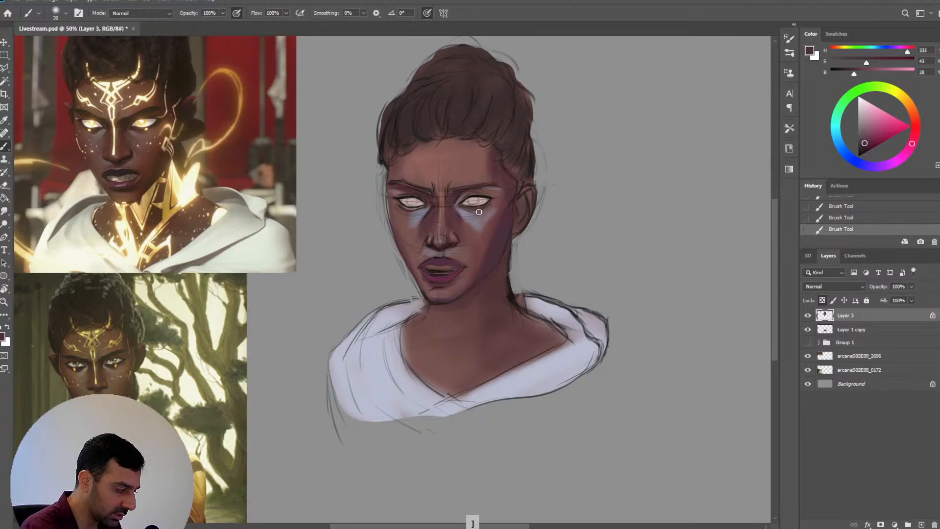
key("alt")
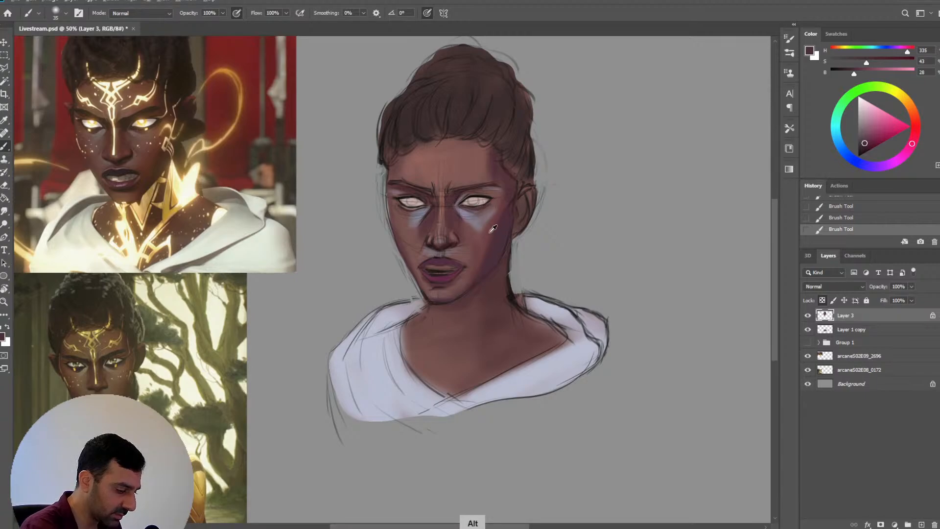
Refine the skin beside the right-hand under-eye highlight with sampled red (H 354, S 48, B 42) and purple (H 334, S 46, B 29) at 20 to 30 px
left_click(493, 229, "alt")
key("bracketleft")
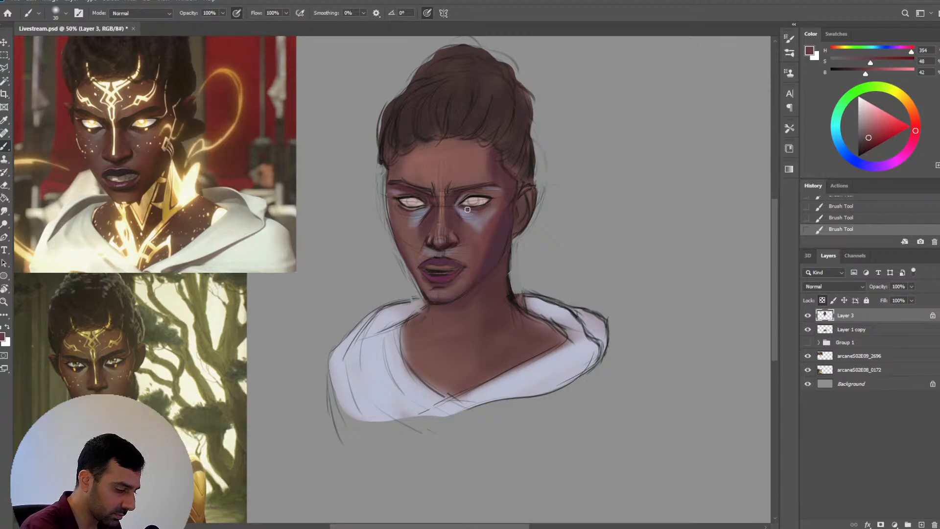
key("bracketleft")
left_click_drag(503, 211, 505, 223)
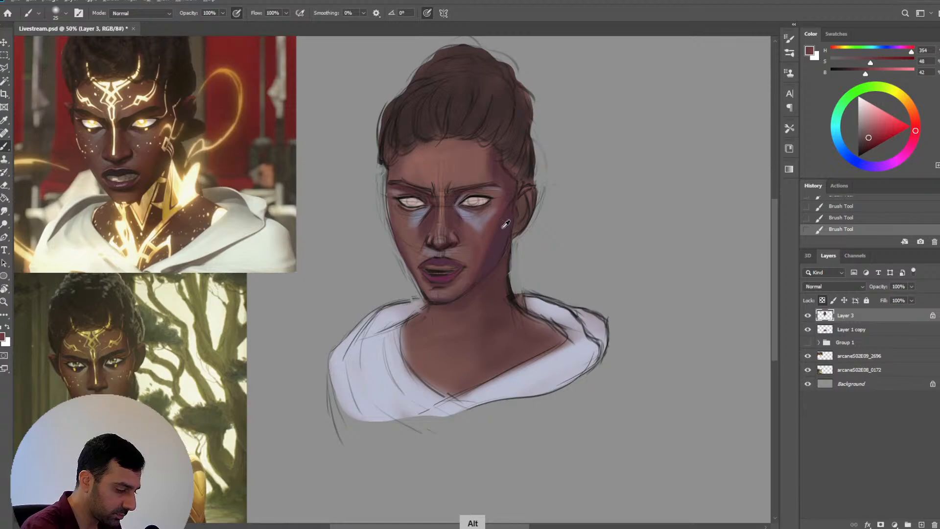
left_click(502, 227, "alt")
key("bracketleft")
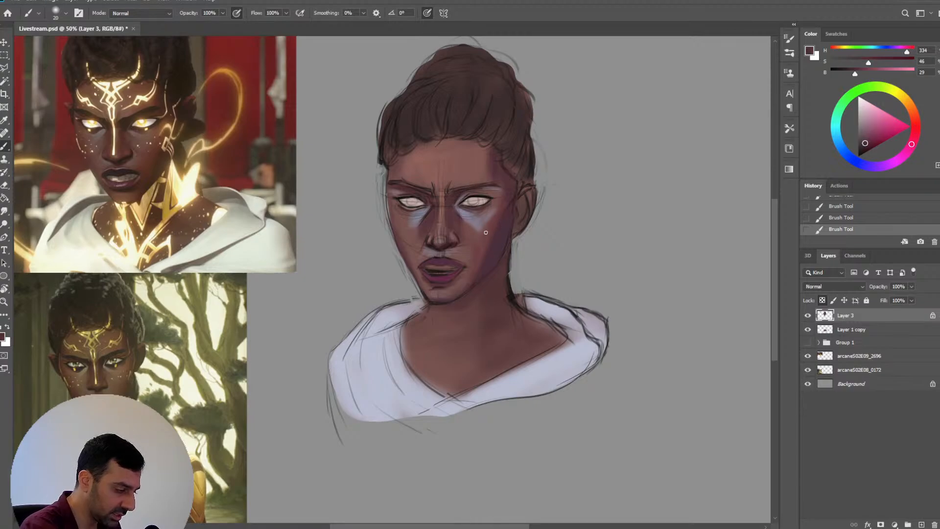
Touch up the inner corners under the eyes with sampled muted violet (H 288, S 11, B 53), mostly at 20 to 30 px
key("alt")
left_click(468, 209, "alt")
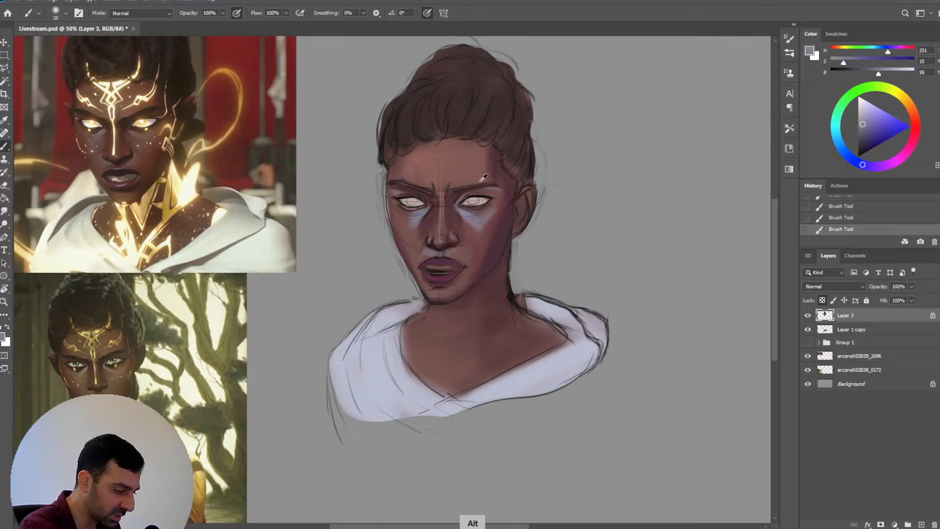
key("bracketright")
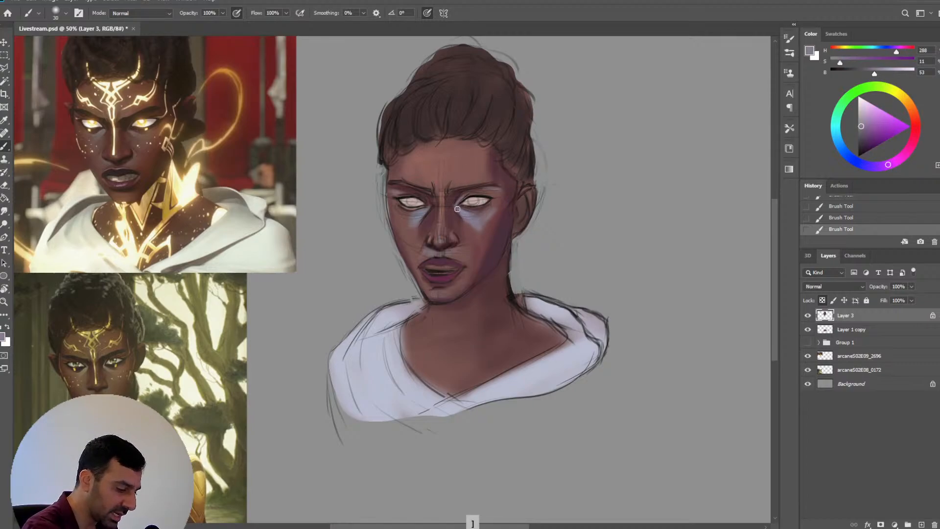
key("bracketleft")
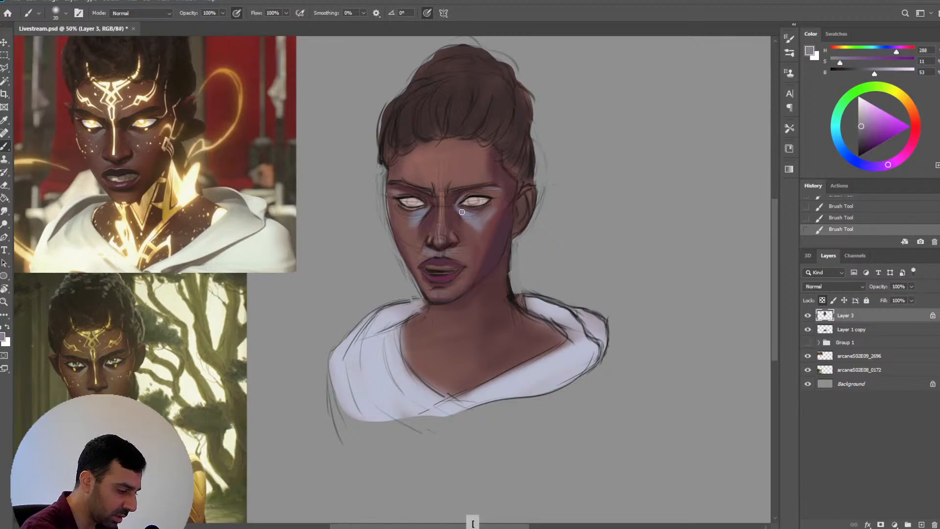
key("bracketright")
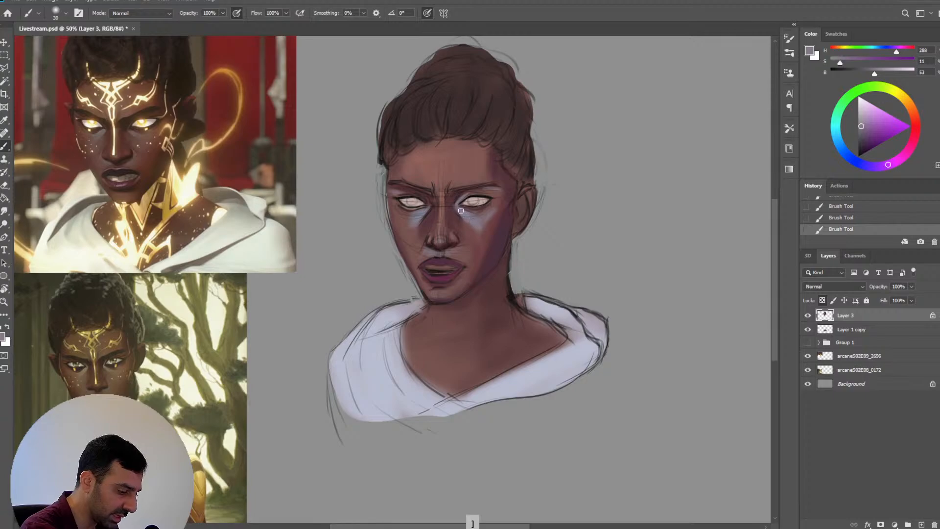
key("bracketright")
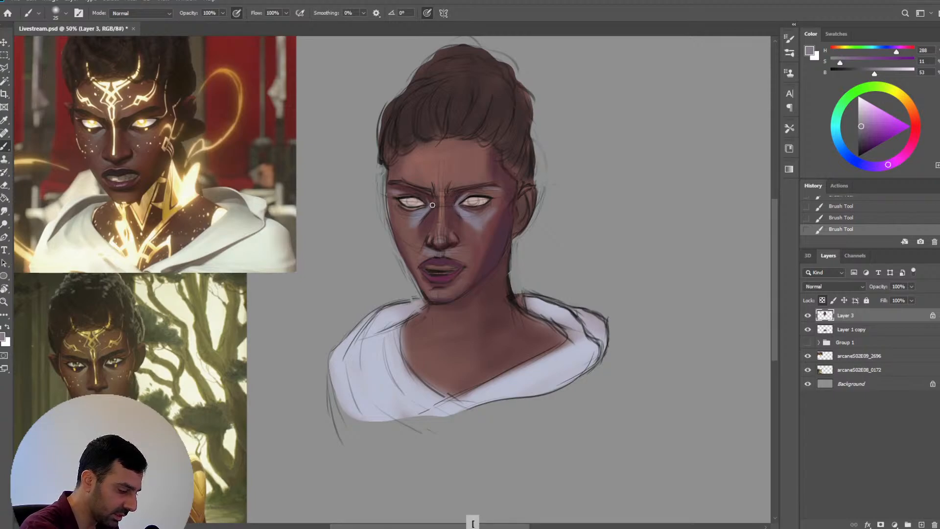
key("bracketright")
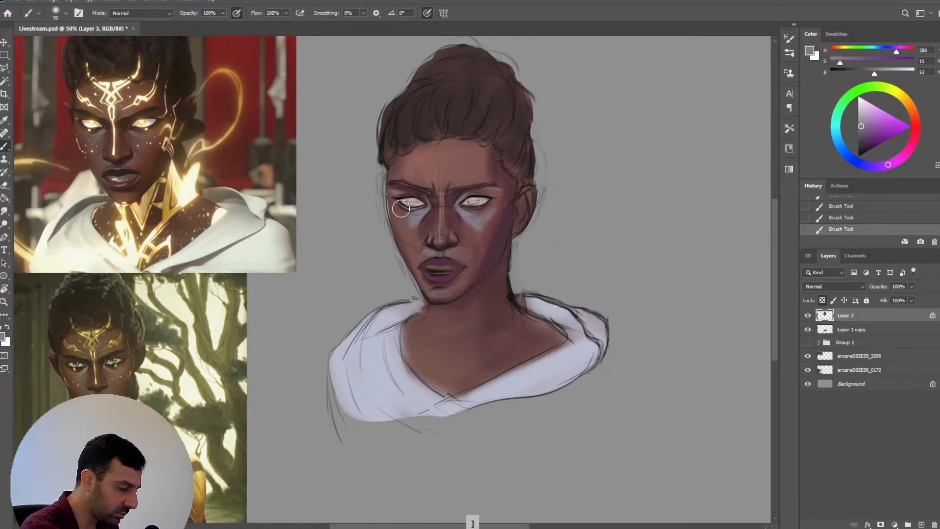
Shade the skin below the left-hand eye with sampled dark purple (H 332, S 44, B 29), reducing the brush to about 30 px
key("bracketright")
key("alt")
left_click(514, 223, "alt")
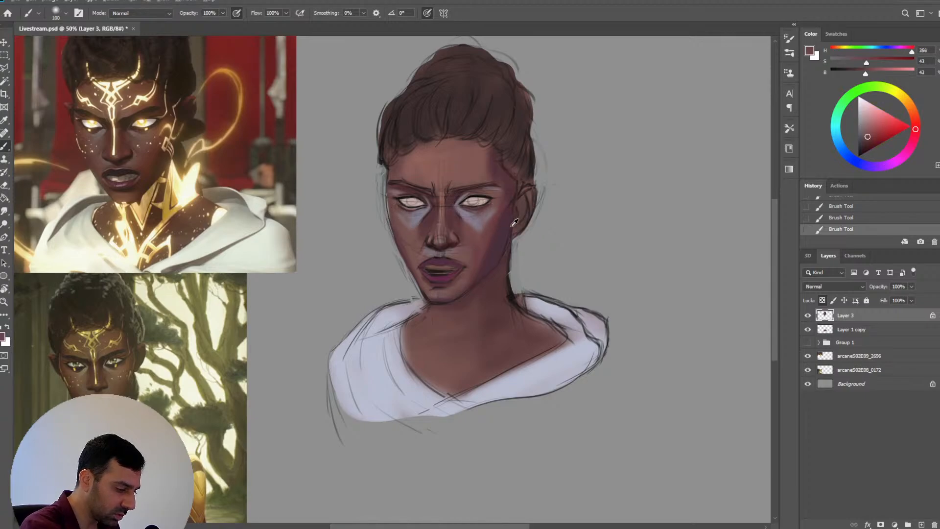
left_click(488, 207, "alt")
key("bracketleft")
key("bracketleft")
key("bracketleft")
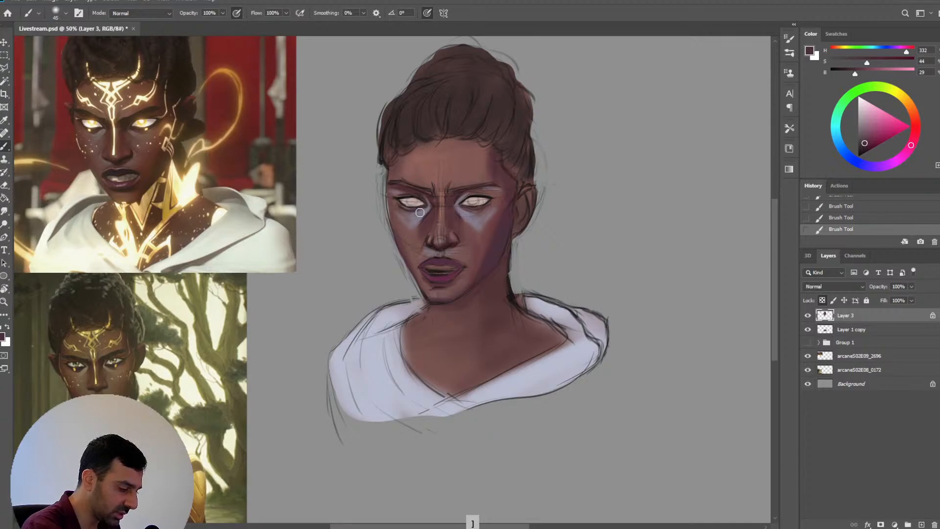
key("bracketleft")
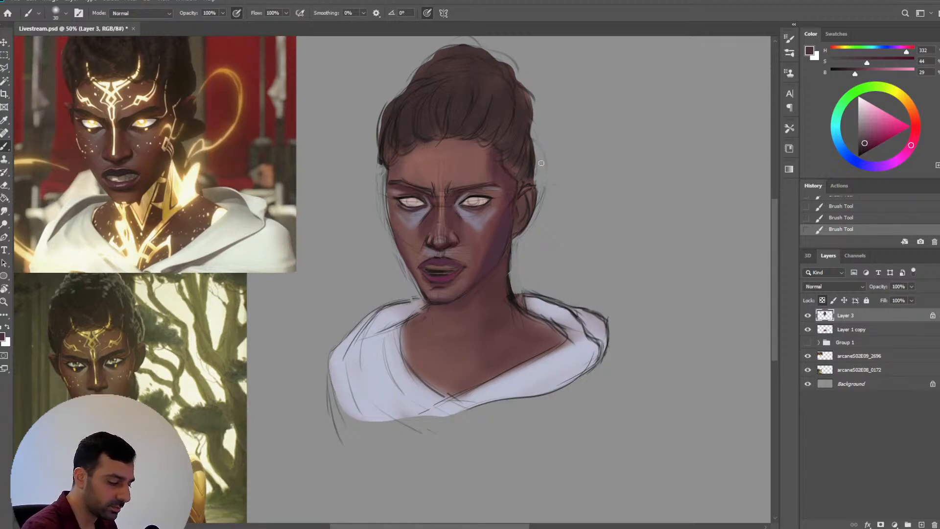
Refine the skin below the left-hand eye with sampled reddish brown (H 0, S 36, B 41) and muted violet (H 280, S 11, B 54) at 20 to 35 px
key("bracketleft")
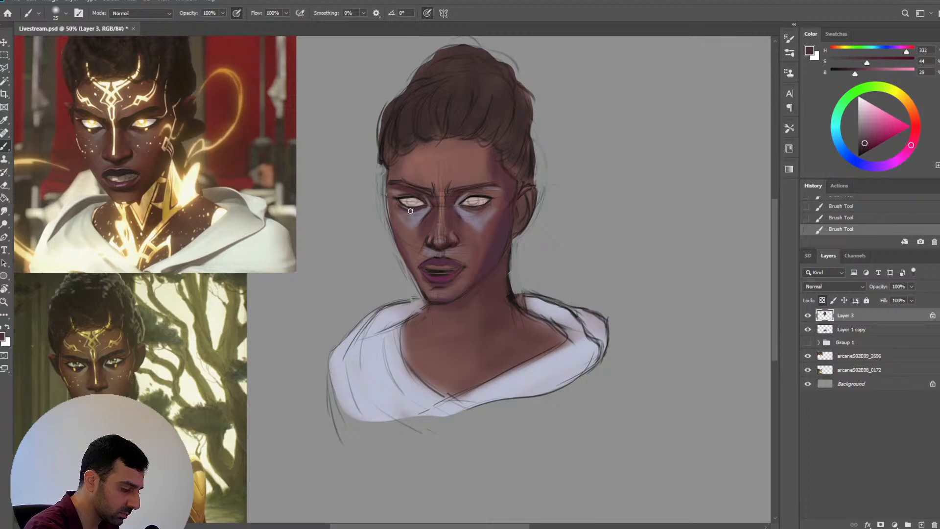
key("bracketright")
key("bracketright")
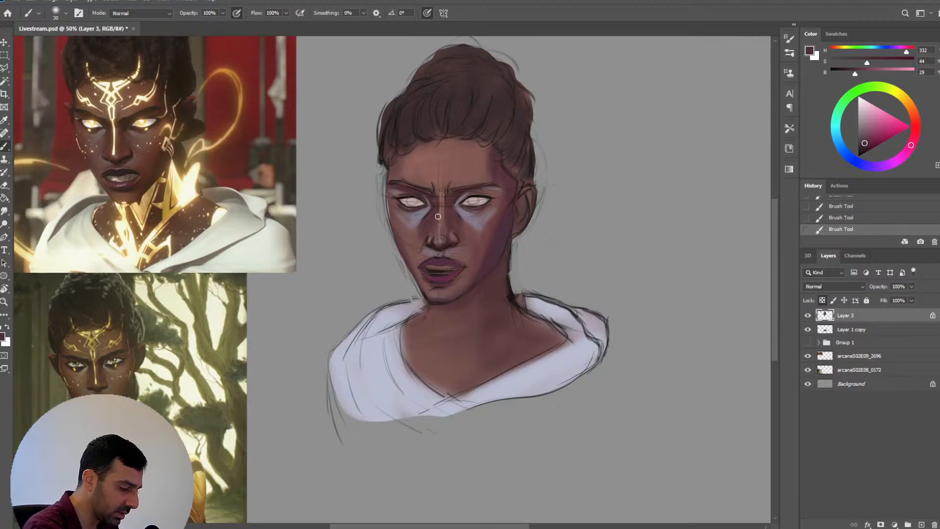
left_click(393, 205, "alt")
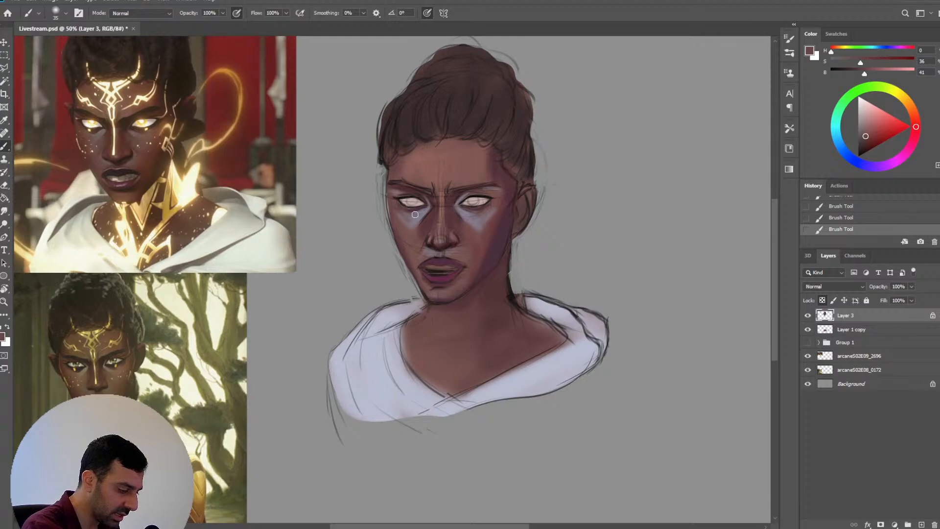
key("bracketleft")
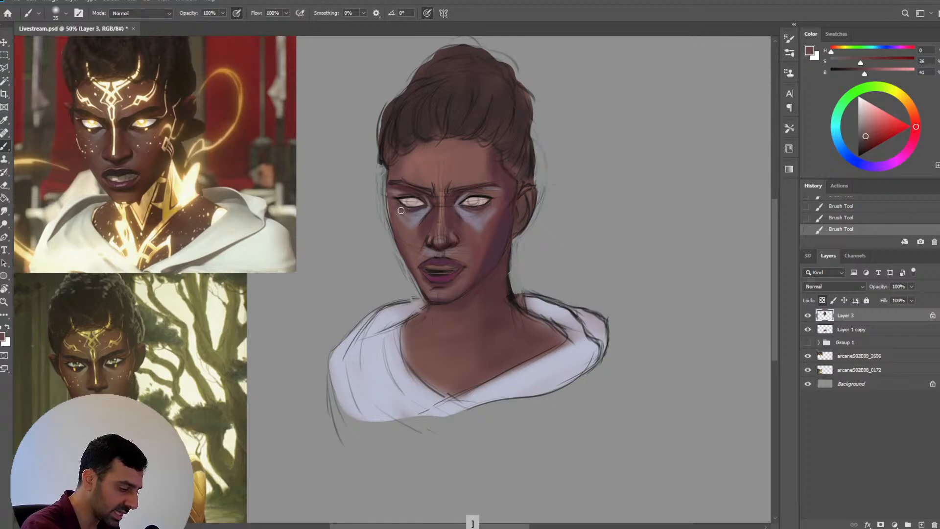
key("bracketleft")
left_click(412, 200, "alt")
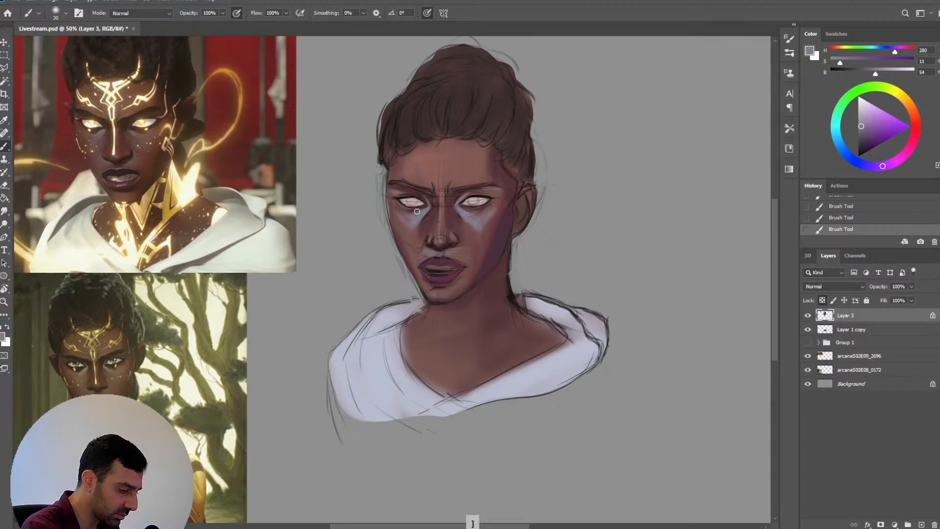
key("alt")
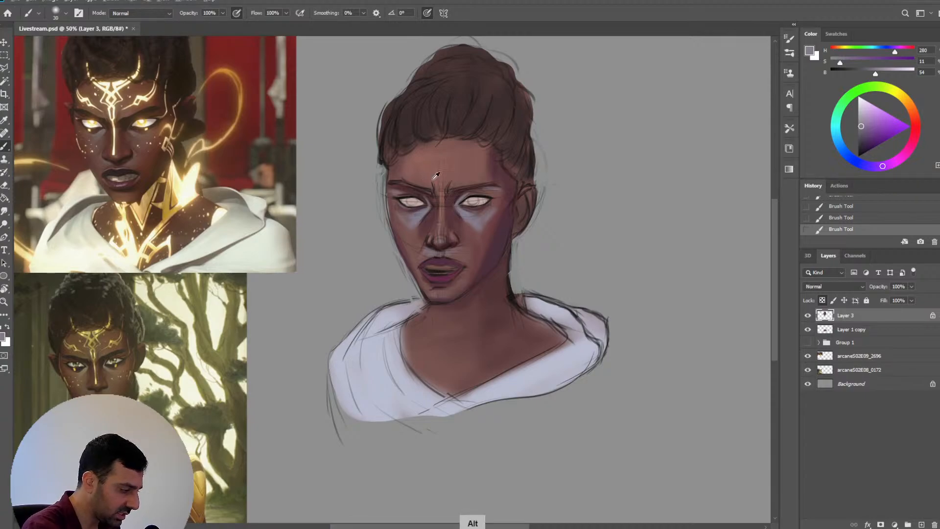
Touch up the left-hand eyebrow with sampled near-black red (H 349, S 48, B 18) at 25 px, and its surrounding skin with brown (H 5, S 36, B 47)
left_click(414, 188, "alt")
key("bracketleft")
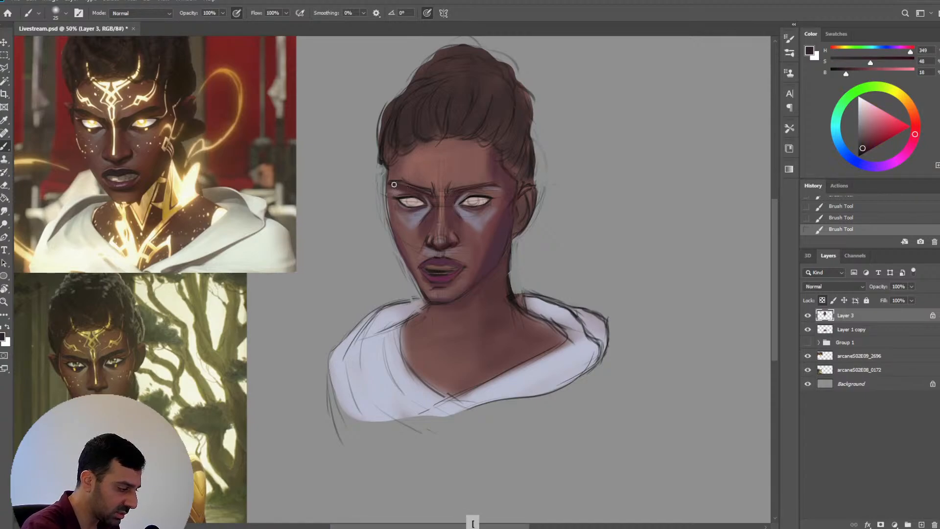
left_click(411, 188, "alt")
left_click(417, 240, "alt")
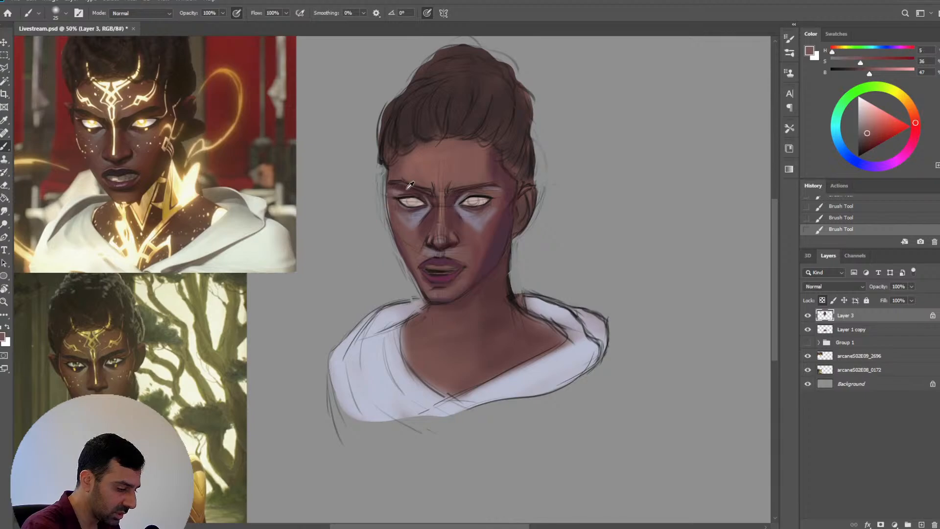
key("bracketright")
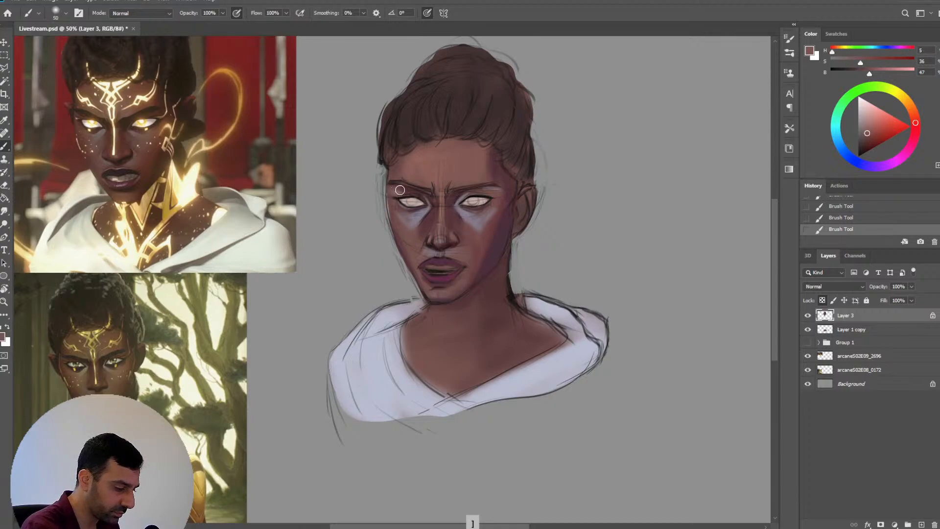
key("bracketright")
key("bracketright")
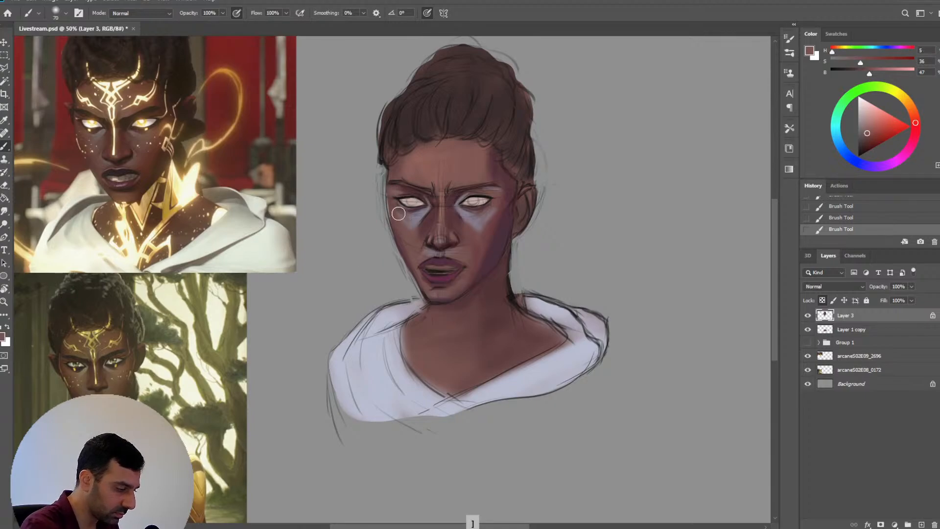
Adjust the left-hand under-eye highlight with sampled dark red (H 346, S 47, B 33) and blue-grey (H 251, S 13, B 51) from about 70 px
key("alt")
left_click(435, 214, "alt")
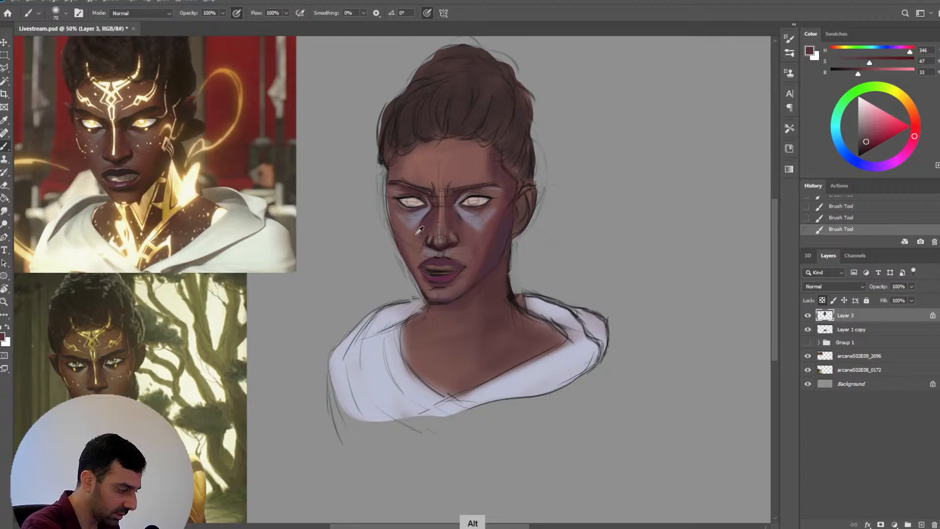
left_click(422, 216, "alt")
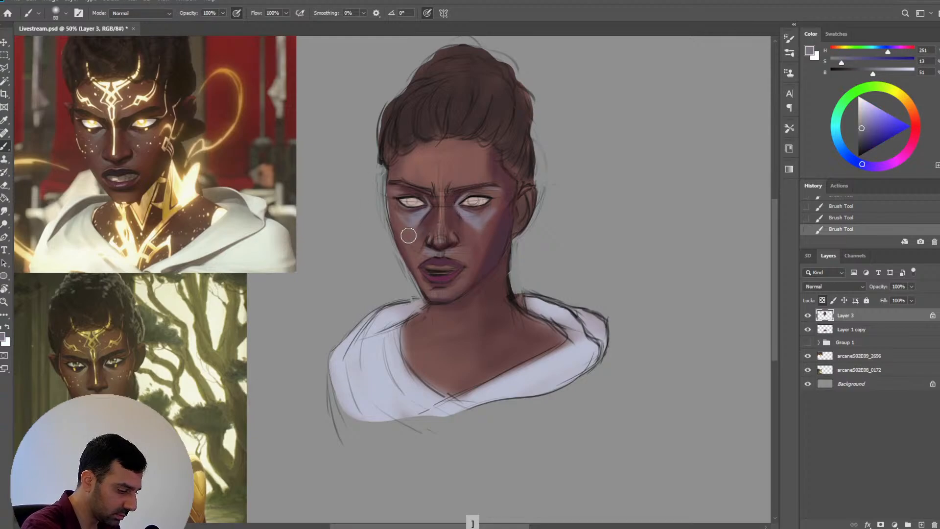
Blend the left-hand cheek with sampled mauve (H 345, S 25, B 43) at 90 to 125 px, and shade its outer edge with purple (H 335, S 43, B 28)
left_click(423, 230, "alt")
key("bracketright")
key("bracketright")
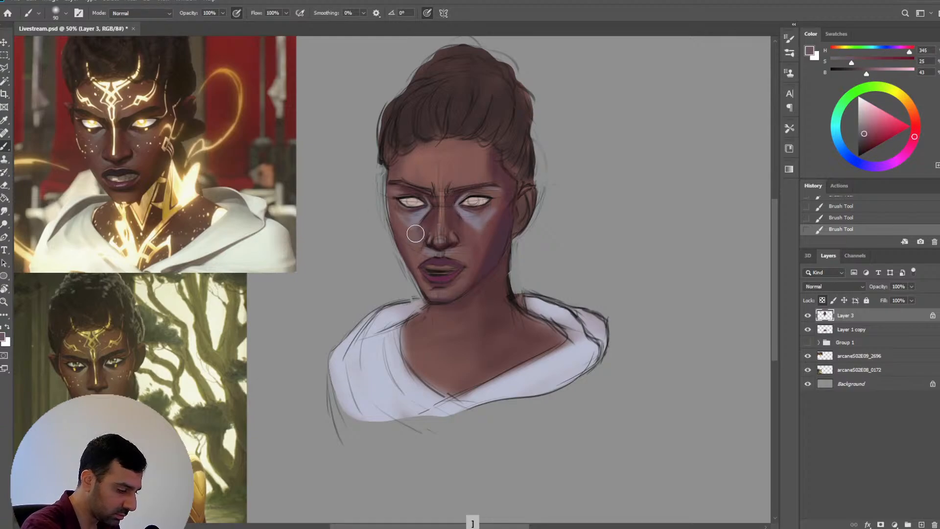
key("bracketright")
key("bracketright")
key("bracketright")
left_click_drag(397, 219, 412, 241)
key("bracketleft")
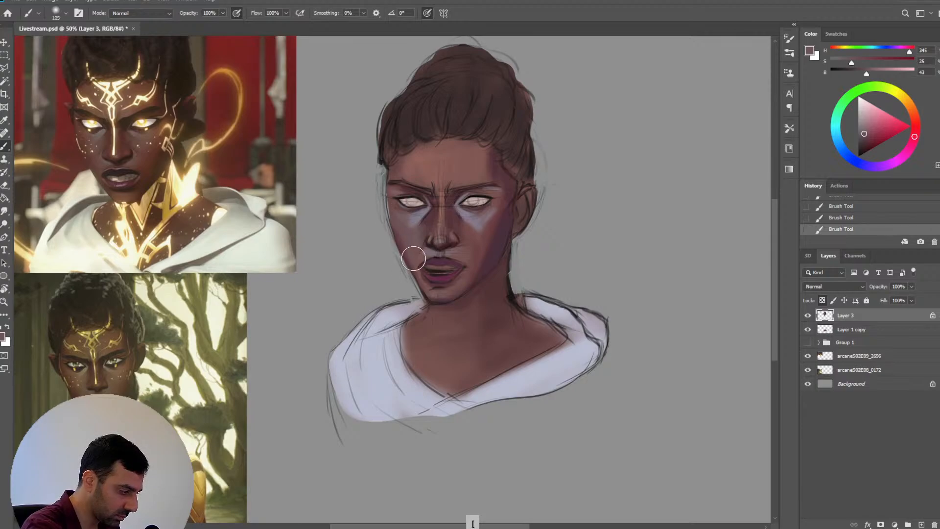
key("bracketleft")
left_click(505, 238, "alt")
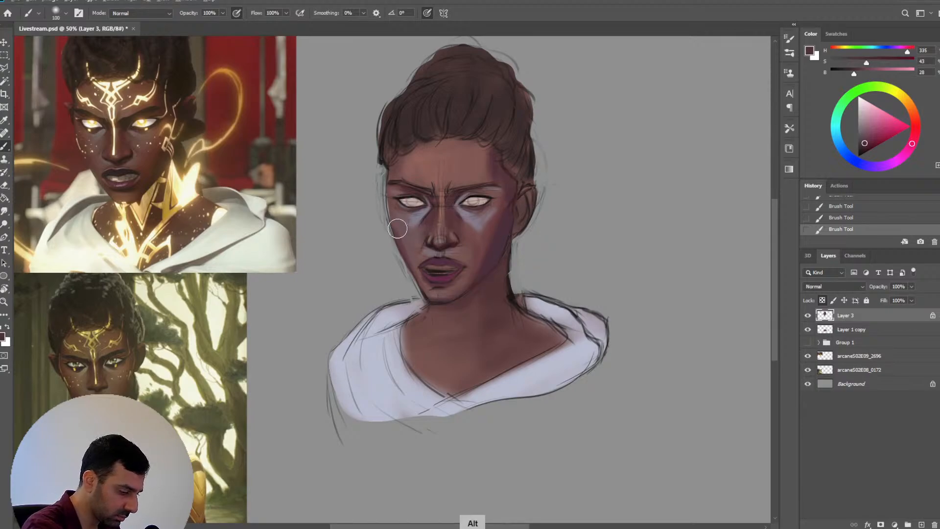
Lighten the chin with a brighter muted red (H 2, S 36, B 61), using a brush of 125 to 150 px
left_click(446, 289, "alt")
left_click(869, 126)
left_click(917, 126)
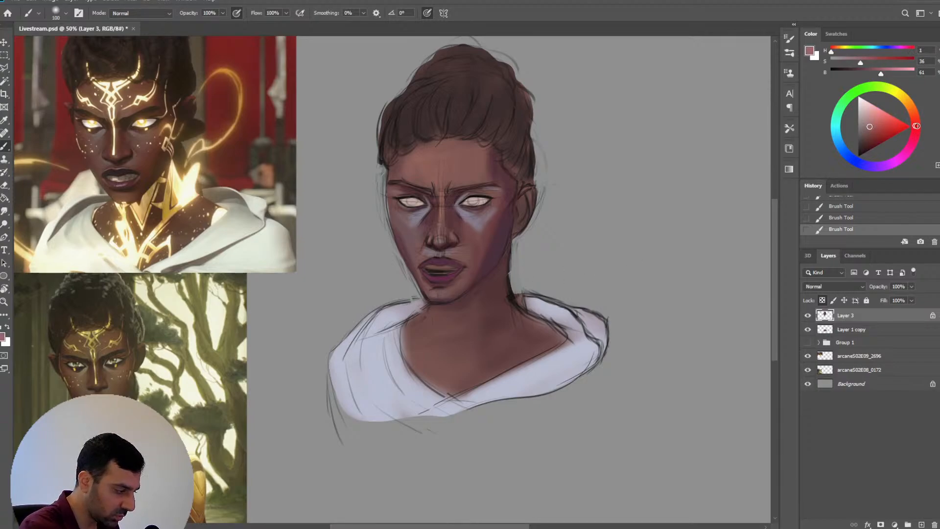
key("bracketright")
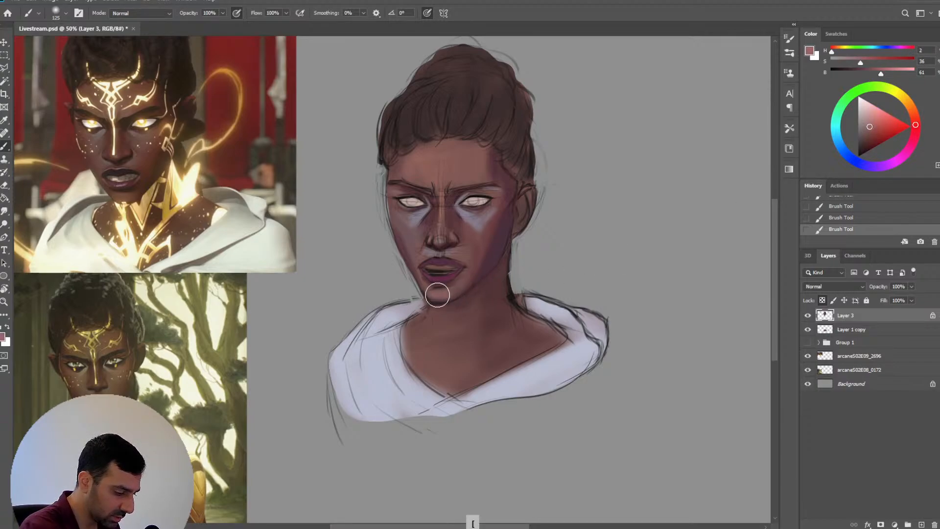
key("bracketright")
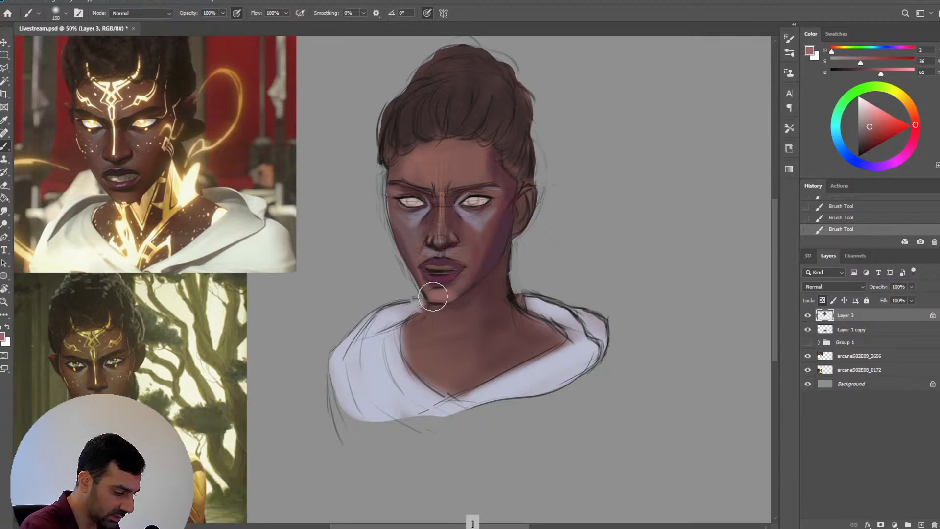
Shade the underside of the chin with sampled dark purple (H 329, S 43, B 28), using a smaller brush of about 90 px
left_click(495, 269, "alt")
key("bracketleft")
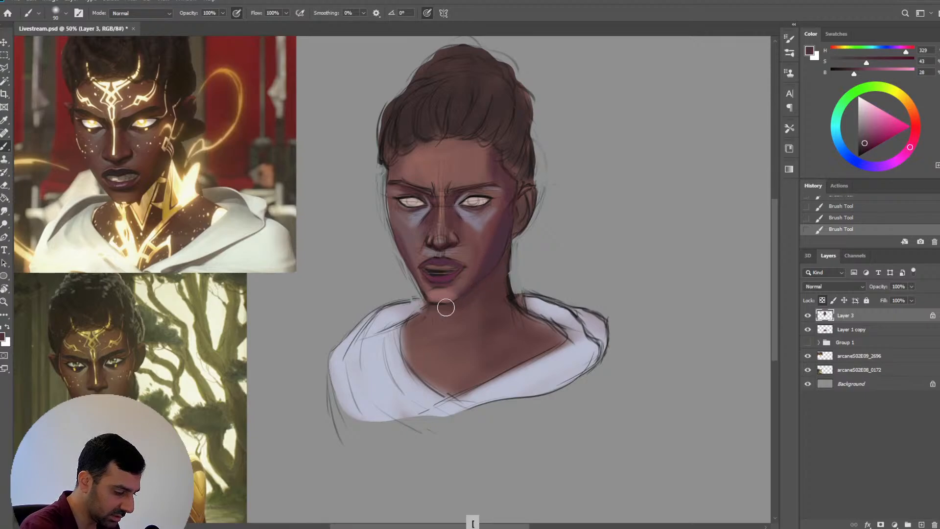
key("bracketleft")
key("bracketleft")
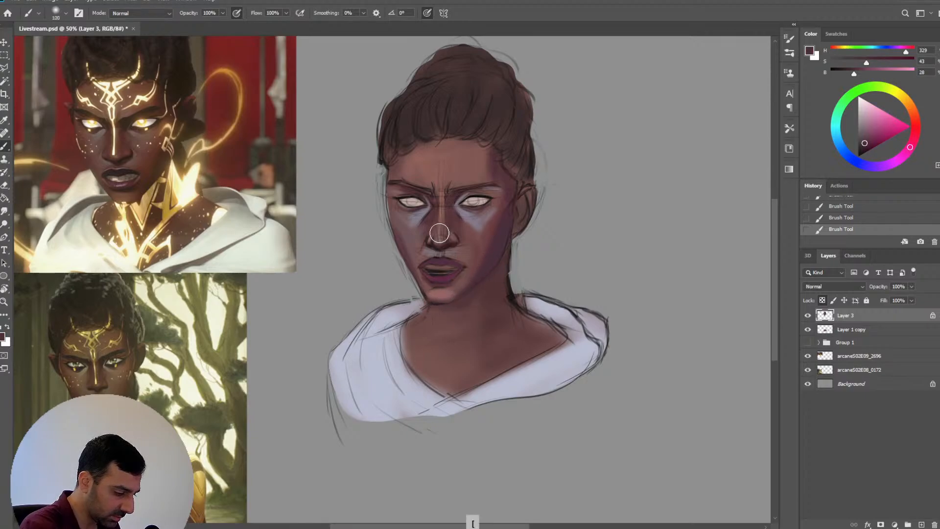
Soften the chin with sampled muted red (H 2, S 36, B 60) and reddish brown (H 0, S 37, B 44) at 90 to 100 px
left_click(459, 279, "alt")
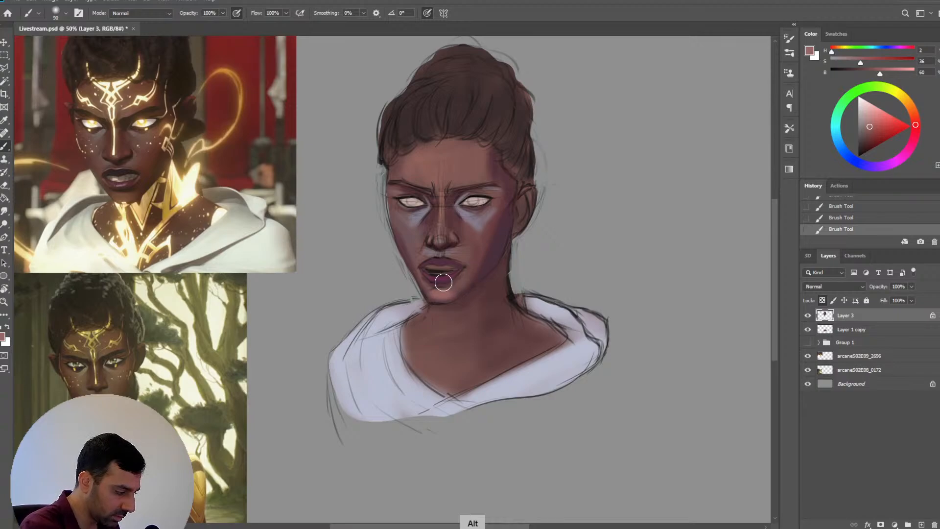
key("bracketright")
key("bracketright")
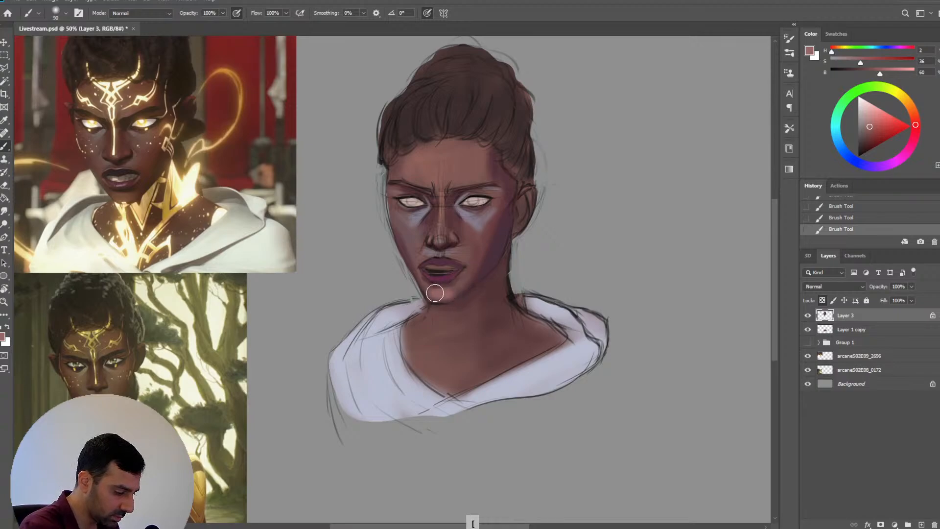
left_click(471, 239, "alt")
key("bracketleft")
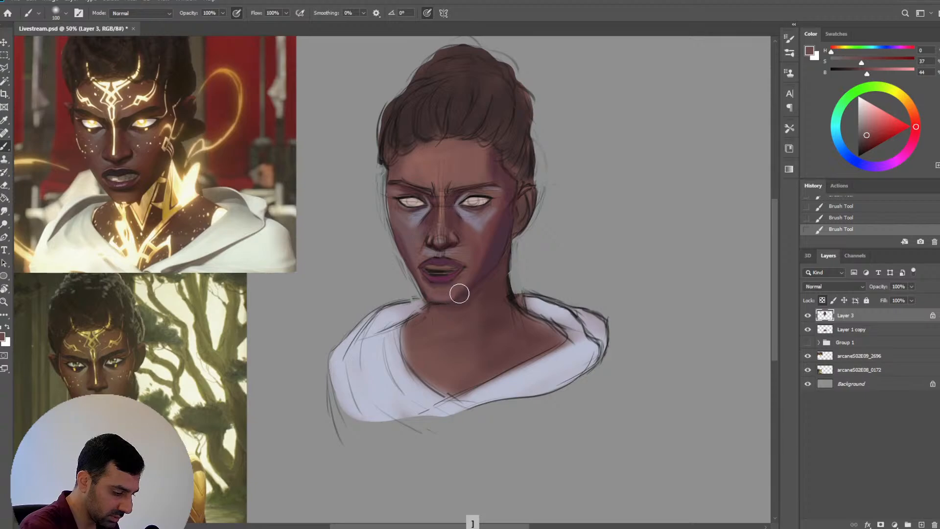
key("bracketleft")
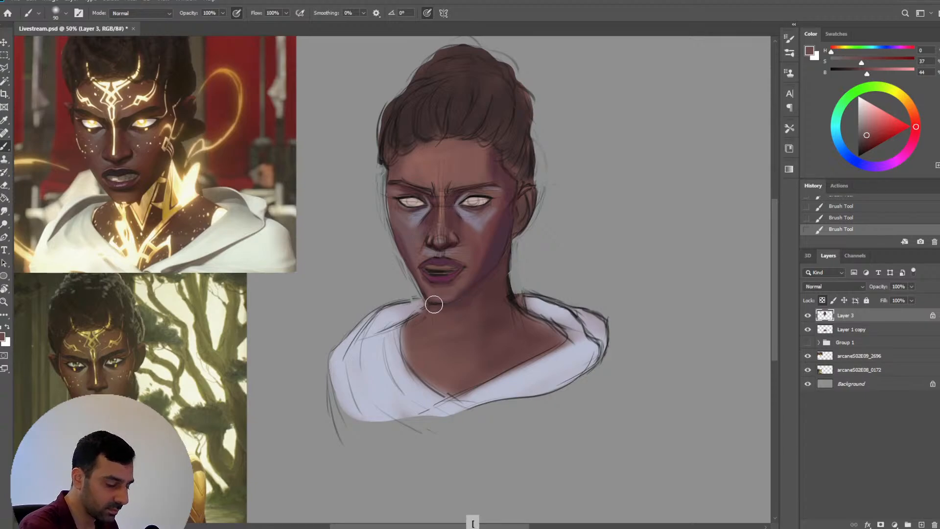
Darken the lower edge of the chin and the lower lip with sampled purple (H 336, S 45, B 29), reducing the brush to about 30 px
left_click(507, 264, "alt")
key("bracketleft")
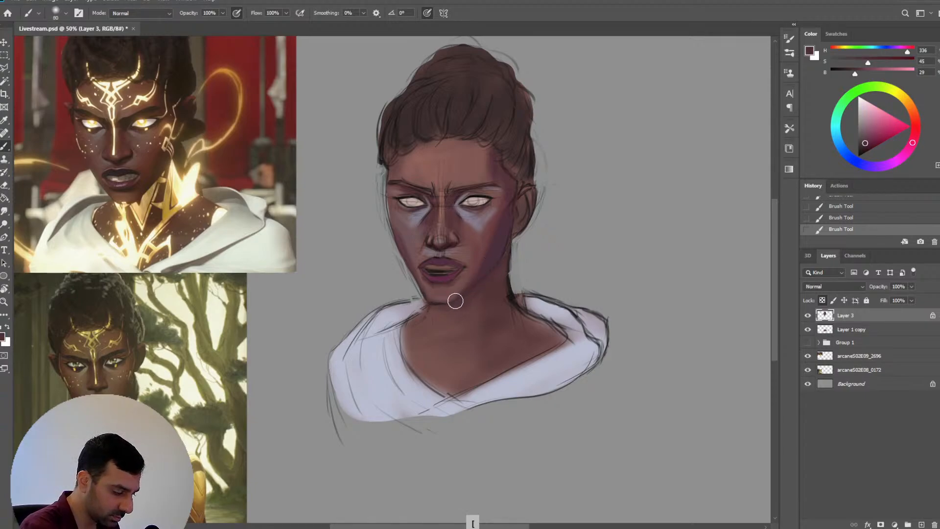
key("bracketleft")
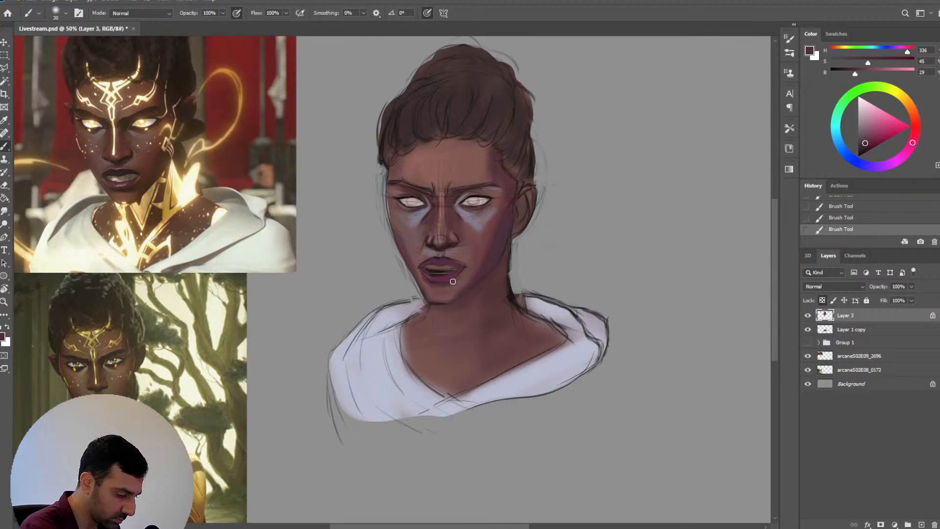
Shade from the right-hand cheek to below the mouth with the same dark purple at about 125 px, then reduce the brush to about 50 px
key("bracketright")
key("bracketright")
key("bracketright")
key("bracketright")
key("bracketright")
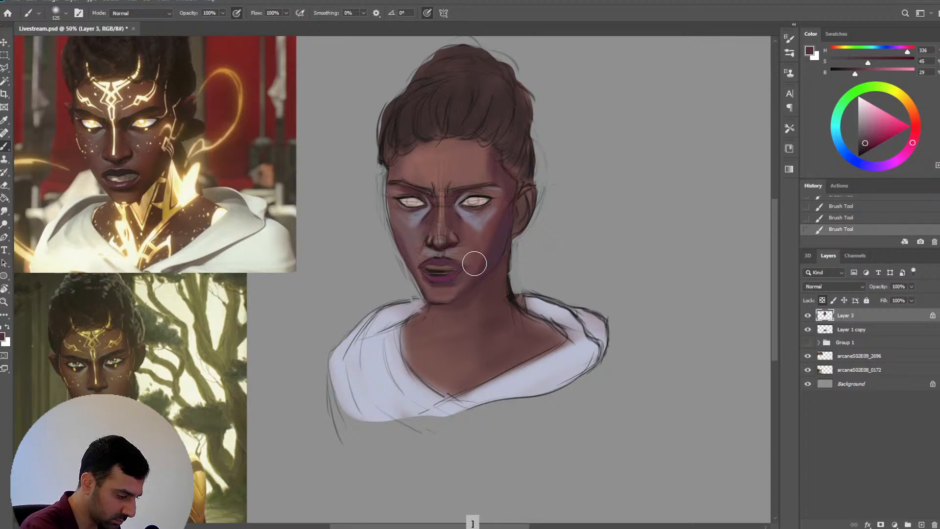
mouse_move(474, 263)
left_mouse_down()
mouse_move(456, 284)
mouse_move(469, 269)
mouse_move(467, 292)
mouse_move(476, 288)
mouse_move(421, 280)
mouse_move(452, 282)
mouse_move(431, 285)
left_mouse_up()
key("bracketleft")
key("bracketleft")
key("bracketleft")
key("bracketleft")
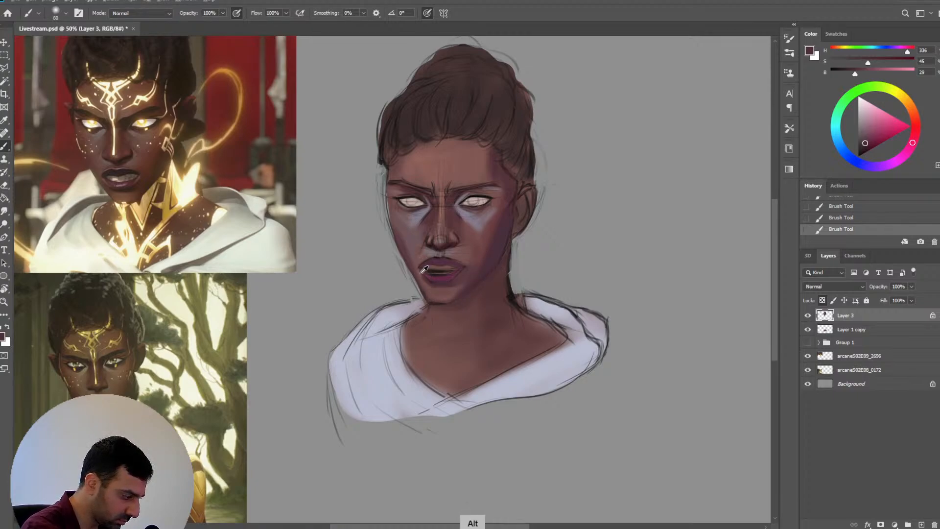
key("bracketleft")
Blend the skin at the left-hand corner of the mouth with sampled mauve (H 351, S 29, B 44) at about 50 px
left_click(414, 249, "alt")
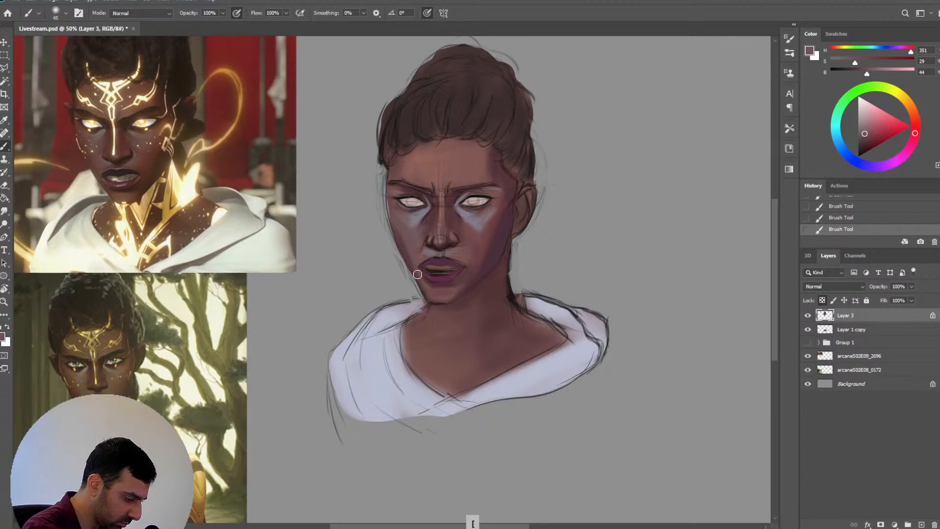
key("bracketright")
key("bracketright")
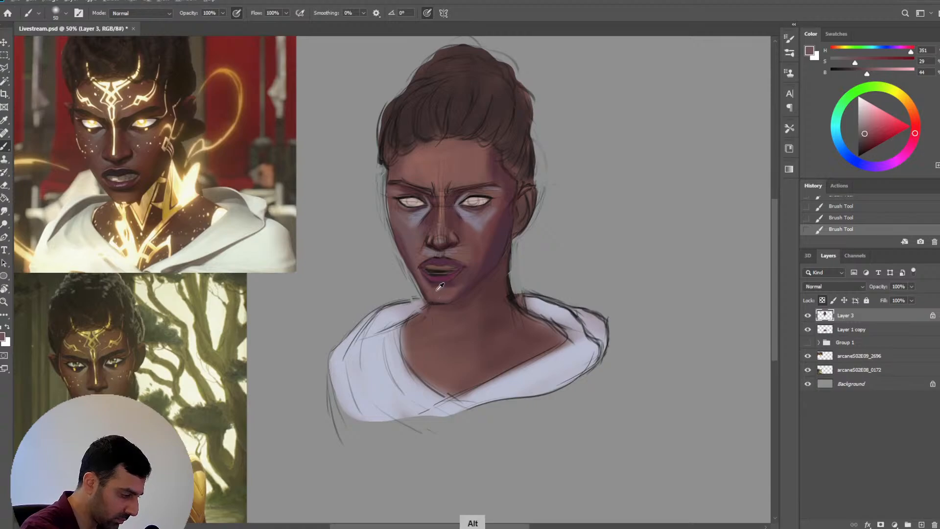
Refine the chin and jawline with sampled reddish brown (H 0, S 37, B 44) and dark purple (H 337, S 47, B 30) at 60 to 70 px
left_click(443, 291, "alt")
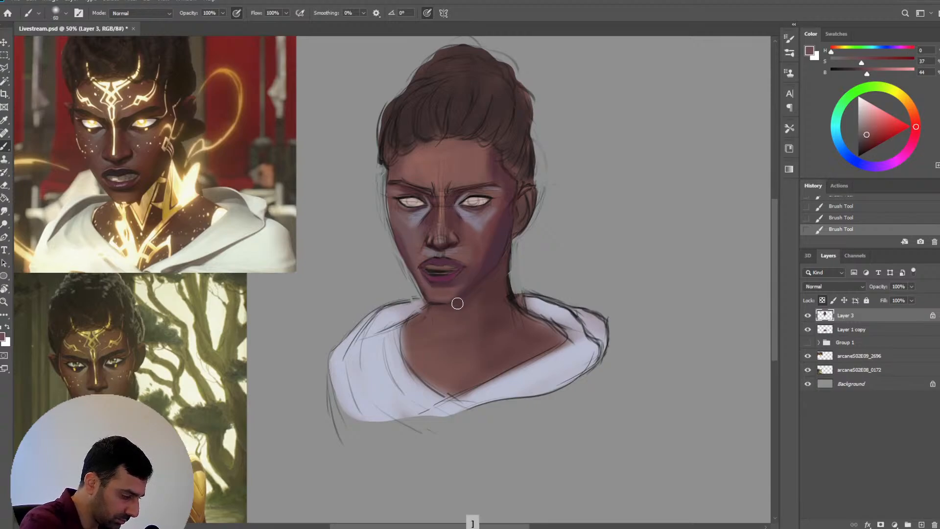
left_click(490, 273, "alt")
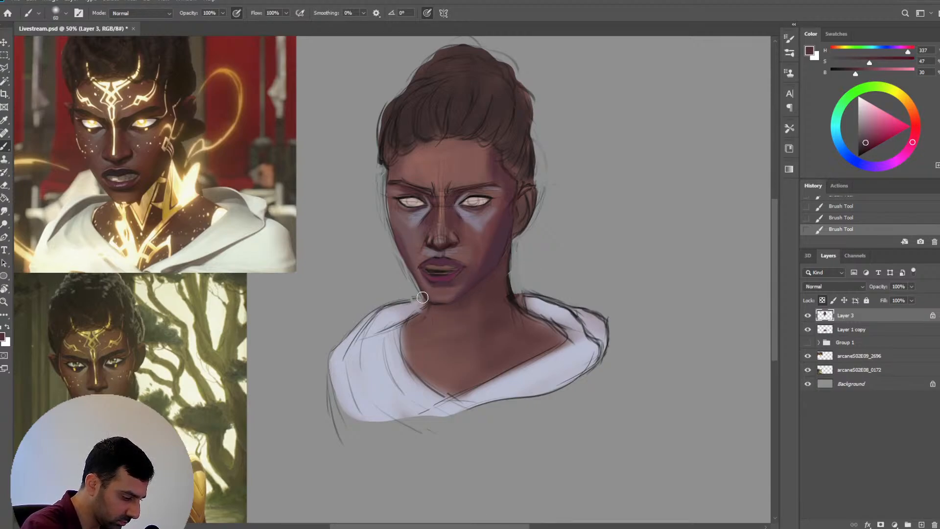
key("bracketright")
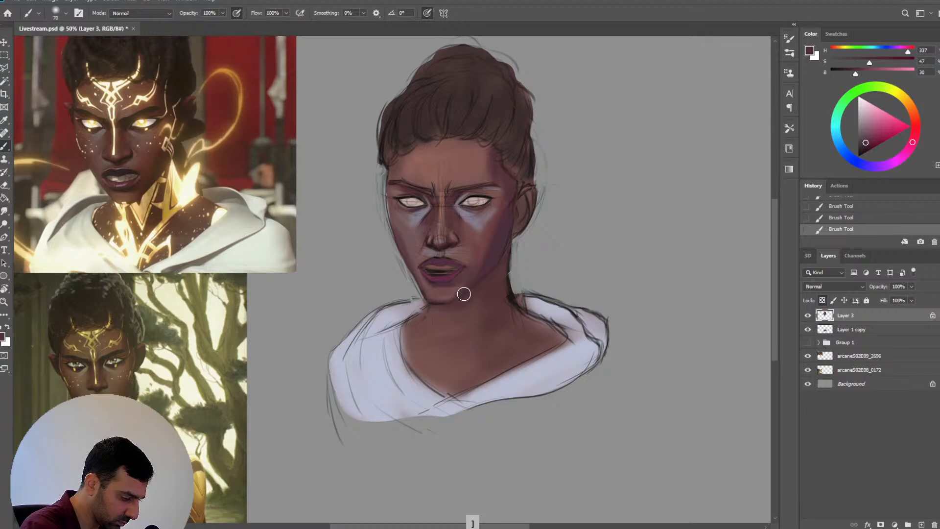
key("bracketright")
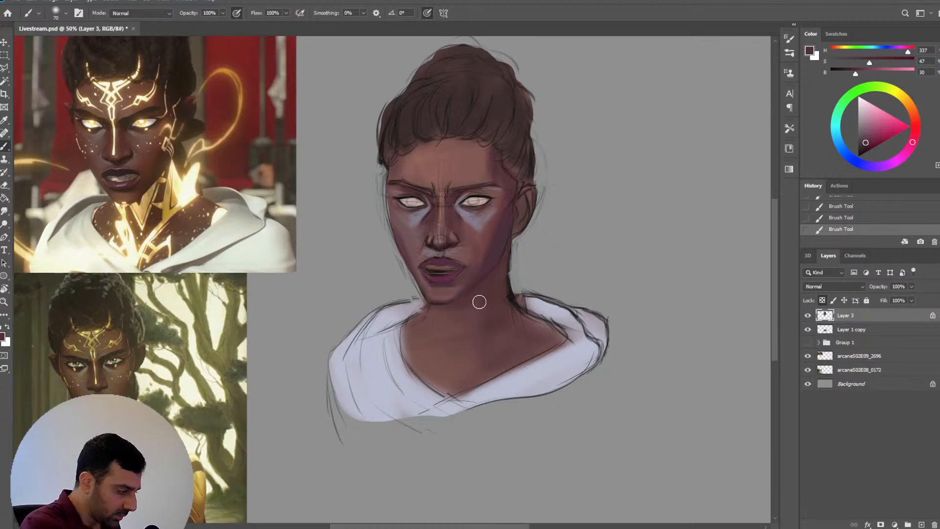
key("alt")
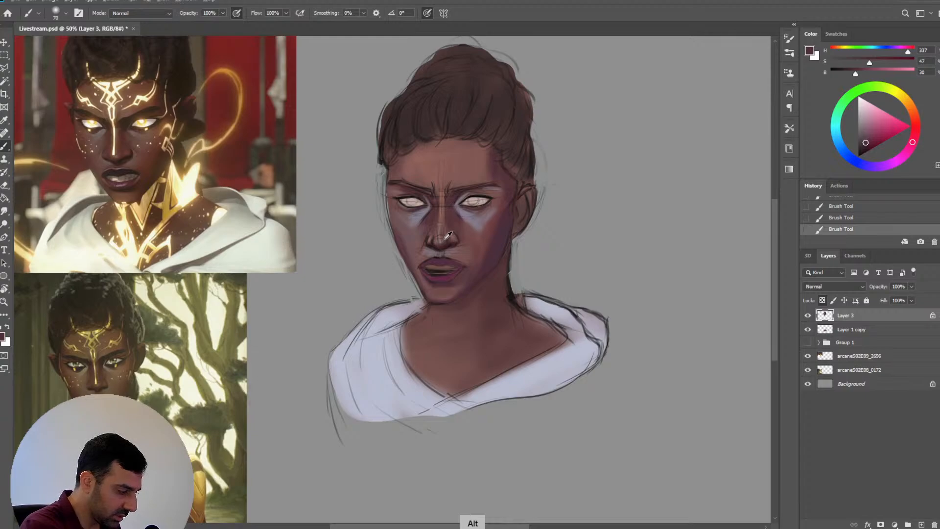
Blend the skin between the eyebrows with sampled brown (H 7, S 38, B 51) at about 50 px
left_click(457, 216, "alt")
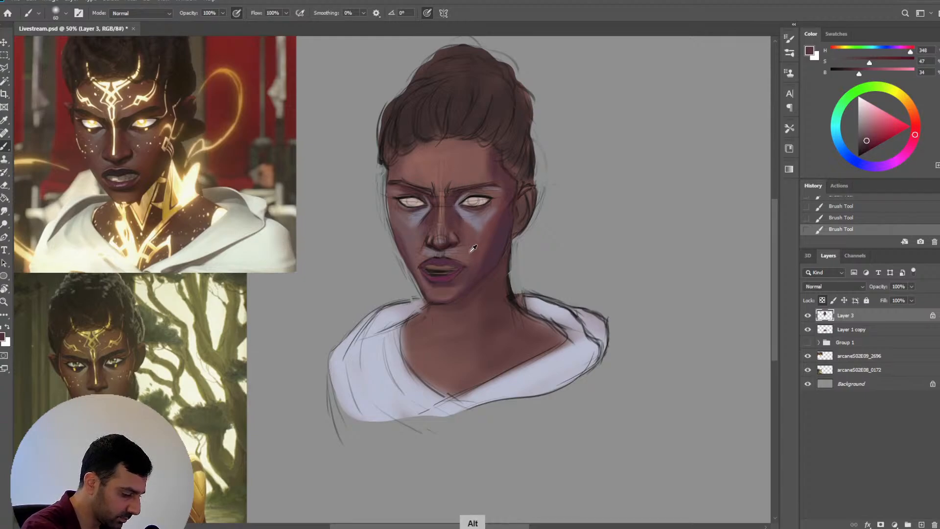
left_click(477, 160, "alt")
key("bracketleft")
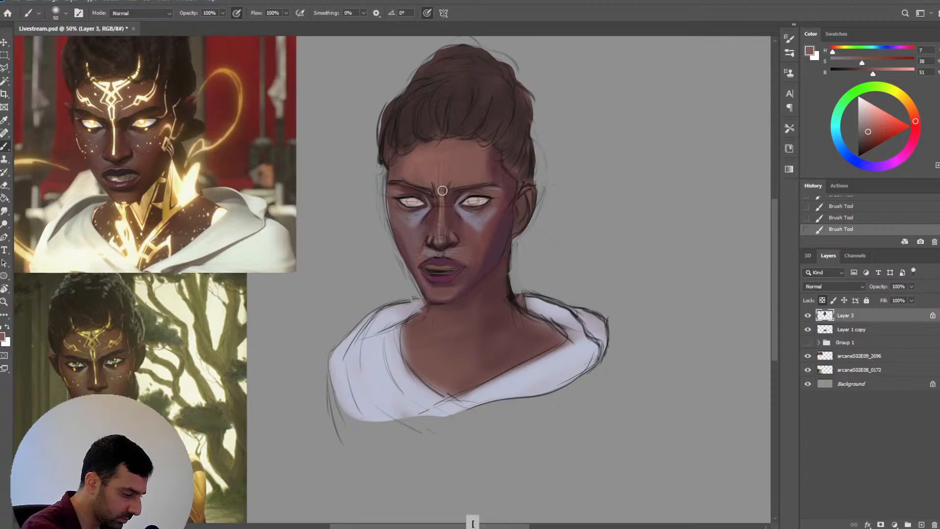
Soften the forehead's edge at the right-hand temple with sampled maroon (H 350, S 43, B 34) at 70 px and brown (H 0, S 40, B 43) slightly larger
key("alt")
left_click(491, 170, "alt")
key("bracketright")
key("bracketright")
key("bracketright")
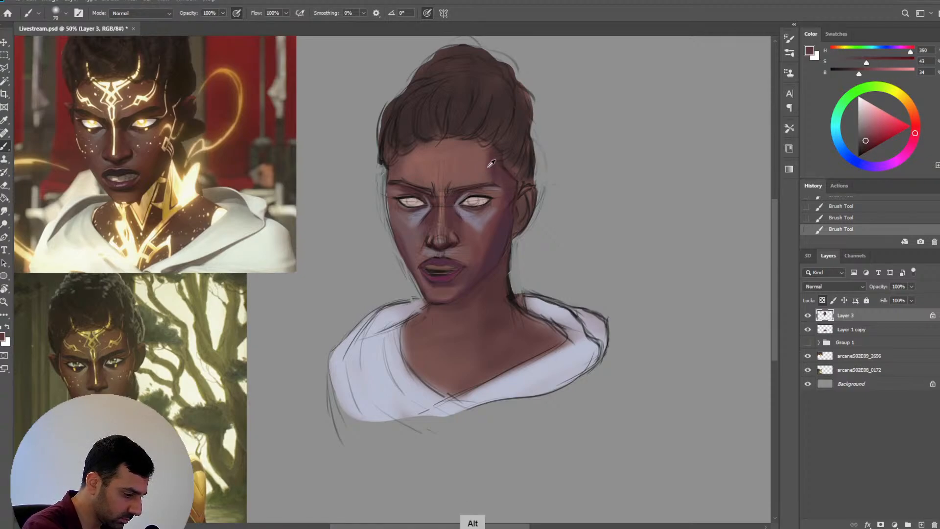
left_click(489, 174, "alt")
key("bracketright")
key("bracketright")
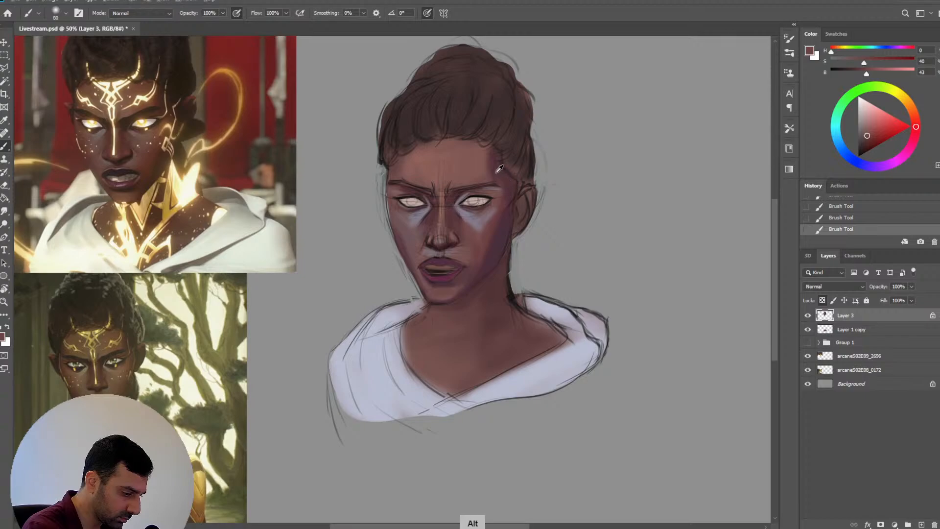
Shade the right-hand side of the forehead with sampled dark maroon (H 345, S 44, B 31) at 150 px and H 355, S 44, B 37 at 175 px
left_click(499, 171, "alt")
key("bracketright")
key("bracketright")
key("bracketright")
key("bracketright")
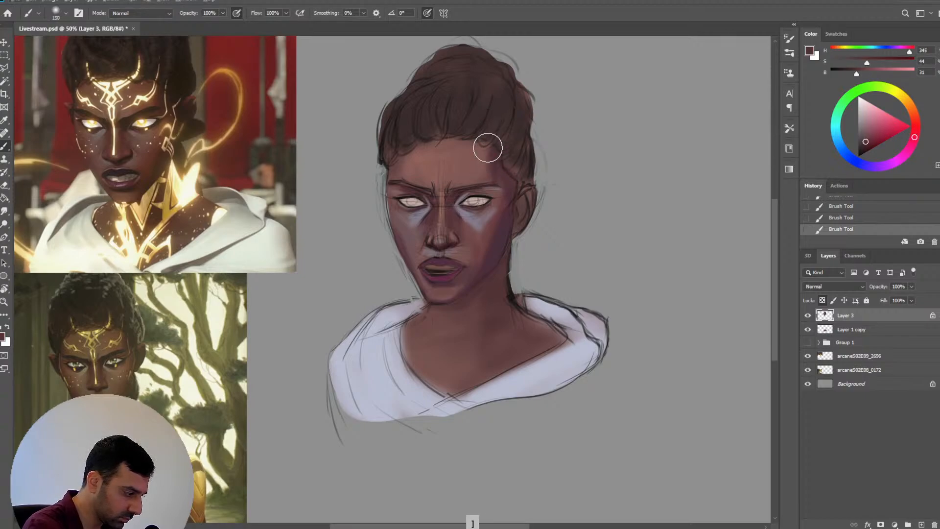
key("alt")
left_click(492, 158, "alt")
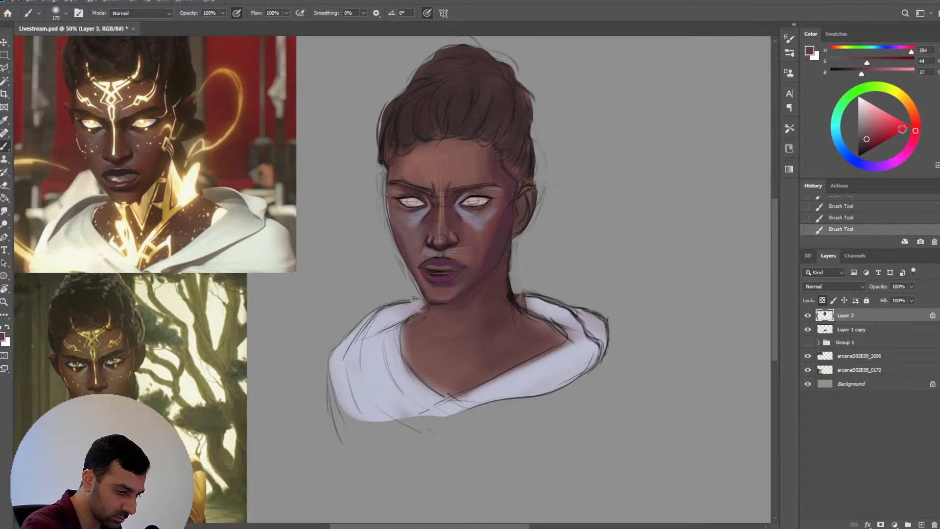
left_click(488, 168, "alt")
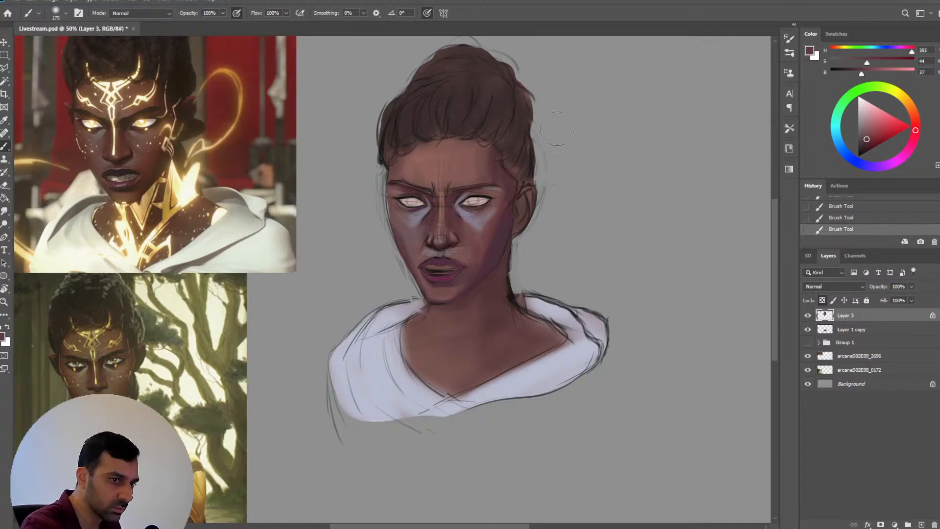
key("bracketleft")
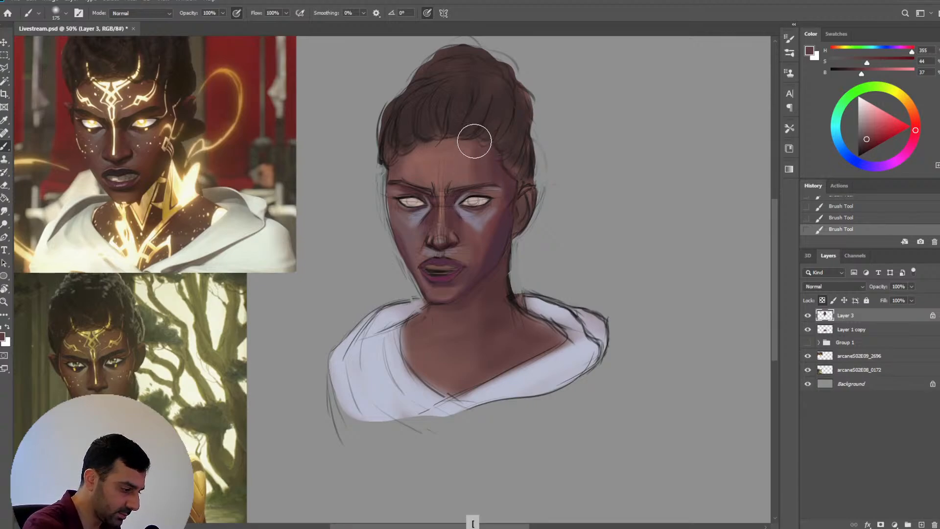
Warm the right-hand side of the forehead with a saturated reddish brown (H 6, S 52, B 60), reducing the brush from 250 to 150 px
left_click(449, 186, "alt")
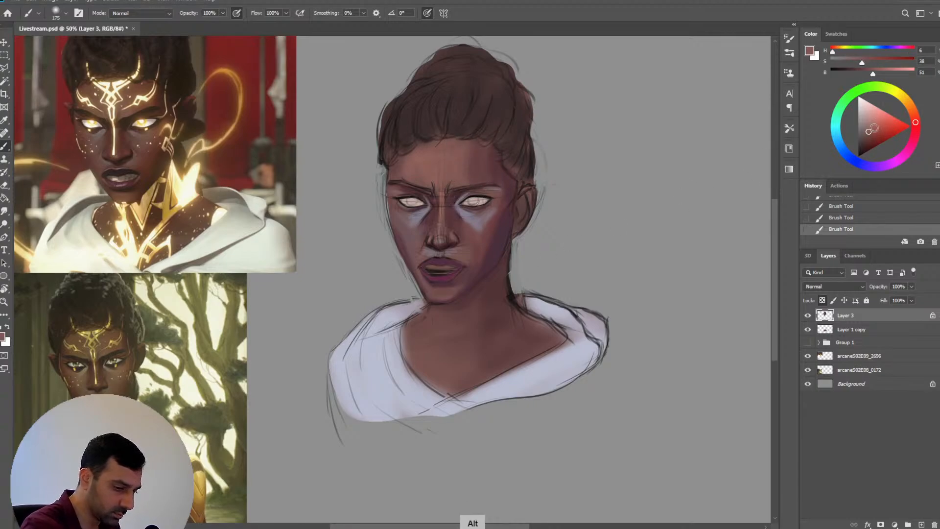
left_click(874, 129)
key("bracketright")
key("bracketright")
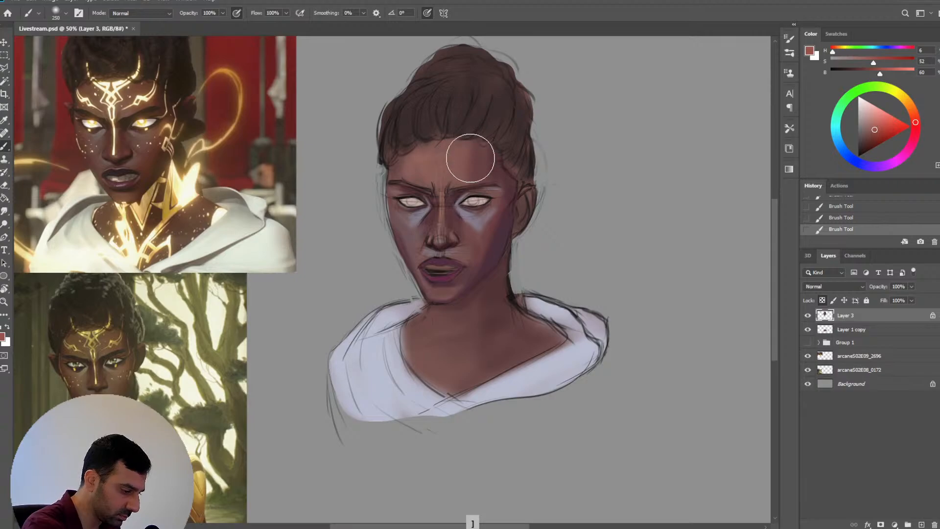
key("bracketleft")
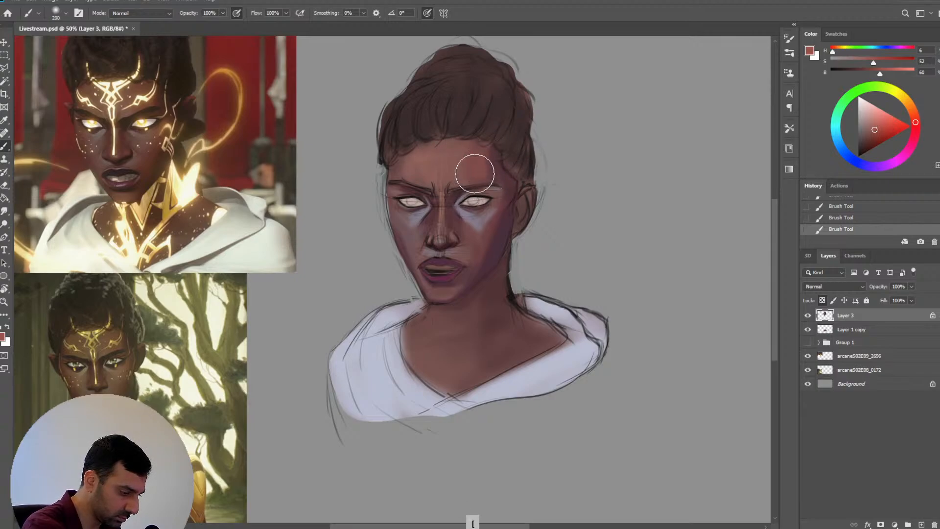
key("bracketleft")
Blend the upper forehead along the hairline with sampled browns (H 5, S 47, B 51 and H 8, S 38, B 48) at 150 px
key("alt")
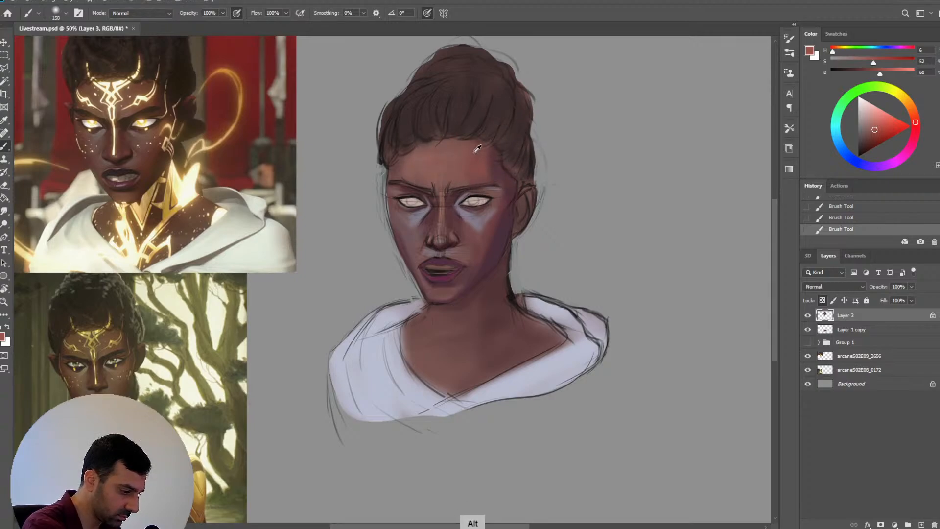
left_click(477, 149)
left_click(476, 158)
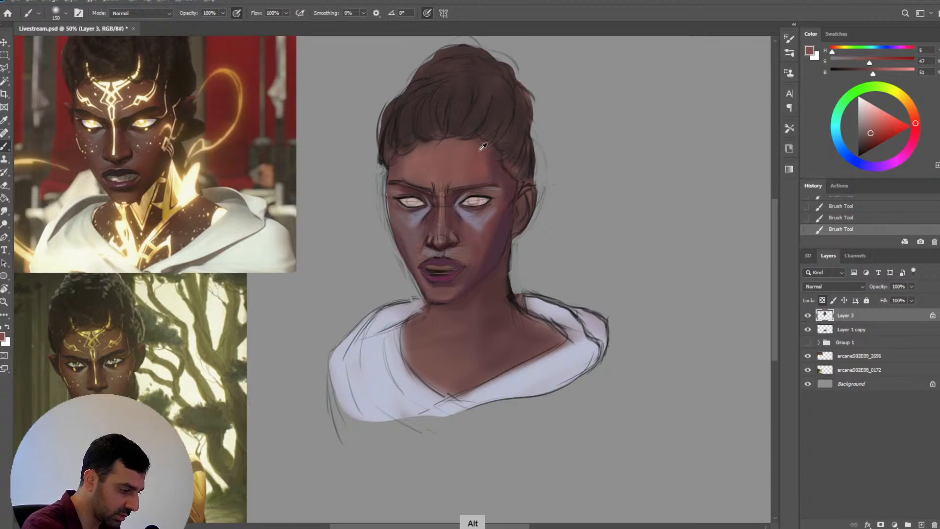
left_click(469, 158)
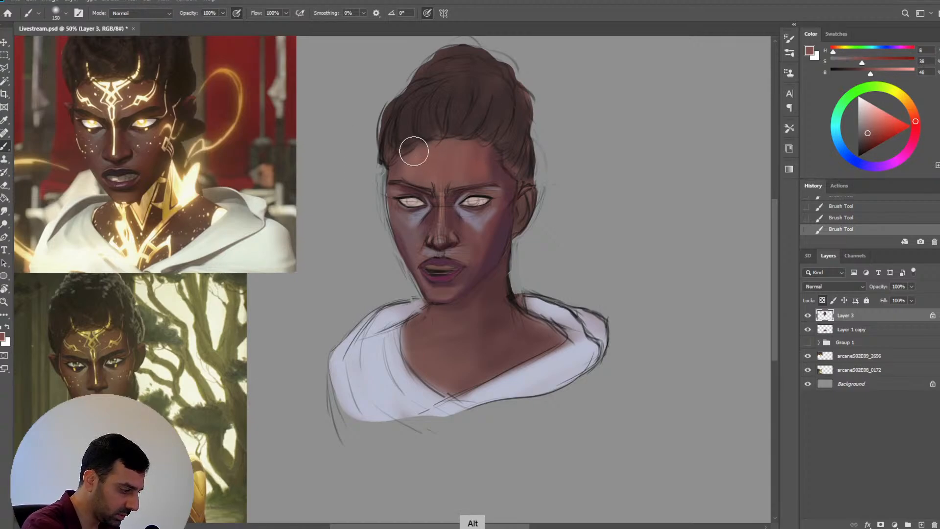
left_click_drag(421, 158, 446, 149)
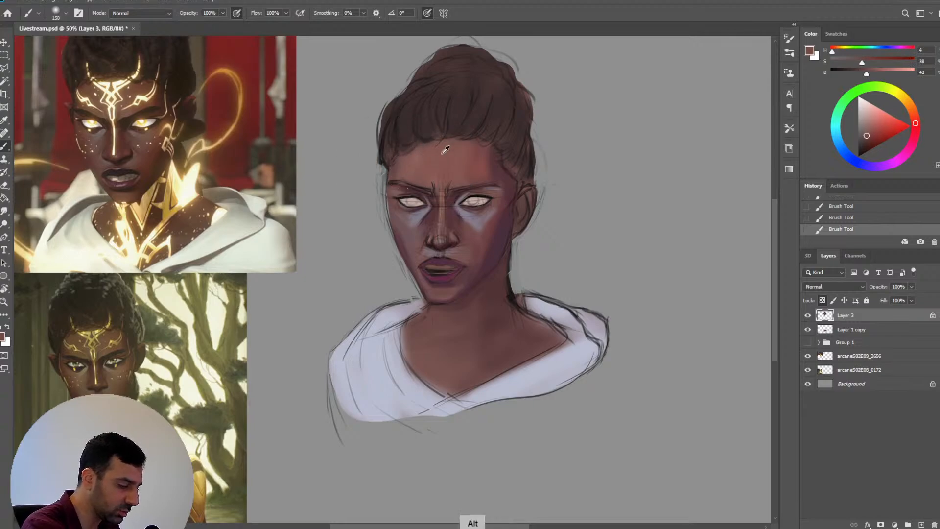
Rework the right-hand forehead shading with sampled maroon (H 345, S 45, B 33) at 200 px and reddish brown (H 1, S 44, B 49) at 175 to 100 px
left_click(497, 166)
key("bracketright")
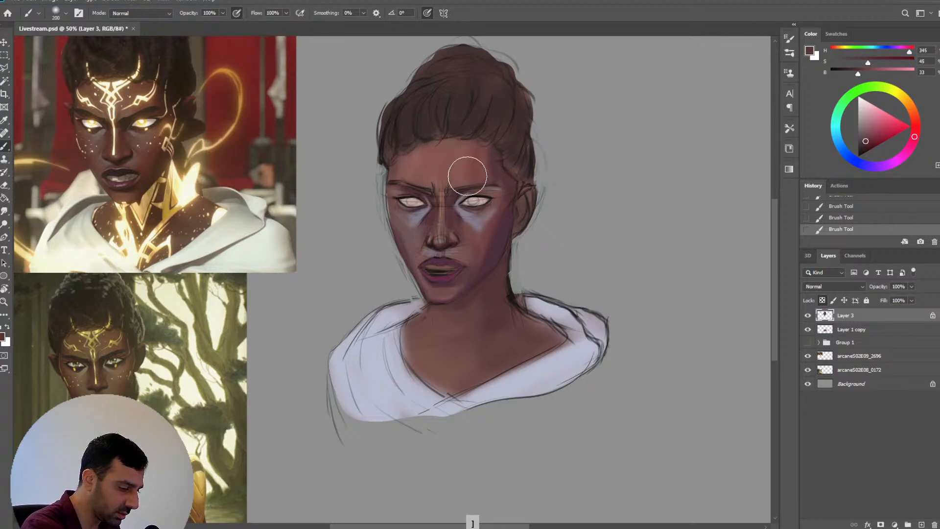
left_click(480, 147, "alt")
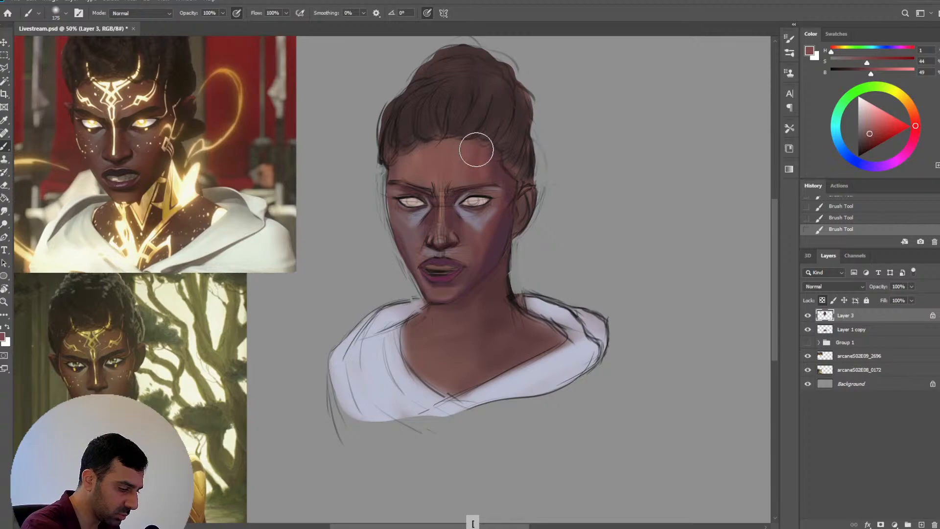
key("bracketleft")
key("bracketleft")
key("bracketleft")
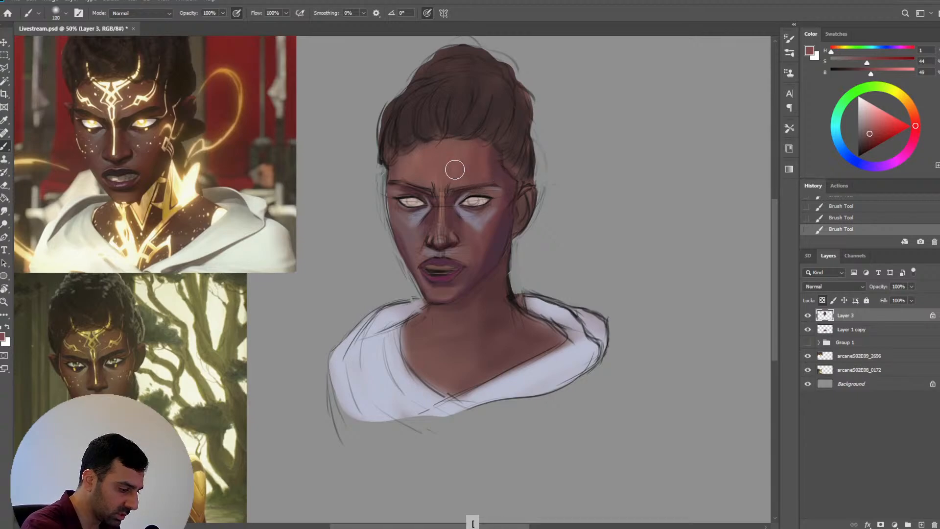
Smooth the frown lines between the eyebrows with sampled forehead browns (H 6, S 41 to 42, B 51 to 54) at about 80 to 90 px
key("bracketleft")
key("bracketleft")
left_click(447, 157, "alt")
mouse_move(441, 187)
left_mouse_down()
mouse_move(438, 157)
mouse_move(439, 182)
left_mouse_up()
key("bracketleft")
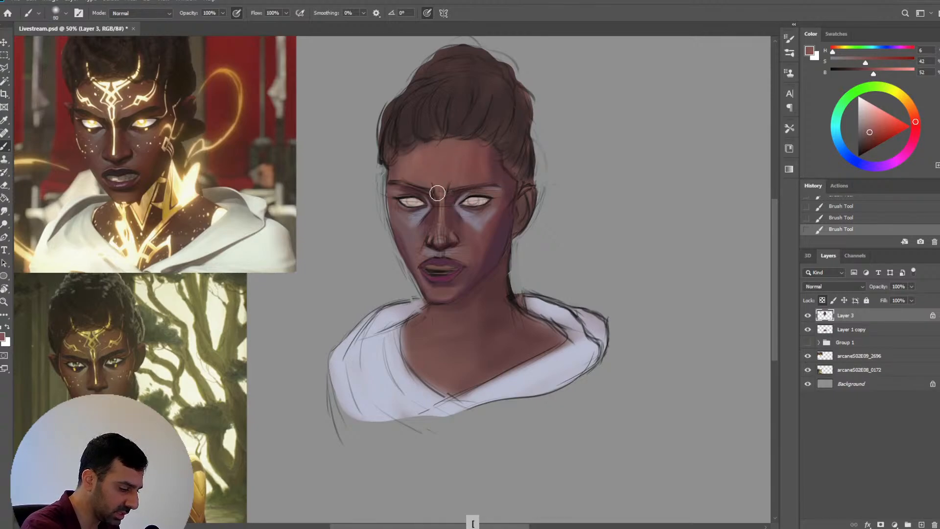
left_click(422, 166, "alt")
left_click(416, 158, "alt")
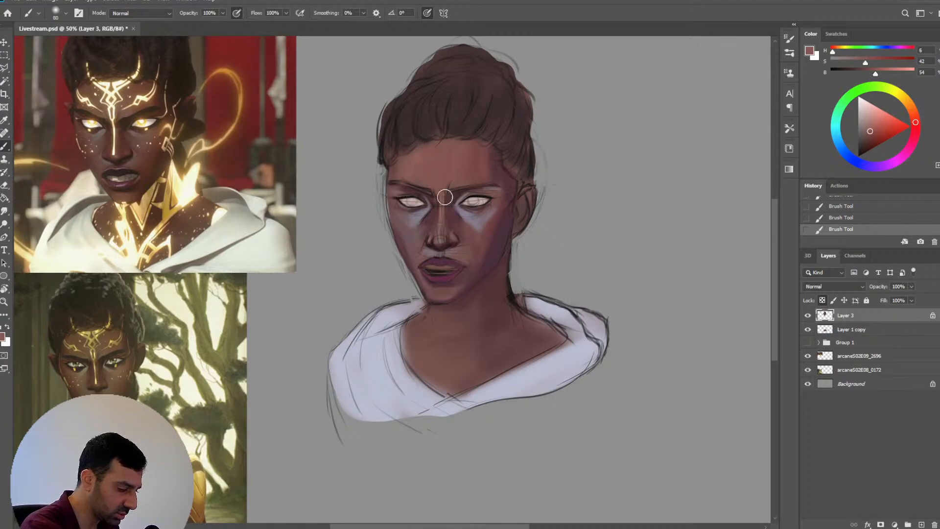
left_click(471, 164, "alt")
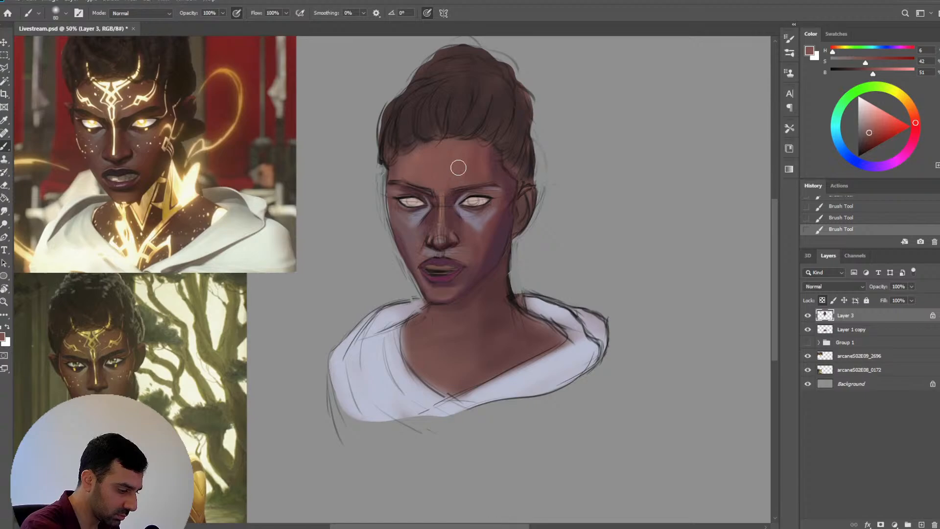
Shade the inner ends of the eyebrows with sampled reddish purple (H 354, S 47, B 40), using a 70 to 100 px brush
left_click(511, 206, "alt")
key("bracketleft")
key("bracketleft")
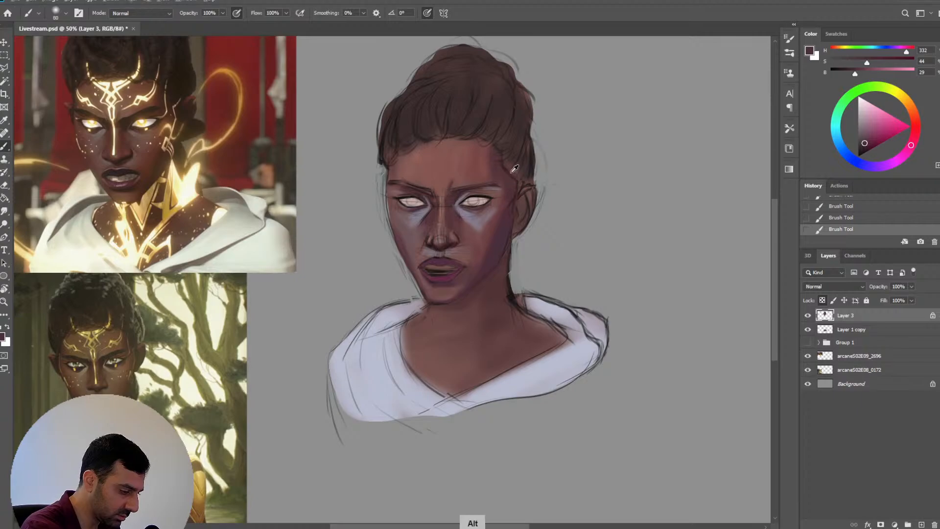
left_click(459, 242, "alt")
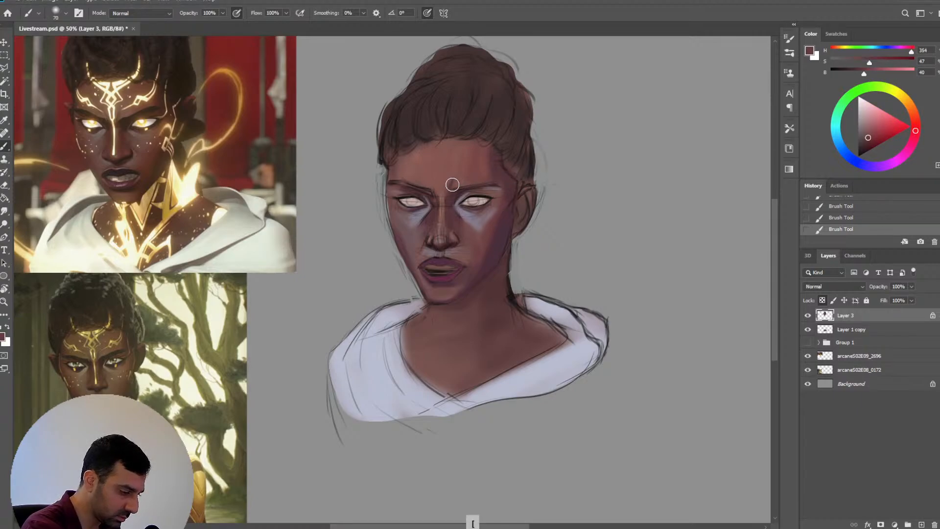
key("bracketright")
key("bracketright")
key("bracketright")
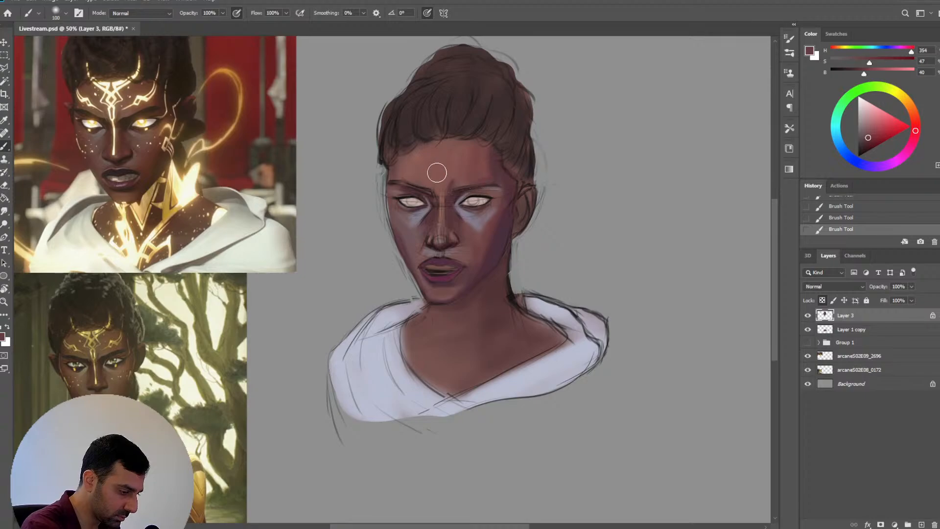
Build up the frown shadow from the brows to the top of the nose in the same reddish purple, varying the brush from 60 to 150 px
key("bracketleft")
key("bracketleft")
key("bracketleft")
key("bracketleft")
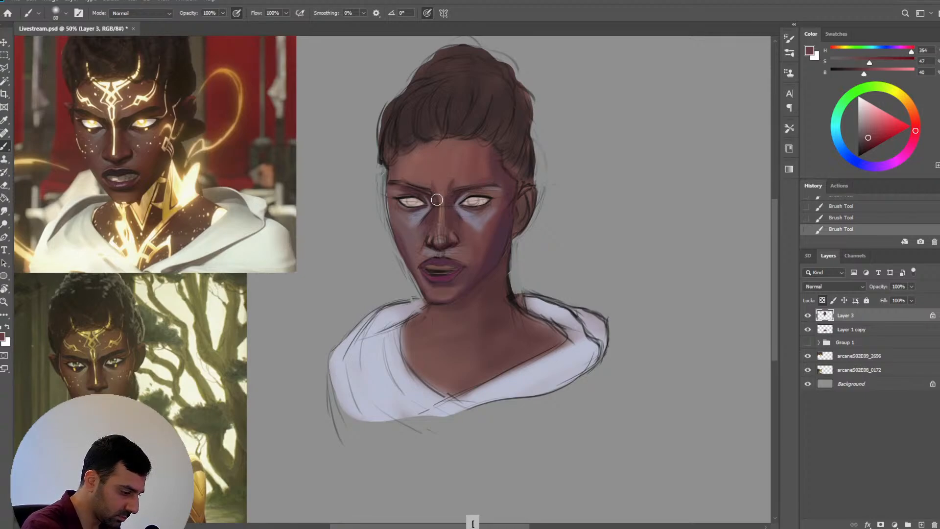
key("bracketright")
key("bracketright")
key("bracketright")
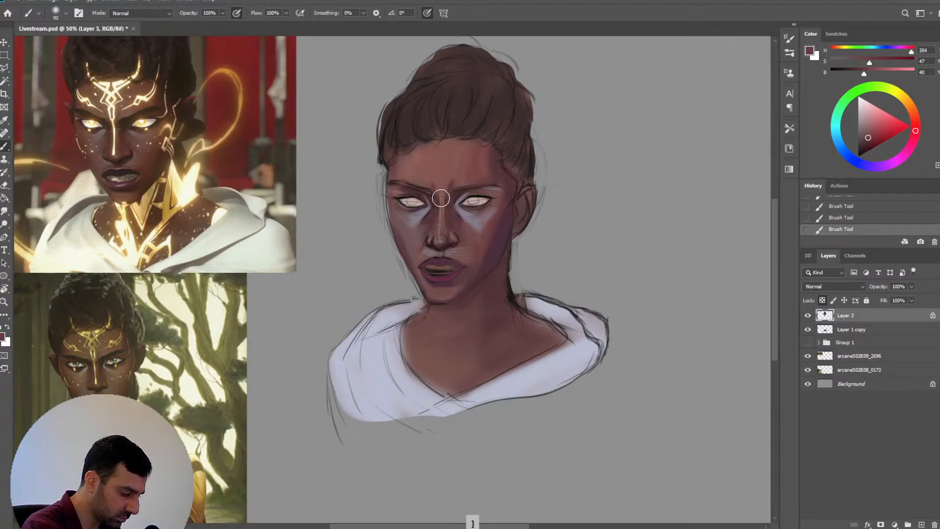
key("bracketright")
key("bracketright")
key("bracketright")
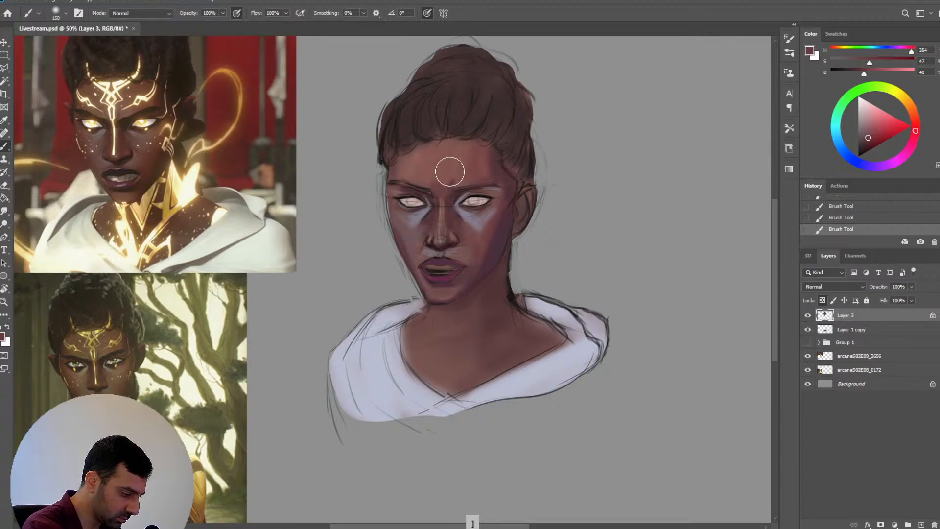
Blend the lower middle of the forehead above the nose with sampled brown (H 359, S 42, B 45), reducing the brush to about 125 px
mouse_move(455, 159)
left_mouse_down()
mouse_move(436, 168)
mouse_move(446, 192)
mouse_move(446, 172)
left_mouse_up()
key("bracketleft")
key("bracketleft")
key("bracketleft")
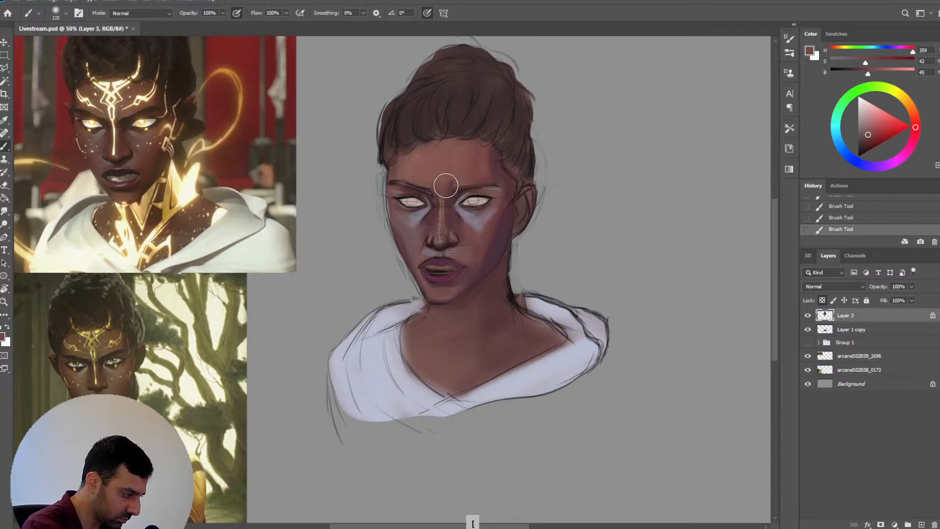
Deepen the shadow between the eyebrows with dark purple sampled from the cheek's edge (H 336, S 45, B 29) at about 70 to 90 px
left_click(504, 226, "alt")
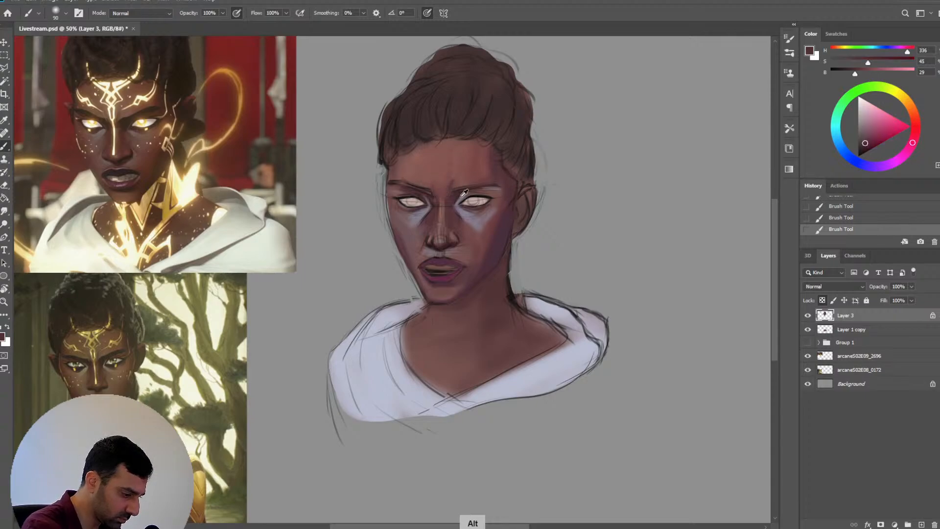
key("bracketleft")
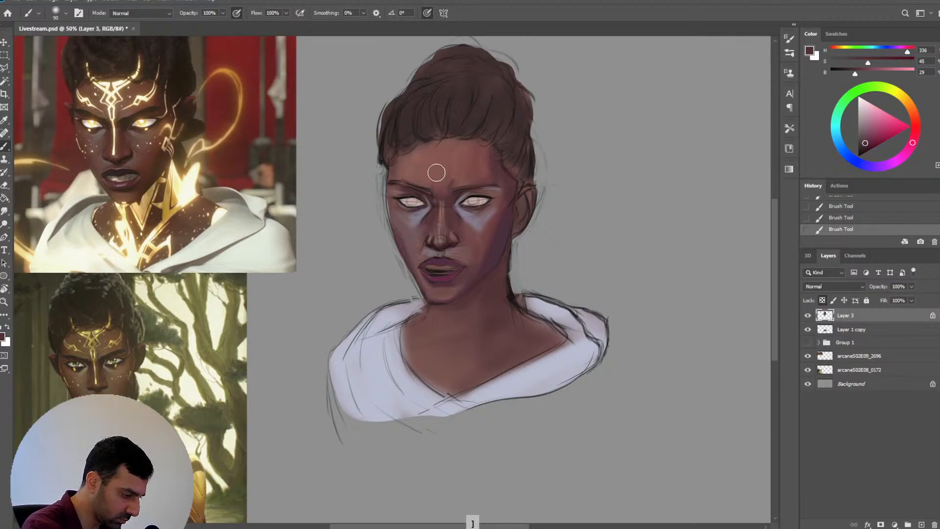
left_click_drag(437, 182, 444, 196)
key("bracketright")
key("bracketleft")
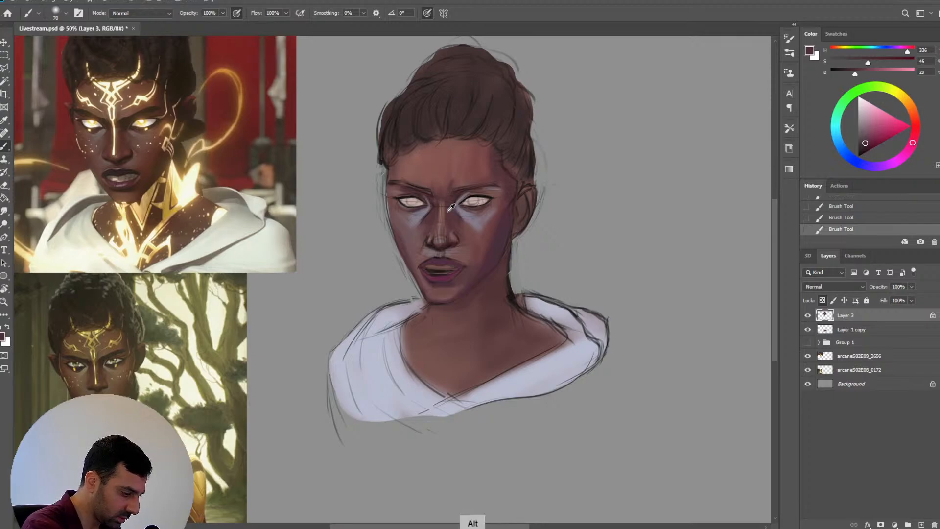
Refine the bridge of the nose with sampled brown (H 358, S 36, B 40) and lighter brown (H 8, S 35, B 56) at about 50 px
left_click(447, 208, "alt")
key("bracketleft")
key("bracketleft")
key("bracketleft")
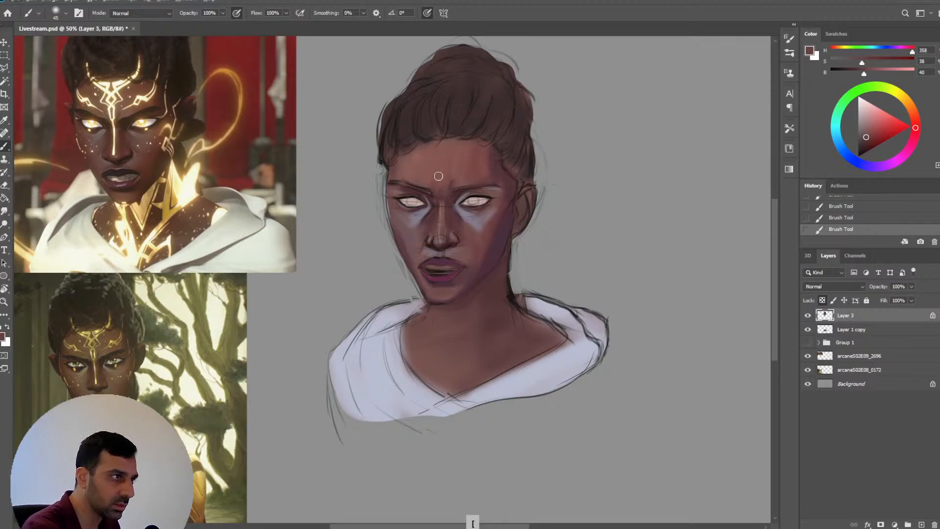
key("bracketleft")
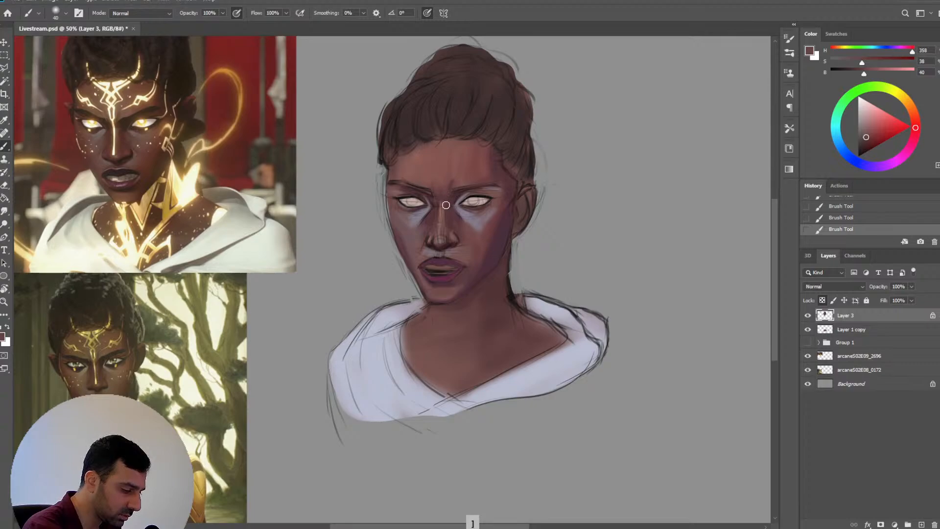
key("bracketright")
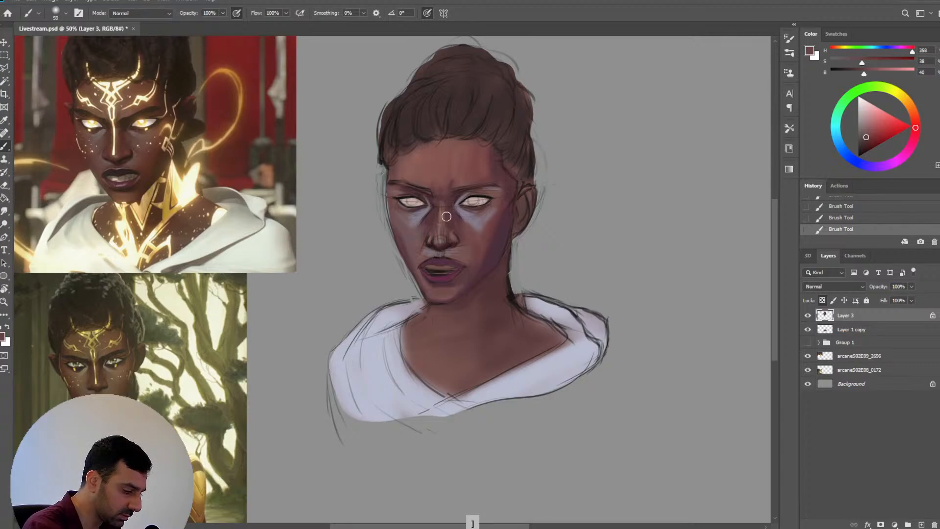
key("alt")
left_click(443, 218, "alt")
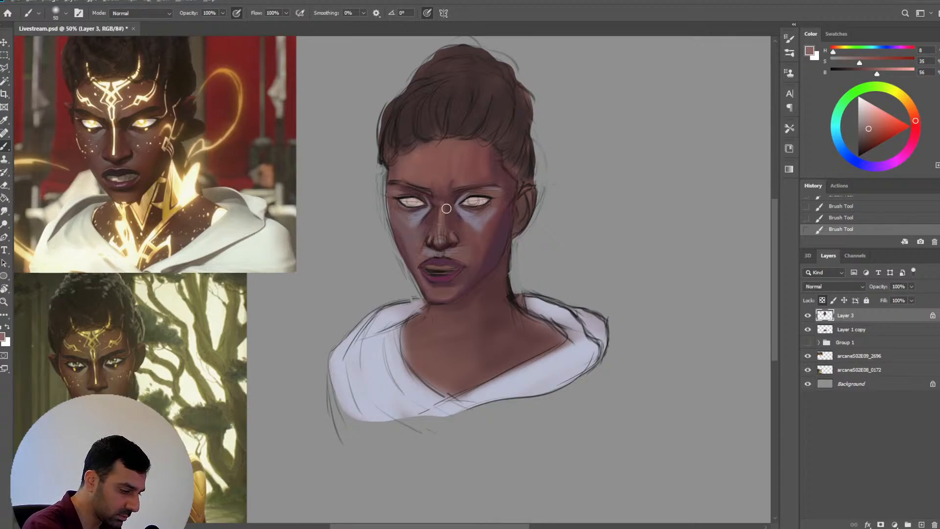
Darken the top of the nose bridge between the eyes with sampled dark purple (H 344, S 44, B 34), enlarging the brush
key("bracketleft")
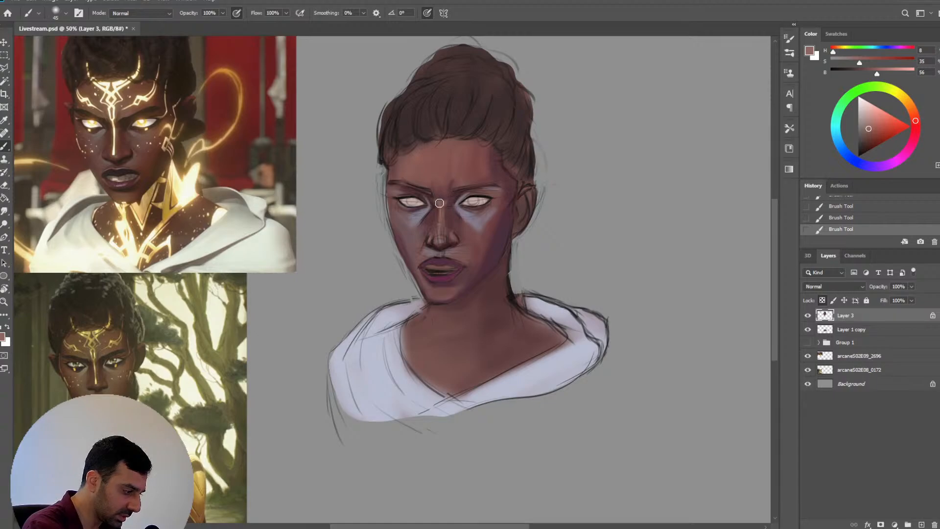
key("bracketright")
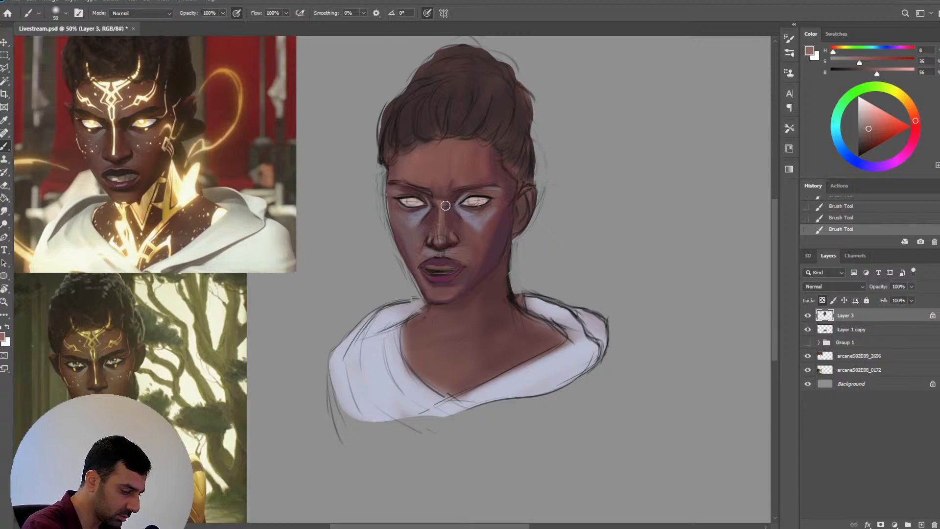
key("alt")
left_click(443, 196, "alt")
key("bracketright")
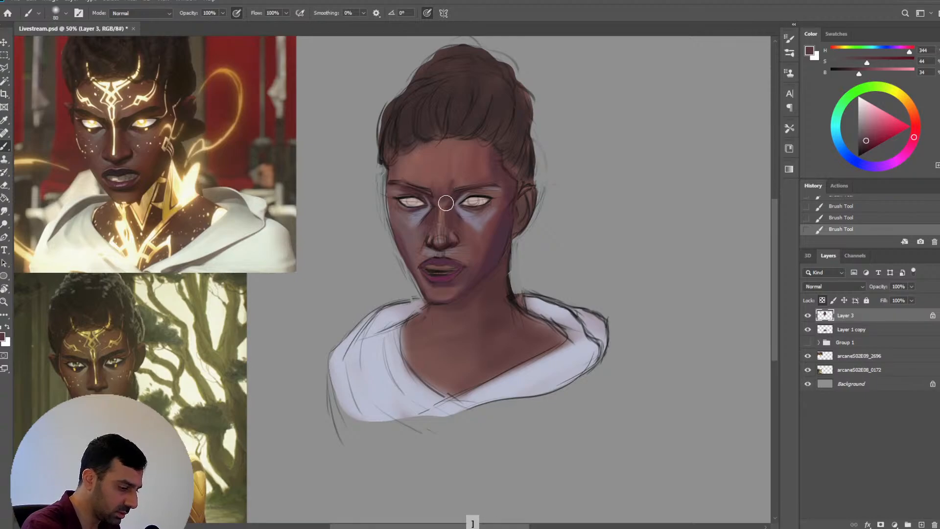
Blend the nose bridge down toward the tip with sampled browns (H 0, S 37, B 40 and H 3, S 37, B 45), reducing the brush to about 60 px
left_click(447, 214, "alt")
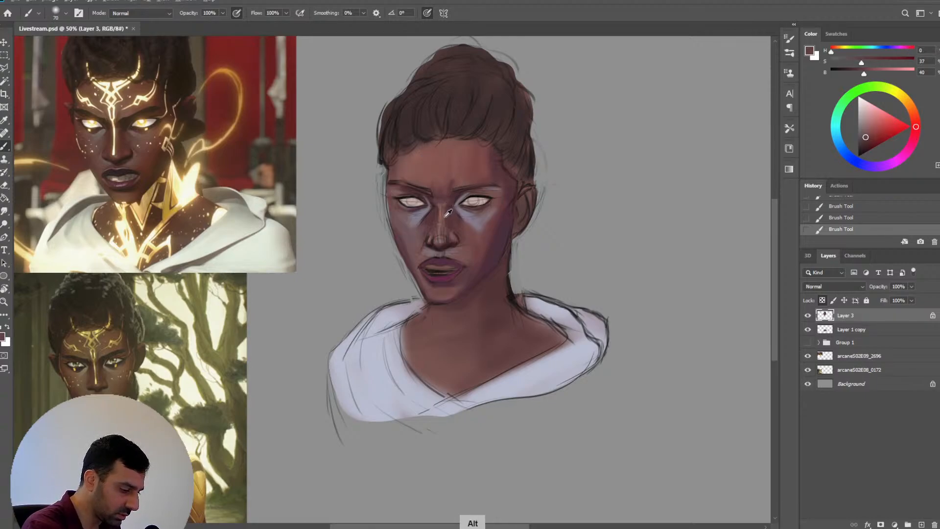
left_click(447, 211, "alt")
key("bracketright")
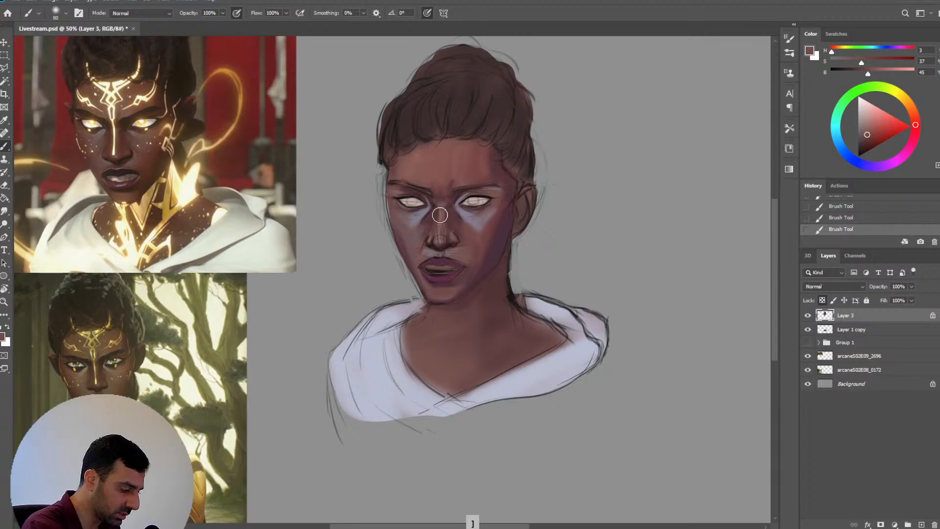
key("bracketleft")
key("bracketleft")
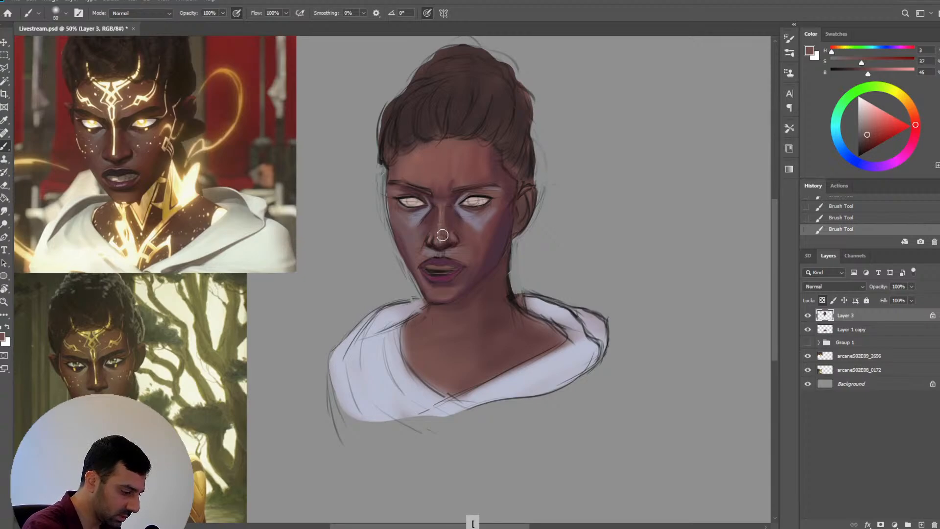
key("bracketright")
key("bracketleft")
key("bracketleft")
Shade the nose with sampled dark red-brown (H 352, S 44, B 33) and its lower part with brown (H 4, S 38, B 46) at 60 to 90 px
left_click(435, 206, "alt")
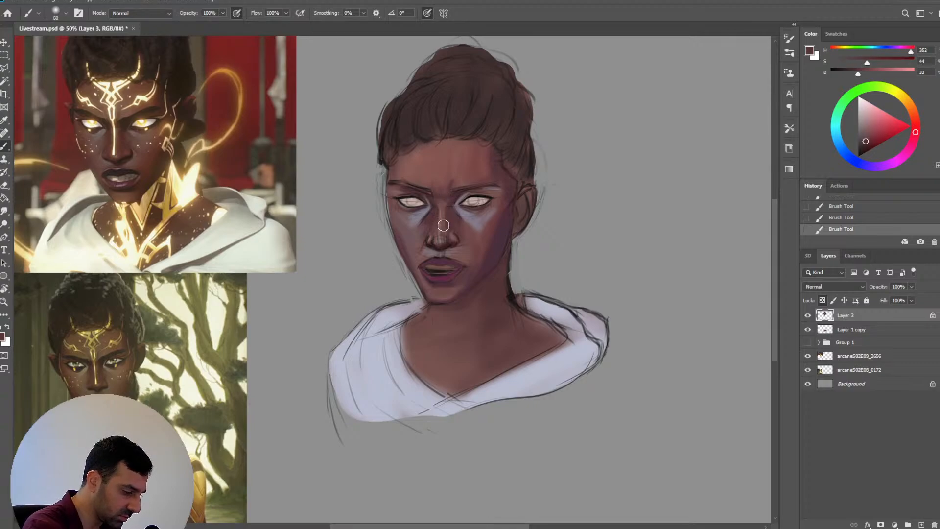
left_click(450, 197, "alt")
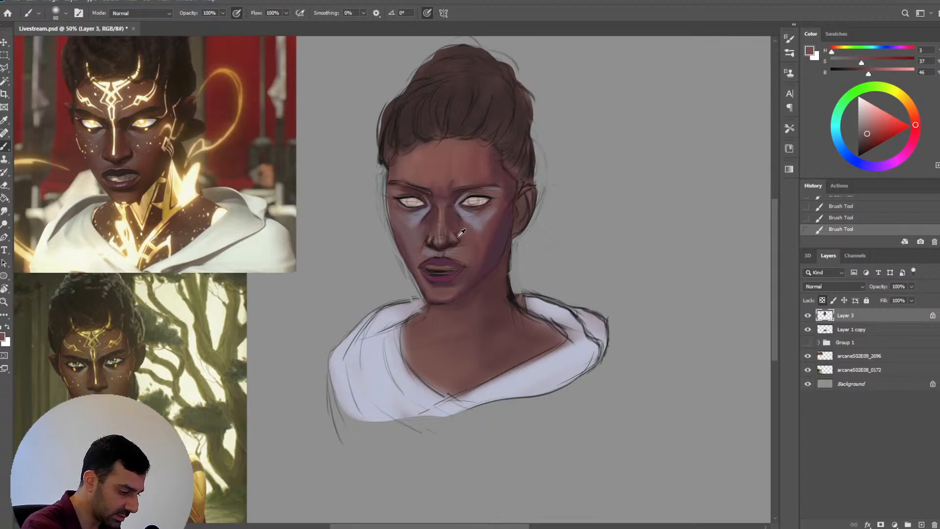
left_click(453, 224, "alt")
key("bracketright")
key("bracketright")
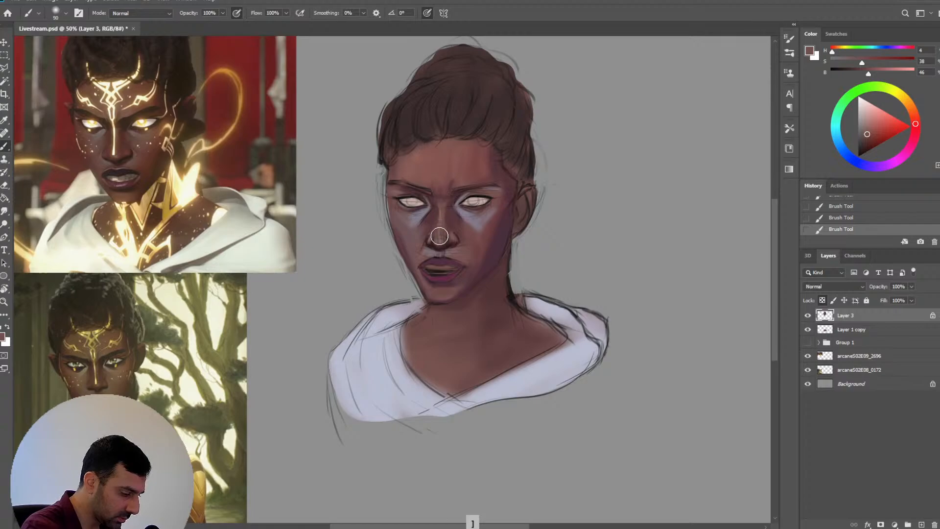
key("bracketleft")
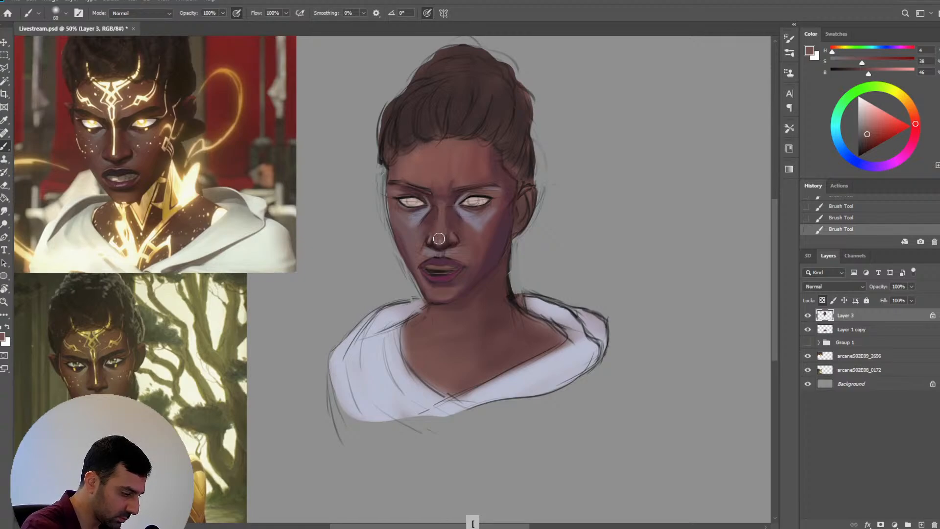
key("bracketright")
Soften the tip of the nose with lighter brown sampled beside it (H 3, S 39, B 49) at about 50 px
key("alt")
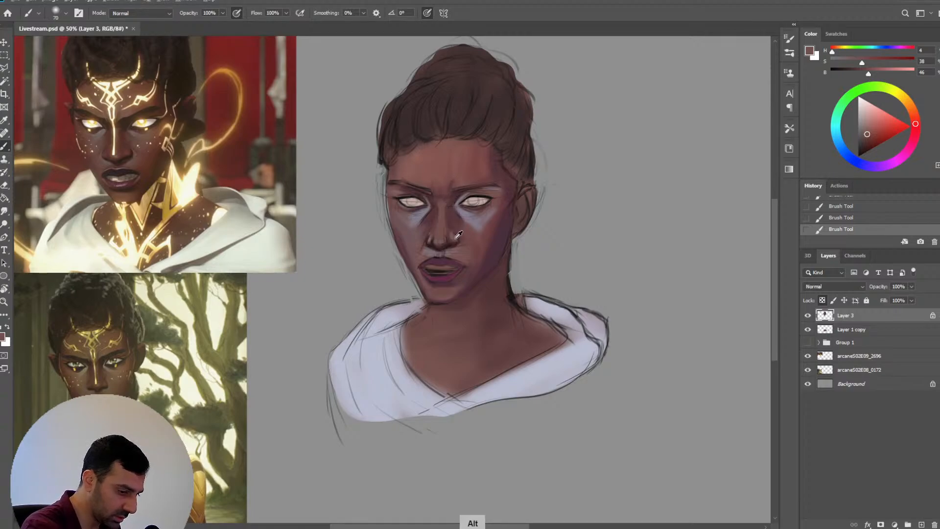
left_click(458, 235, "alt")
key("bracketleft")
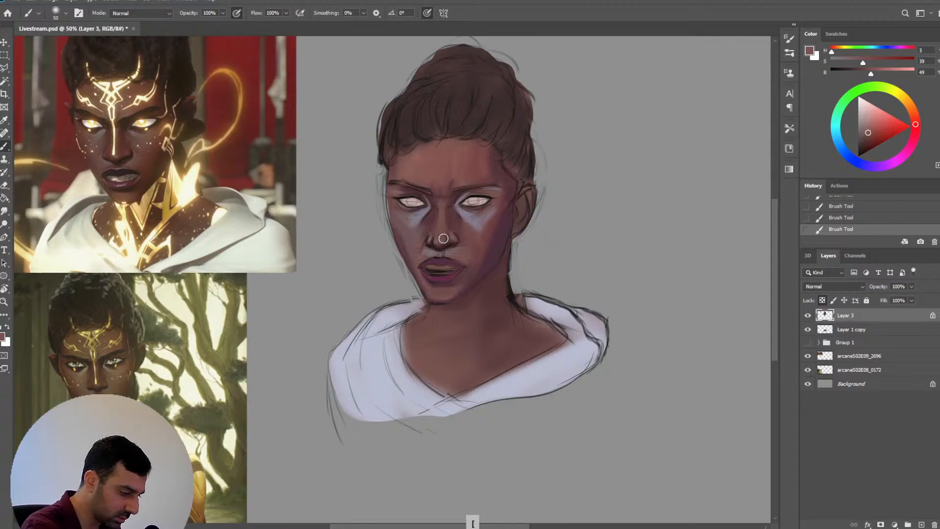
key("bracketleft")
Define the shadow along the nose's side and nostril with sampled dark red (H 351, S 45, B 35), reducing the brush from 50 to 30 px
key("alt")
left_click(436, 210, "alt")
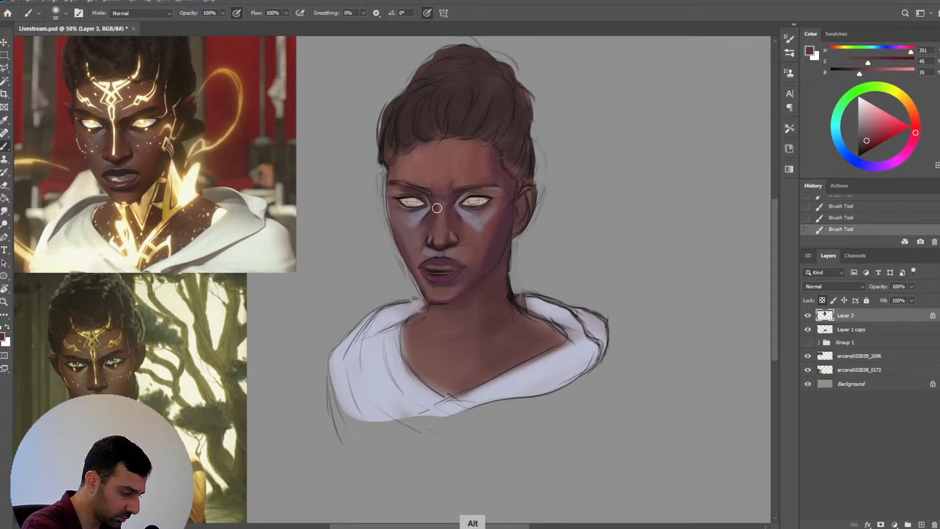
key("bracketleft")
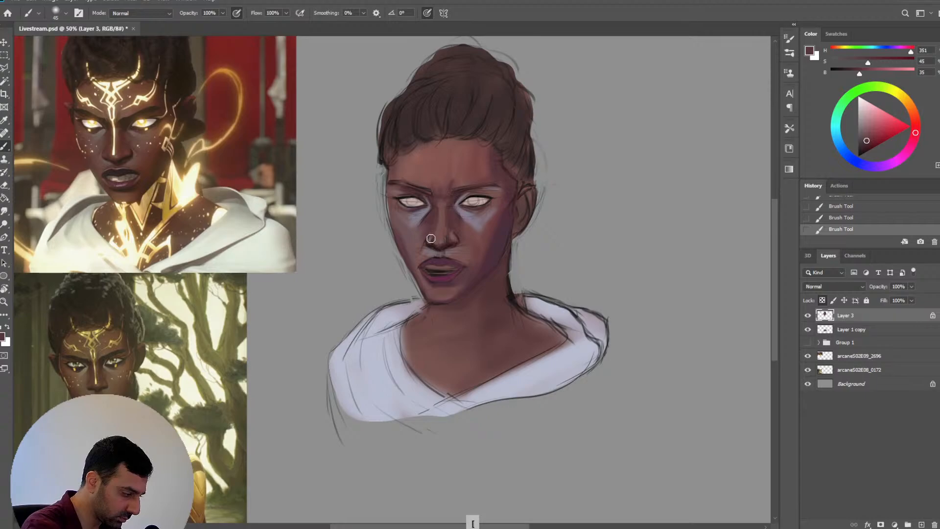
key("bracketleft")
key("bracketleft")
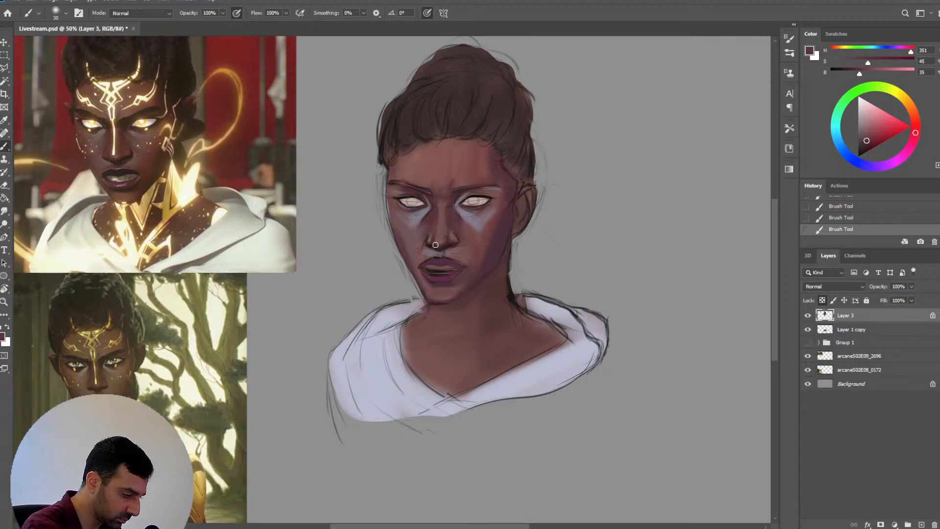
key("bracketright")
key("bracketleft")
Blend the nostril wing and nose tip with sampled brown (H 4, S 37, B 43), enlarging the brush from 30 to about 45 px
left_click(430, 241, "alt")
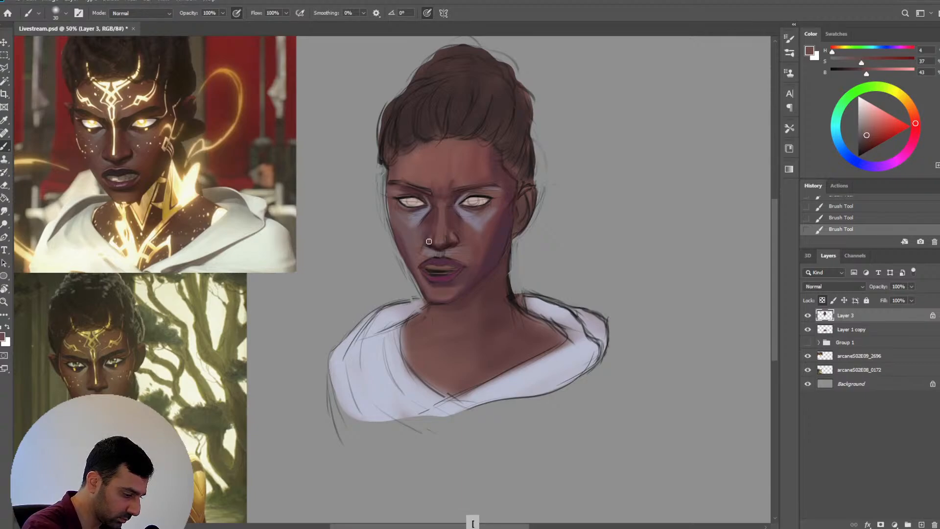
key("bracketright")
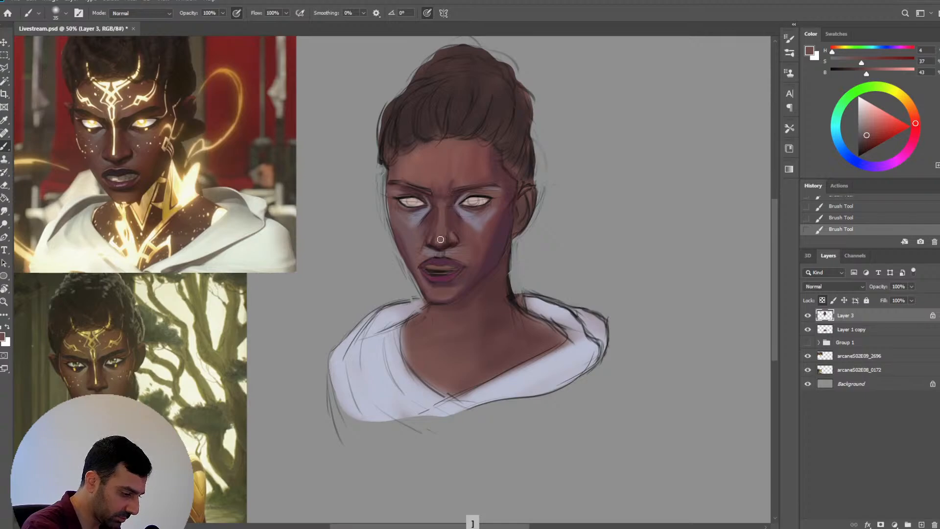
key("bracketright")
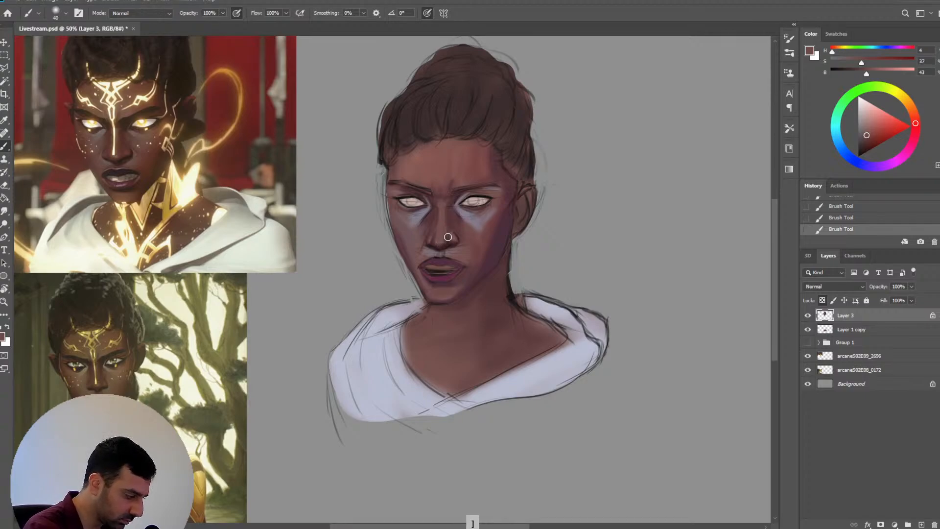
key("bracketright")
Deepen the shadow along the nose's side up to the bridge with sampled dark red-purple (H 348, S 47, B 34) at 50 to 70 px
left_click(451, 238, "alt")
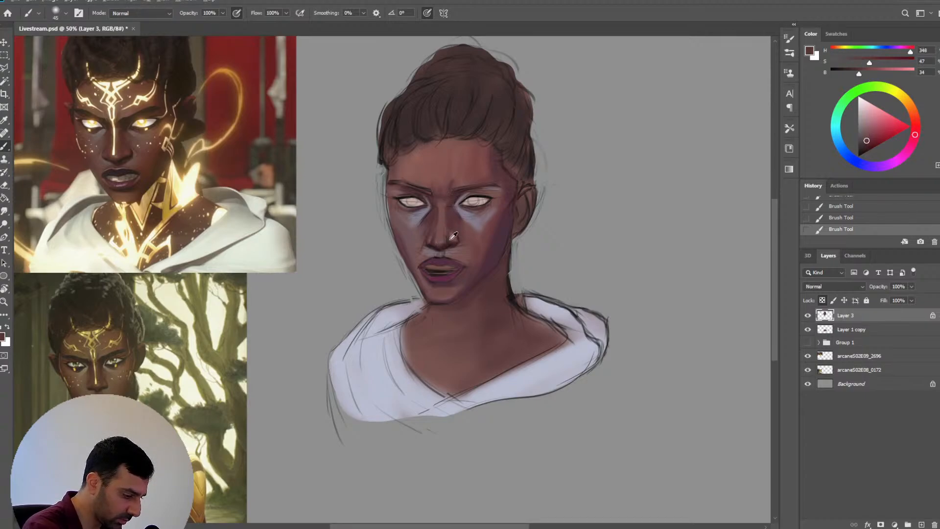
key("bracketright")
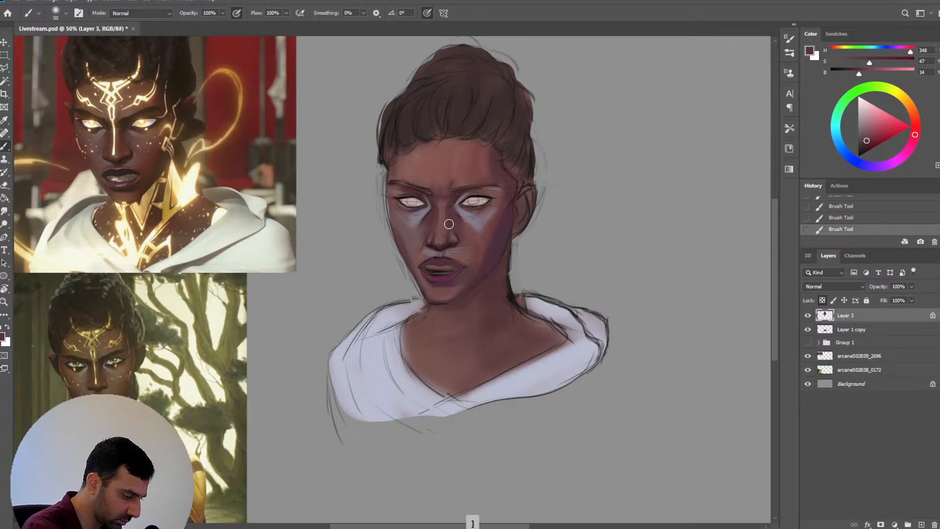
key("bracketright")
key("bracketright")
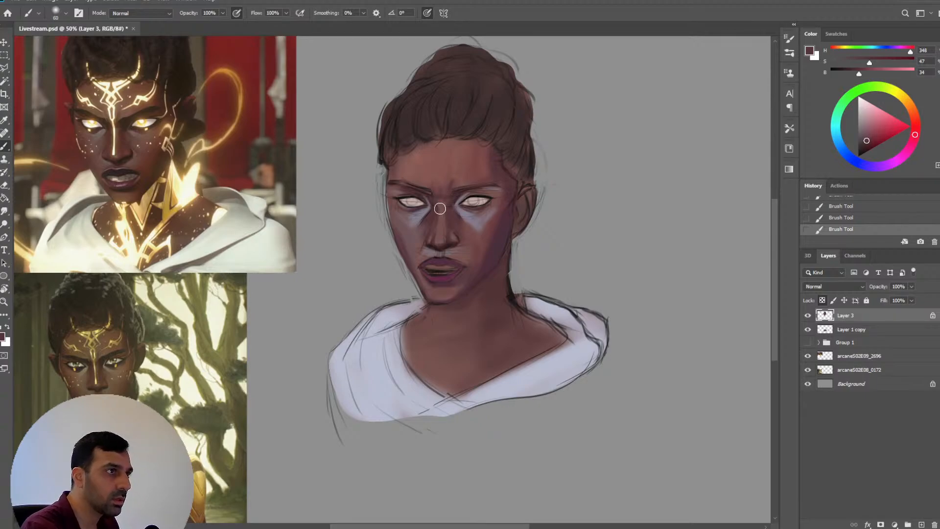
key("alt")
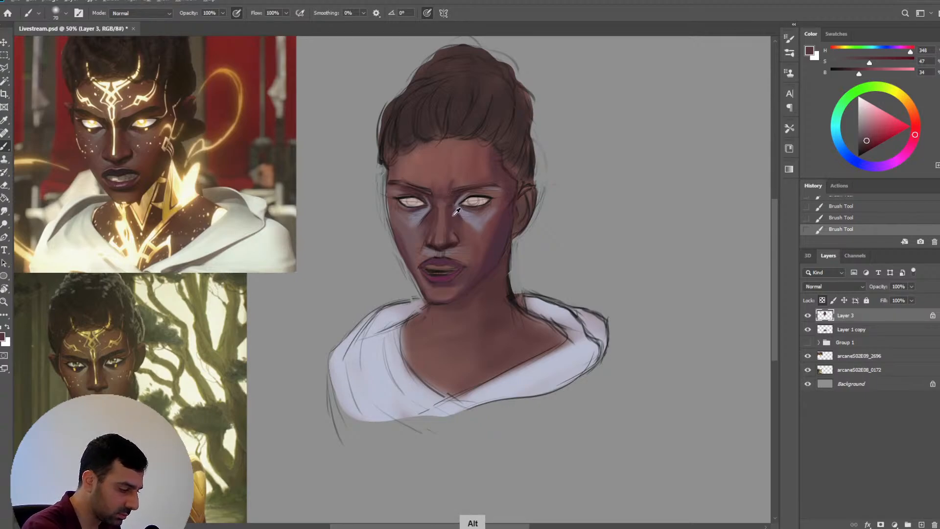
Blend the skin between the nose bridge and the eye on the shadowed side with tones sampled from that area
left_click(470, 213, "alt")
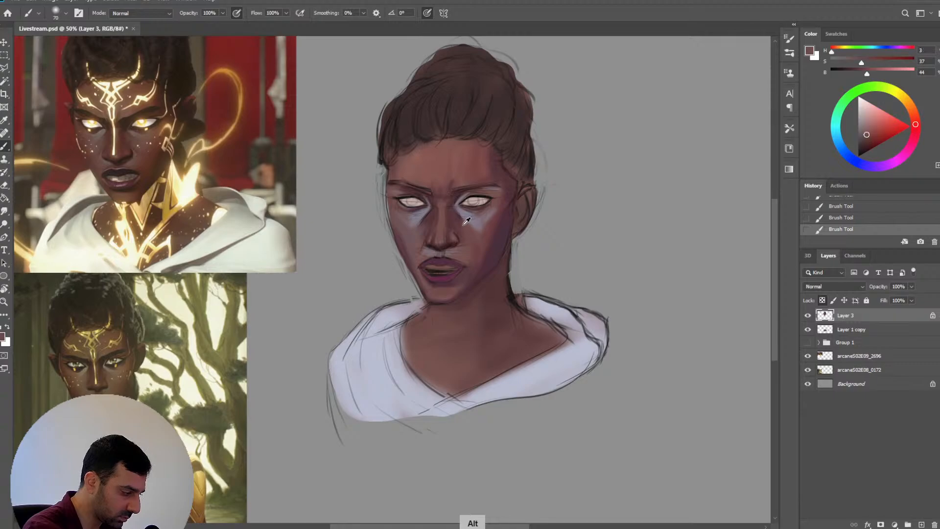
left_click(461, 209, "alt")
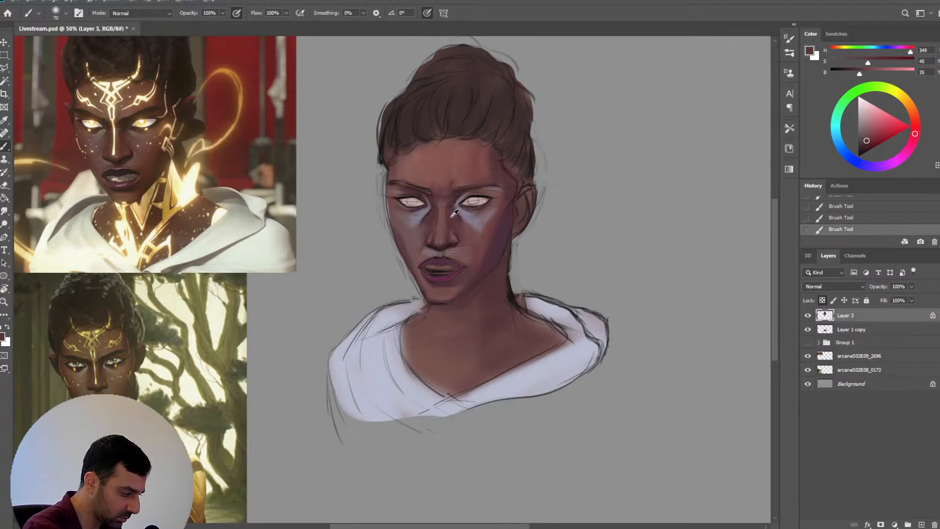
left_click(482, 206, "alt")
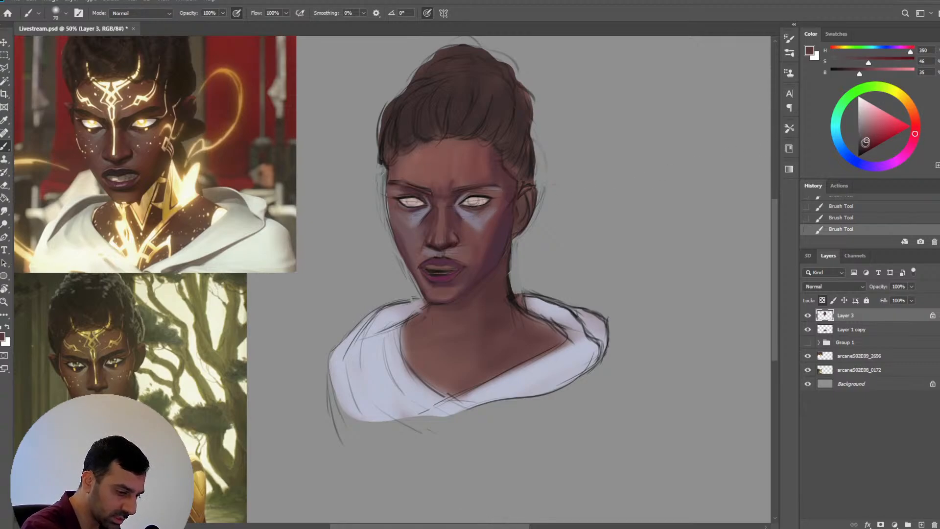
Shade the shadowed side of the nose with dark reddish brown (H 350, S 46, B 29), using brush sizes between 15 and 60 px
key("[")
key("[")
key("[")
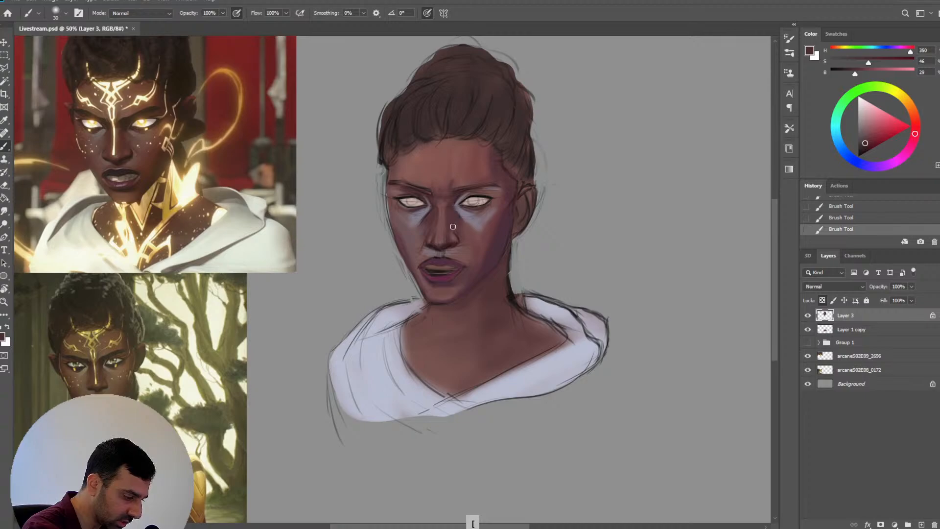
key("[")
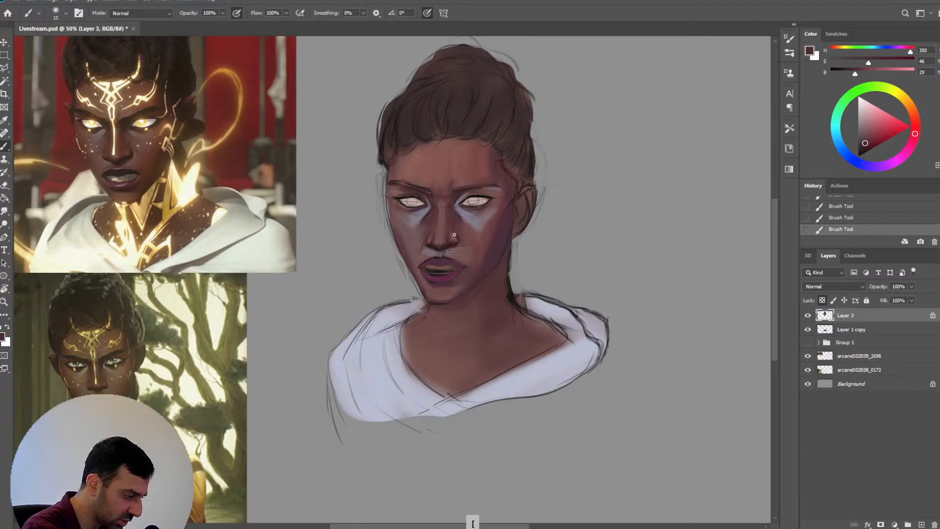
key("]")
key("]")
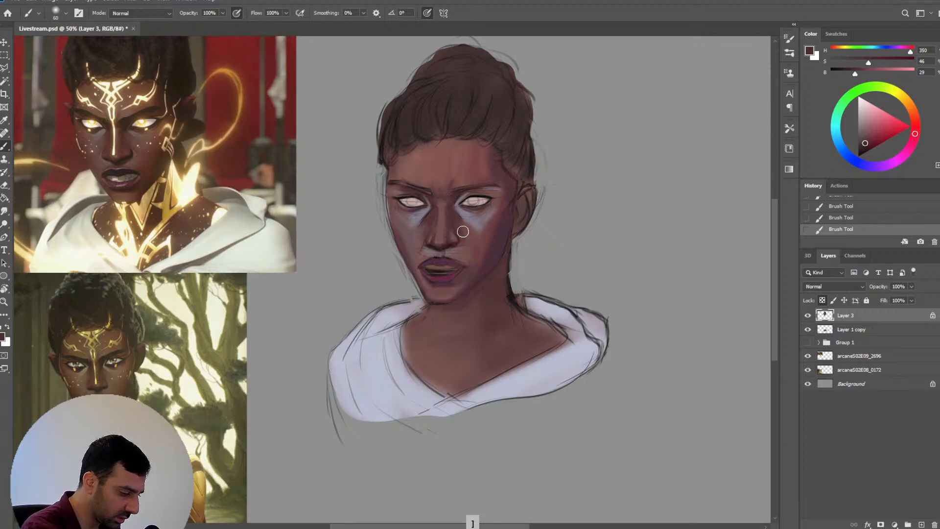
Refine the shading along the nose bridge with the same dark reddish brown, using a brush of about 30 to 45 px
key("[")
key("[")
key("[")
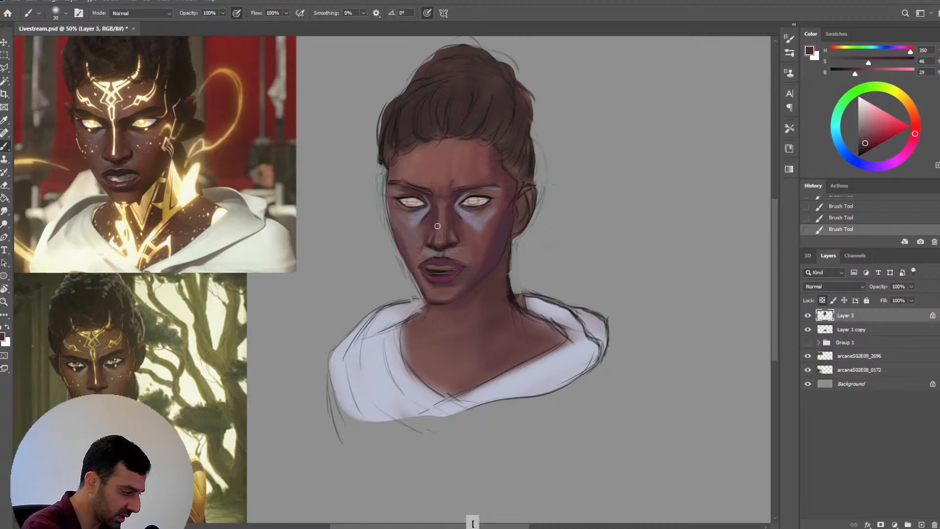
key("bracketright")
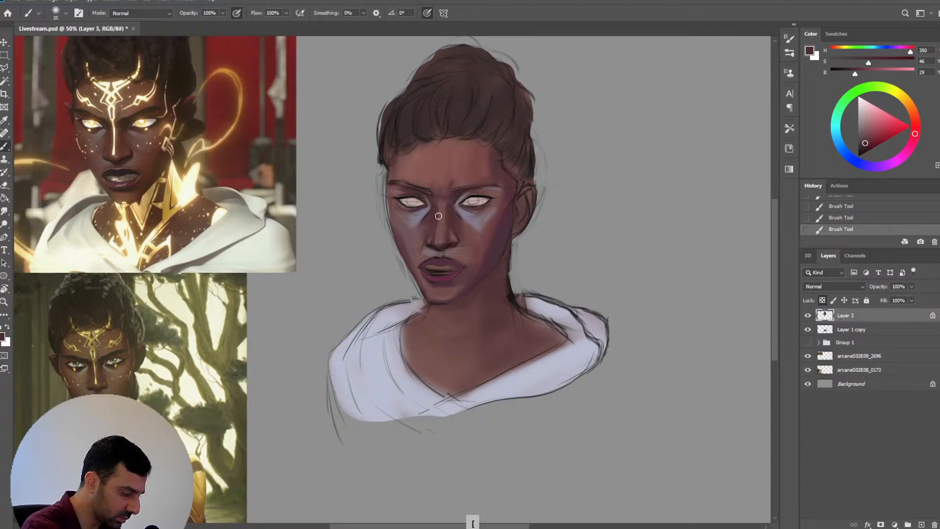
key("bracketright")
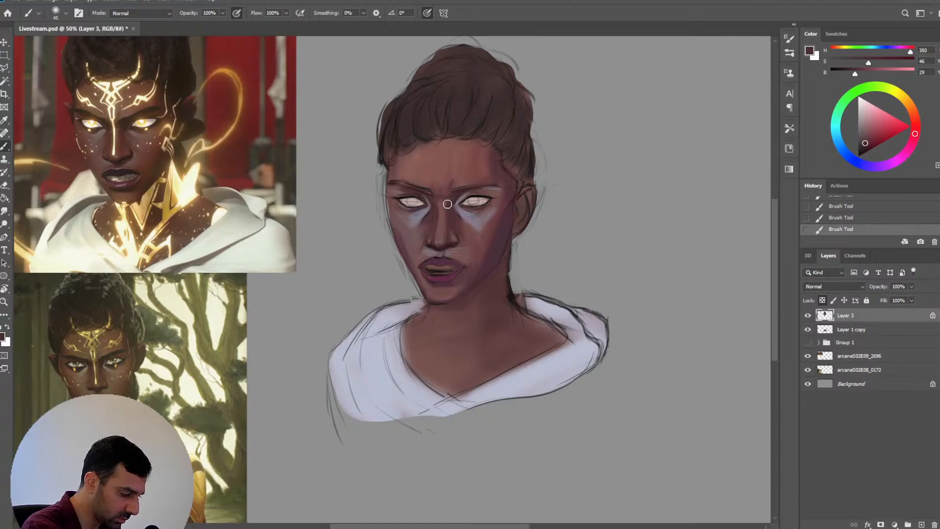
key("bracketleft")
key("bracketleft")
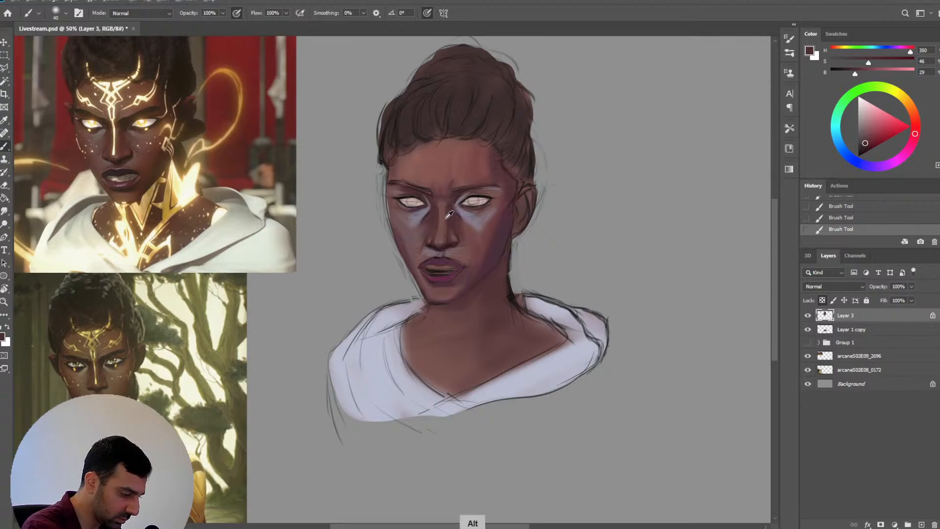
Sample the slightly lighter brown beside the nose bridge and model the nose tip and nostrils with a 30 to 45 px brush
left_click(452, 214, "alt")
left_click(452, 213, "alt")
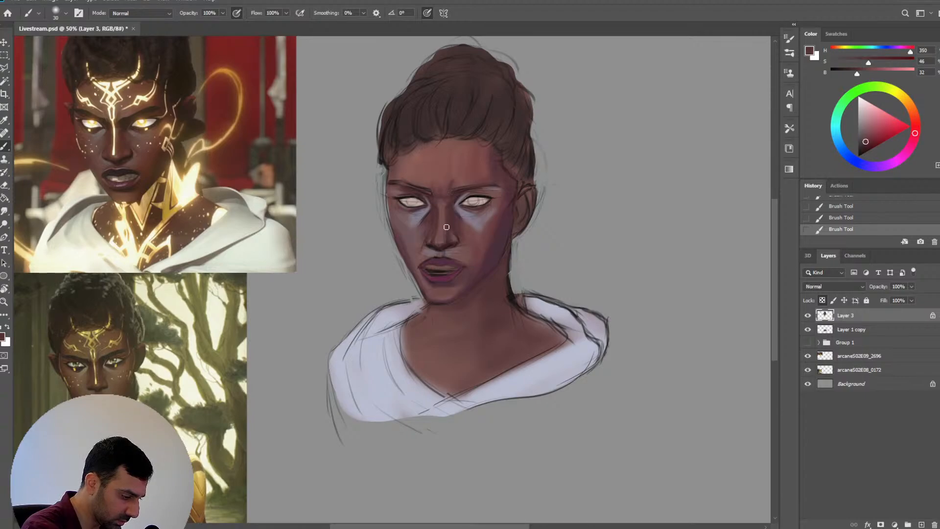
key("bracketright")
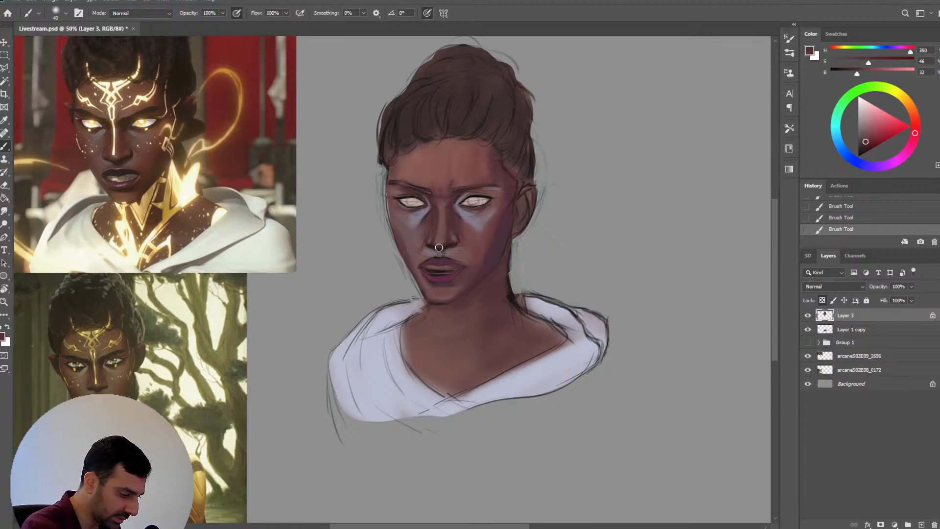
key("bracketright")
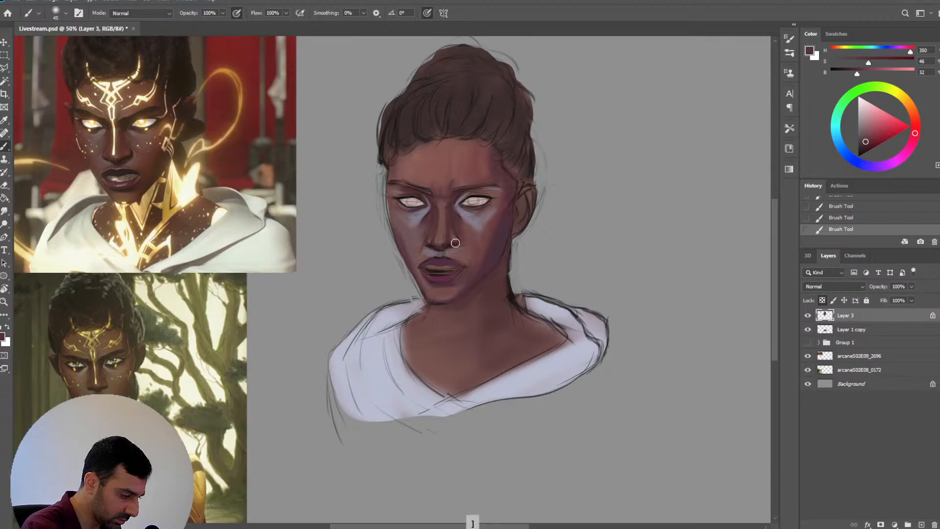
key("bracketleft")
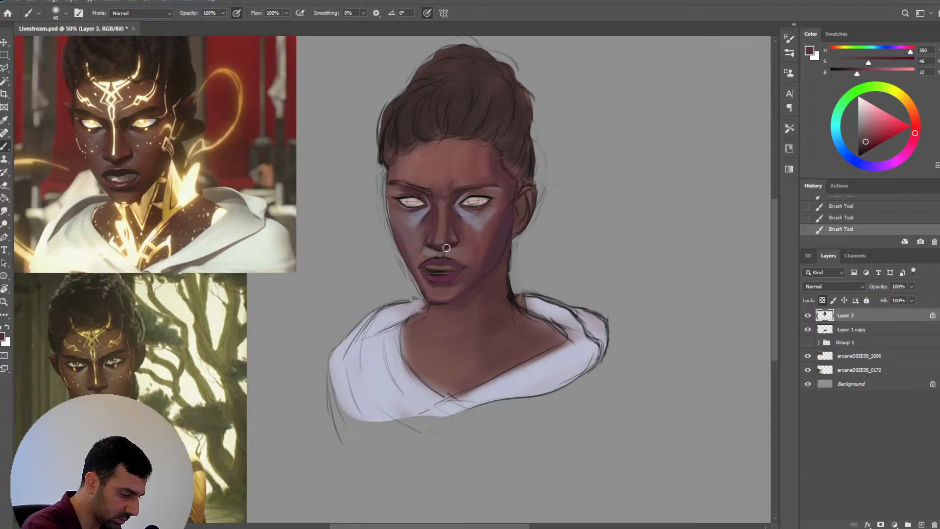
Try blending the nose bridge with a brush enlarged to about 90 px, and undo the last two brush strokes
key("bracketright")
key("bracketright")
key("bracketright")
key("bracketright")
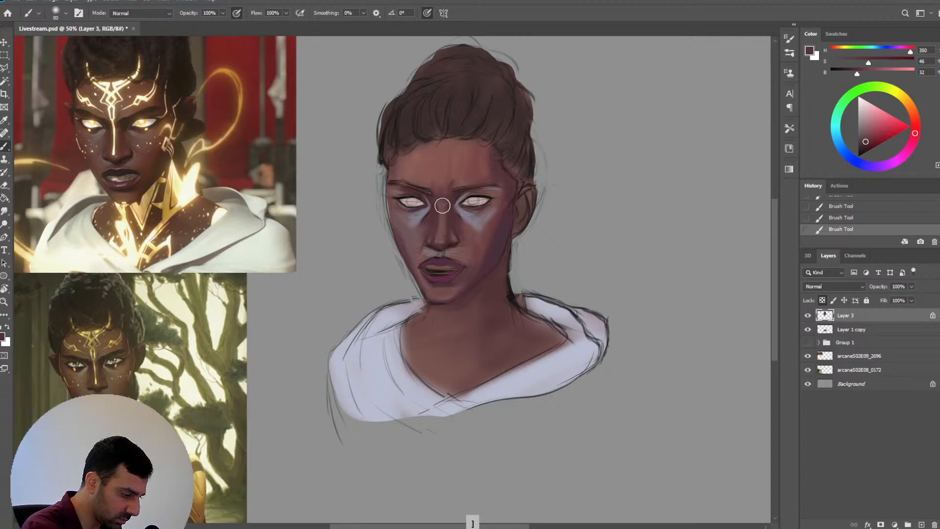
key("bracketright")
key("ctrl+z")
key("ctrl+z")
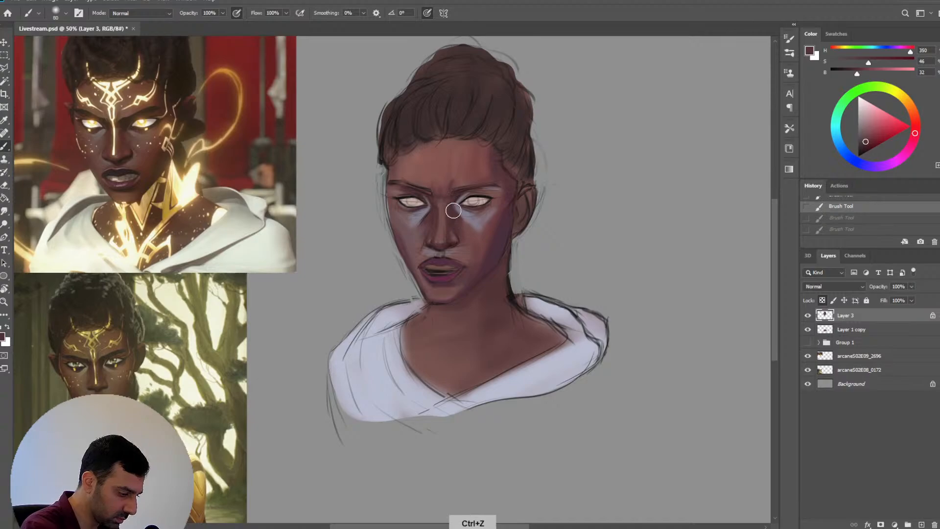
Sample the dark brown beside the nose bridge and paint a shadow down the bridge, reducing the brush to about 35 px
left_click(452, 212, "alt")
key("bracketleft")
key("bracketleft")
left_click_drag(447, 209, 446, 225)
key("bracketleft")
key("bracketleft")
key("bracketleft")
key("bracketleft")
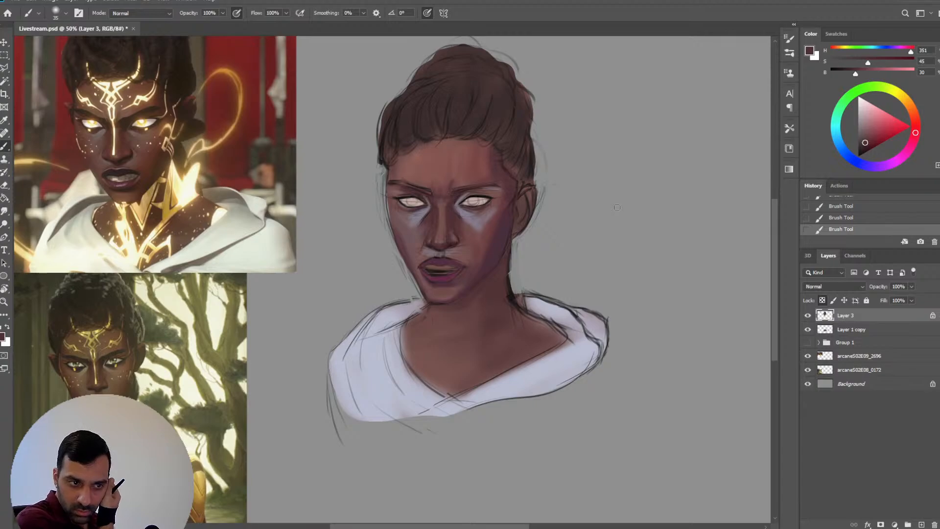
Blend the lower forehead into the nose bridge with browns sampled from the forehead and between the brows, using a 70 to 90 px brush
key("bracketright")
left_click(452, 176, "alt")
key("bracketright")
key("bracketright")
key("bracketright")
key("bracketright")
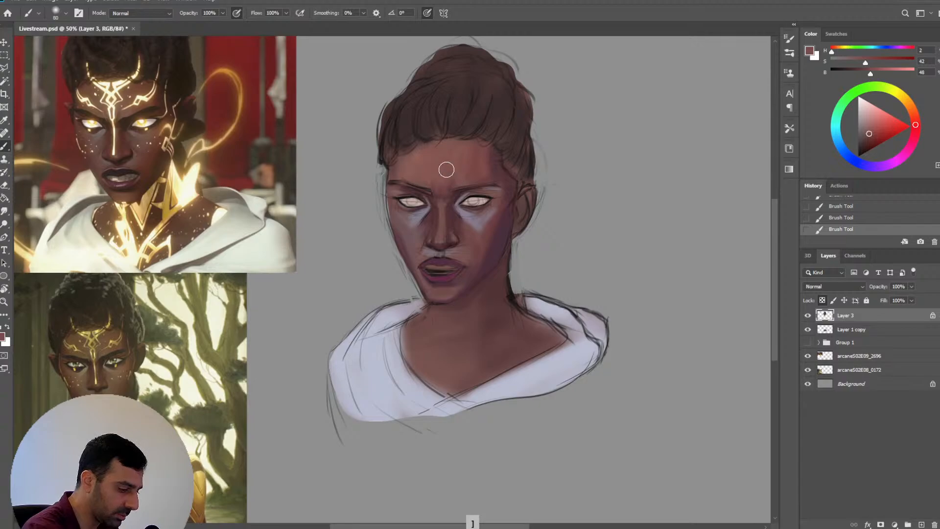
left_click(441, 198, "alt")
key("bracketleft")
key("bracketleft")
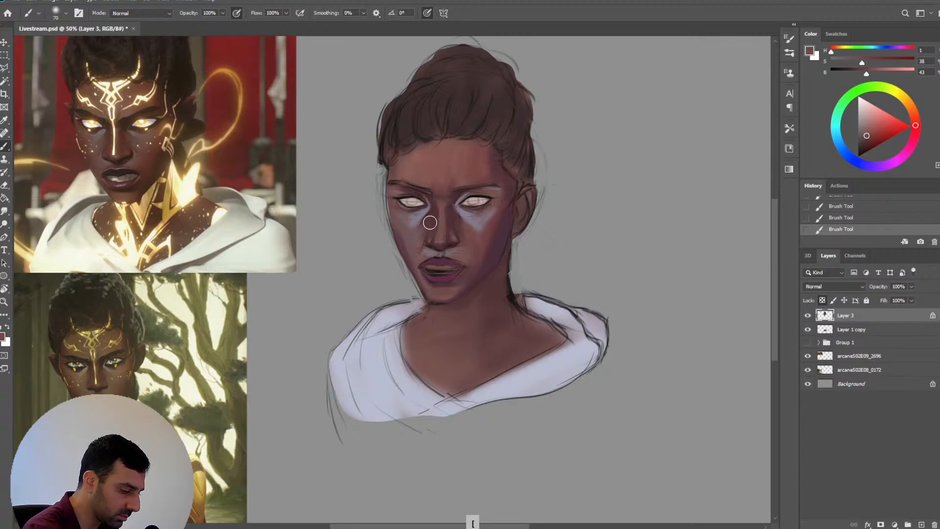
Deepen the inner corner of the left-hand eye with dark reddish browns sampled beside the nose, using a 45 to 50 px brush
left_click(433, 213, "alt")
key("bracketleft")
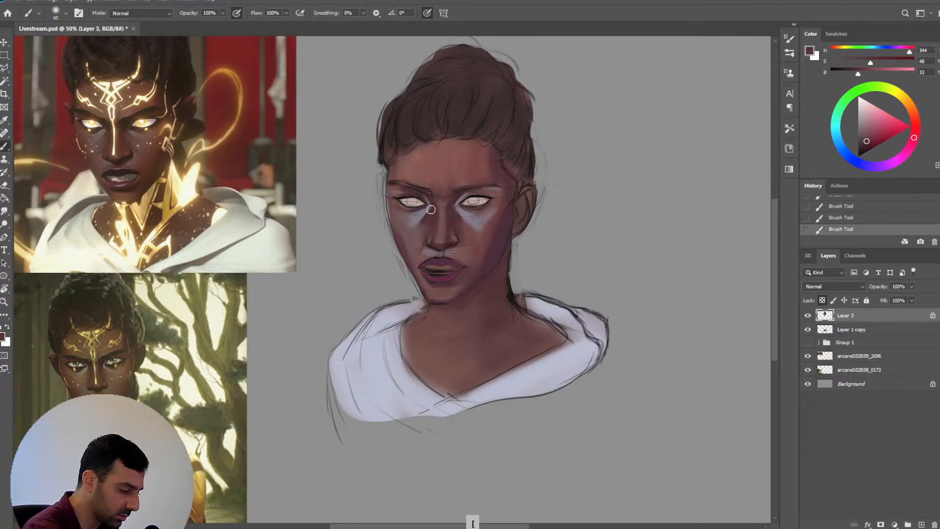
key("bracketright")
left_click(434, 210, "alt")
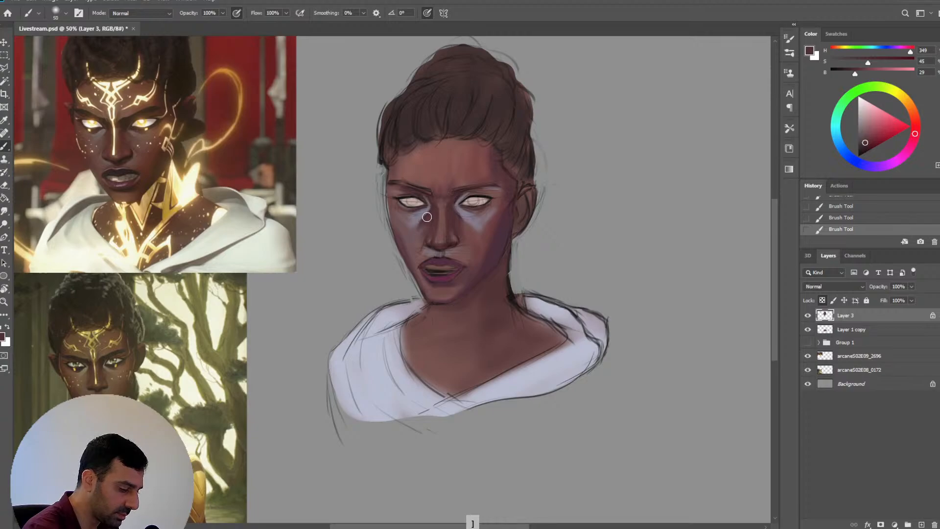
Soften the highlight under the left-hand eye with greyish purples sampled from it, enlarging the brush from 50 to 100 px
left_click(424, 213, "alt")
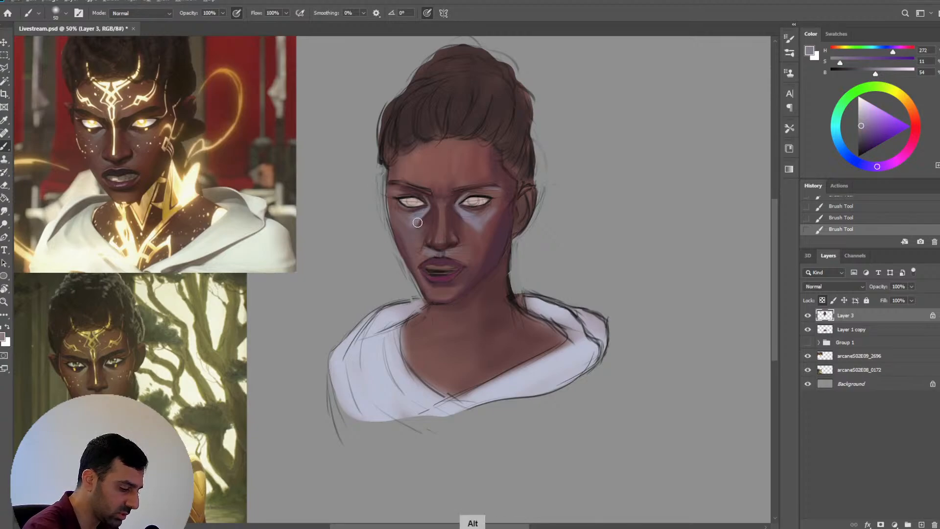
left_click(427, 220, "alt")
key("bracketright")
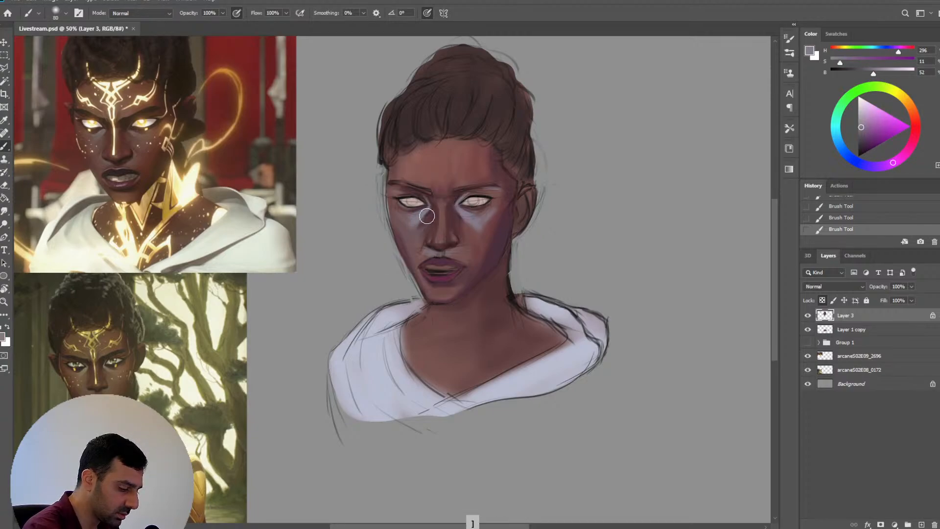
left_click(425, 216, "alt")
key("bracketright")
key("bracketright")
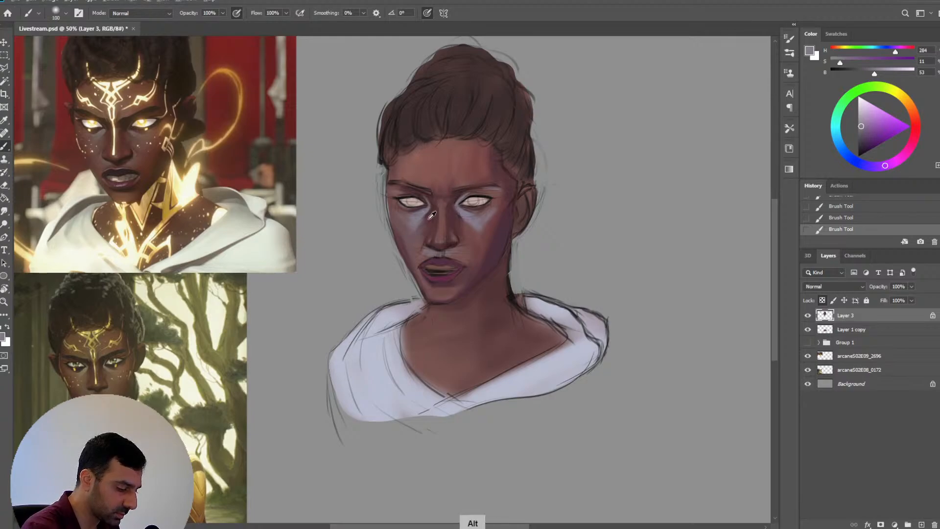
Blend the cheek beneath the left-hand eye with tones sampled from the cheek and forehead, using a brush of up to 125 px
left_click(421, 228, "alt")
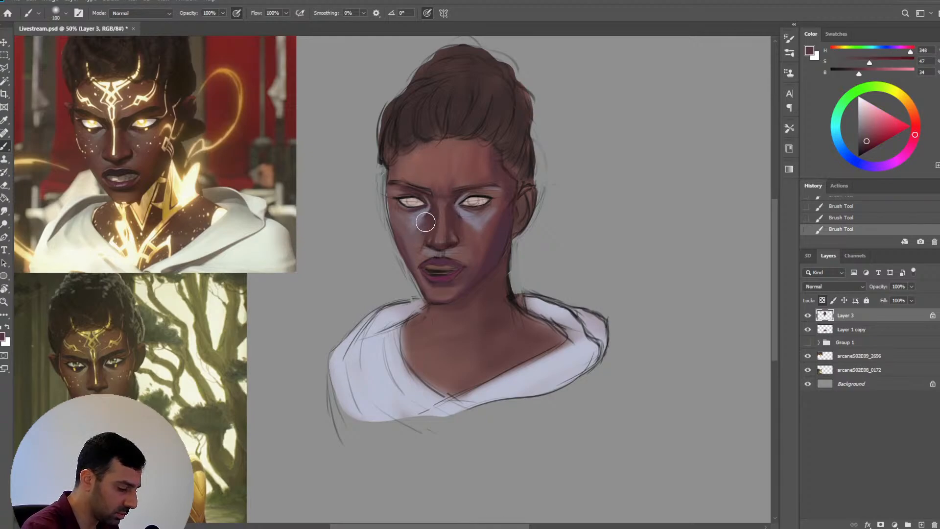
left_click(418, 239, "alt")
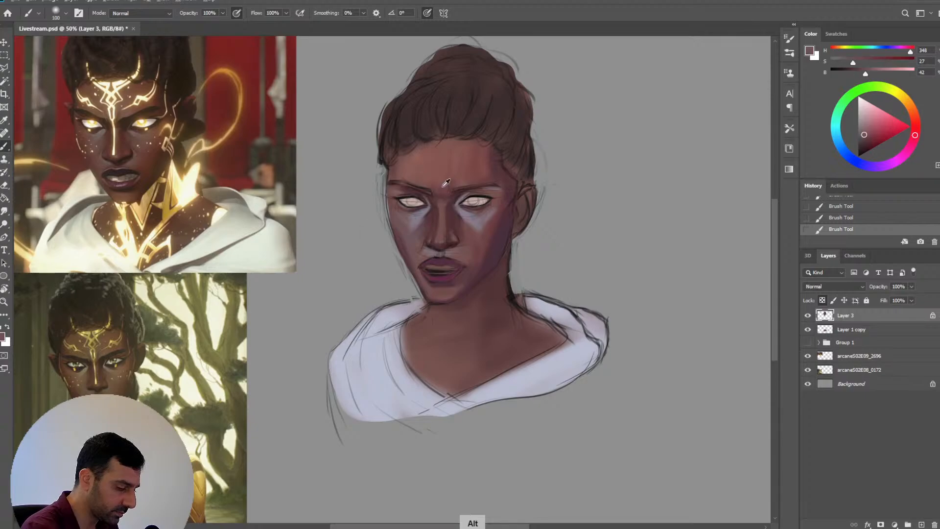
key("bracketright")
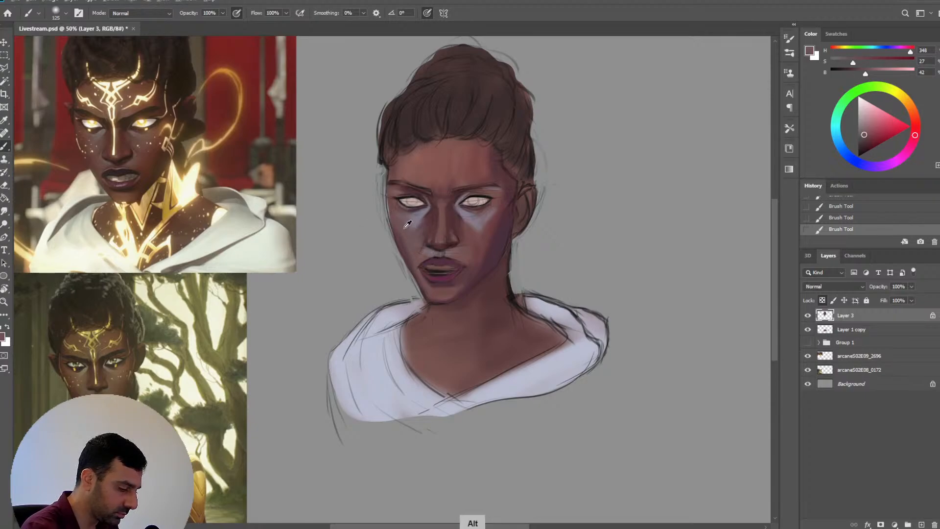
left_click(413, 158, "alt")
key("bracketleft")
key("bracketleft")
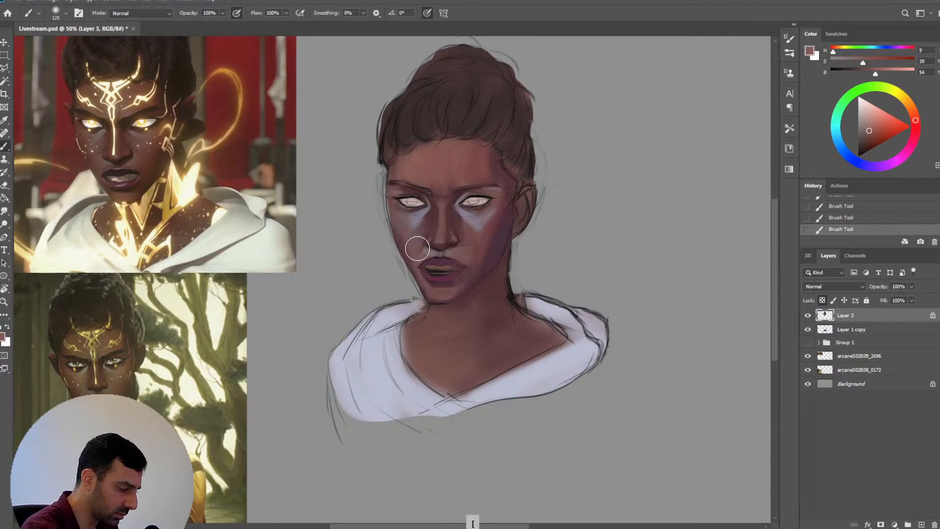
key("bracketleft")
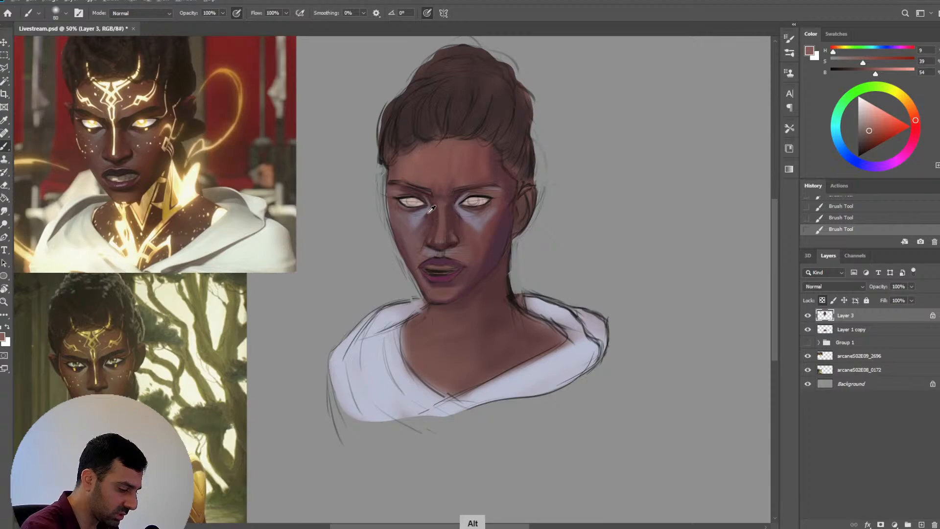
Refine the left-hand side of the nose and nostril with greyish purple sampled beneath the left-hand eye, using a brush of up to 50 px
left_click(425, 209, "alt")
key("bracketleft")
key("bracketleft")
key("bracketleft")
key("bracketleft")
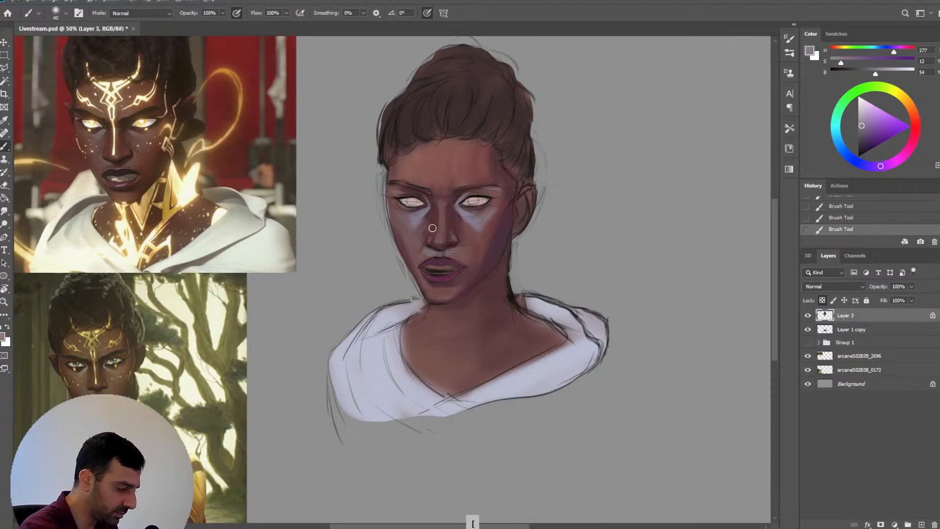
key("bracketleft")
key("bracketleft")
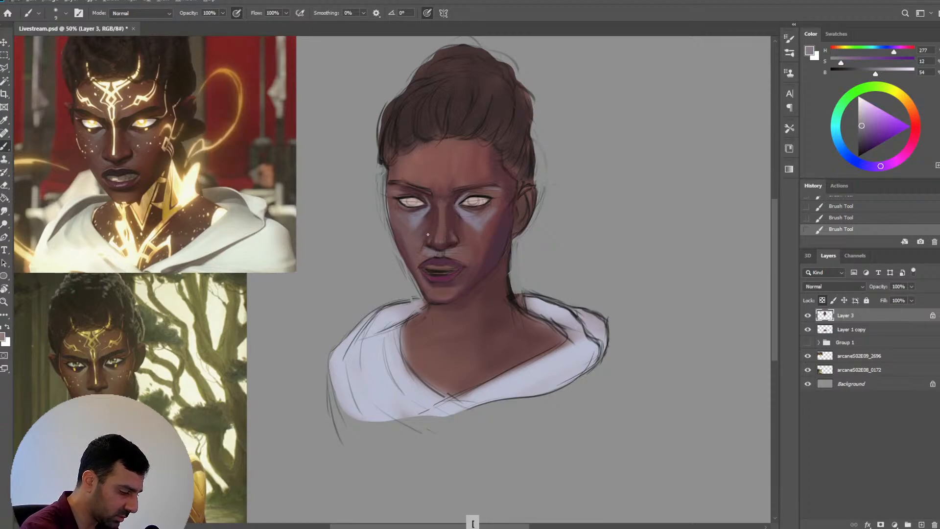
key("alt")
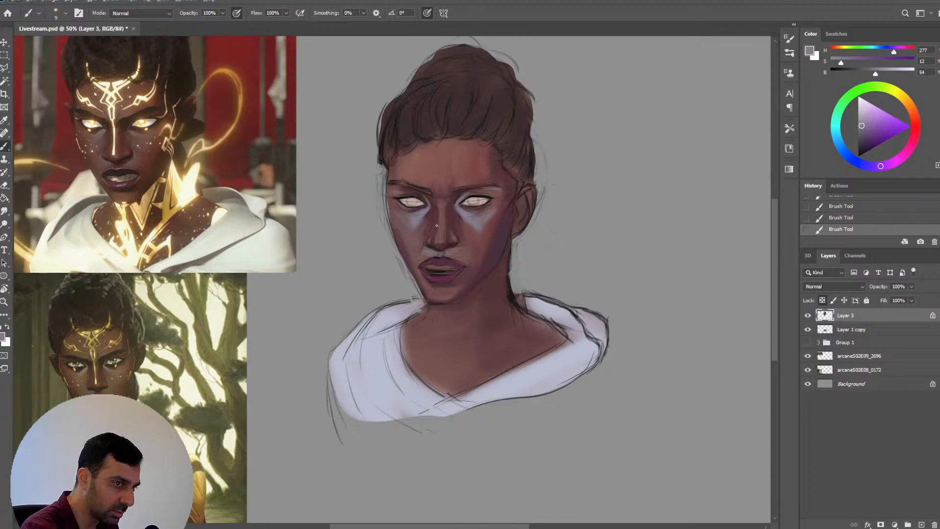
key("bracketleft")
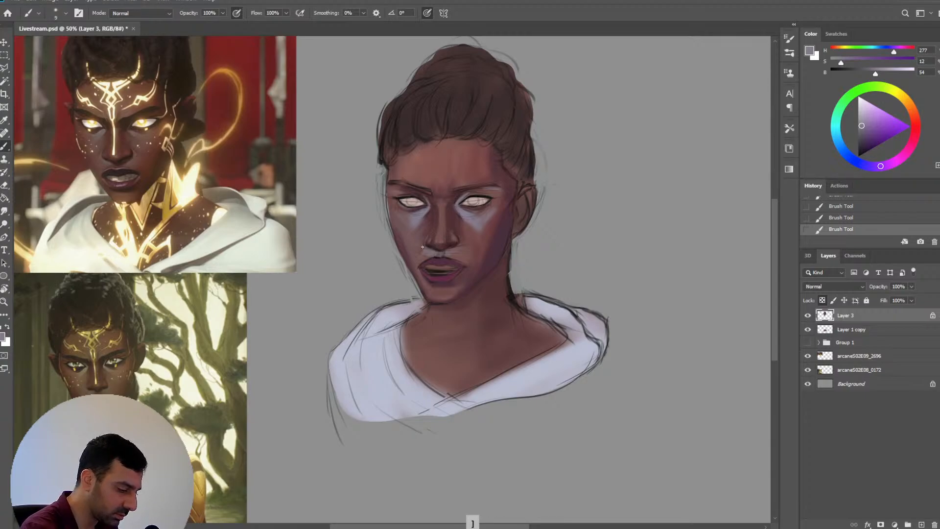
key("bracketright")
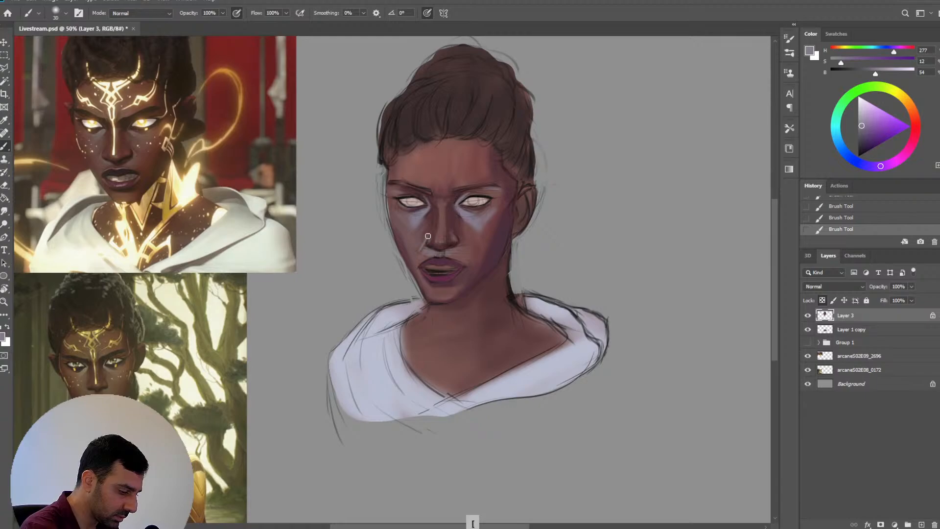
key("bracketright")
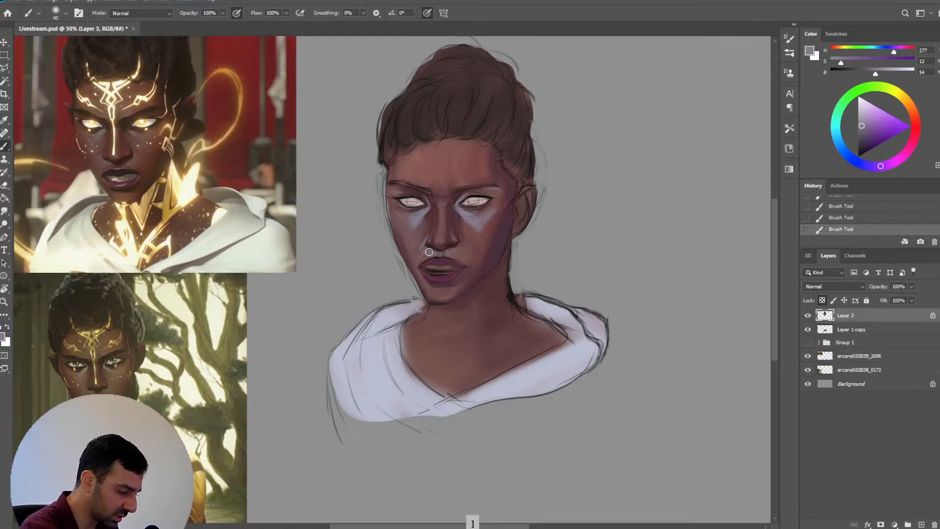
key("bracketright")
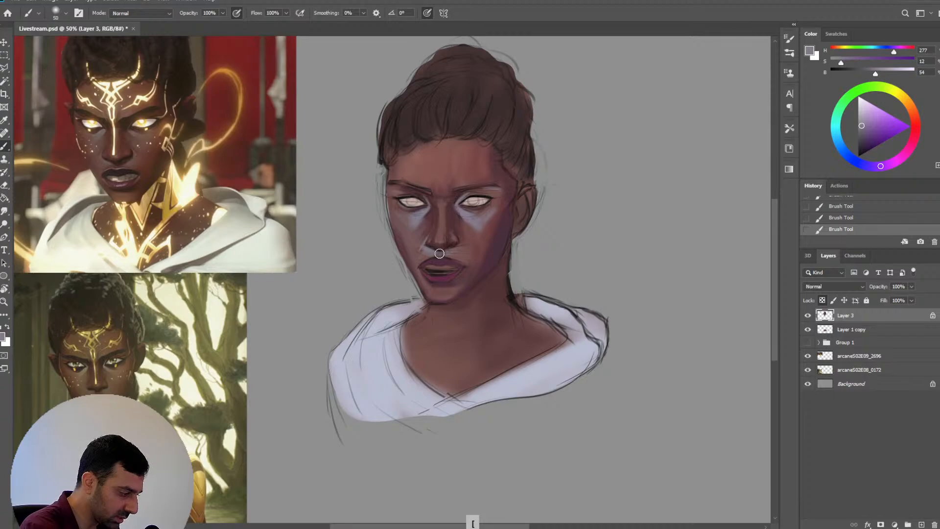
key("bracketleft")
Shade beneath the nose with dark reddish purples sampled around the left-hand nostril, using a 40 to 70 px brush
left_click(427, 246, "alt")
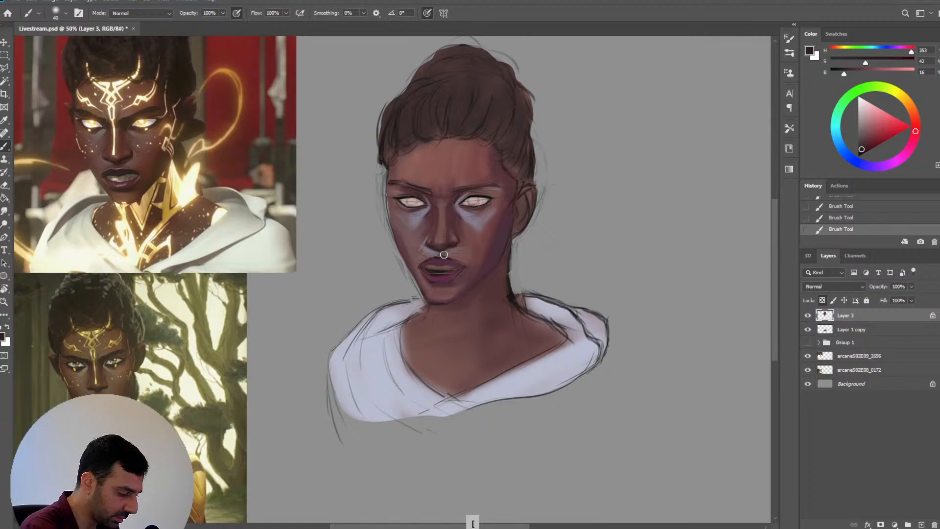
key("bracketright")
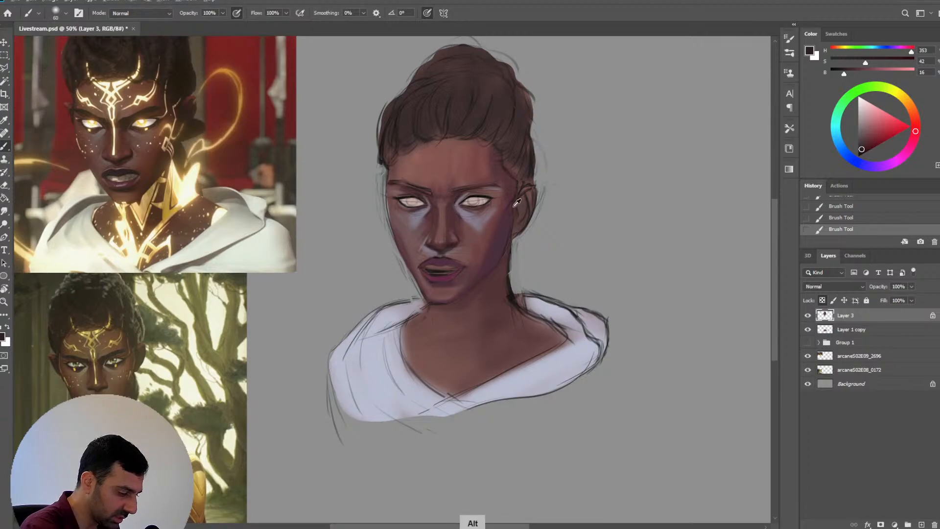
left_click(431, 248, "alt")
key("bracketleft")
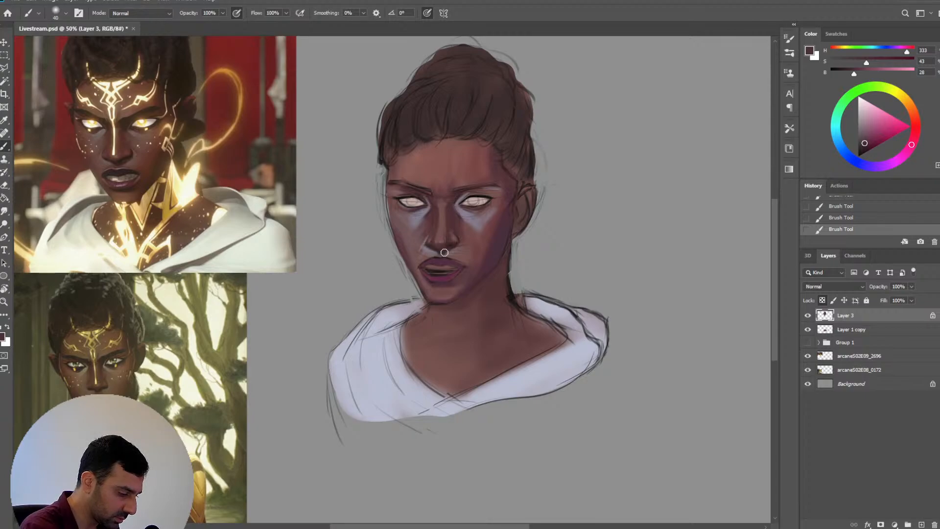
key("bracketright")
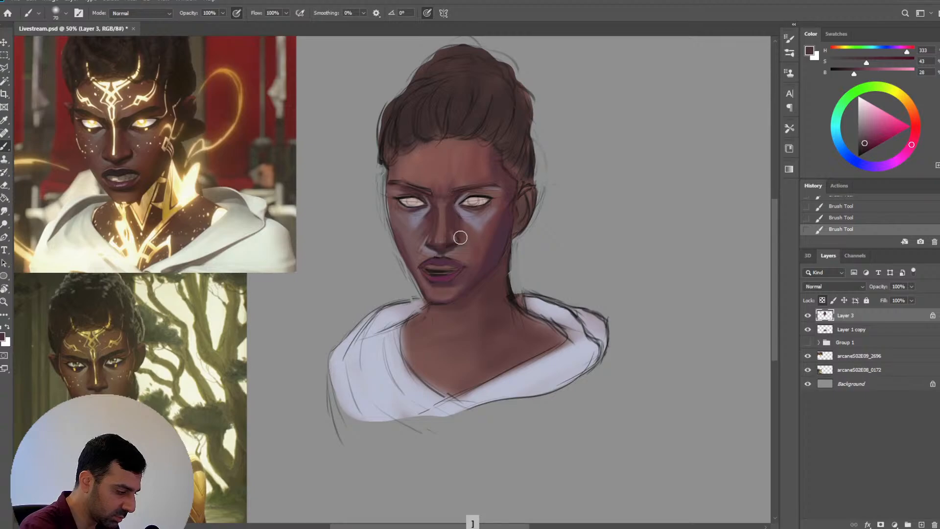
key("bracketleft")
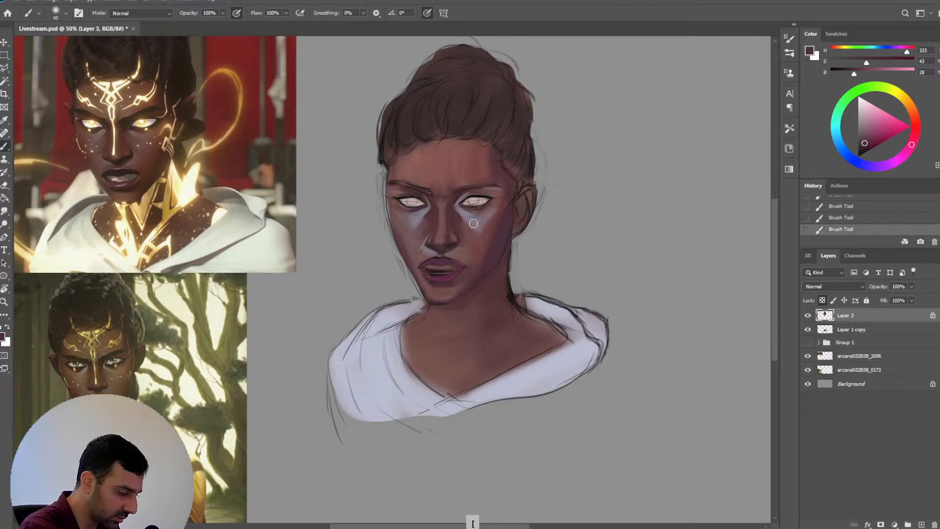
Soften the cheeks on both sides of the nose and mouth with a greyish pink sampled beside the nostril, using a brush of up to 100 px
left_click(430, 248, "alt")
key("bracketright")
key("bracketright")
key("bracketright")
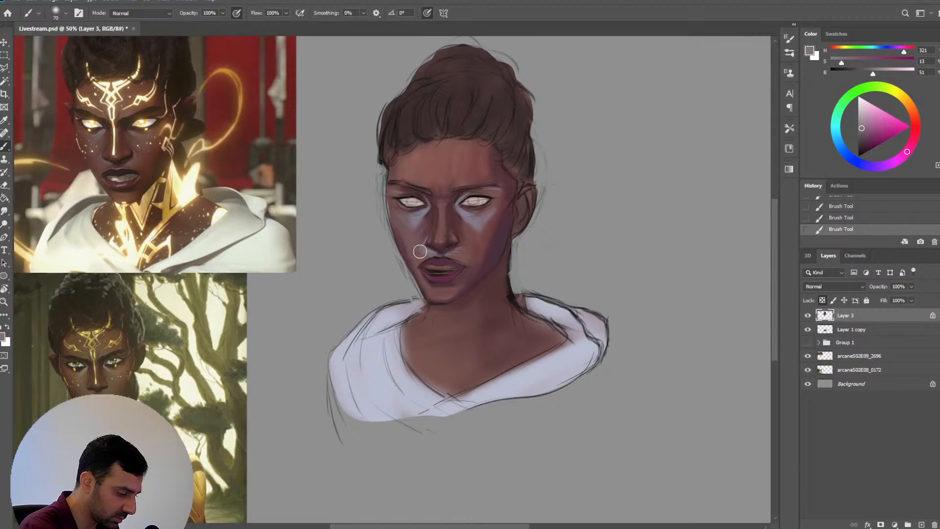
key("bracketright")
key("bracketleft")
key("bracketleft")
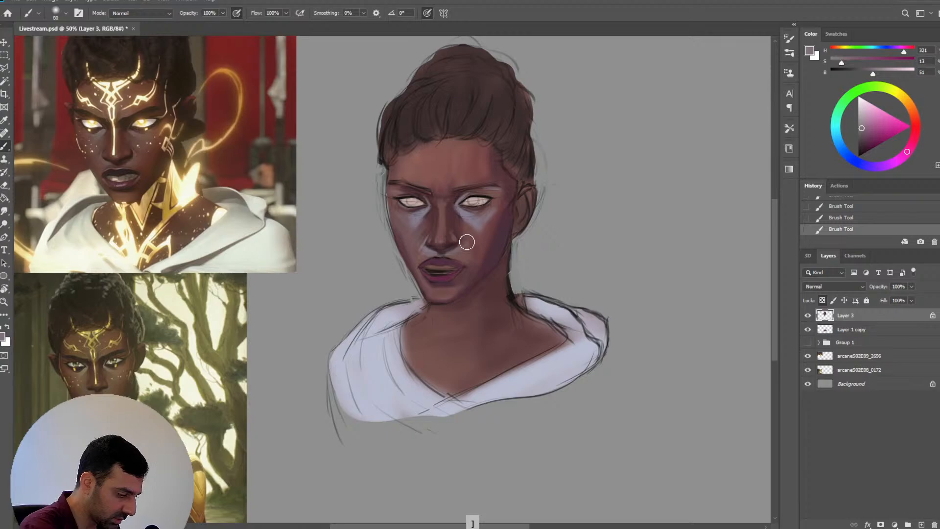
key("bracketright")
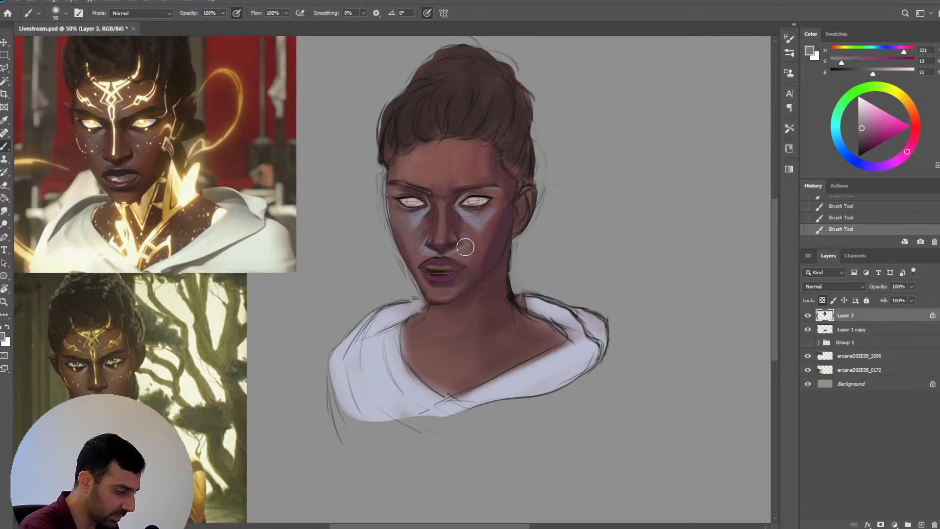
key("bracketright")
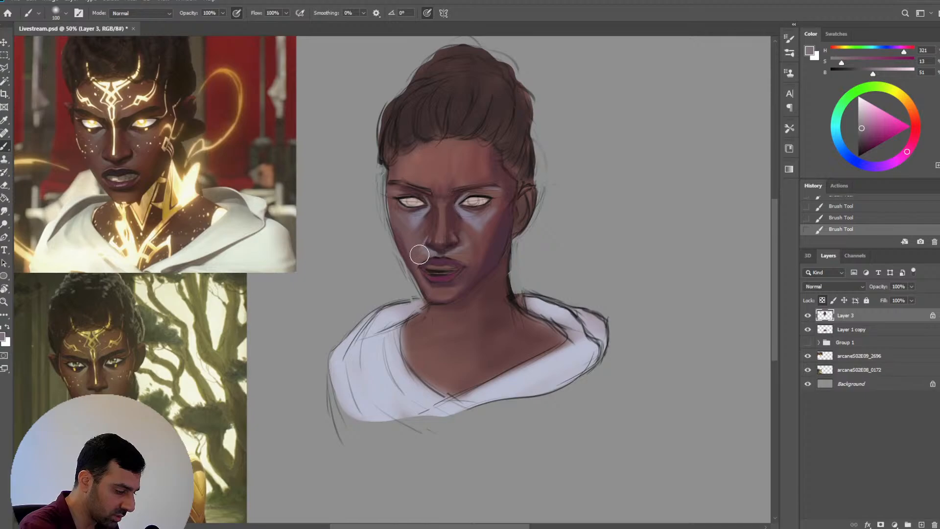
key("bracketleft")
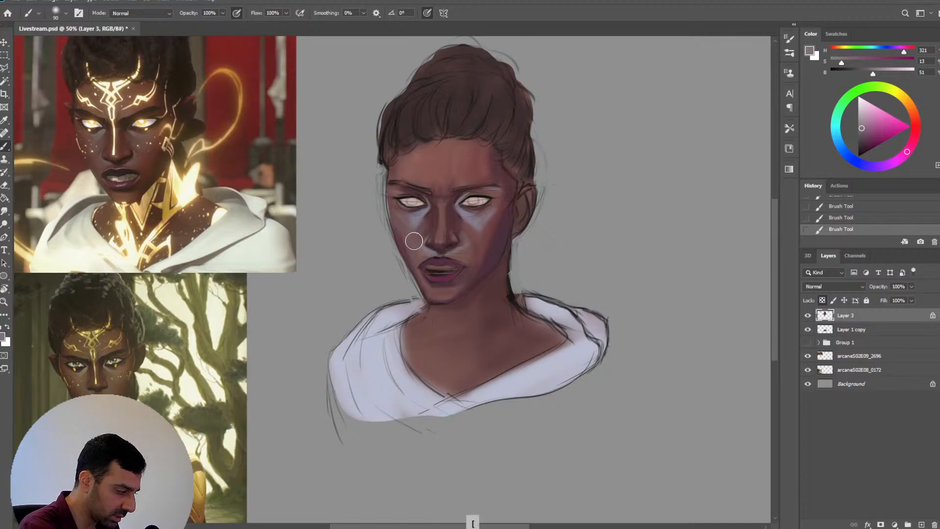
Blend the left-hand cheek down to the mouth with reddish browns sampled from the cheek and beside the nose, enlarging the brush to 150 px
left_click(432, 219, "alt")
left_click(414, 236, "alt")
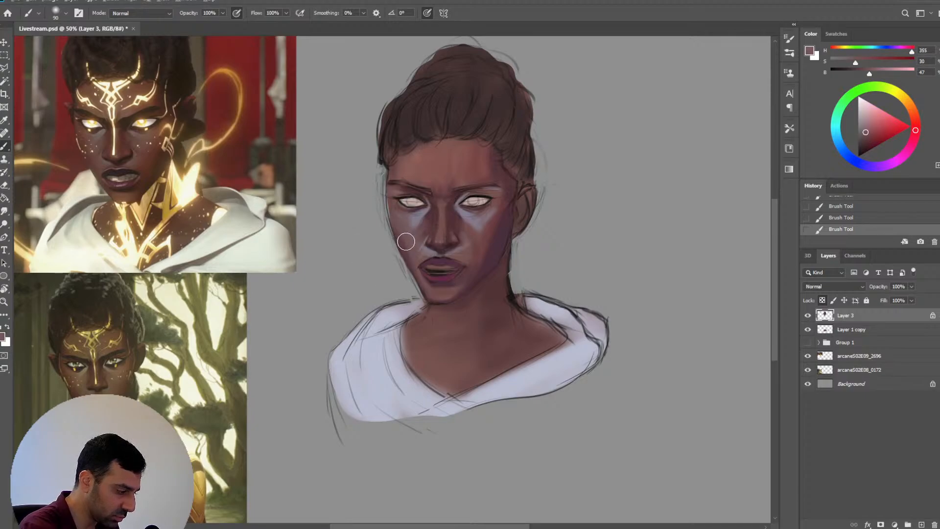
left_click(429, 238, "alt")
key("bracketright")
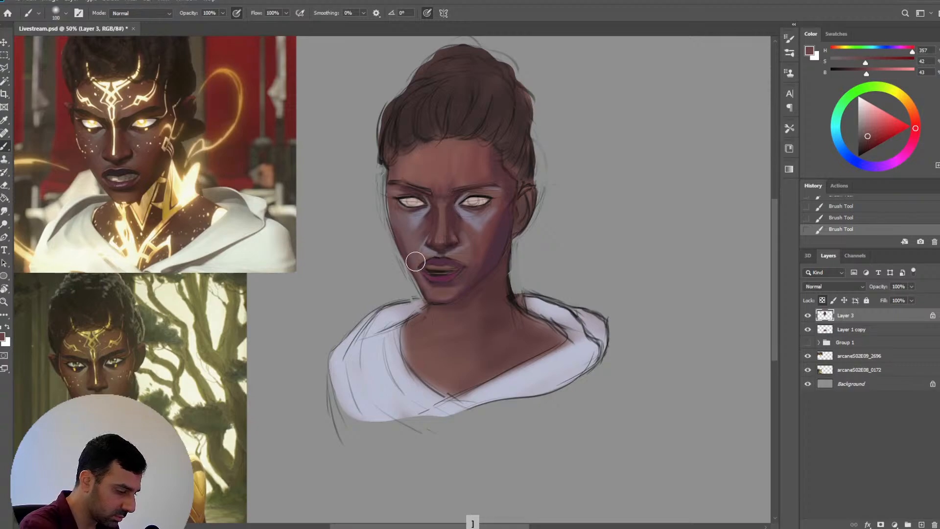
key("bracketright")
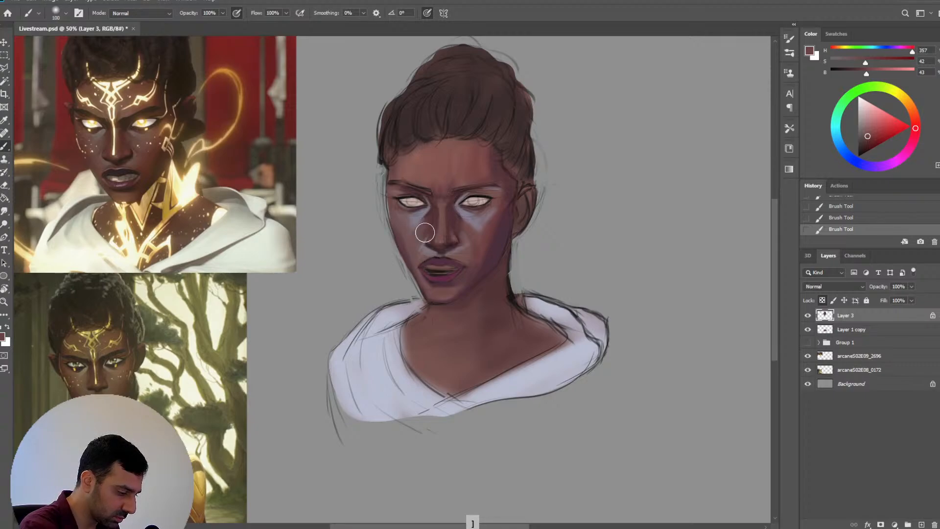
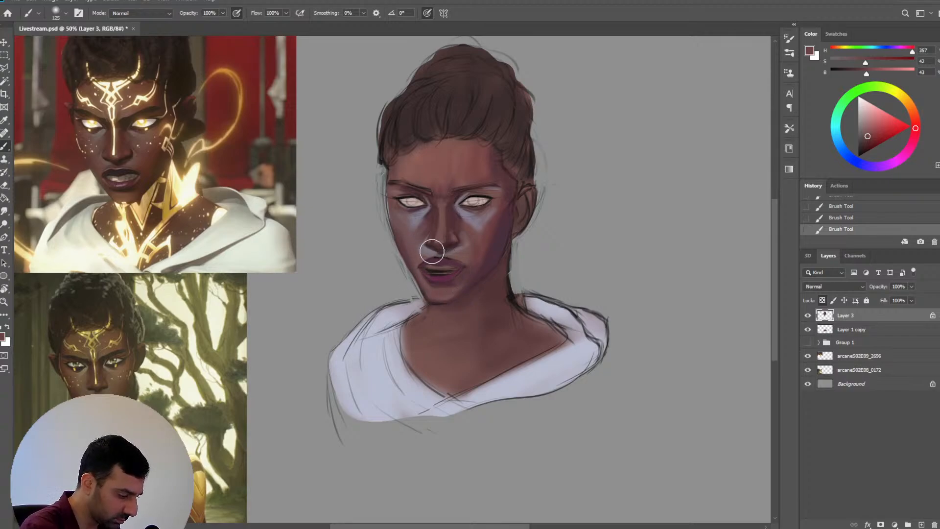
key("bracketright")
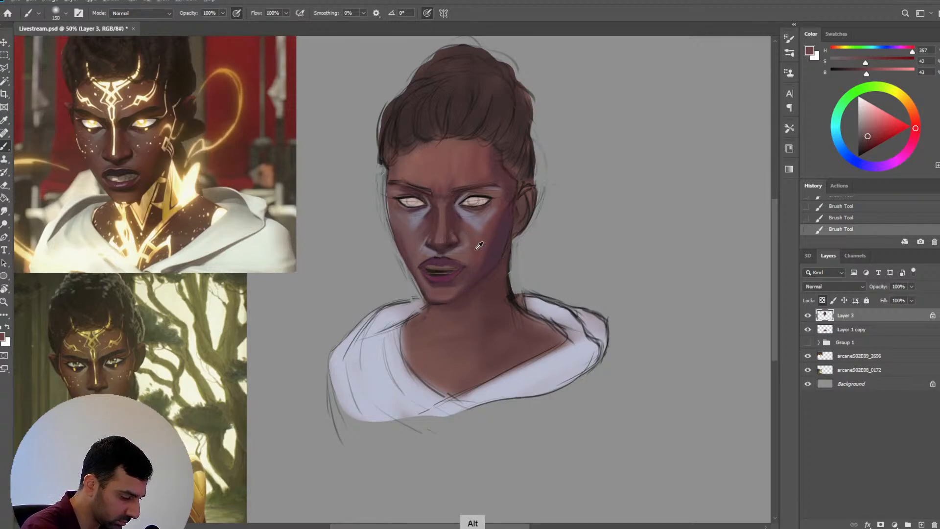
Deepen the shadow beside the right-hand nostril and mouth corner with a sampled dark purplish brown, using a 50 to 90 px brush
left_click(494, 240, "alt")
key("bracketleft")
key("bracketleft")
key("bracketleft")
key("bracketleft")
key("bracketleft")
key("bracketleft")
key("bracketleft")
key("bracketleft")
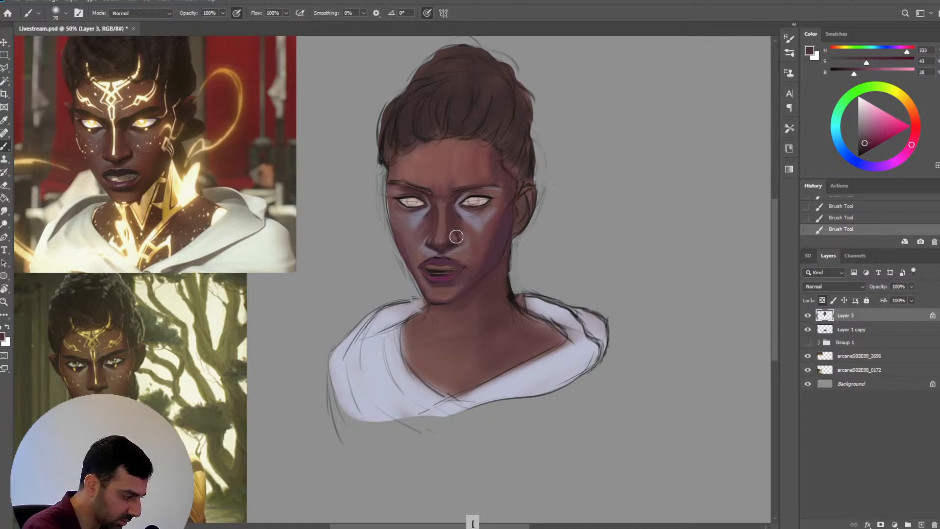
key("bracketleft")
key("bracketright")
key("bracketright")
key("bracketright")
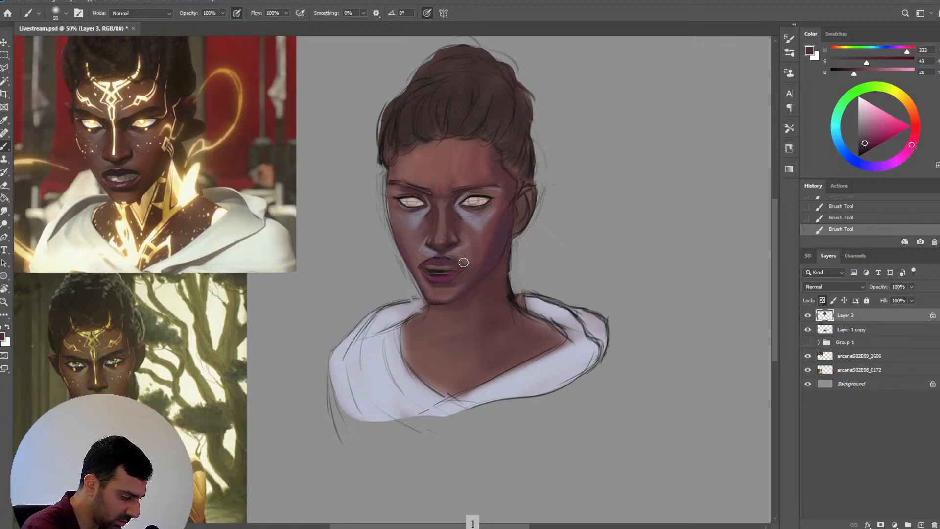
key("bracketright")
key("bracketright")
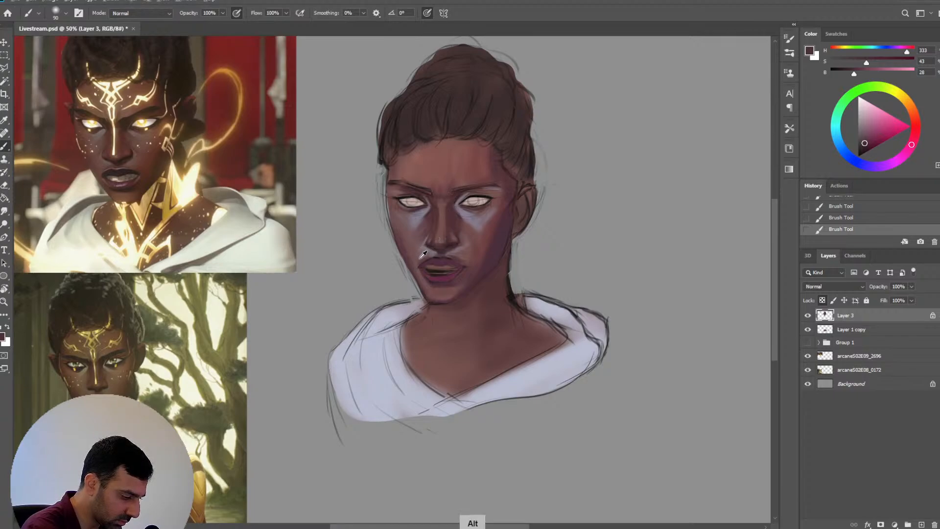
Blend the skin around the upper lip and right-hand cheek with reddish browns sampled from both sides of the mouth and beside the nose
left_click(421, 255, "alt")
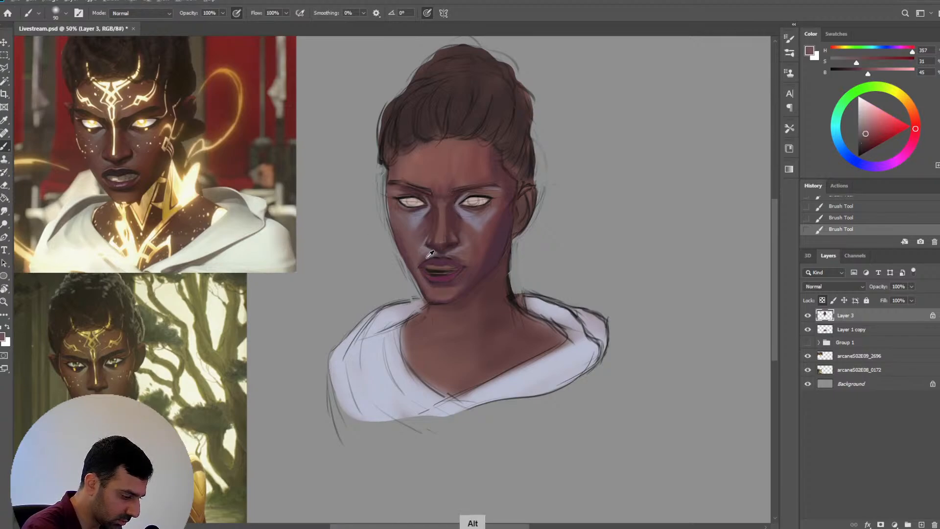
left_click(467, 254, "alt")
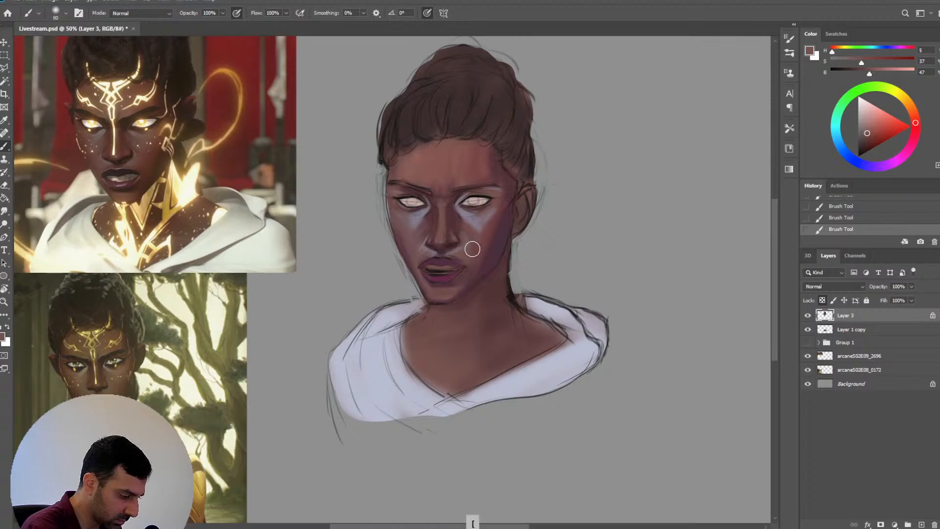
left_click(475, 239, "alt")
left_click(468, 239, "alt")
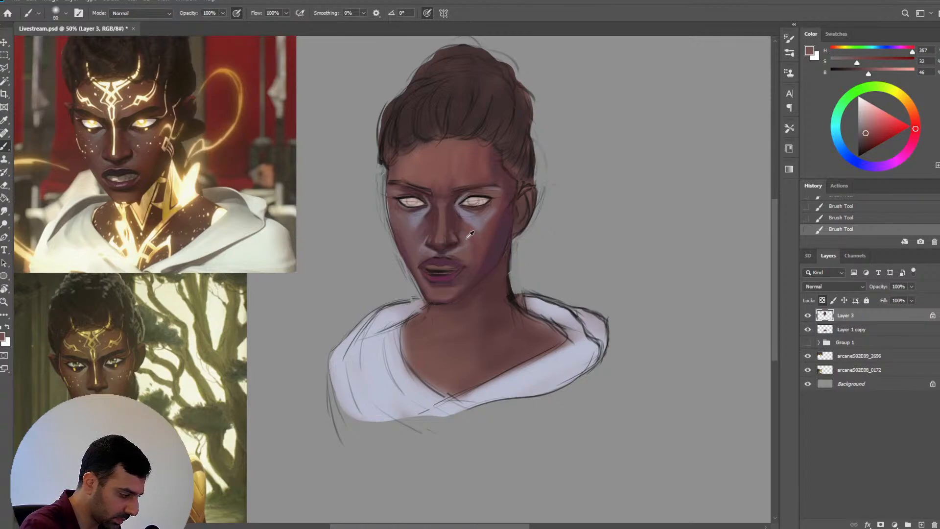
Shade the underside of the nose in dark crimson (hue 338, saturation 64, brightness 33), using a brush of up to 60 px
left_click(451, 250, "alt")
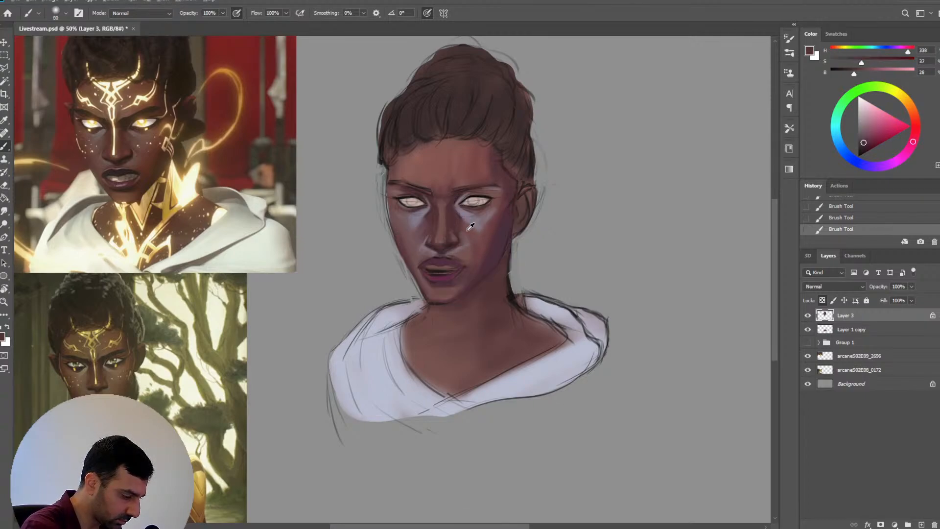
left_click(869, 143)
key("bracketleft")
key("bracketleft")
key("bracketleft")
key("bracketleft")
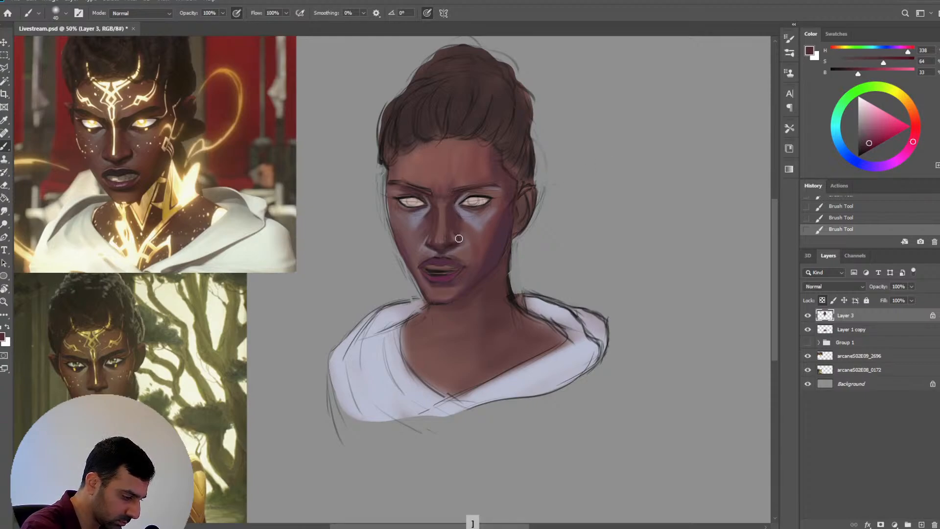
key("bracketright")
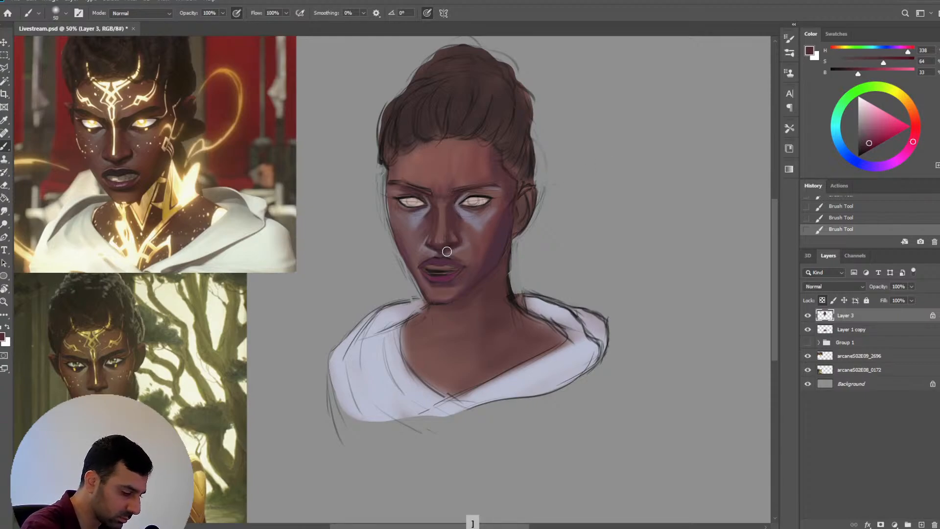
key("bracketright")
key("bracketright")
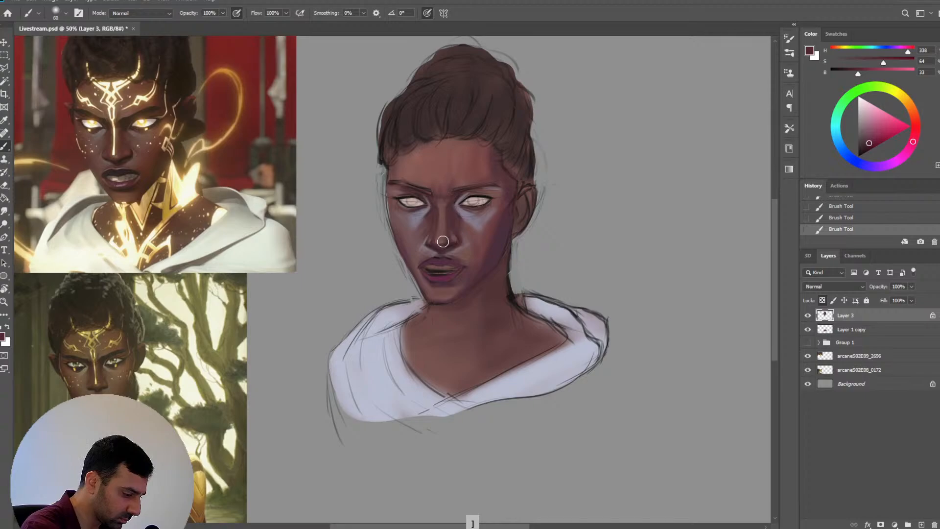
key("bracketleft")
key("bracketleft")
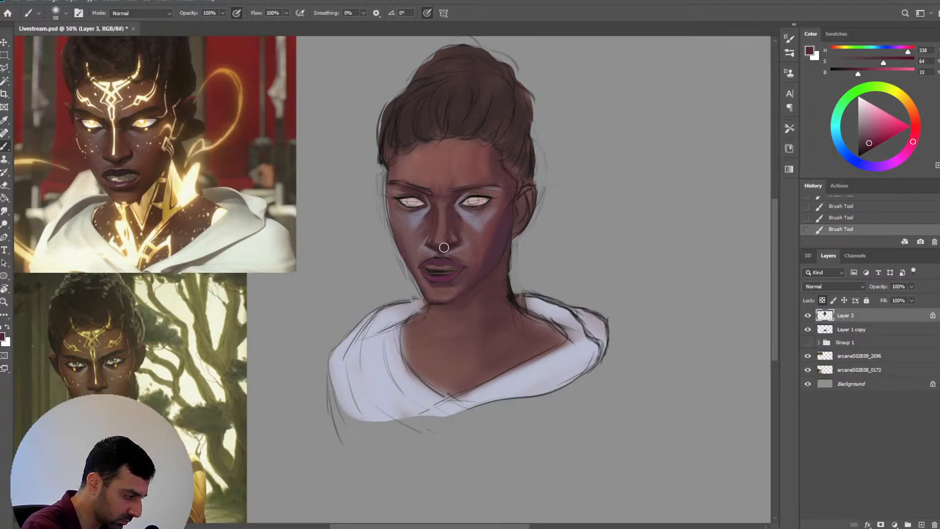
Darken the nostrils with a sampled dark plum (hue 340, saturation 47, brightness 25), reducing the brush to 20 px
key("bracketleft")
key("bracketleft")
key("bracketleft")
key("bracketleft")
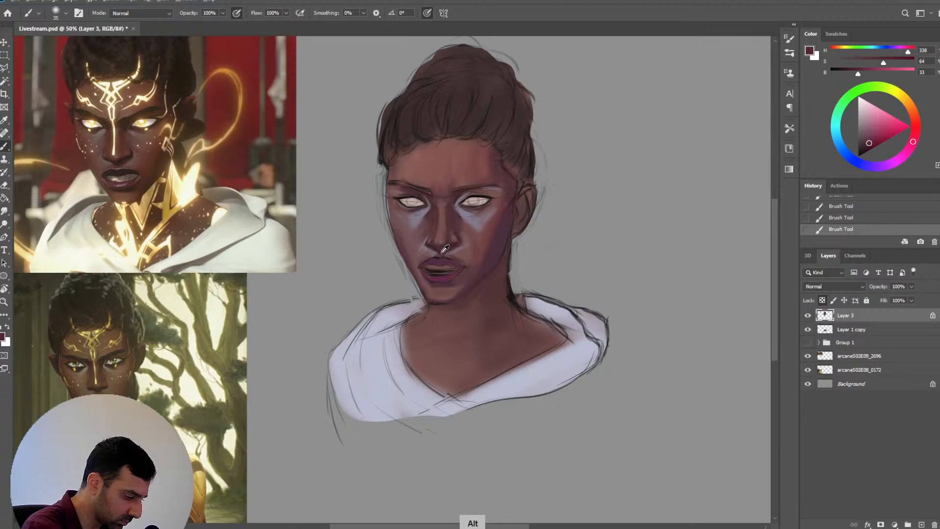
left_click(446, 249, "alt")
key("bracketleft")
key("bracketleft")
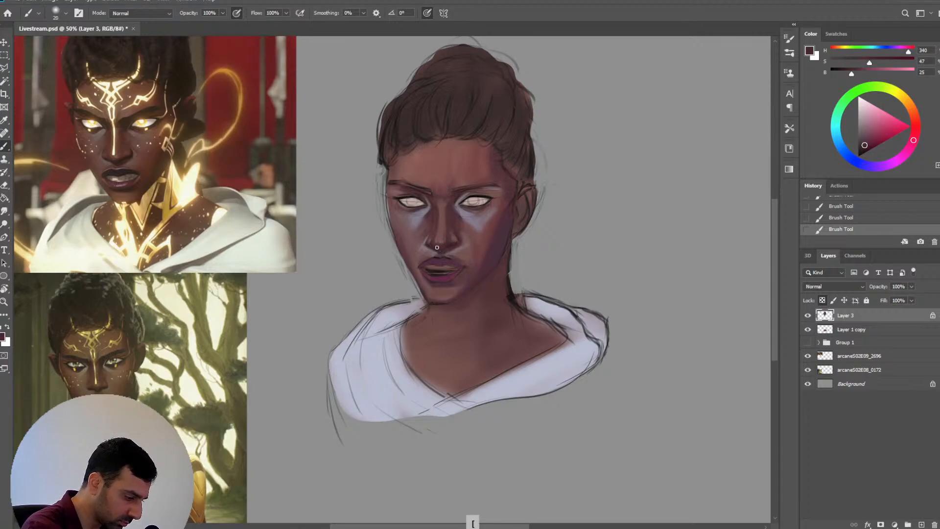
Paint the teeth between the lips in pale greyish pink (hue 344, saturation 19, brightness 69), using a 15 to 30 px brush
left_click(449, 272, "alt")
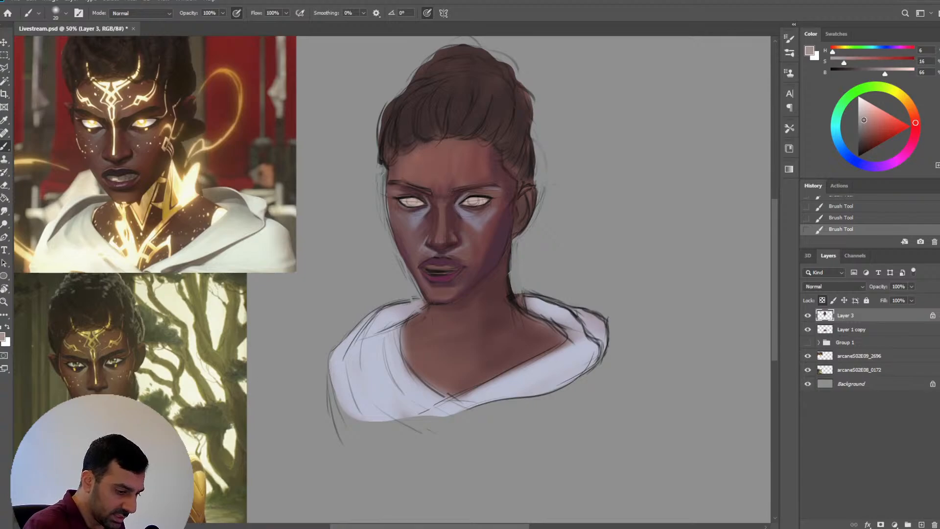
left_click_drag(915, 124, 914, 137)
key("bracketright")
key("bracketright")
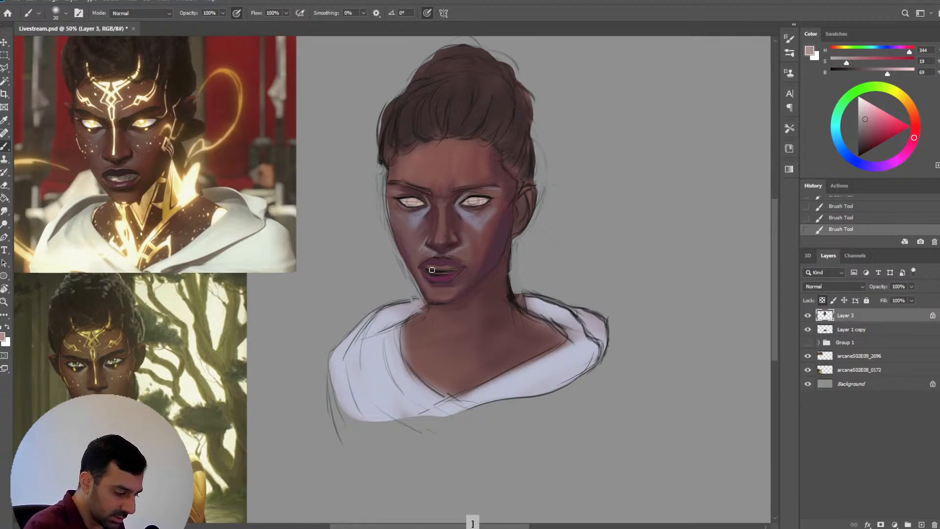
key("bracketleft")
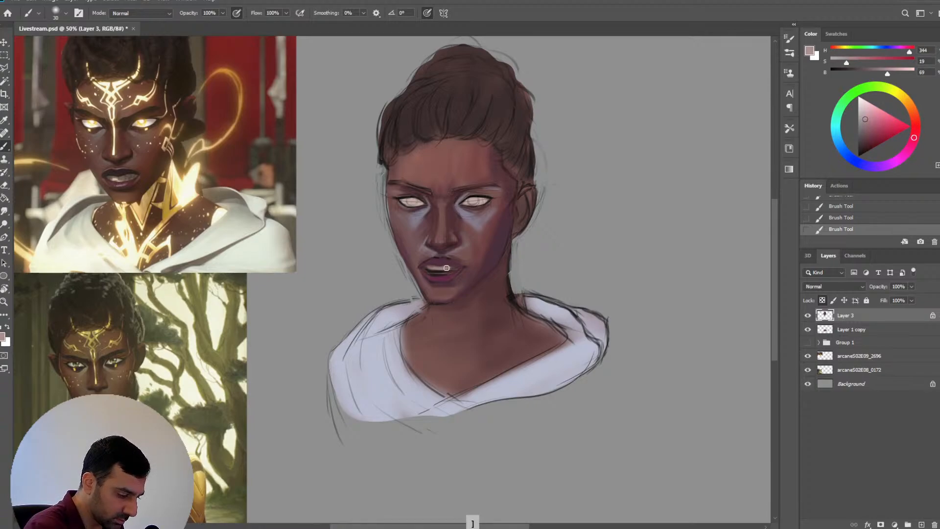
key("bracketleft")
key("bracketleft")
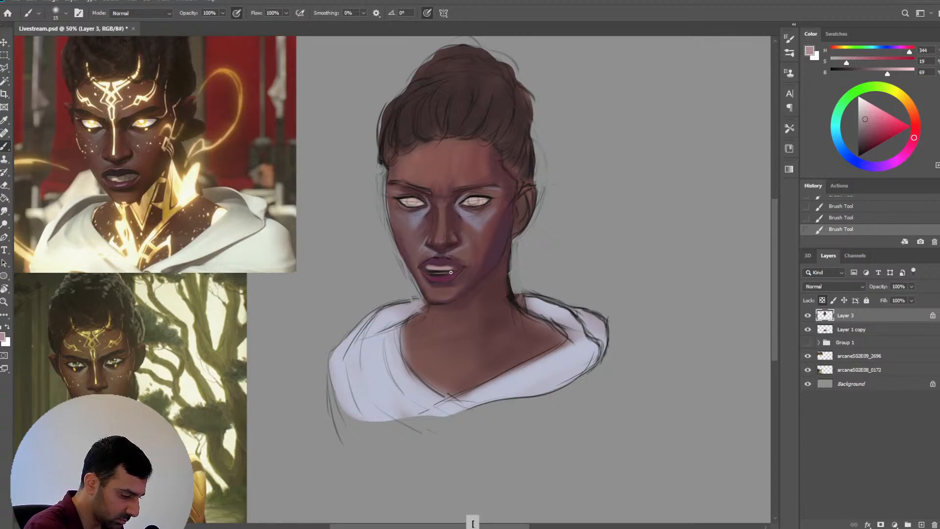
key("bracketright")
key("bracketleft")
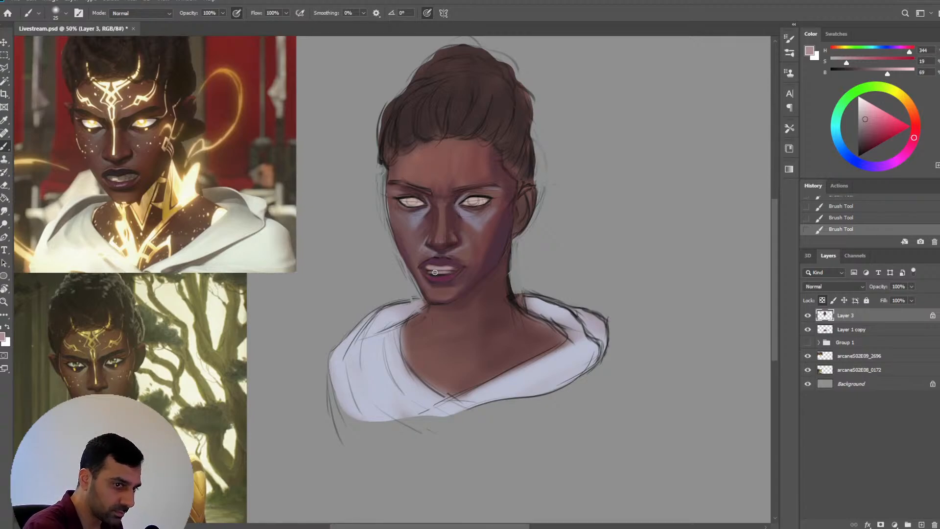
key("bracketleft")
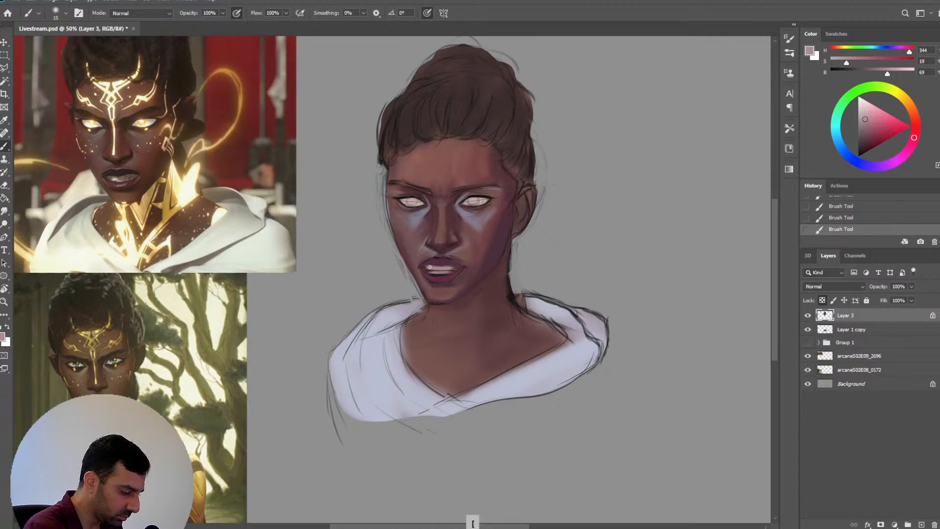
Shade the teeth and lip edge with the sampled upper-lip purple and a muted plum (hue 329, saturation 22, brightness 39), enlarging the brush to 60 px
key("bracketleft")
left_click(432, 263, "alt")
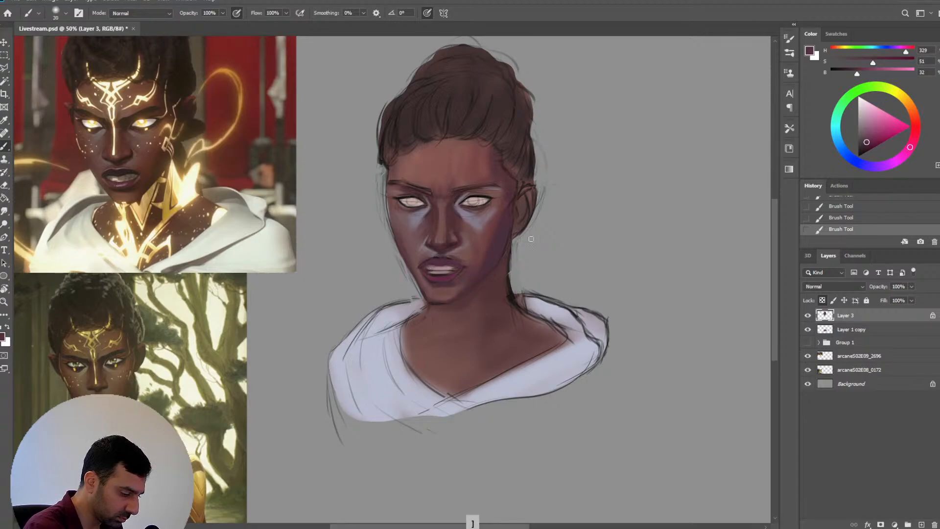
key("bracketright")
left_click(427, 271, "alt")
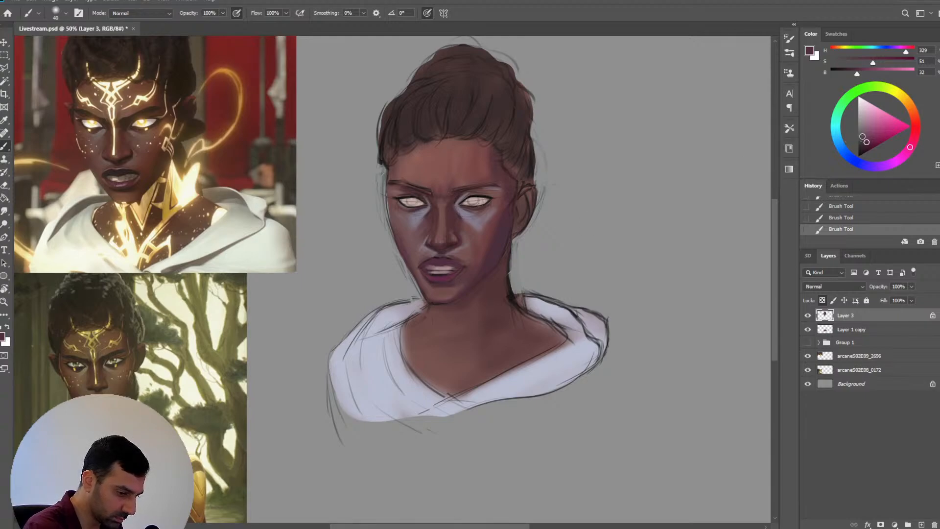
key("bracketright")
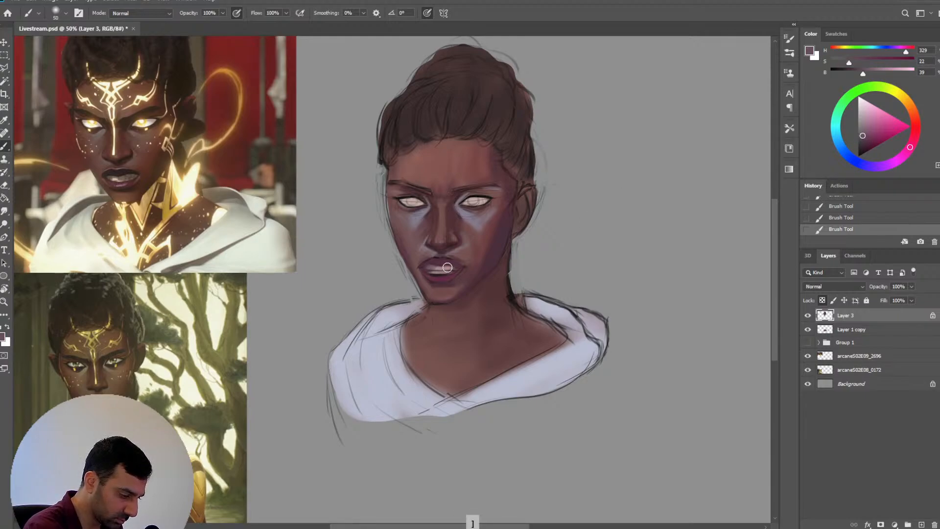
key("bracketright")
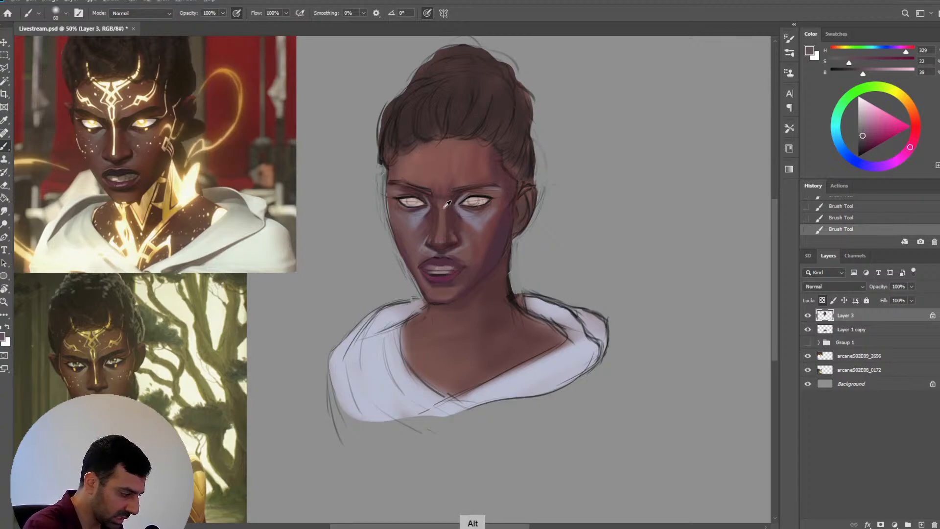
Rework the lower lip's right-hand side with a sampled magenta (hue 328, saturation 67, brightness 40), reducing the brush to about 40 px
left_click(454, 270, "alt")
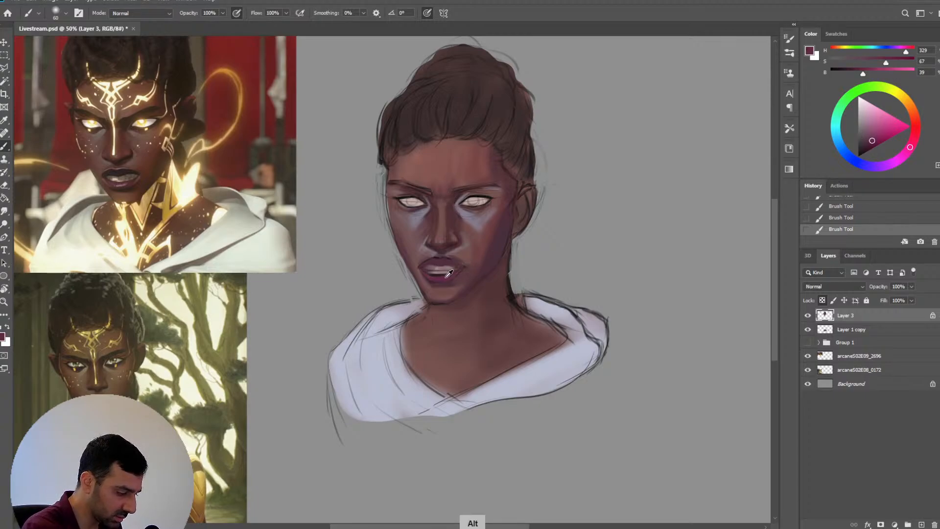
left_click(454, 273, "alt")
key("bracketleft")
key("bracketleft")
key("bracketleft")
key("bracketleft")
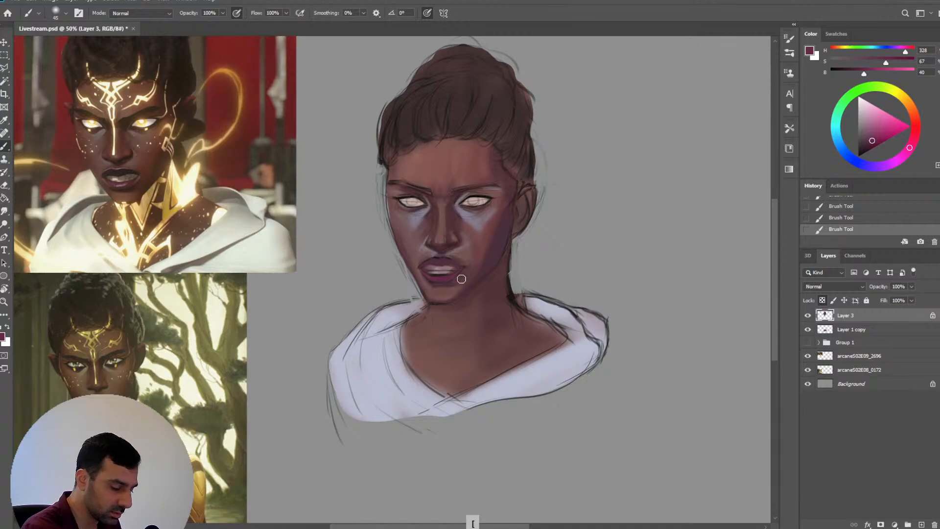
Define the upper lip with a sampled dark purple (hue 329, saturation 52, brightness 32), using a 15 to 20 px brush
left_click(445, 255, "alt")
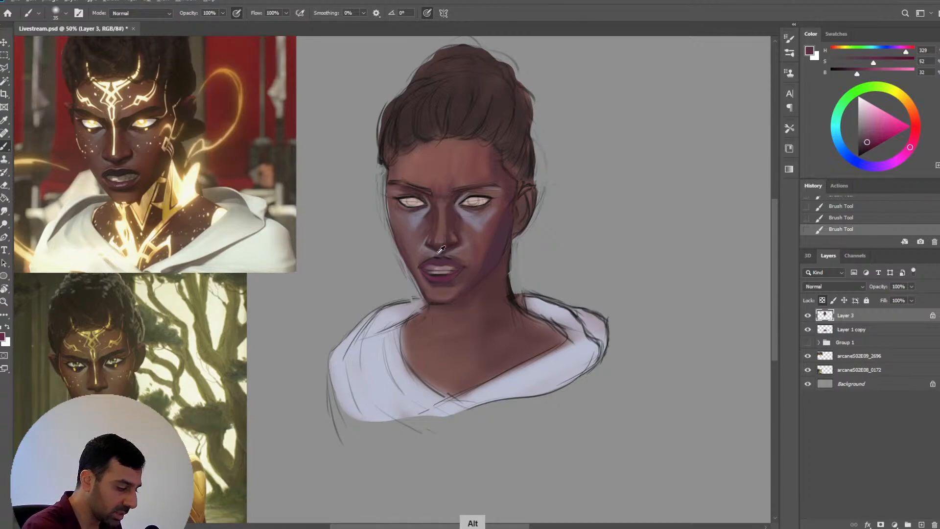
key("bracketleft")
key("bracketleft")
key("bracketleft")
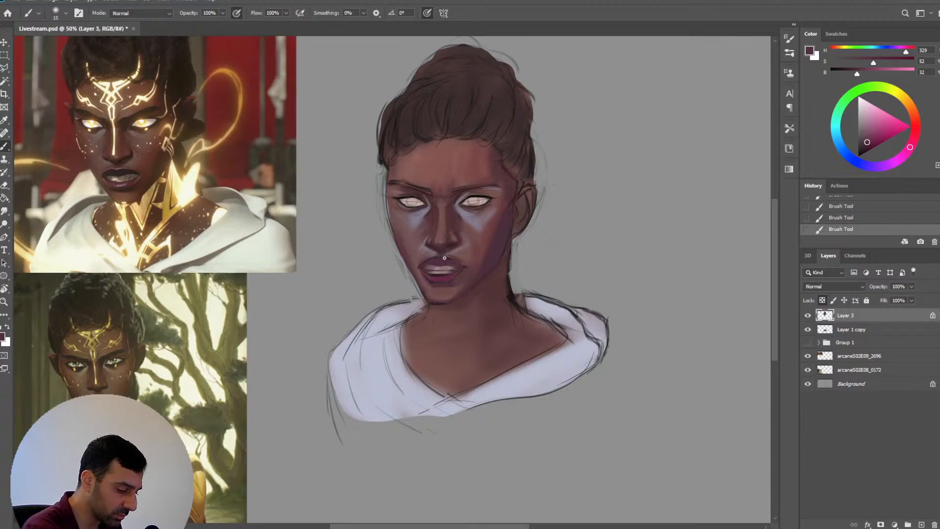
key("bracketleft")
key("bracketright")
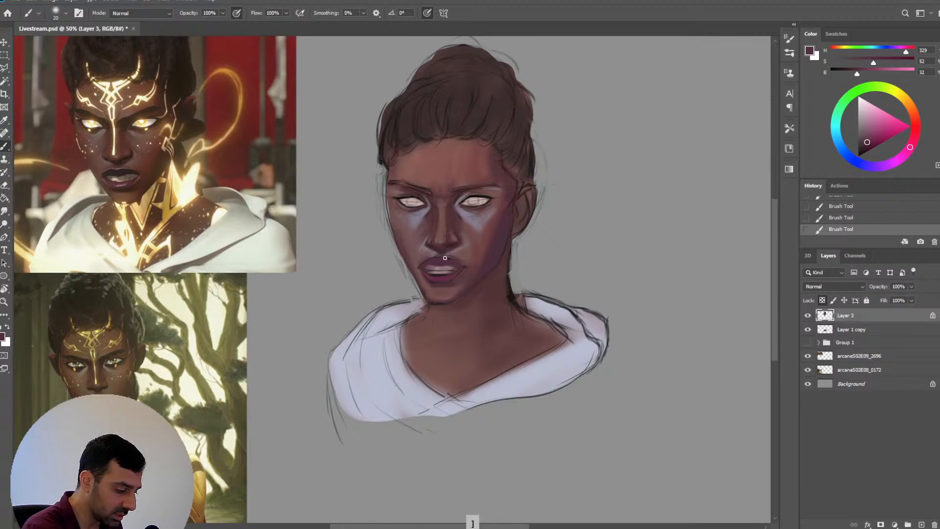
key("bracketleft")
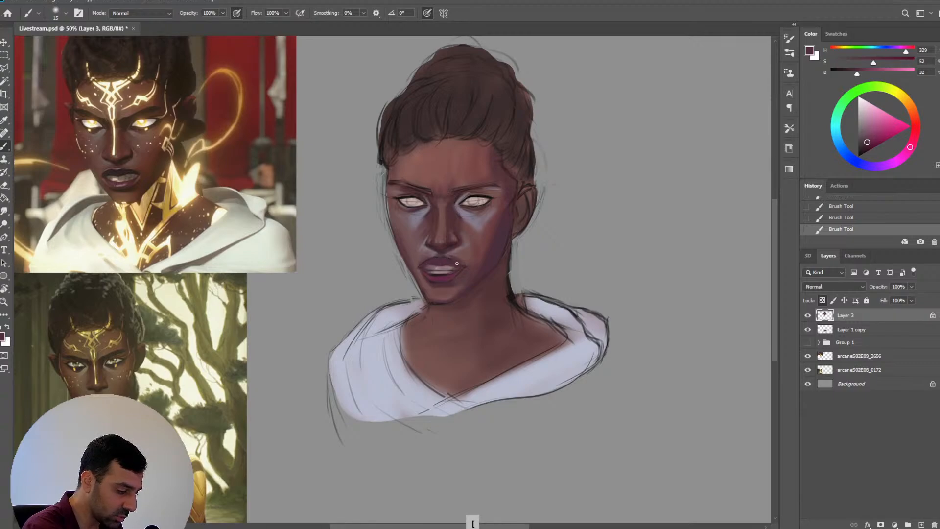
Refine the edge between teeth and lips with sampled greyish pink and upper-lip purple, using a 15 to 20 px brush
left_click(454, 268, "alt")
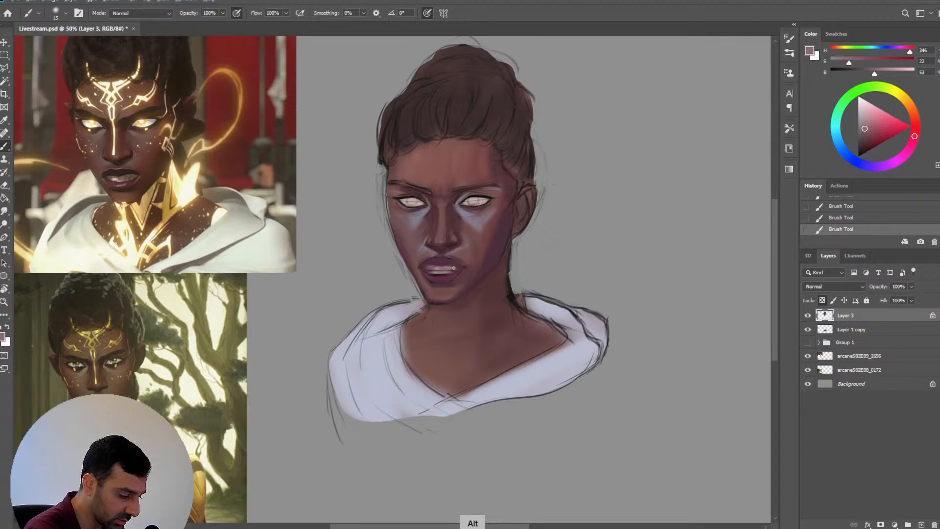
left_click(435, 258, "alt")
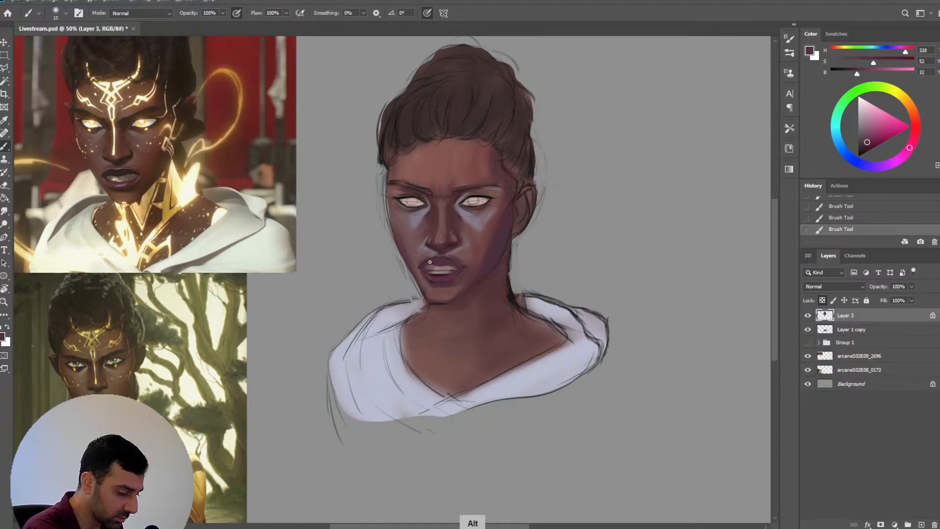
left_click(450, 259, "alt")
key("bracketright")
key("bracketleft")
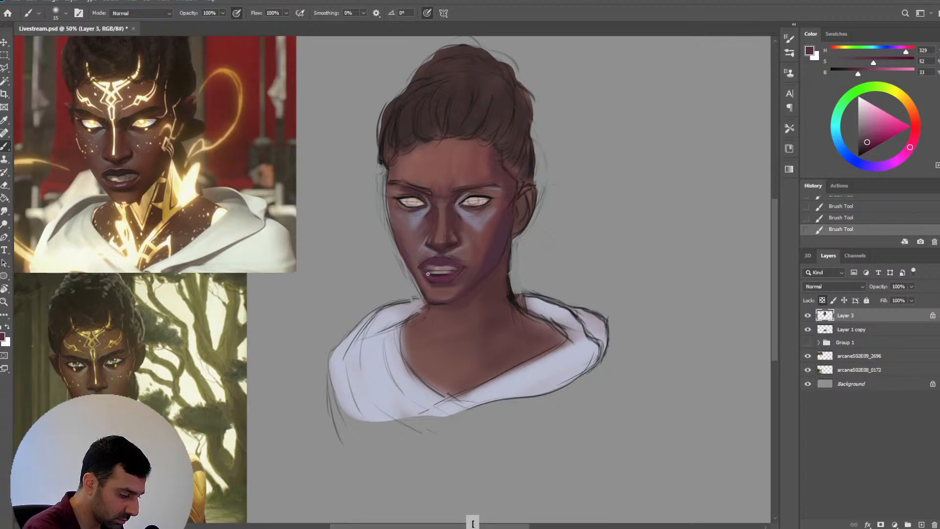
key("bracketright")
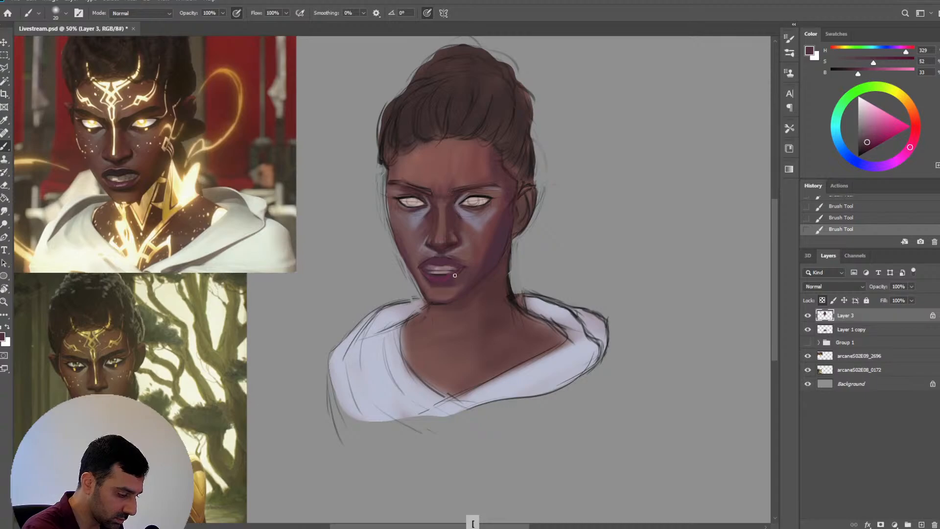
Sharpen the lip contour and mouth corners with a sampled dark purple (hue 328, saturation 52, brightness 32), using a 10 to 20 px brush
left_click(449, 256, "alt")
key("bracketleft")
key("bracketright")
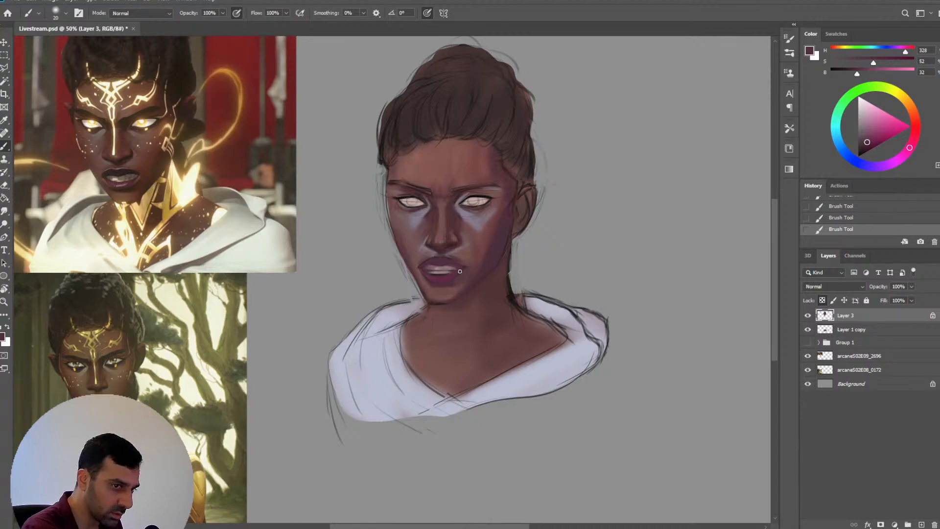
key("bracketleft")
key("bracketleft")
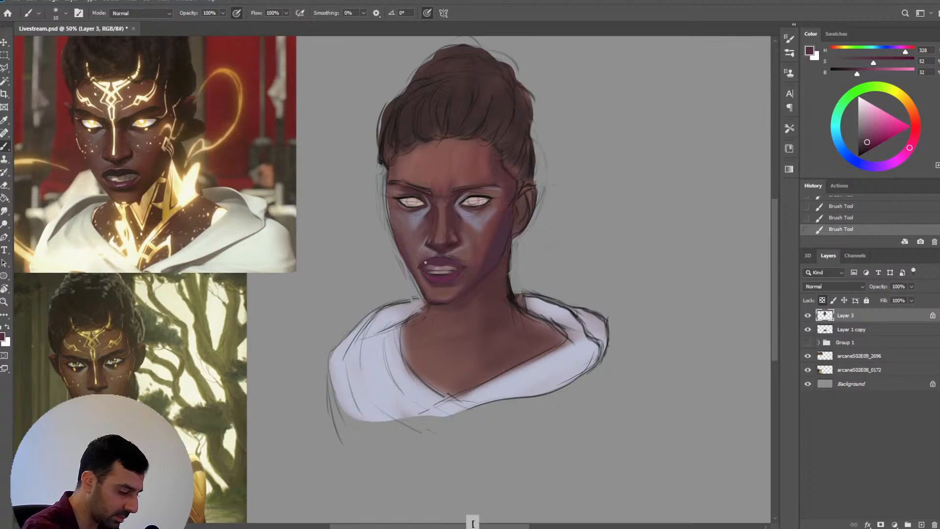
key("bracketright")
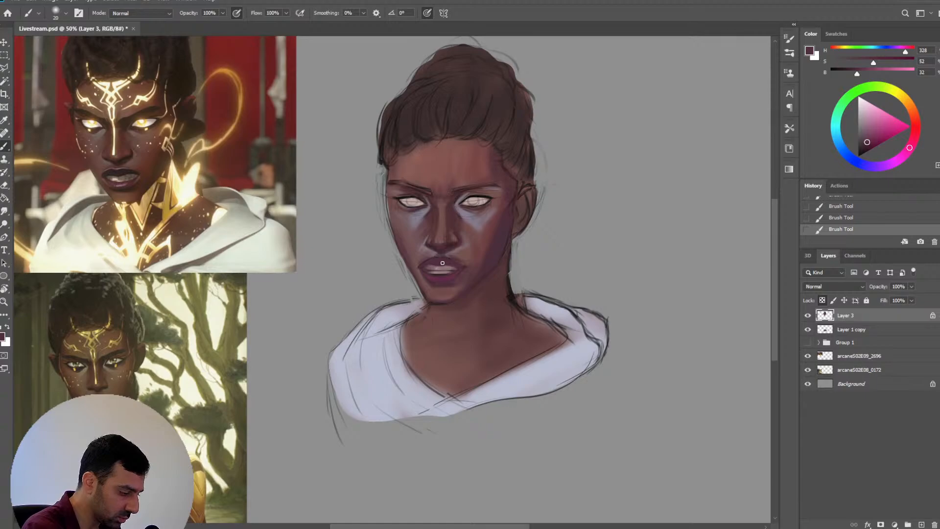
key("alt")
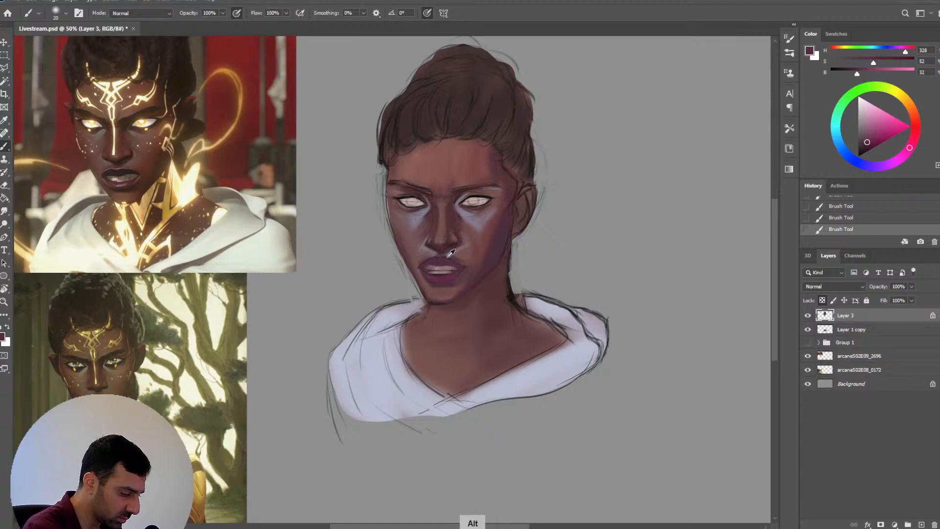
key("bracketleft")
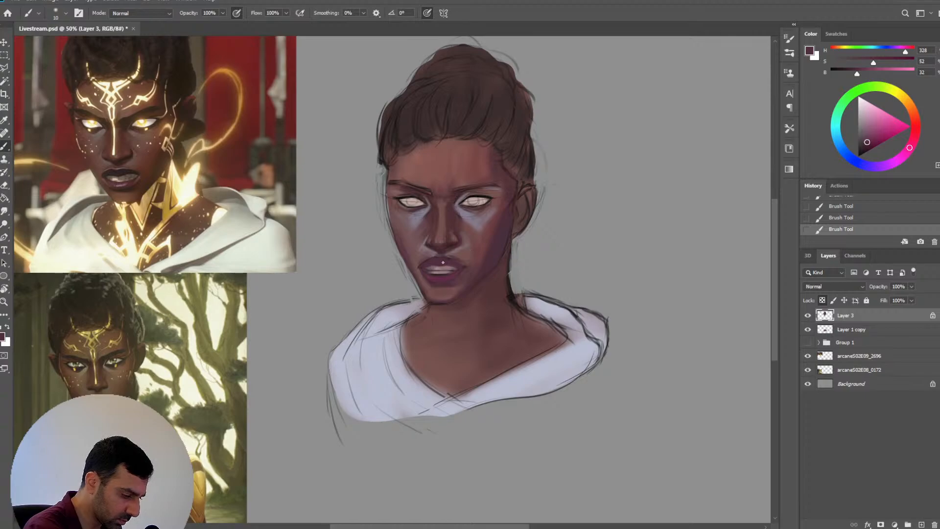
Try a thin mauve highlight (hue 329, saturation 30, brightness 59) along the upper lip's upper edge, using a brush smaller than 10 px
key("alt")
left_click(431, 256, "alt")
key("bracketleft")
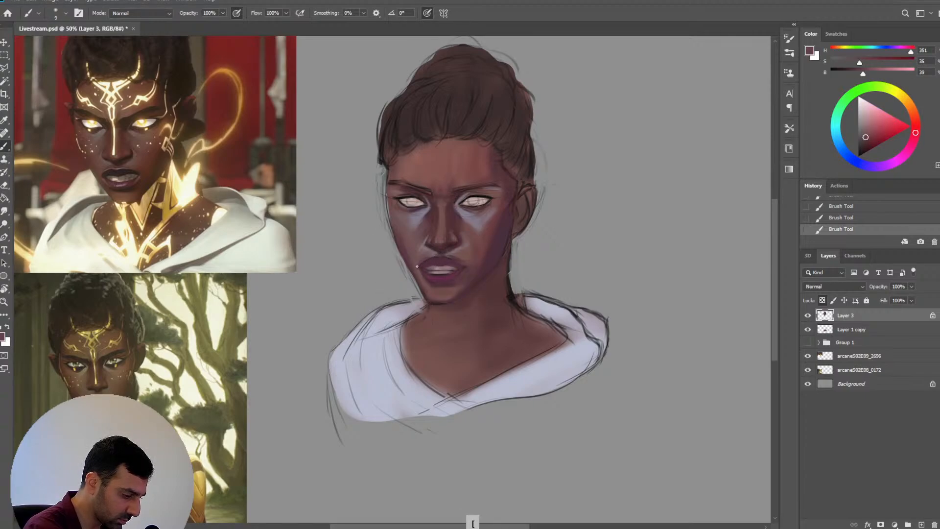
left_click(870, 126)
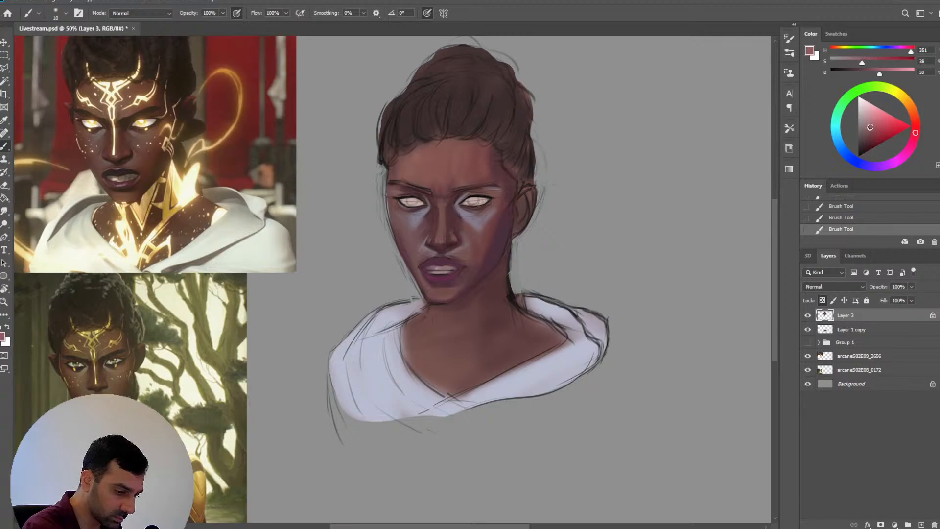
left_click_drag(914, 138, 908, 150)
left_click(448, 258, "alt")
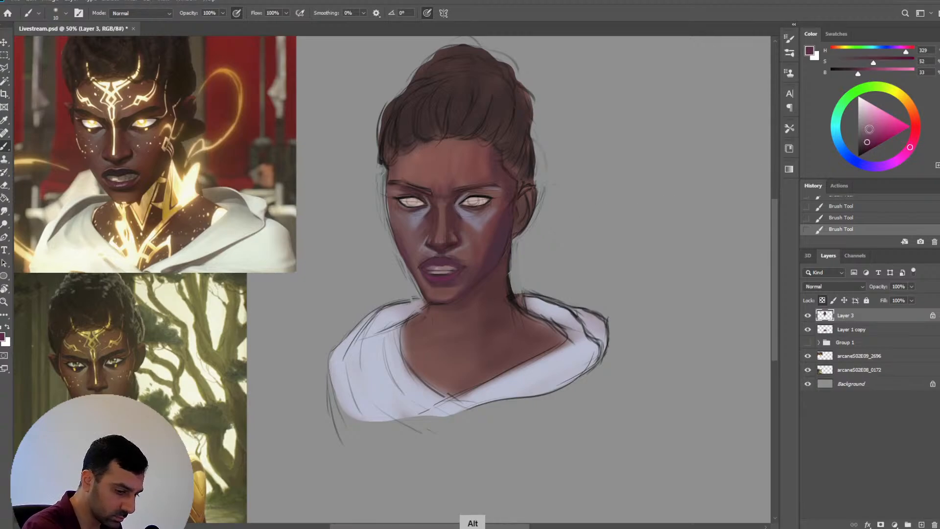
key("bracketleft")
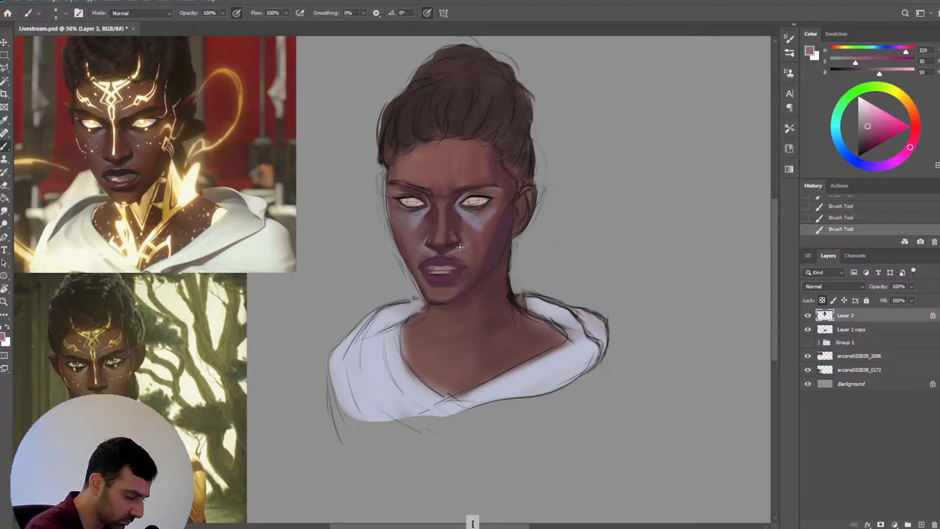
key("bracketleft")
left_click_drag(440, 257, 448, 257)
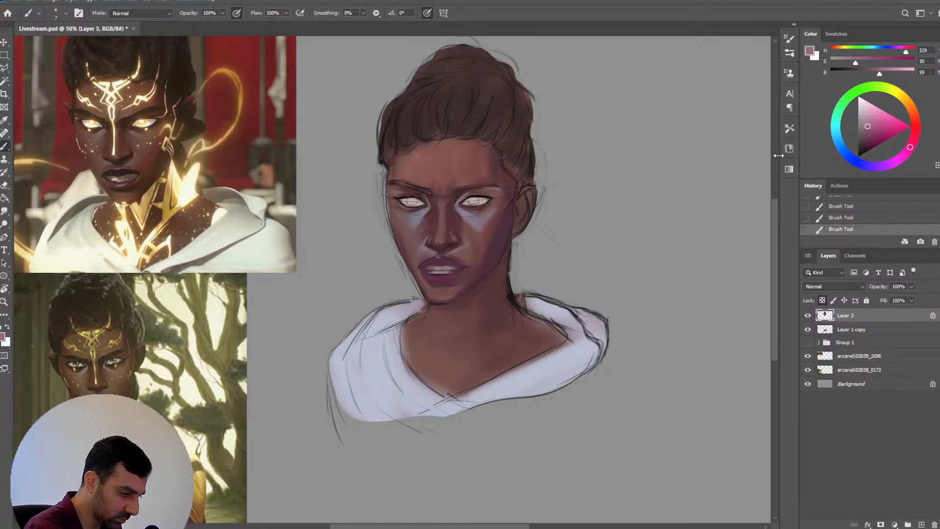
key("ctrl+z")
Highlight the upper lip's upper edge with greyish pink (hue 329, saturation 20, brightness 61) and refine it with sampled dark purple (hue 330, saturation 51, brightness 32)
left_click(864, 124)
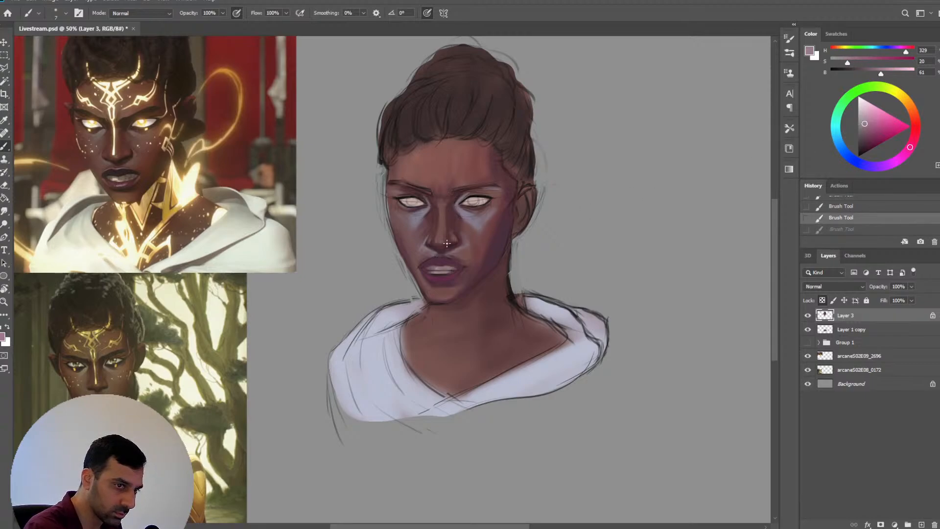
left_click_drag(436, 256, 438, 256)
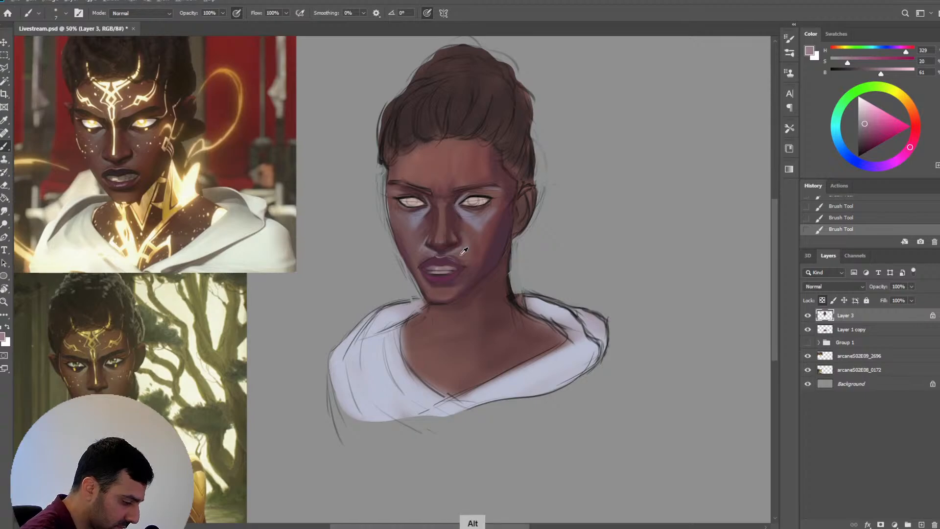
left_click(454, 257, "alt")
left_click(454, 258, "alt")
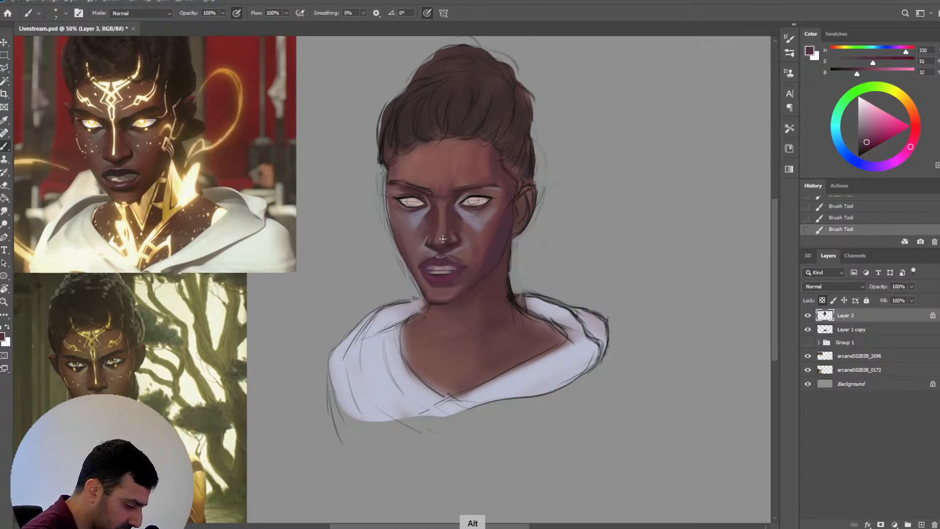
key("bracketright")
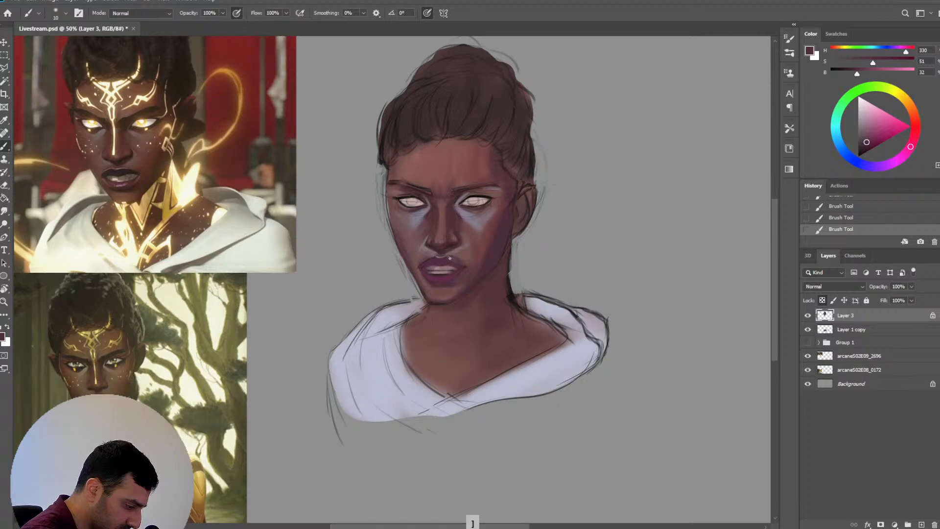
Refine the Cupid's bow highlight with sampled mauves (hue 316, saturation 34, brightness 47; hue 317, saturation 25, brightness 64), using a brush smaller than 10 px
left_click(479, 223, "alt")
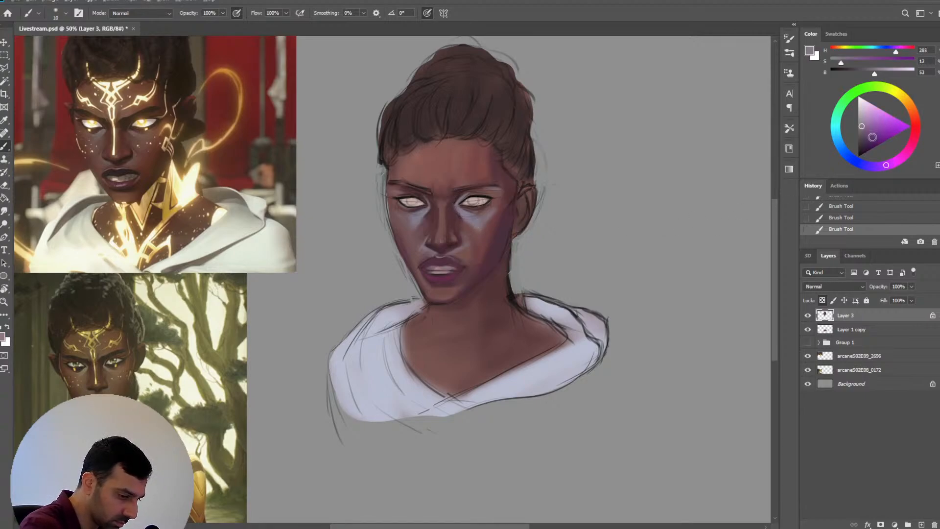
key("bracketleft")
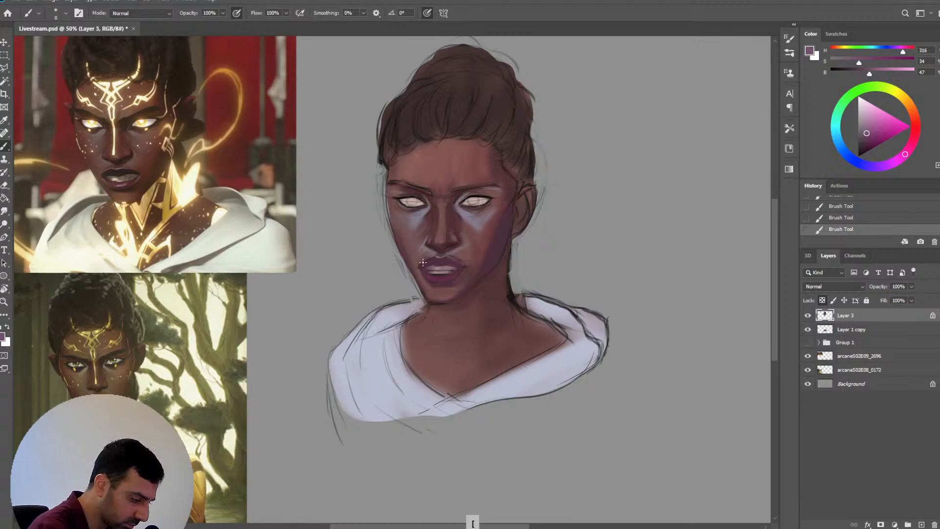
key("ctrl+plus")
key("ctrl+plus")
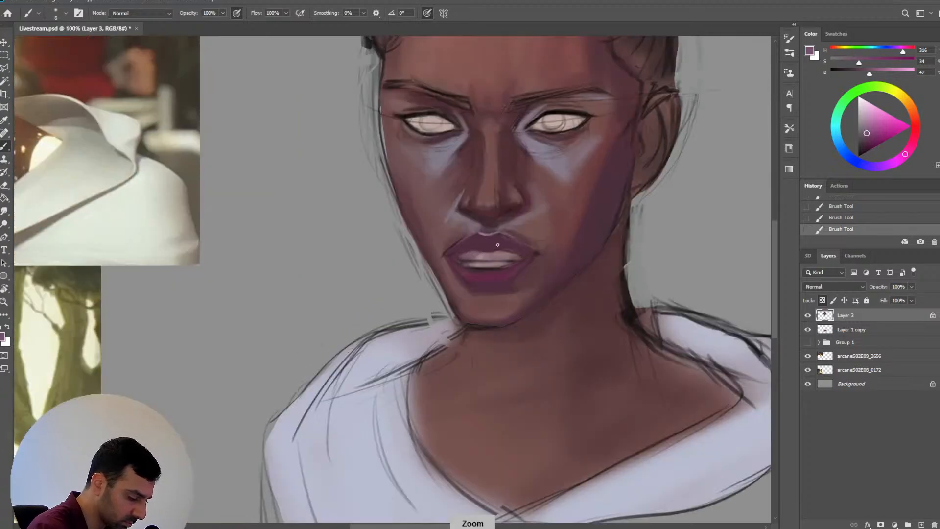
key("bracketleft")
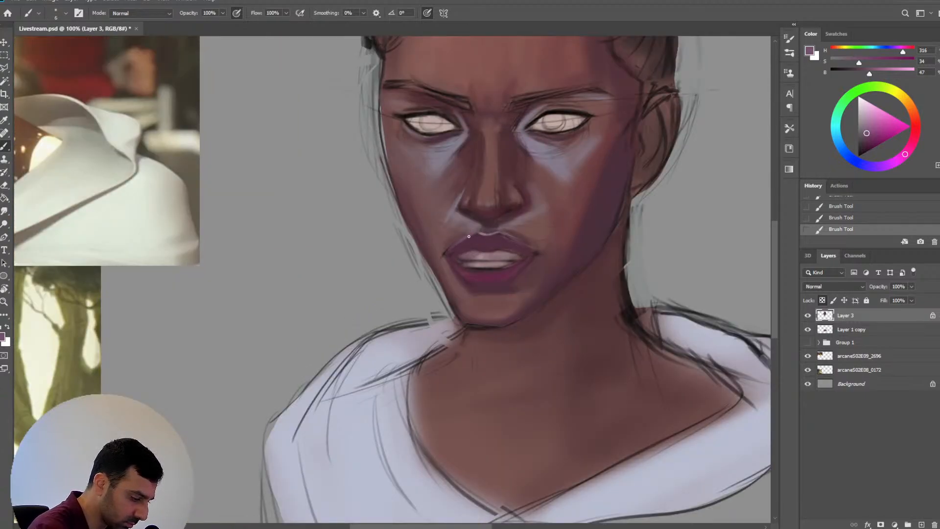
left_click(476, 233, "alt")
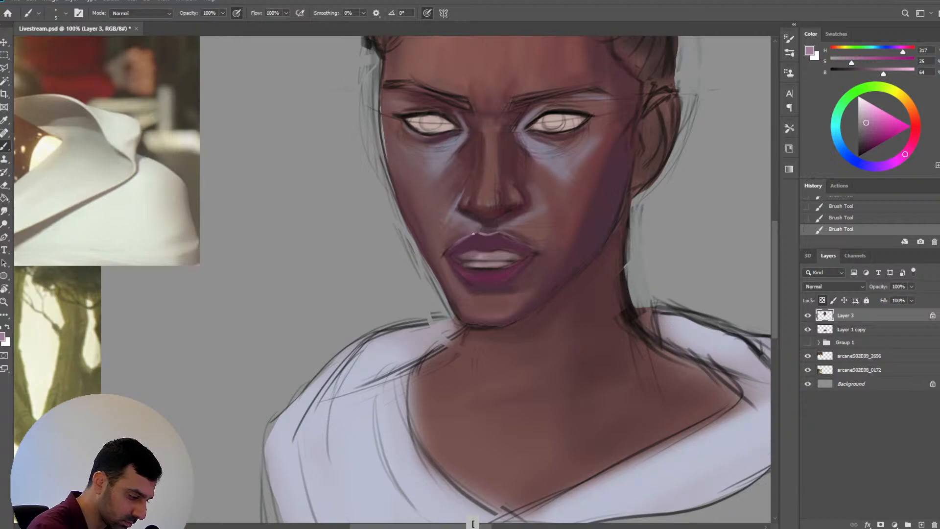
Clean up the upper lip contour and adjoining skin with sampled dark purple and reddish browns, using a 10 to 15 px brush
left_click(448, 248, "alt")
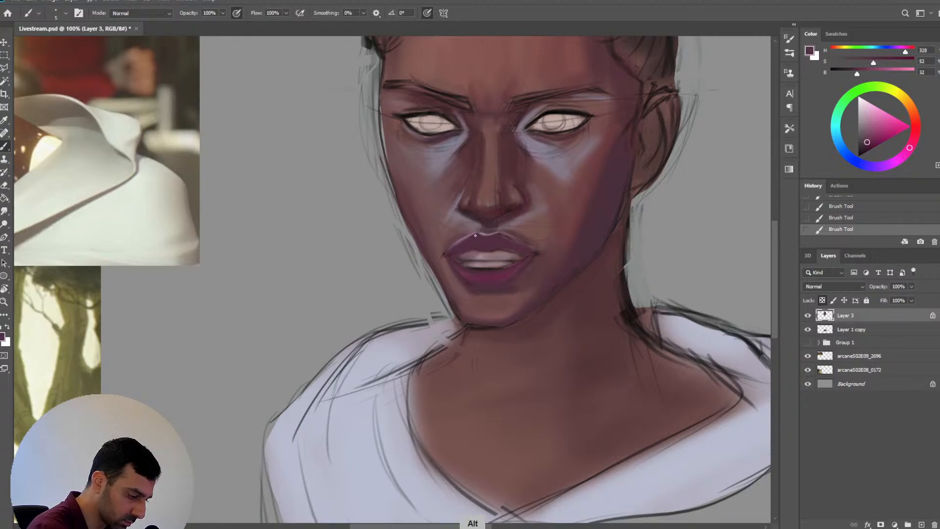
left_click(447, 245, "alt")
key("bracketright")
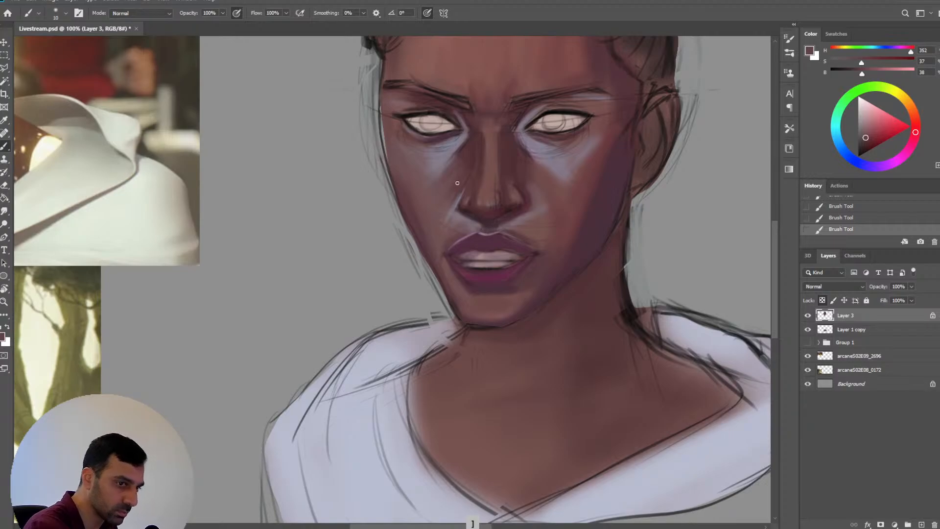
key("bracketright")
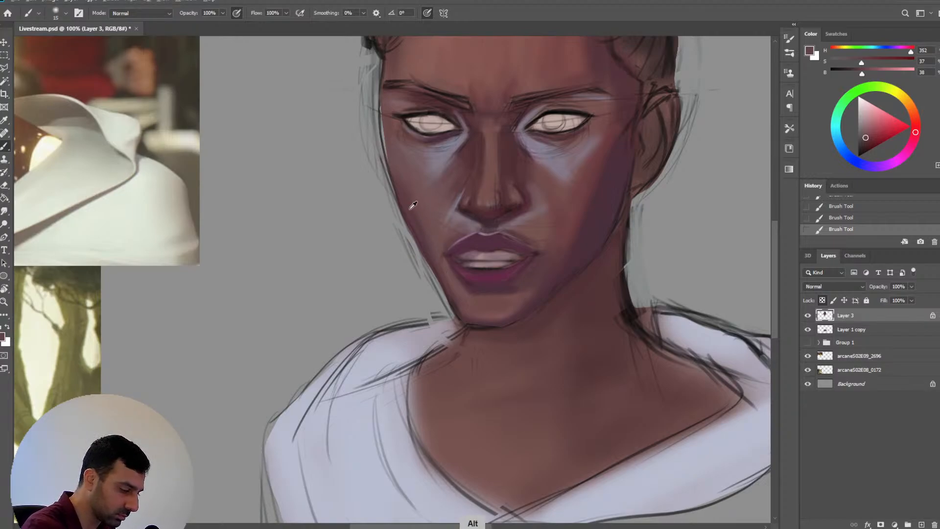
left_click(410, 184, "alt")
key("bracketright")
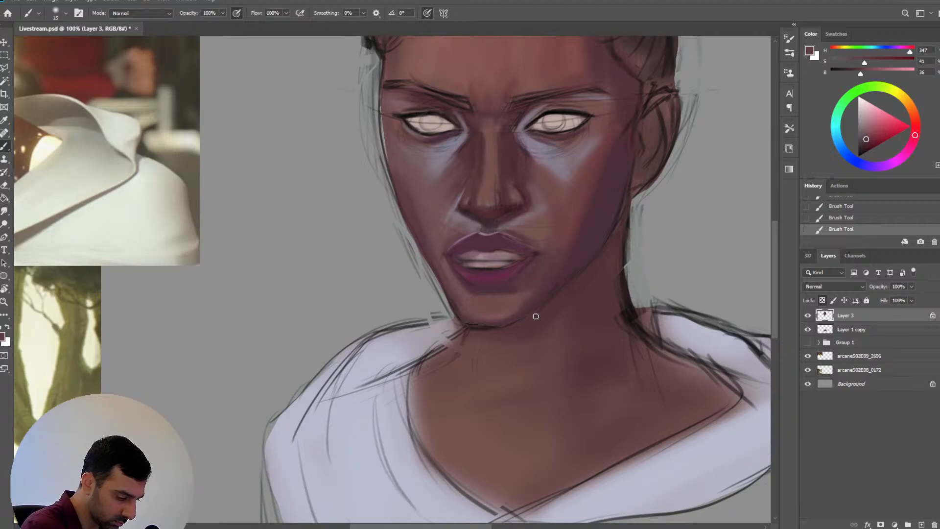
key("bracketleft")
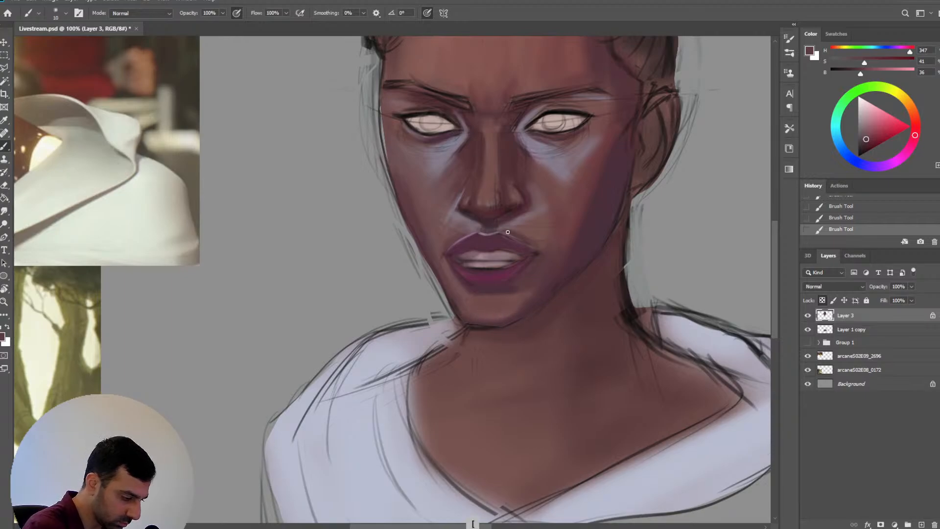
Refine the lower lip's edge below the teeth with a sampled magenta purple (hue 327, saturation 65, brightness 36), using a 15 px brush
left_click(493, 269, "alt")
key("bracketleft")
key("bracketright")
key("bracketright")
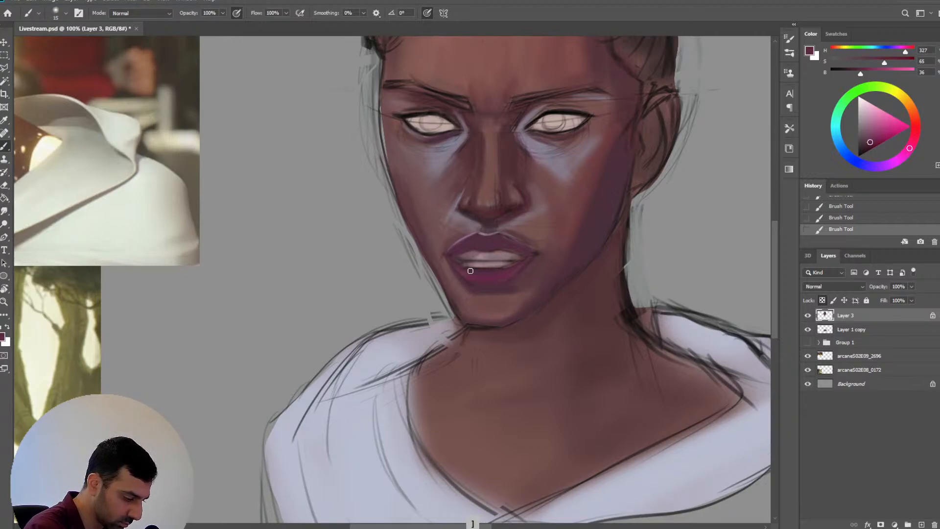
key("ctrl+minus")
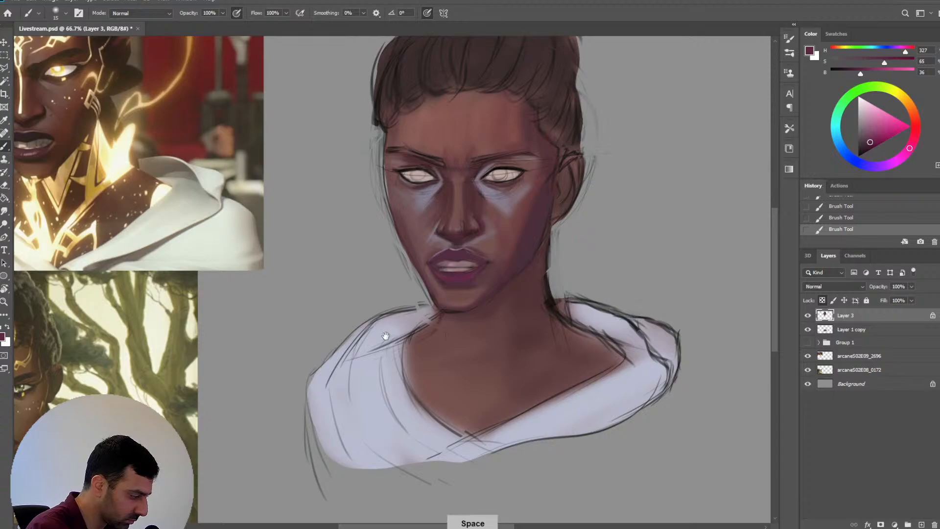
left_click_drag(392, 325, 417, 347)
Switch to the Paint brush below 10 px and refine the lips and mouth corner with sampled dark purple (hue 328, saturation 52, brightness 32)
left_click(504, 282, "alt")
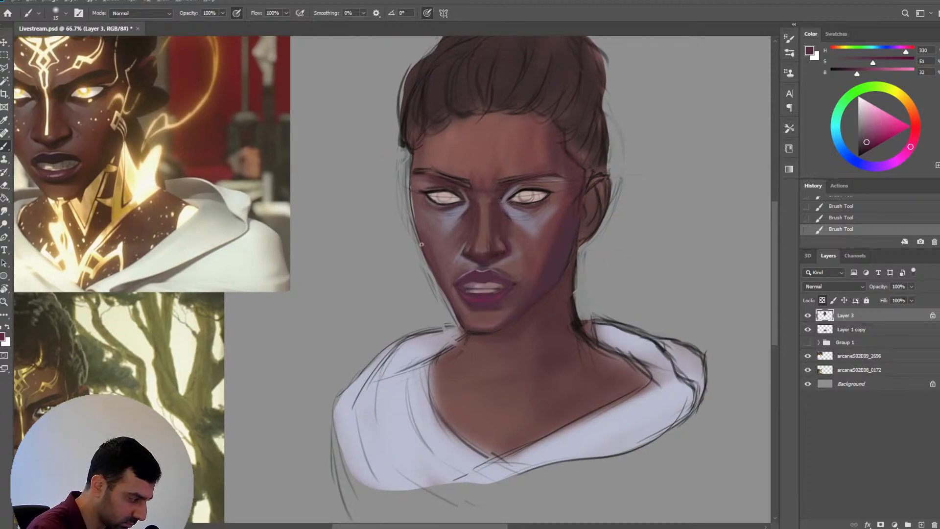
left_click(58, 18)
left_click(105, 137)
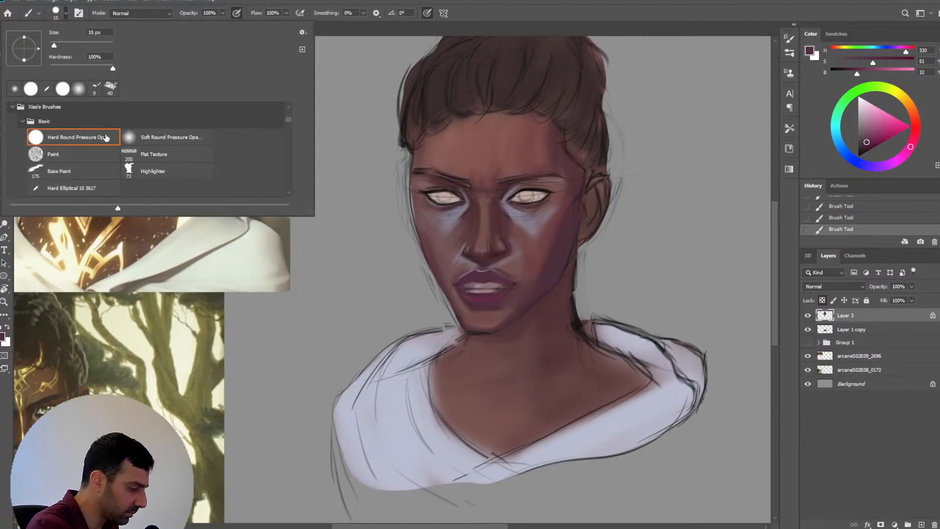
left_click(98, 156)
left_click(571, 34)
key("bracketleft")
key("bracketleft")
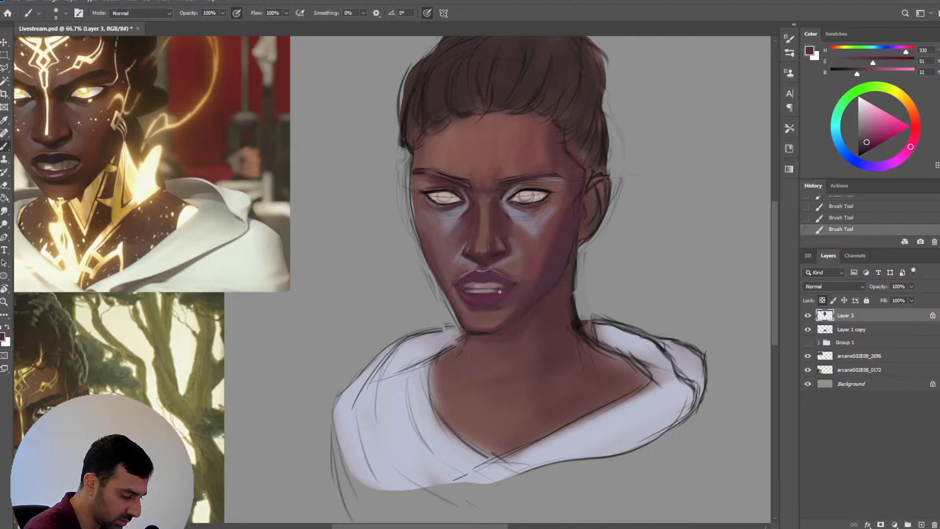
left_click(509, 283, "alt")
left_click_drag(518, 286, 508, 287)
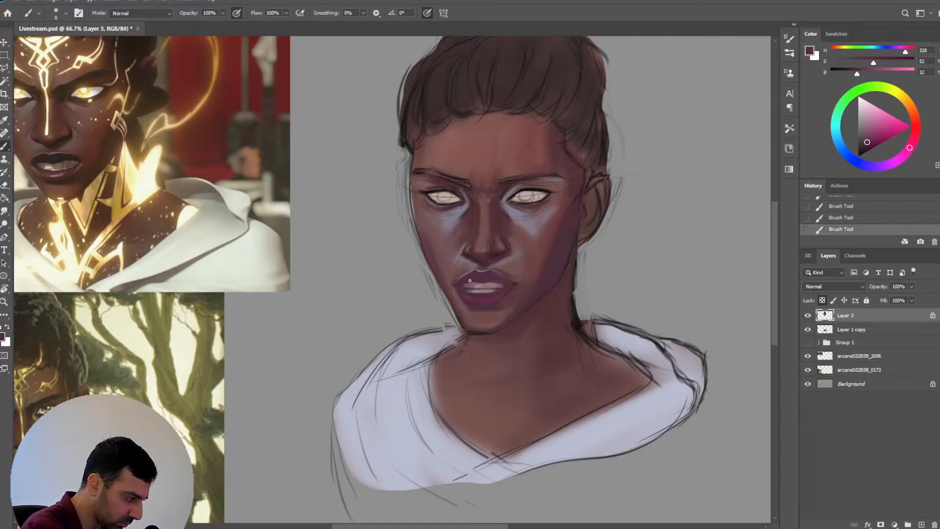
Deepen the shadow between upper lip and teeth with a darker purple (hue 328, saturation 46, brightness 24), using a brush up to 10 px
key("bracketright")
left_click(473, 281, "alt")
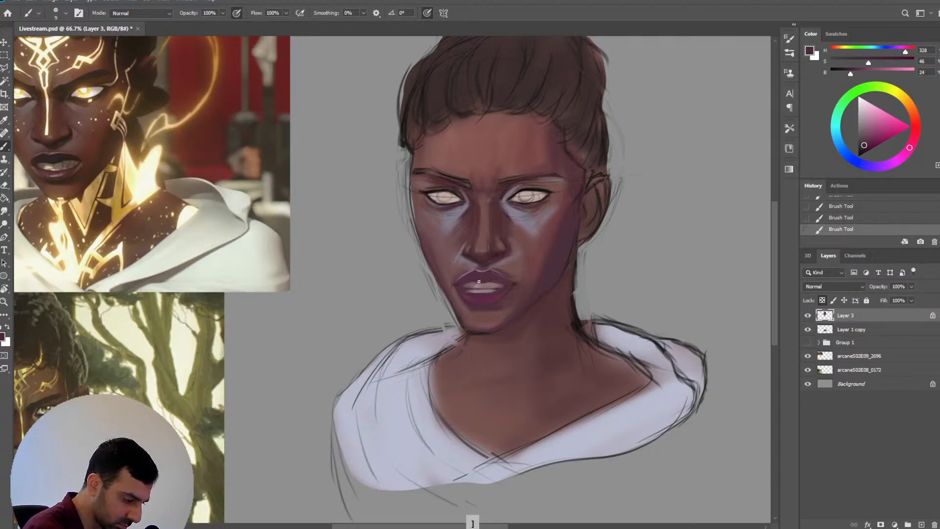
key("bracketright")
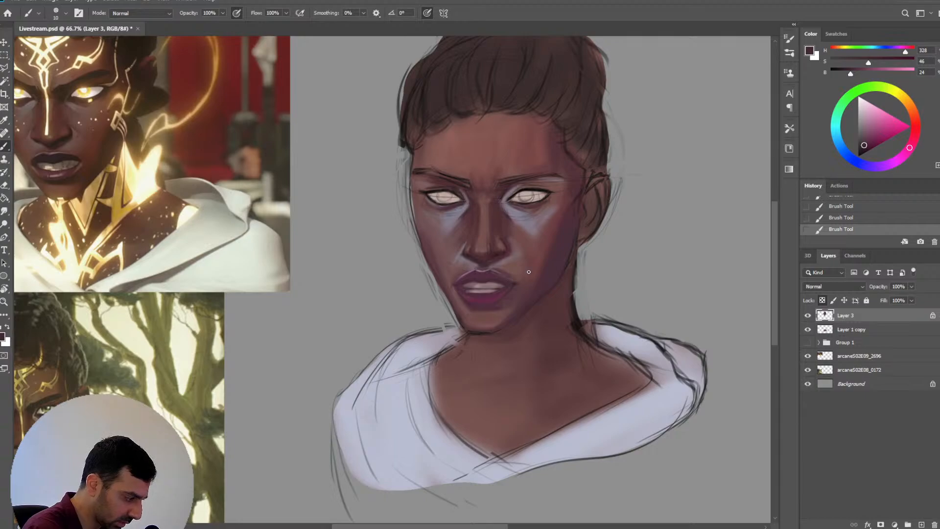
Soften the skin beside the upper lip with a sampled reddish brown (hue 4, saturation 35, brightness 47), using a 20 px brush
key("bracketright")
left_click(513, 265, "alt")
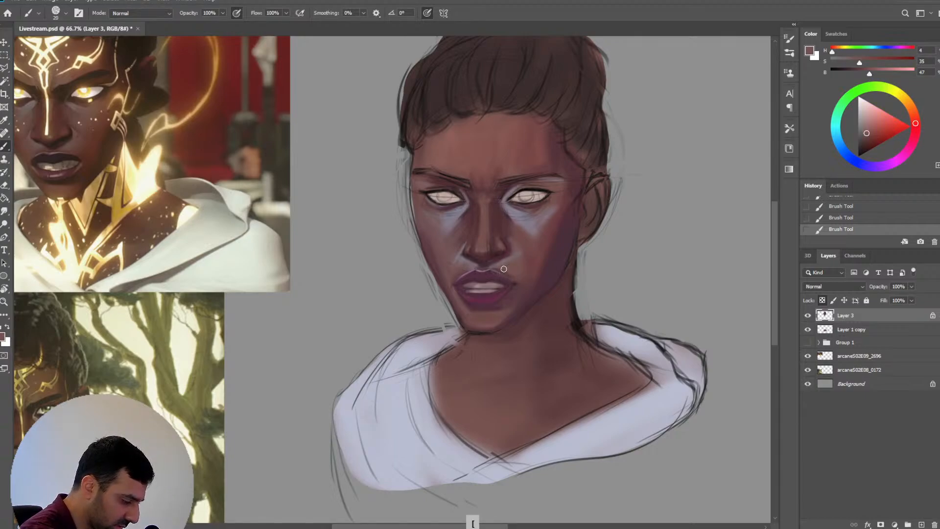
key("bracketleft")
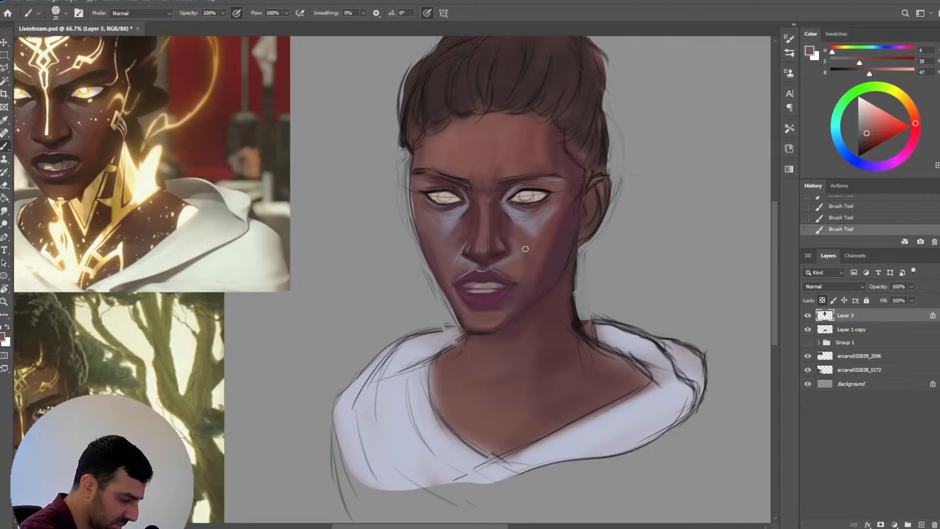
Unlock the transparent pixels of Layer 3 and open the Liquify filter on it
left_click(131, 1)
left_click(147, 75)
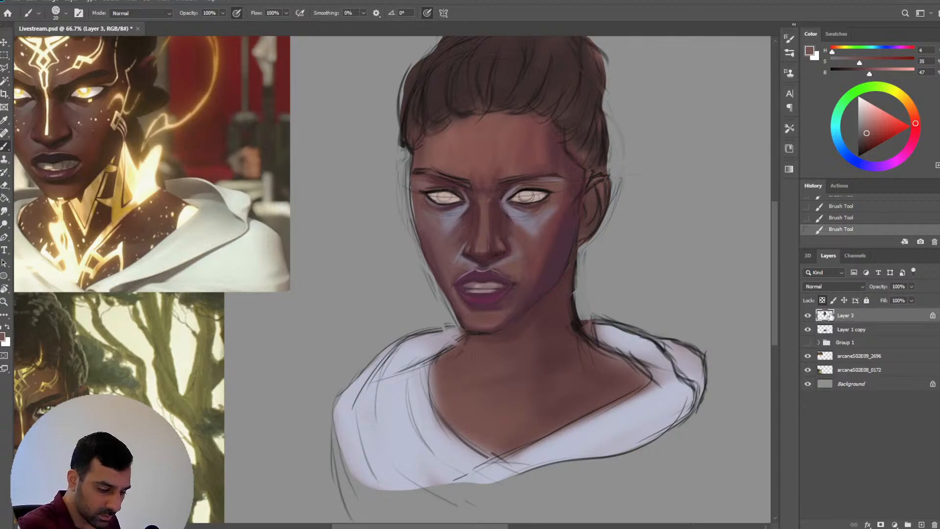
left_click(823, 301)
left_click(132, 2)
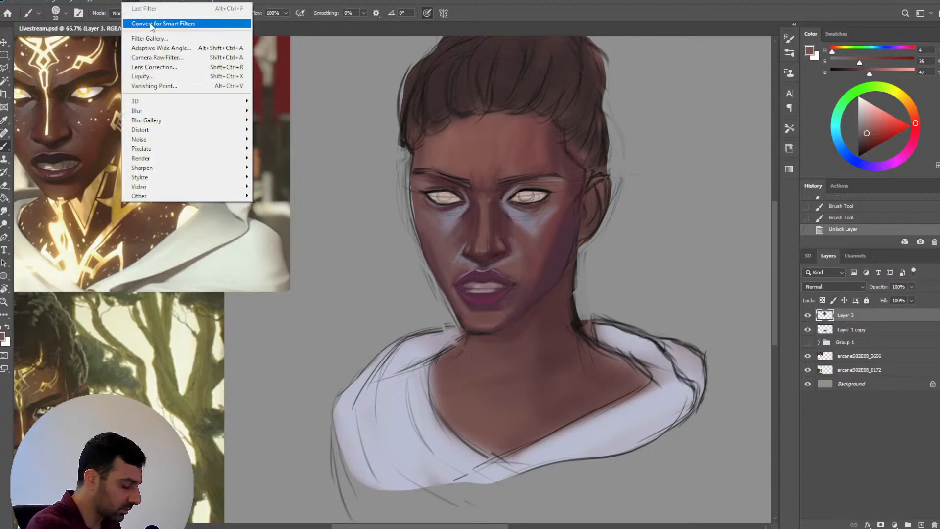
left_click(142, 77)
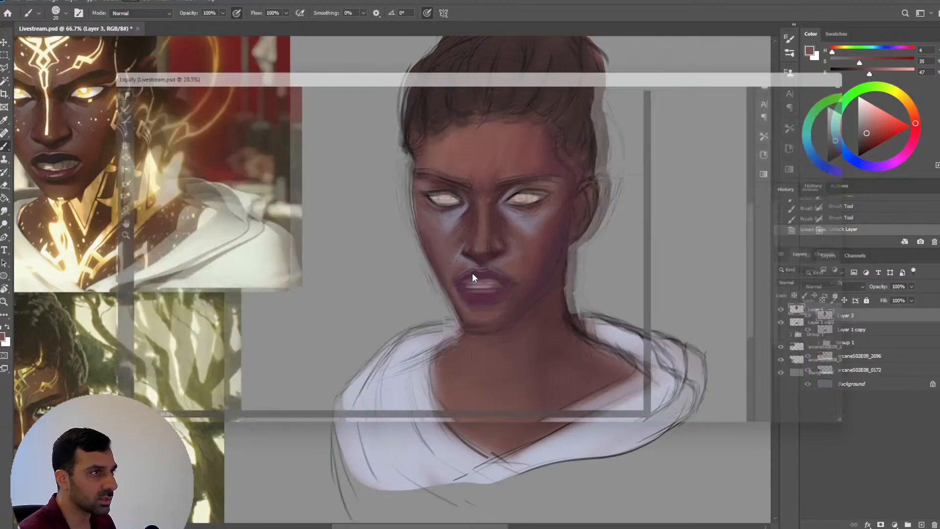
Try warping the left side of the mouth with a size 175 Liquify brush, and undo the stroke
key("ctrl+plus")
key("ctrl+plus")
key("ctrl+plus")
key("ctrl+plus")
key("[")
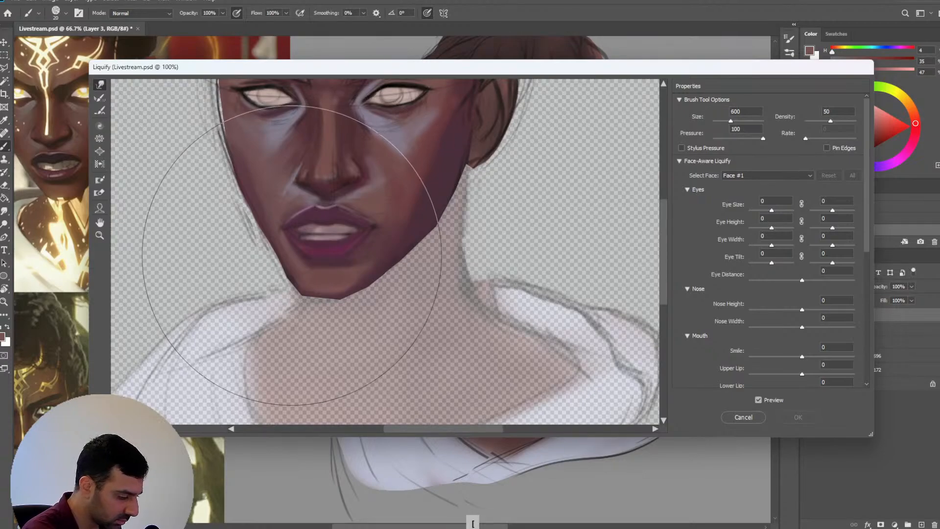
key("[")
key("[")
key("[")
key("[")
key("[")
key("[")
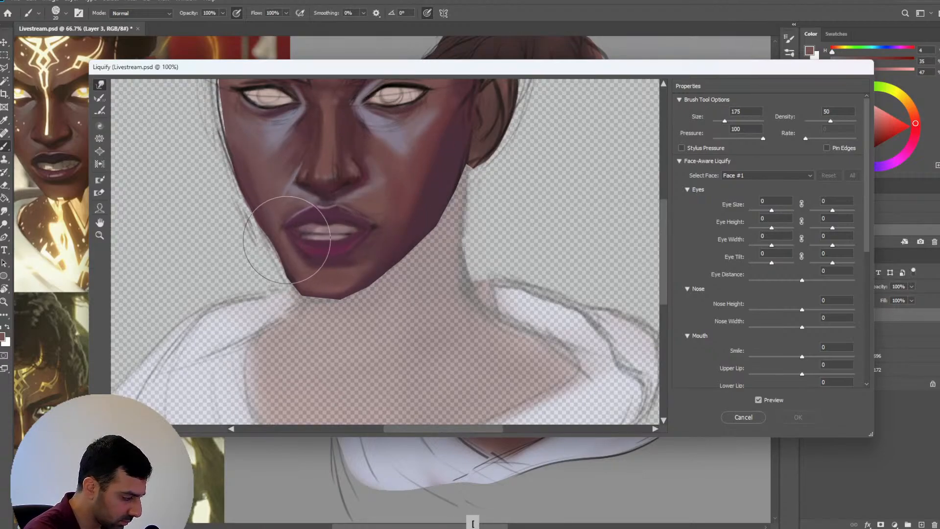
left_click_drag(287, 238, 266, 260)
key("ctrl+z")
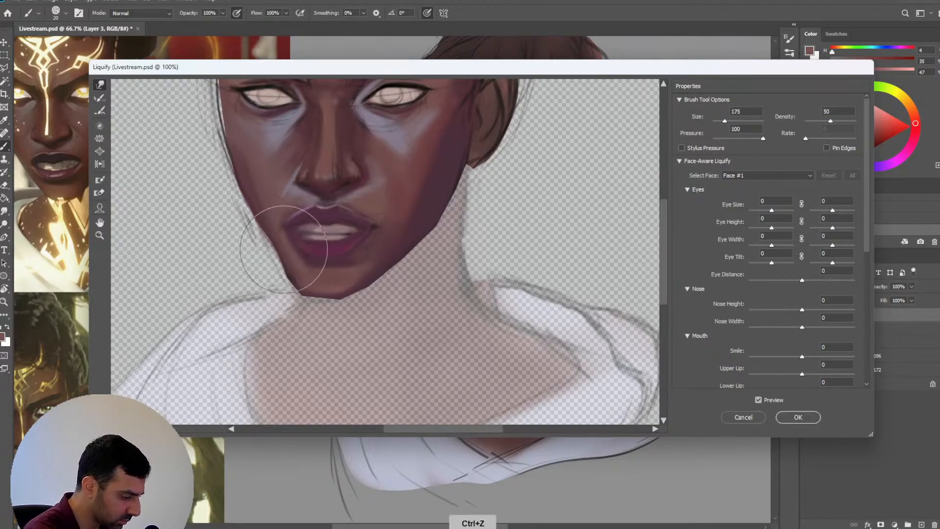
Reshape the left side of the mouth and the chin with the Liquify warp, using brush sizes from 125 to 200
key("[")
key("[")
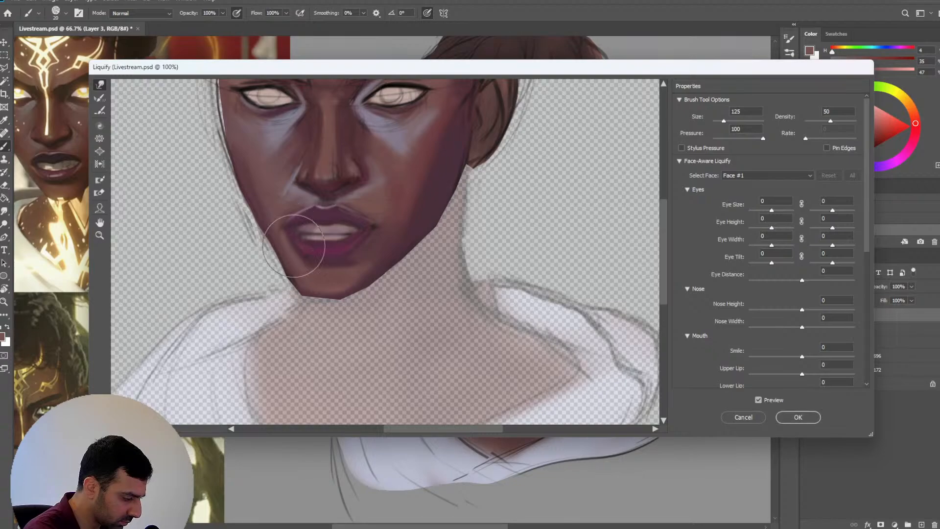
key("bracketright")
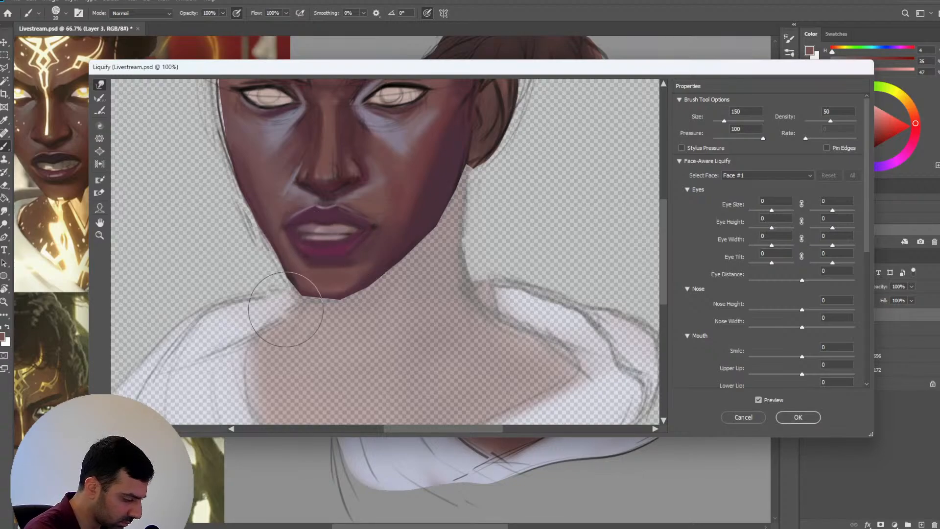
key("bracketright")
key("bracketright")
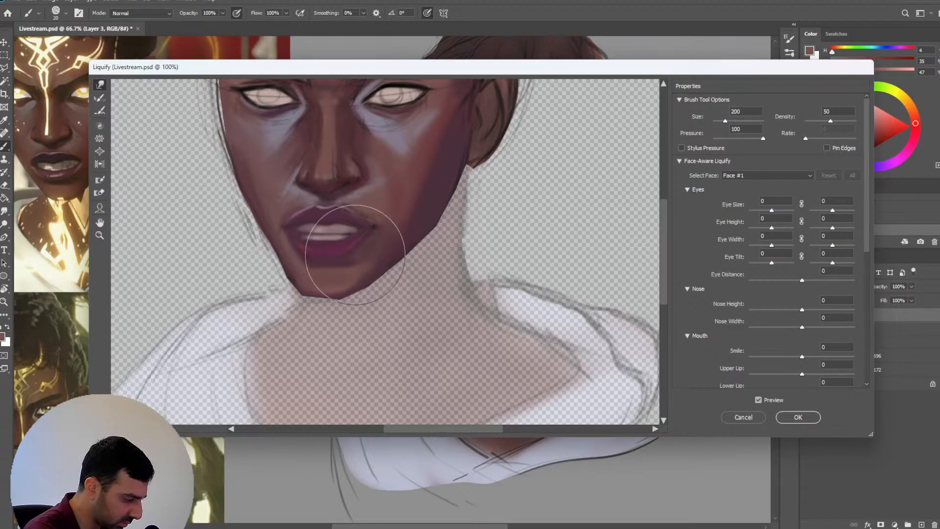
Refine the mouth's shape with Liquify warp brush sizes of 100 and 150, and apply the filter to Layer 3
key("bracketleft")
key("bracketleft")
key("bracketleft")
key("bracketleft")
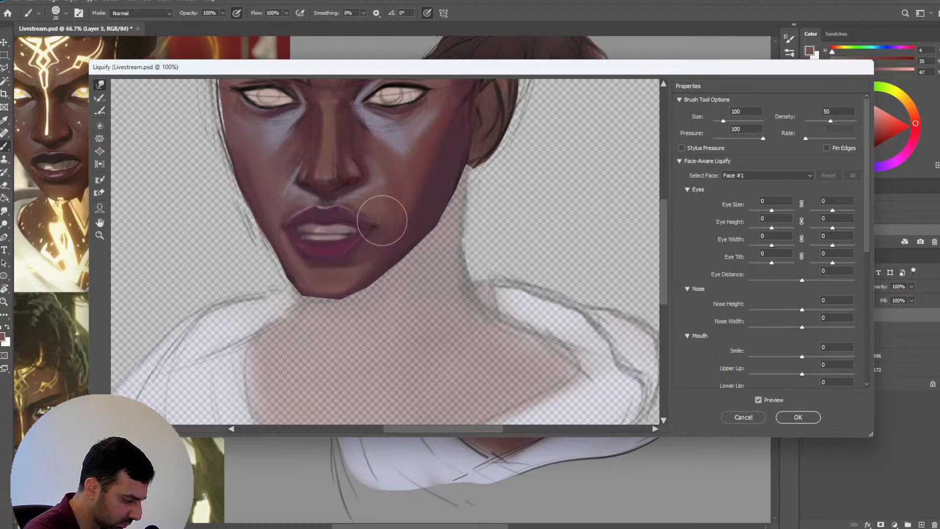
key("bracketright")
key("bracketright")
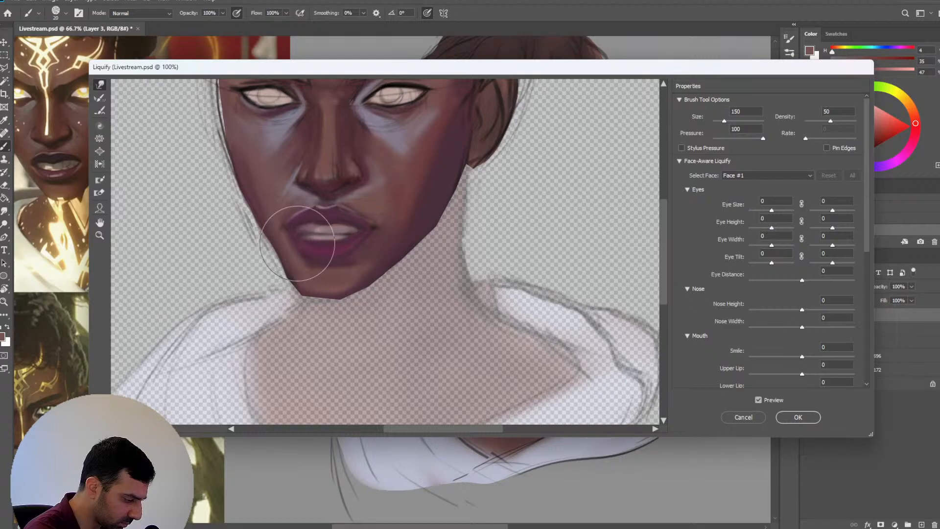
left_click(795, 416)
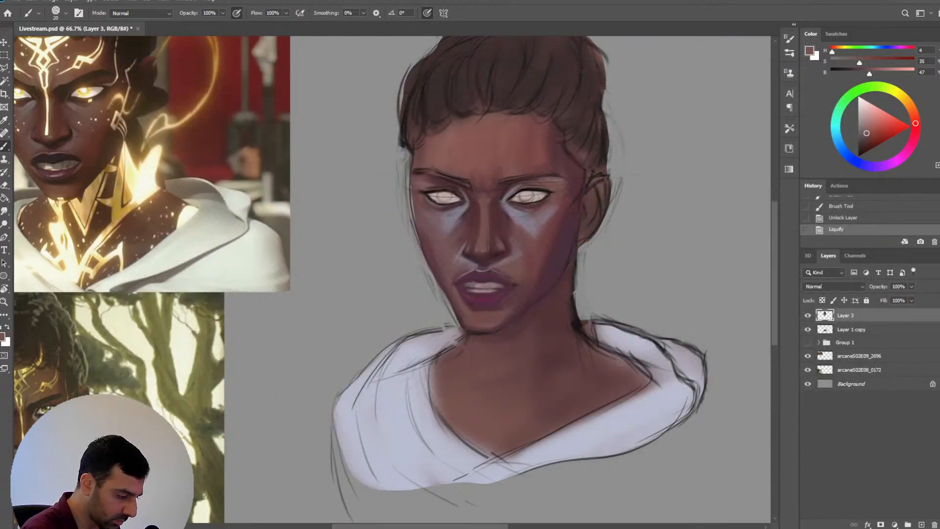
Paint the left jaw edge down to the chin with a sampled dark reddish brown (hue 345, saturation 41, brightness 35), starting at 15 px
key("b")
left_click(459, 301, "alt")
left_click(459, 303, "alt")
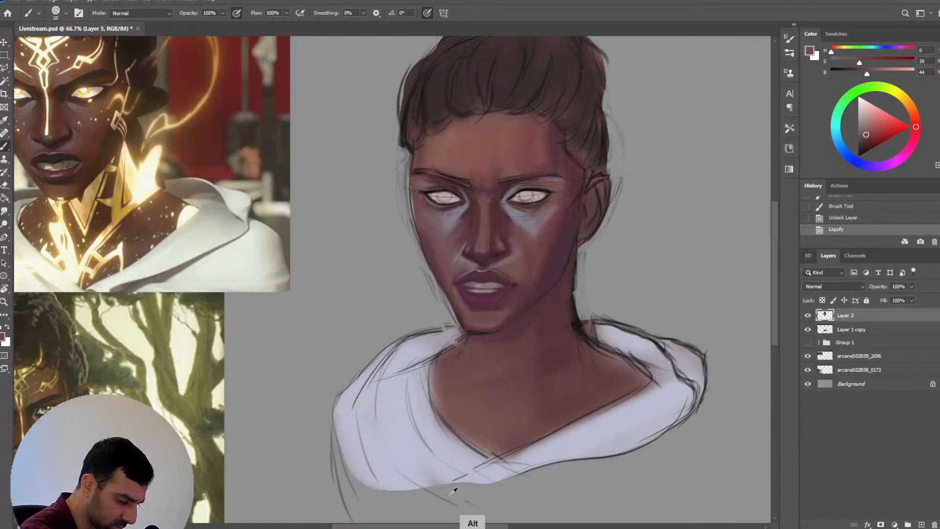
left_click(439, 266, "alt")
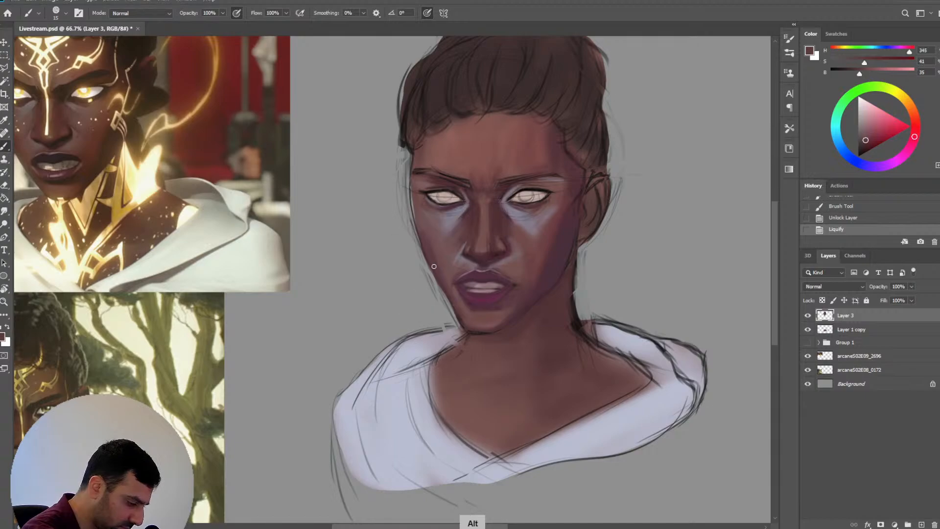
left_click_drag(433, 266, 451, 304)
key("bracketleft")
key("bracketleft")
key("bracketleft")
left_click_drag(451, 306, 461, 323)
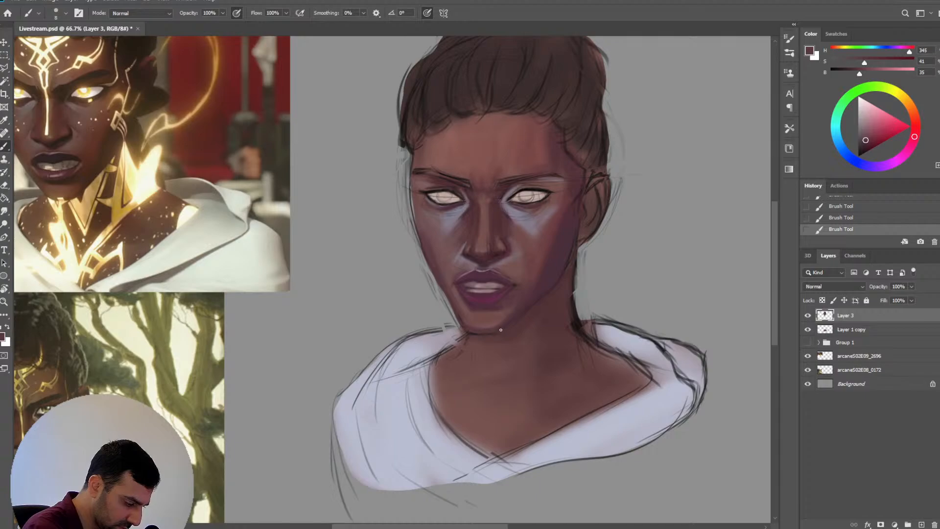
Touch up the lower face with a sampled dark plum (337, 45, 27) and the chin's reddish brown (1, 36, 45), using a small brush
key("bracketright")
left_click(542, 293, "alt")
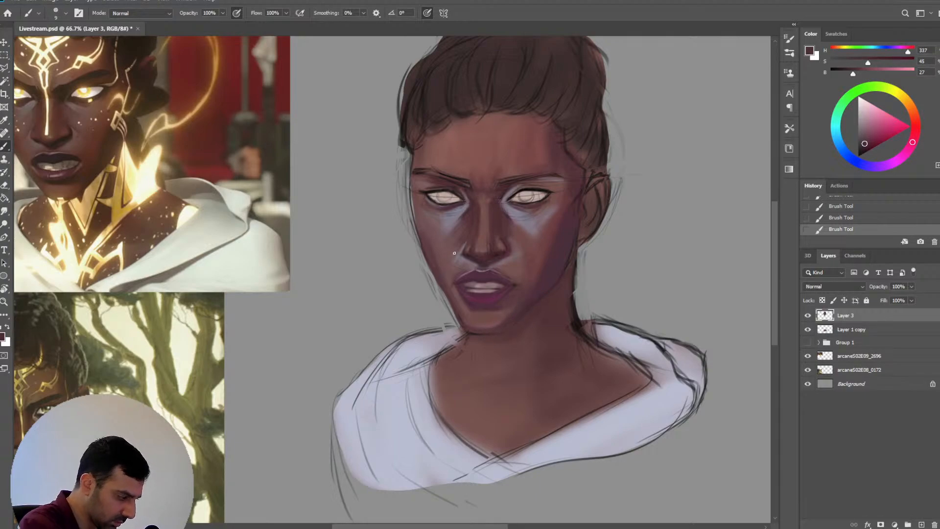
left_click(470, 314, "alt")
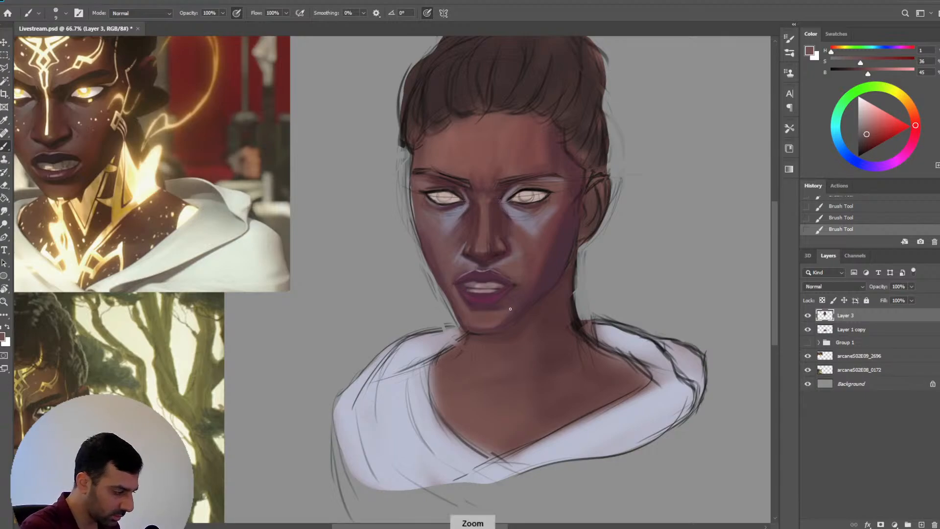
key("ctrl+minus")
key("ctrl+plus")
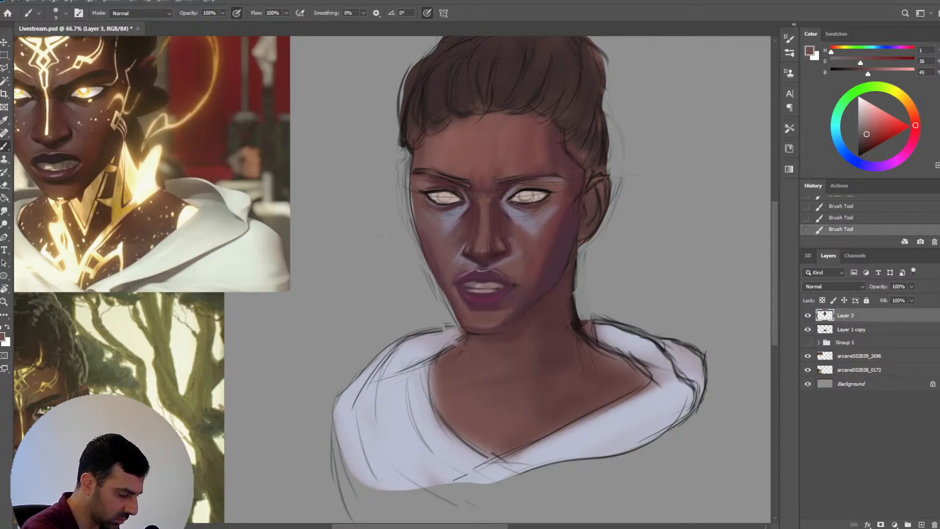
Define the right corner of the mouth with a dark purple sampled from the lips (saturation 58, brightness 31)
left_click(486, 295, "alt")
key("[")
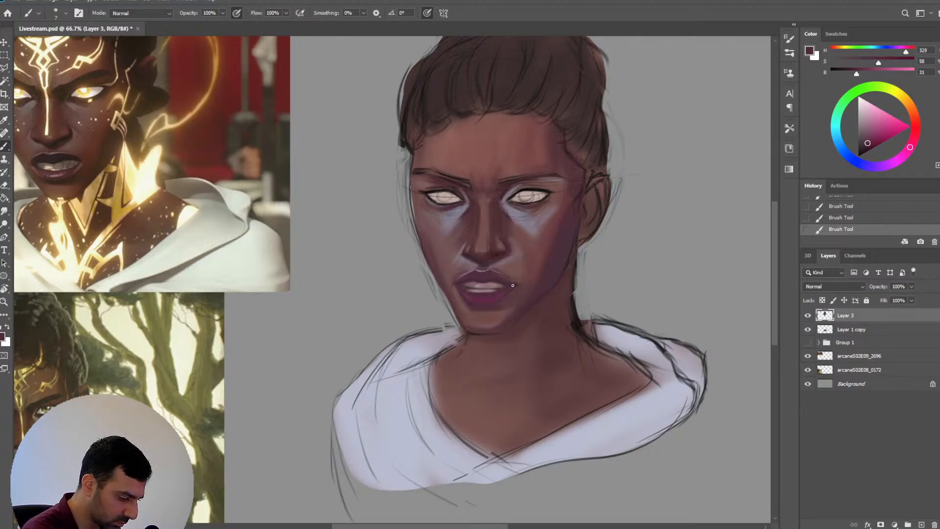
key("bracketright")
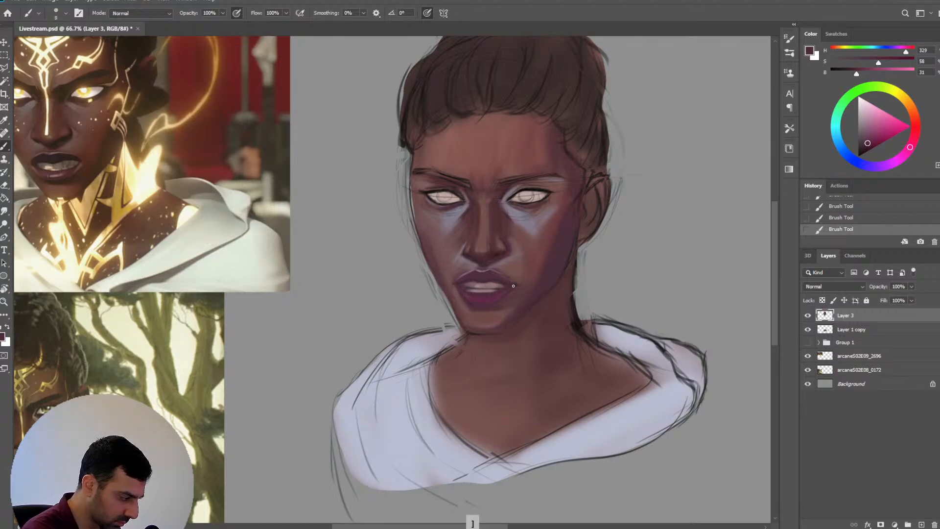
Shade the upper lip with a sampled dark purple (hue 328, saturation 57, brightness 26), varying the brush size up to 25 px
left_click(476, 276, "alt")
key("bracketleft")
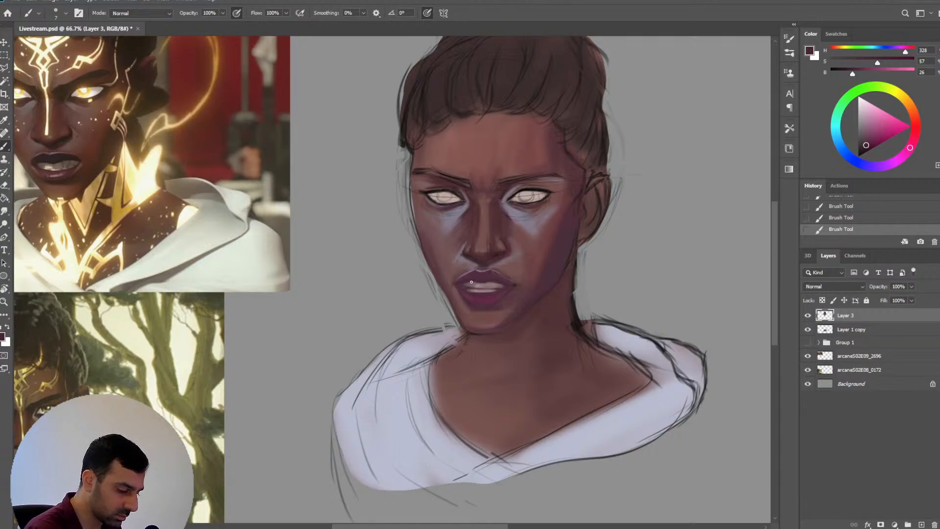
key("bracketright")
key("bracketright")
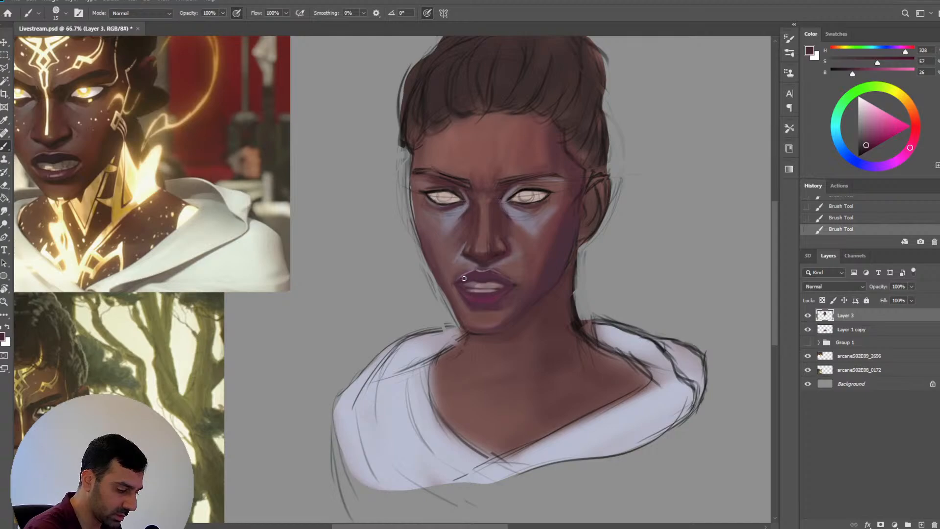
key("bracketleft")
key("bracketleft")
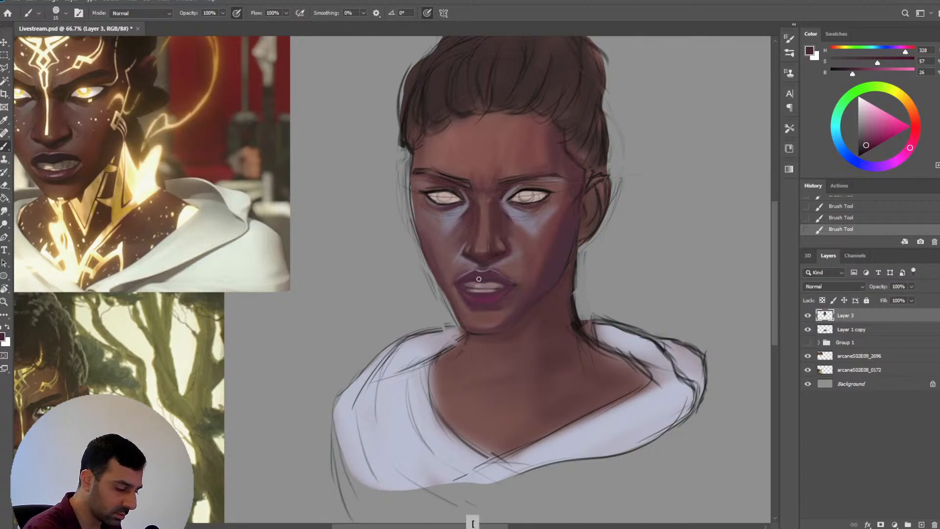
key("bracketright")
key("bracketright")
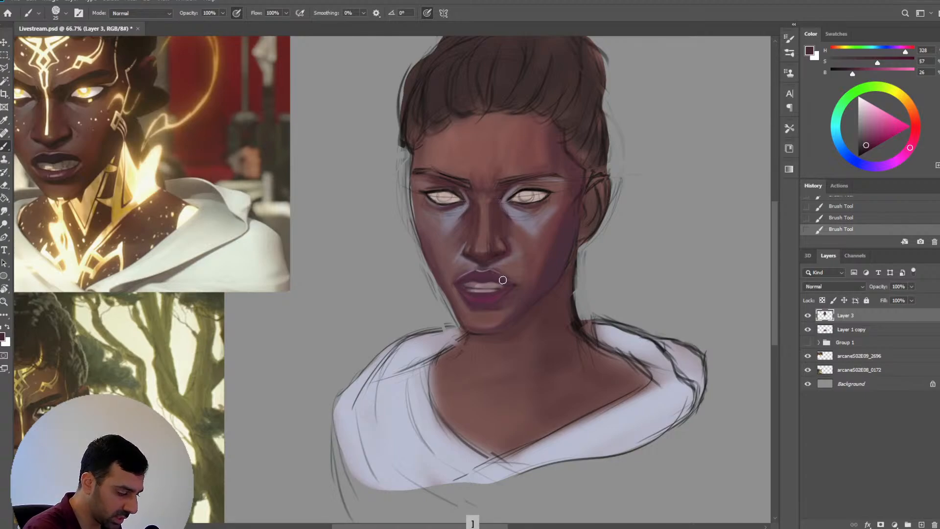
key("bracketleft")
key("bracketleft")
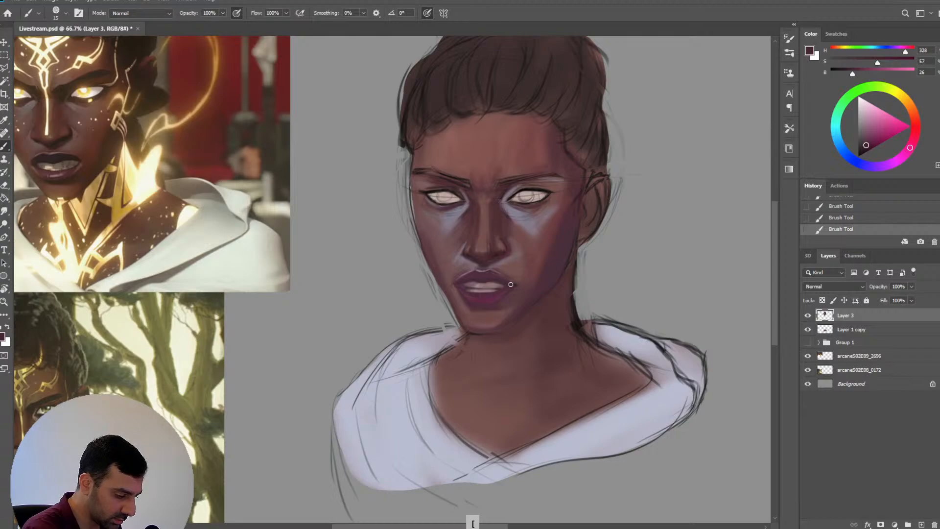
key("bracketright")
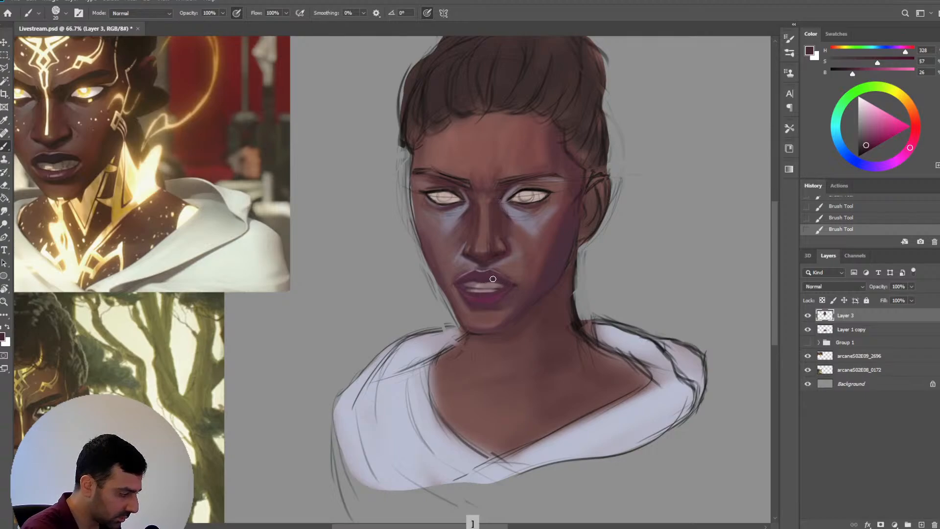
key("bracketright")
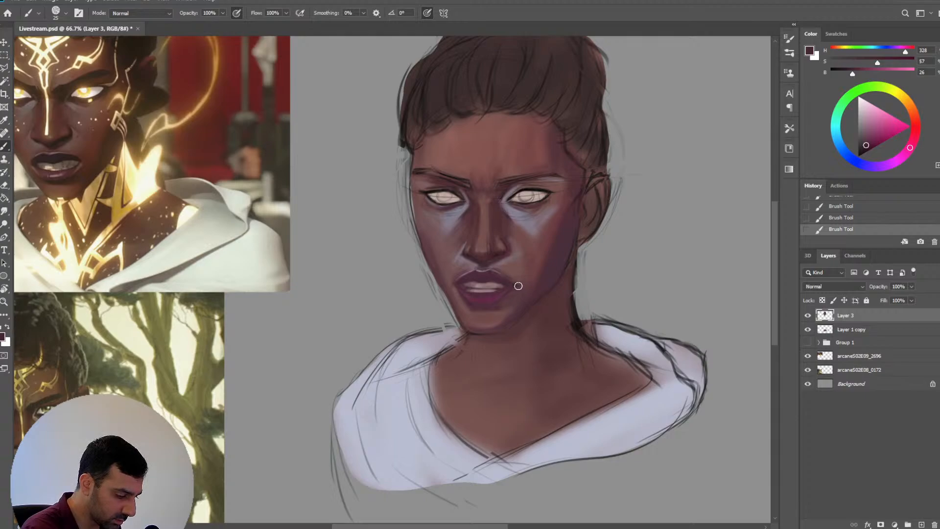
Refine the edges of the teeth with a 10 px brush, using the dark lip purple and a sampled greyish pink (346, 21, 55)
key("bracketleft")
key("bracketleft")
key("bracketleft")
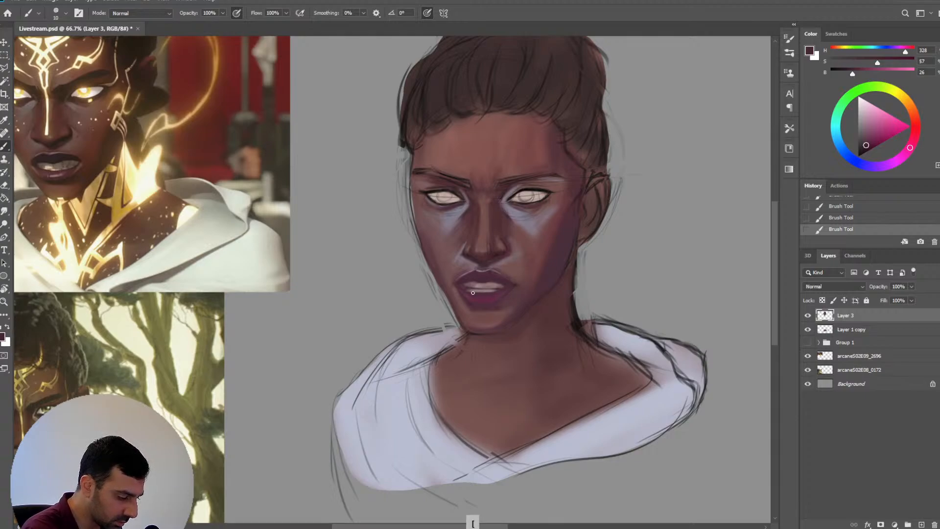
key("bracketright")
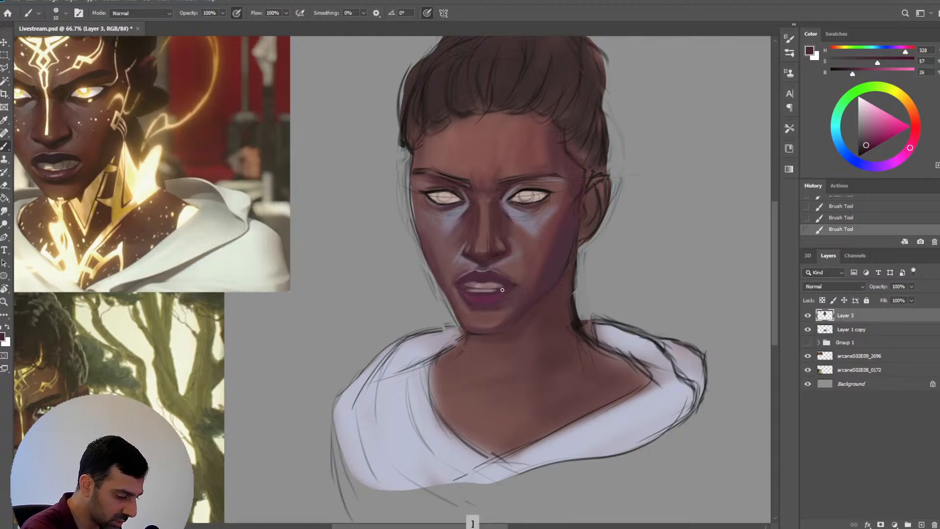
left_click(501, 286, "alt")
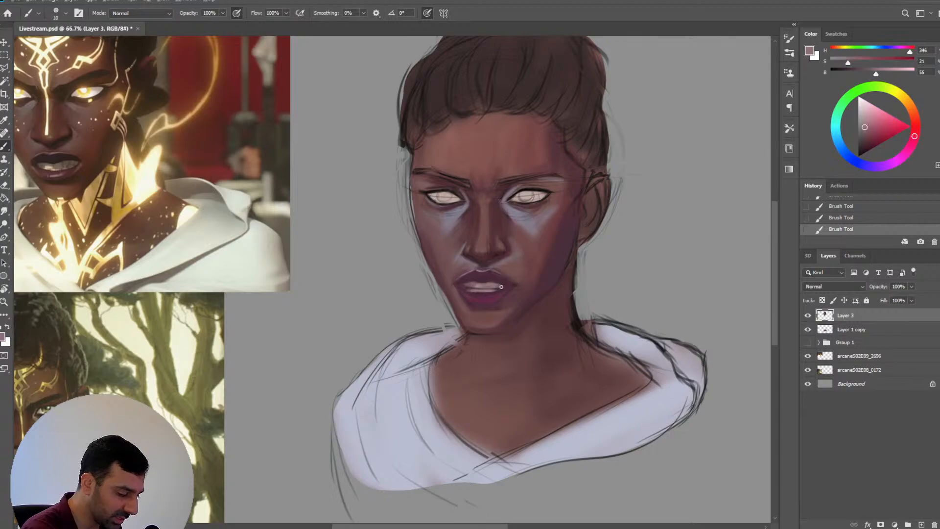
key("bracketleft")
Blend the skin at the left corner of the mouth with sampled reddish browns (0, 30, 45 and 355, 31, 45), using a 10 px brush
left_click(458, 288, "alt")
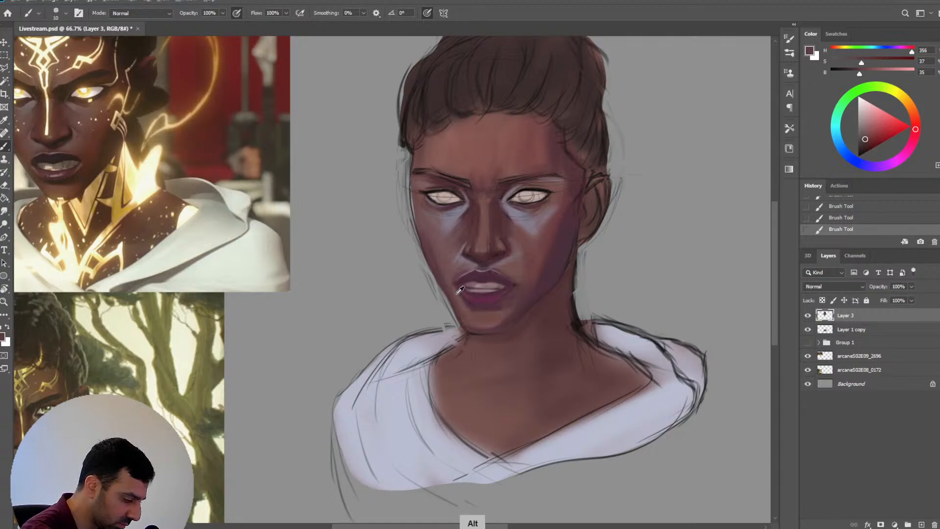
left_click(459, 286, "alt")
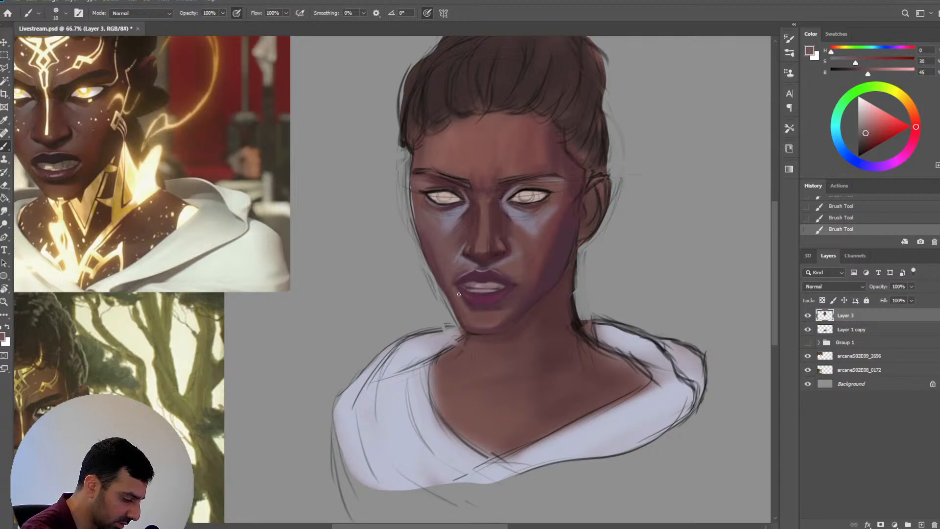
left_click(458, 294, "alt")
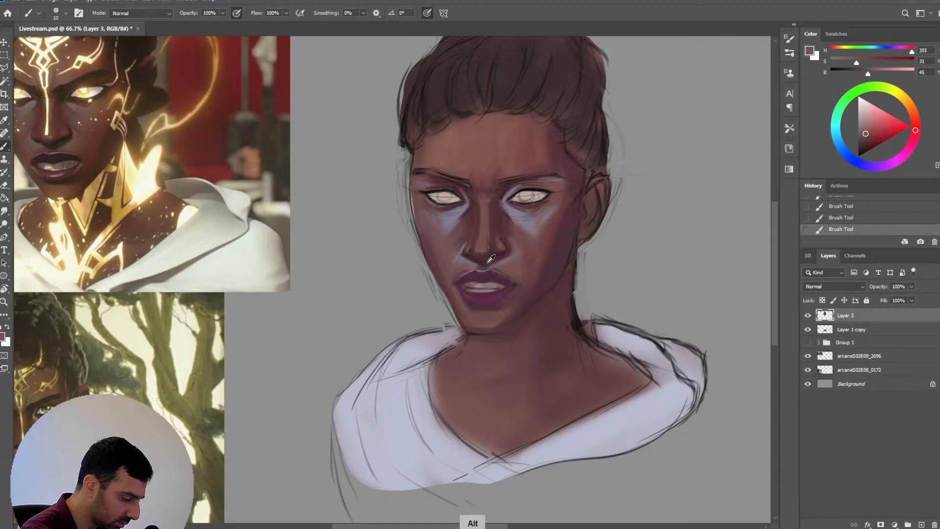
Add a fine highlight at the left mouth corner with the forehead colour desaturated to hue 6, saturation 20, brightness 56
left_click(493, 152, "alt")
key("bracketleft")
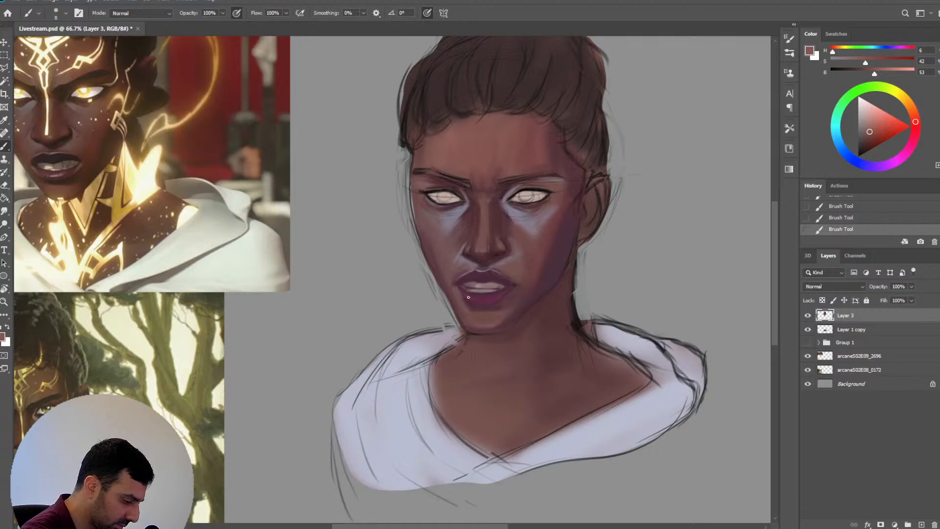
left_click_drag(870, 131, 864, 126)
key("bracketleft")
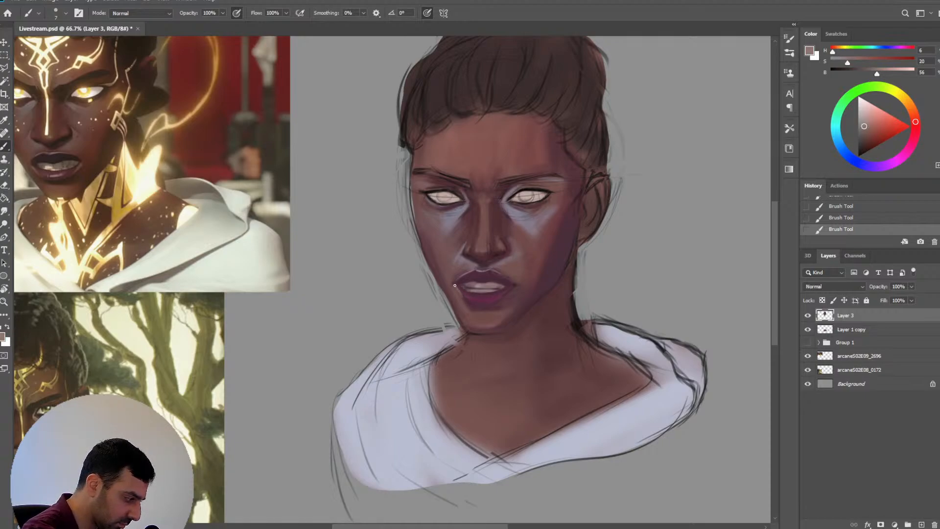
key("bracketright")
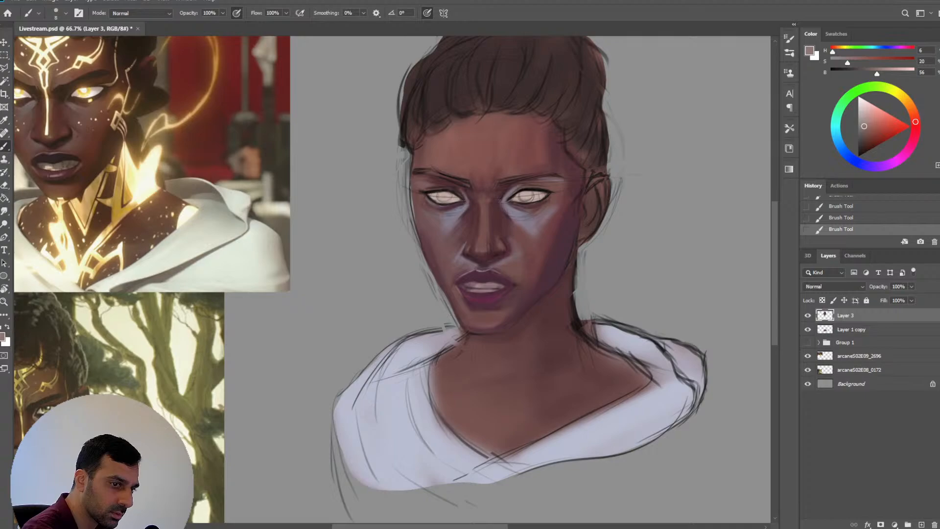
key("bracketright")
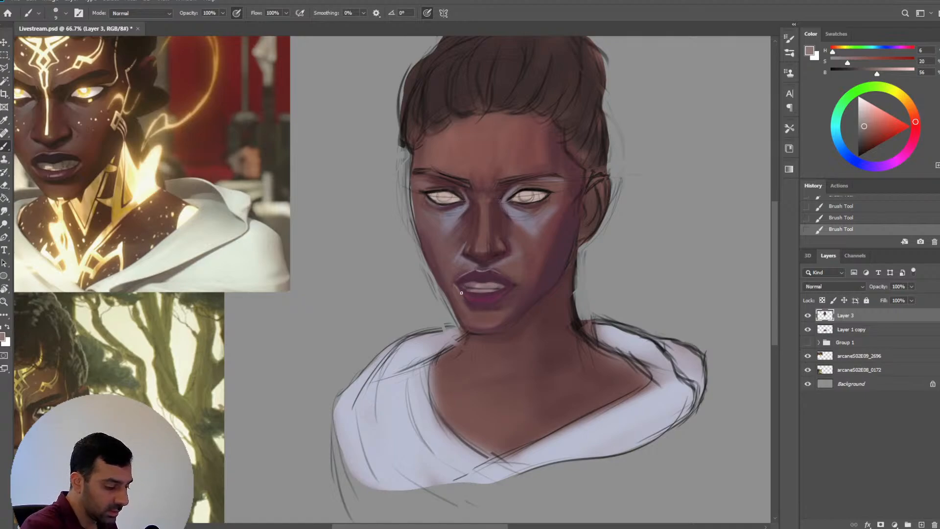
Shade the left side of the lower lip with sampled purples (329, 65, 39 and 329, 56, 31), using brush sizes up to 20 px
left_click(473, 295, "alt")
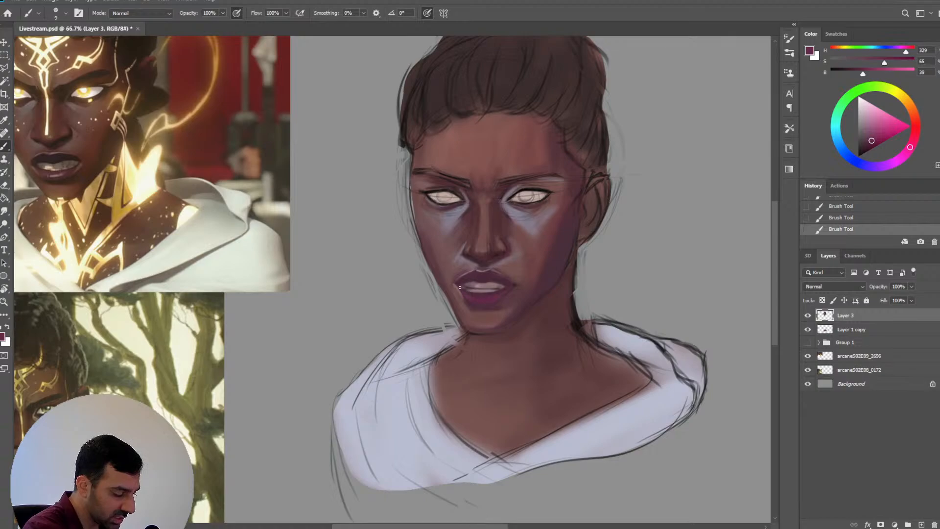
key("bracketright")
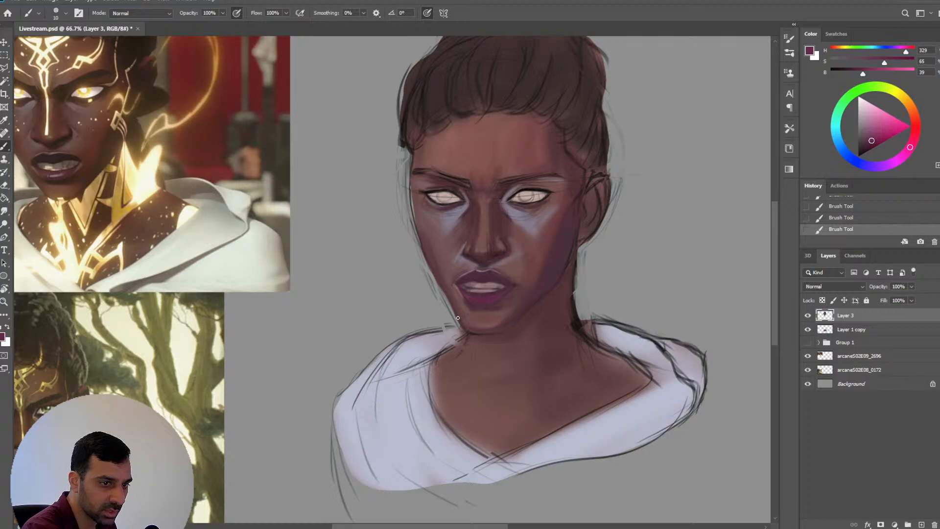
left_click(477, 292, "alt")
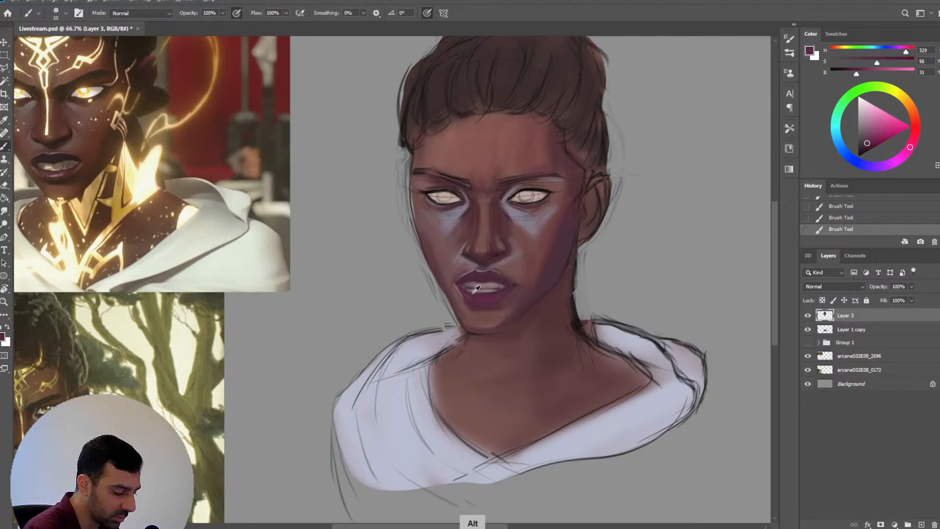
key("bracketleft")
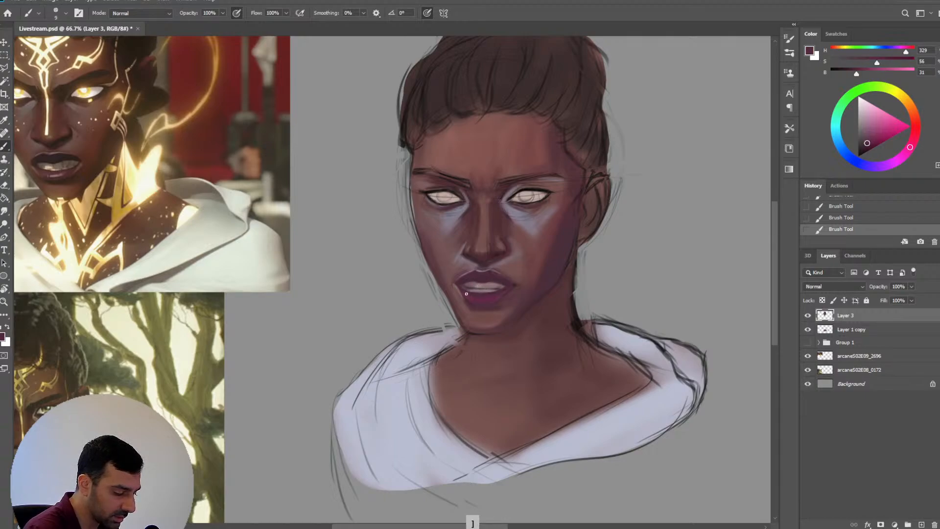
key("bracketright")
key("bracketright")
key("bracketright")
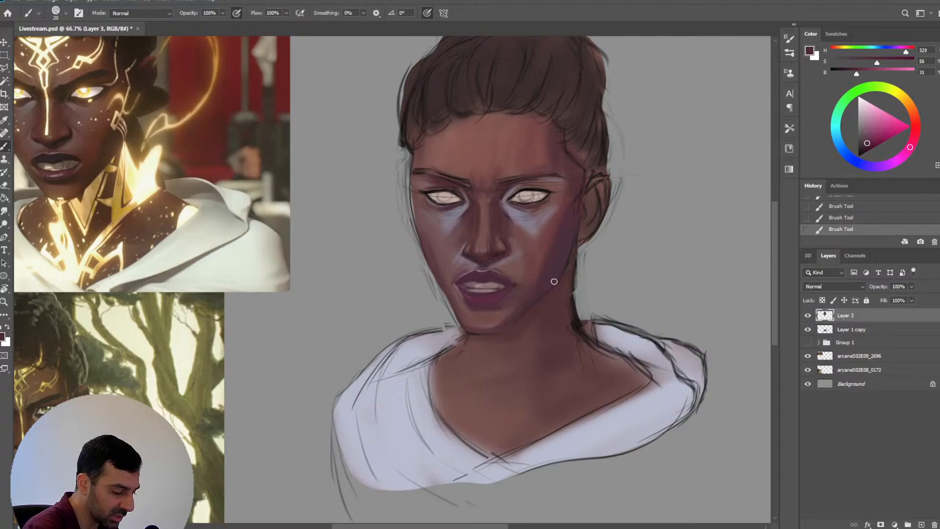
Shade the lower lip with sampled purples (327, 60, 36 and 328, 51, 29), using a brush of about 10 px
left_click(490, 294, "alt")
key("bracketleft")
key("bracketleft")
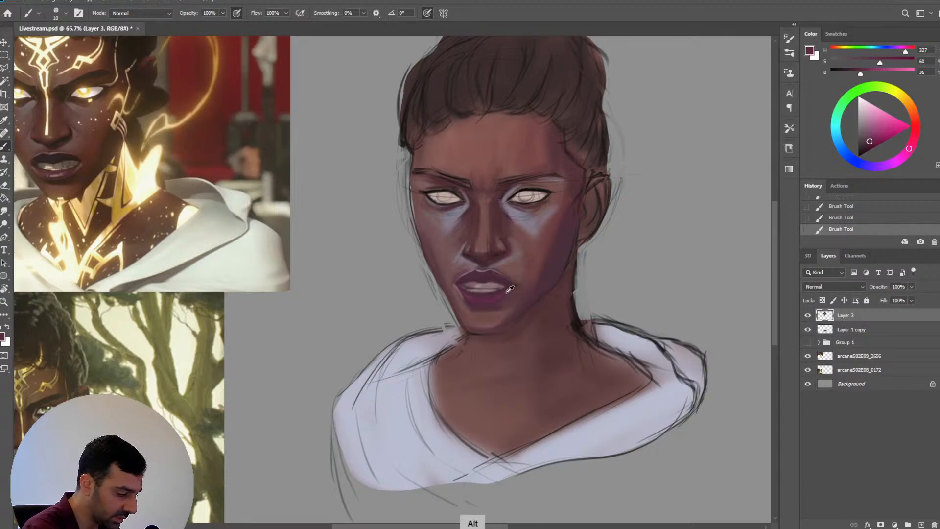
left_click(501, 277, "alt")
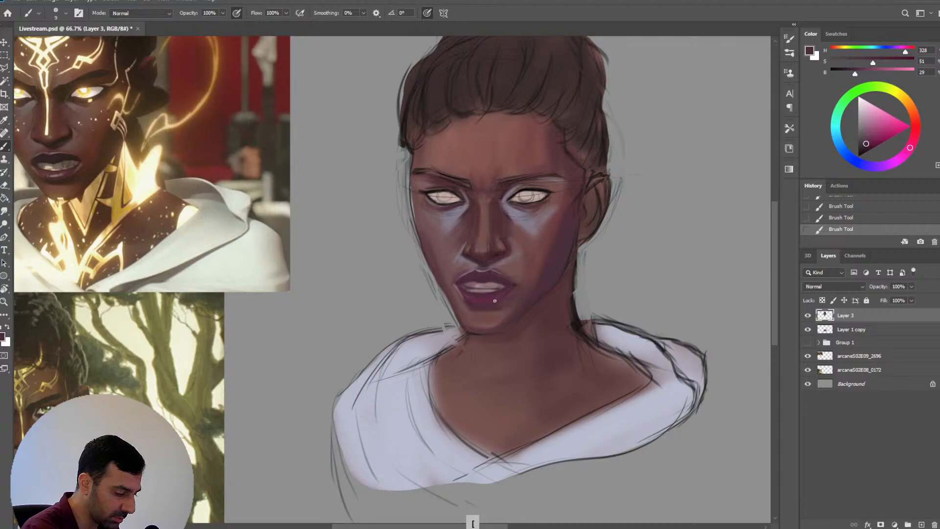
key("bracketright")
key("bracketright")
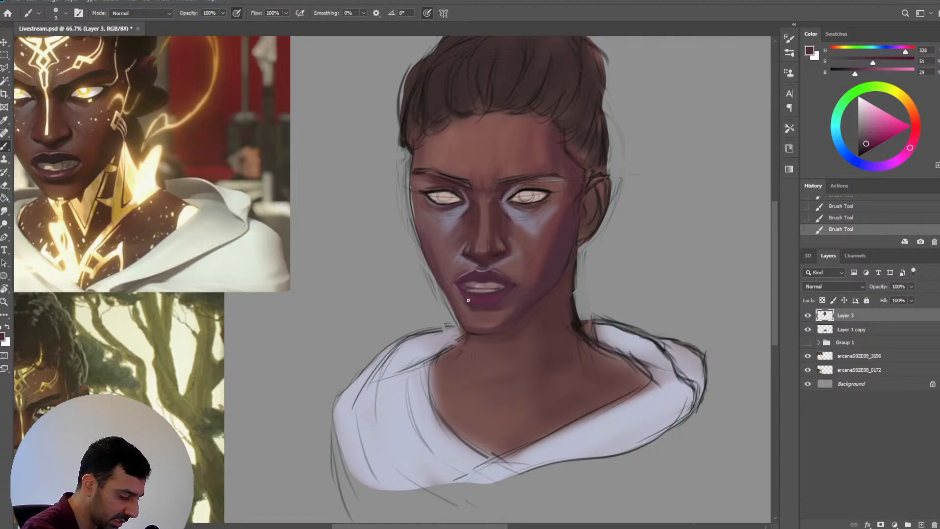
key("bracketright")
Blend the left side of the lower lip with sampled dark purples (329, 53, 29 and 329, 54, 32), using 15 to 20 px brushes
key("alt")
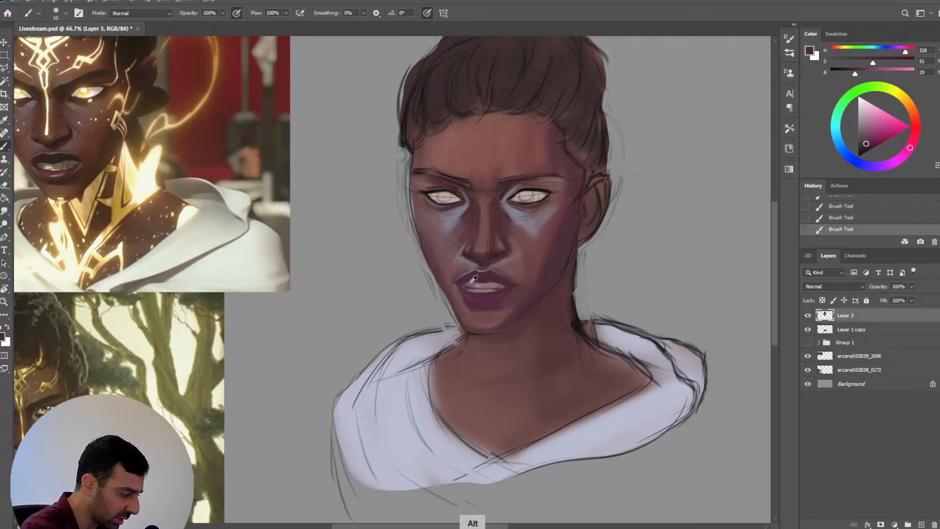
left_click(473, 295, "alt")
key("bracketleft")
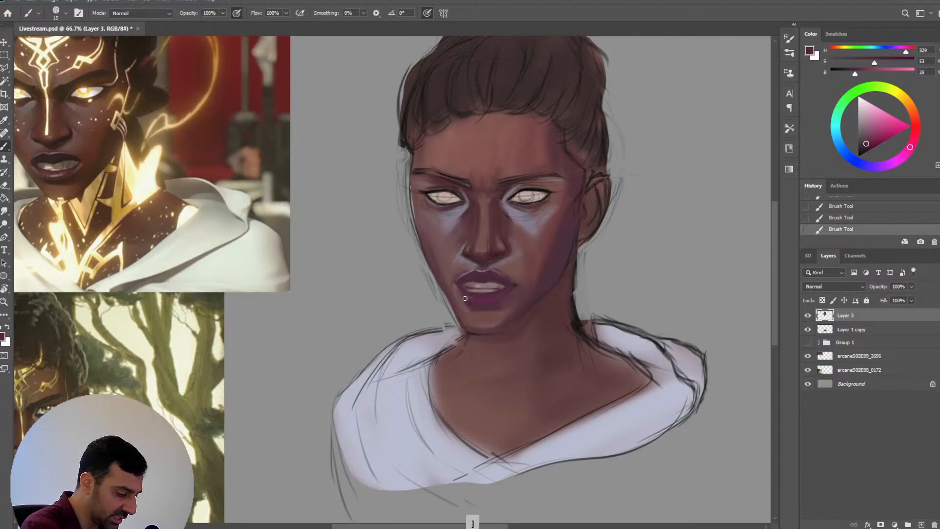
key("bracketright")
key("alt")
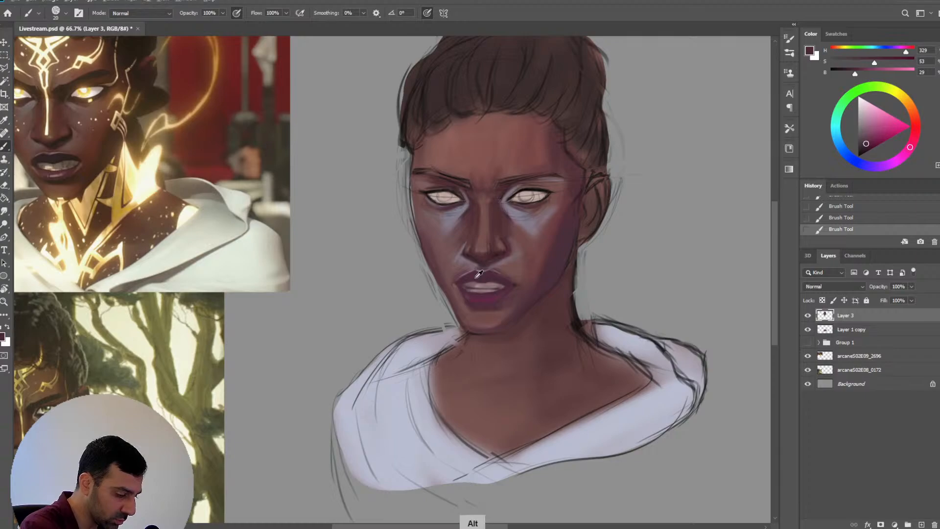
left_click(474, 294, "alt")
key("bracketleft")
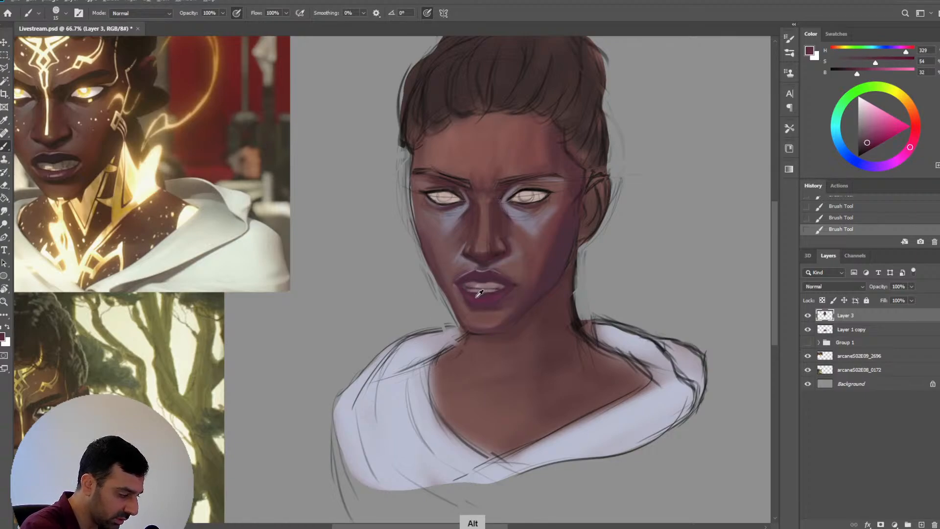
Refine the lower lip's right edge and mouth corner with sampled pinkish tones (330, 42, 49; 2, 32, 44; 348, 21, 48) and a small brush
left_click(492, 293, "alt")
left_click(517, 301, "alt")
key("bracketleft")
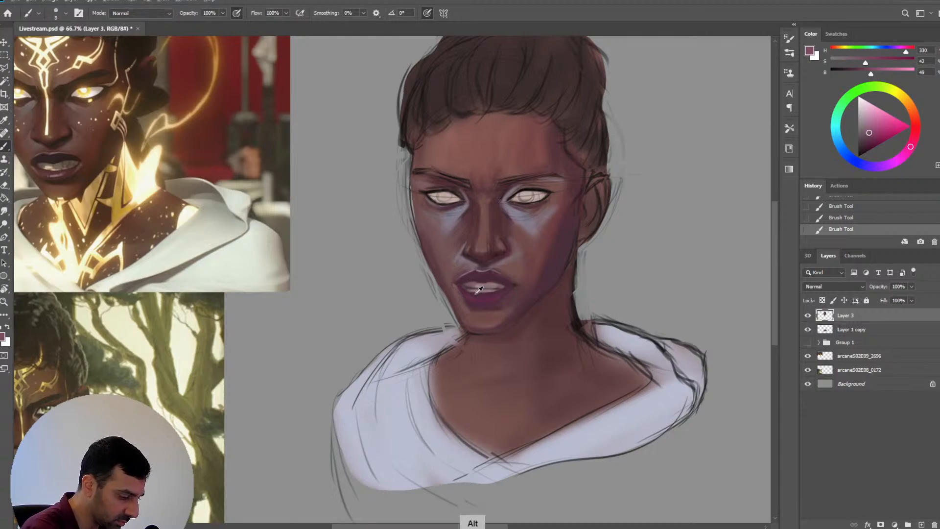
left_click(528, 286, "alt")
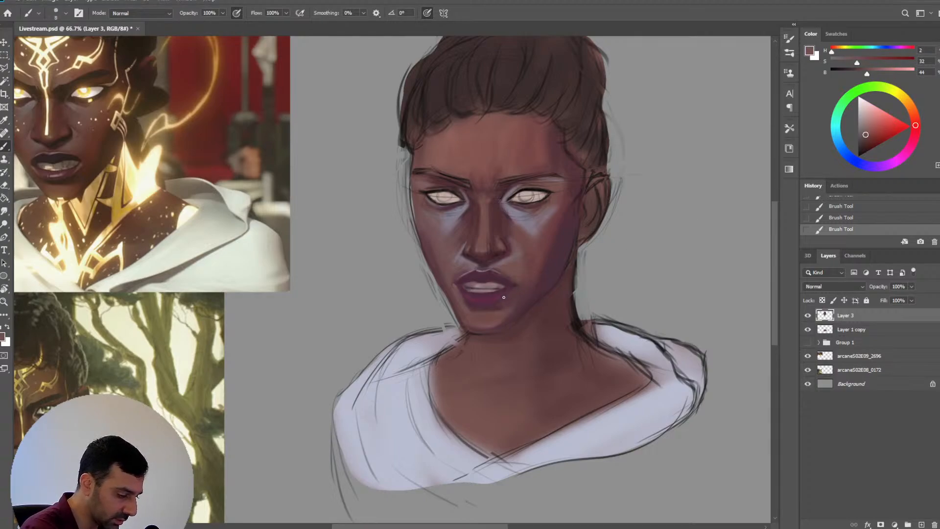
left_click(535, 250, "alt")
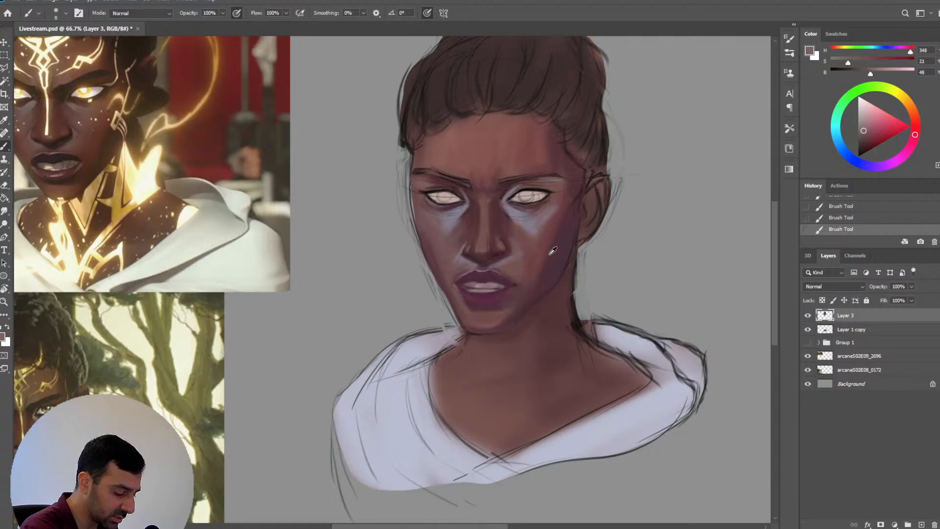
key("bracketleft")
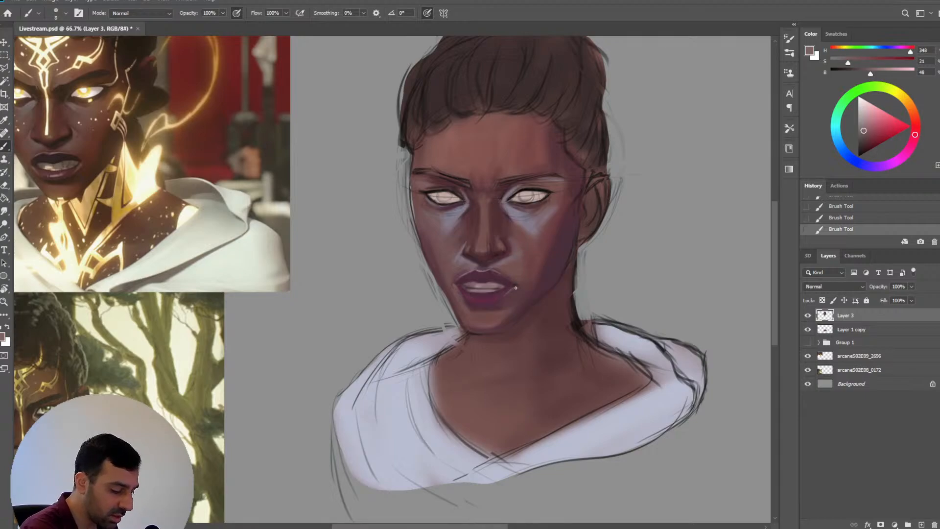
Touch up the skin at the right mouth corner with warm reddish tones (6, 42, 53 and 6, 37, 61), using a brush up to 10 px
key("bracketright")
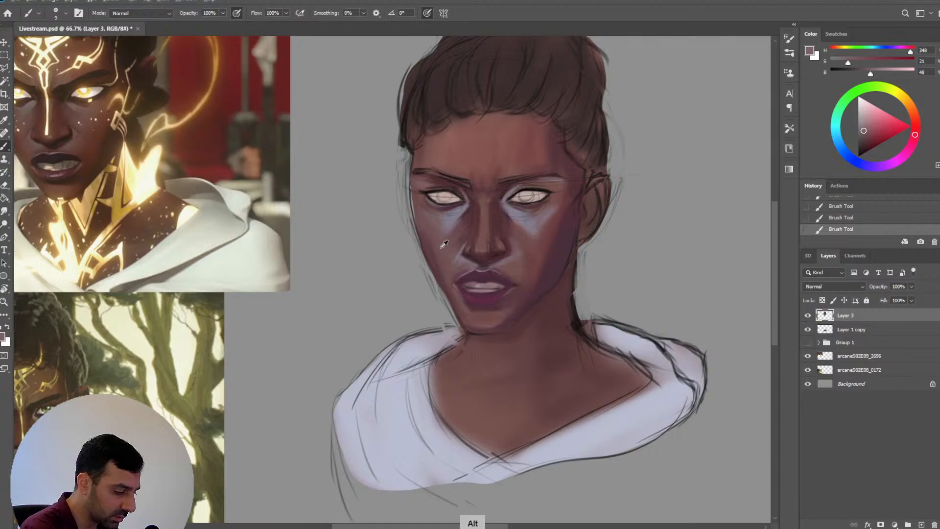
left_click(602, 175, "alt")
left_click(515, 287, "alt")
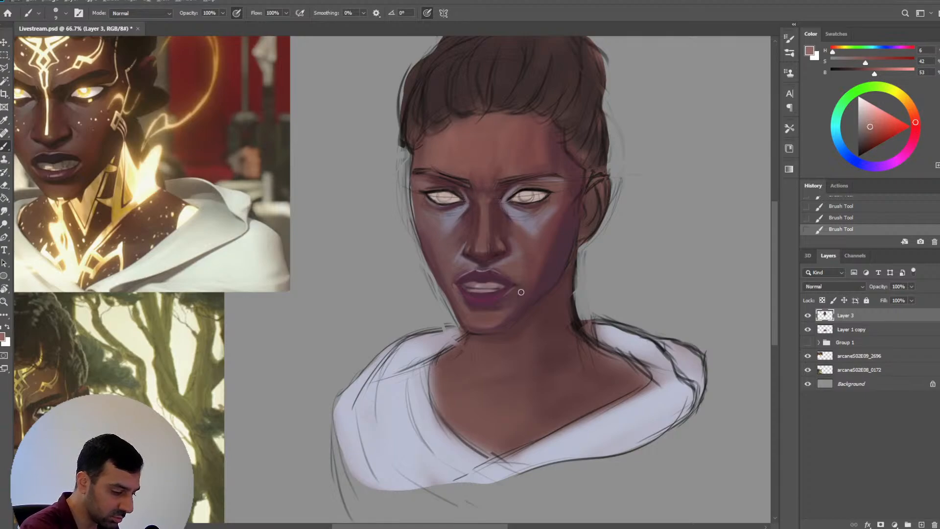
key("bracketright")
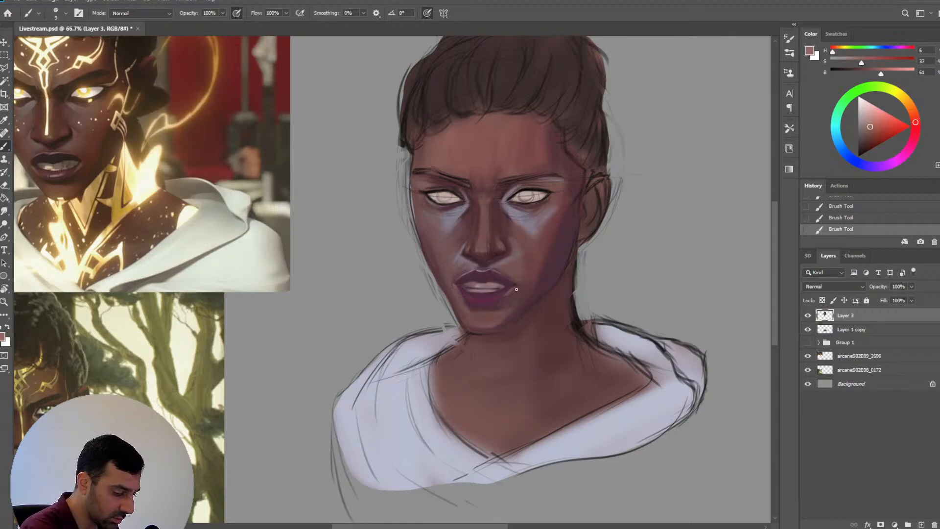
key("bracketright")
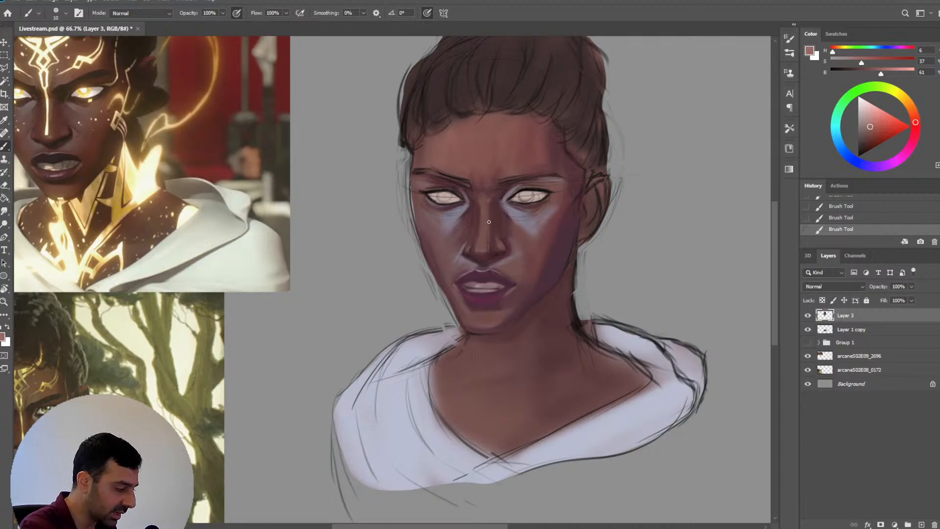
Lighten the skin along the right edge of the upper lip with a sampled greyish pink (337, 18, 49) and a fine brush
key("bracketleft")
left_click(514, 253, "alt")
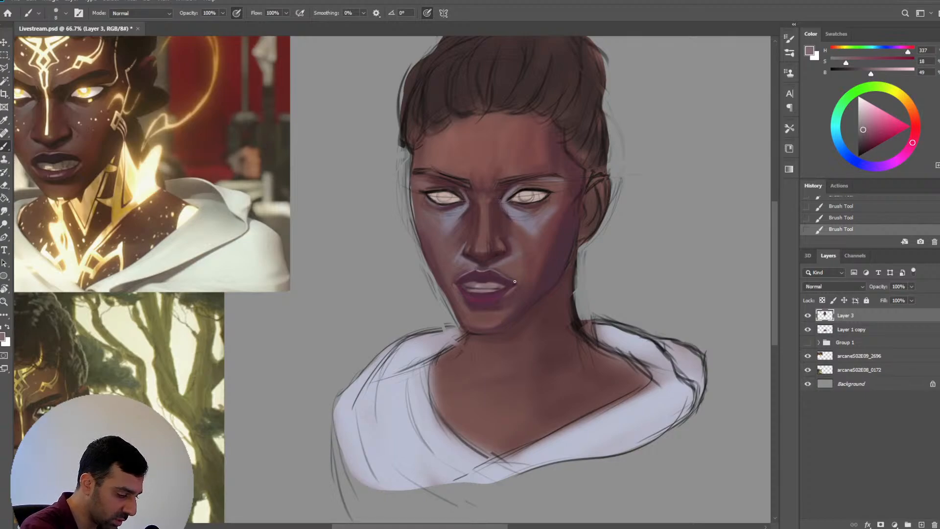
key("bracketright")
Darken the upper lip with sampled purples (328, 54, 29 and 330, 53, 21), using brush sizes up to 25 px
left_click(499, 274, "alt")
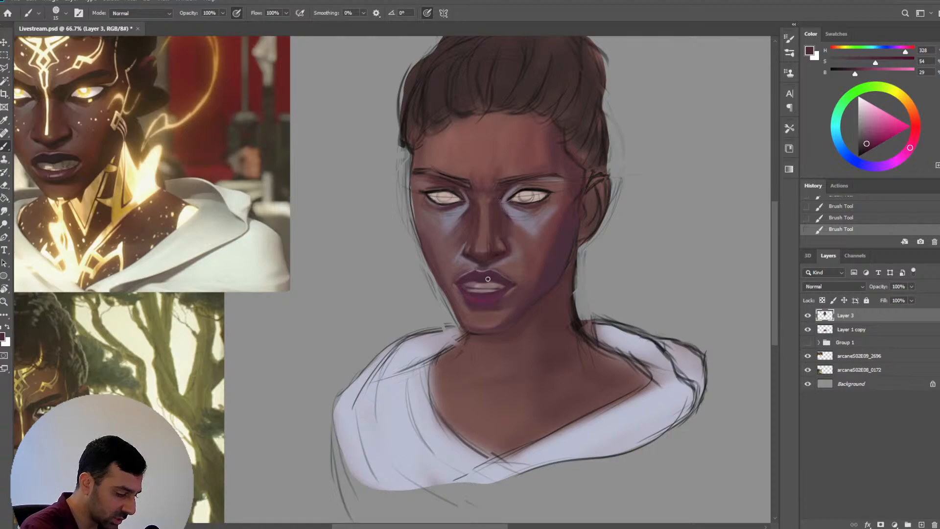
key("bracketleft")
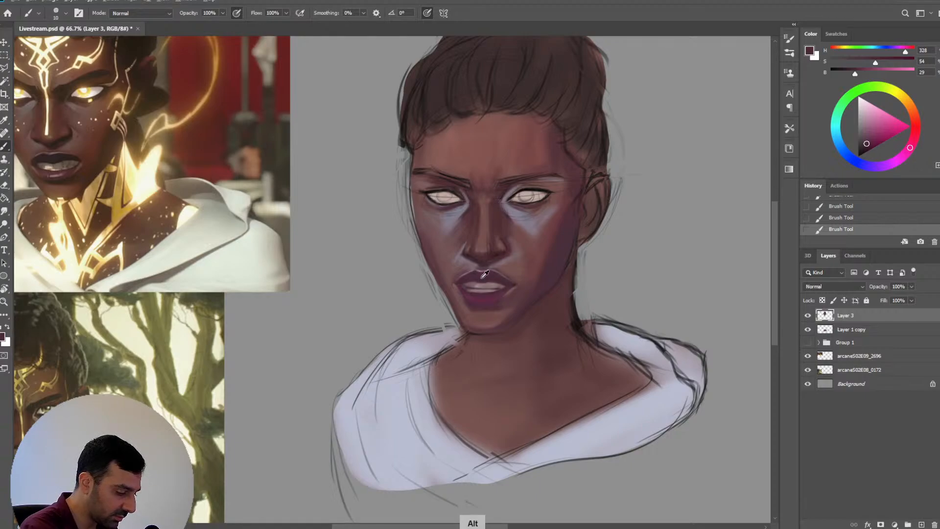
left_click(500, 268, "alt")
key("bracketleft")
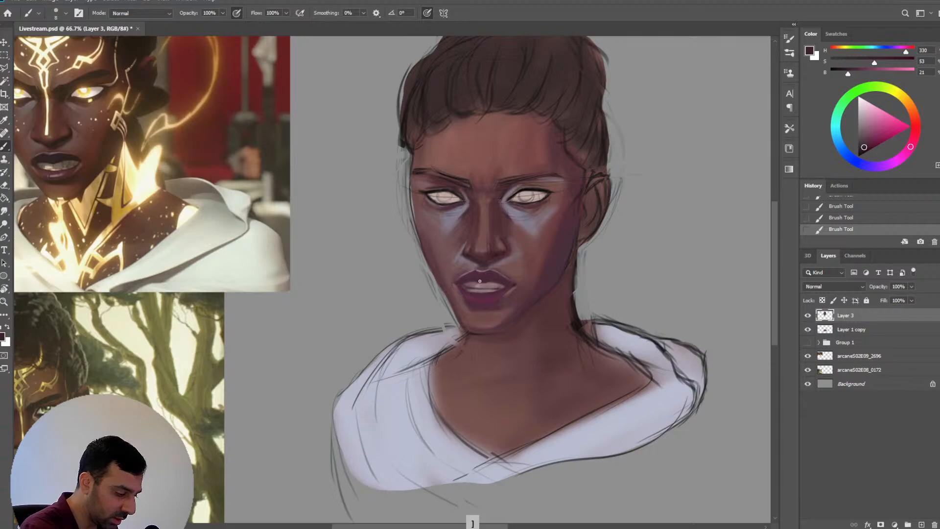
key("bracketright")
key("bracketright")
key("bracketright")
key("bracketright")
key("bracketleft")
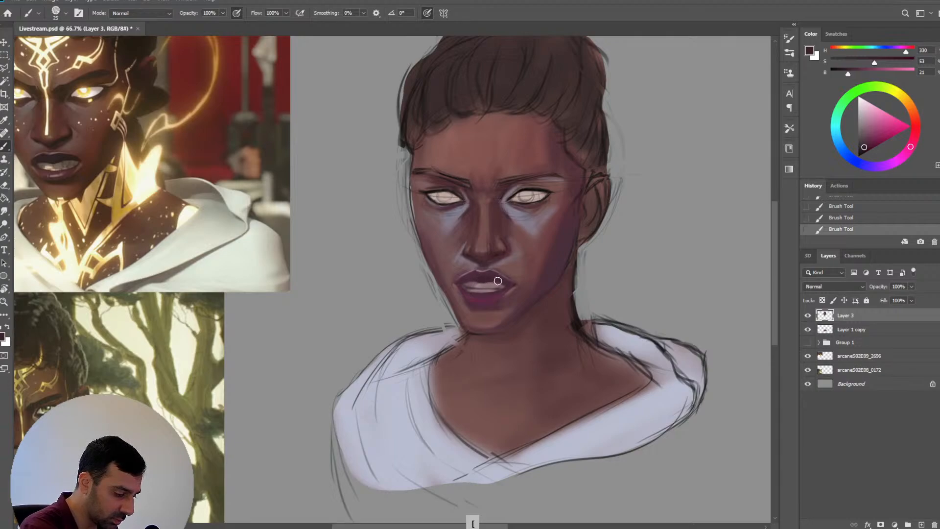
key("bracketleft")
key("bracketleft")
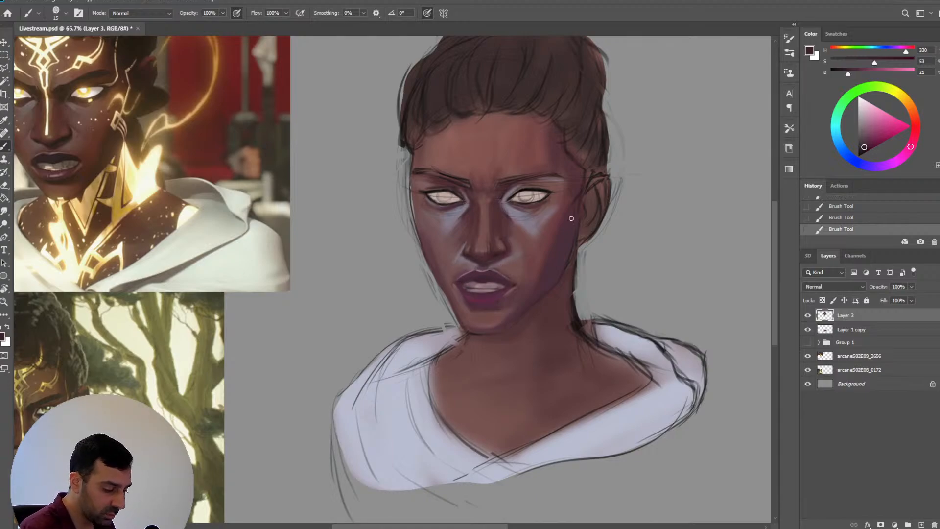
key("bracketright")
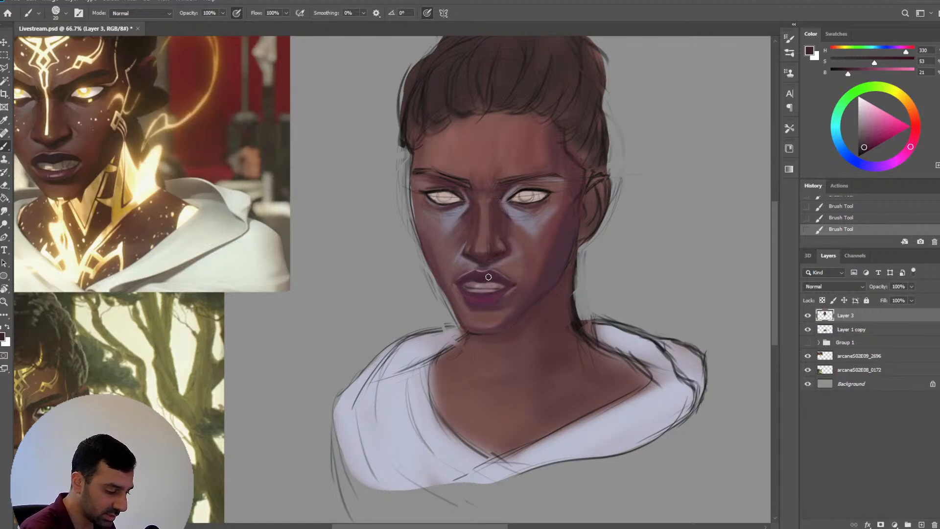
Blend the skin above the right side of the upper lip with a sampled reddish brown (4, 35, 47), using 20 to 25 px brushes
key("alt")
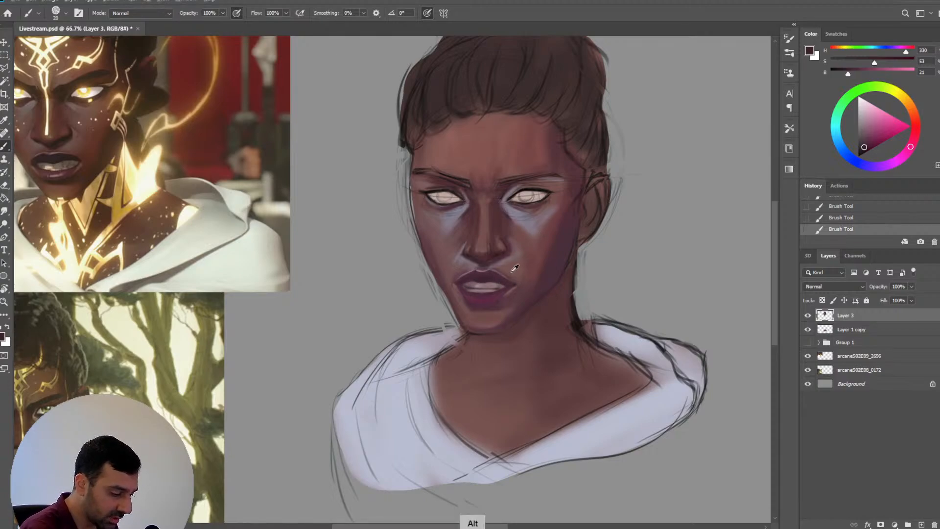
left_click(512, 271, "alt")
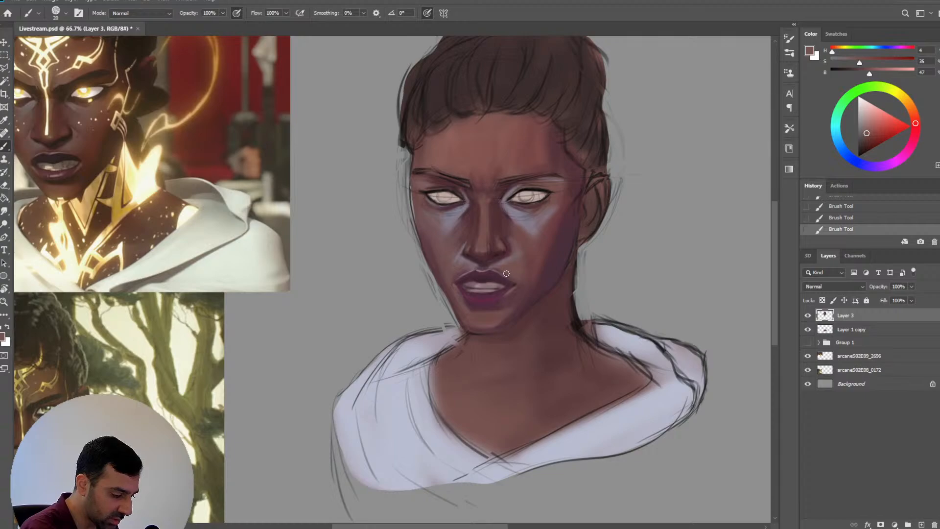
key("]")
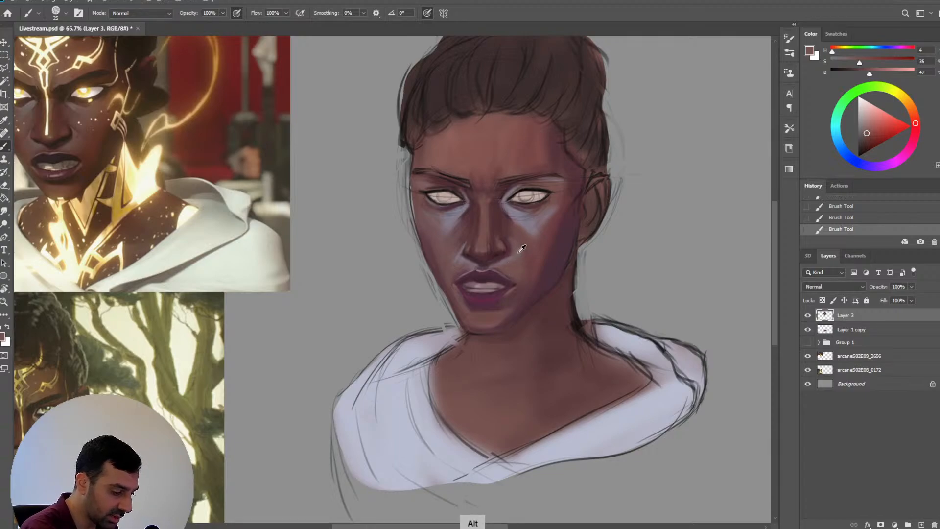
Soften the right cheek fold between nose and mouth with a sampled greyish pink (347, 22, 48), enlarging the brush up to 90 px
left_click(518, 252, "alt")
key("]")
key("]")
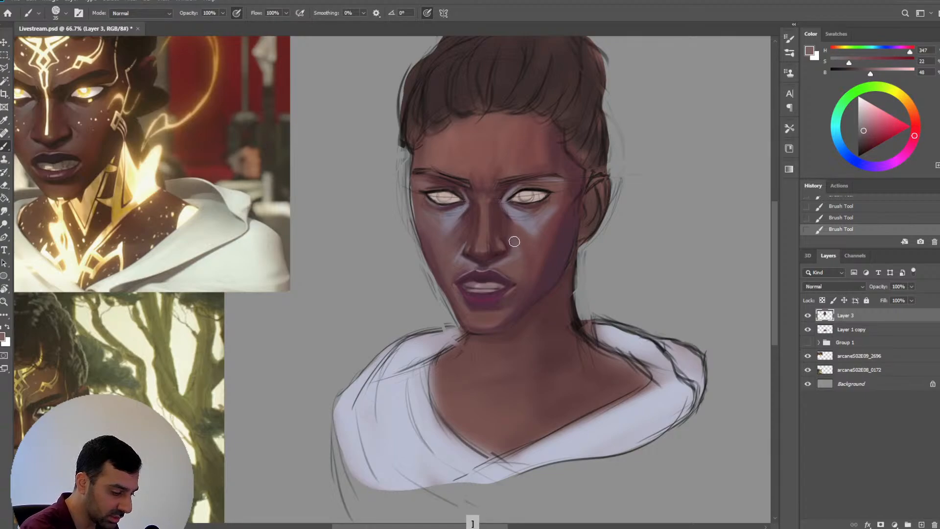
key("]")
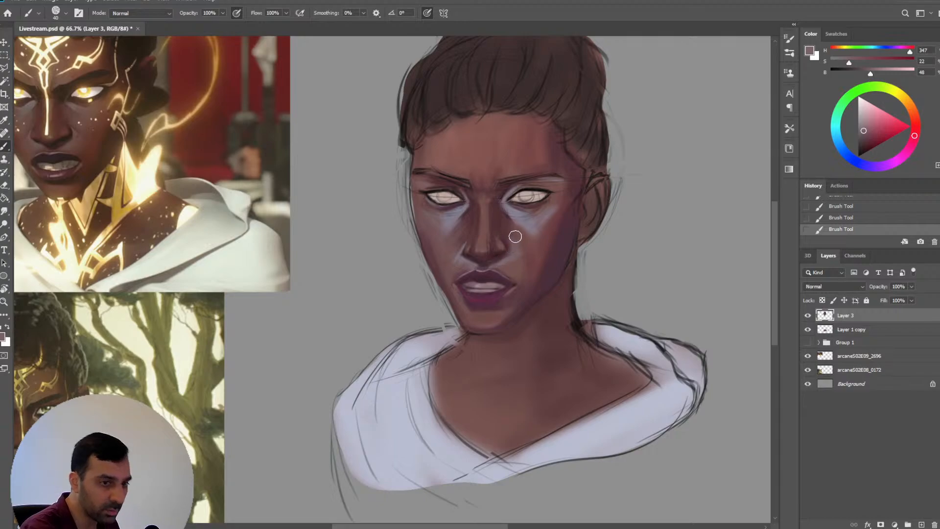
key("]")
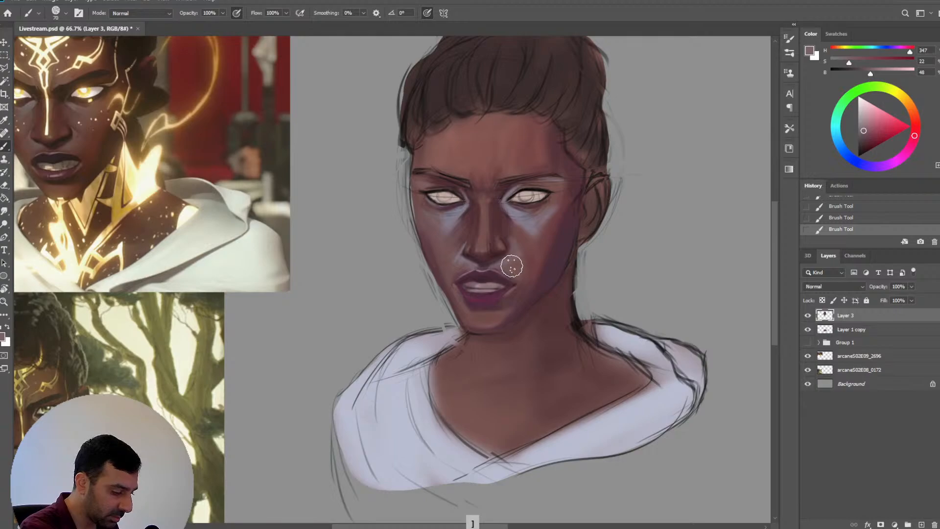
key("]")
key("]")
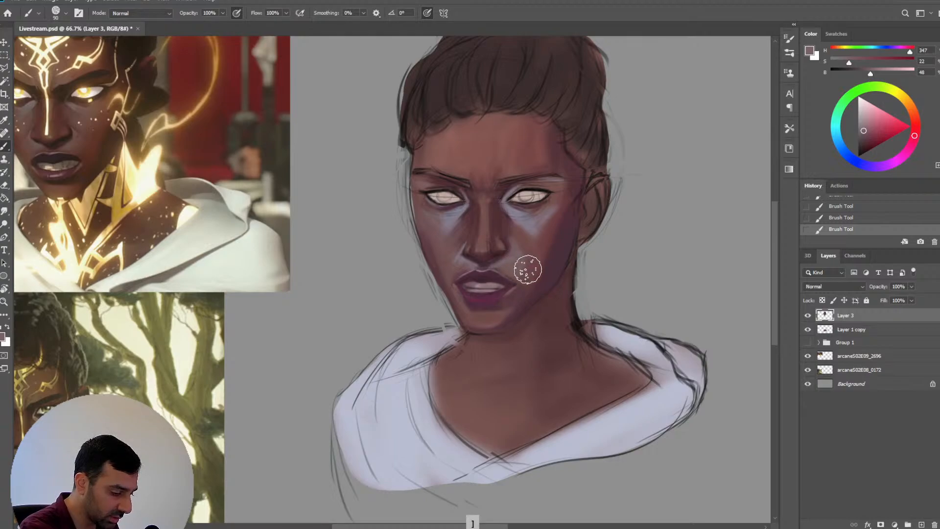
key("]")
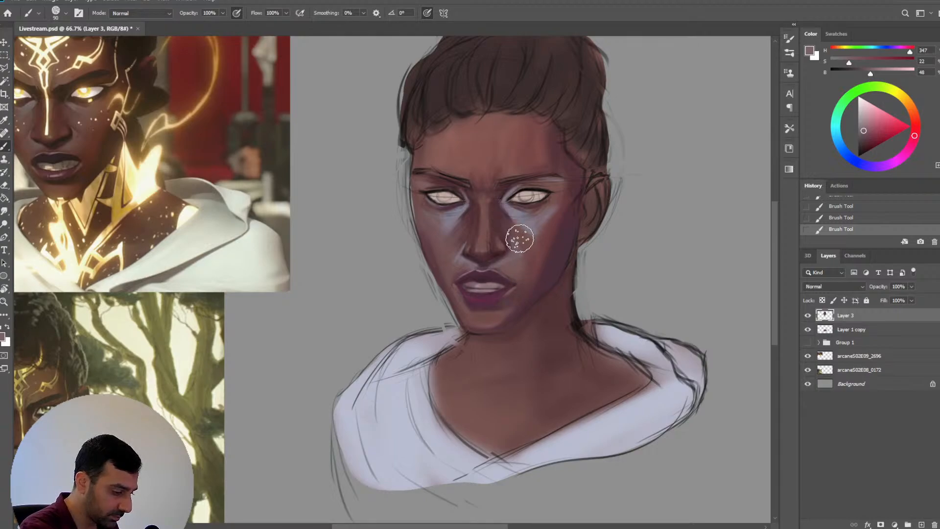
Blend the cheek beside the nose, below the right eye, with a sampled reddish brown (1, 35, 45) and a brush down to 60 px
key("bracketleft")
key("bracketleft")
left_click(511, 212, "alt")
left_click(520, 239, "alt")
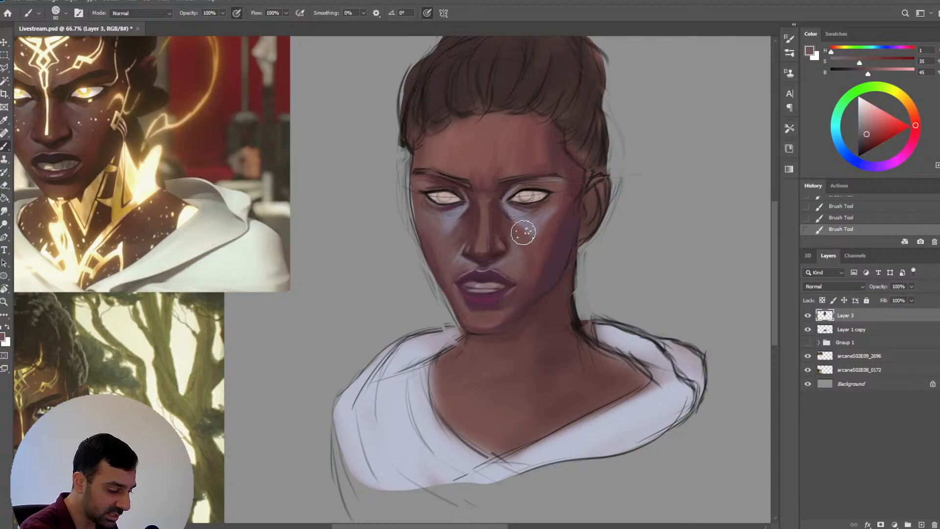
key("bracketleft")
key("bracketleft")
left_click_drag(506, 212, 516, 228)
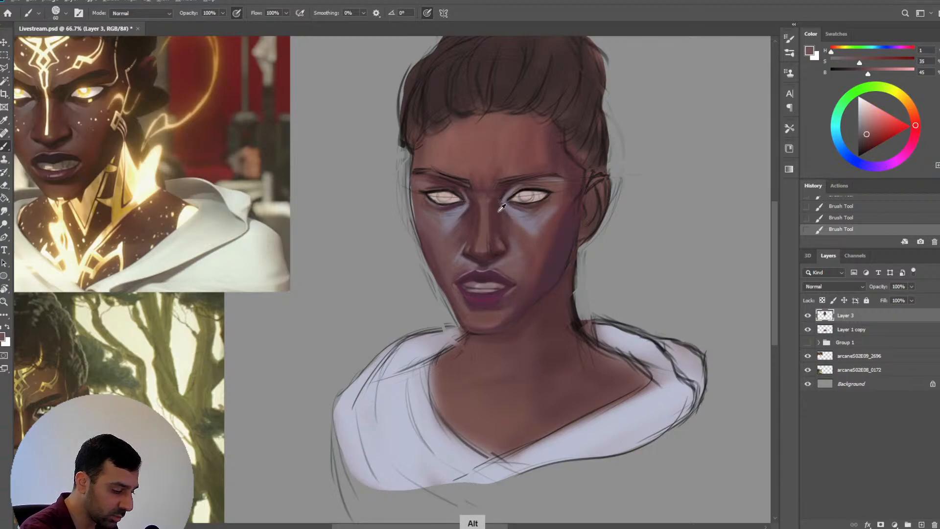
Refine the inner corner of the right eye with sampled dark brown (351, 44, 30) and greyish violet (272, 12, 56), using 40 to 45 px brushes
left_click(502, 208, "alt")
key("bracketleft")
key("bracketleft")
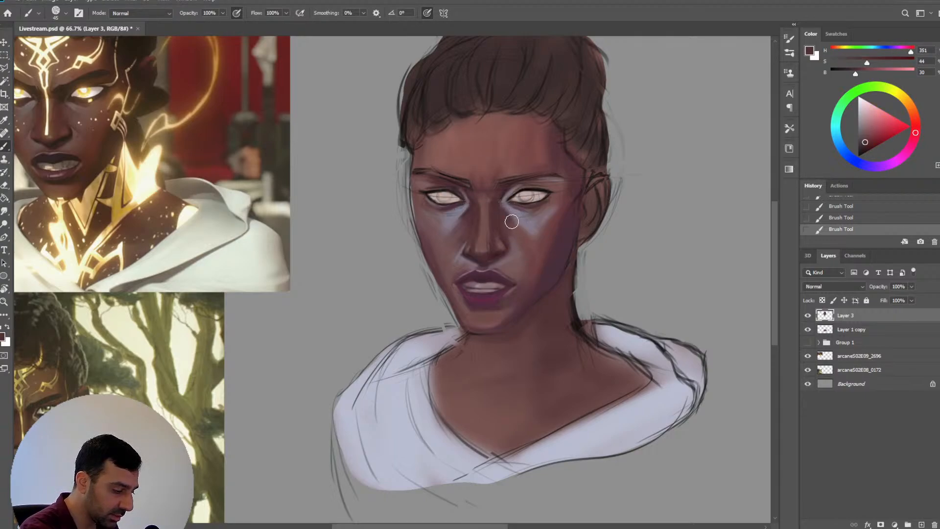
key("bracketleft")
left_click(516, 212, "alt")
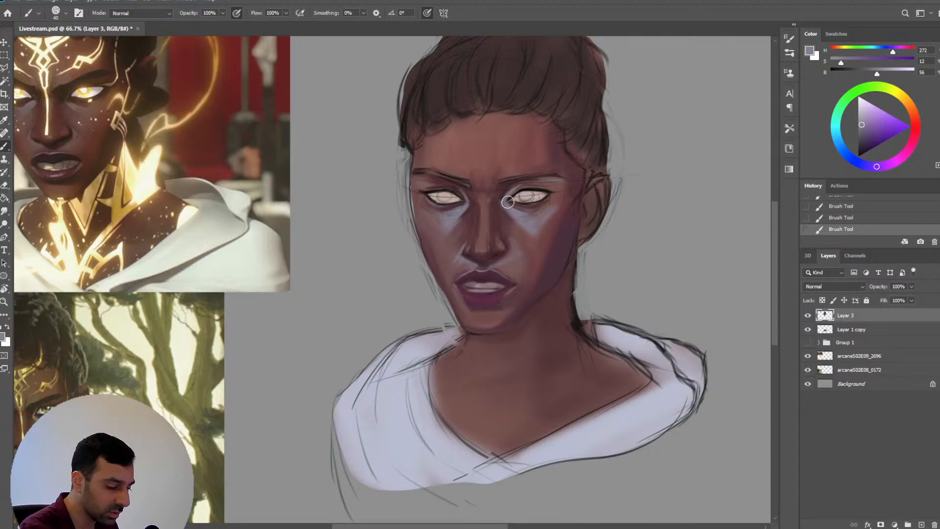
key("bracketright")
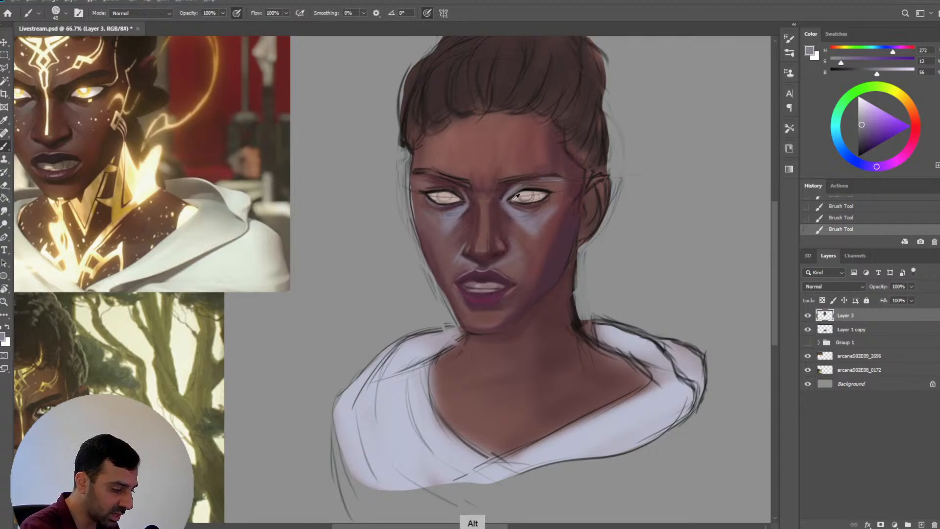
Shade the right eye's upper lid with sampled dark brown (351, 41, 32) and reddish brown (5, 37, 47), reducing the brush to 15 px
left_click(517, 181, "alt")
key("bracketleft")
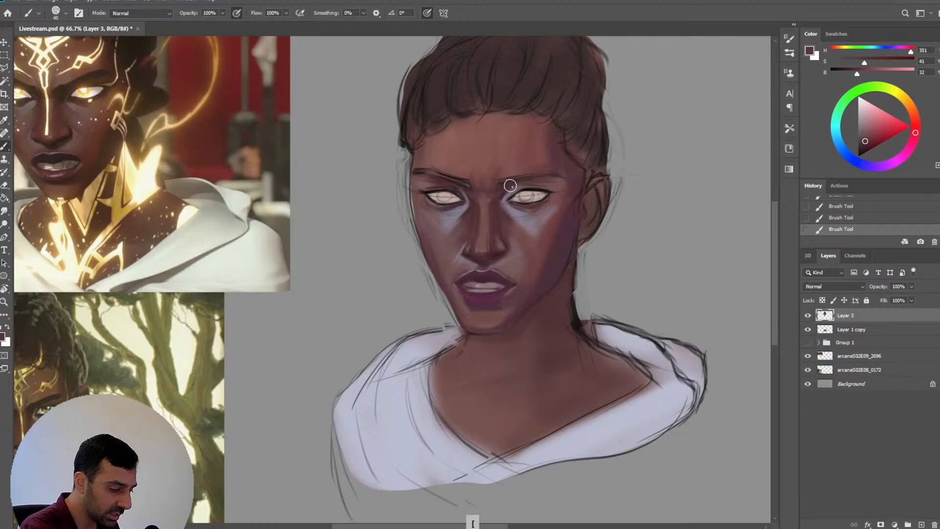
key("bracketleft")
left_click(561, 185, "alt")
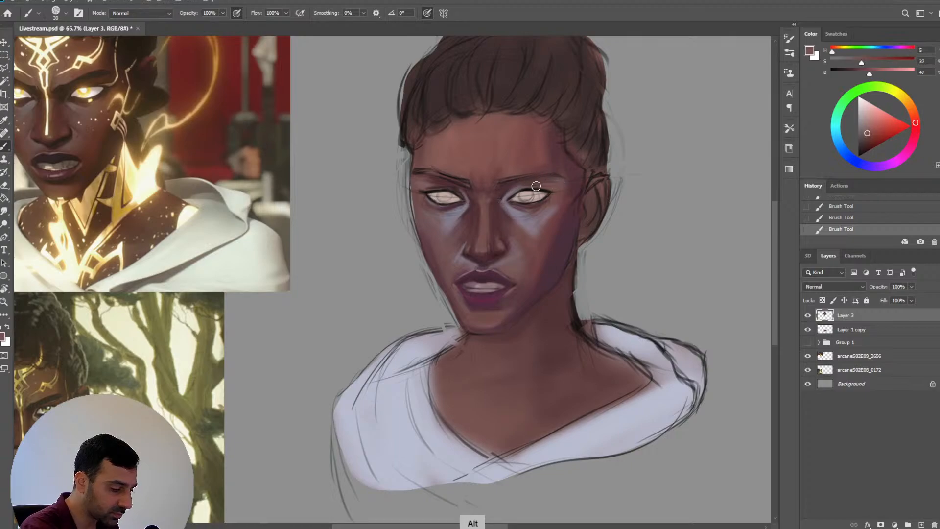
key("bracketleft")
key("bracketleft")
key("bracketleft")
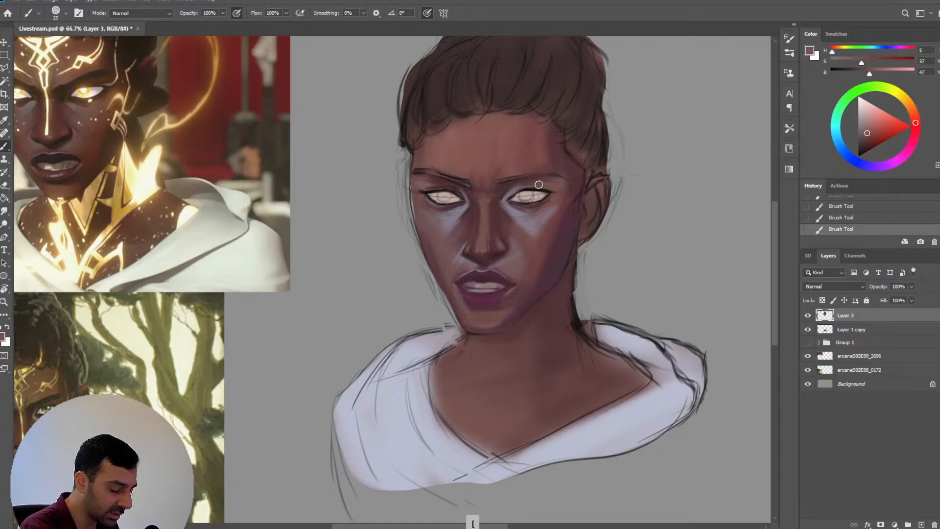
key("bracketleft")
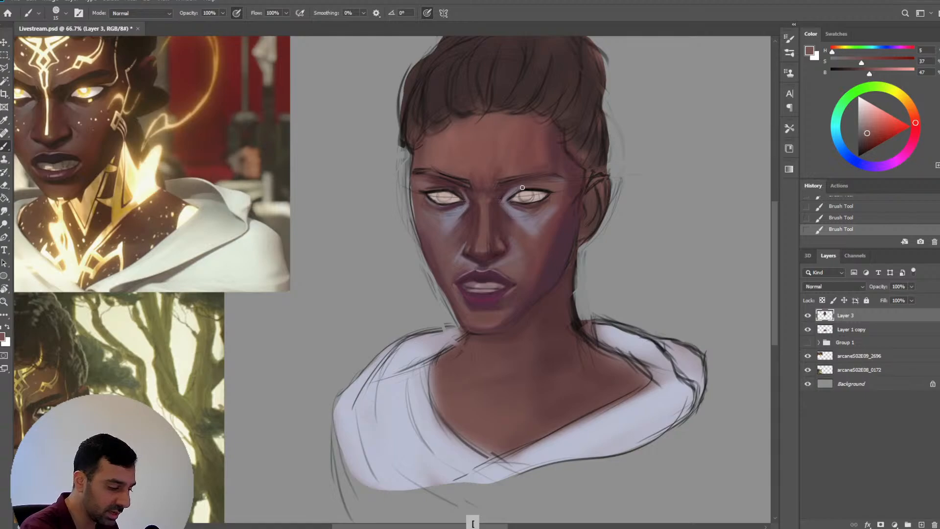
Refine the upper lids and inner corners of both eyes with sampled greyish mauves (315, 13, 47) and (329, 19, 46), using brushes up to 25 px
left_click(517, 190, "alt")
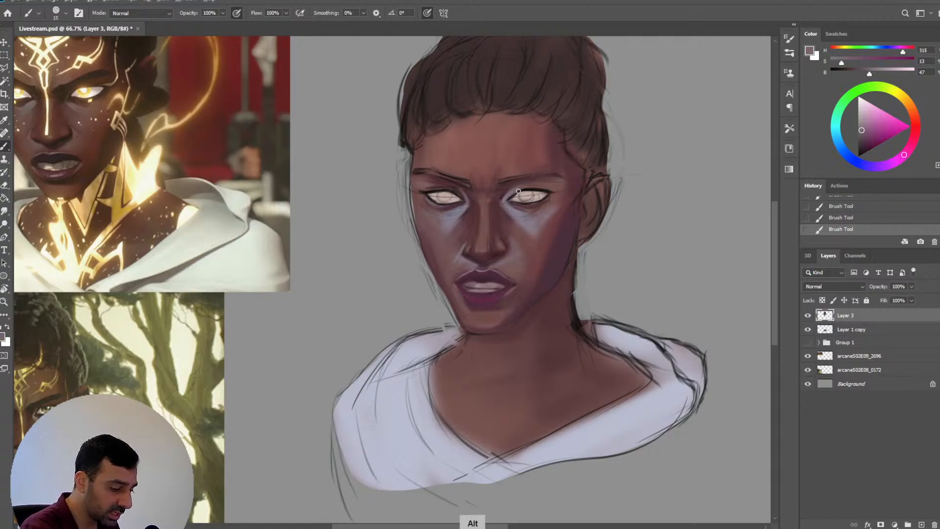
key("bracketright")
key("bracketright")
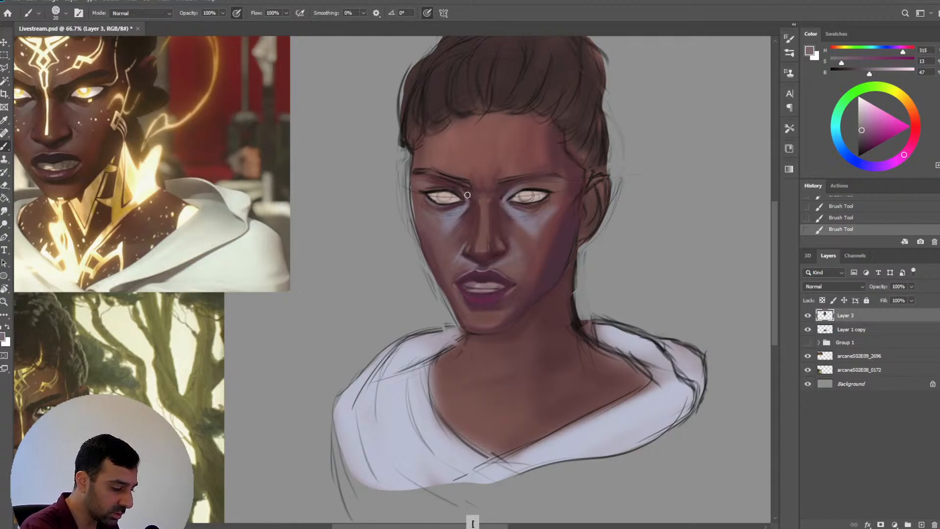
key("bracketleft")
key("bracketleft")
key("bracketleft")
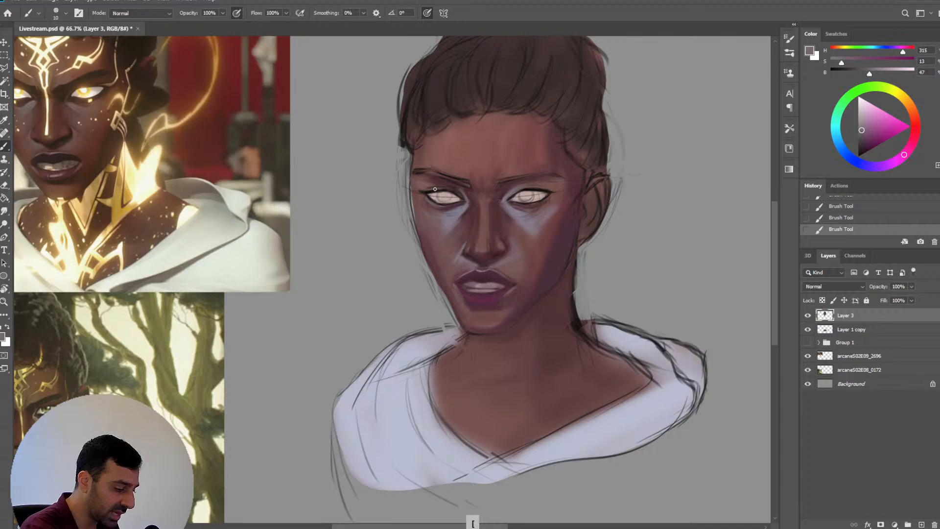
key("bracketleft")
left_click(468, 191, "alt")
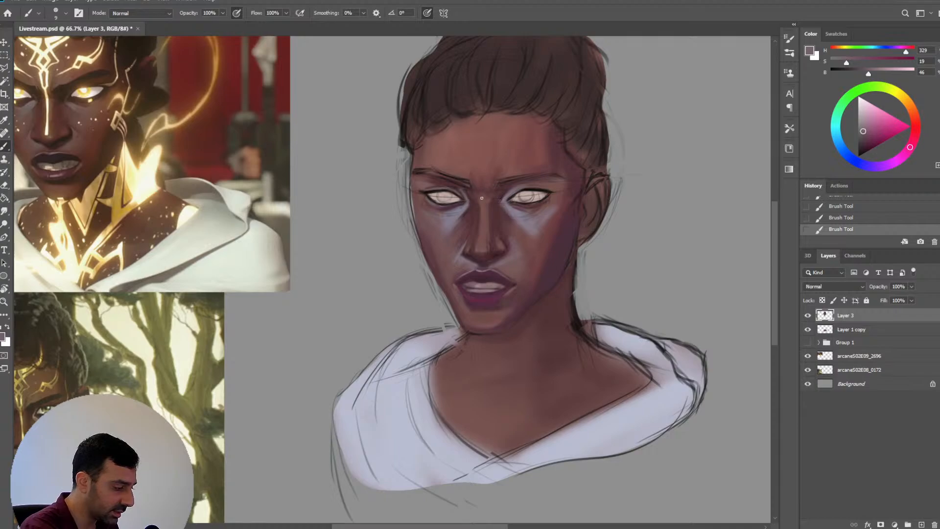
Shade the left eye's inner corner and the socket below its eyebrow with sampled dark brown (349, 45, 29), enlarging the brush from 25 to 50 px
key("space")
left_click_drag(381, 316, 394, 330)
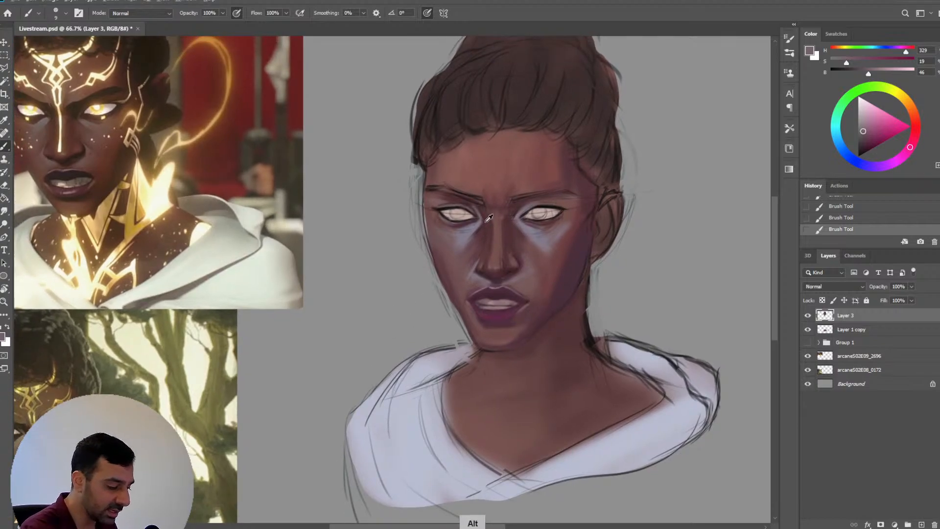
left_click(489, 221, "alt")
key("bracketright")
key("bracketright")
key("bracketright")
key("bracketright")
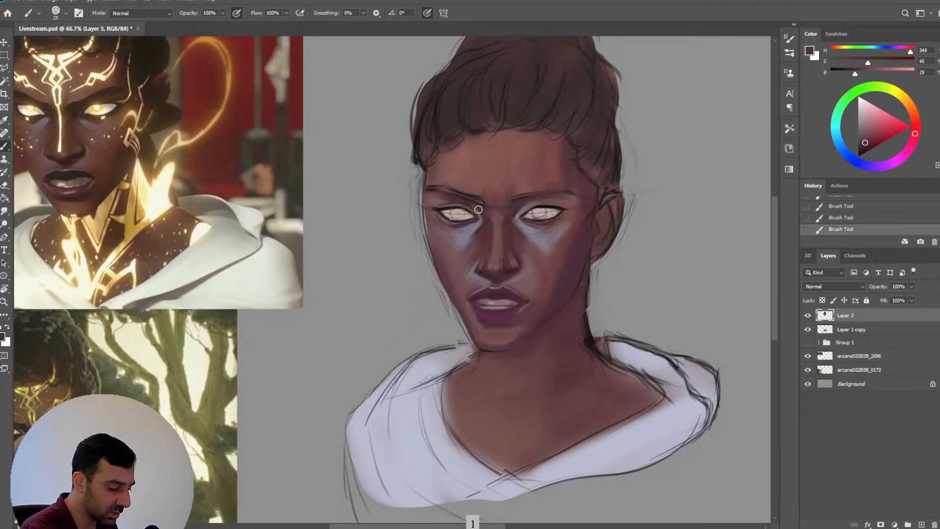
key("bracketright")
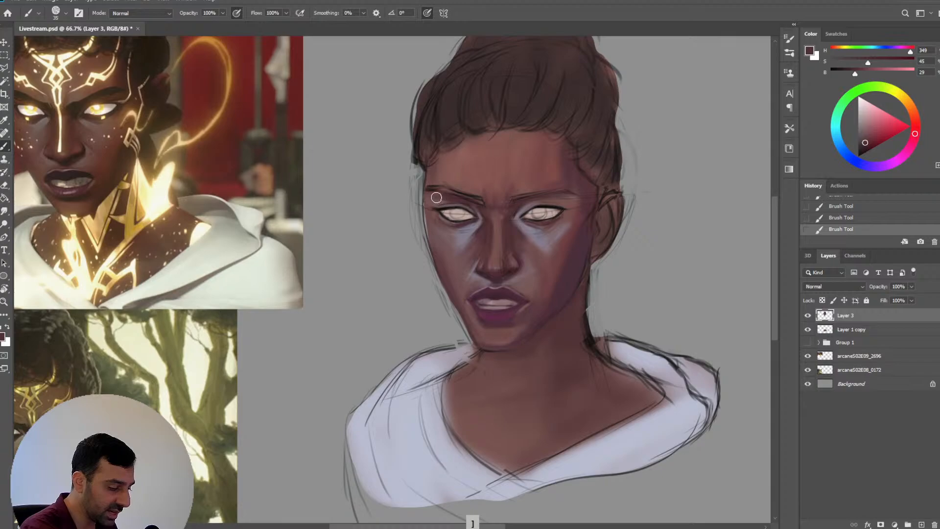
key("bracketright")
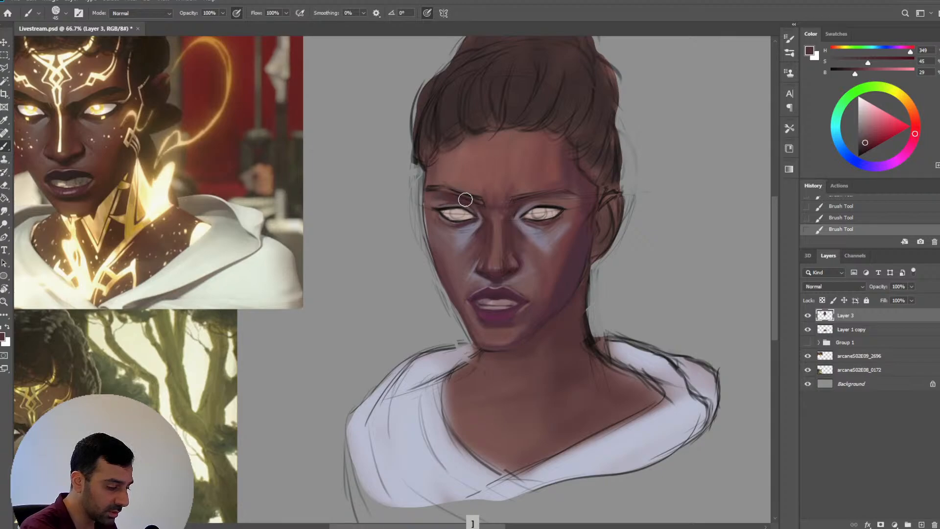
key("bracketright")
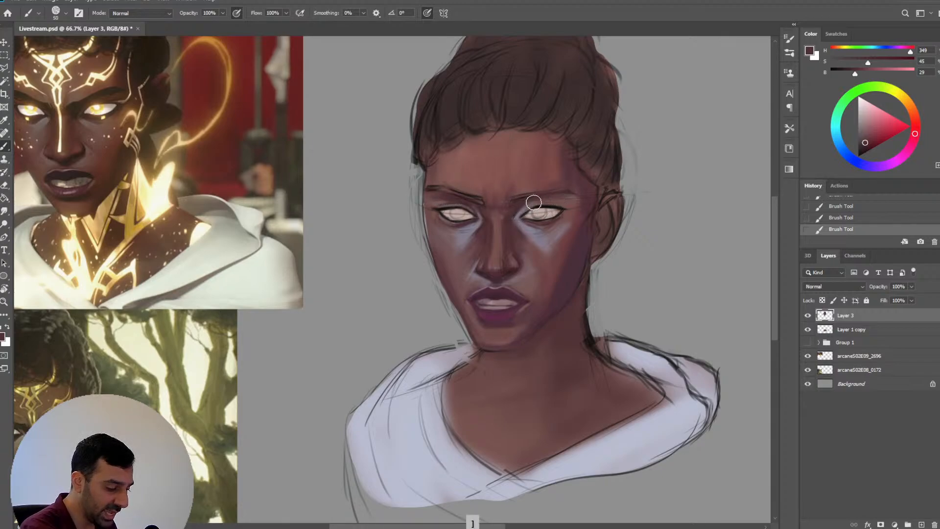
Darken the area between the right eyebrow and upper lid with dark brown (349, 45, 29), using 30 to 80 px brushes
key("bracketleft")
key("bracketleft")
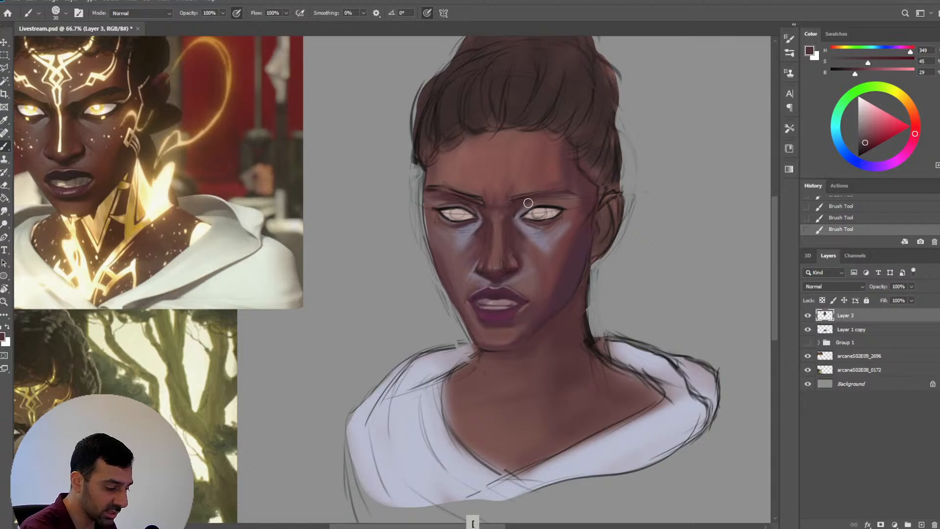
key("bracketright")
key("bracketright")
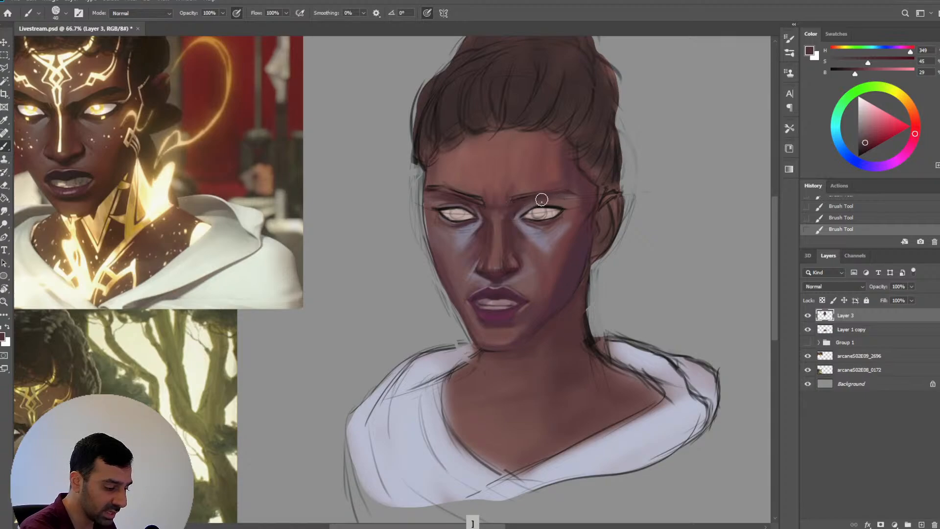
key("bracketright")
key("bracketright")
key("bracketright")
key("bracketright")
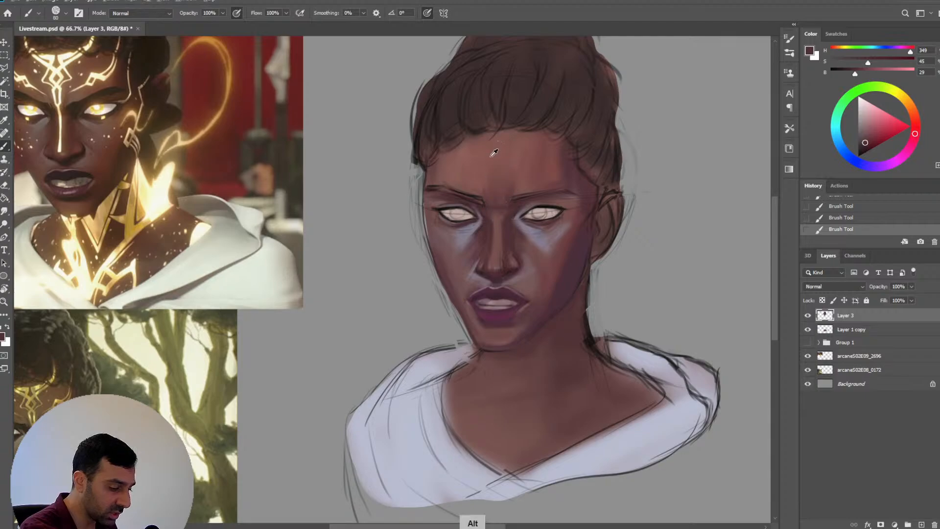
Blend the skin between the eyebrows with a sampled reddish brown (7, 42, 54) and a 60 px brush
left_click(500, 177, "alt")
key("bracketleft")
key("bracketleft")
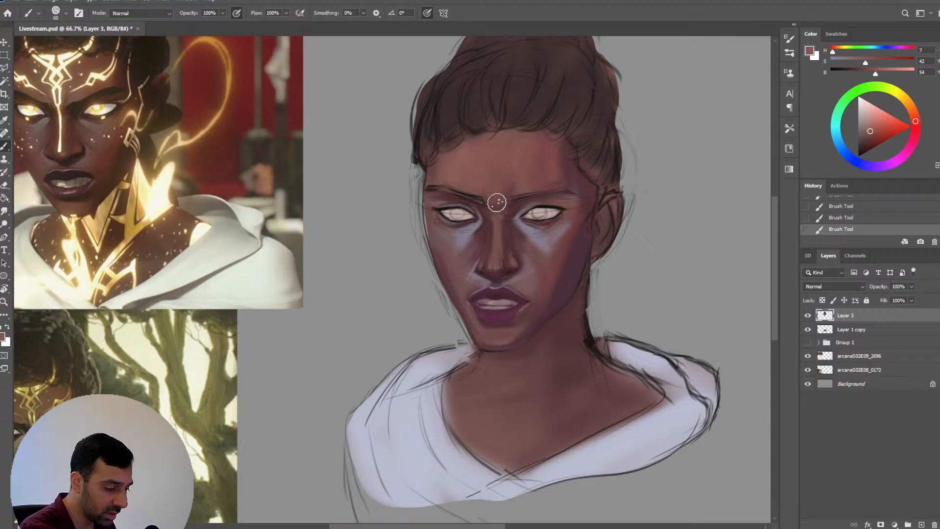
Paint the right eyebrow, starting from a sampled dark brown (335, 43, 28) and shifting it to (359, 46, 22), with 10 to 20 px brushes
left_click(580, 268, "alt")
key("bracketleft")
key("bracketleft")
key("bracketleft")
key("bracketleft")
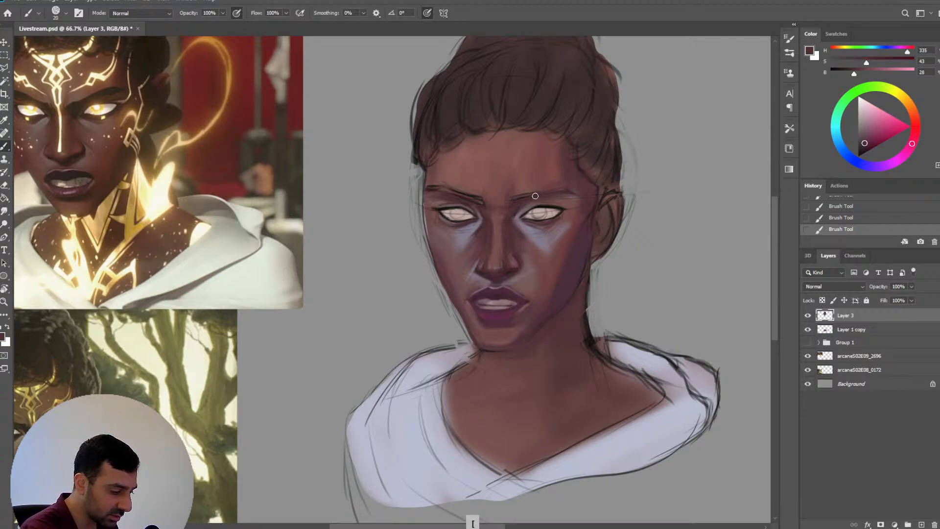
mouse_move(865, 143)
left_mouse_down()
mouse_move(905, 154)
mouse_move(915, 127)
left_mouse_up()
key("bracketleft")
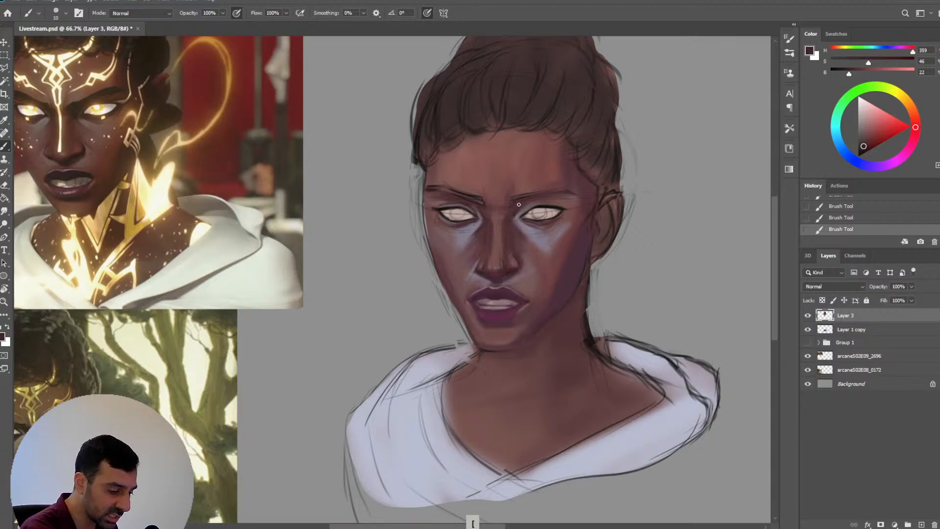
key("bracketright")
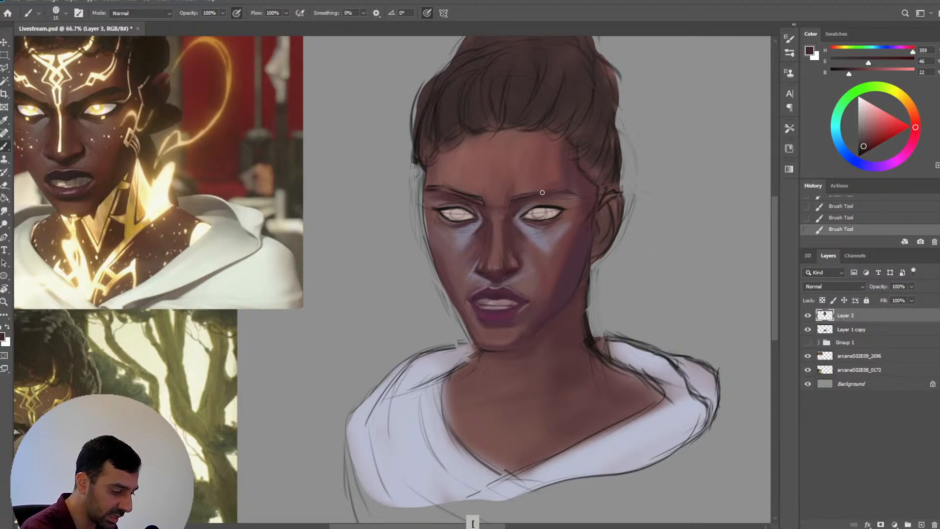
key("bracketright")
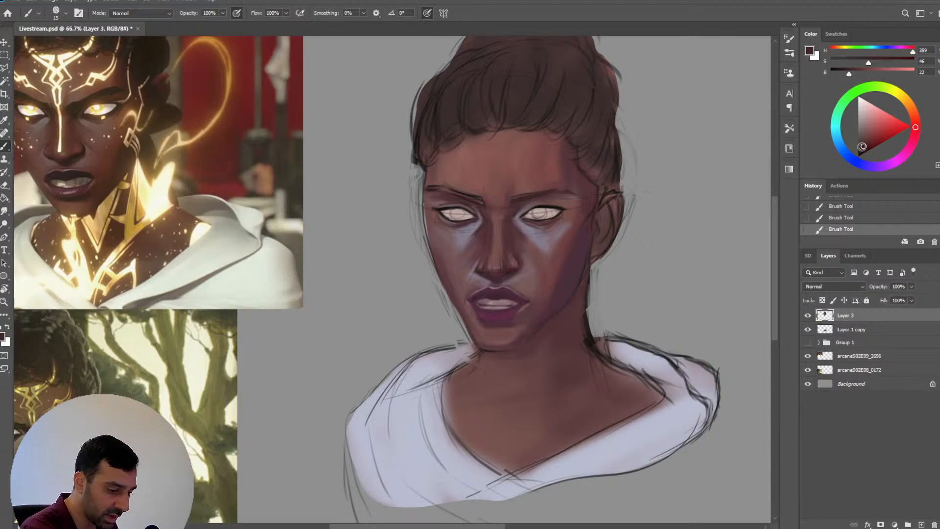
Try to extend the right eyebrow in dark brown (359, 46, 22) with a 15 px brush, and undo the strokes
left_click(865, 146)
key("bracketleft")
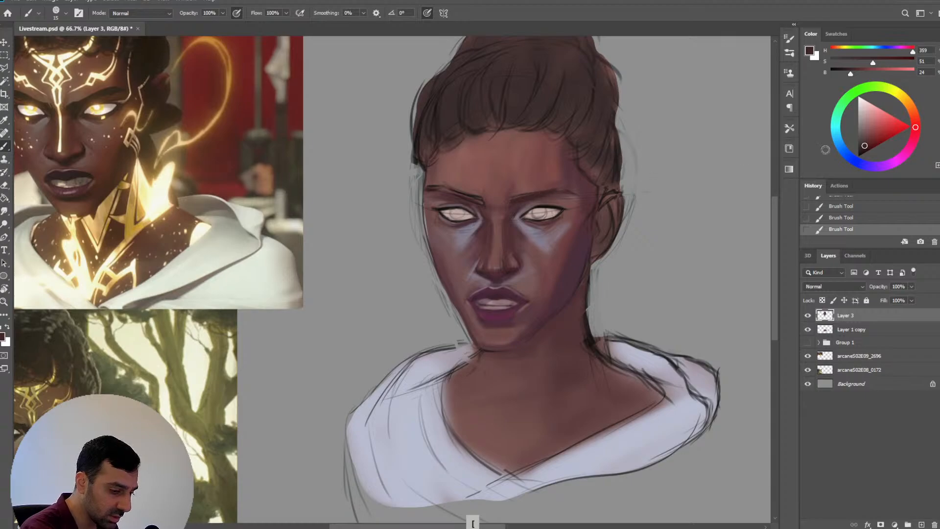
left_click(864, 146)
key("bracketleft")
key("bracketright")
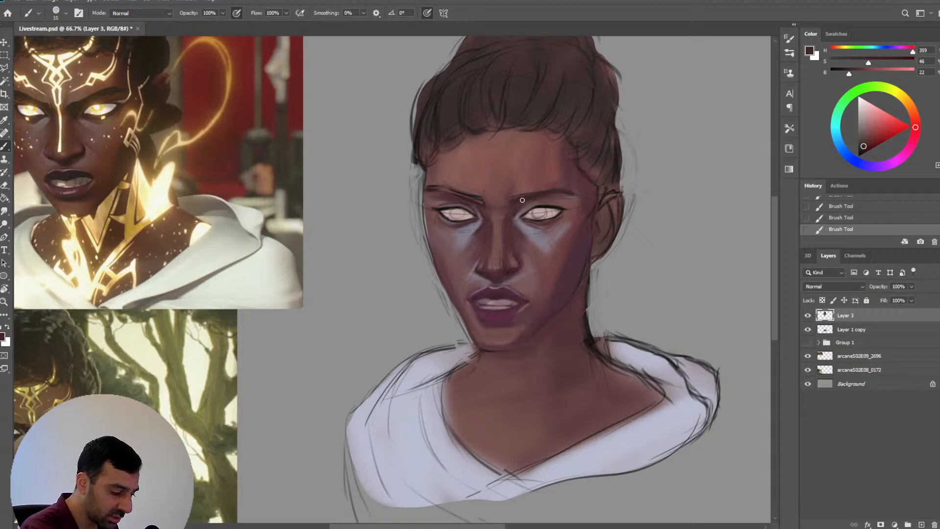
key("ctrl+z")
key("ctrl+z")
key("ctrl+z")
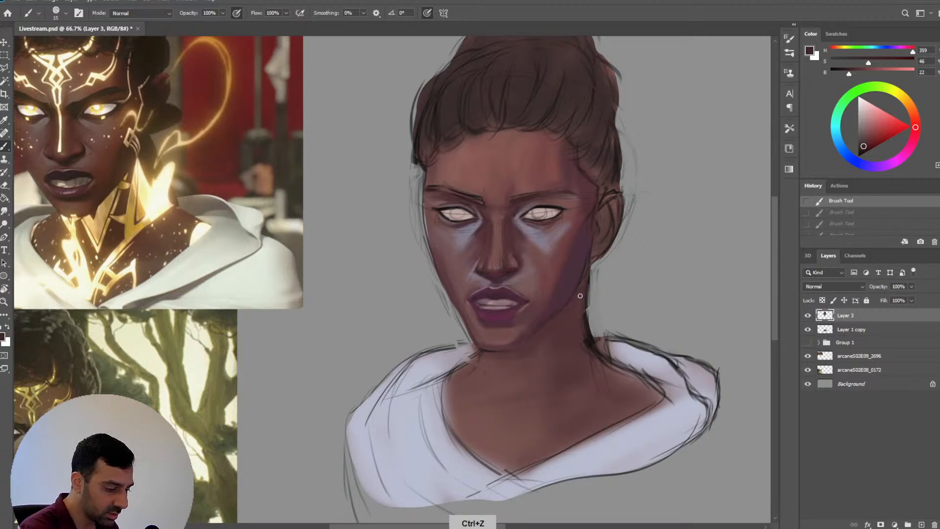
Repaint the right eyebrow in dark brown (359, 46, 22) and deepen it with (359, 51, 16), using 10 to 15 px brushes
left_click(521, 204)
key("bracketright")
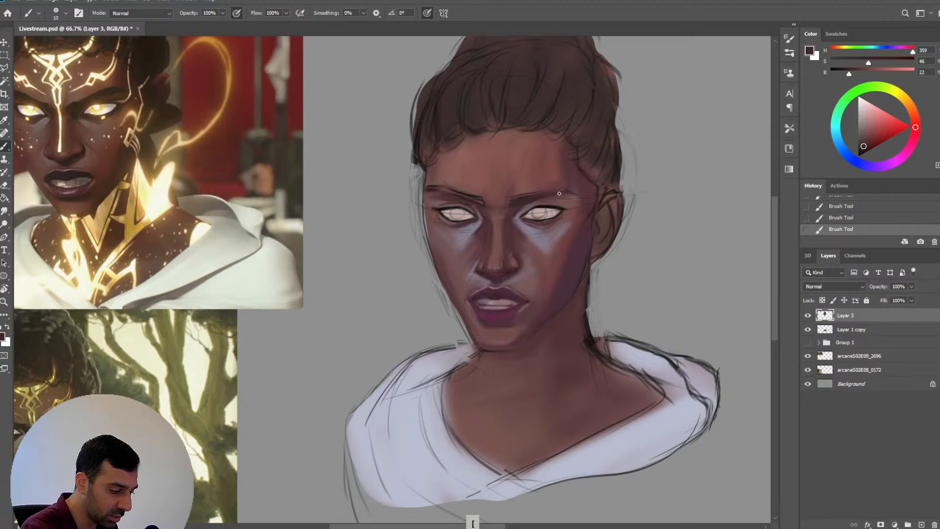
left_click_drag(863, 146, 860, 148)
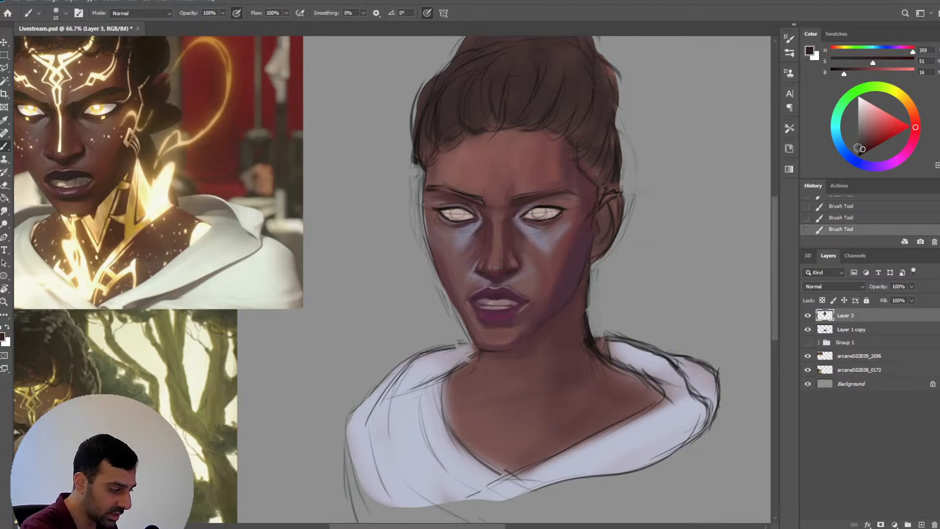
key("bracketright")
key("bracketright")
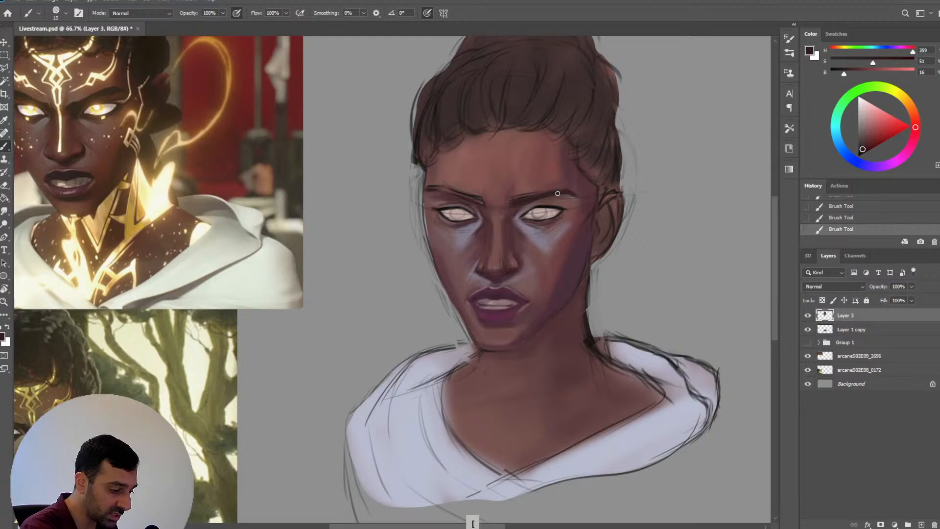
key("bracketright")
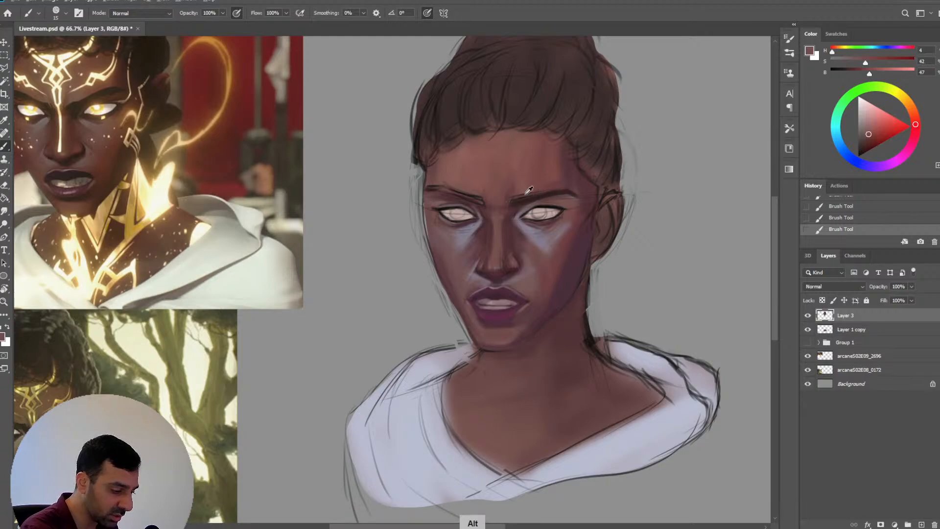
Clean the right eyebrow's upper edge with sampled reddish brown (4, 42, 47) and strengthen its inner end with dark brown (357, 50, 17)
left_click(538, 182, "alt")
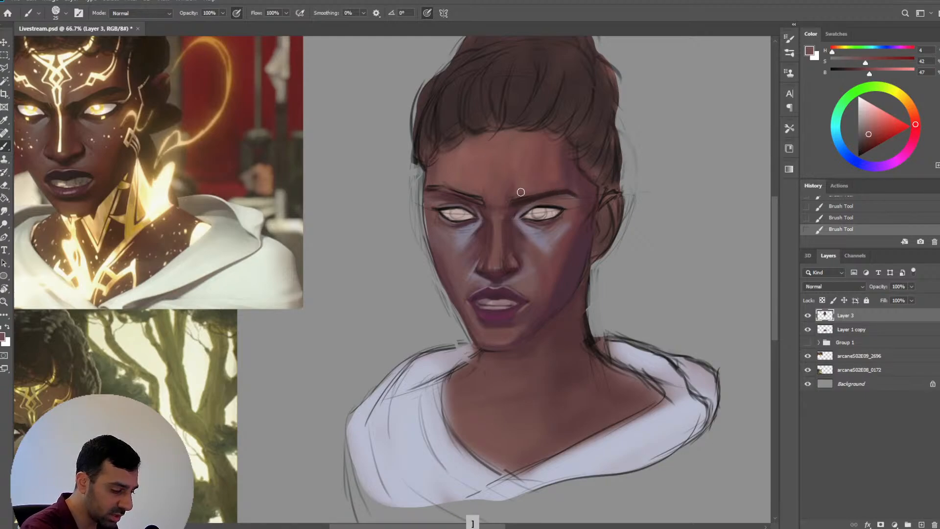
key("bracketleft")
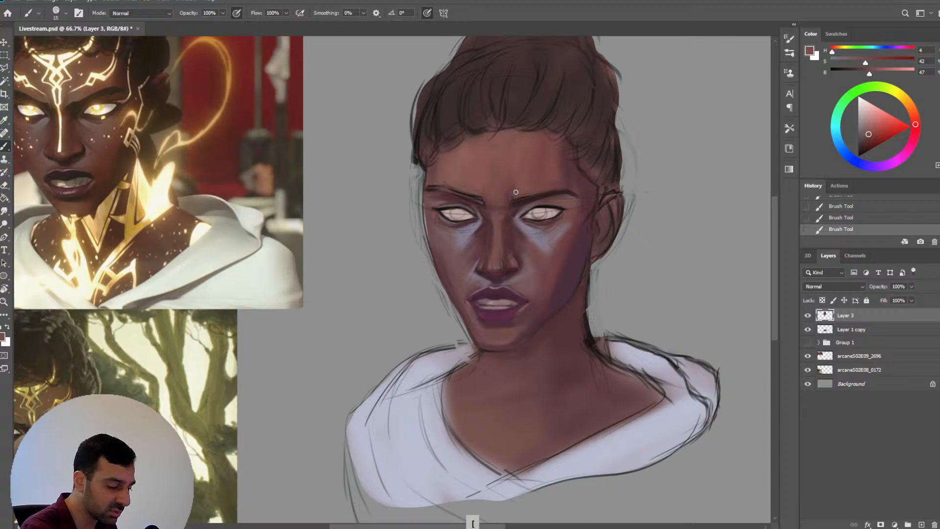
left_click(514, 200, "alt")
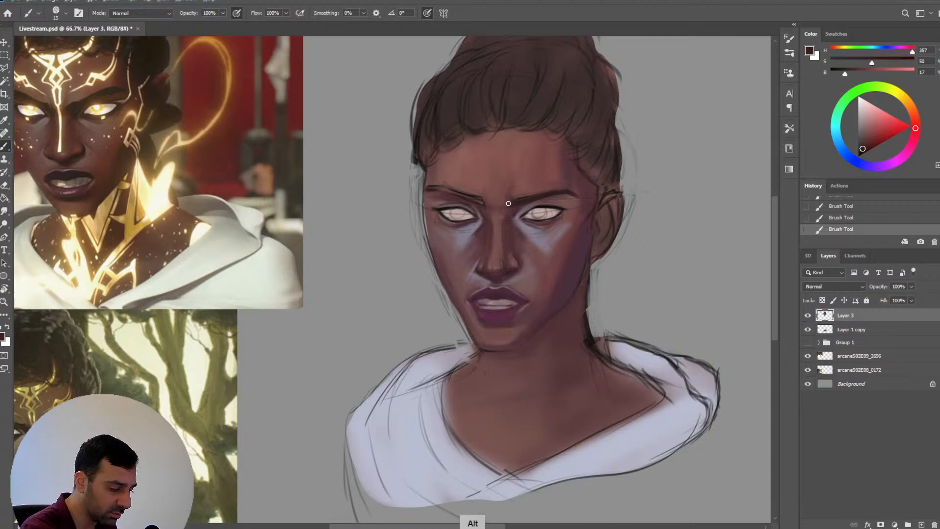
key("bracketright")
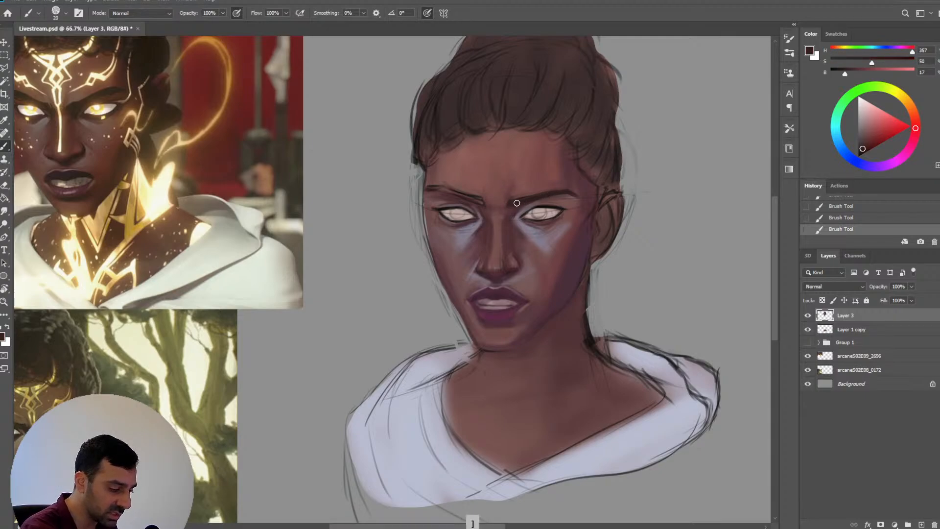
Darken the left eyebrow with a 25 px brush and soften its upper edge with sampled reddish brown (6, 41, 53) at 35 to 40 px
key("bracketright")
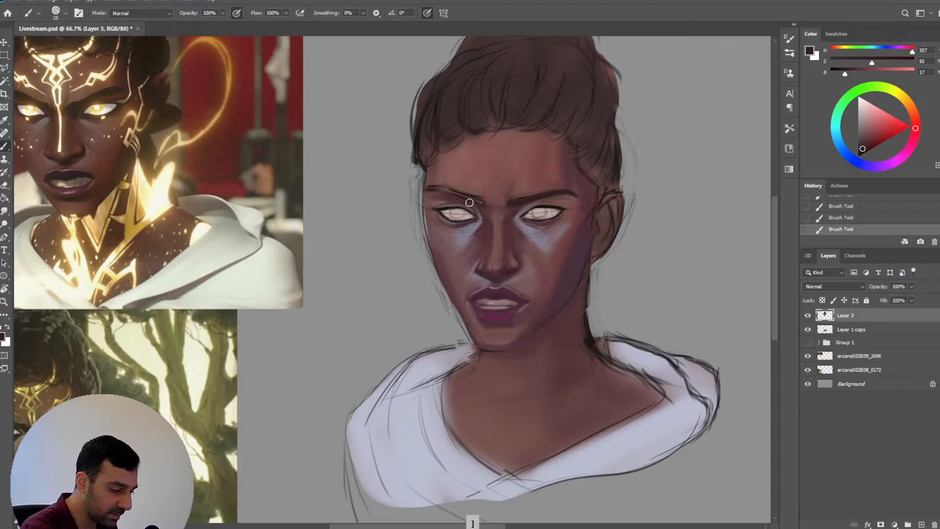
key("bracketright")
key("bracketright")
left_click(478, 181, "alt")
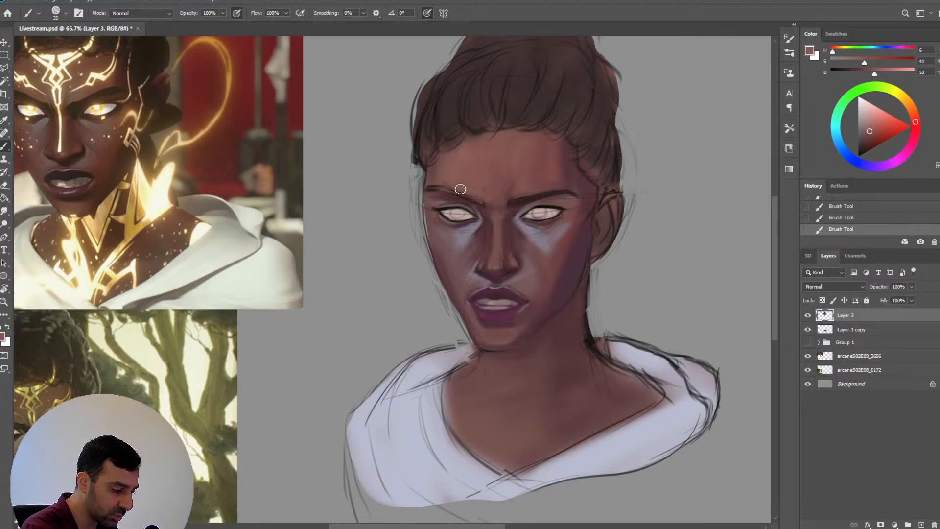
key("bracketright")
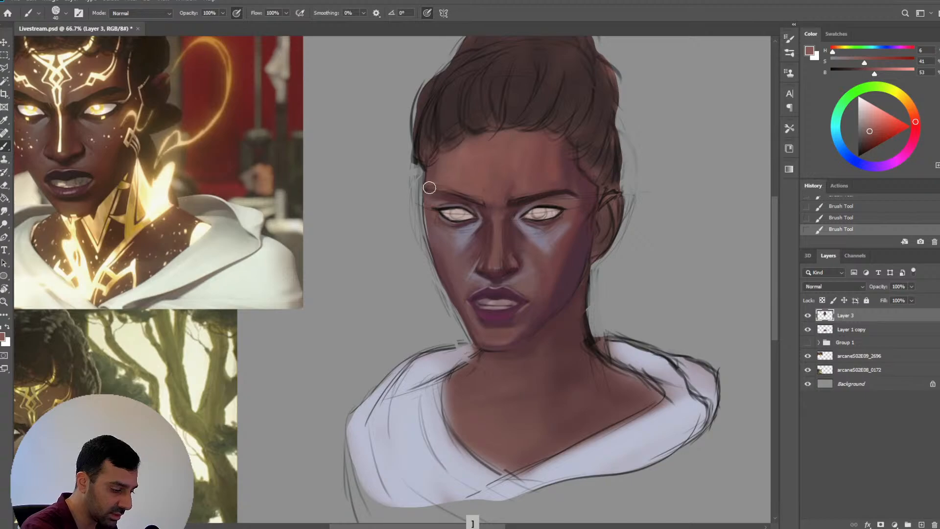
Darken the left eyebrow with sampled dark brown (356, 48, 22), using a 15 to 25 px brush
left_click(477, 182, "alt")
key("bracketleft")
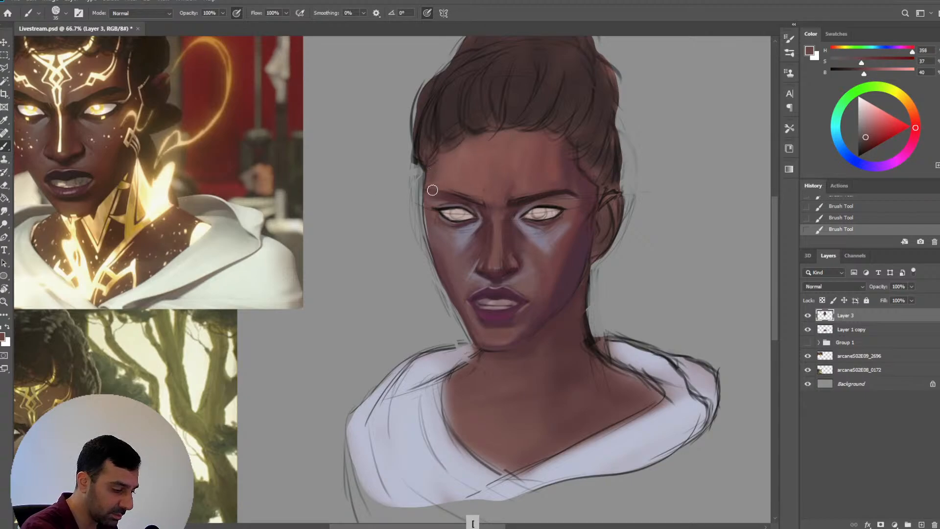
left_click(527, 198, "alt")
key("bracketleft")
key("bracketleft")
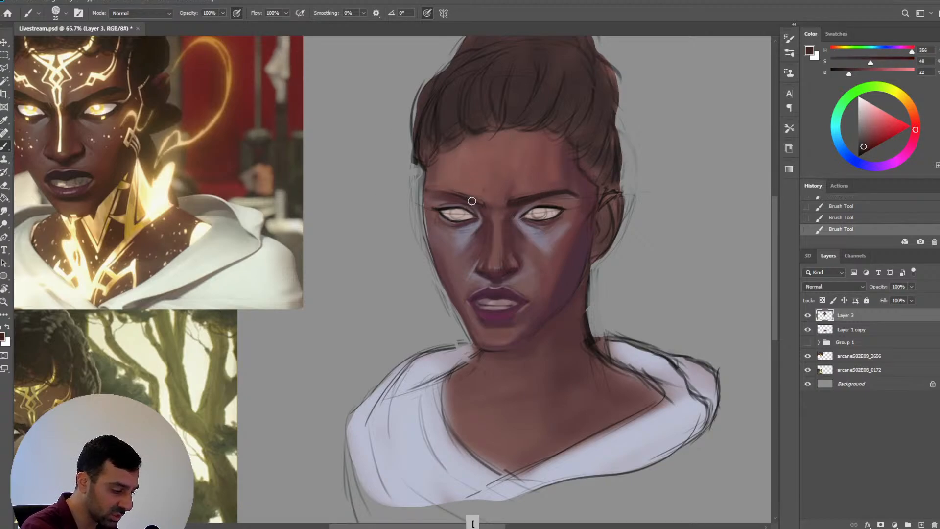
key("bracketleft")
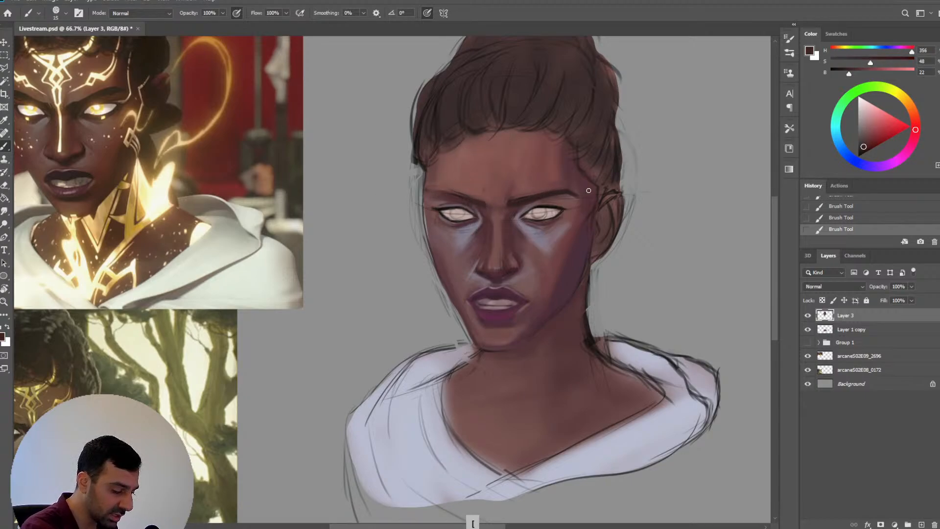
Try to deepen the left eyebrow with sampled dark brown (357, 51, 17) at 15 px, and undo the strokes
left_click(529, 199, "alt")
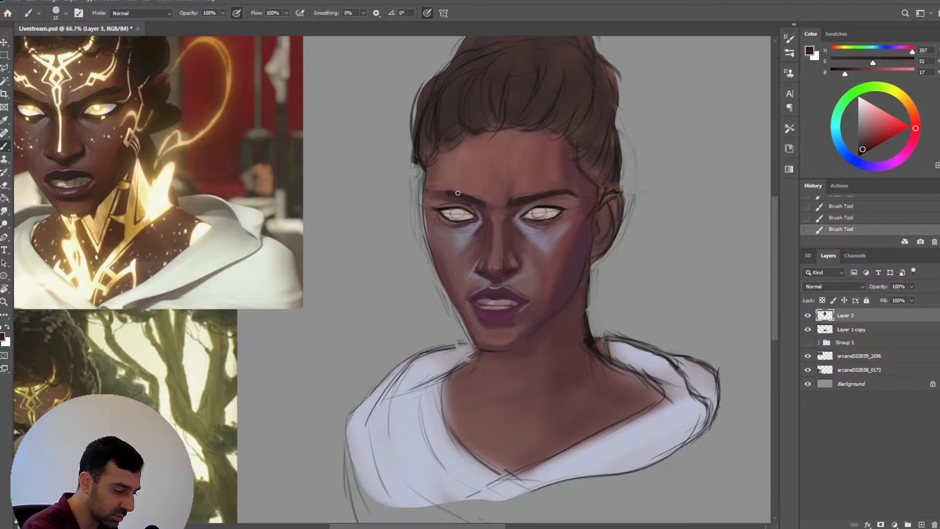
key("bracketright")
key("bracketleft")
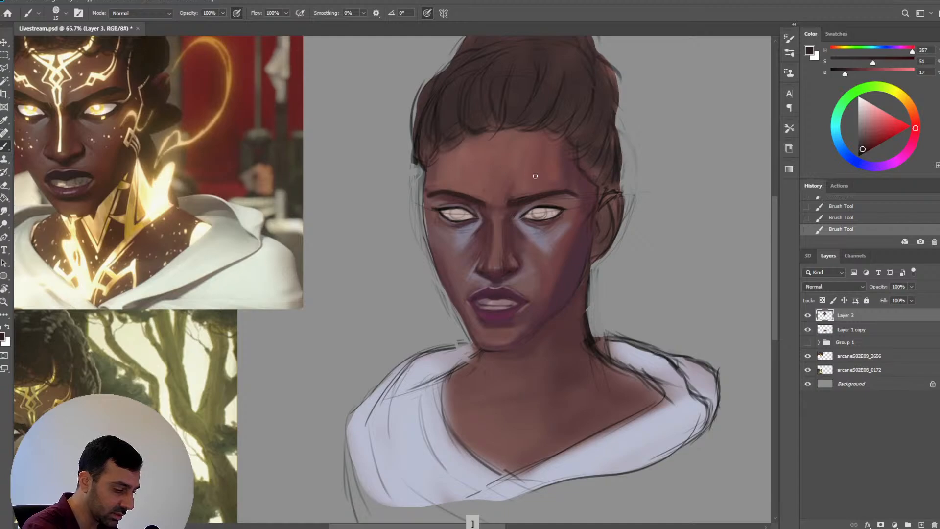
key("ctrl+z")
key("ctrl+z")
key("ctrl+z")
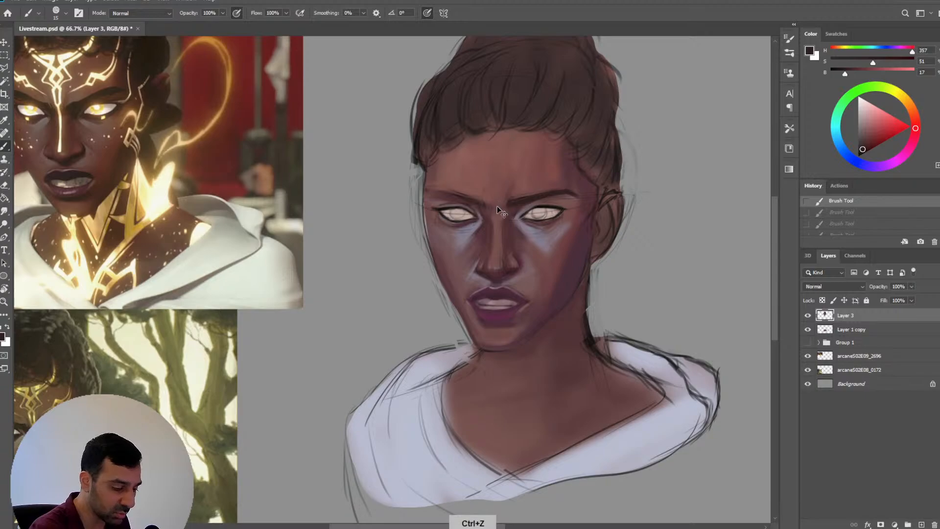
Repaint the left eyebrow in dark brown (357, 51, 17) at 10 to 15 px and blend beside its inner end with (351, 45, 30) at 30 px
left_click_drag(465, 199, 471, 199)
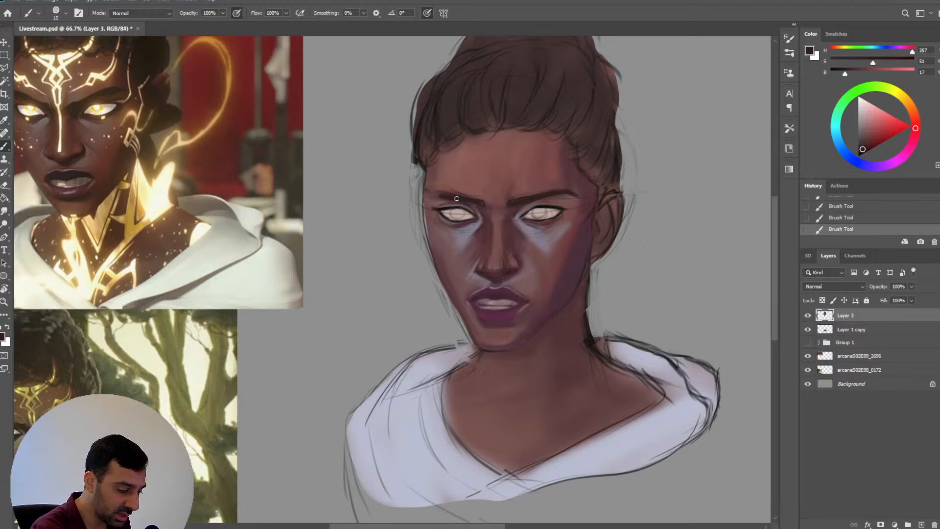
key("bracketleft")
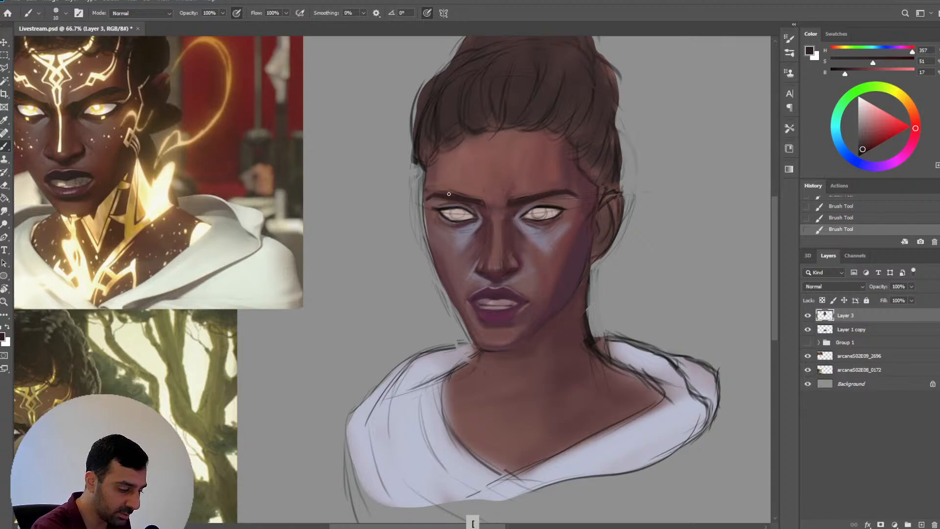
key("bracketright")
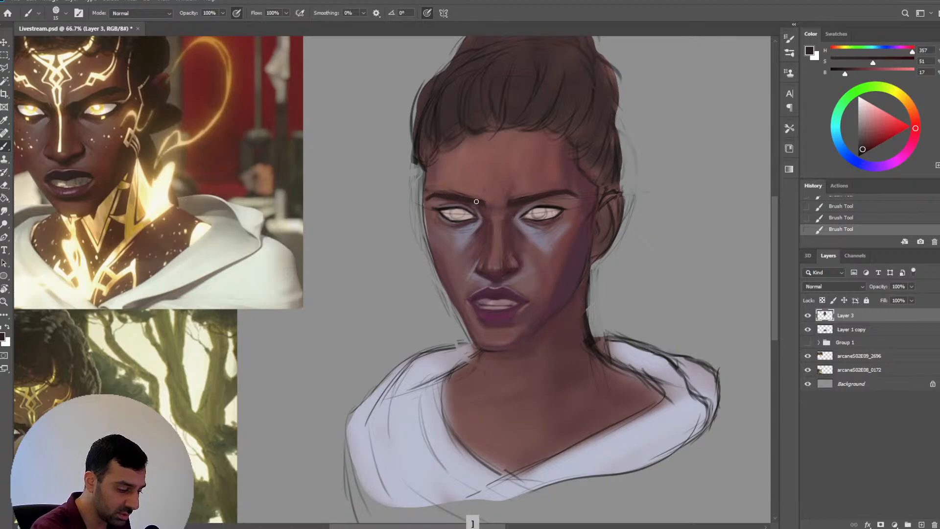
key("bracketleft")
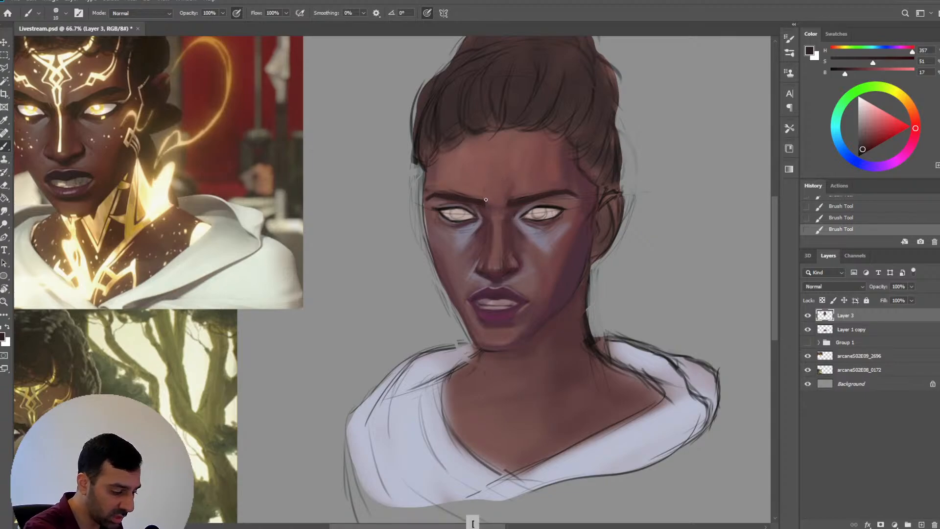
left_click_drag(484, 200, 485, 205)
left_click(499, 201, "alt")
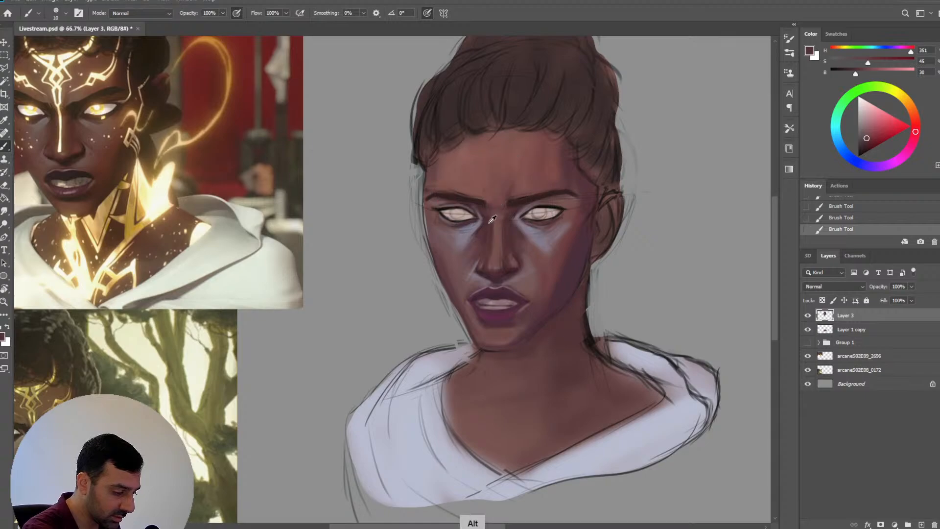
left_click(494, 218, "alt")
key("bracketright")
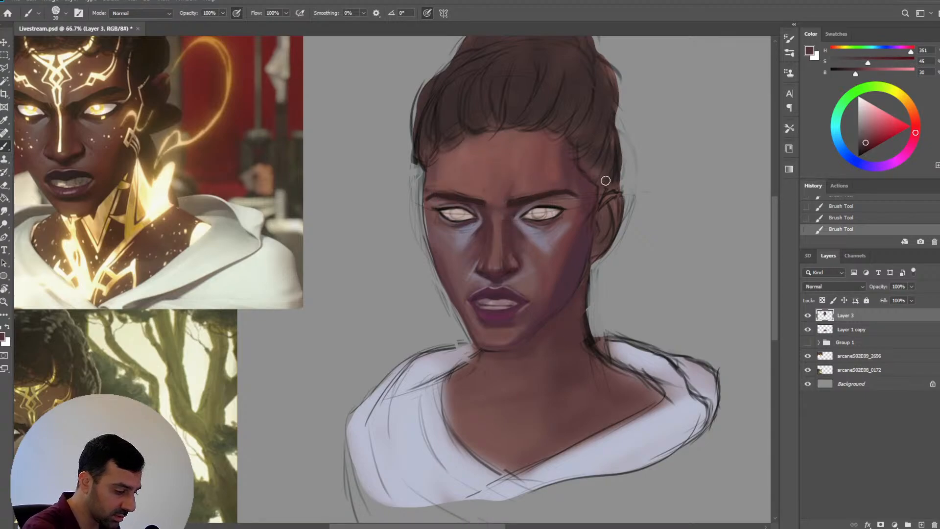
Strengthen the left eyebrow's inner end with dark brown (357, 51, 17) at 9 to 15 px and trim it with sampled reddish brown (3, 42, 49)
left_click(484, 197, "alt")
key("bracketleft")
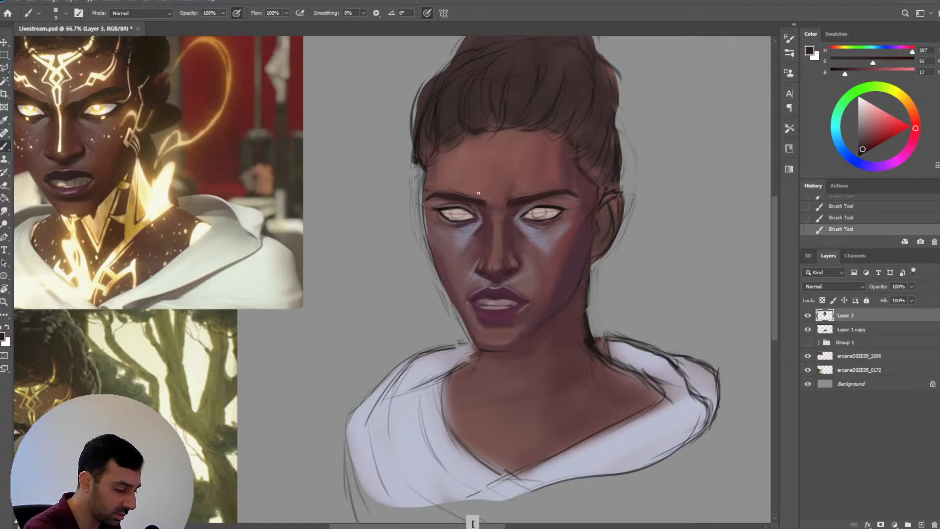
key("bracketright")
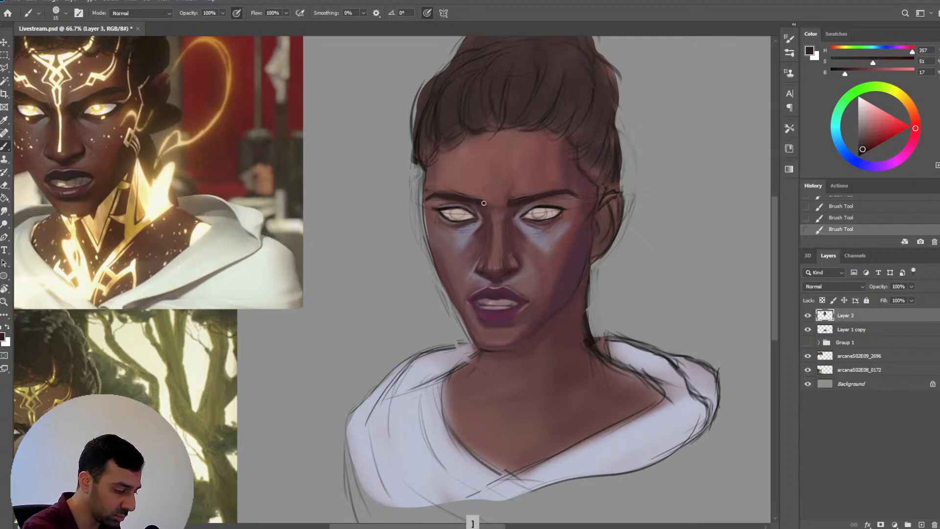
key("bracketleft")
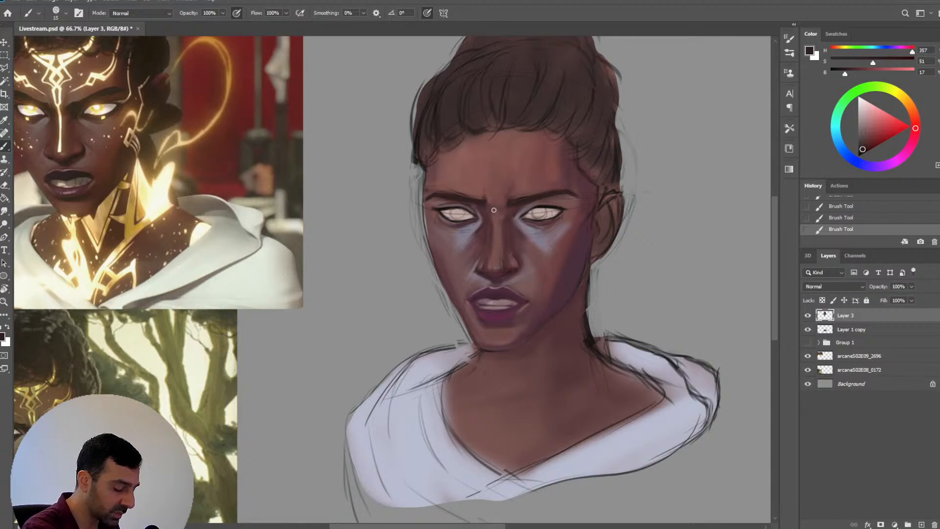
key("bracketleft")
left_click(499, 188, "alt")
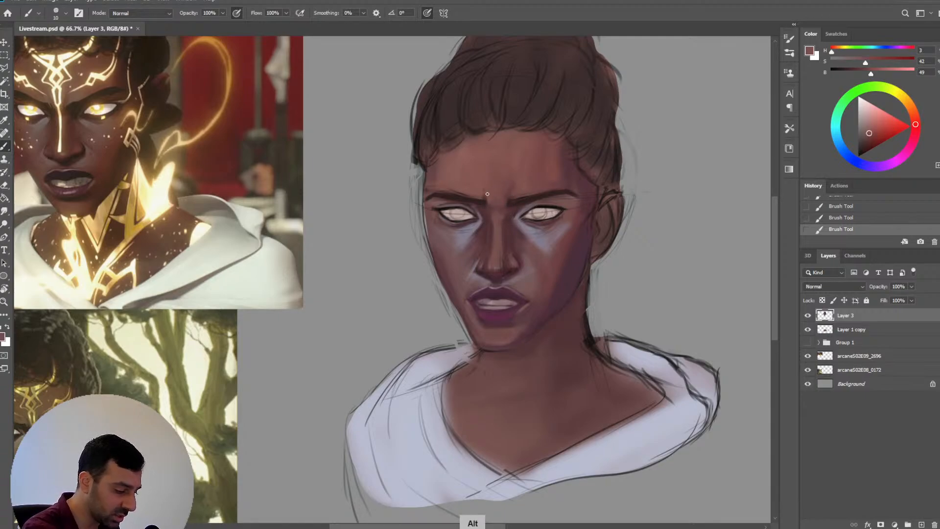
key("bracketleft")
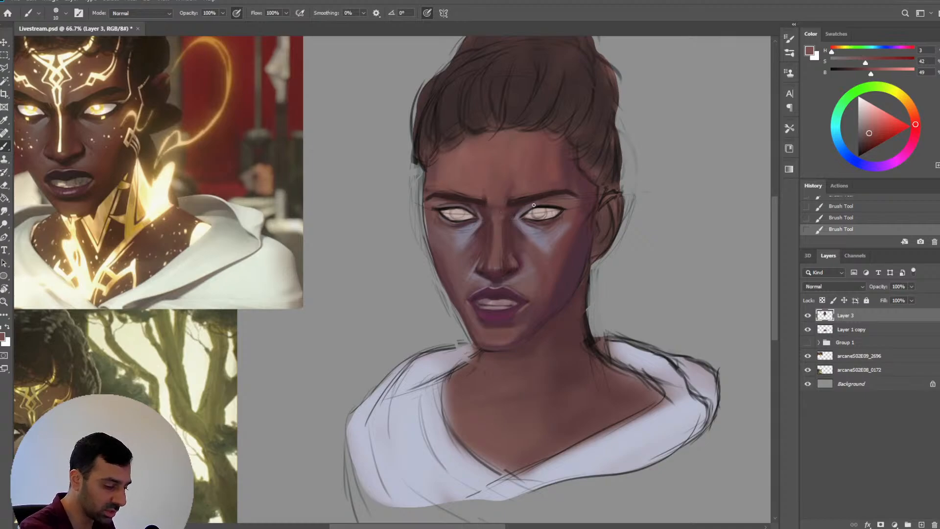
Clean the left eyebrow's upper edge with sampled reddish brown (7, 42, 54) at 35 px and soften its outer end with (2, 37, 40)
left_click(477, 196, "alt")
key("bracketright")
key("bracketright")
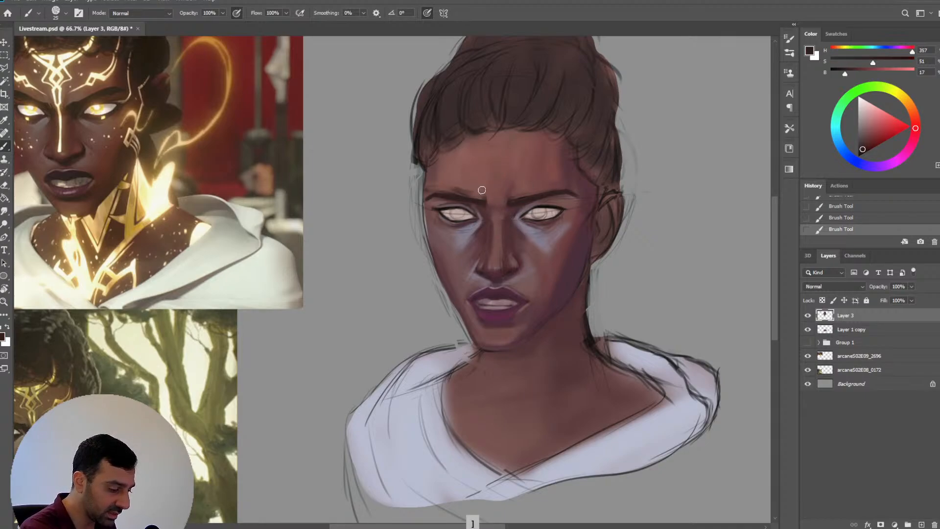
left_click(473, 191, "alt")
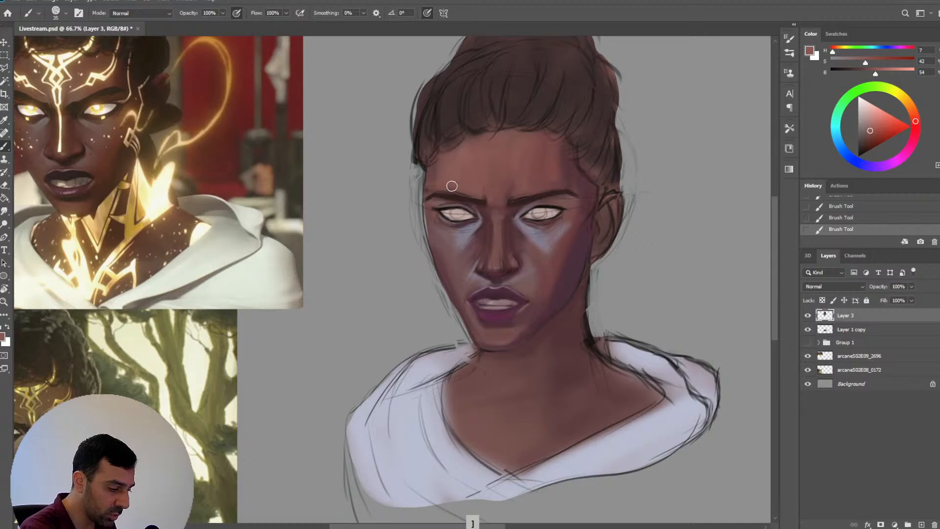
key("bracketright")
key("bracketleft")
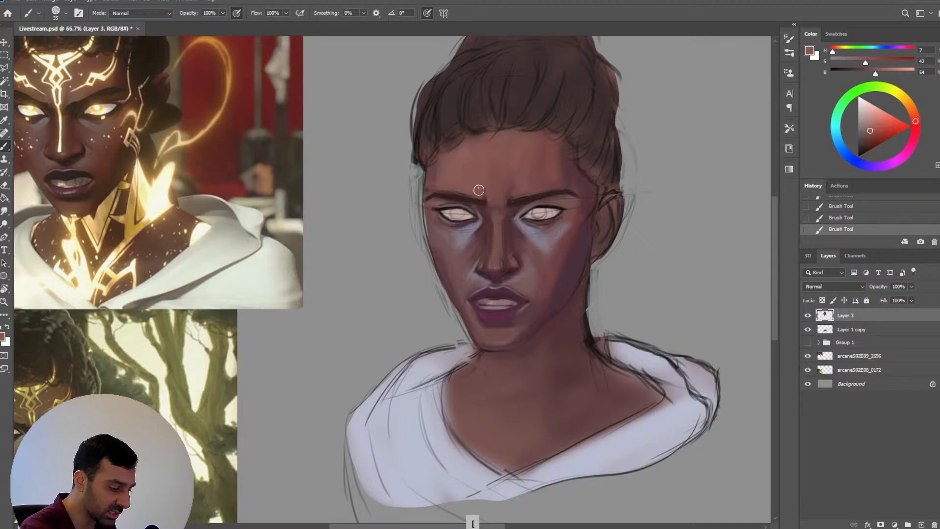
left_click(437, 166, "alt")
key("bracketright")
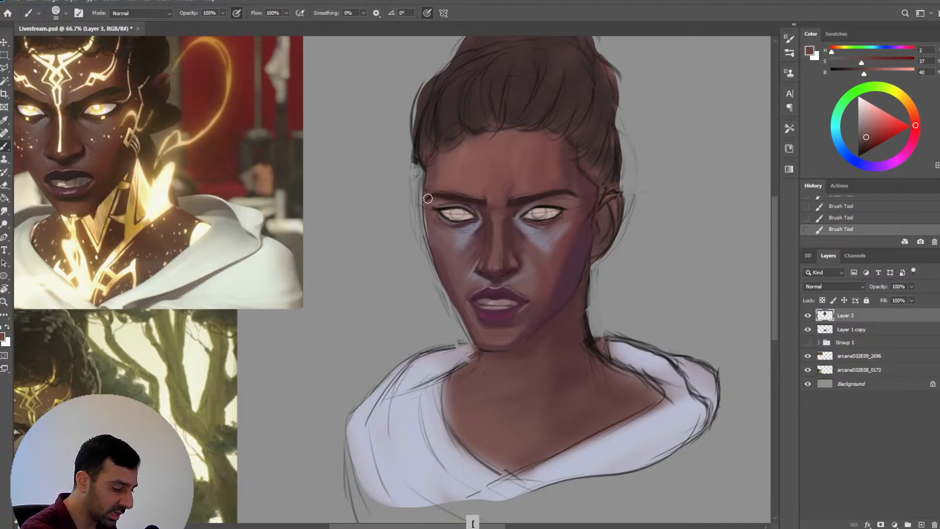
Refine the shadow along the chin and right jawline with sampled dark plum (337, 43, 28), using a 40 to 45 px brush
key("bracketright")
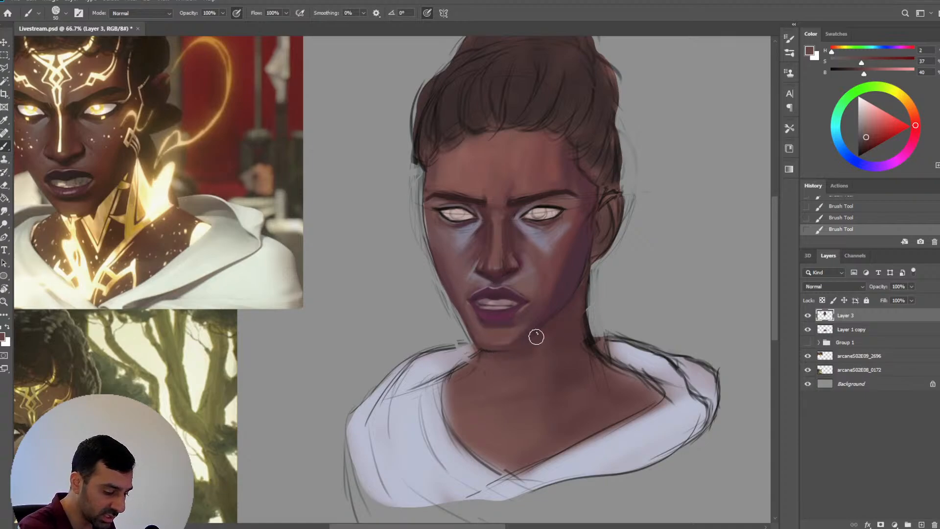
key("bracketleft")
left_click(574, 277, "alt")
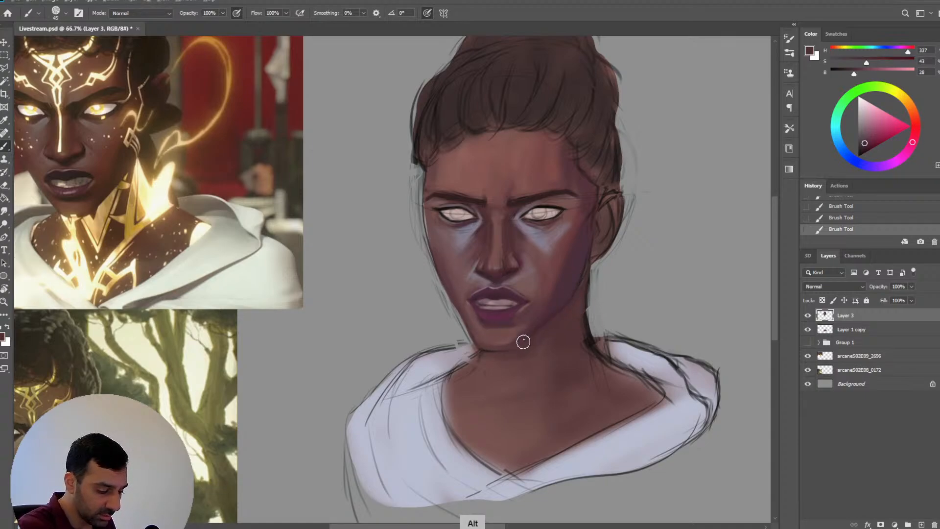
key("bracketleft")
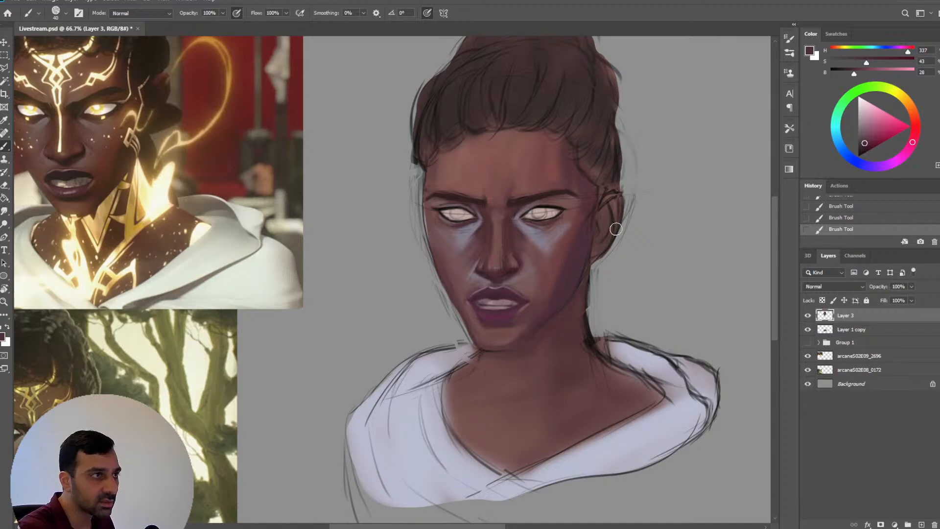
Blend the skin around the right eye with sampled reddish brown (1, 36, 45), using a 30 px brush
left_click(579, 261, "alt")
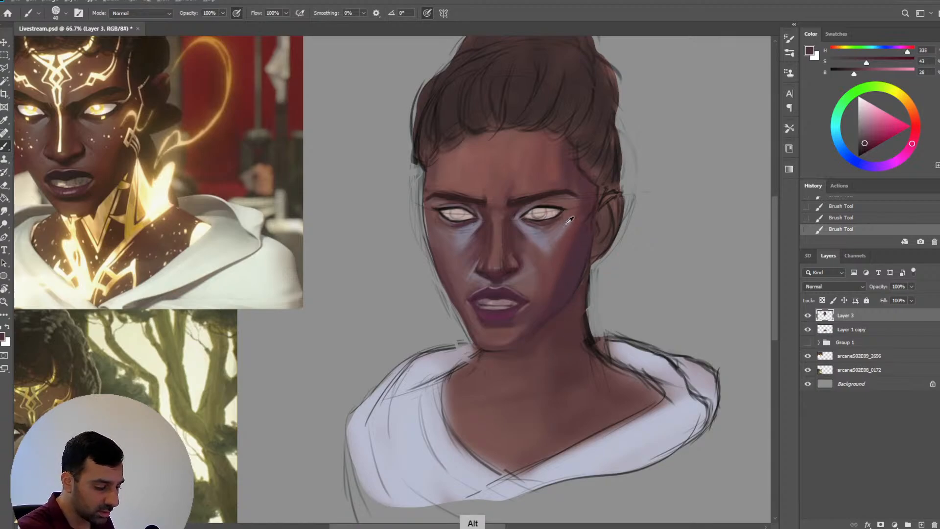
left_click(535, 254, "alt")
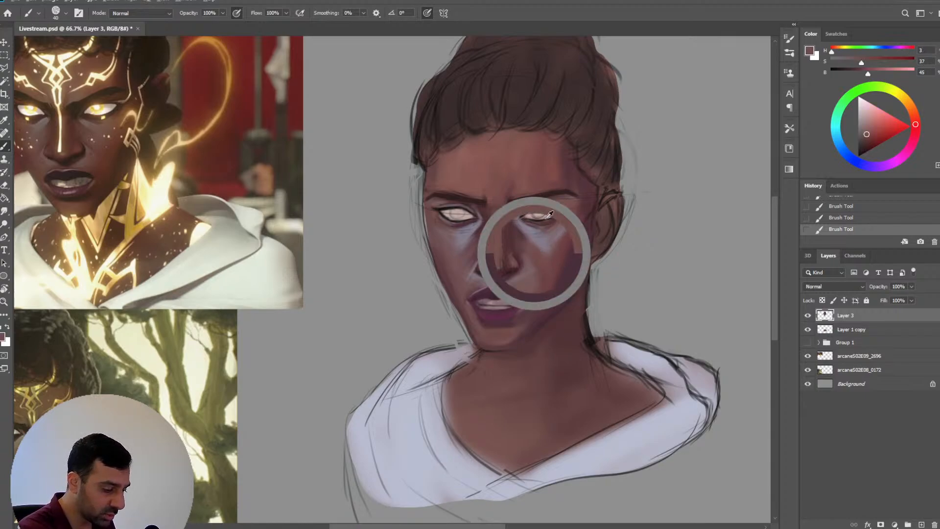
key("bracketleft")
key("bracketleft")
key("bracketleft")
key("bracketleft")
key("bracketleft")
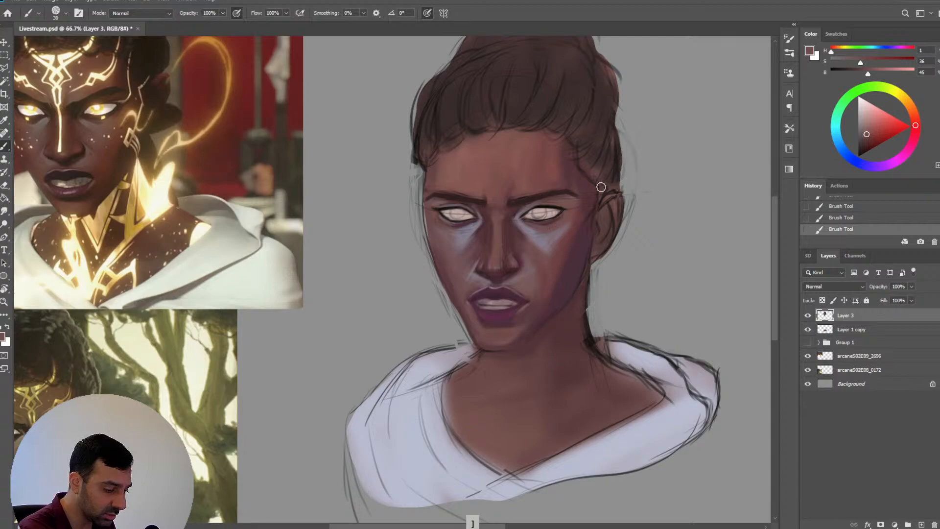
Extend the highlight under the right eye with sampled greyish violet (281, 11, 55), using a 50 to 70 px brush
left_click(547, 234, "alt")
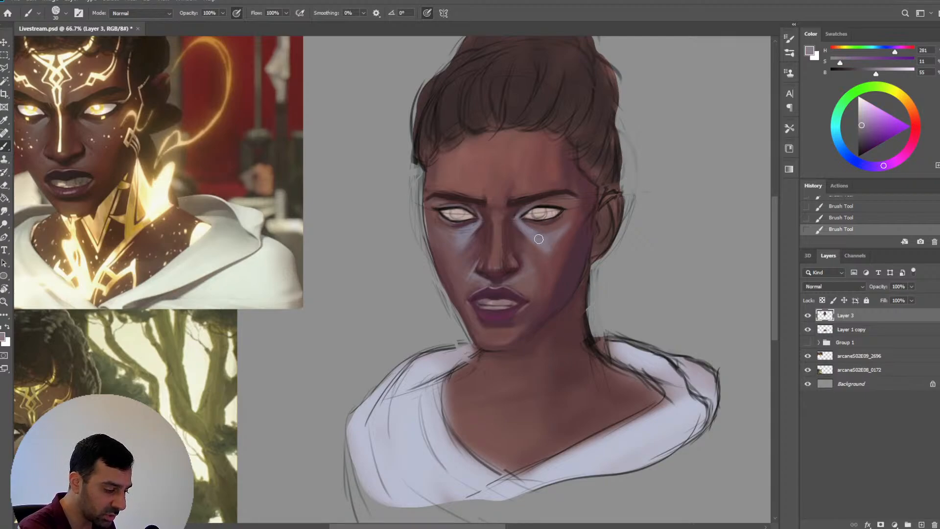
key("bracketright")
key("bracketright")
key("bracketright")
key("bracketright")
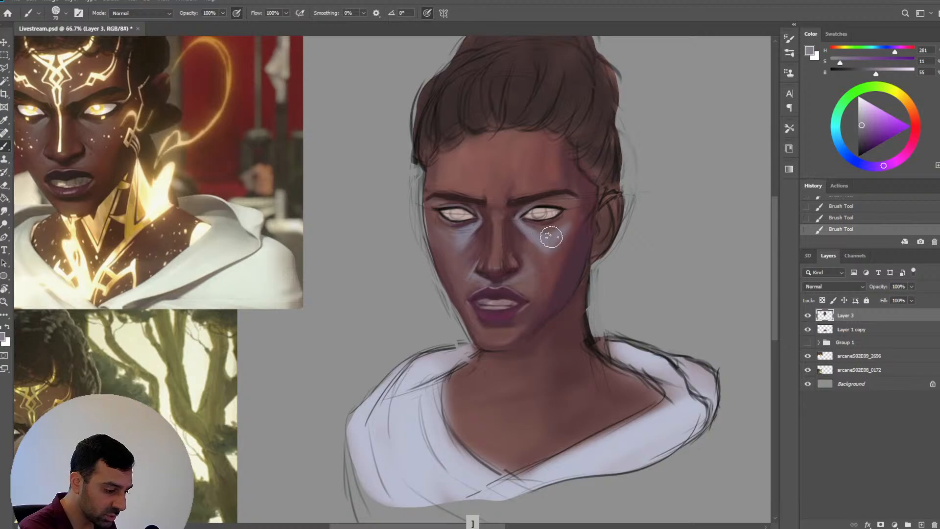
key("bracketleft")
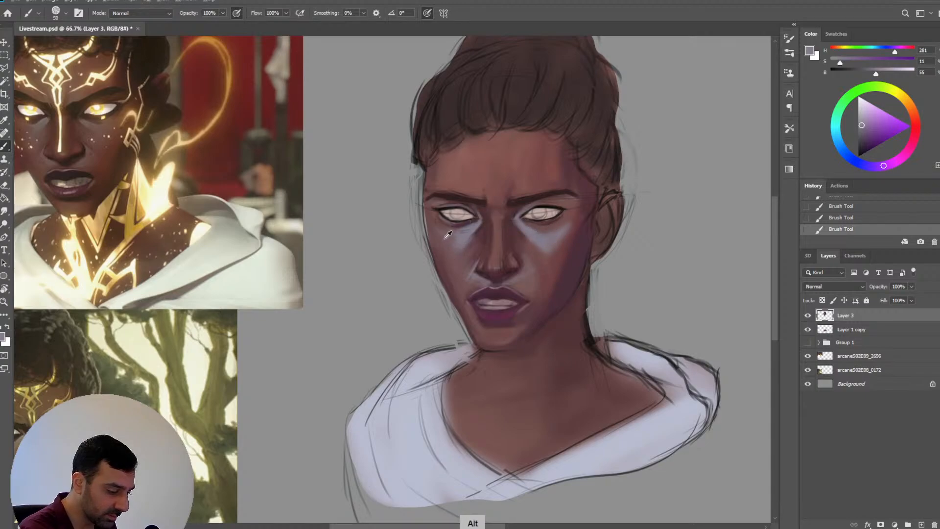
Blend the highlights under both eyes with sampled tones (352, 27, 45), (296, 11, 52) and (268, 12, 55), using 50 to 60 px brushes
left_click(447, 235, "alt")
key("bracketright")
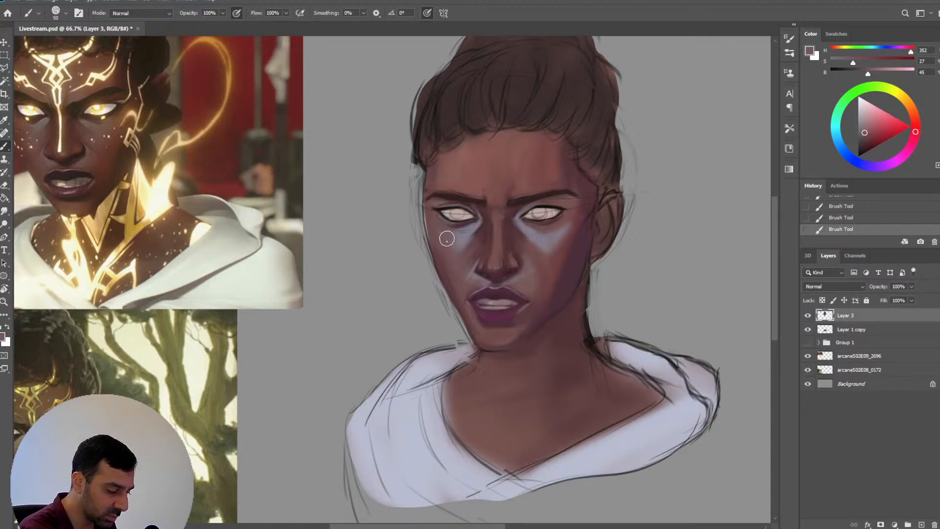
left_click(549, 241, "alt")
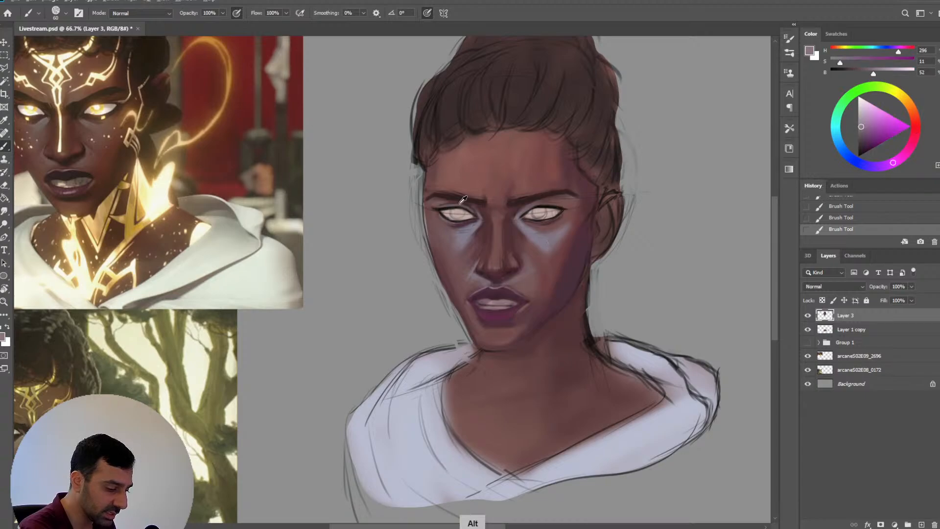
key("bracketleft")
key("bracketright")
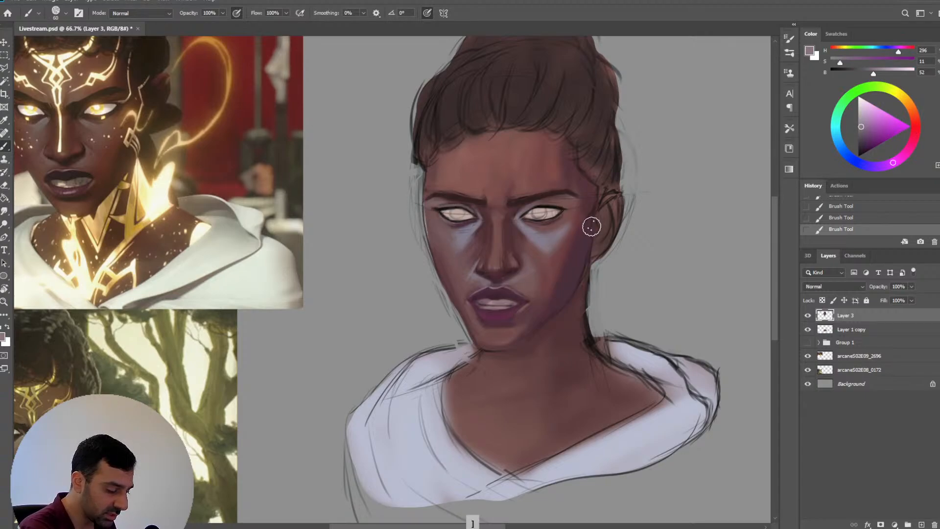
key("alt")
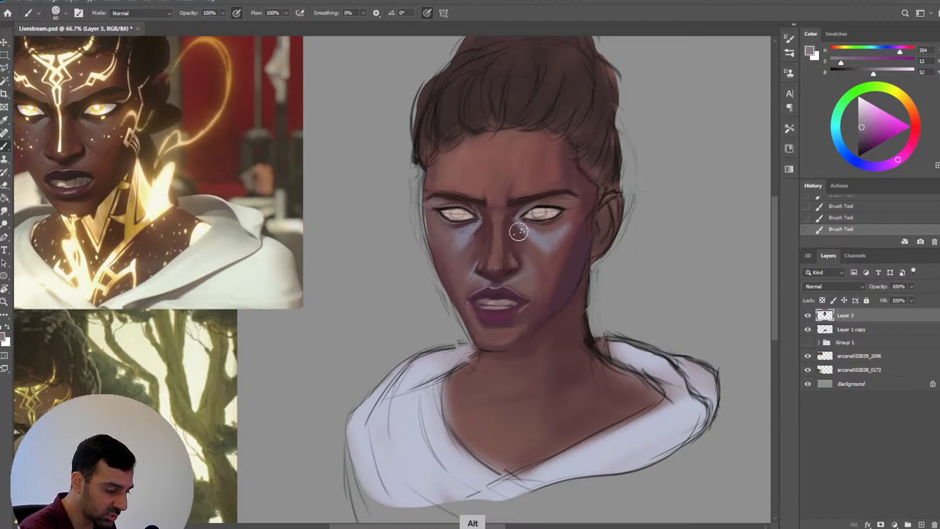
left_click(474, 228, "alt")
key("bracketleft")
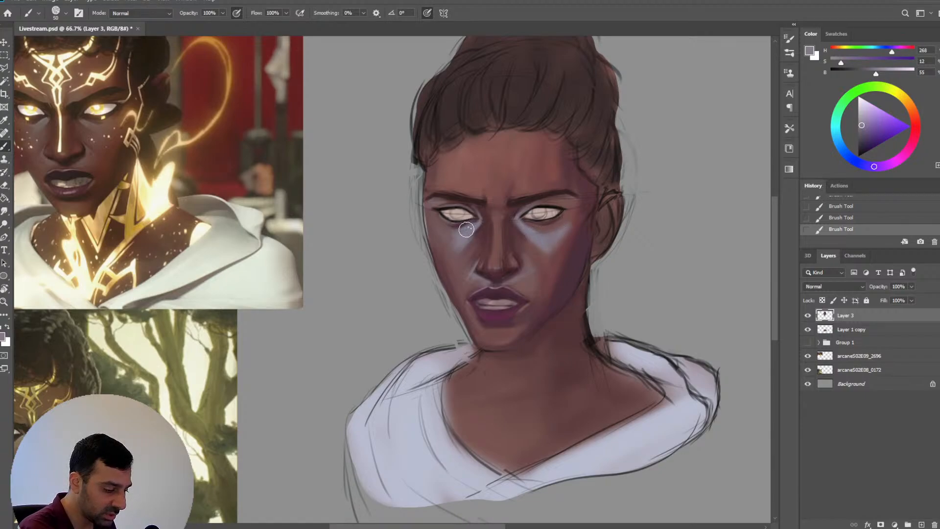
Soften the left cheek below the eye with sampled muted plum (347, 24, 47), using a 70 to 80 px brush
key("bracketright")
key("bracketright")
left_click(453, 236, "alt")
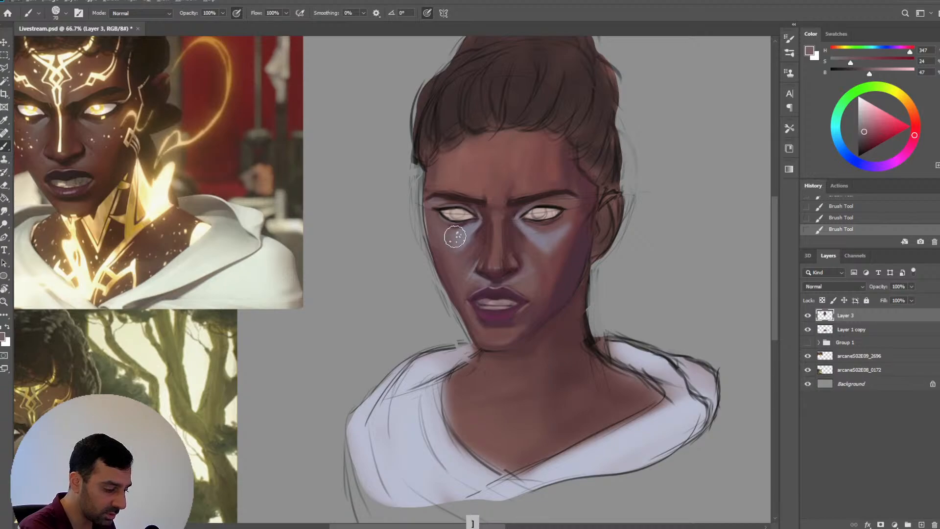
key("bracketright")
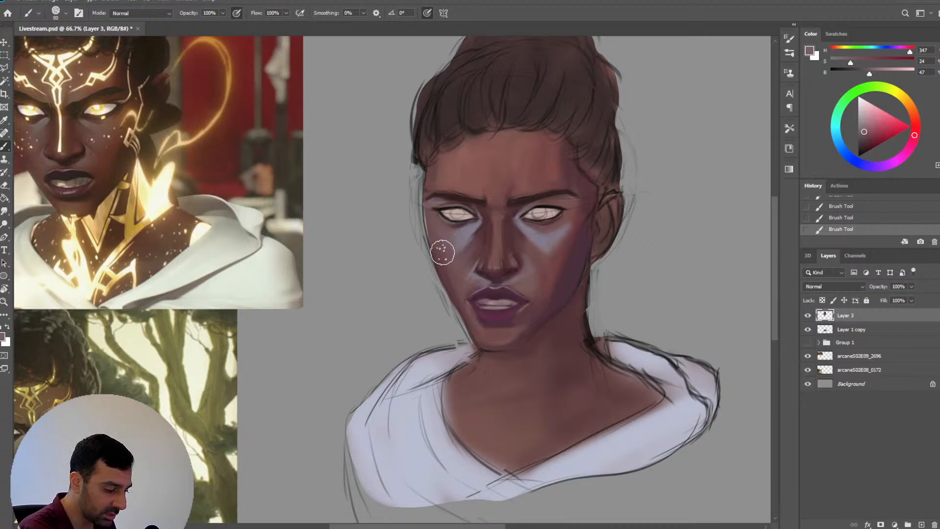
Refine the left eye's inner corner beside the nose with sampled dark plum (345, 46, 31) and greyish violet (292, 12, 52), using 45 and 25 px brushes
left_click(488, 232, "alt")
key("bracketleft")
key("bracketleft")
key("bracketleft")
key("bracketleft")
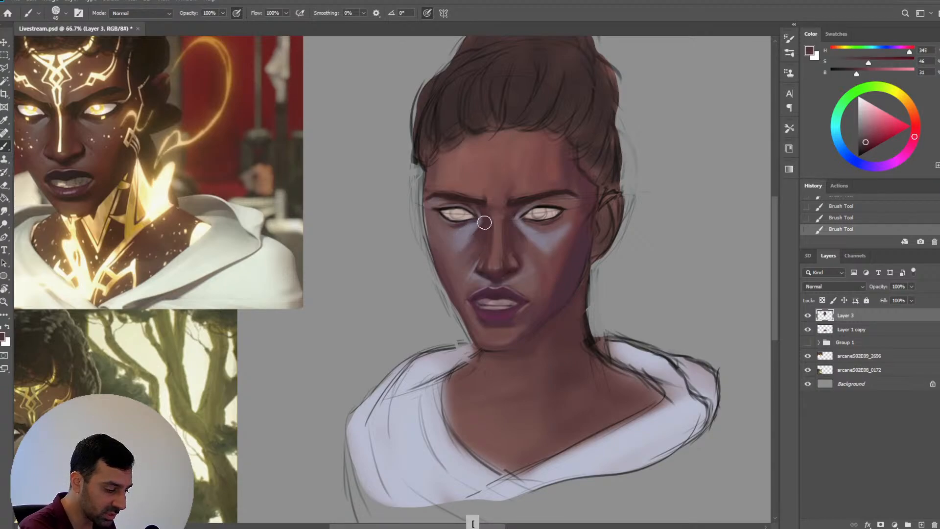
left_click(471, 232, "alt")
key("bracketleft")
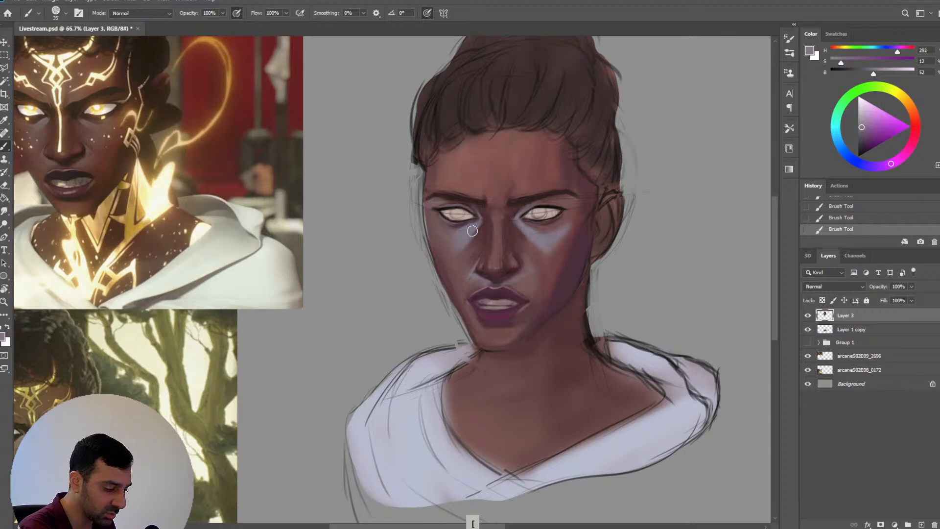
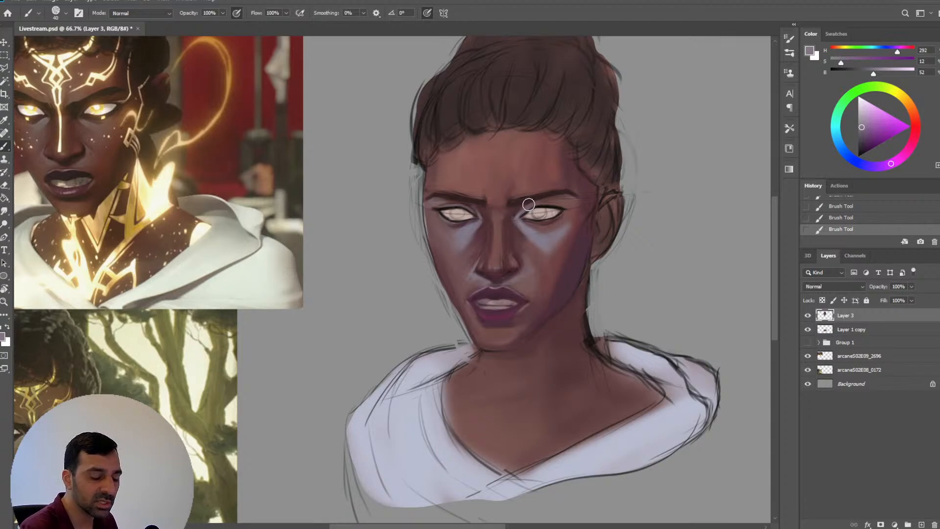
Touch up the skin along the left eye's lower lid and outer corner with sampled tones (355, 28, 46) and (346, 22, 47), using a 15 px brush
key("bracketleft")
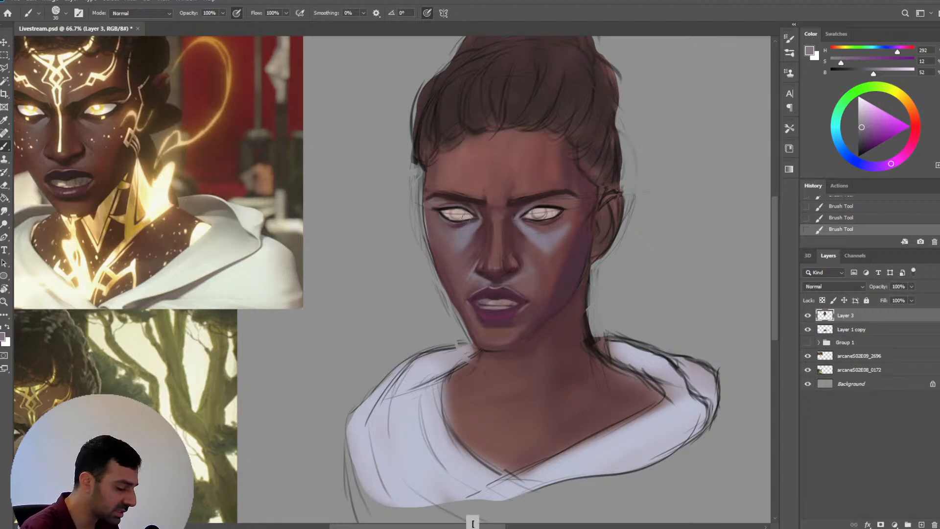
key("bracketleft")
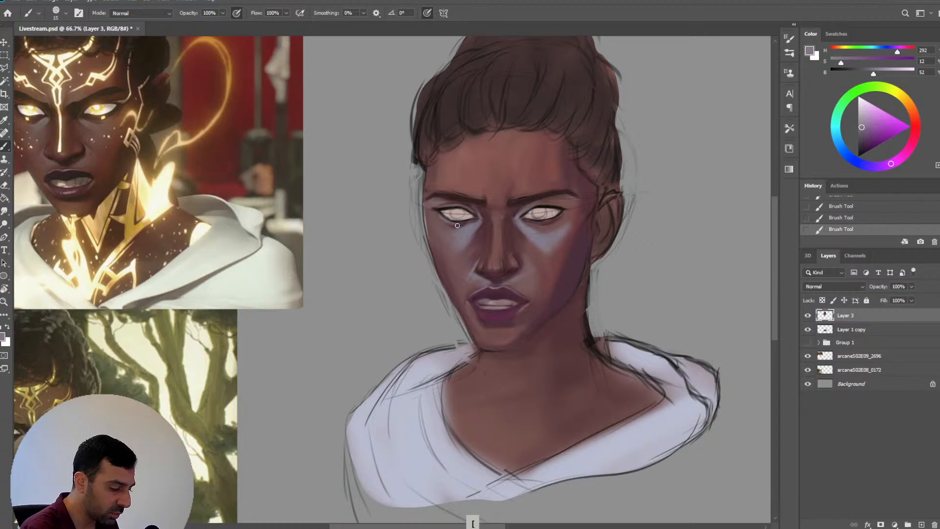
left_click(441, 218, "alt")
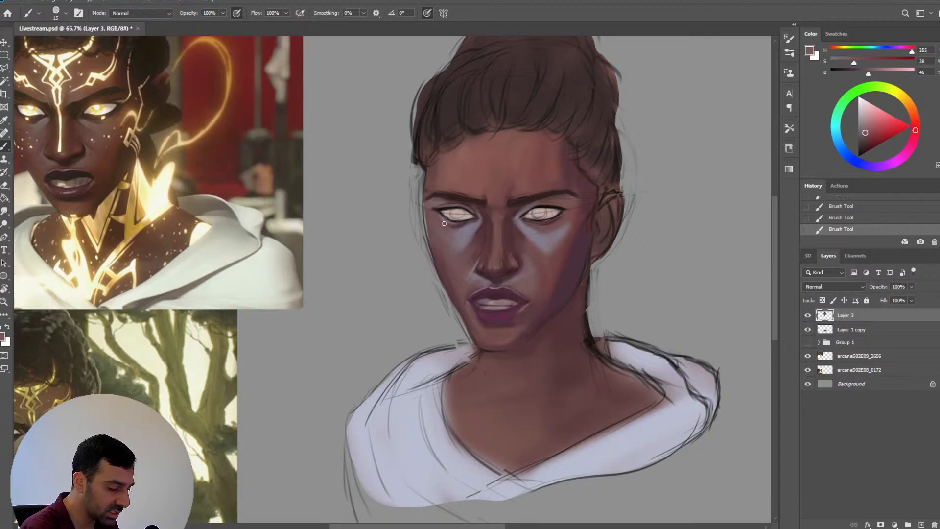
left_click(433, 206, "alt")
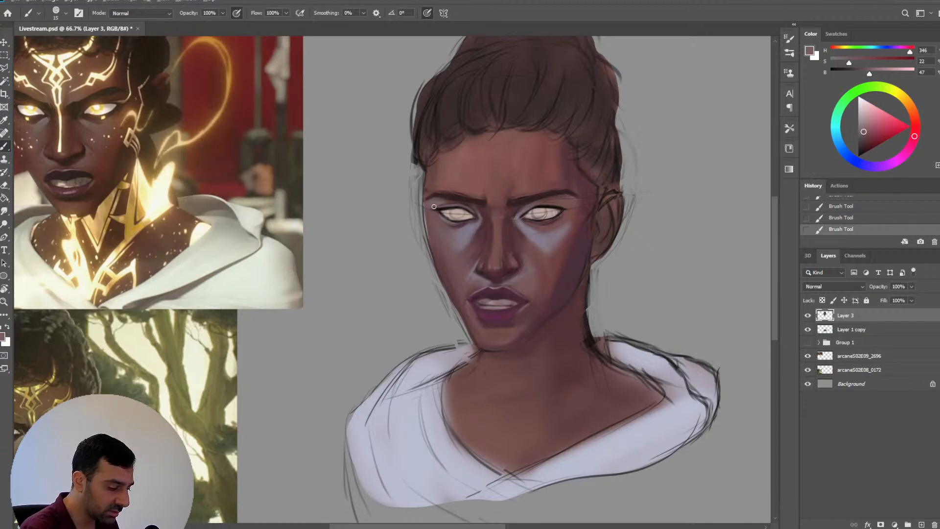
Add sampled greyish violet (304, 12, 49) around the outer corner of the left eye, using a 25 to 45 px brush
key("bracketright")
key("bracketright")
left_click(477, 235, "alt")
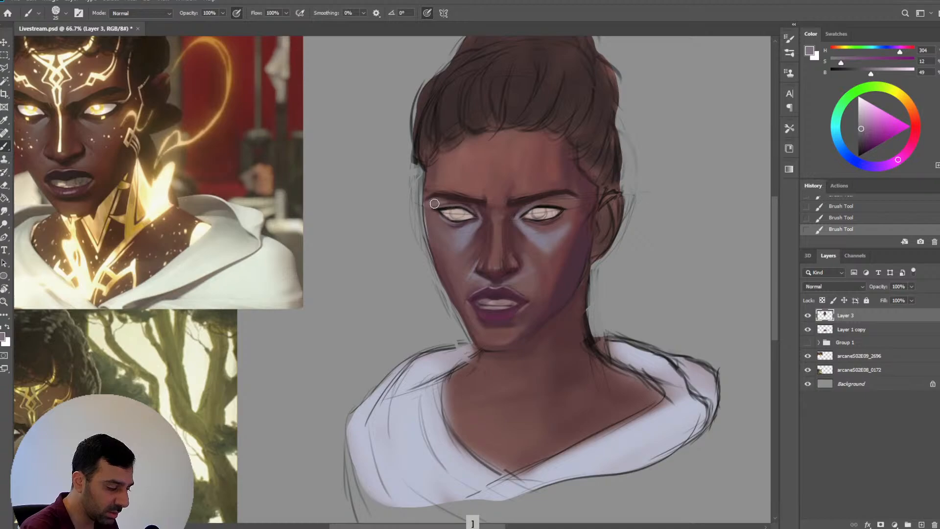
key("bracketright")
key("bracketright")
key("bracketright")
key("bracketleft")
key("bracketleft")
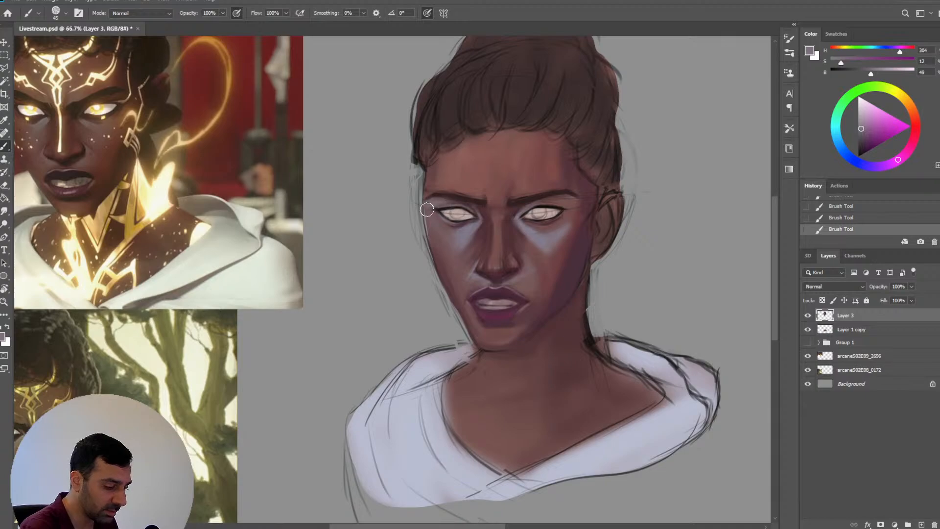
Blend the outer left cheek with sampled violet grey (268, 13, 53) and reddish browns (351, 39, 38) and (353, 29, 45), using 60 to 80 px brushes
key("bracketright")
key("bracketright")
key("bracketright")
left_click(467, 234, "alt")
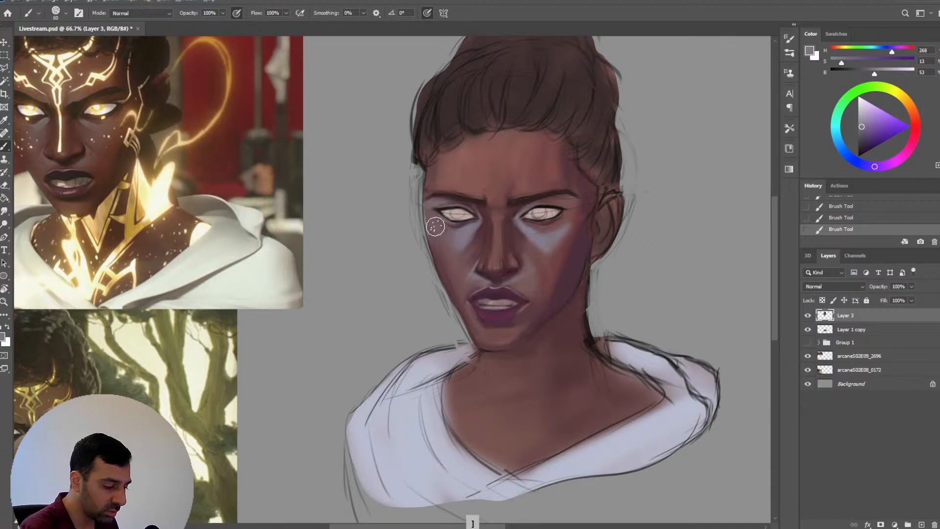
key("alt")
left_click(451, 267, "alt")
key("bracketright")
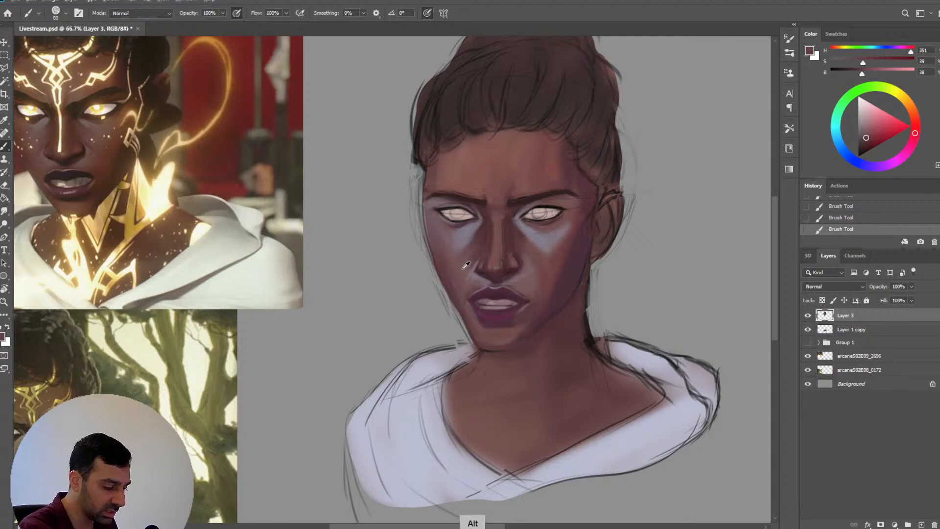
left_click(449, 254, "alt")
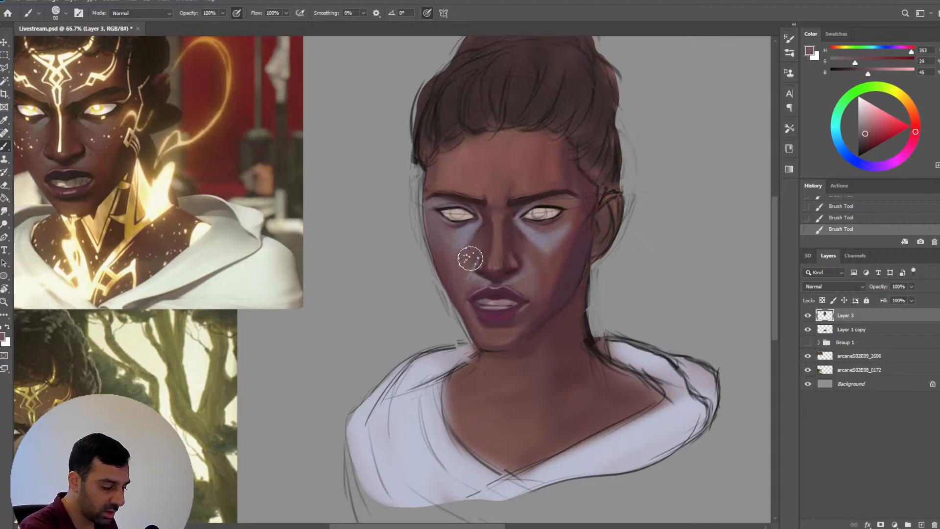
Brush sampled greyish violet (288, 11, 52) down the left cheek toward the mouth, using a 60 to 80 px brush
left_click(471, 242, "alt")
key("bracketleft")
key("bracketleft")
key("bracketleft")
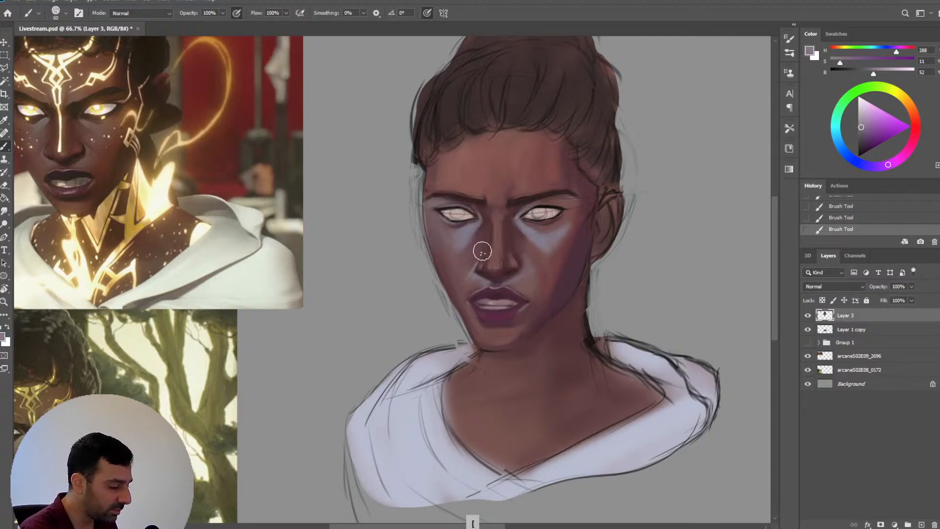
key("bracketright")
key("bracketright")
key("bracketright")
left_click_drag(469, 247, 462, 303)
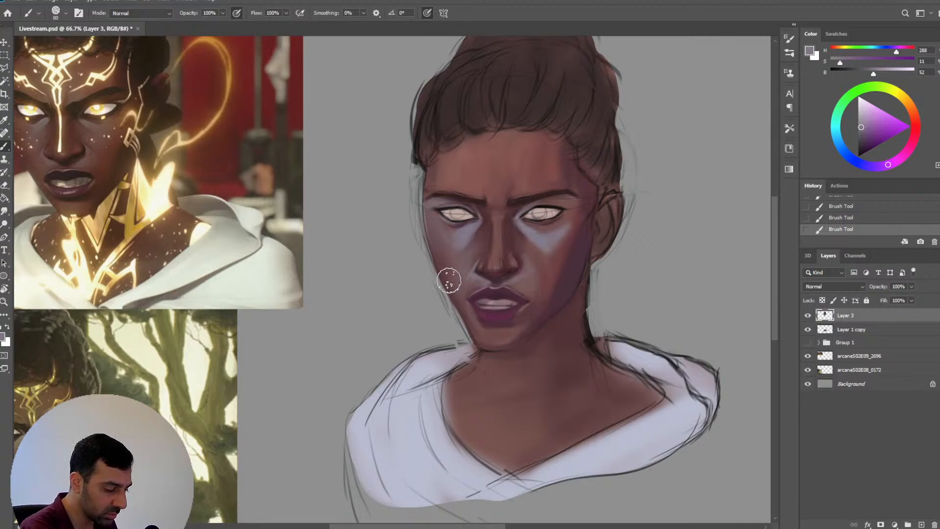
Blend the left cheek and the eye's outer corner with sampled muted red (352, 27, 44), reducing the brush from 70 to about 30 px
left_click(458, 230, "alt")
key("bracketleft")
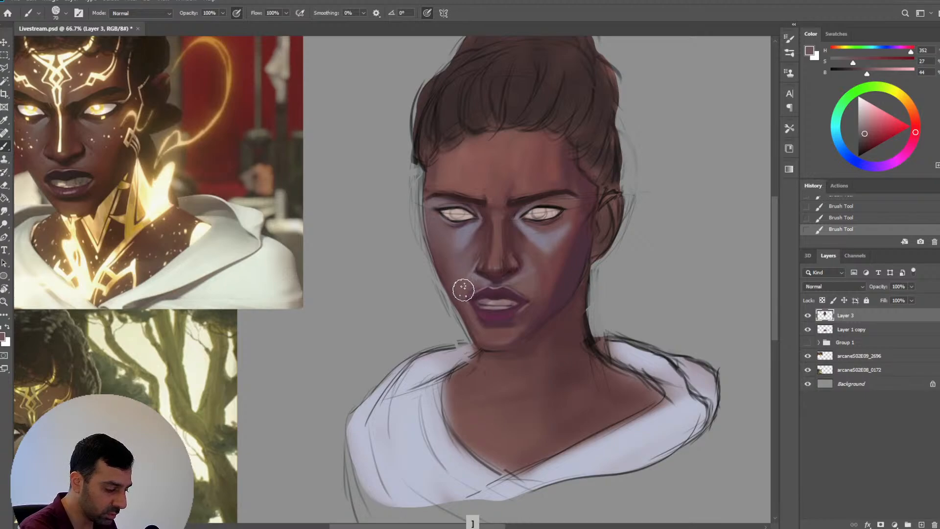
key("bracketleft")
key("bracketleft")
key("bracketleft")
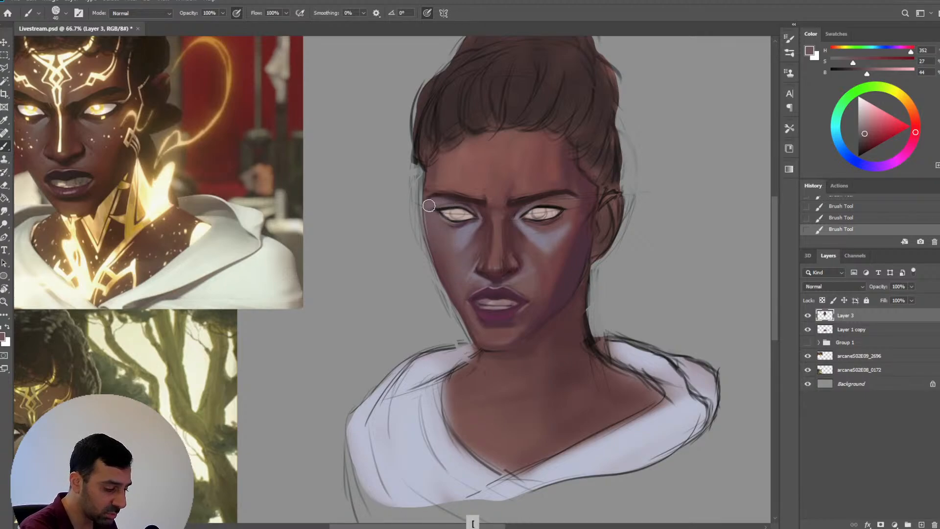
key("bracketleft")
key("bracketleft")
key("bracketleft")
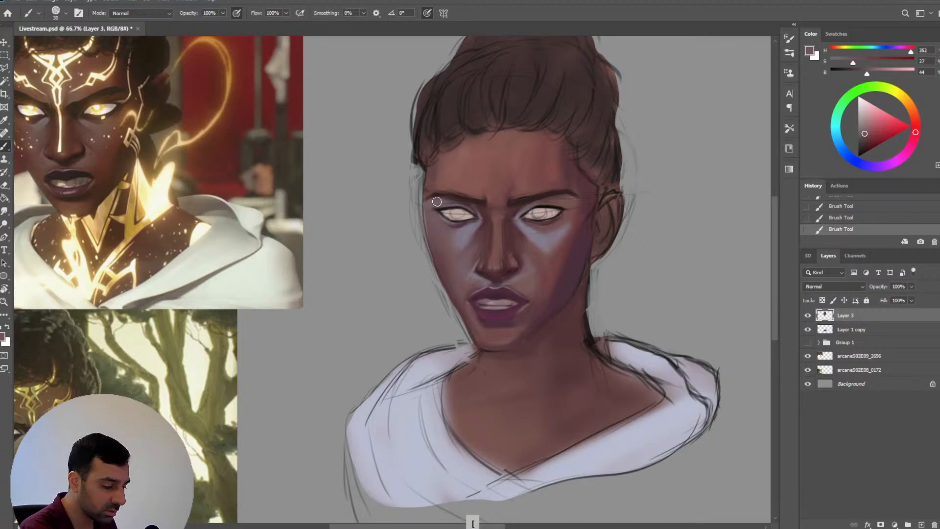
key("bracketleft")
Deepen the upper lid between the left eye and eyebrow with sampled dark browns (351, 46, 30) and (357, 49, 18), using a 20 to 25 px brush
left_click(489, 215, "alt")
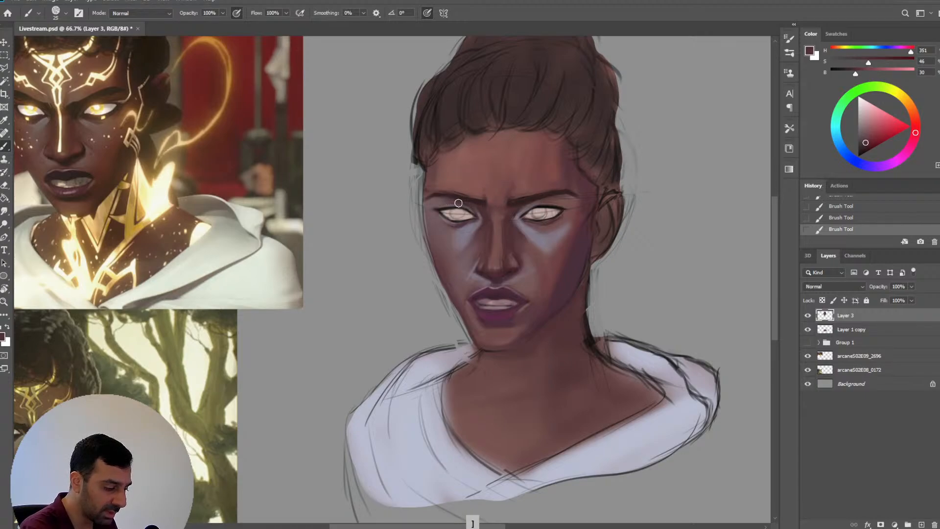
key("bracketleft")
key("bracketleft")
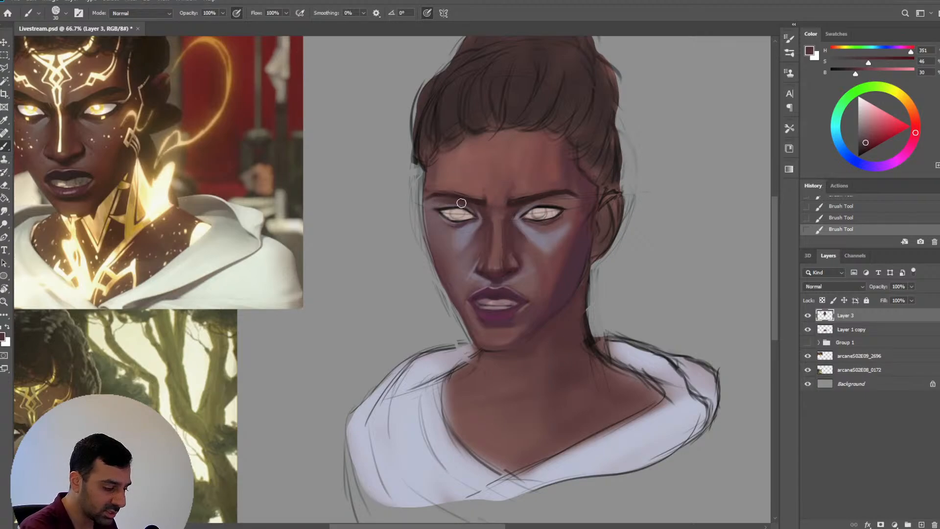
left_click(474, 205, "alt")
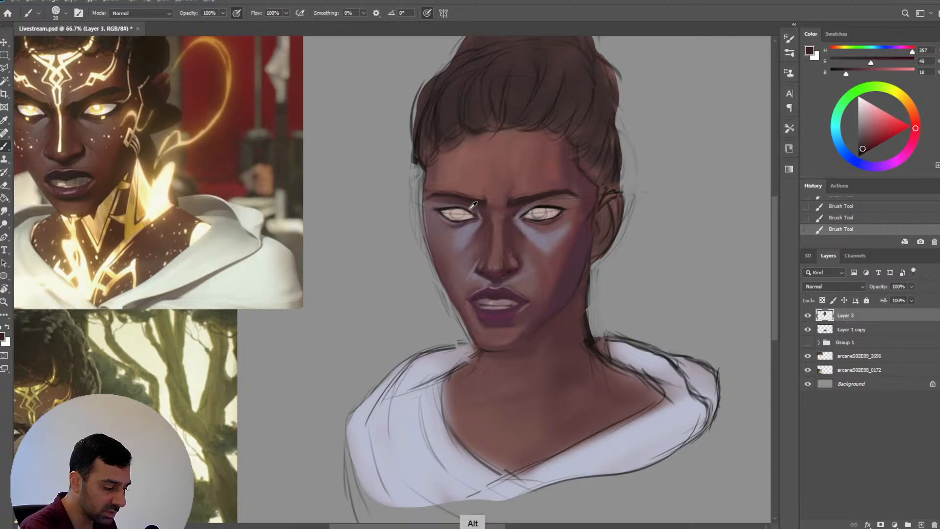
Refine the inner corner and lower edge of the left eye with sampled dark plum (332, 41, 29), using a 15 px brush
left_click(473, 226, "alt")
left_click_drag(392, 279, 390, 331)
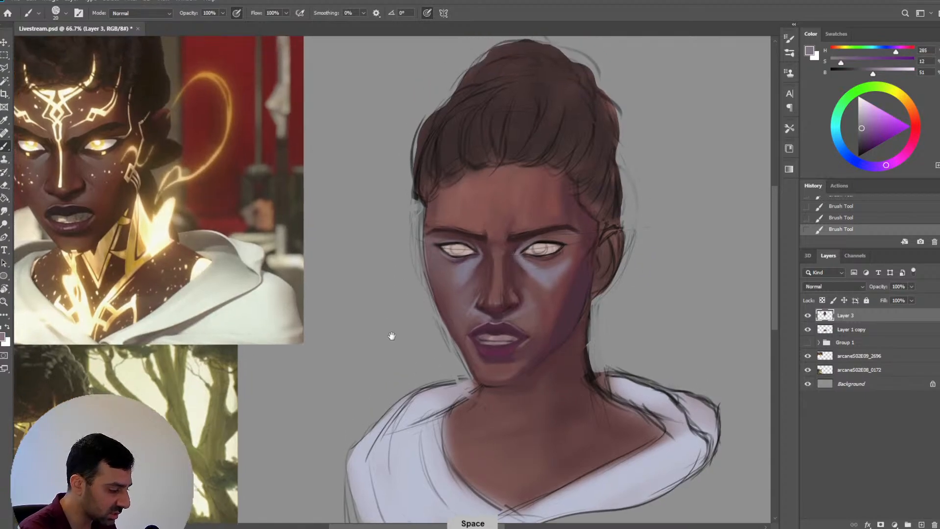
left_click(544, 258, "alt")
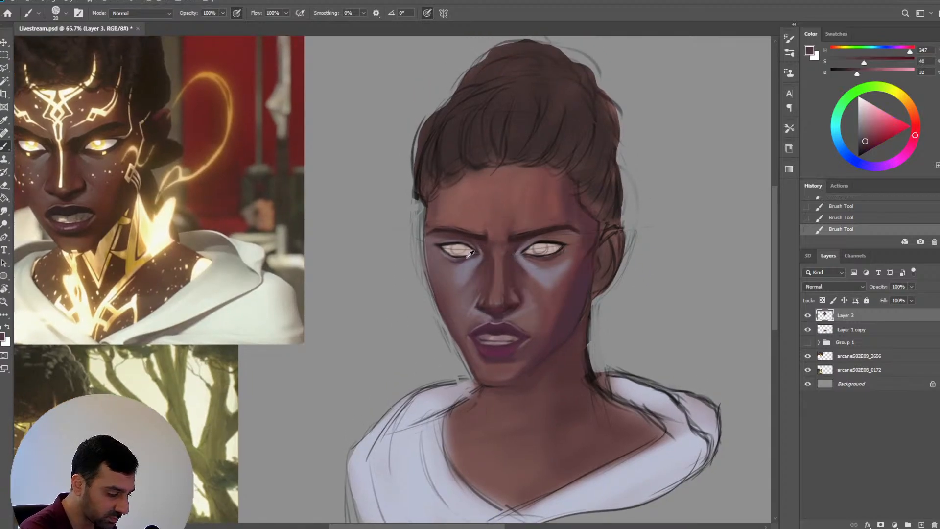
key("bracketleft")
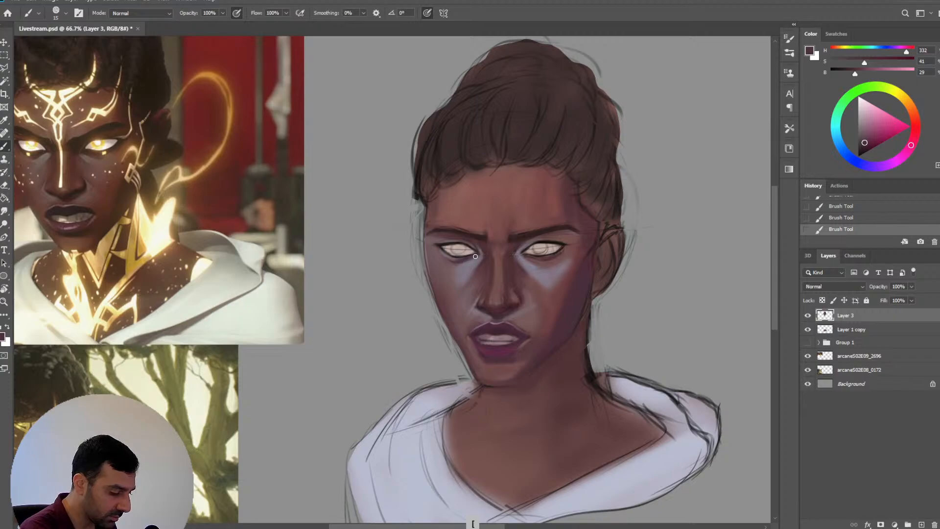
Rework the outer lower lid of the left eye with sampled tones (348, 25, 45) and (6, 42, 52), using 15 to 25 px brushes
left_click(443, 254, "alt")
key("bracketleft")
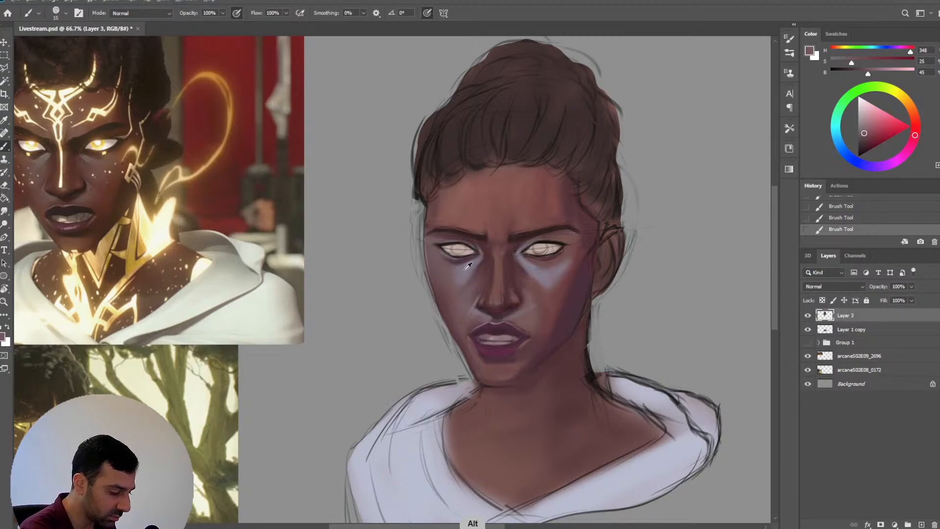
left_click(450, 254, "alt")
key("bracketright")
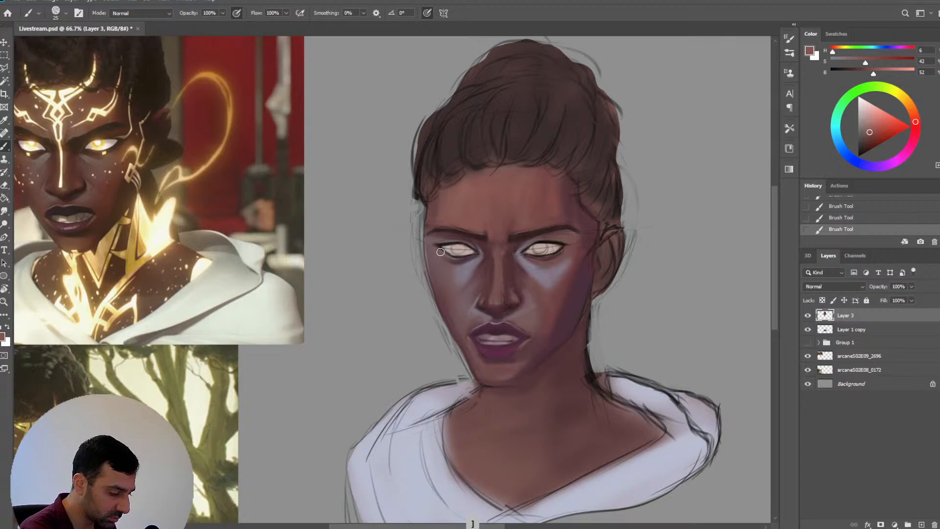
Desaturate the colour to (6, 27, 52) and blend it under the left eye and over the cheek, using a 25 to 70 px brush
left_click(866, 130)
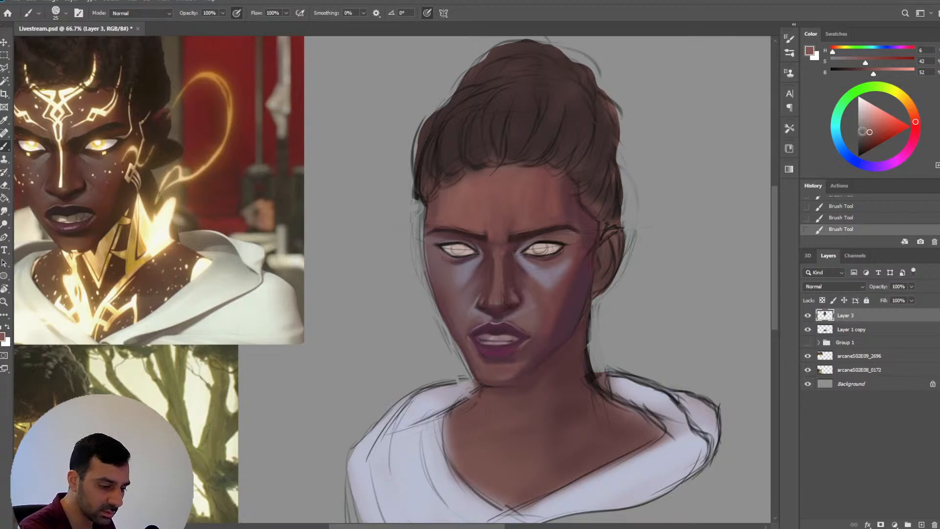
key("bracketleft")
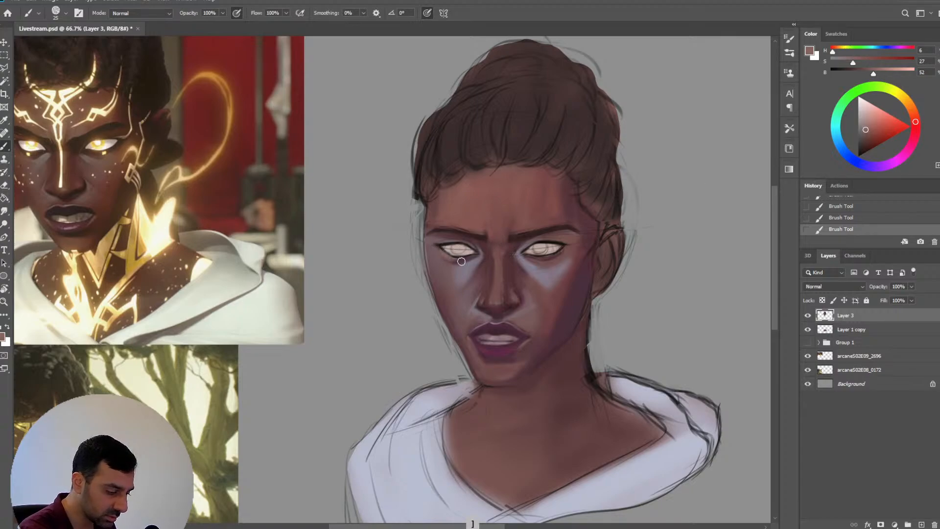
key("bracketright")
key("bracketright")
key("bracketright")
key("bracketright")
key("bracketright")
key("bracketright")
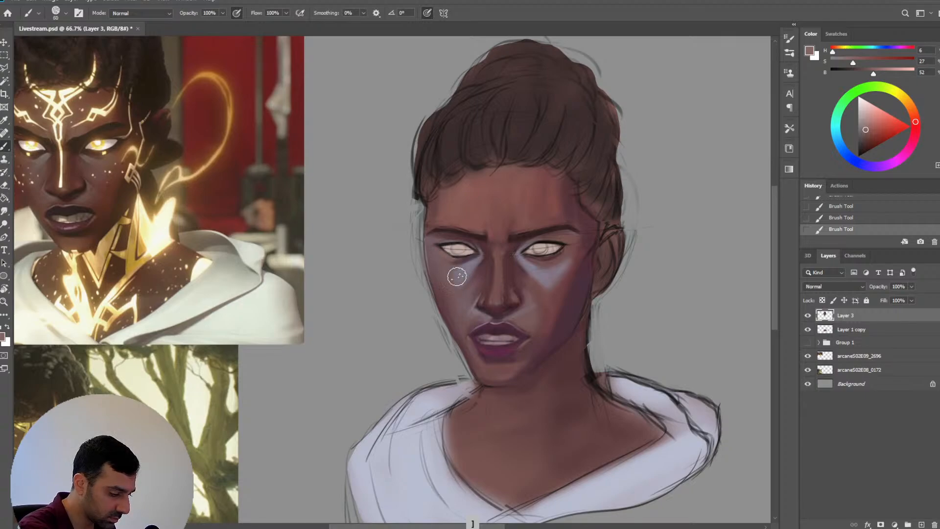
key("bracketright")
key("bracketright")
key("bracketright")
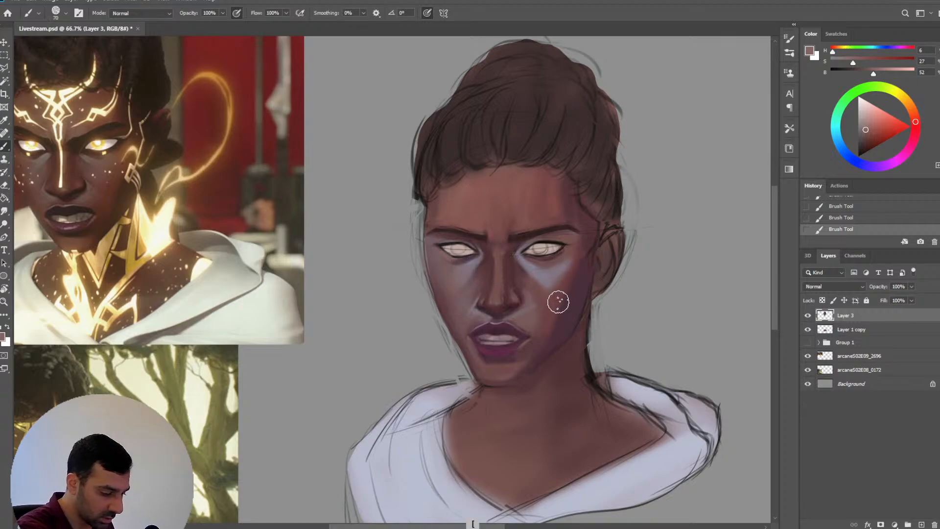
Blend the right cheek highlight and its edges with sampled greyish mauve (316, 11, 52) and reddish brown (357, 42, 44), using 60 to 70 px brushes
key("bracketleft")
left_click(551, 280, "alt")
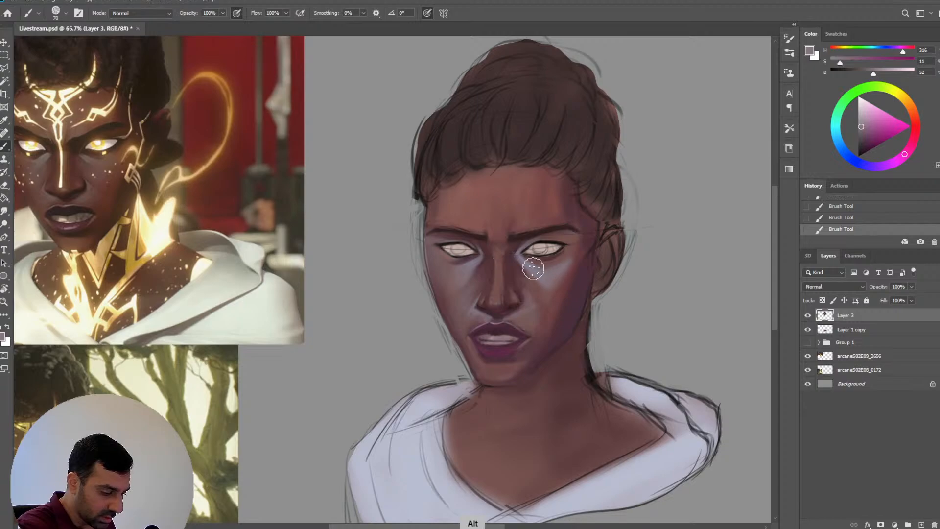
left_click_drag(533, 269, 555, 287)
left_click(551, 300, "alt")
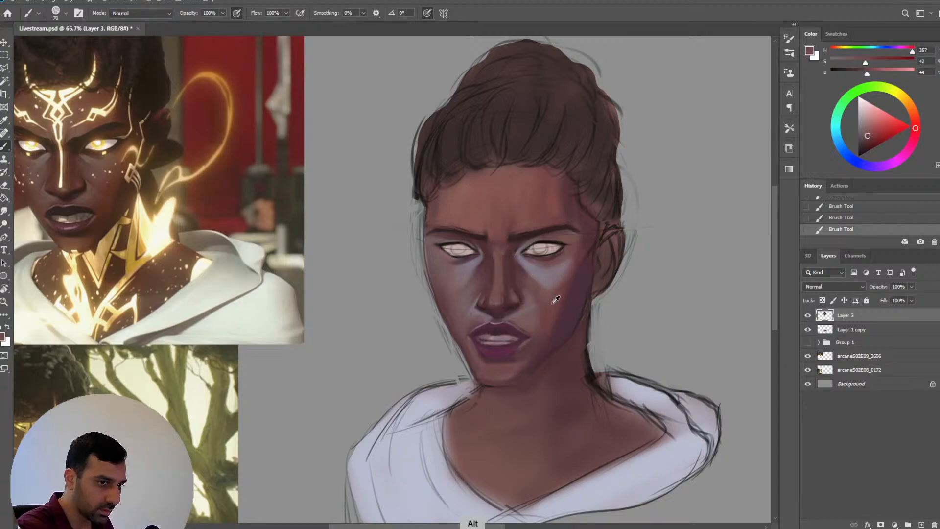
key("bracketleft")
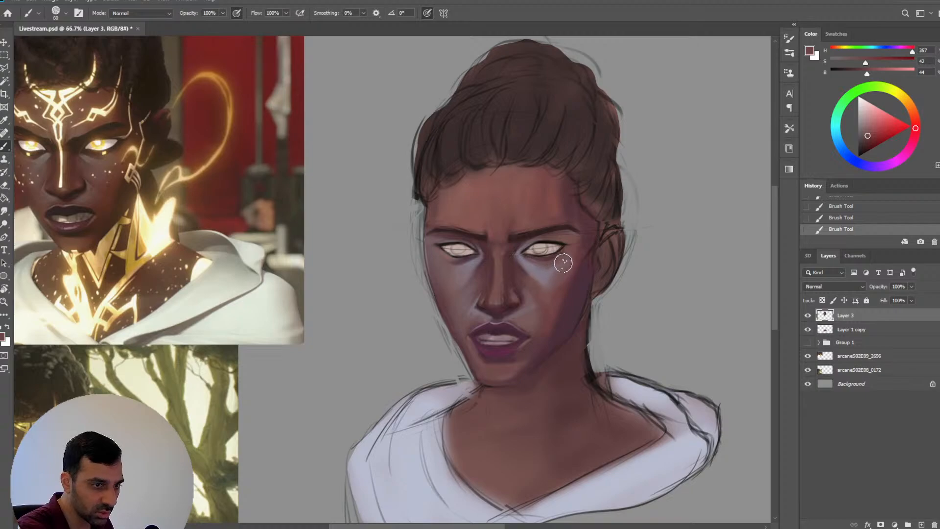
key("bracketright")
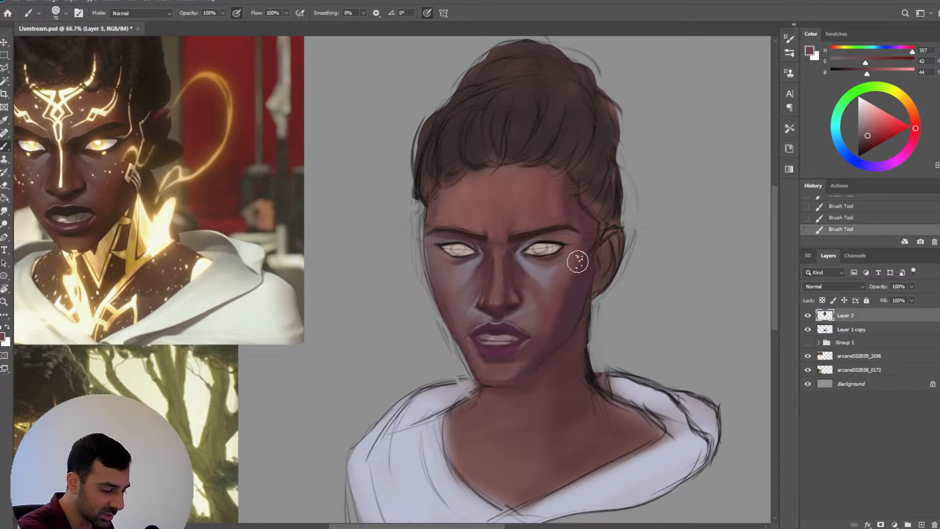
Refine the lower lid of the left eye with sampled dark plum (332, 43, 29) and muted brown (2, 30, 48), reducing the brush to 25 px
left_click(470, 249, "alt")
left_click(471, 257, "alt")
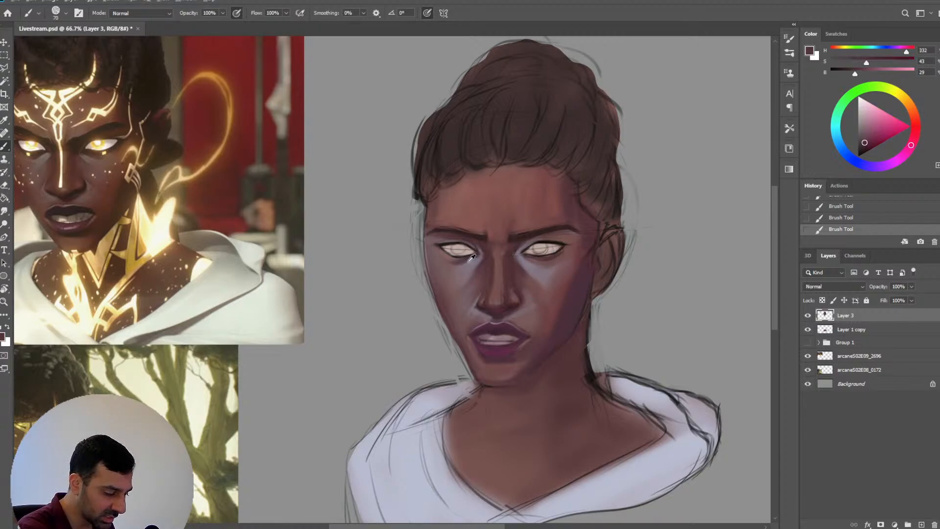
left_click(449, 268, "alt")
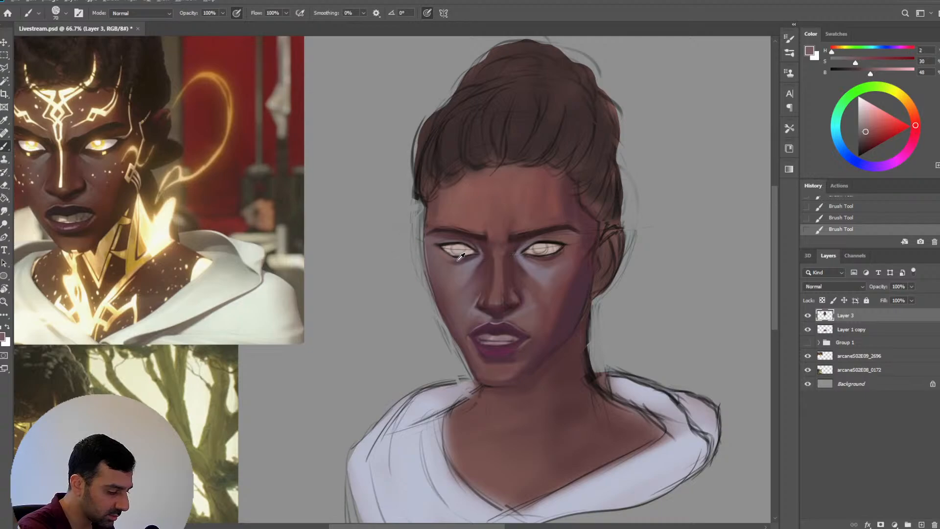
key("bracketleft")
key("bracketleft")
key("bracketleft")
key("bracketleft")
key("bracketleft")
key("bracketleft")
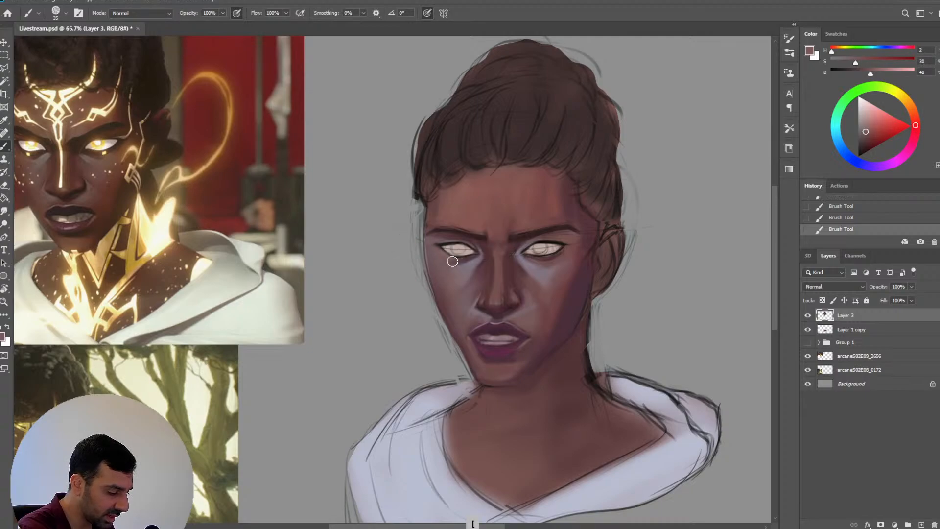
key("bracketleft")
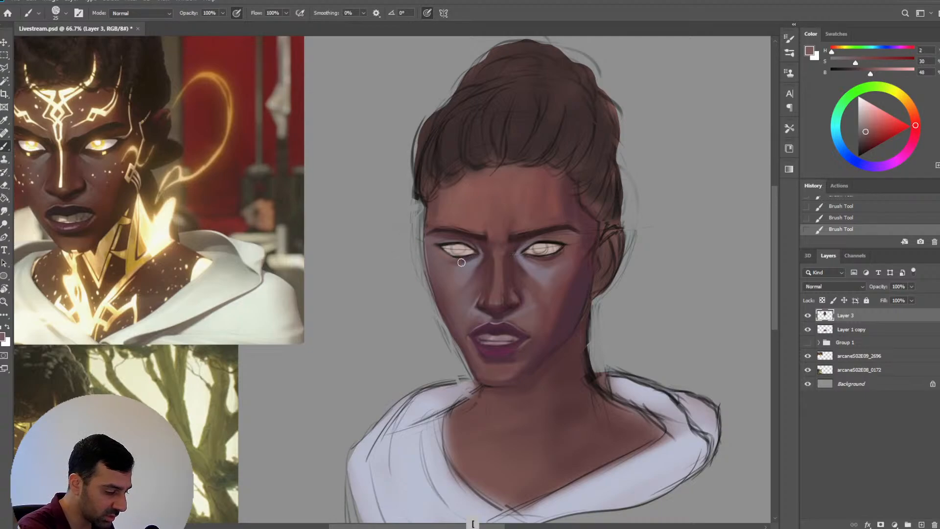
Blend the area under the left eye's inner corner with sampled greyish purple (276, 11, 51), using 15 to 45 px brushes
left_click(475, 260, "alt")
key("bracketleft")
key("bracketleft")
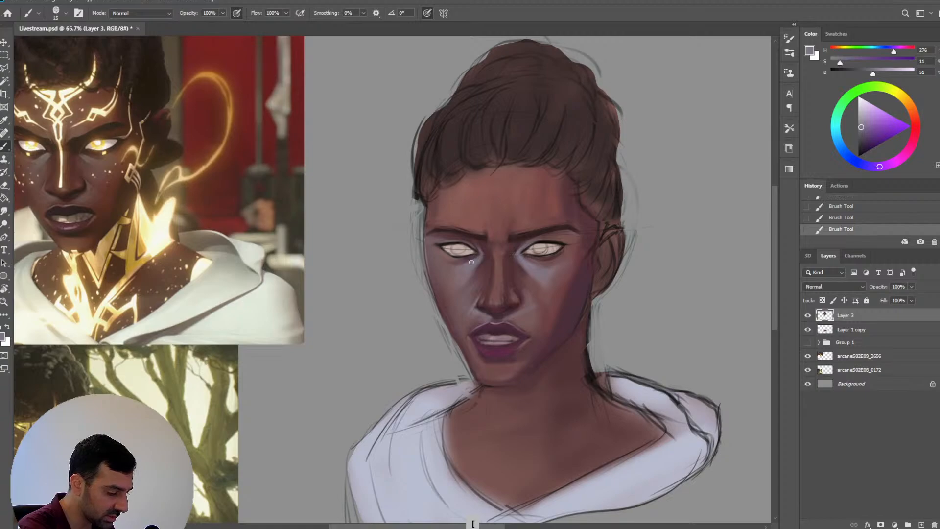
key("bracketright")
key("bracketright")
key("bracketright")
key("bracketright")
key("bracketright")
key("bracketright")
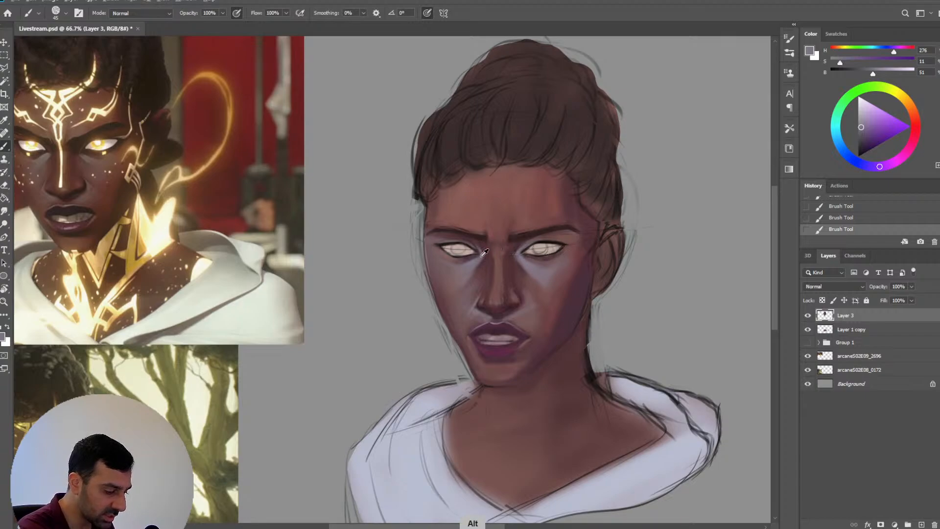
Darken and soften the lower edge of the right eye with sampled dark plum (334, 37, 32), using 20 to 25 px brushes
left_click(558, 251, "alt")
key("bracketleft")
key("bracketleft")
key("bracketleft")
key("bracketleft")
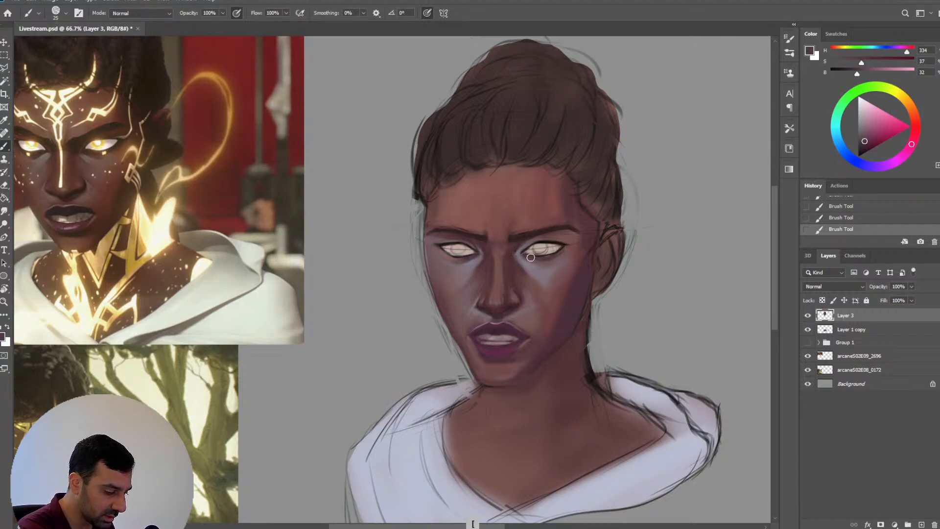
key("bracketleft")
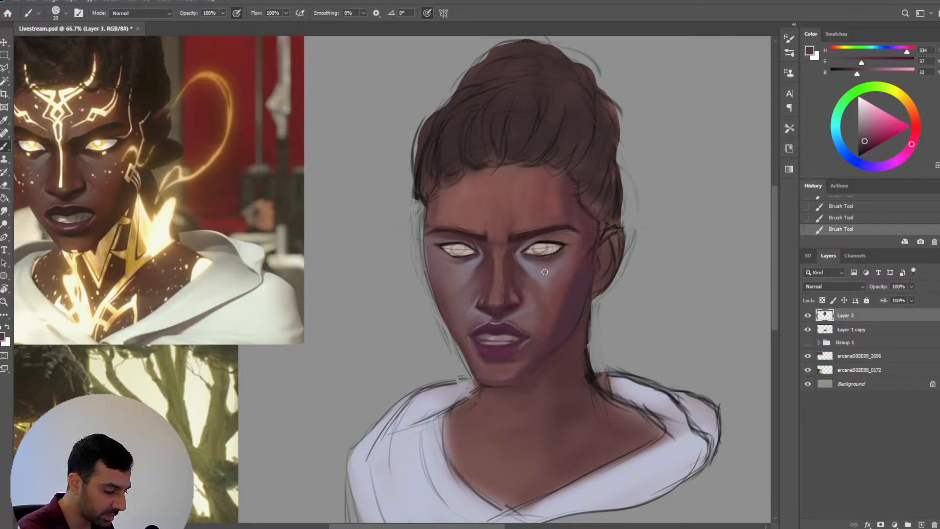
Rework the outer lower lid of the right eye with sampled tones (7, 42, 54) and (322, 15, 51), using 15 to 20 px brushes
left_click(477, 212, "alt")
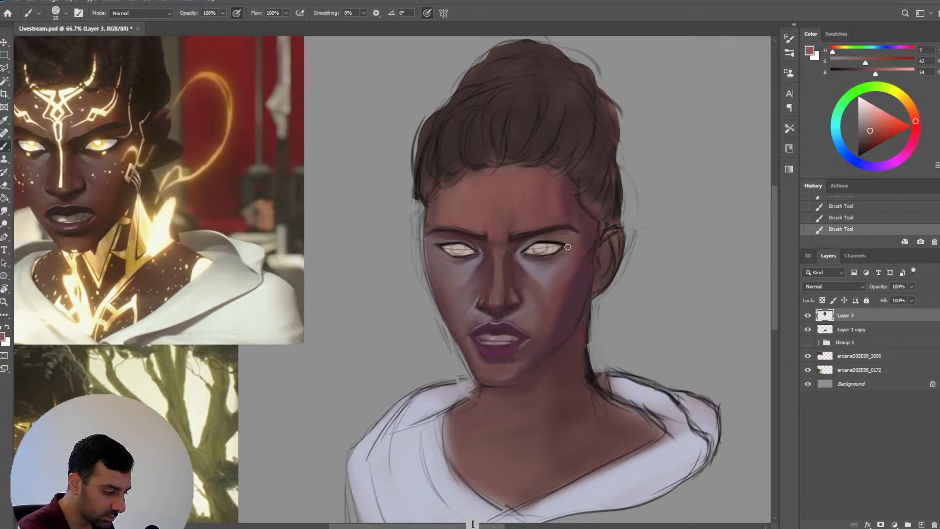
left_click(550, 275, "alt")
key("bracketleft")
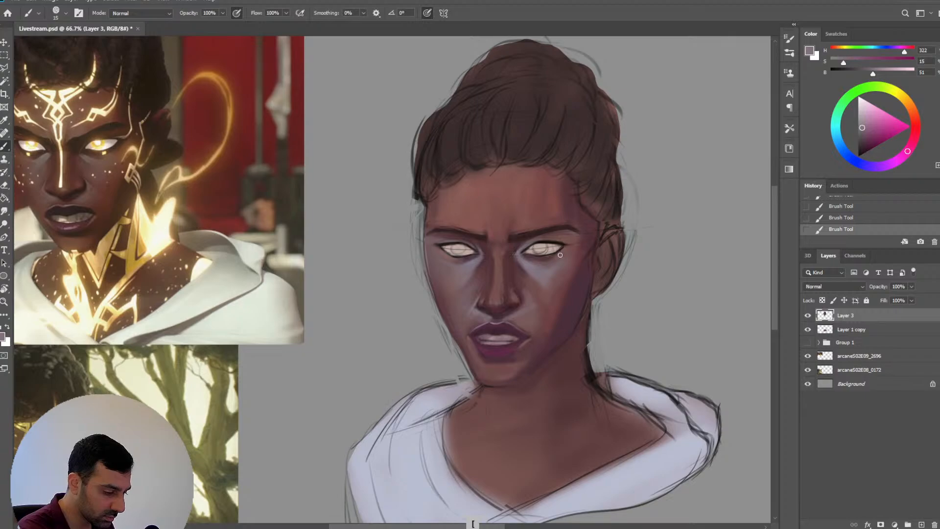
key("bracketright")
Blend the right cheek and side of the nose with sampled reddish brown (4, 38, 47) and greyish mauve (318, 13, 51), using 20 to 30 px brushes
key("ctrl+minus")
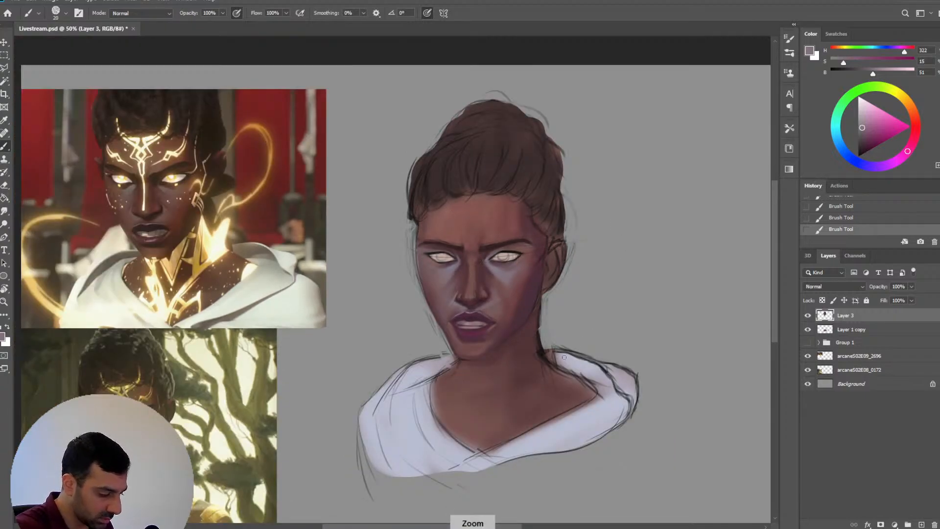
left_click_drag(477, 413, 431, 414)
key("bracketright")
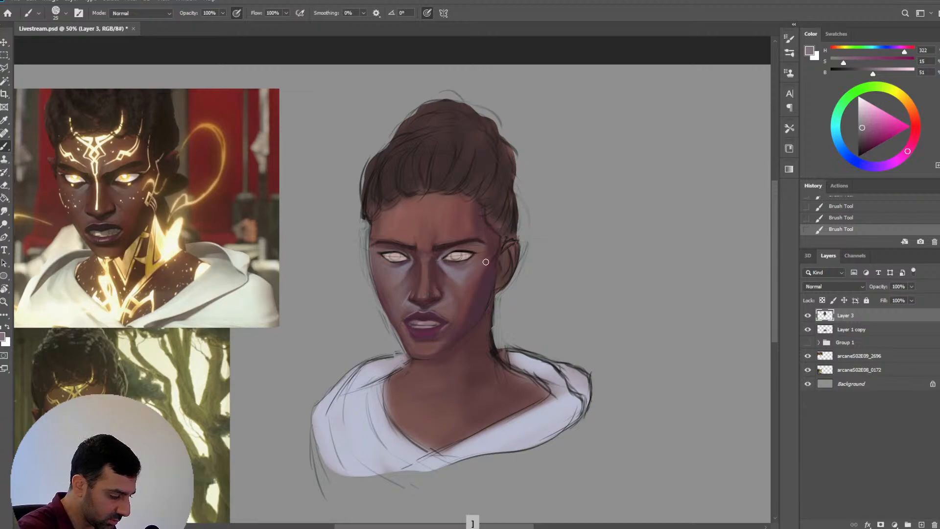
left_click(487, 284, "alt")
left_click(427, 285, "alt")
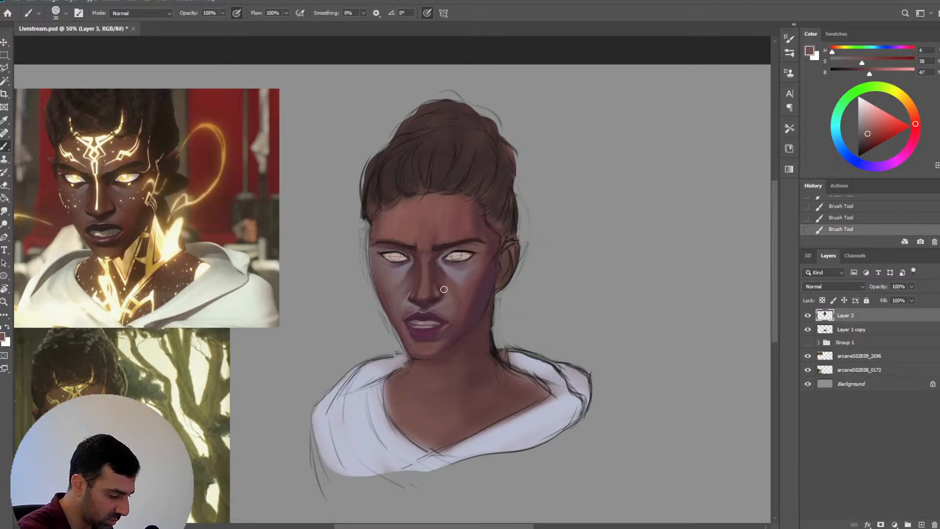
left_click(462, 268, "alt")
key("bracketleft")
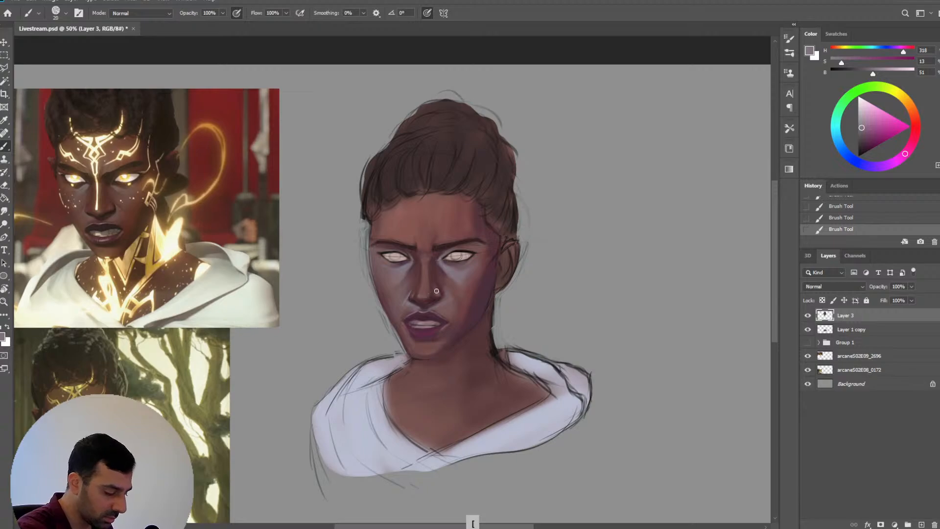
Compare the face without and with the last two brush strokes by undoing and redoing them
key("ctrl+z")
key("ctrl+z")
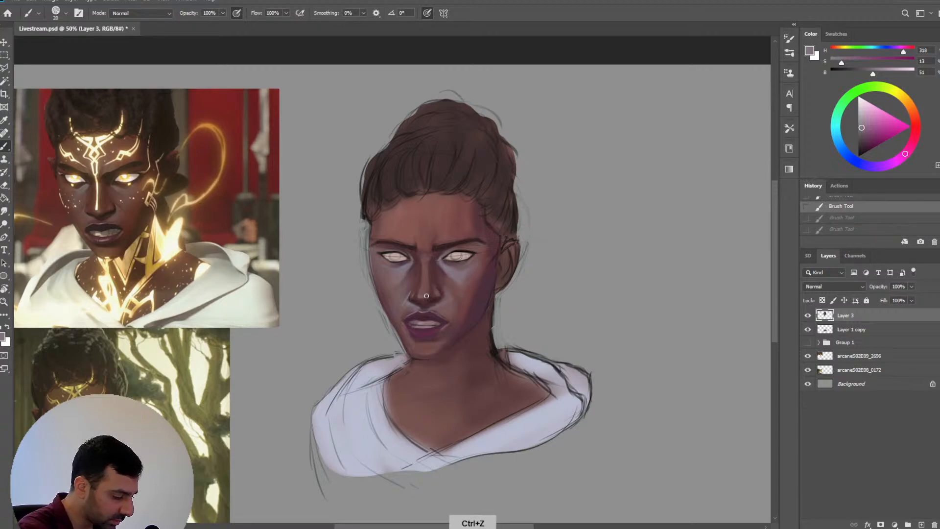
key("ctrl+shift+z")
key("ctrl+shift+z")
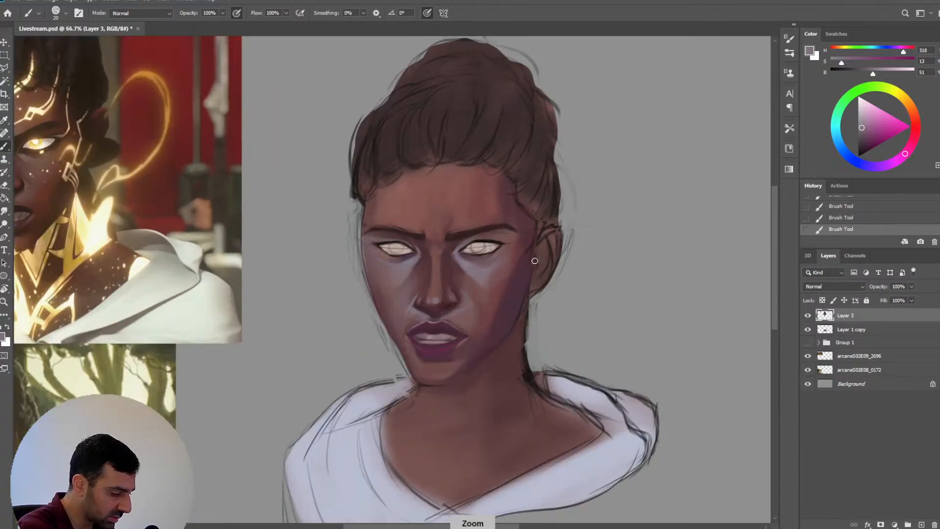
Try a pale yellow (42, 37, 82) glow over the right eye with 25 to 50 px brushes, and undo the last stroke
key("ctrl+plus")
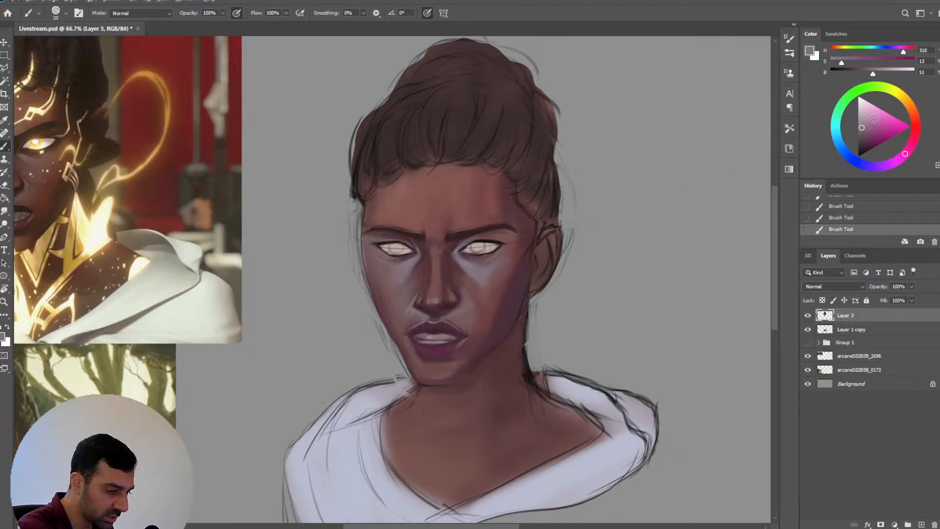
left_click(874, 116)
left_click(906, 100)
key("space")
mouse_move(466, 348)
left_mouse_down()
mouse_move(442, 329)
mouse_move(530, 366)
mouse_move(523, 366)
left_mouse_up()
key("bracketright")
key("bracketright")
key("bracketright")
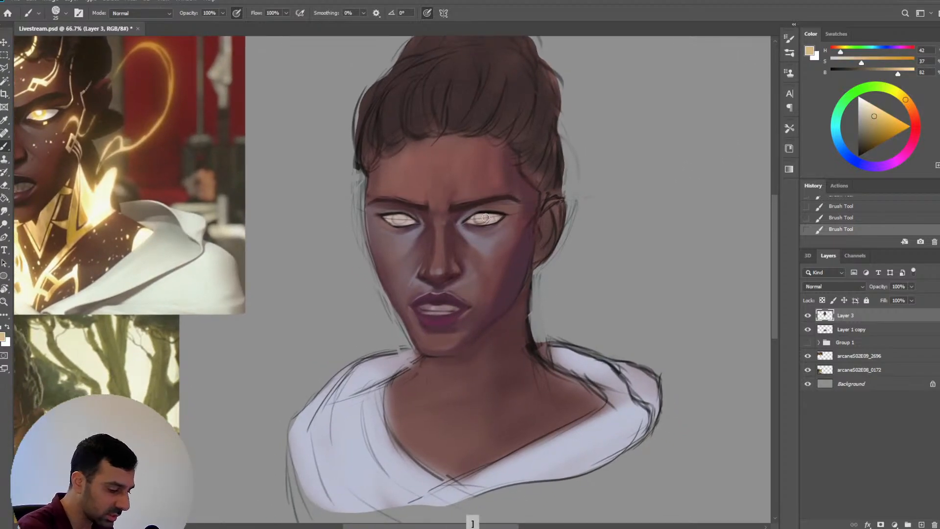
key("ctrl+minus")
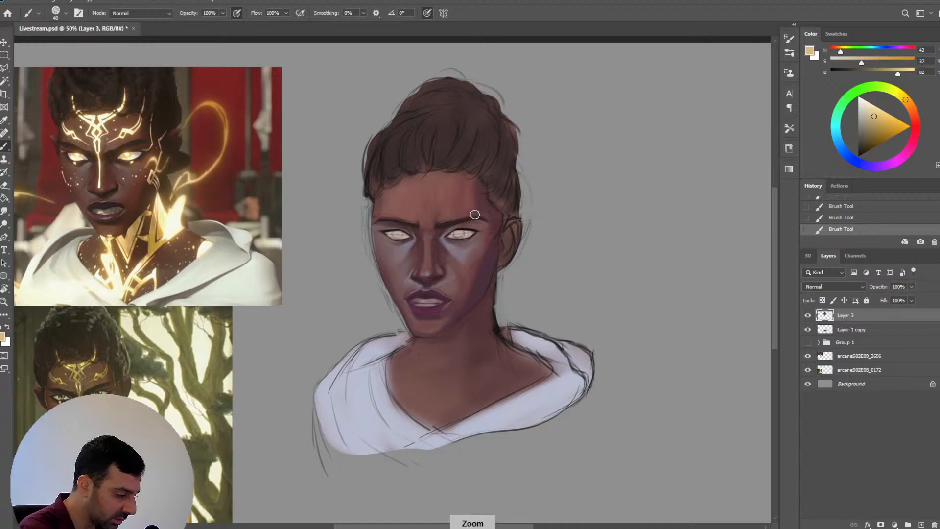
key("bracketright")
key("bracketright")
key("ctrl+z")
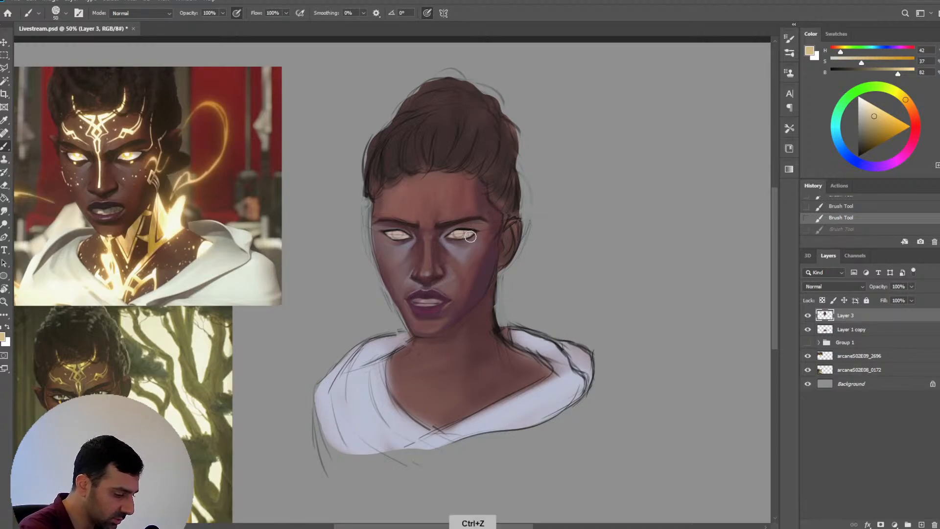
Smooth the fill of both eyes with sampled pale pinkish grey (12, 15, 75), using 20 to 25 px brushes
left_click(471, 228, "alt")
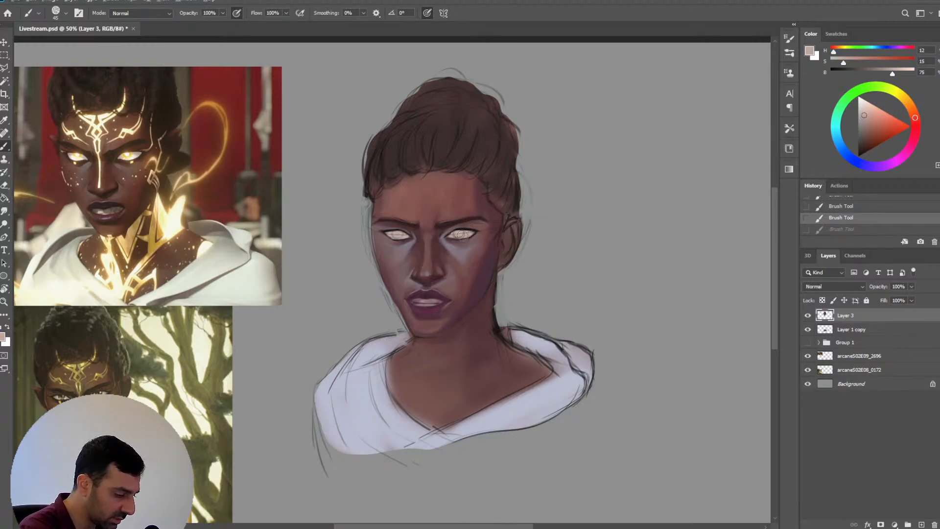
key("bracketleft")
key("bracketleft")
key("bracketleft")
key("bracketleft")
left_click(456, 234)
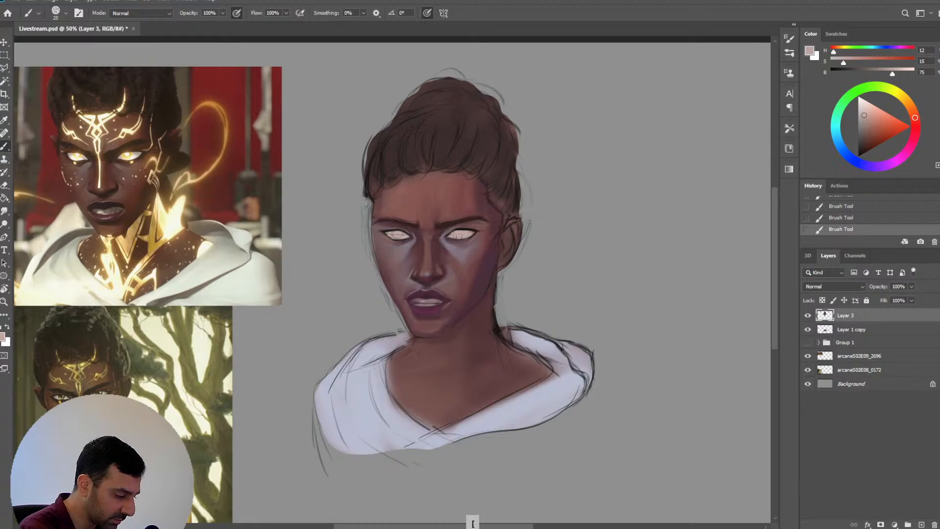
key("alt")
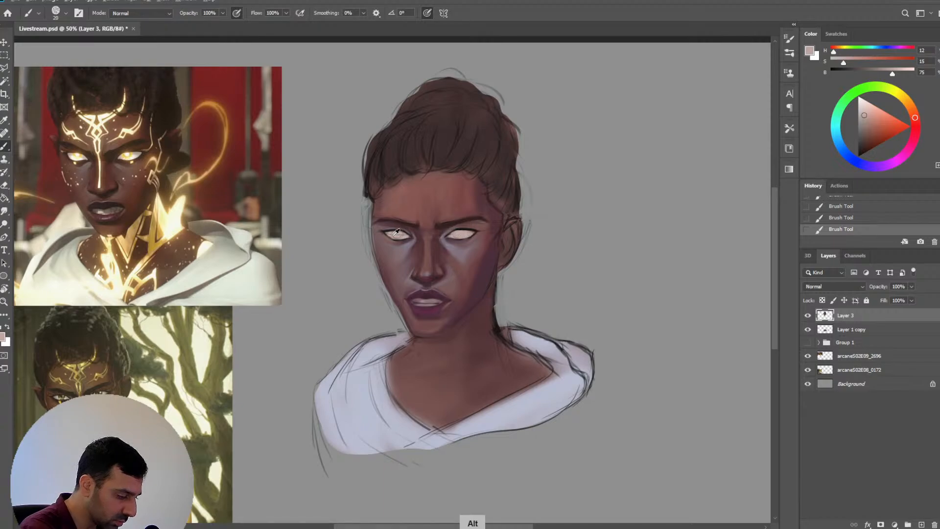
key("bracketright")
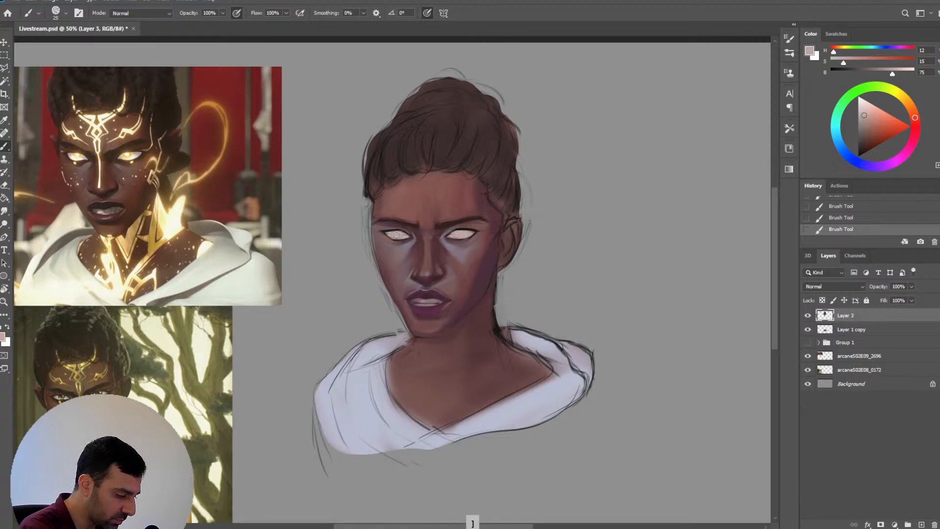
Refine the fill and edges of both eyes with the pale pinkish grey, reducing the brush from 15 to 10 px
key("bracketleft")
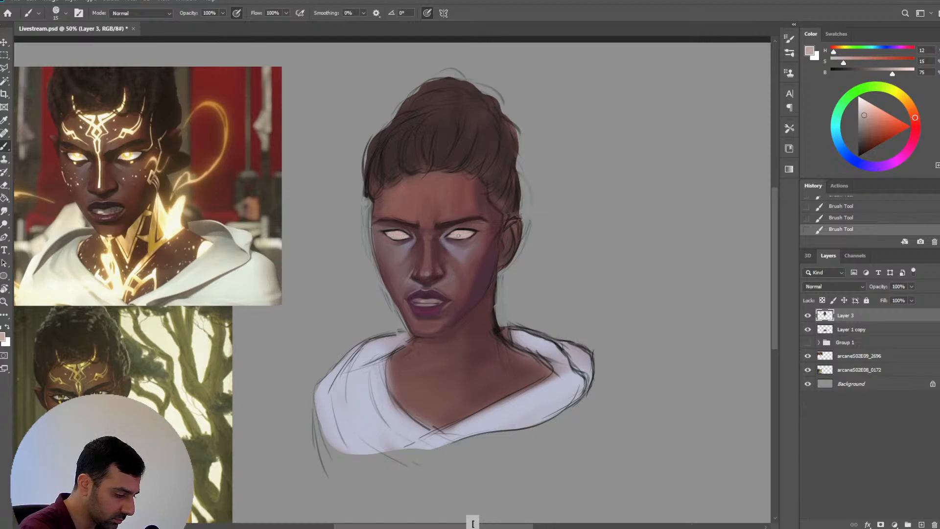
key("bracketleft")
key("bracketleft")
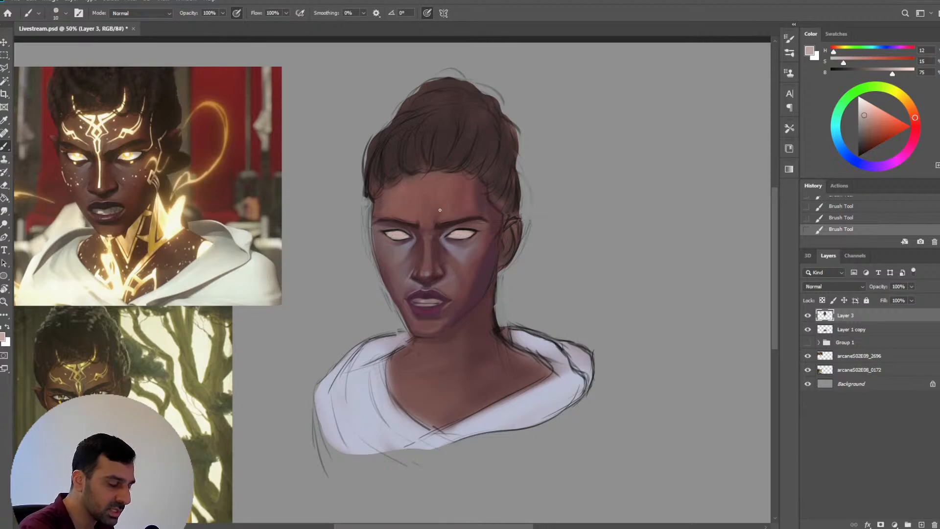
key("alt")
key("bracketleft")
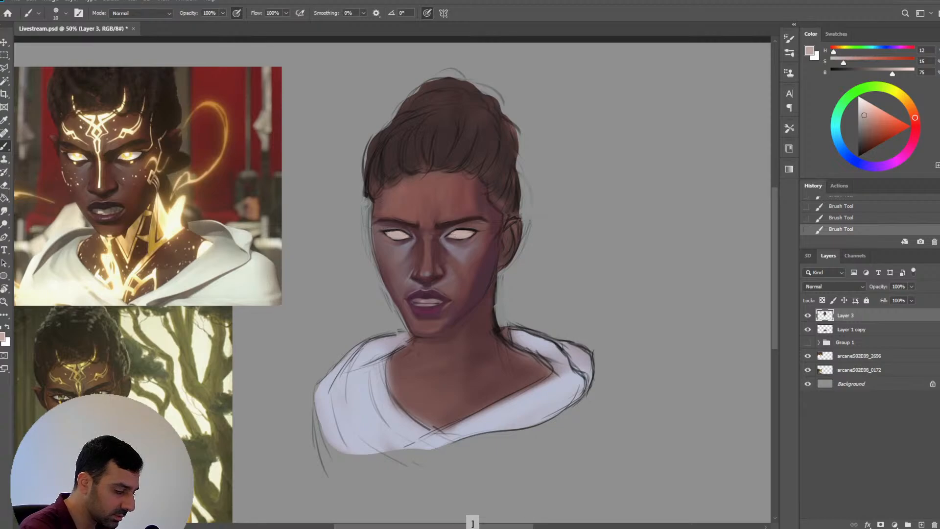
key("alt")
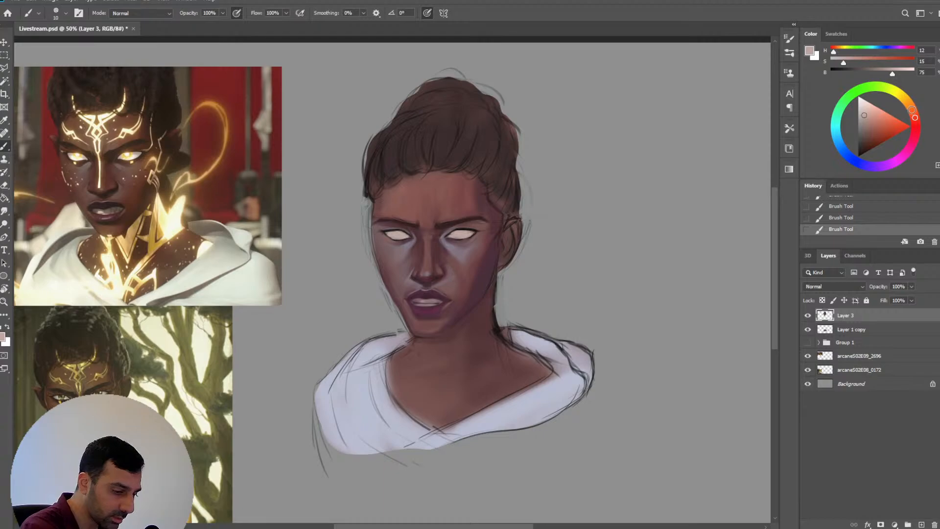
Set the colour to light orange (33, 39, 95) and enlarge the brush to 25 px for tinting the right eye
left_click(909, 104)
left_click_drag(873, 113, 877, 110)
key("]")
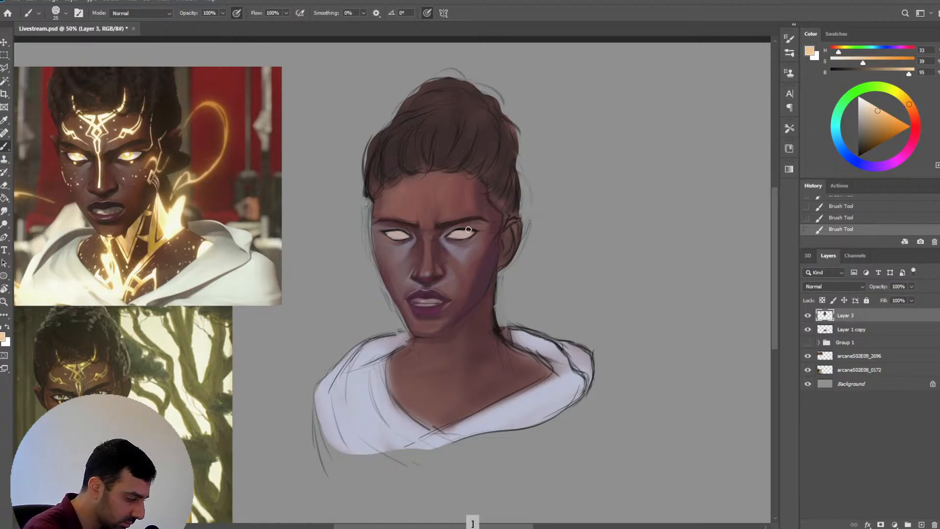
Paint a light orange iris in the white eye on the right side of the face, using a size 45 brush
key("ctrl+plus")
left_click_drag(218, 325, 348, 409)
key("ctrl+plus")
mouse_move(255, 356)
left_mouse_down()
mouse_move(270, 369)
mouse_move(380, 392)
mouse_move(308, 389)
left_mouse_up()
left_click_drag(478, 340, 407, 329)
key("]")
key("]")
key("]")
key("]")
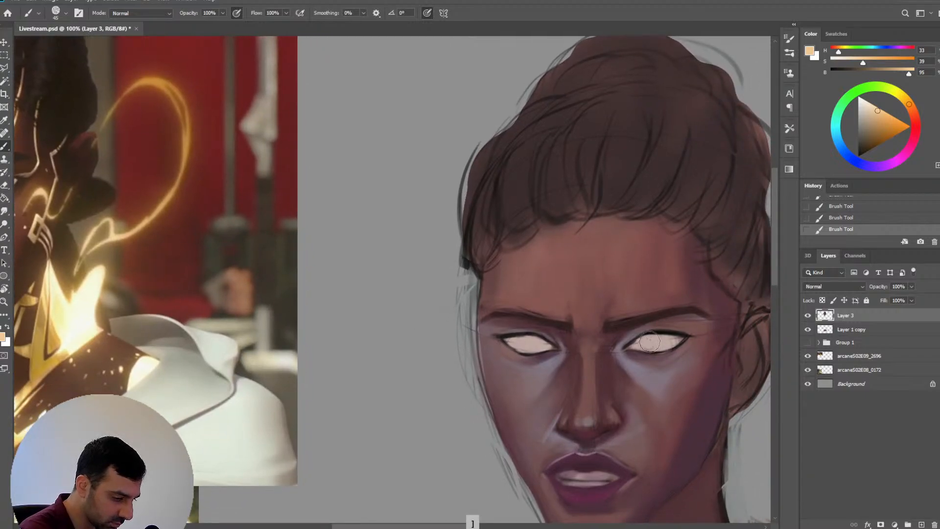
left_click_drag(651, 340, 650, 342)
key("ctrl+minus")
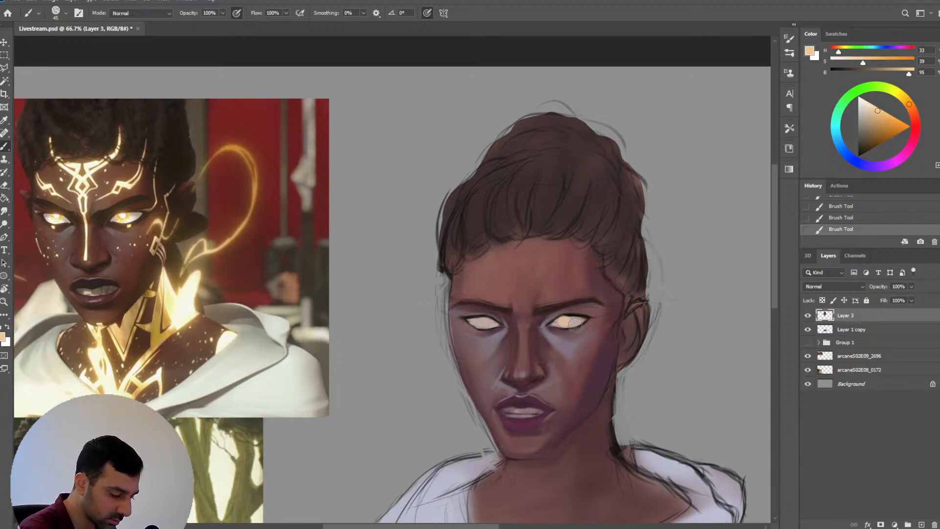
Paint a matching light orange iris in the other eye at brush size 45 and touch up the first one
key("bracketleft")
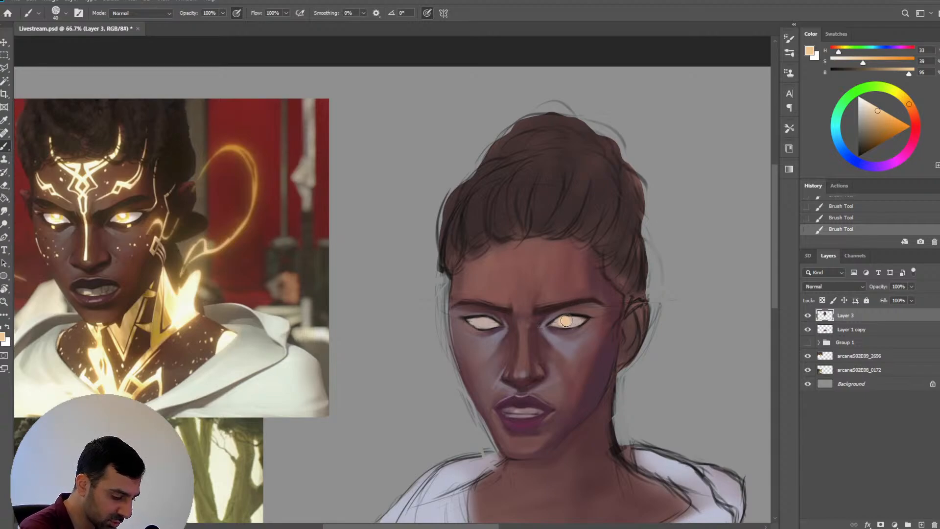
key("bracketright")
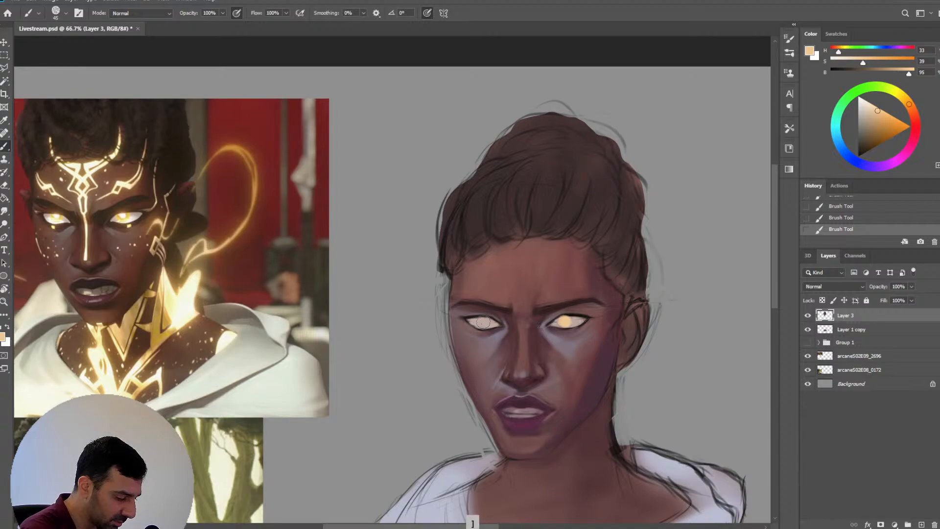
left_click(483, 322)
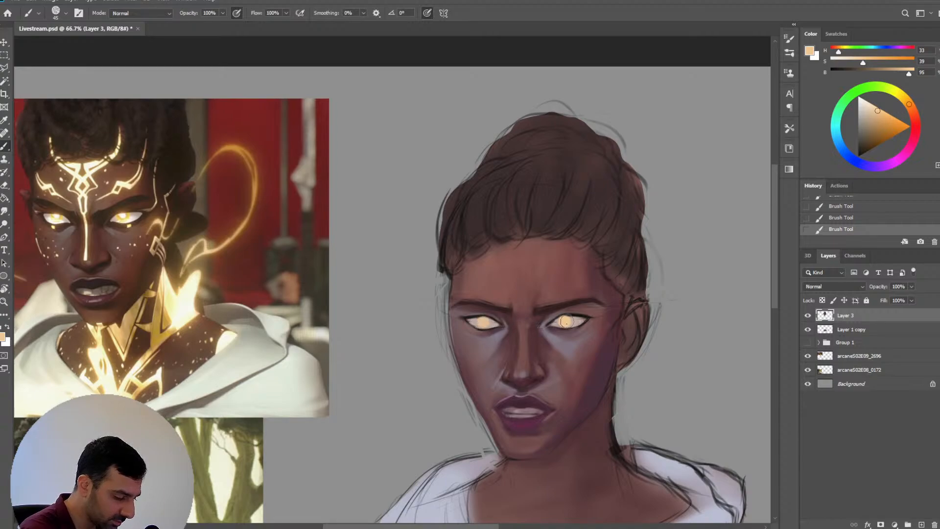
left_click(568, 321)
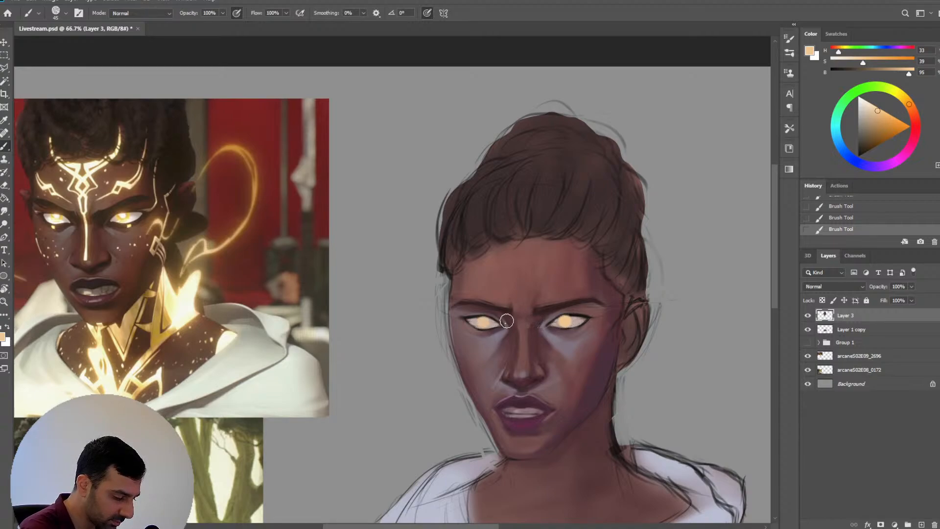
Darken the upper lash lines above the irises with near-black sampled from the eyebrow, and compare before and after
key("alt")
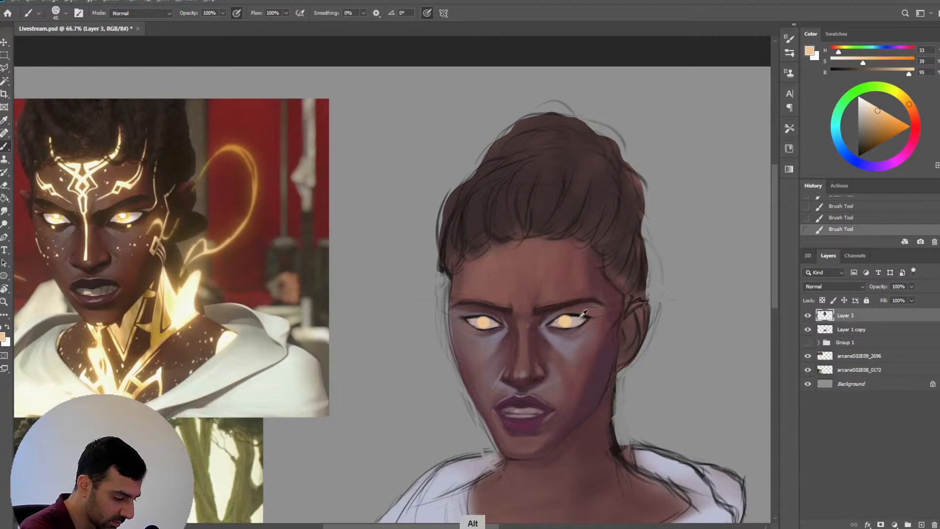
left_click(584, 312, "alt")
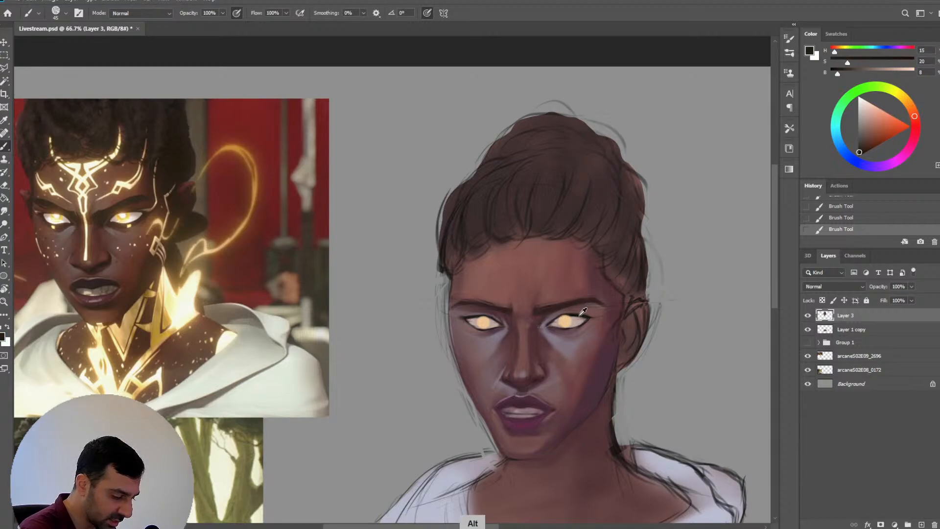
left_click(582, 304, "alt")
key("bracketleft")
key("bracketleft")
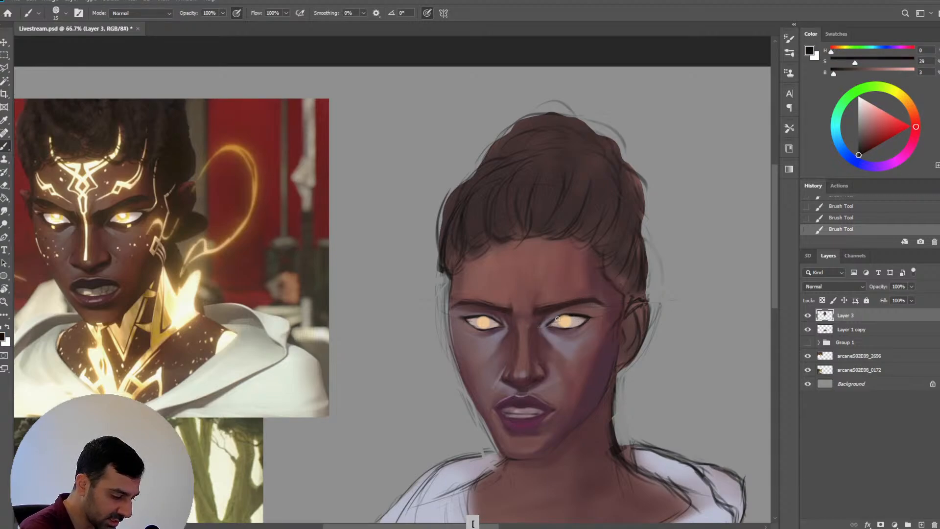
key("ctrl+z")
key("ctrl+z")
key("ctrl+z")
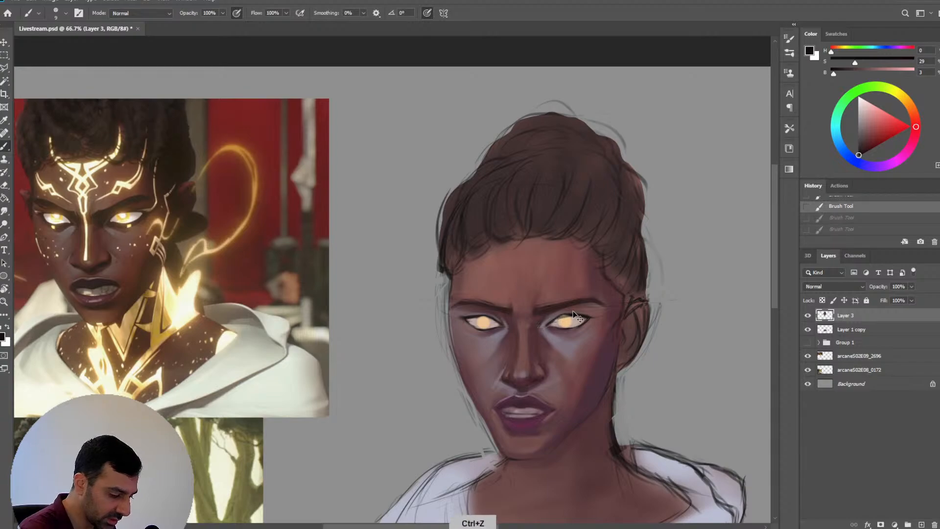
key("ctrl+shift+z")
key("ctrl+shift+z")
key("ctrl+shift+z")
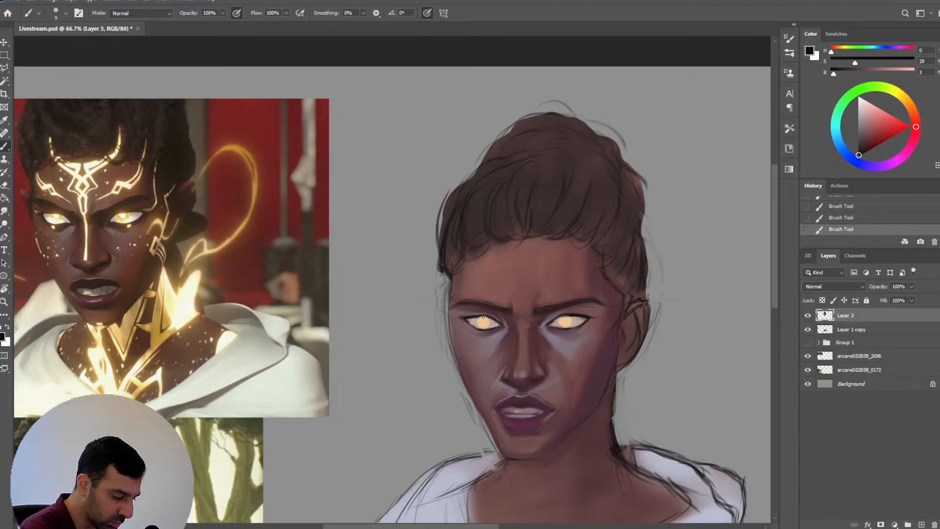
Brighten both irises with a pale yellow (H 39, S 32, B 100) derived from the iris colour, at brush size 10
key("alt")
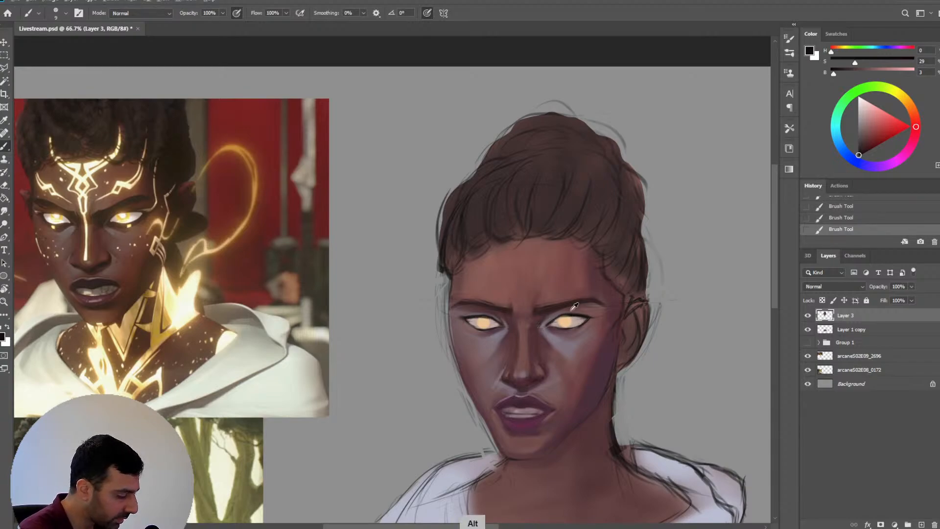
left_click(583, 319, "alt")
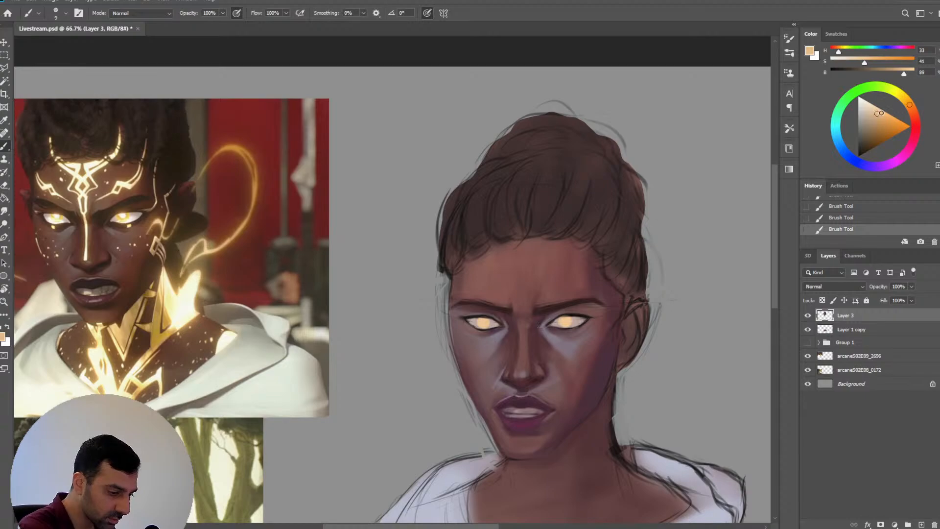
left_click_drag(884, 112, 875, 105)
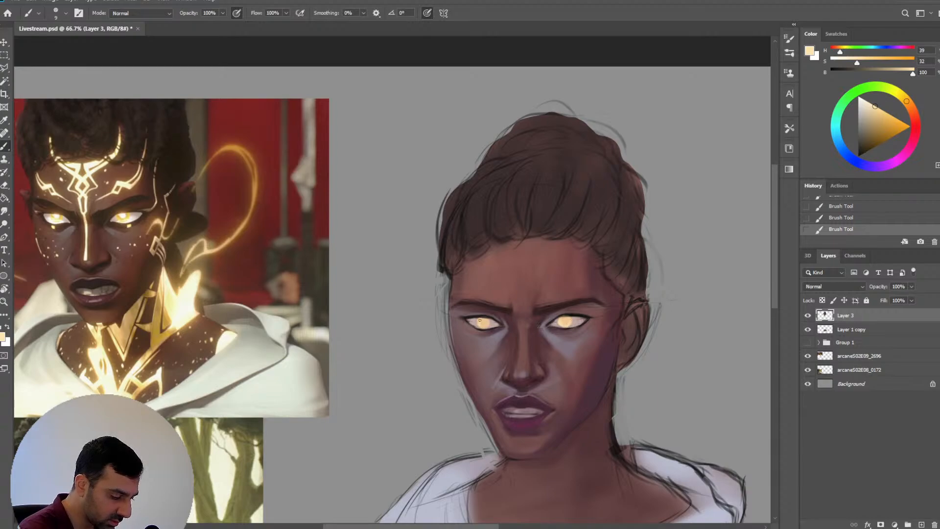
key("bracketright")
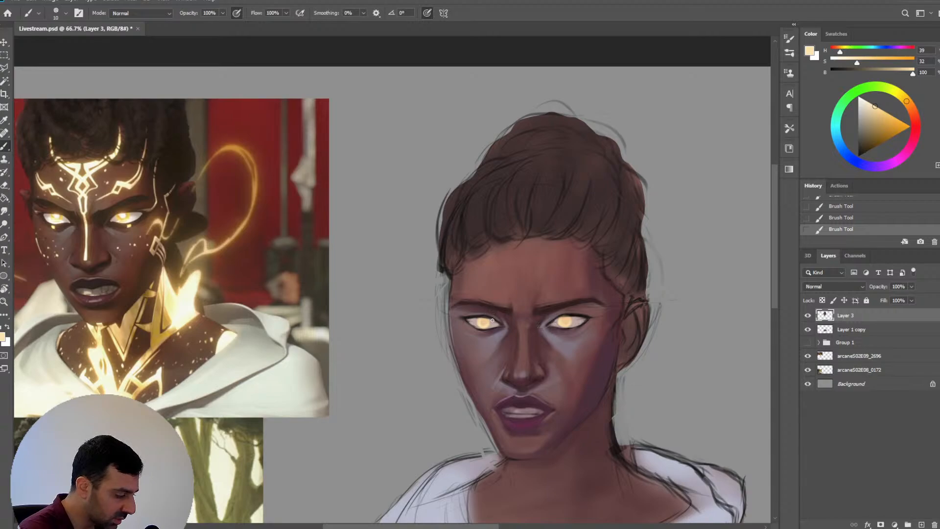
key("bracketright")
key("bracketleft")
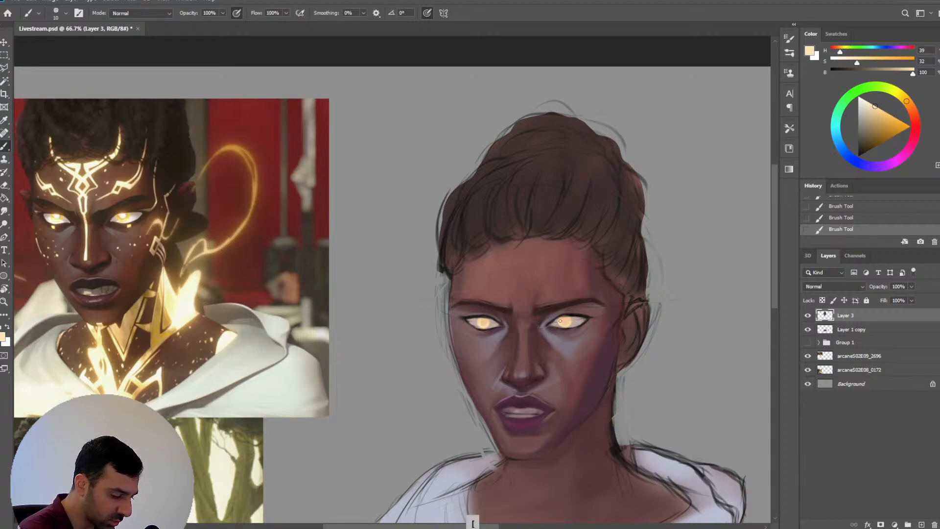
Paint cream highlights (H 39, S 16, B 100) in the iris centres at brush size 15, and compare before and after
left_click(560, 321, "alt")
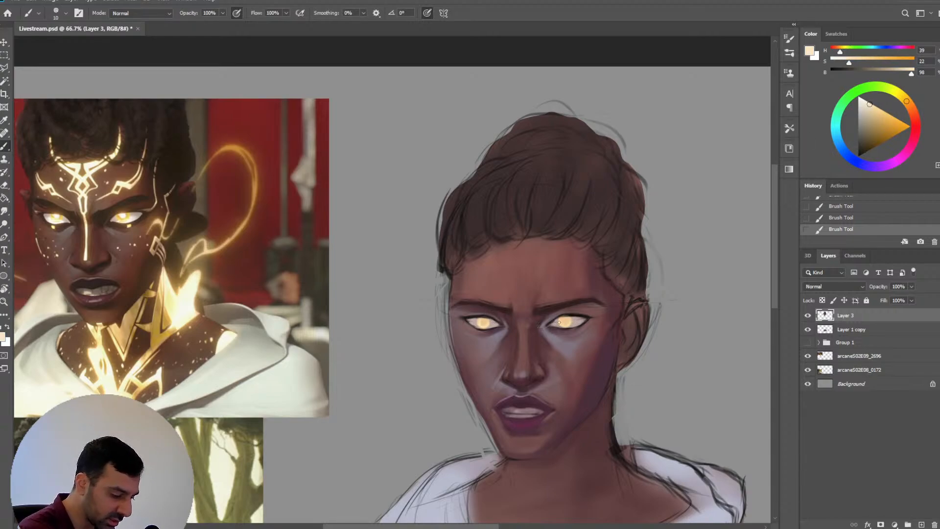
key("bracketleft")
key("bracketright")
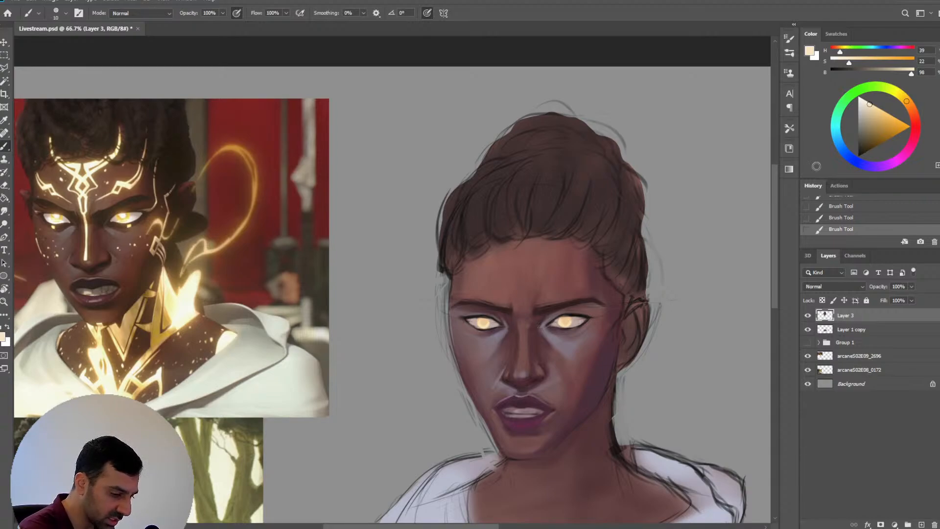
left_click(862, 101)
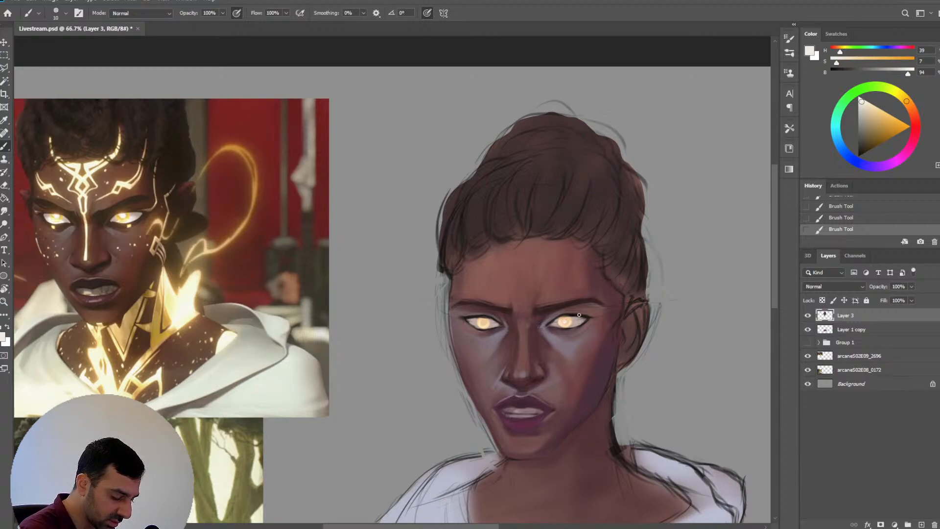
left_click(867, 101)
key("bracketright")
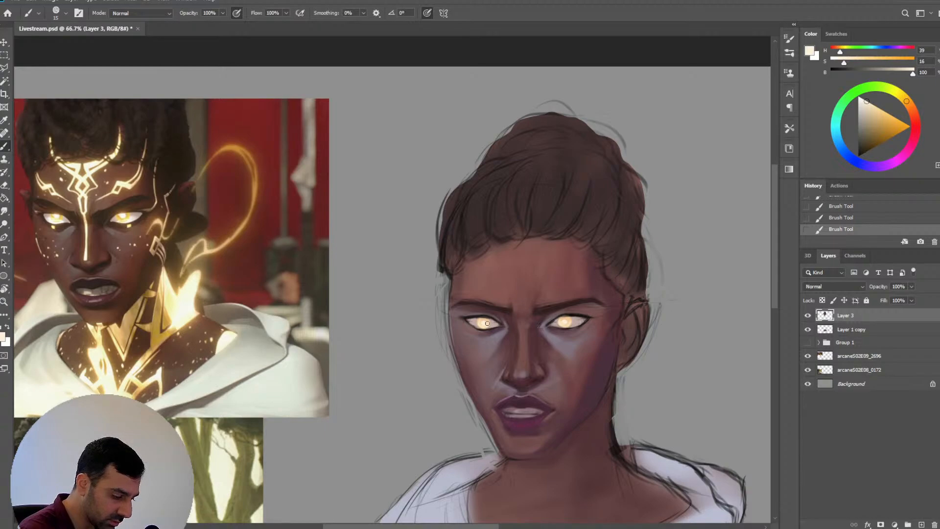
key("ctrl+z")
key("ctrl+z")
key("ctrl+z")
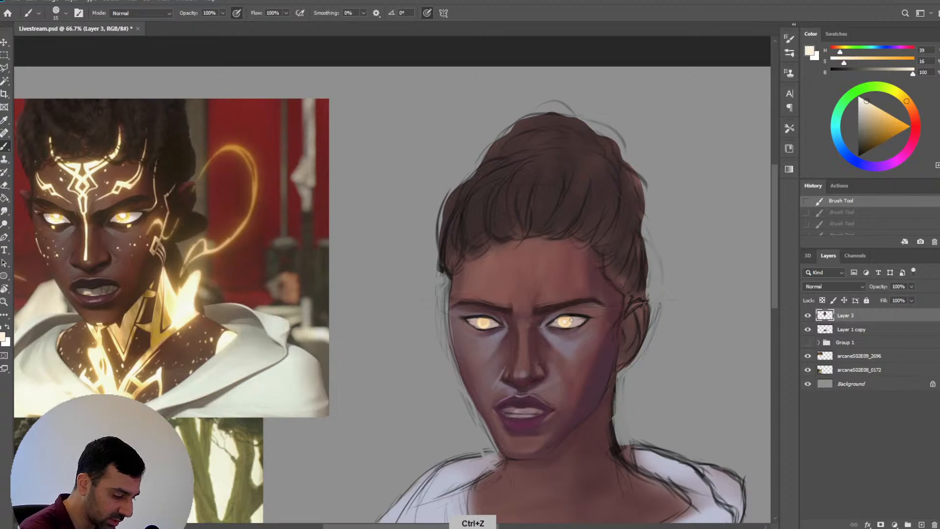
key("ctrl+shift+z")
key("ctrl+shift+z")
key("ctrl+shift+z")
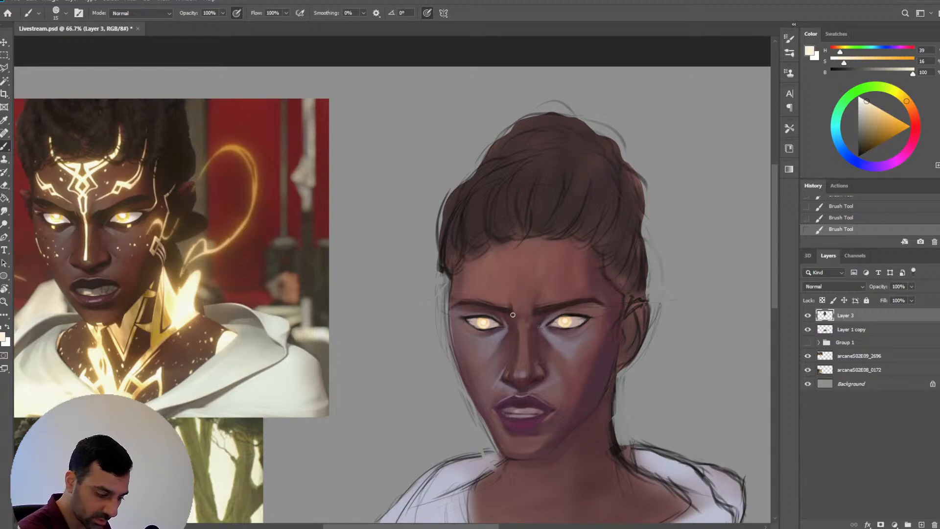
Refine the iris edges with a darker orange (H 32, B 89) derived from the iris colour, using a size 10 brush
left_click(489, 323, "alt")
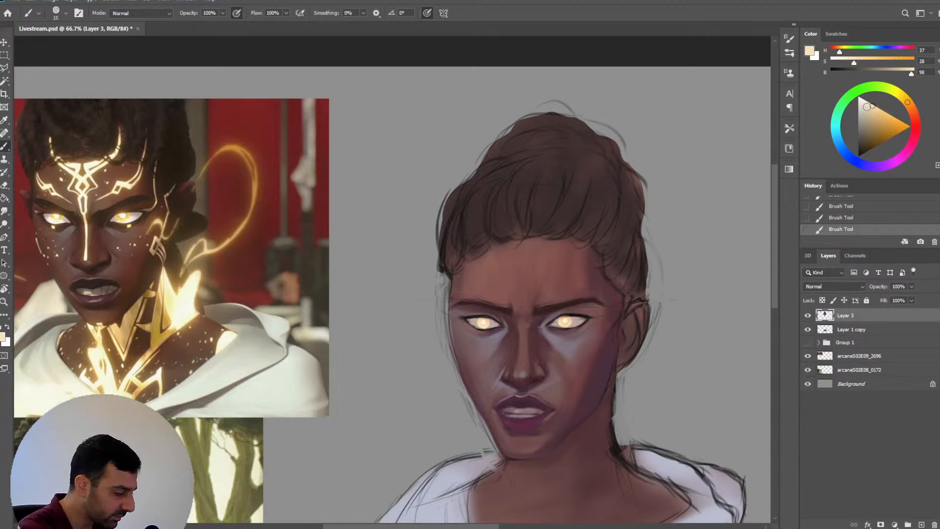
left_click(909, 106)
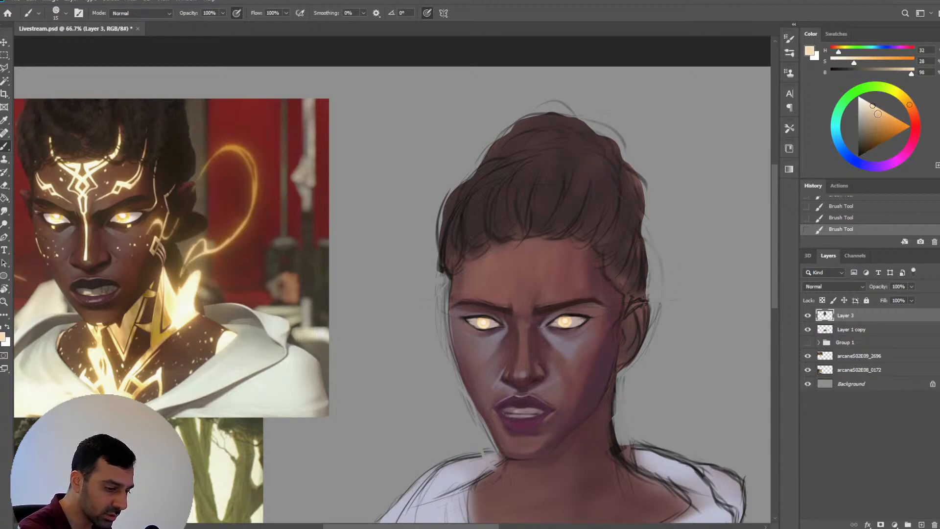
left_click(875, 113)
key("bracketleft")
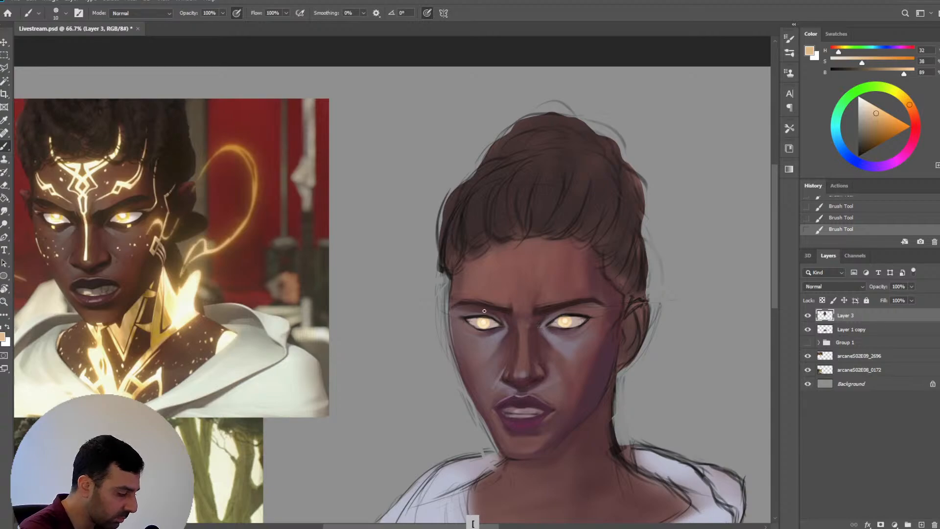
key("bracketleft")
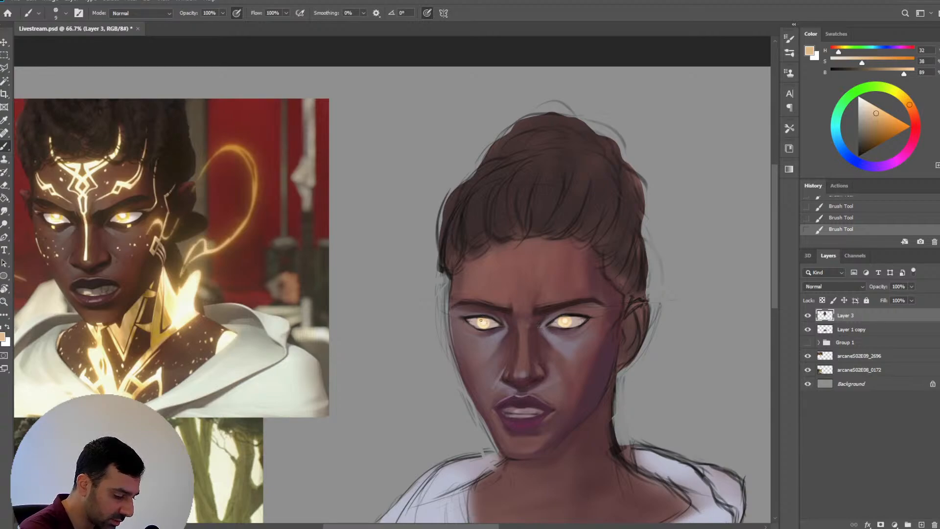
key("bracketright")
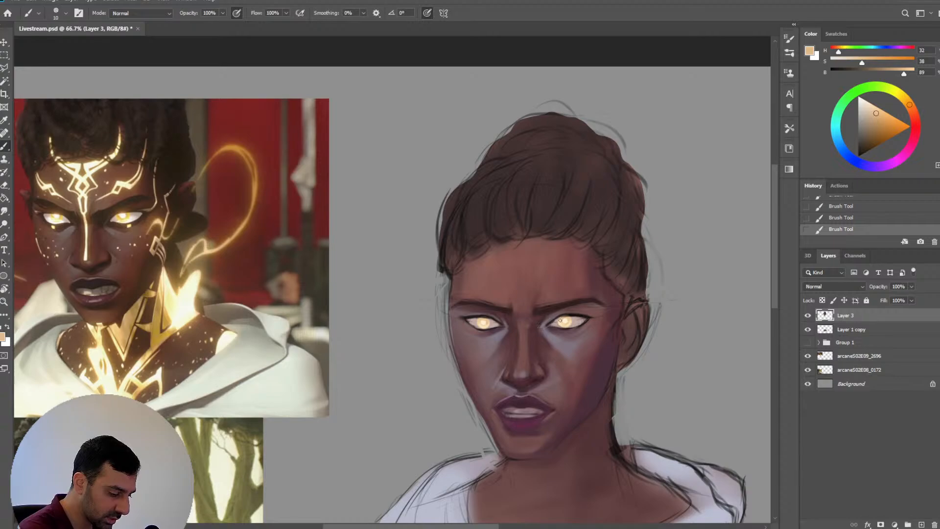
key("bracketright")
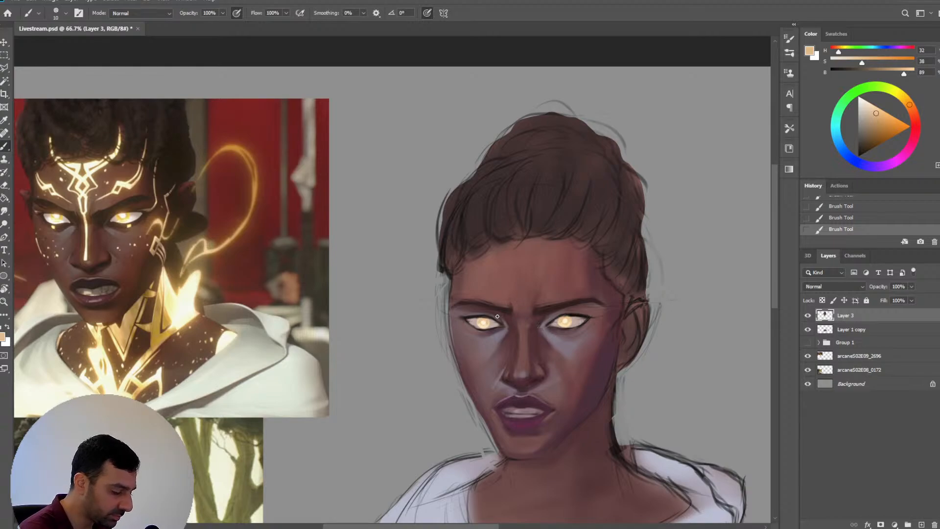
Reinforce the glowing centres of the irises with the sampled cream highlight colour at brush size 15
left_click(565, 322, "alt")
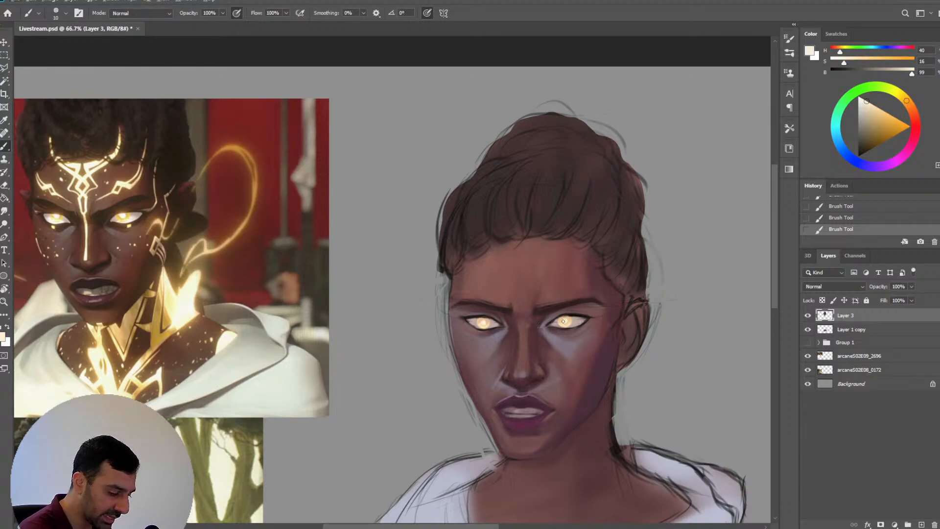
key("]")
key("bracketright")
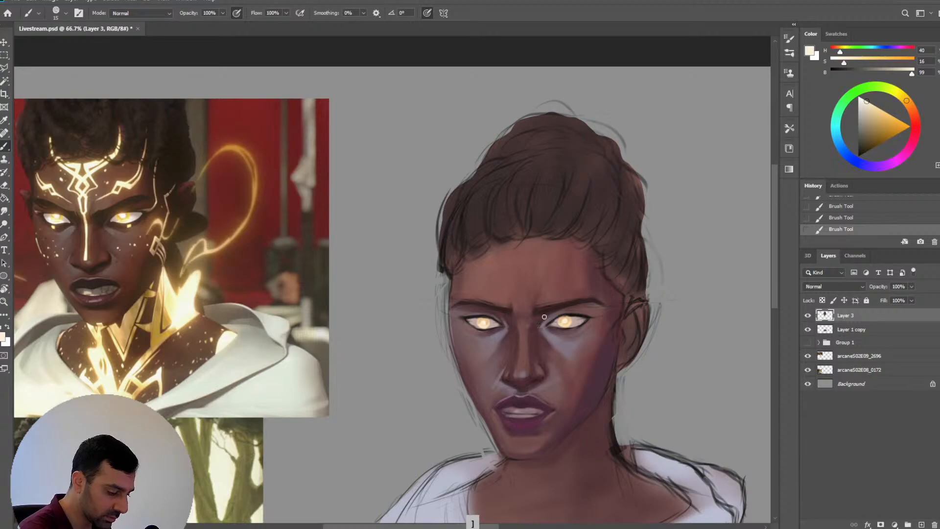
Try to thicken the upper lash line of the eye on the right with sampled near-black at brush size 15
key("alt")
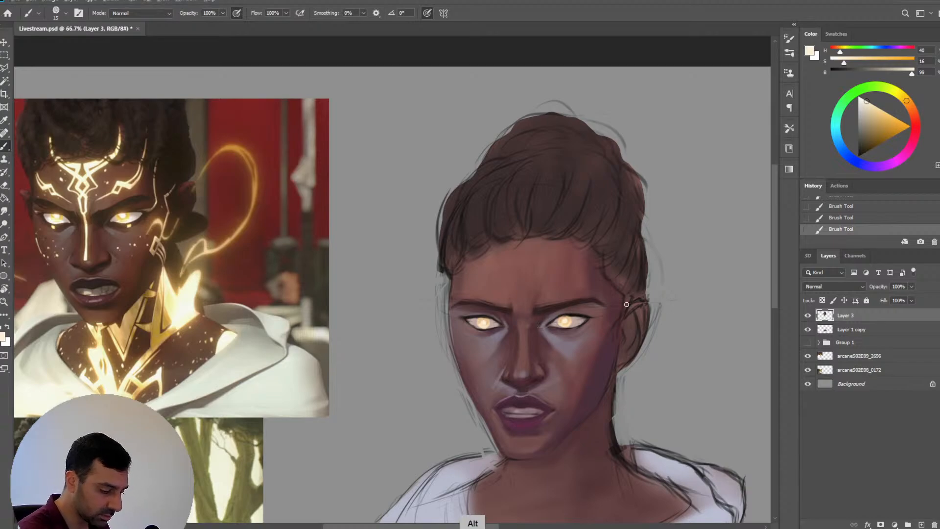
left_click(590, 314, "alt")
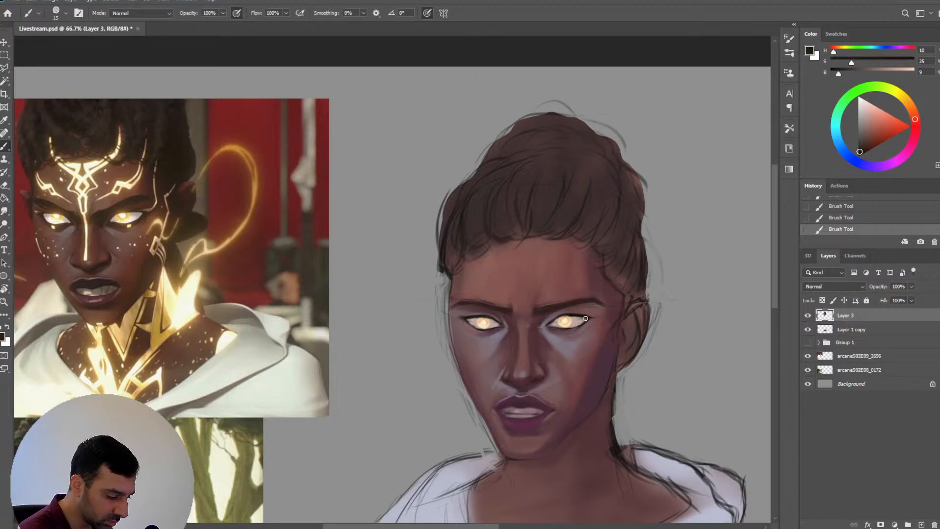
left_click_drag(586, 318, 563, 316)
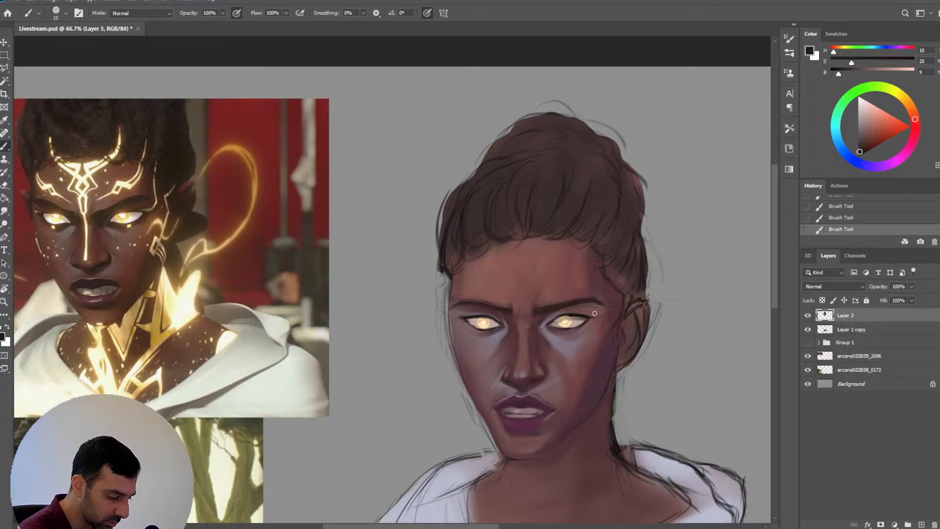
key("ctrl+z")
key("ctrl+z")
key("ctrl+z")
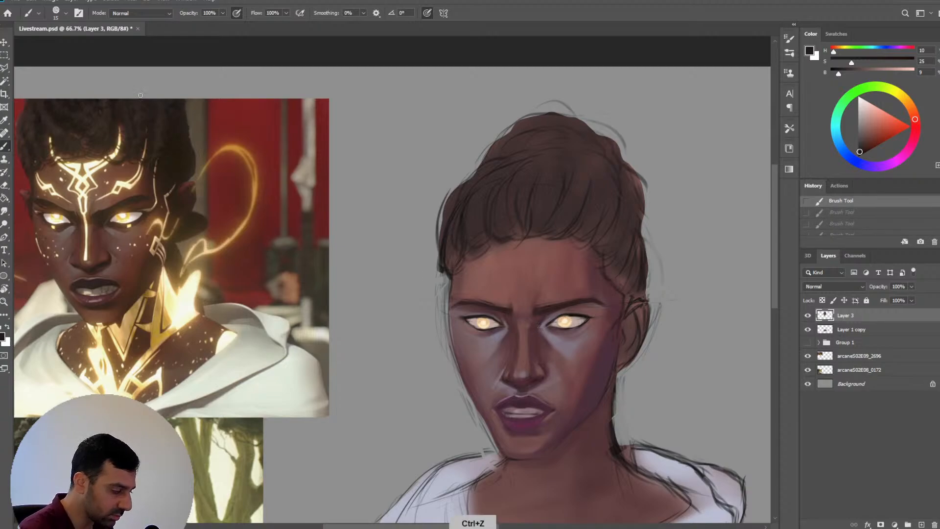
Shade the outer eye white under the upper lid of the eye on the right with sampled grey-brown (H 12, S 17, B 60) at brush size 10
left_click(65, 13)
left_click(169, 137)
left_click(521, 29)
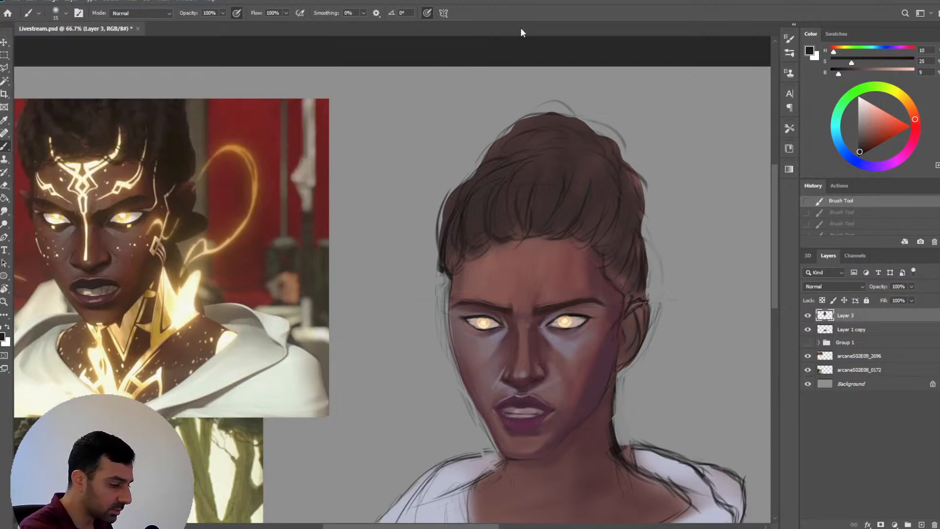
left_click(579, 319, "alt")
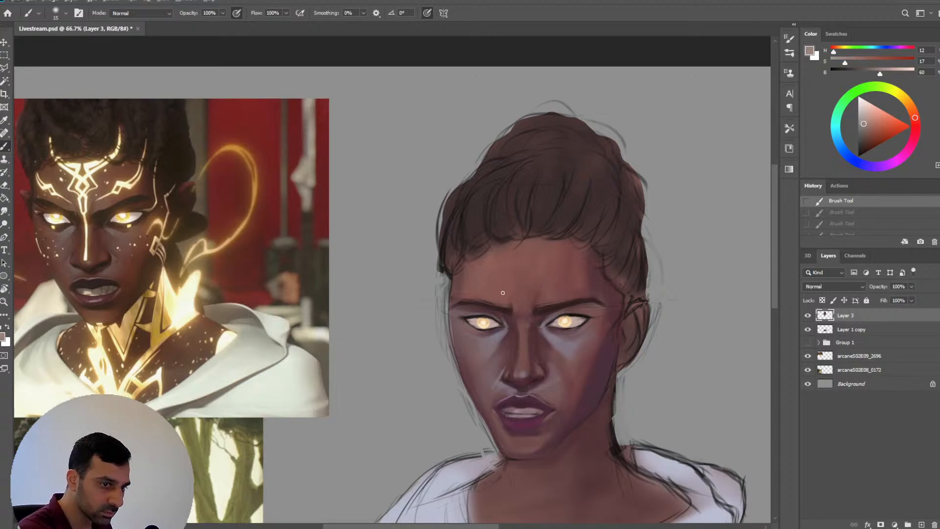
key("[")
left_click_drag(572, 318, 583, 320)
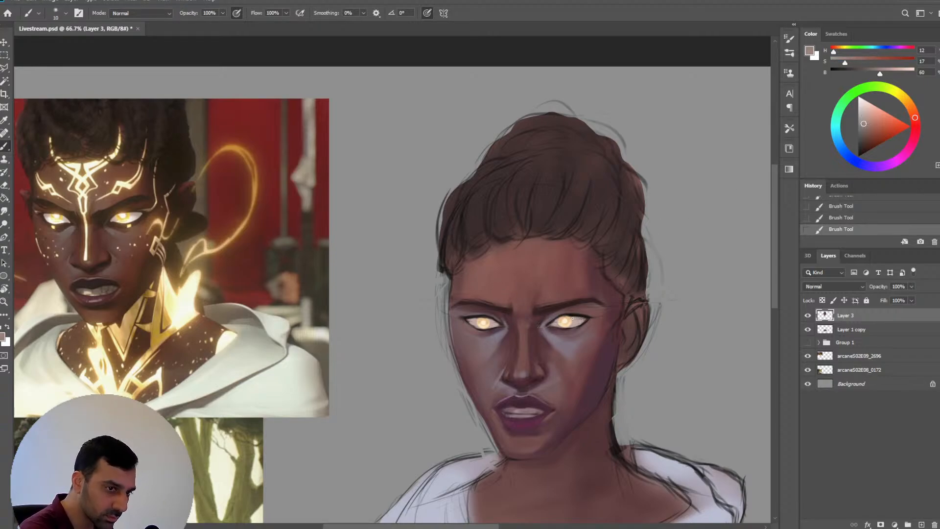
key("bracketright")
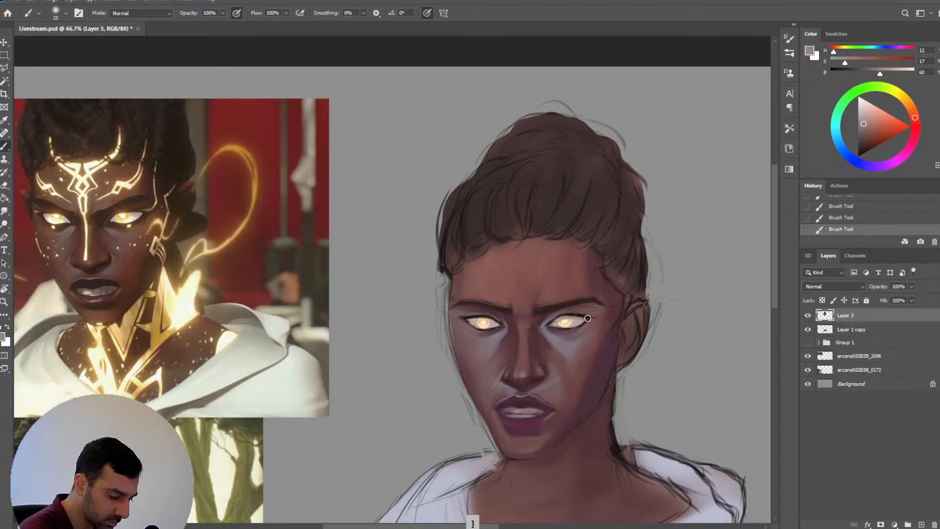
Brighten the lower inner part of the eye on the right with sampled cream (H 37, S 28, B 97) at brush size 15
key("bracketleft")
left_click(564, 323, "alt")
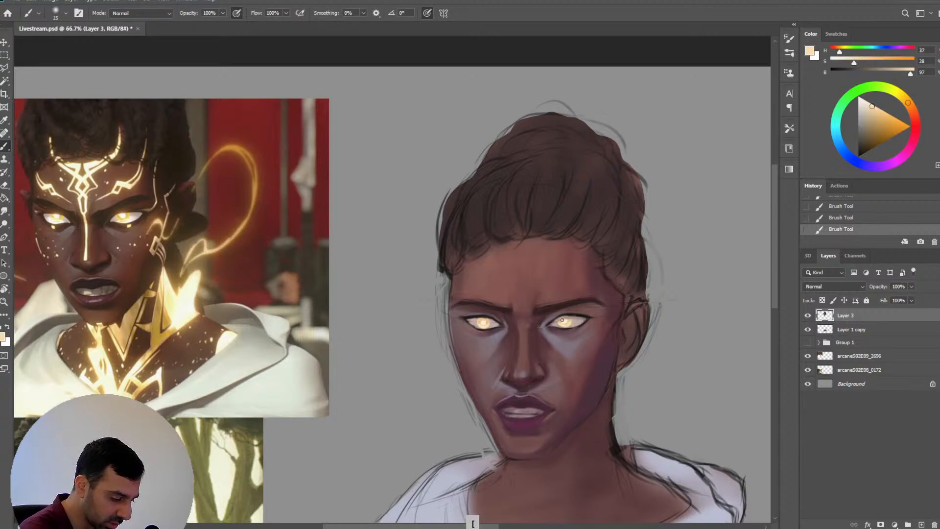
left_click_drag(562, 325, 568, 326)
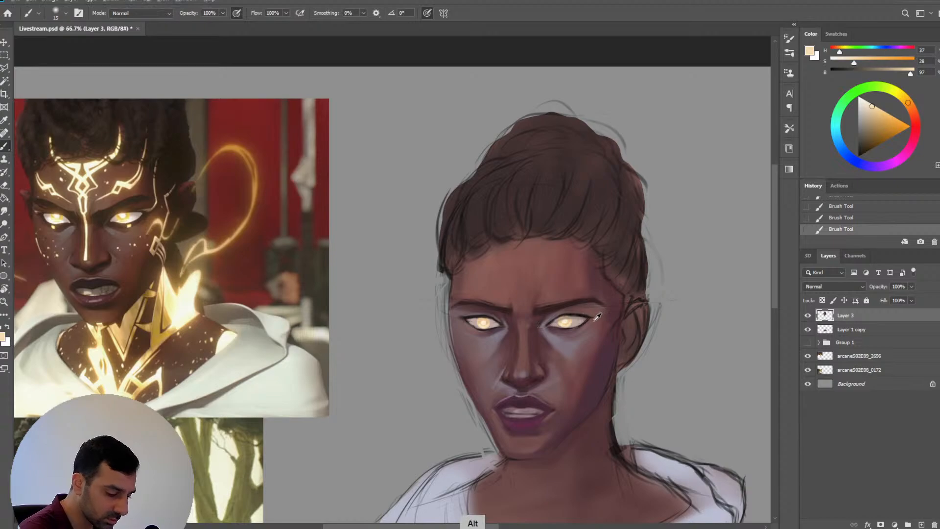
Even out the upper eye whites with sampled beige tones (H 12, S 15, B 75 and H 13, S 17, B 62)
left_click(583, 318, "alt")
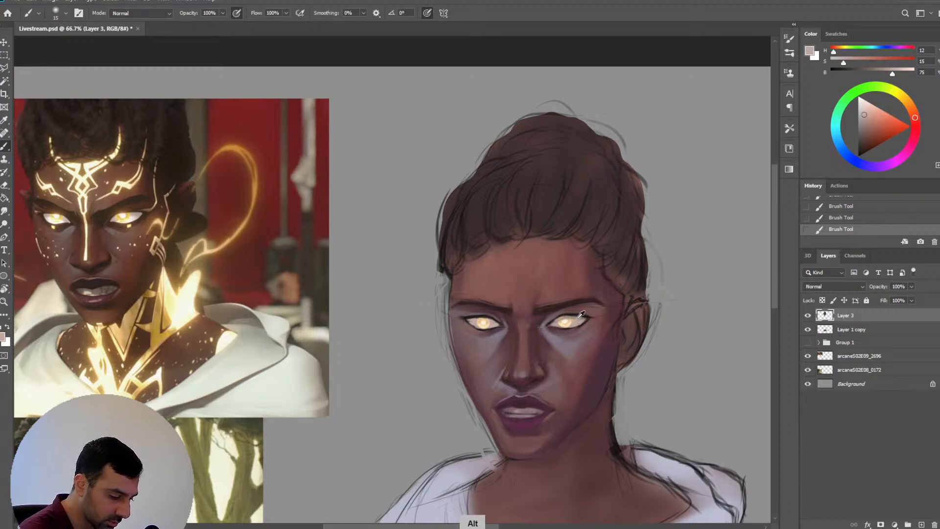
left_click(576, 316, "alt")
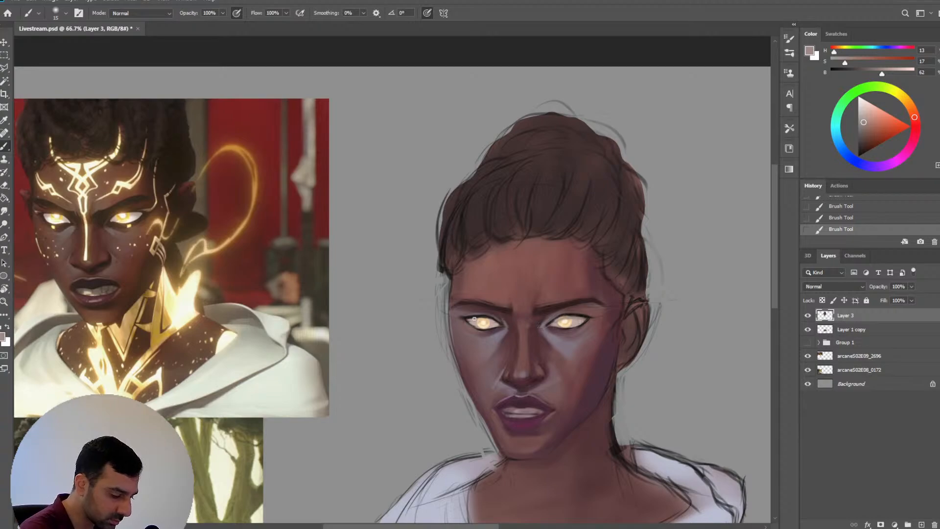
key("bracketright")
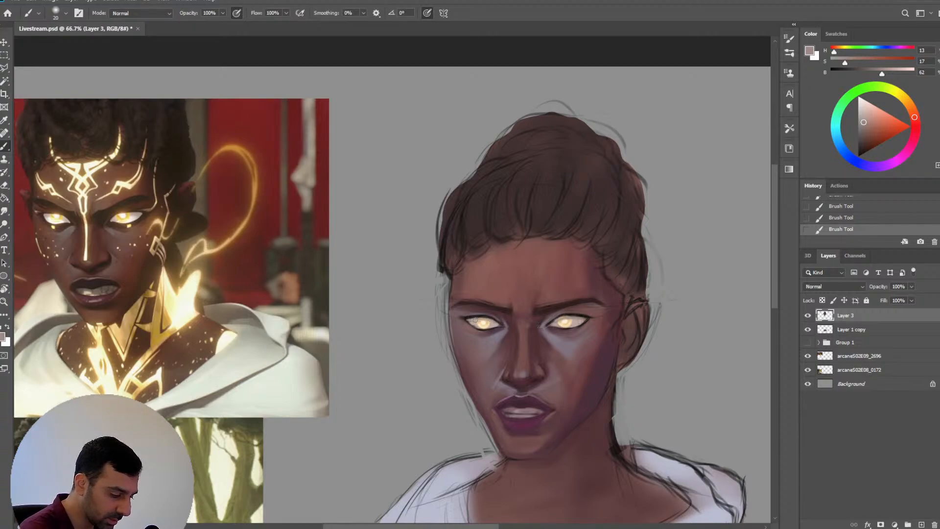
key("alt")
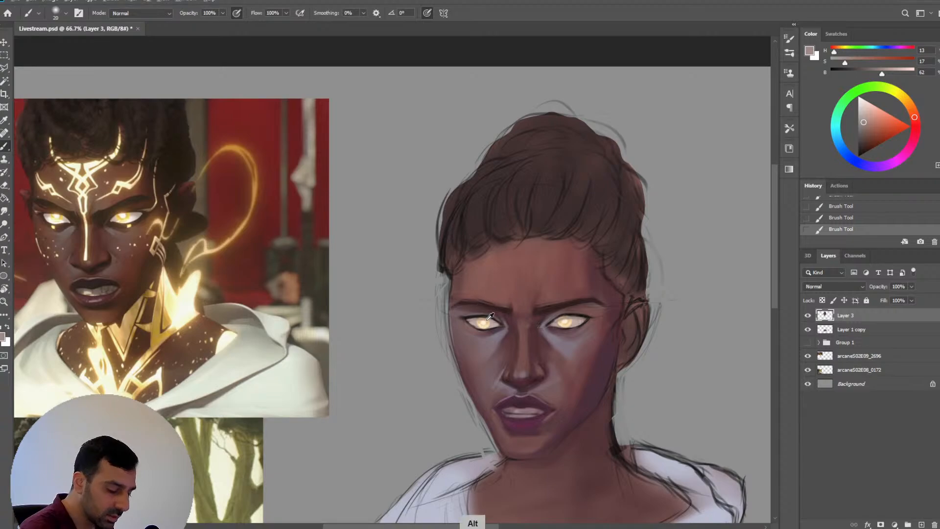
Refine the outer corner of the eye on the left with sampled dark brown (H 27, S 35, B 22) at brush sizes 15 to 30
left_click(469, 321, "alt")
key("bracketleft")
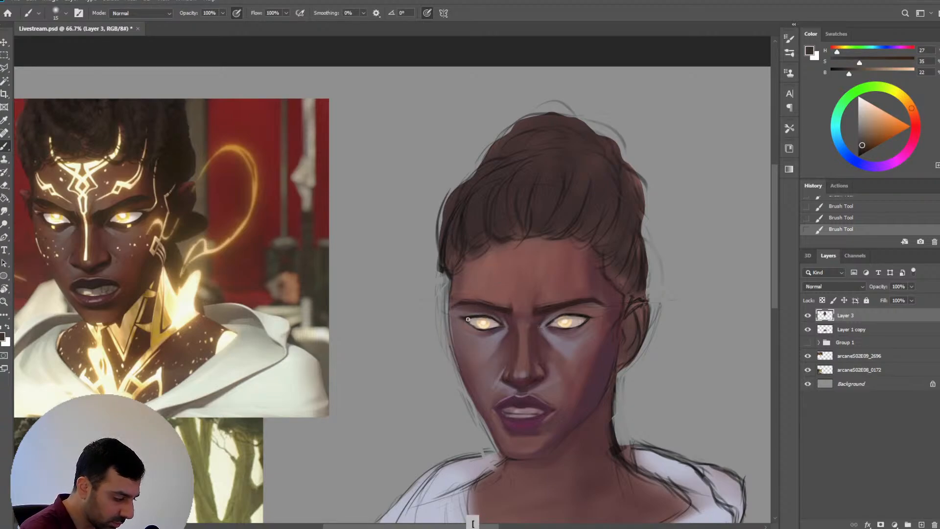
key("bracketright")
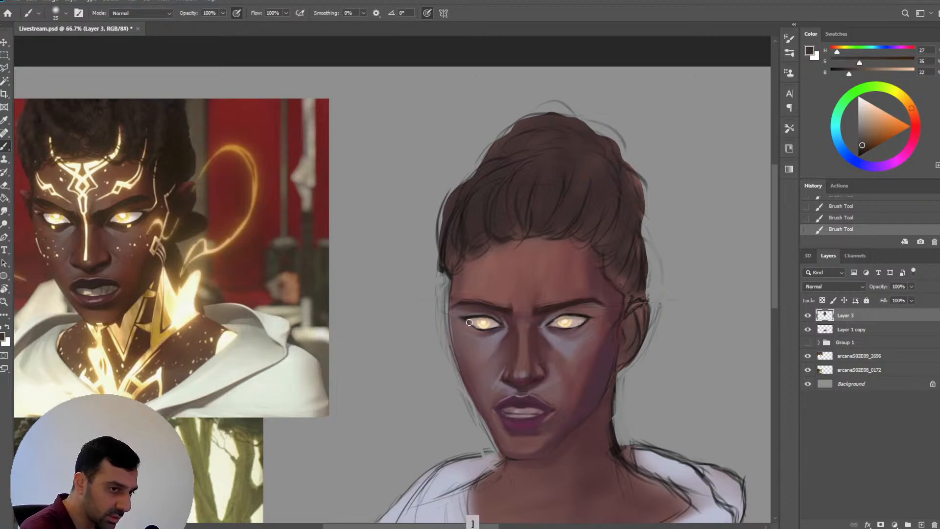
key("bracketright")
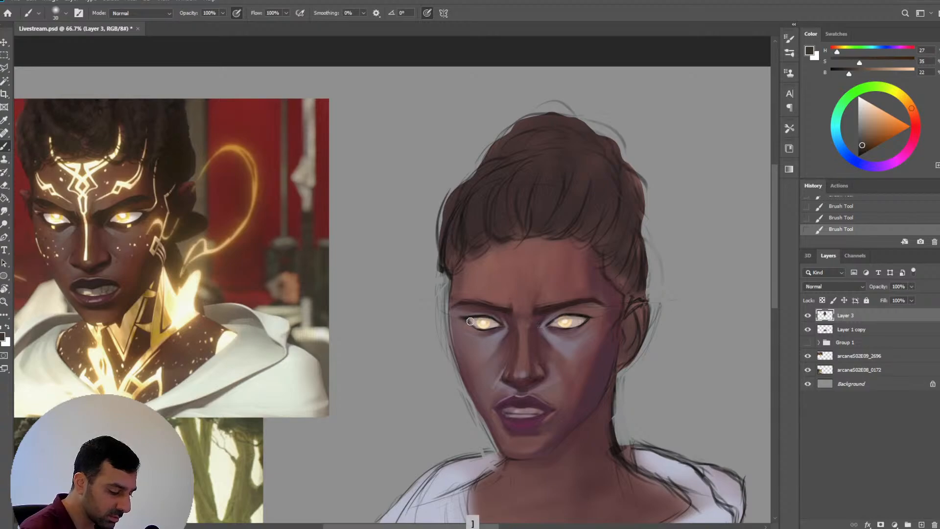
key("bracketleft")
key("bracketleft")
Touch up the eye whites and lash lines with sampled light beige (H 13, S 15, B 73) and near-black (H 20, S 21, B 22)
left_click(475, 322, "alt")
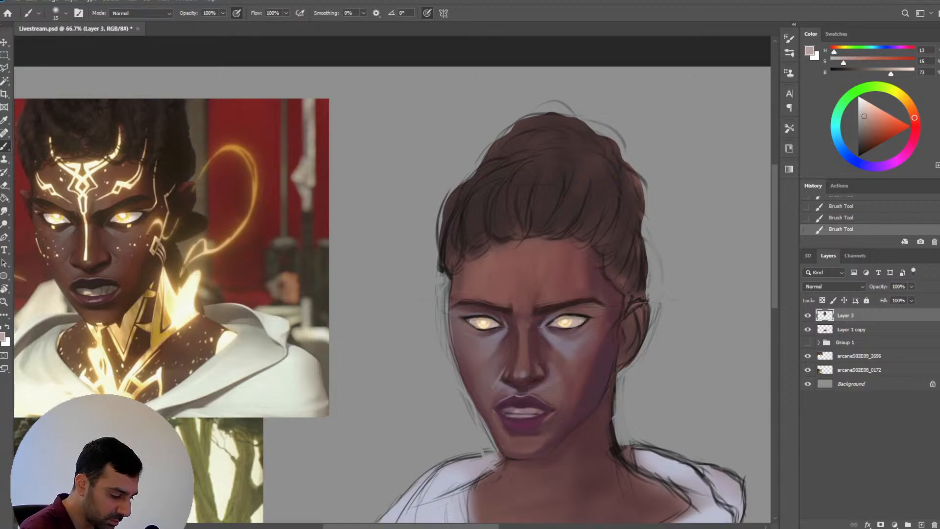
left_click(477, 319, "alt")
key("bracketleft")
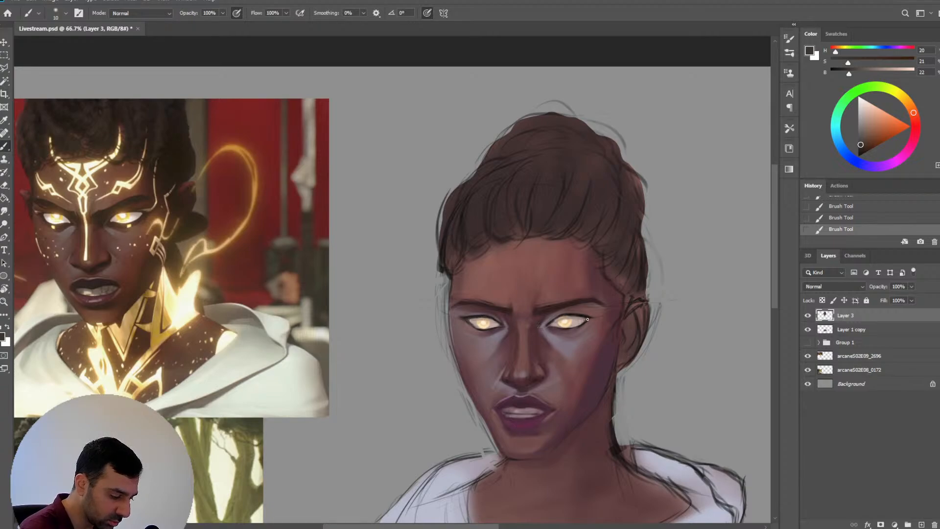
left_click(582, 320, "alt")
key("bracketright")
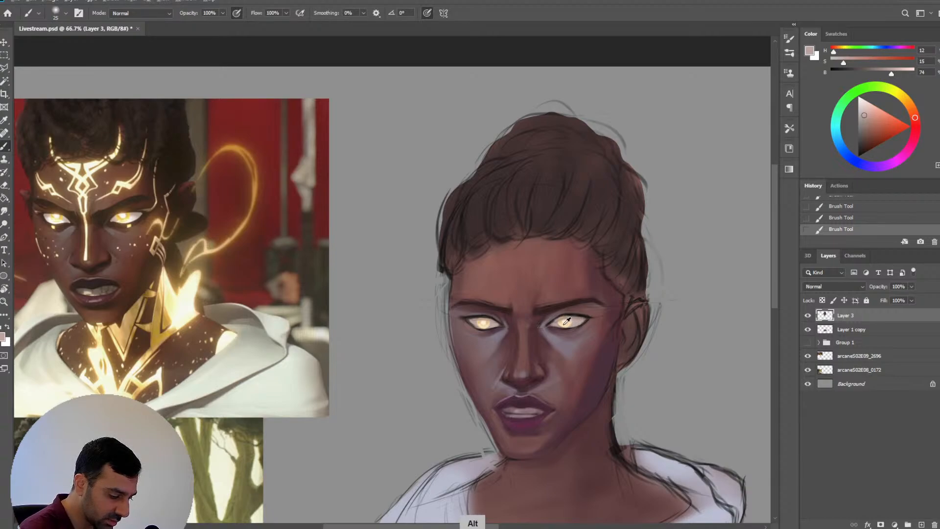
Refine the irises with sampled gold (H 35, S 36, B 85) and cream (H 38, S 27, B 97) using a size 10 brush
left_click(567, 321, "alt")
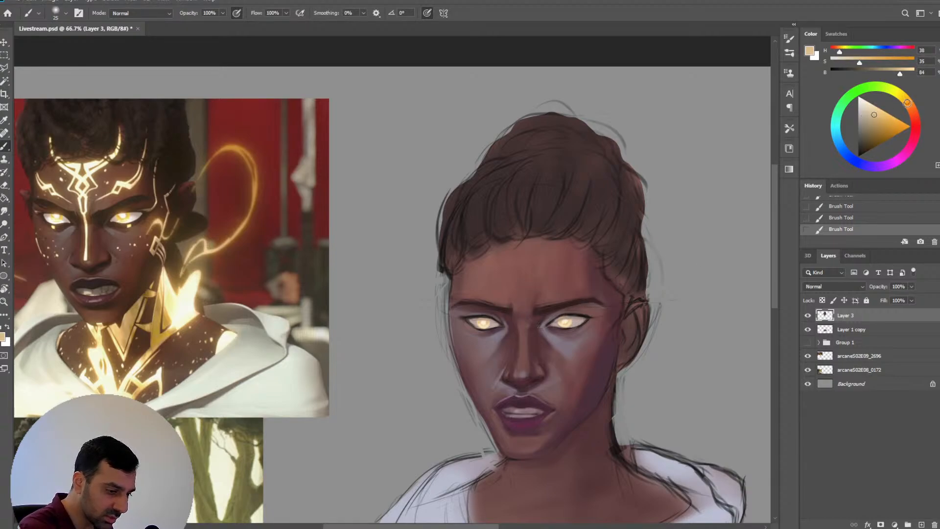
left_click(561, 320, "alt")
key("bracketleft")
key("bracketleft")
key("bracketleft")
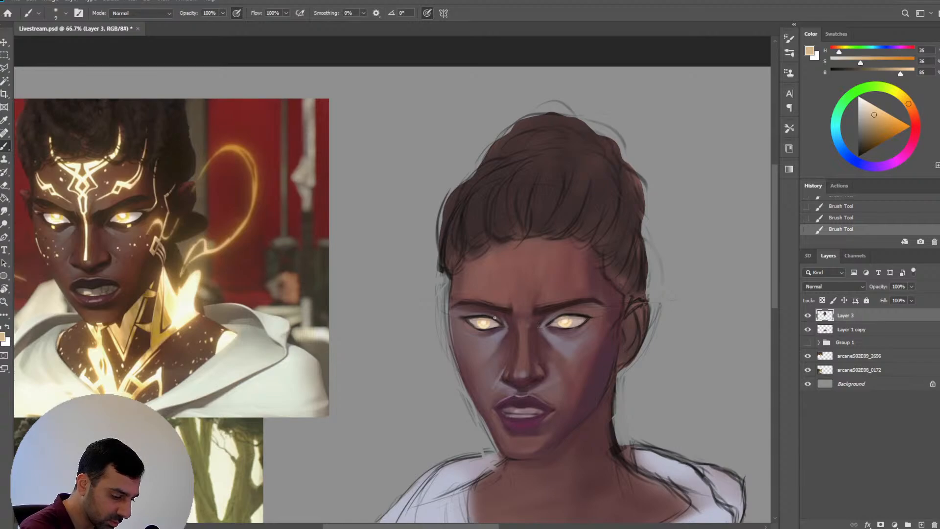
key("bracketright")
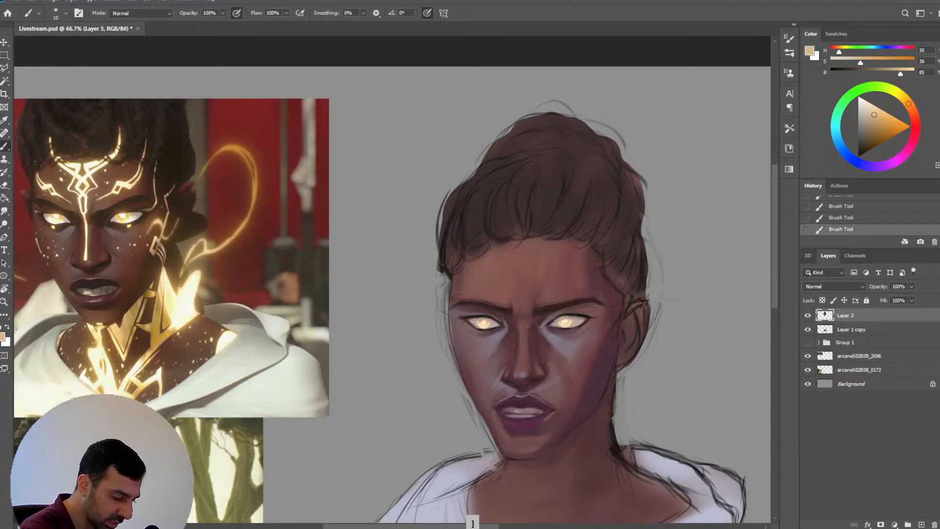
left_click(561, 323, "alt")
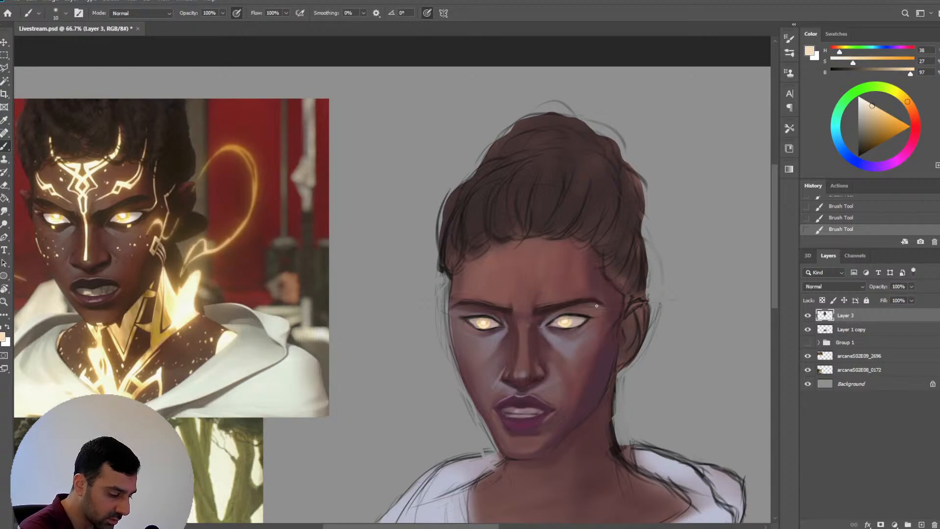
key("alt")
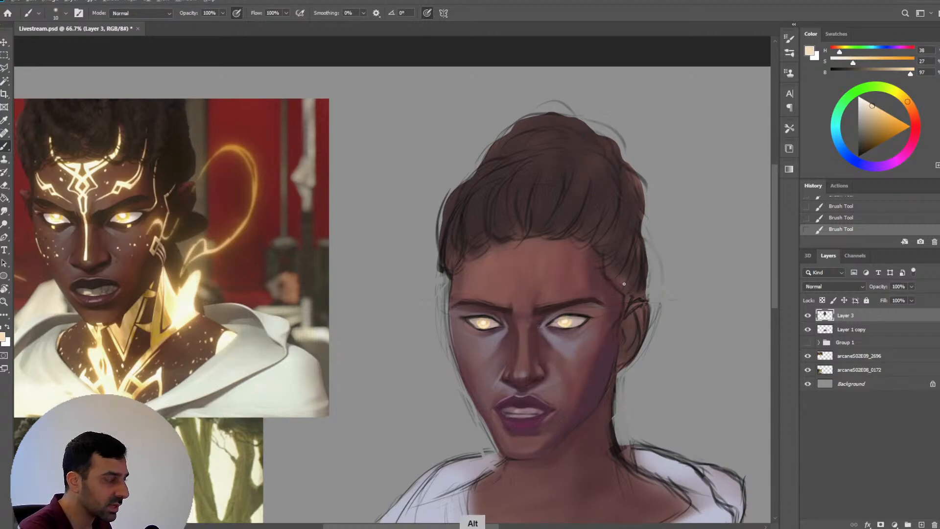
Sample the eye-white colour (H 12, S 15, B 75), and add a new Overlay layer clipped to Layer 3
left_click(576, 318, "alt")
left_click_drag(870, 110, 865, 110)
left_click(580, 319, "alt")
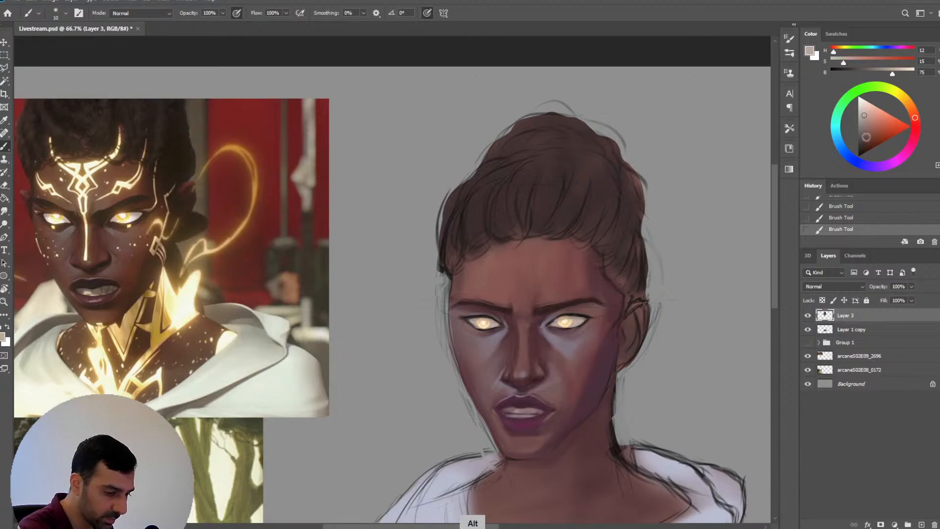
left_click(920, 524)
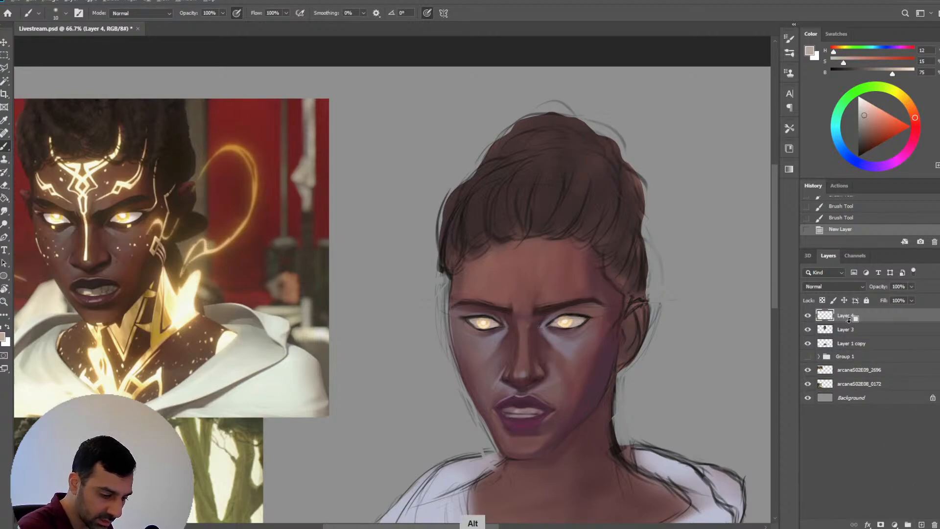
left_click(847, 322, "alt")
left_click(852, 286)
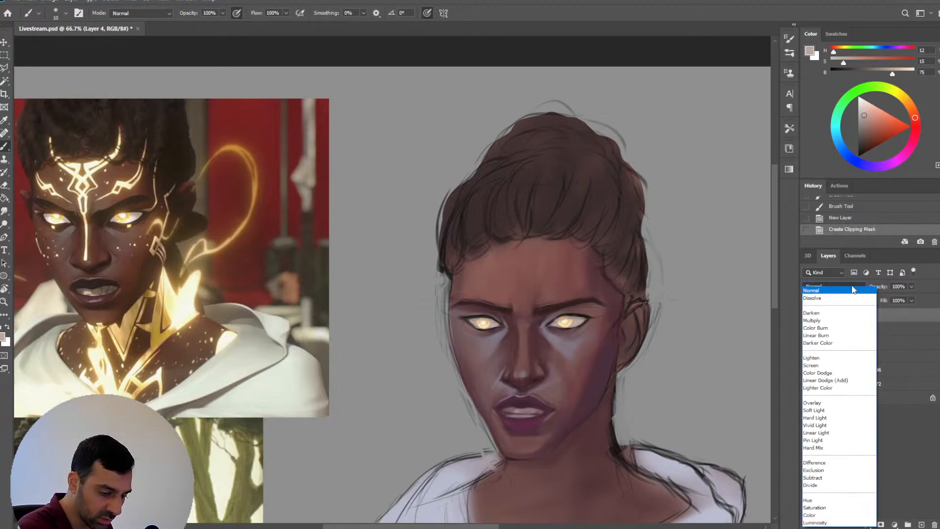
left_click(832, 403)
Try to brighten the eye on the right on the Overlay layer with pale pink (H 12, S 15, B 88) at brush size 25
left_click_drag(865, 113, 865, 107)
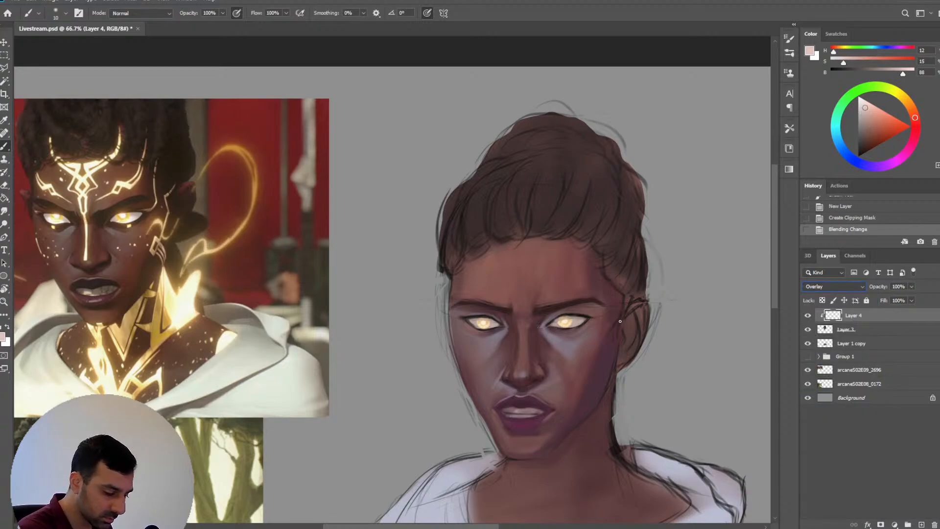
key("]")
key("]")
key("]")
left_click_drag(554, 323, 567, 326)
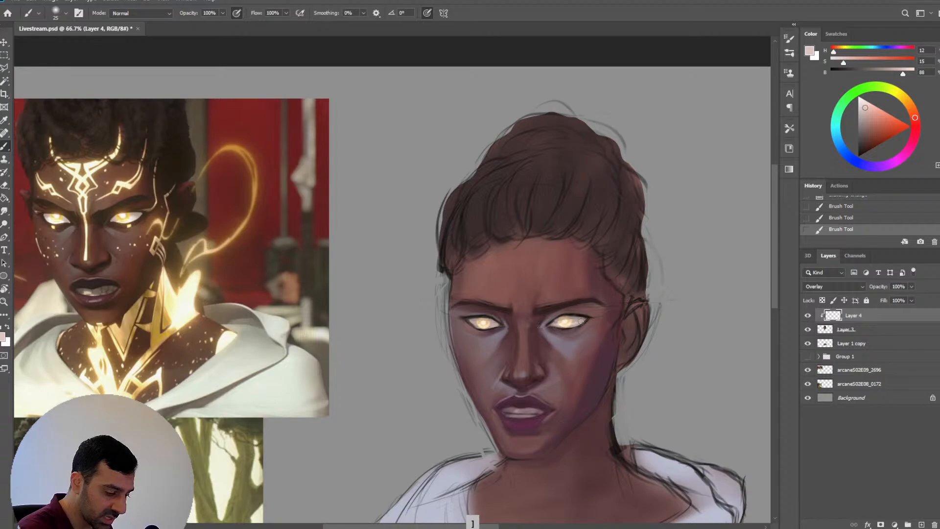
key("ctrl+z")
key("ctrl+z")
key("ctrl+z")
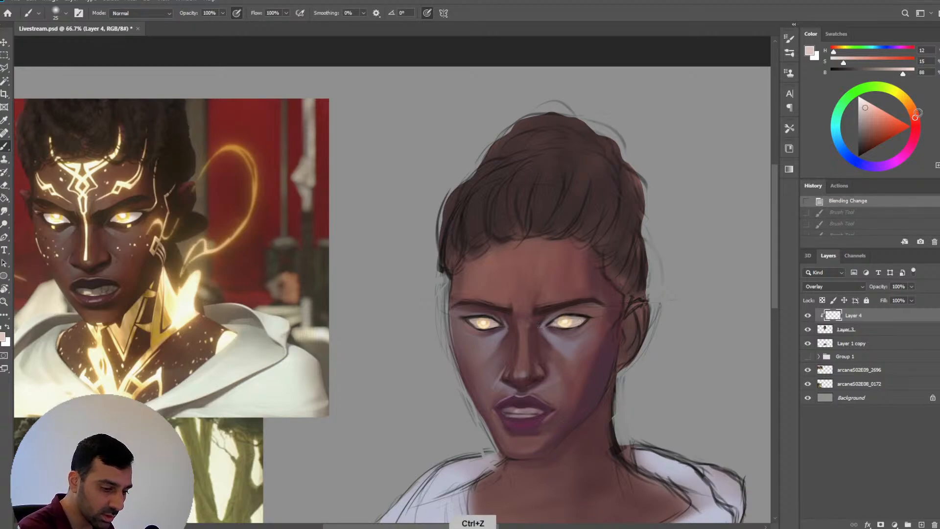
Brighten the eye on the right on the Overlay layer with peach (H 26, S 35, B 93), and lighten the colour to S 22, B 94
left_click(913, 109)
left_click(875, 110)
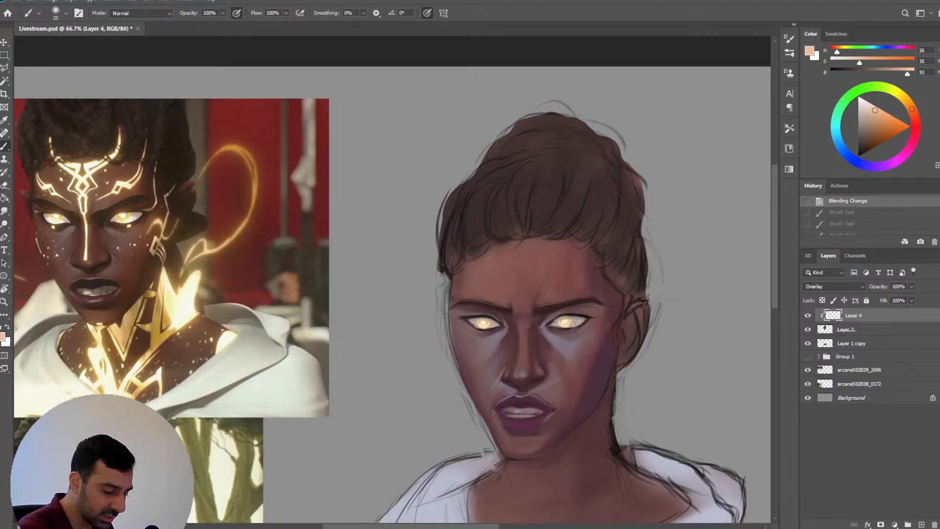
left_click_drag(558, 323, 567, 326)
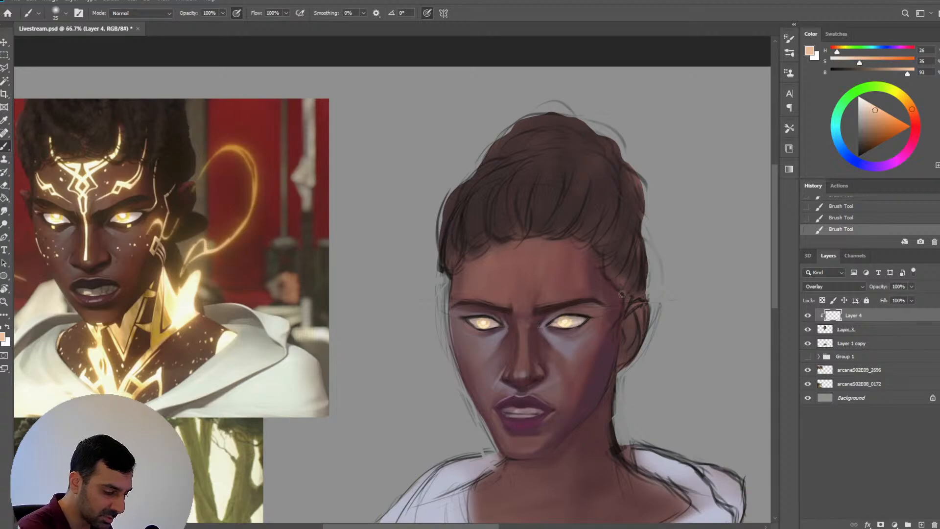
left_click(869, 106)
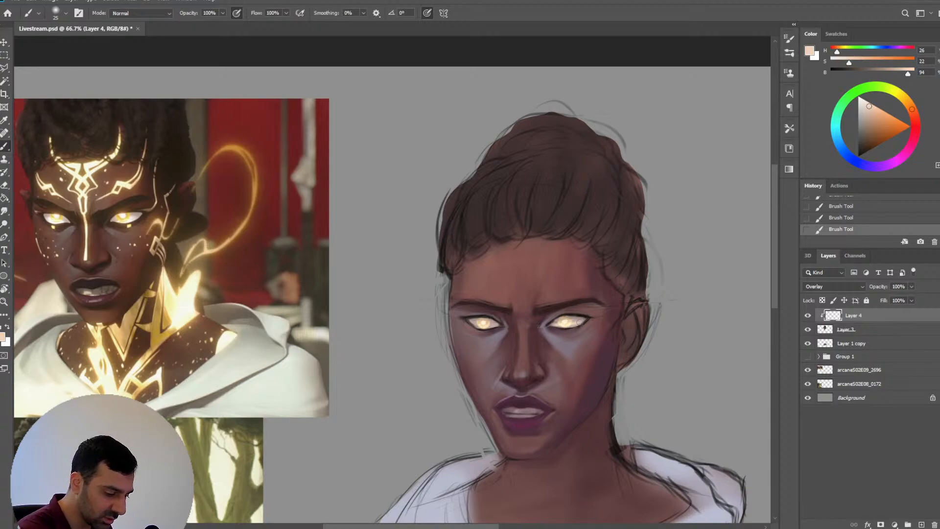
Warm the glow of both irises with orange (H 26, S 51 and 47, B 100) at brush sizes 10 and 15, and mute the colour to S 29, B 87
key("bracketleft")
key("bracketleft")
left_click_drag(876, 110, 885, 112)
key("bracketleft")
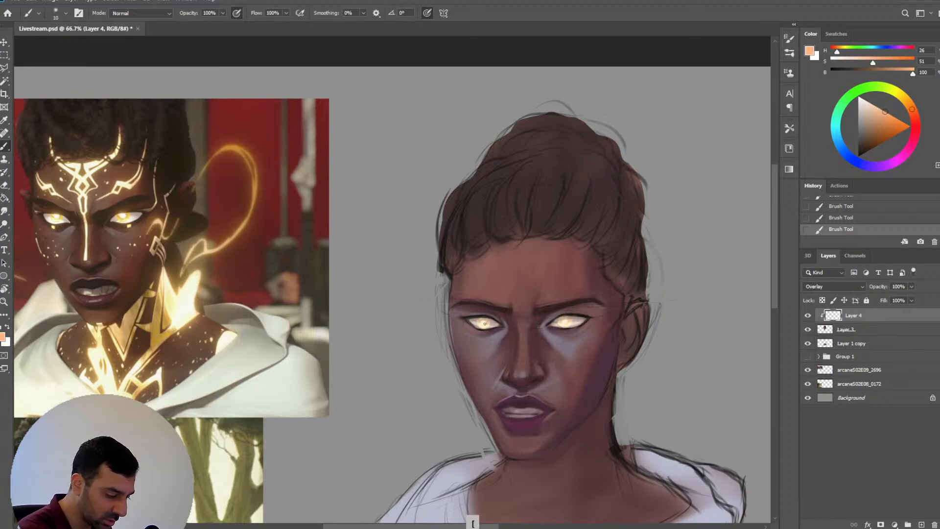
left_click(882, 111)
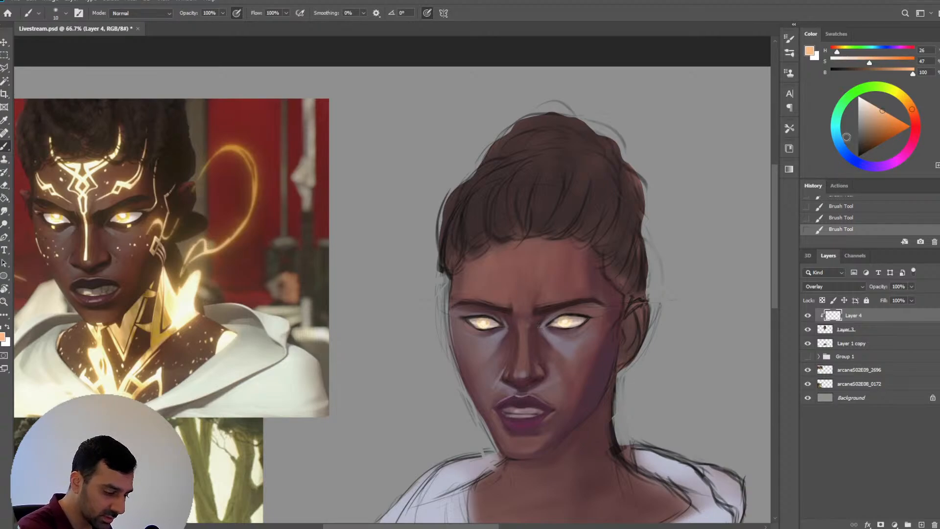
key("bracketright")
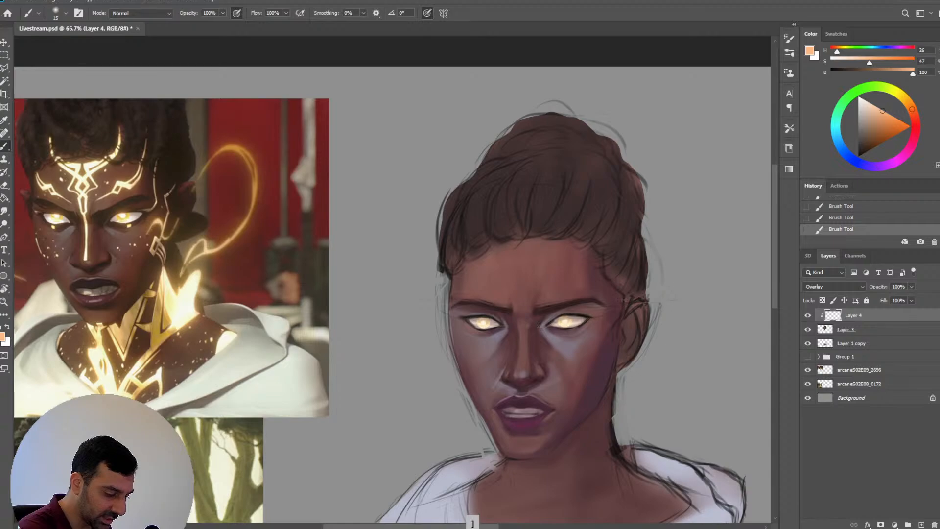
left_click(871, 111)
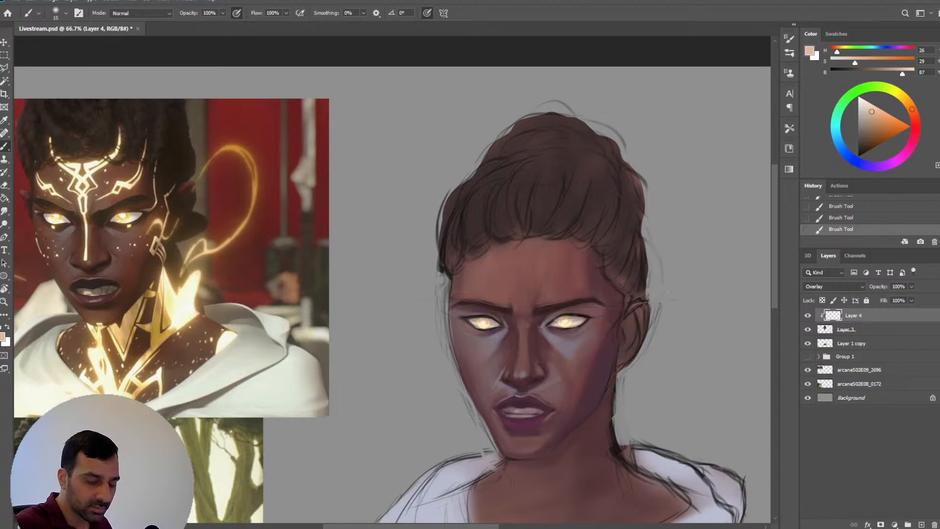
Add another new layer above the Overlay layer and clip it to Layer 3
left_click(920, 523)
key("ctrl+alt+g")
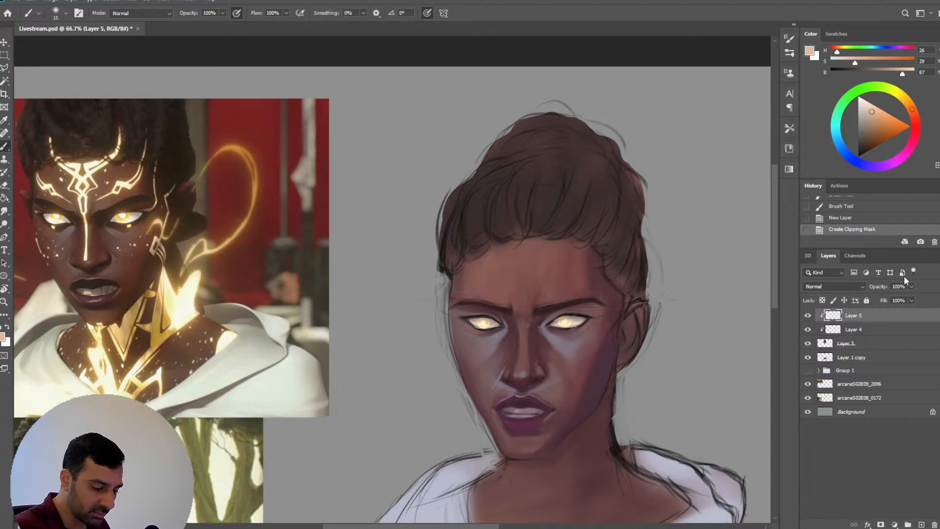
Set the new clipped layer to Multiply and shade the eye on the right with pale pink (H 325, S 20, B 86) at brush size 25
left_click(851, 286)
left_click(827, 316)
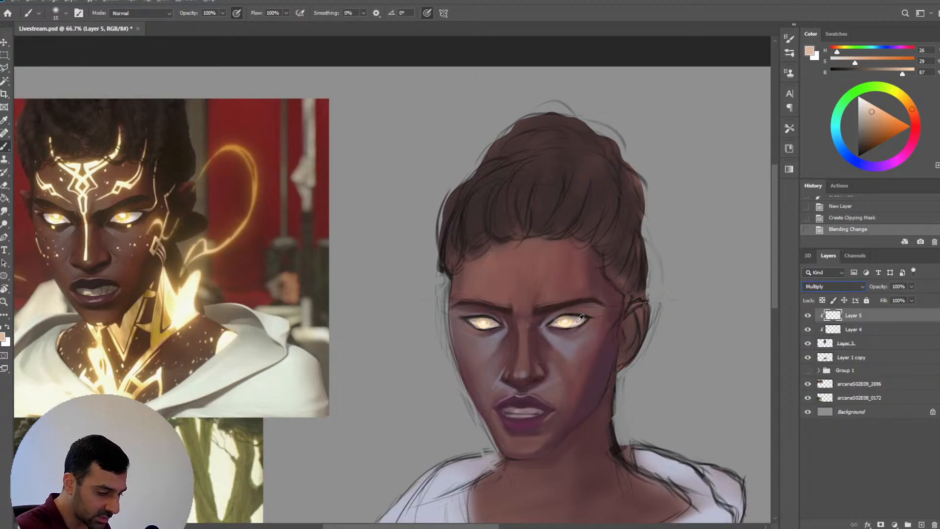
left_click_drag(910, 116, 910, 151)
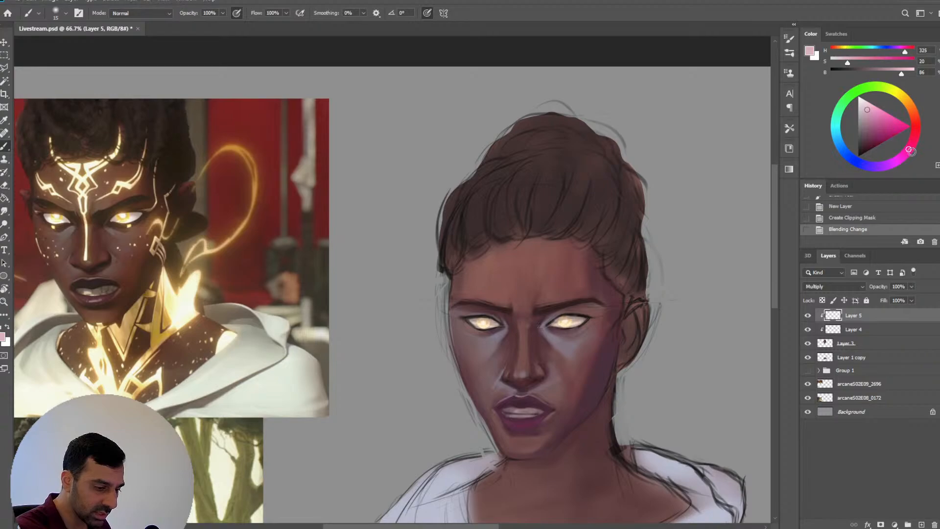
key("bracketright")
key("bracketright")
key("bracketright")
key("bracketright")
left_click_drag(563, 318, 570, 317)
left_click_drag(563, 318, 582, 318)
key("bracketleft")
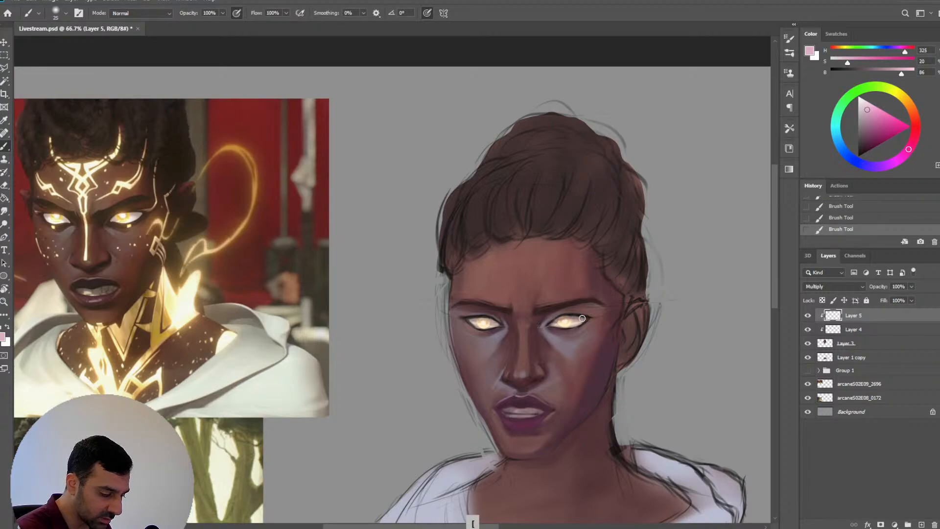
key("bracketright")
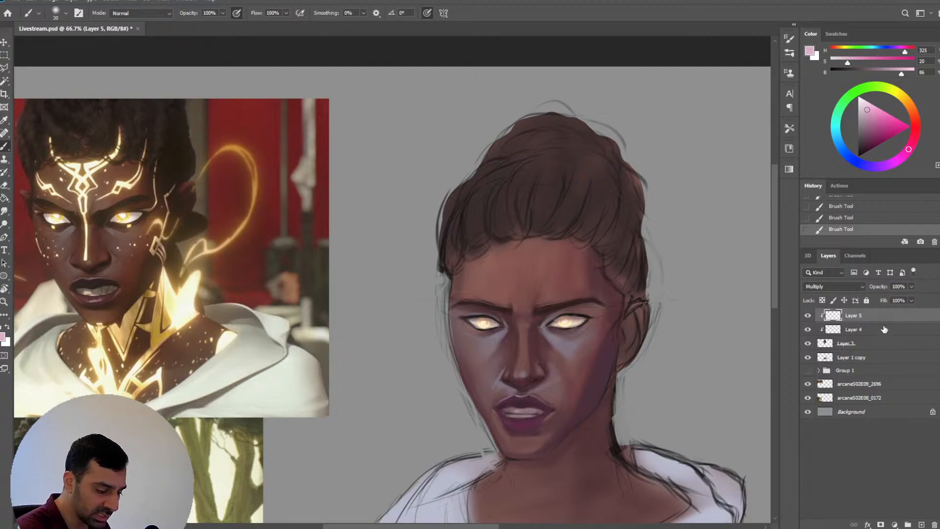
Merge Layer 5, Layer 4 and Layer 3 into one layer
left_click(893, 343, "shift")
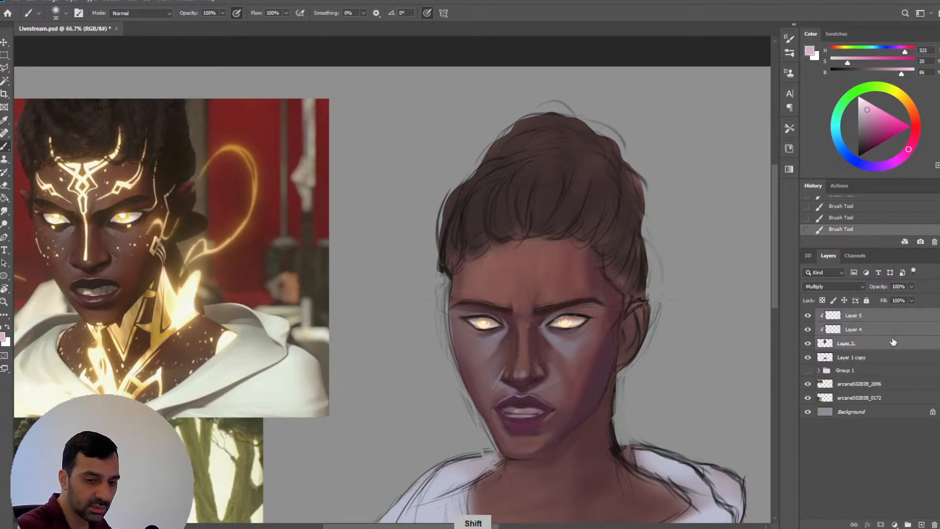
key("ctrl+e")
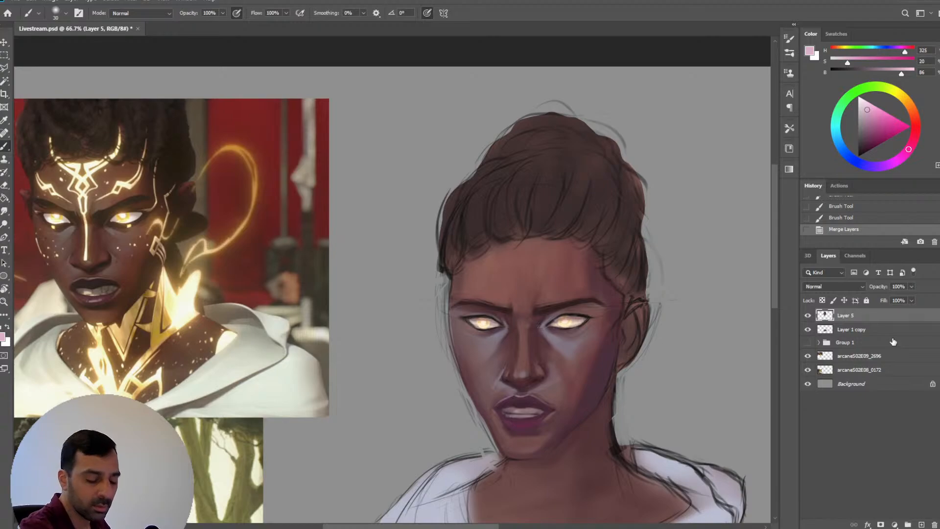
Lock the merged layer's transparent pixels and retouch the outer corner of the eye on the left with sampled dark tones at brush size 50
left_click_drag(498, 377, 504, 335)
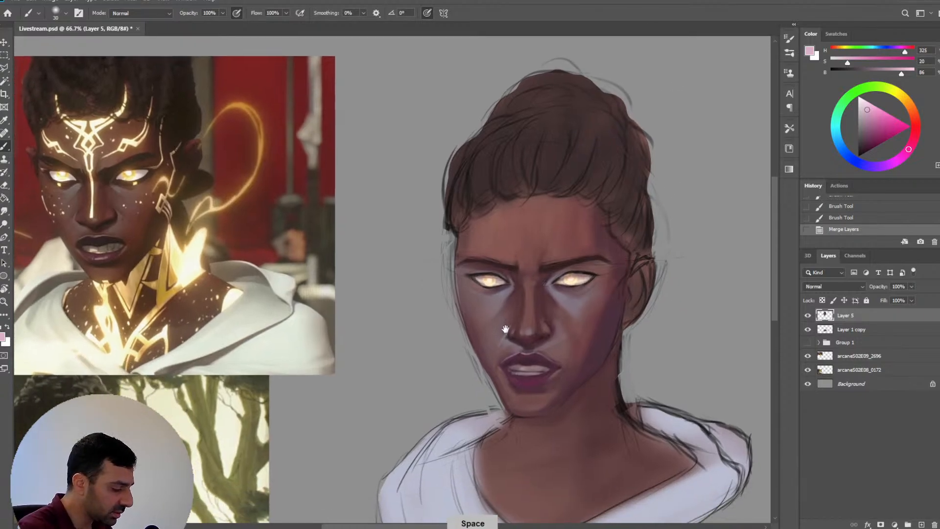
left_click(477, 267, "alt")
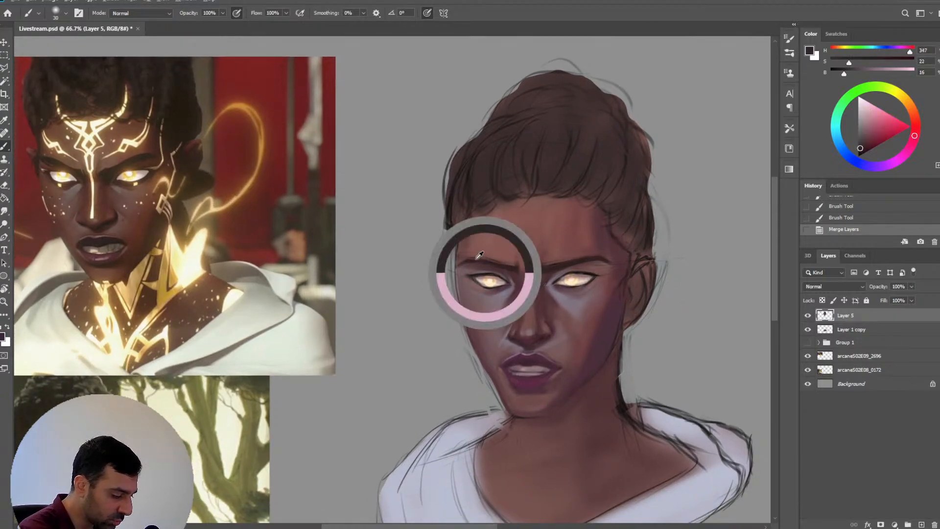
key("bracketright")
key("bracketright")
key("bracketright")
mouse_move(471, 267)
left_mouse_down()
mouse_move(470, 304)
mouse_move(459, 293)
left_mouse_up()
left_click(822, 300)
key("bracketright")
left_click_drag(462, 285, 466, 297)
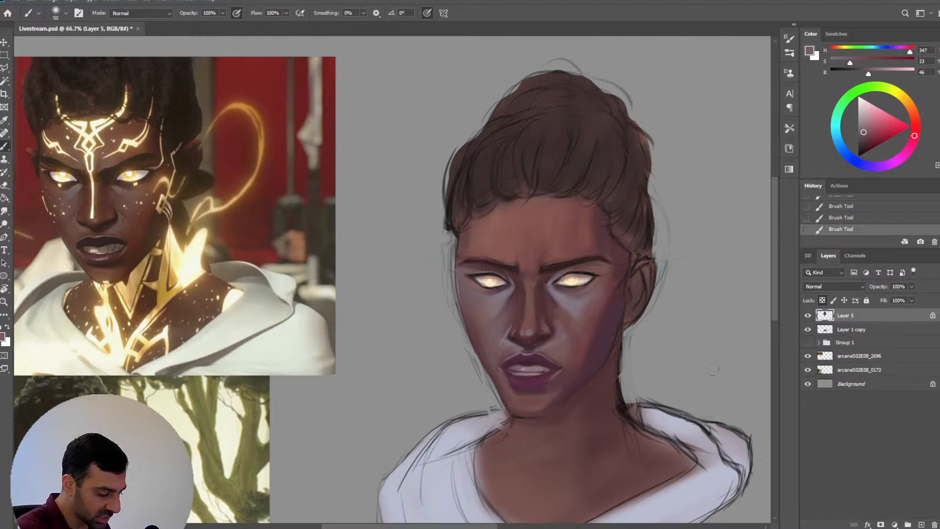
Blend the mouth and nose areas with sampled muted pinks (H 342, S 19, B 53 and H 351, S 29, B 45)
left_click(536, 368, "alt")
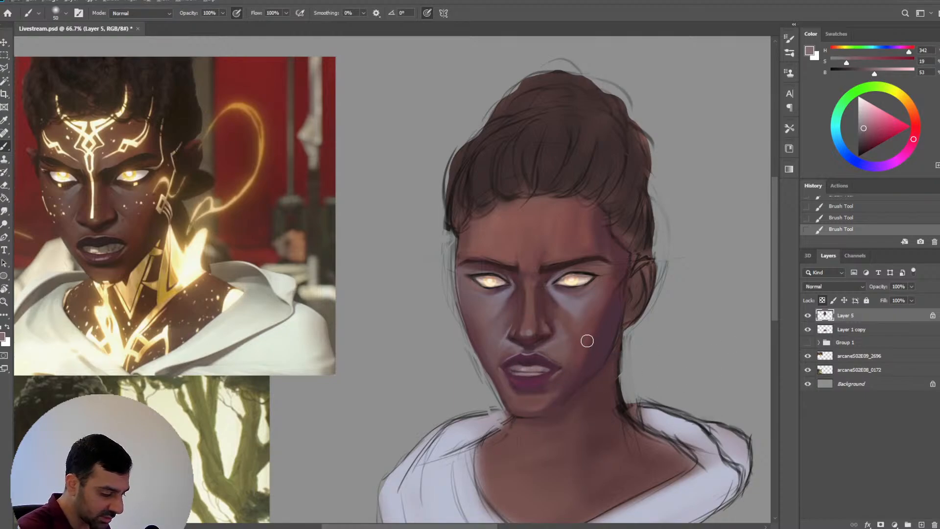
left_click(520, 345, "alt")
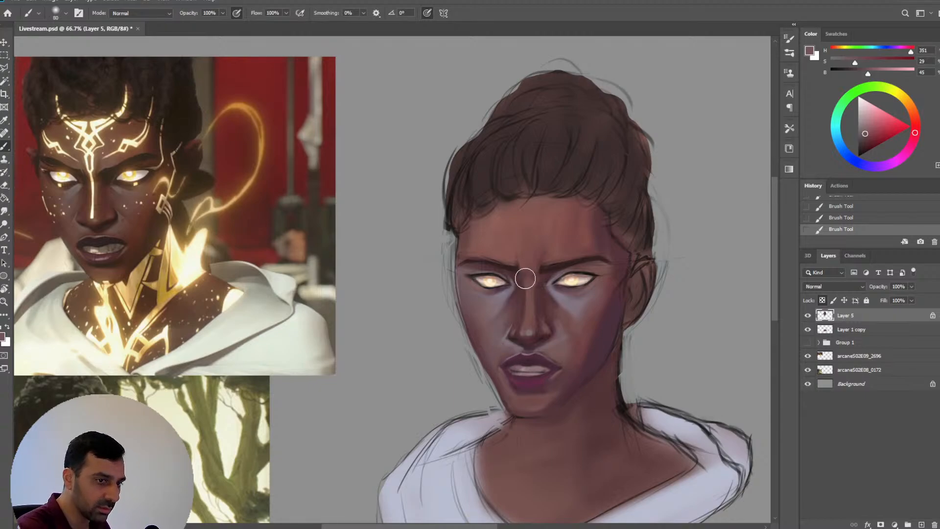
key("bracketleft")
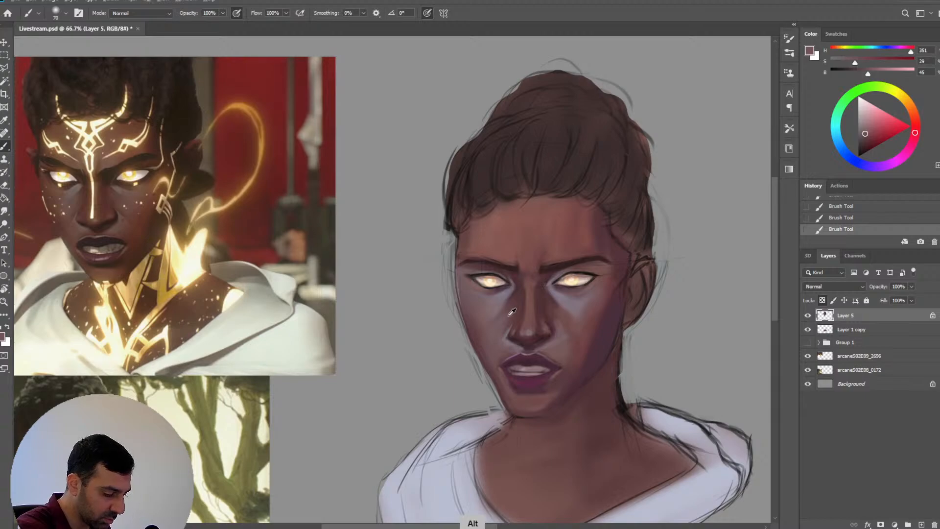
Smooth the cheek on the left with sampled reddish-brown and greyish-pink skin tones at brush sizes 90 to 150
left_click(499, 336, "alt")
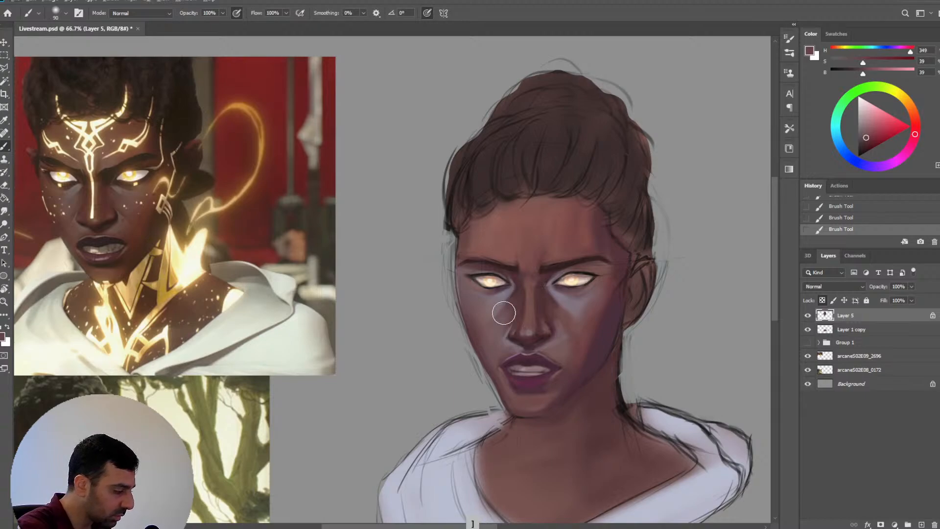
key("bracketright")
key("bracketright")
left_click(482, 329, "alt")
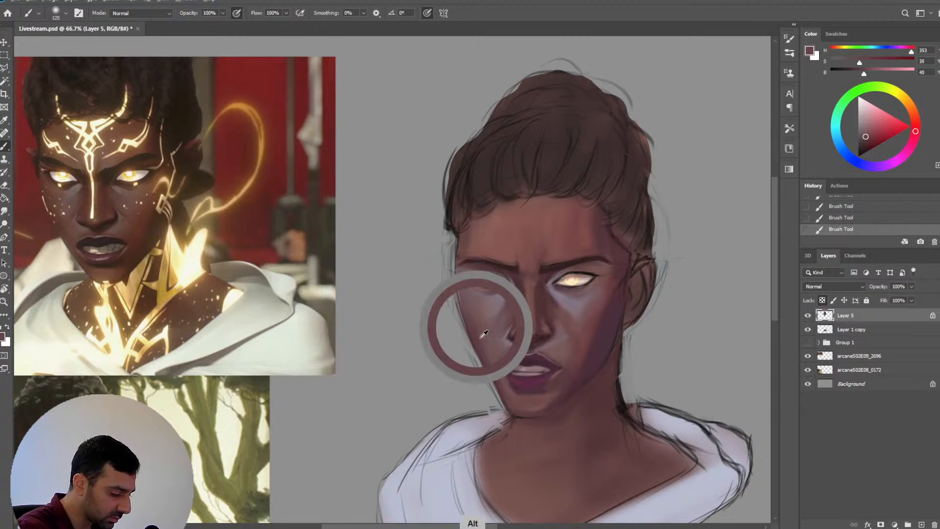
key("bracketright")
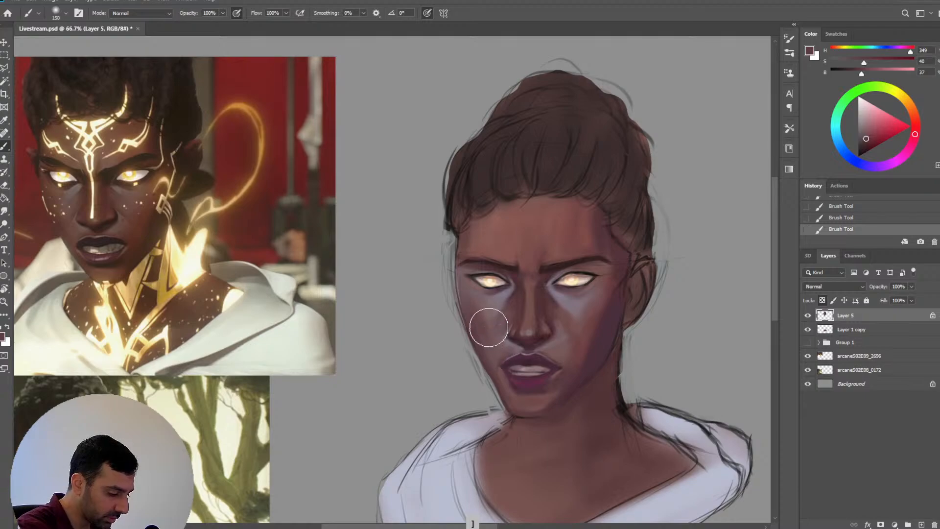
left_click(498, 298, "alt")
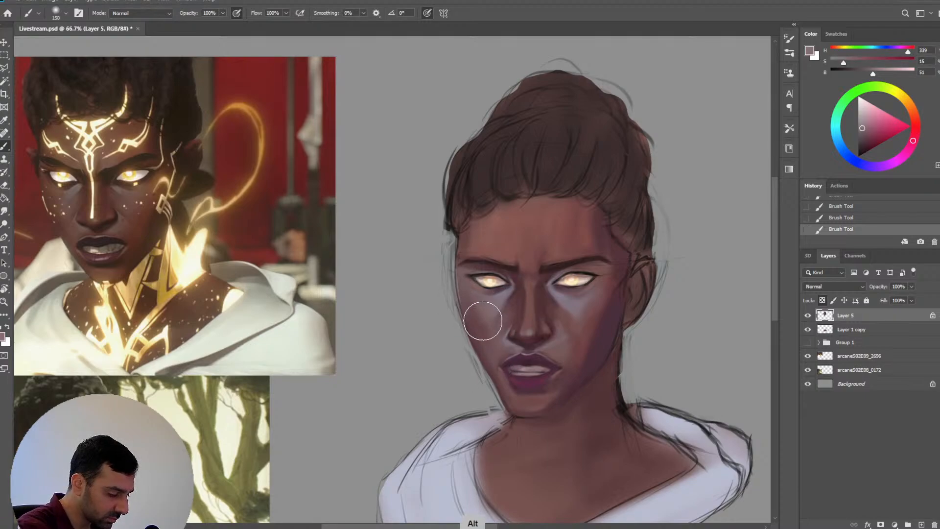
key("bracketleft")
Blend the skin around the nose, mouth and jaw with sampled browns (H 349, S 31, B 42 and H 0, S 37, B 44) at brush sizes 175 and 90
left_click(511, 309, "alt")
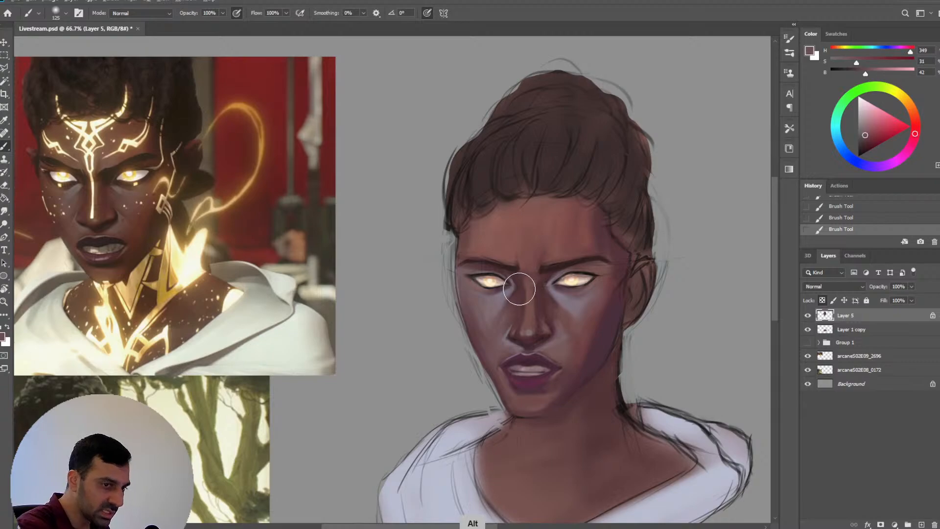
key("bracketleft")
key("bracketright")
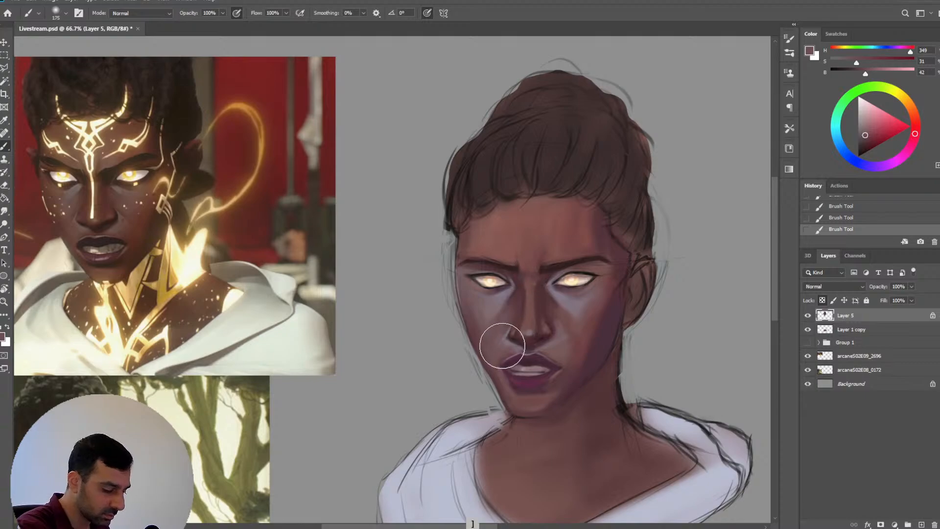
key("bracketright")
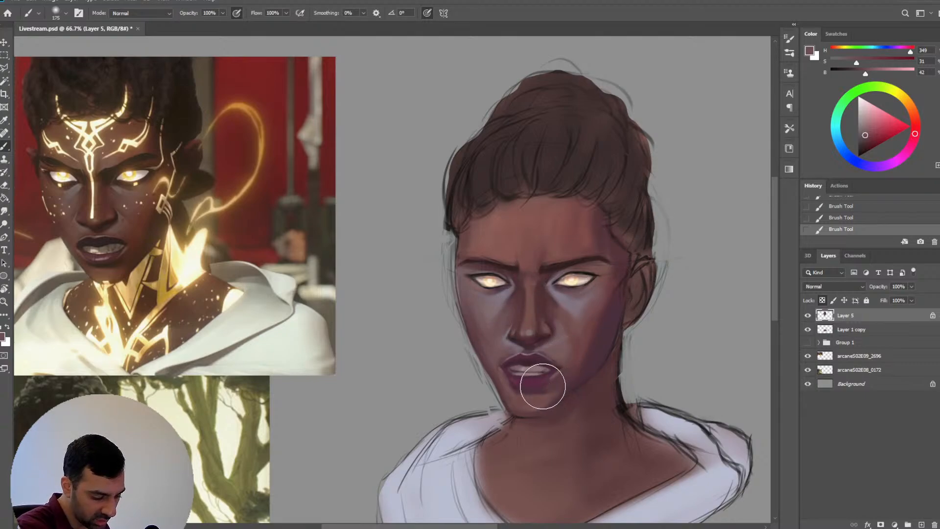
left_click(546, 375, "alt")
key("bracketleft")
key("bracketleft")
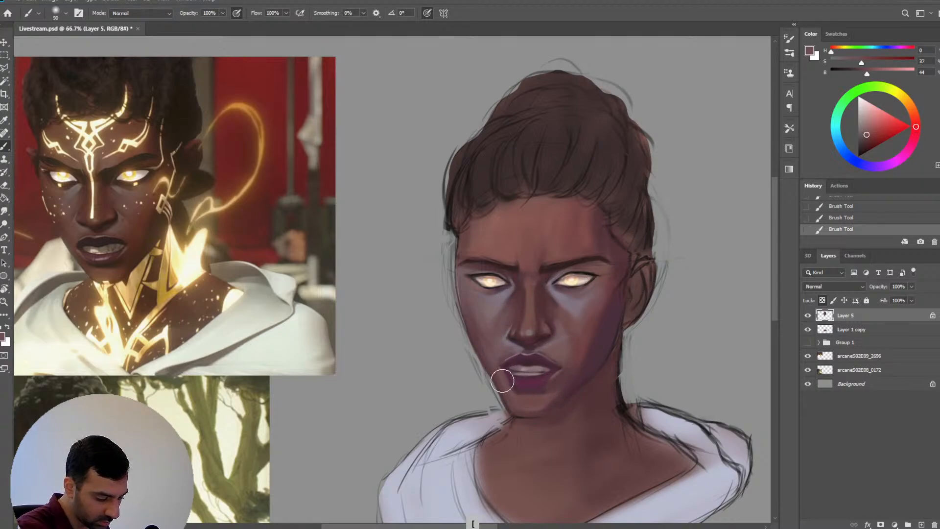
left_click(494, 351, "alt")
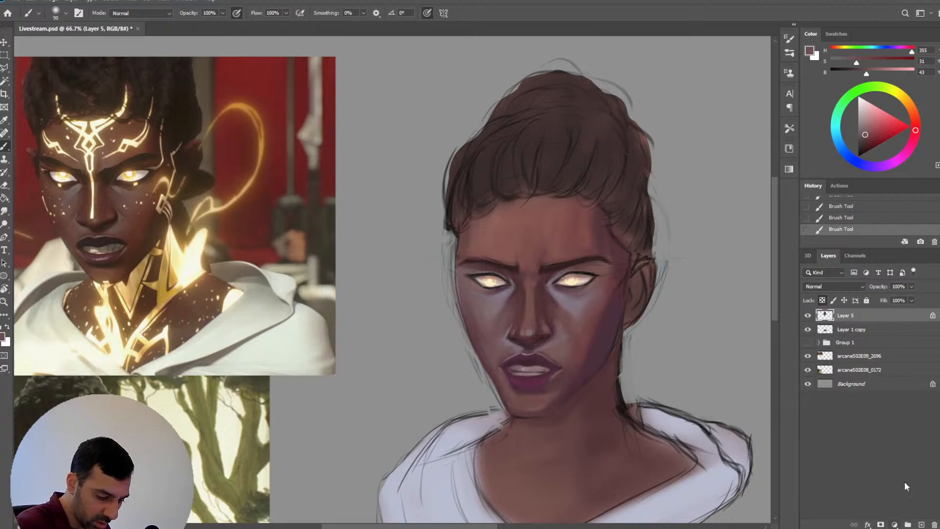
Add a new layer clipped to Layer 5 and set its blend mode to Hard Light
left_click(921, 525)
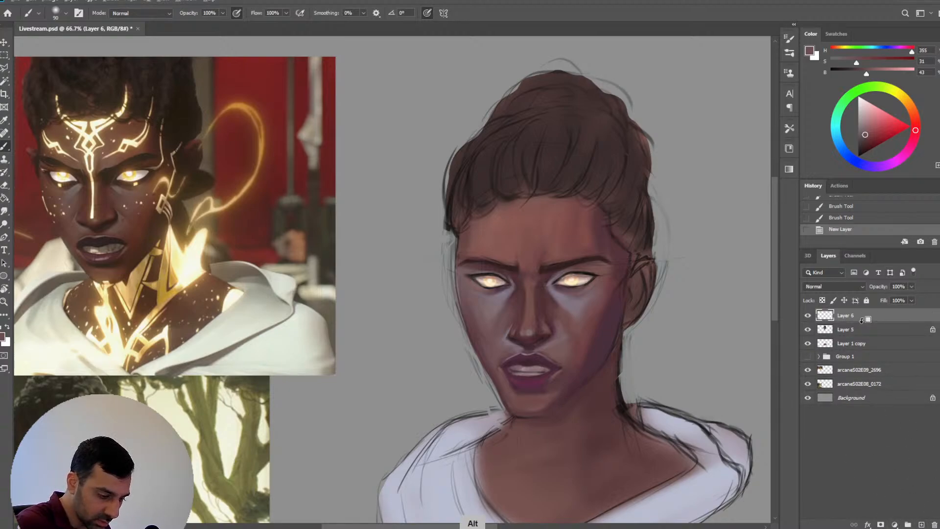
left_click(864, 321, "alt")
left_click(858, 288)
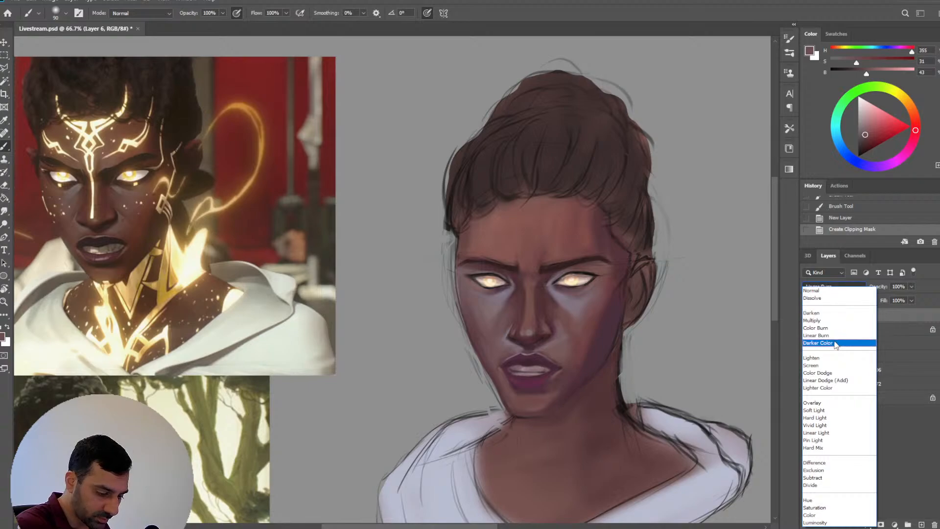
left_click(814, 418)
Try a peach glow (H 29, S 44, B 89) over the eye on the right on the Hard Light layer
left_click(878, 115)
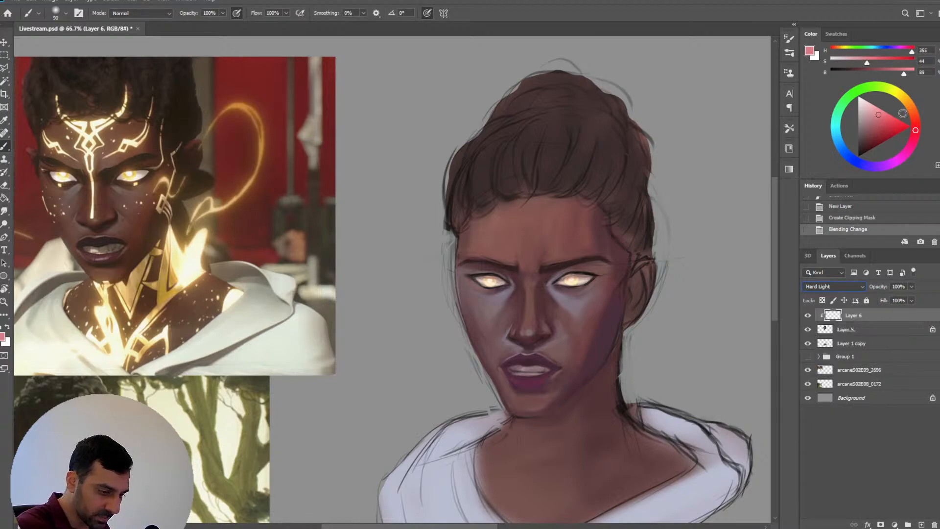
left_click(912, 107)
key("bracketright")
left_click(576, 279)
key("ctrl+z")
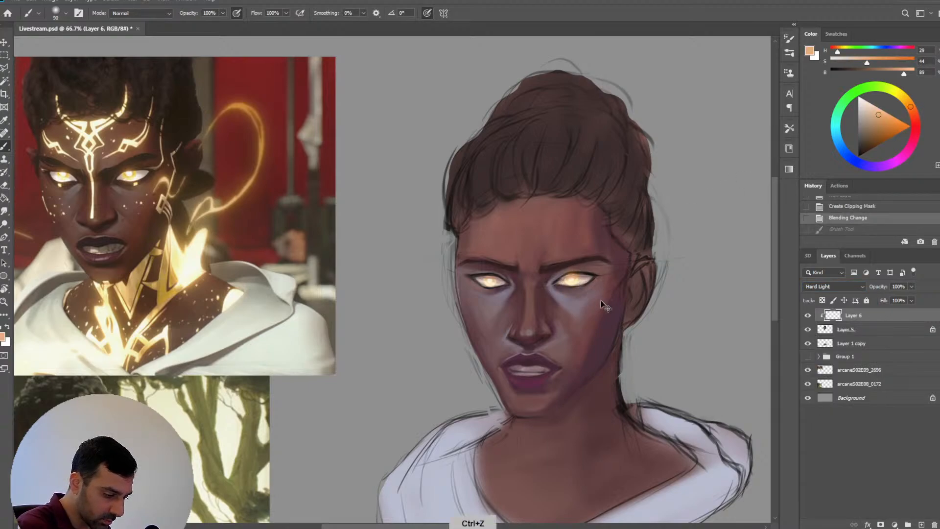
Add an orange glow (H 29, S 50, B 94) to both irises on the Hard Light layer, reducing the brush to size 60
mouse_move(883, 117)
left_mouse_down()
mouse_move(891, 116)
mouse_move(882, 114)
left_mouse_up()
key("bracketleft")
key("bracketleft")
left_click(571, 279)
key("ctrl+z")
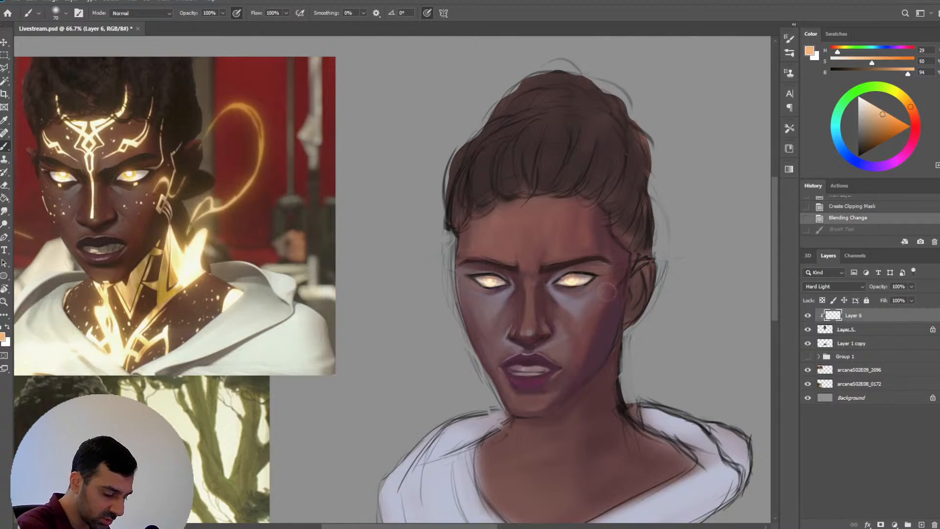
key("bracketleft")
left_click(574, 280)
left_click(490, 279)
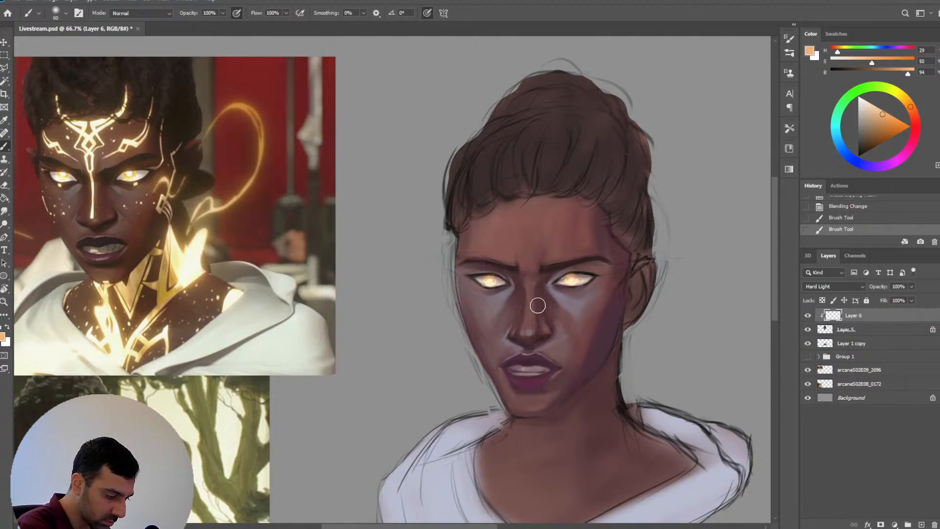
key("ctrl+z")
left_click(488, 280)
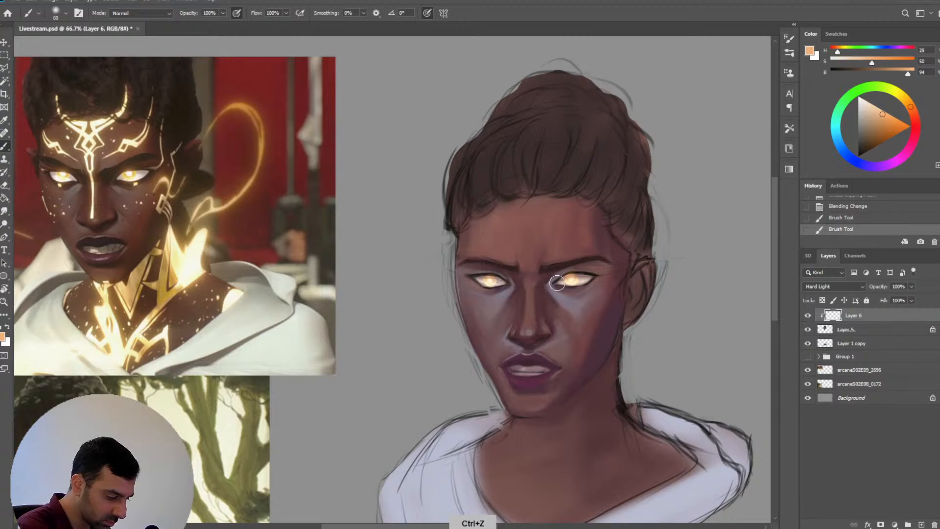
left_click(572, 280)
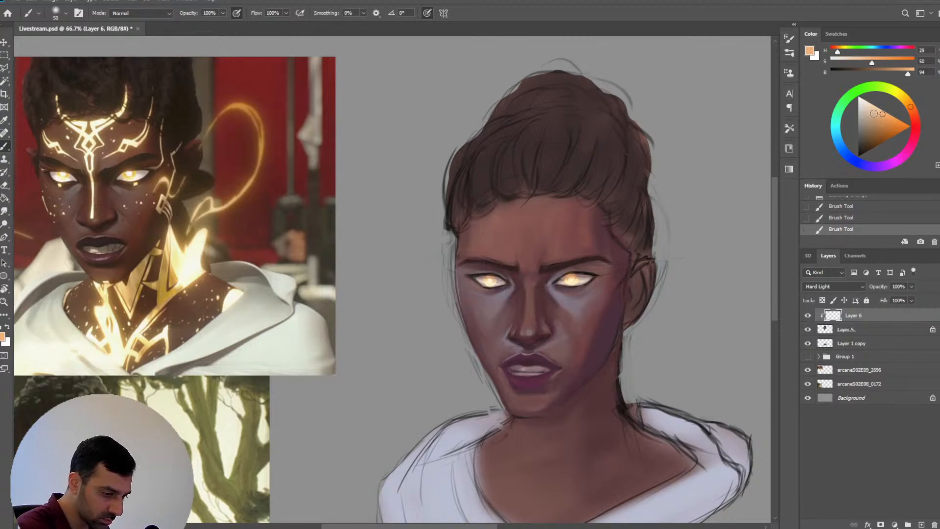
Try to erase part of the glow at the centre of the eye on the right
left_click(572, 280)
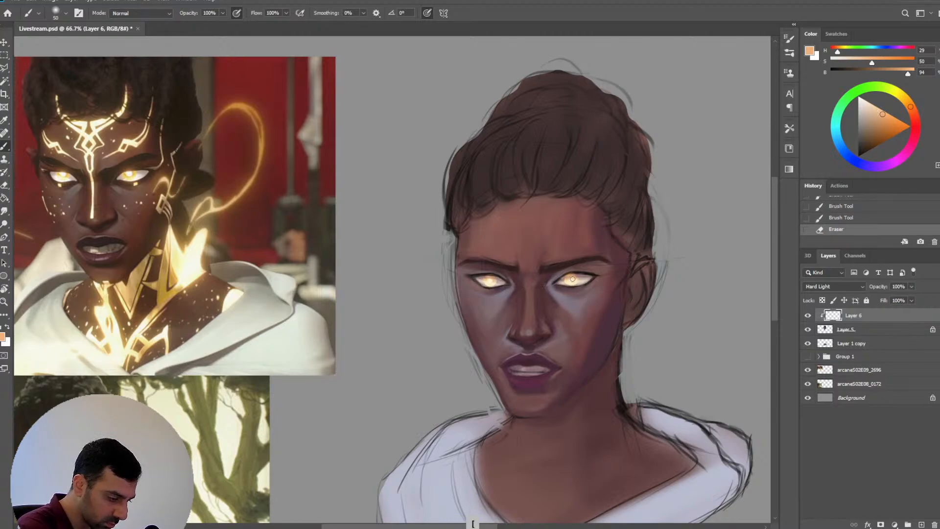
left_click(574, 279)
key("ctrl+z")
key("ctrl+z")
Brighten the iris centre of the eye on the right with pale cream (H 29, S 18, B 100), reducing the brush to sizes 30 and 20
key("bracketleft")
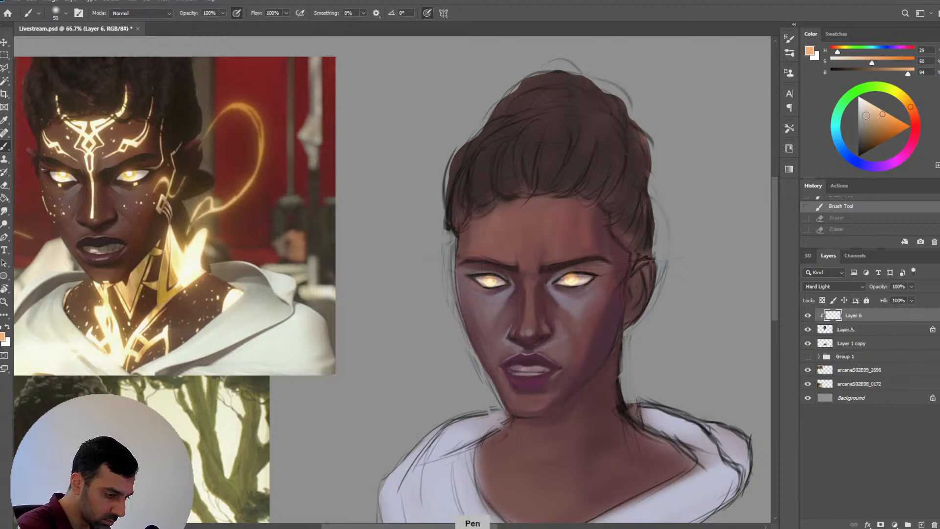
left_click(868, 101)
left_click(572, 279)
left_click(573, 280)
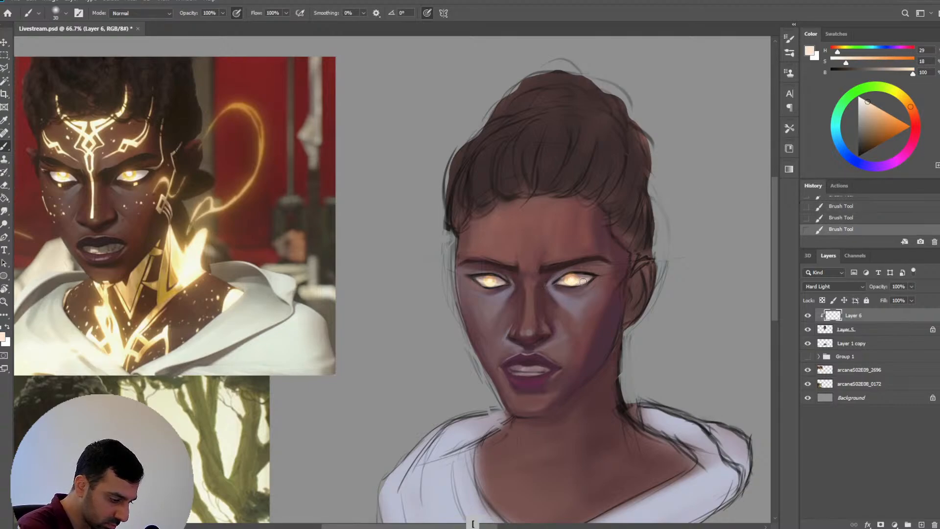
key("bracketleft")
key("bracketleft")
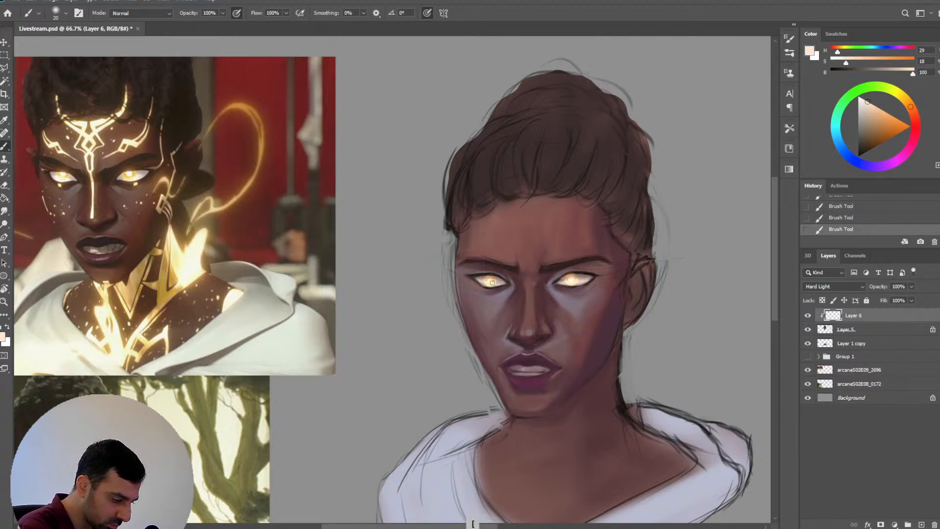
Merge the Hard Light glow layer into the portrait layer beneath it and add a new empty layer above
key("ctrl+minus")
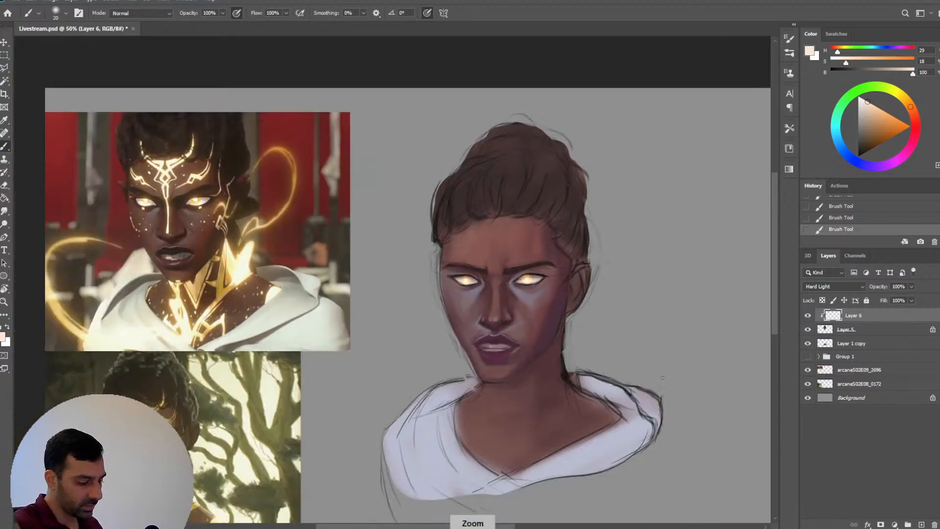
left_click(914, 325, "shift")
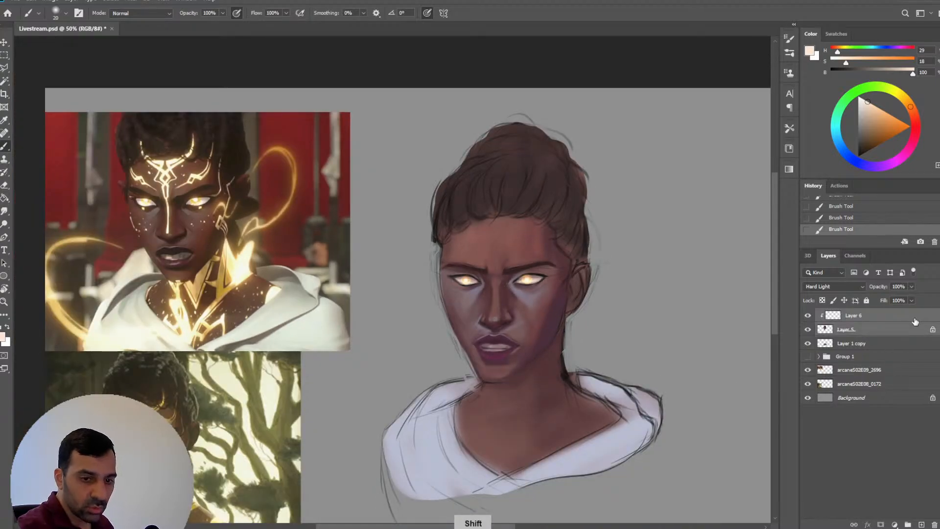
key("ctrl+e")
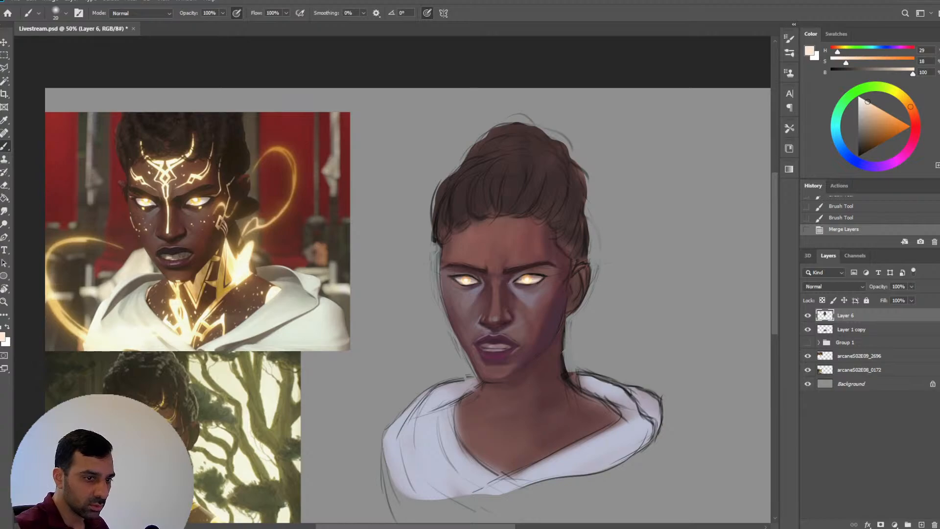
left_click(920, 523)
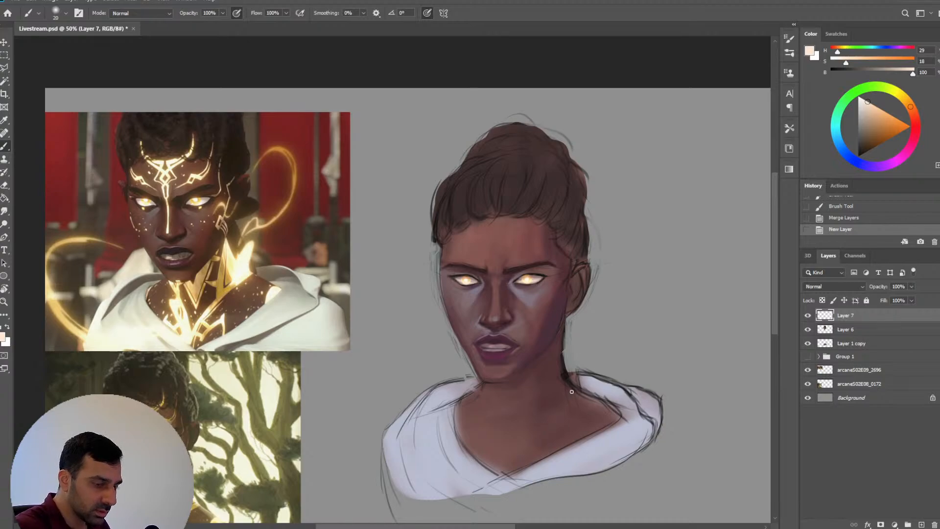
Sample the dark plum of the lower lip (H 328, S 67, B 39) and reduce the brush to size 15, keeping Layer 7 active
key("ctrl+plus")
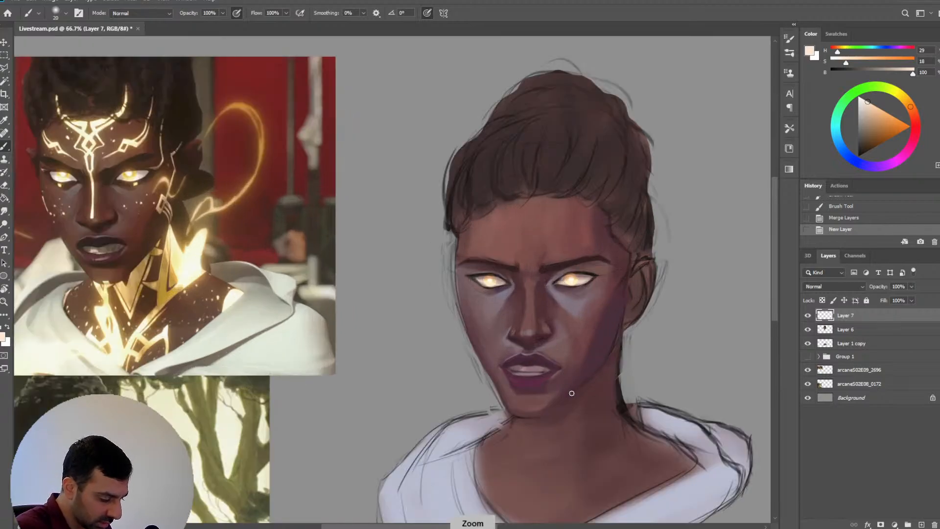
left_click(536, 380, "alt")
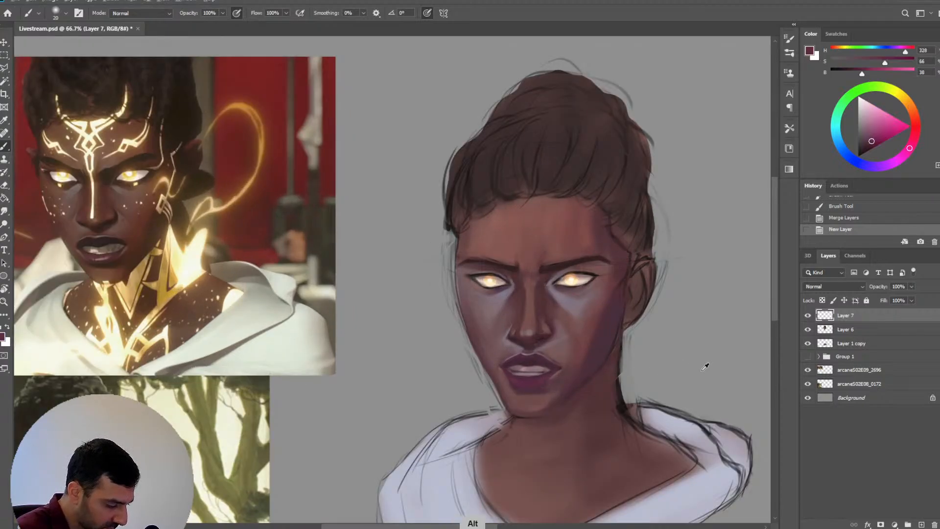
left_click(845, 329)
key("bracketleft")
left_click(539, 381, "alt")
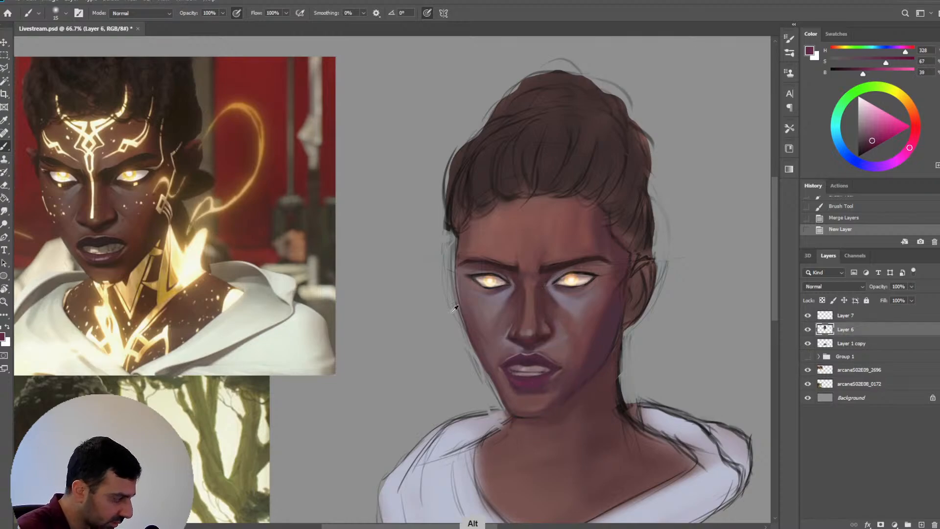
left_click(55, 17)
left_click(577, 14)
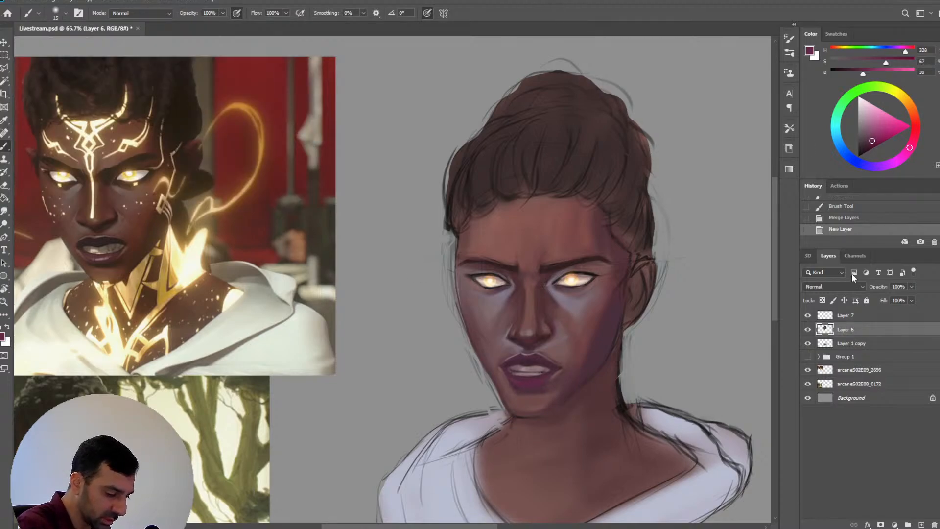
left_click(870, 317)
left_click_drag(401, 383, 400, 408)
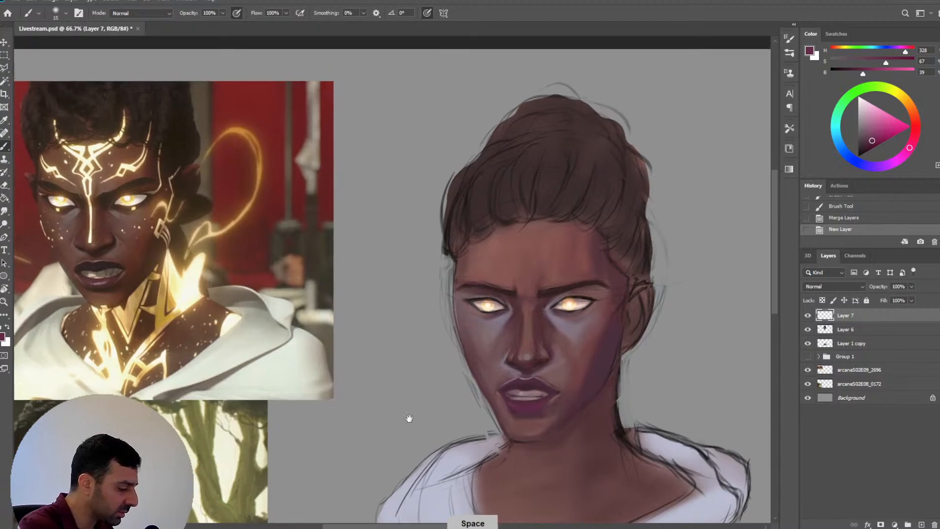
left_click_drag(556, 375, 565, 338)
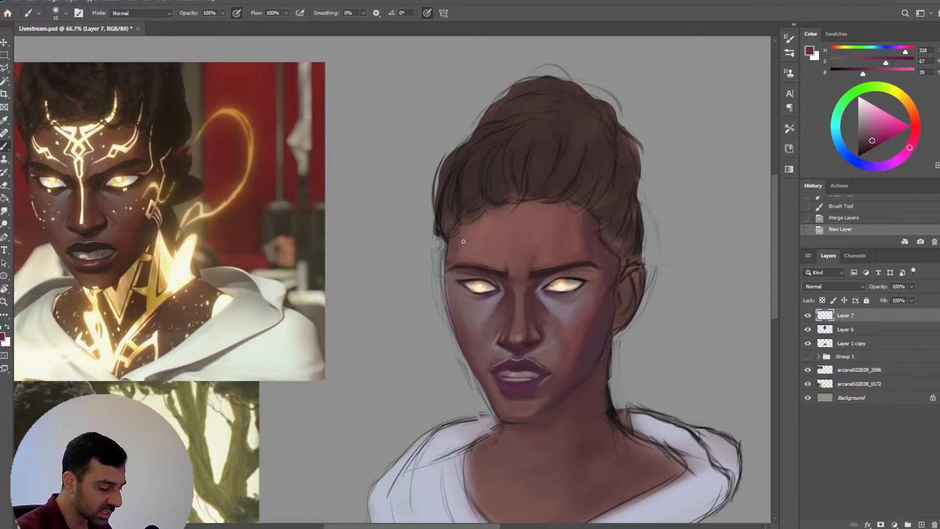
key("space")
left_click_drag(601, 321, 594, 338)
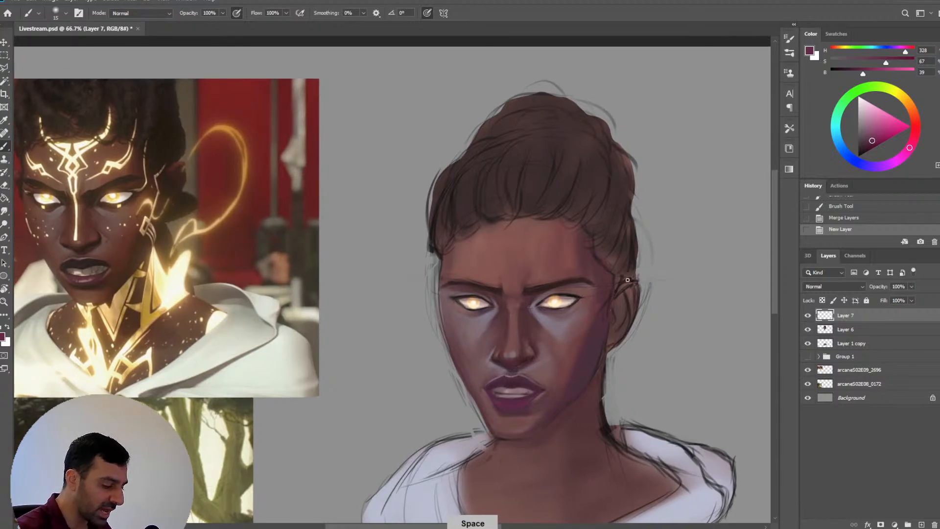
left_click_drag(513, 423, 514, 437)
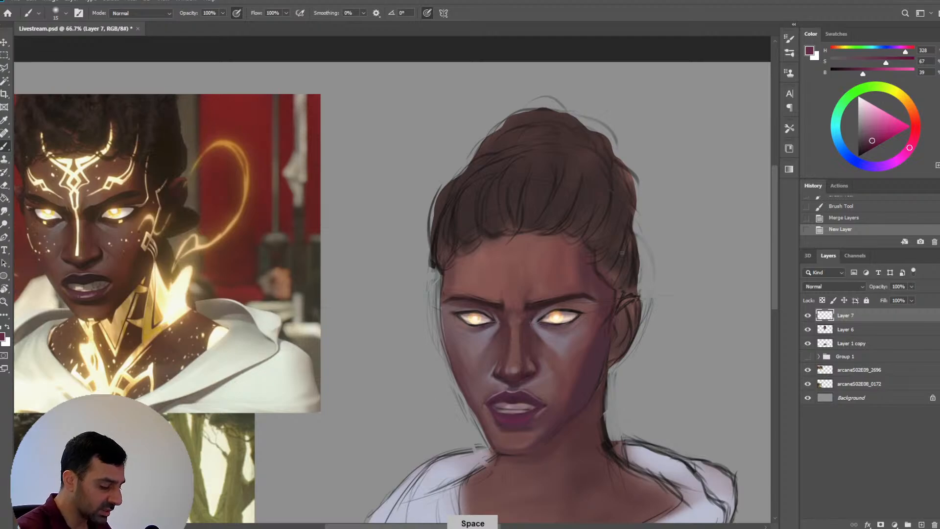
left_click_drag(553, 381, 555, 359)
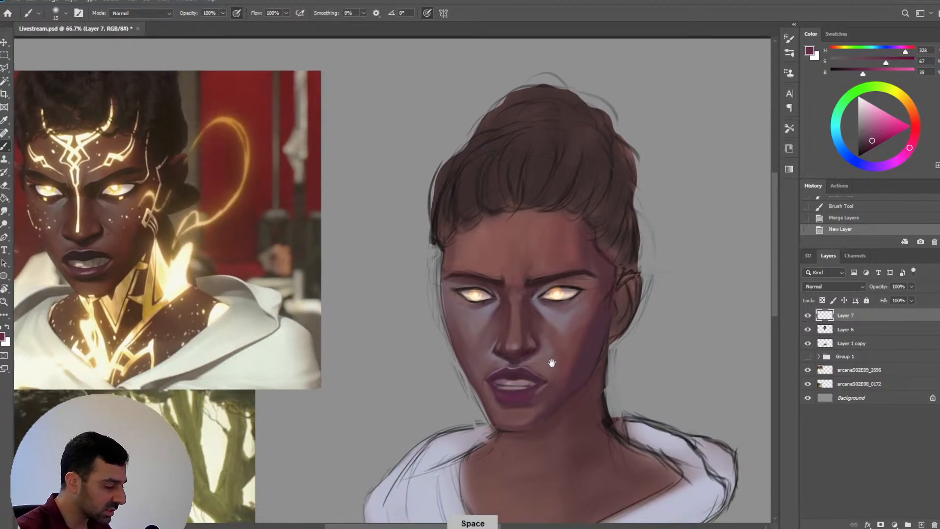
Set up a hard round brush with a peach colour (H 18, S 38, B 82) for the new layer
key("b")
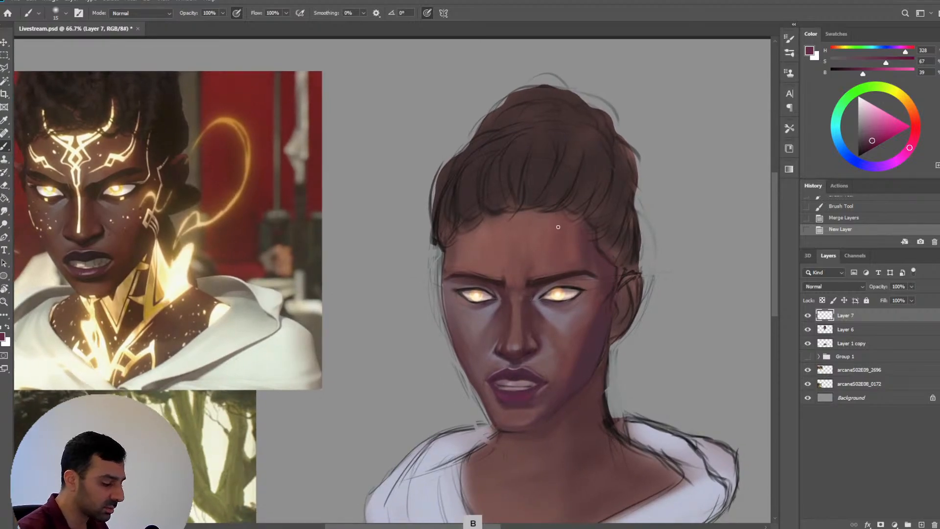
left_click(871, 125)
left_click(914, 114)
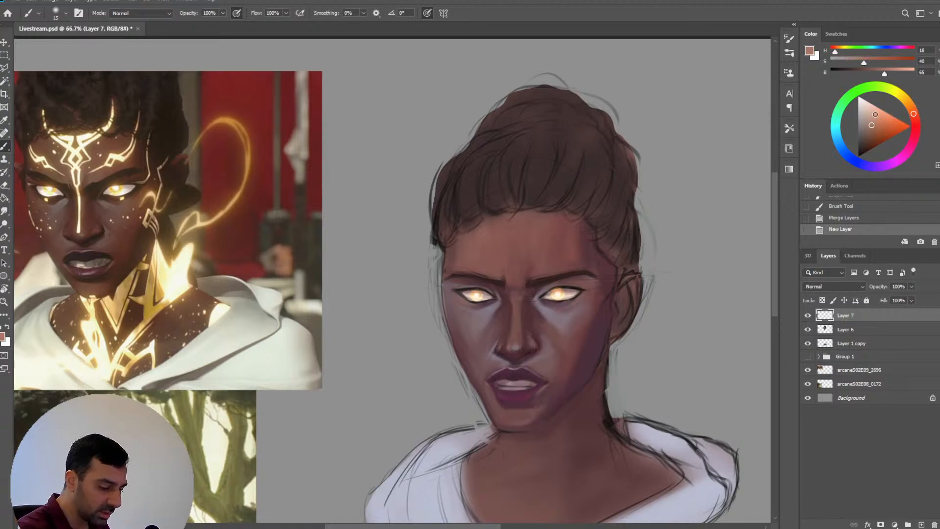
left_click(874, 117)
left_click(62, 16)
left_click(100, 131)
left_click(542, 11)
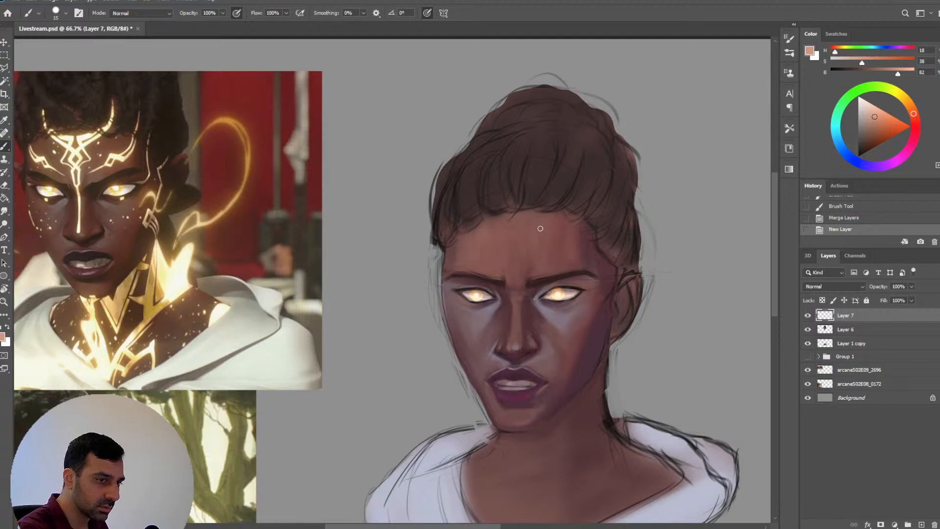
Try small peach marks at the centre of the forehead with the brush at size 10
key("bracketleft")
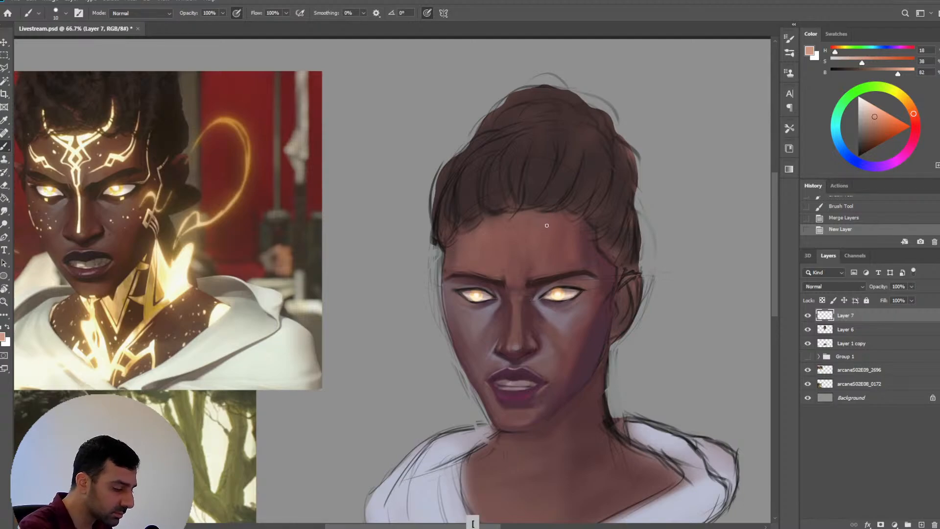
left_click(532, 224)
left_click(530, 225)
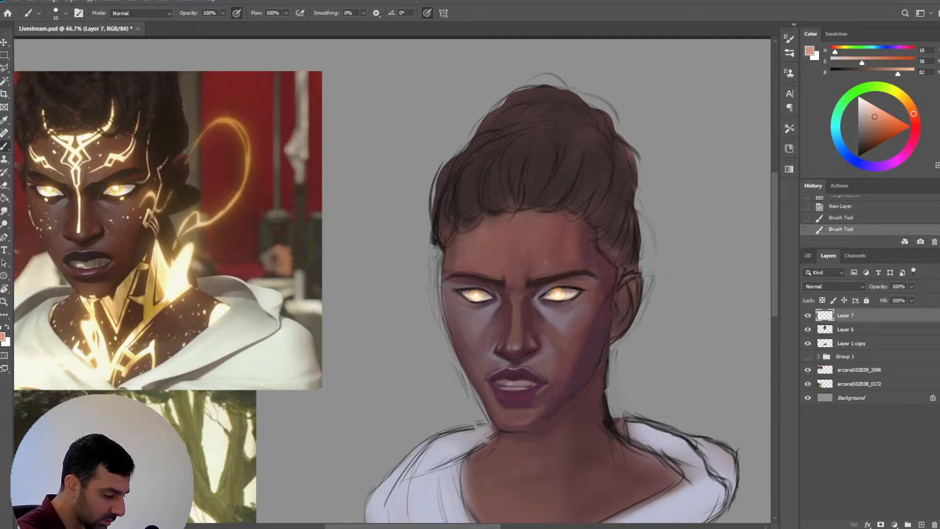
left_click_drag(517, 250, 538, 240)
key("ctrl+z")
Try a vertical pale orange line (H 30, S 41, B 98) from the lower forehead down the nose bridge
left_click(909, 105)
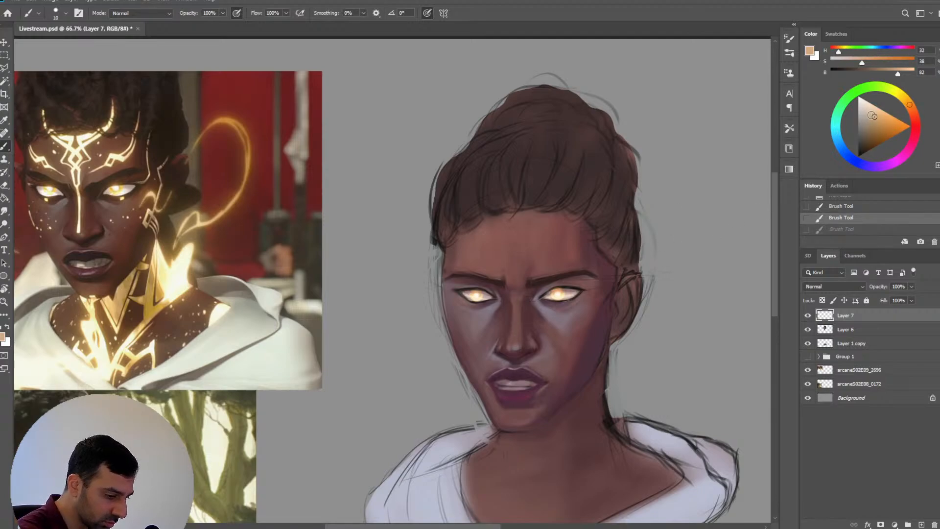
left_click_drag(874, 116, 878, 110)
left_click(912, 105)
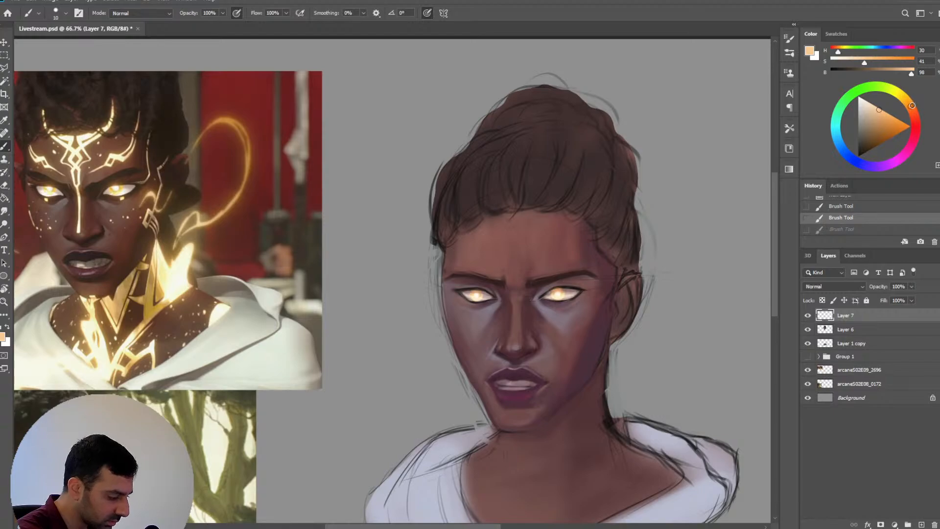
left_click_drag(517, 258, 516, 321)
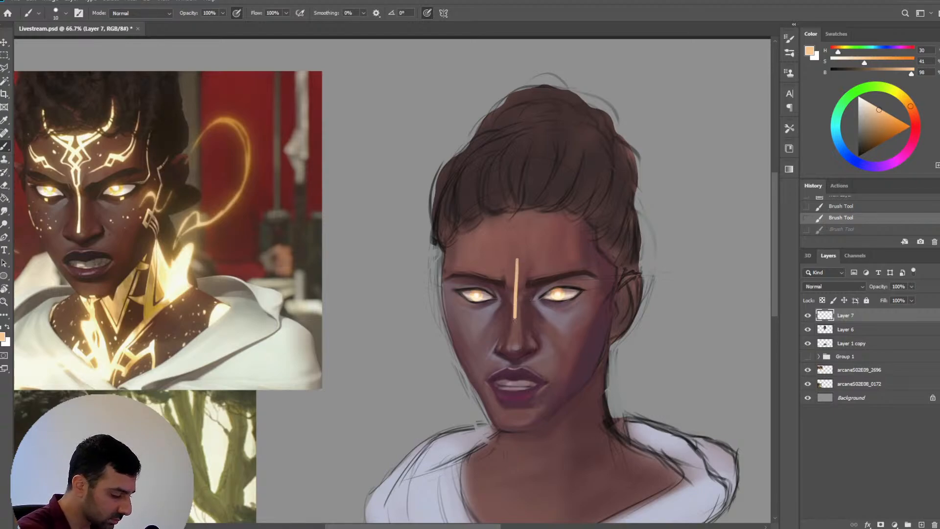
key("ctrl+z")
Try a diagonal tan line (H 30, S 36, B 86) from the jaw down across the neck
left_click_drag(511, 457, 530, 345)
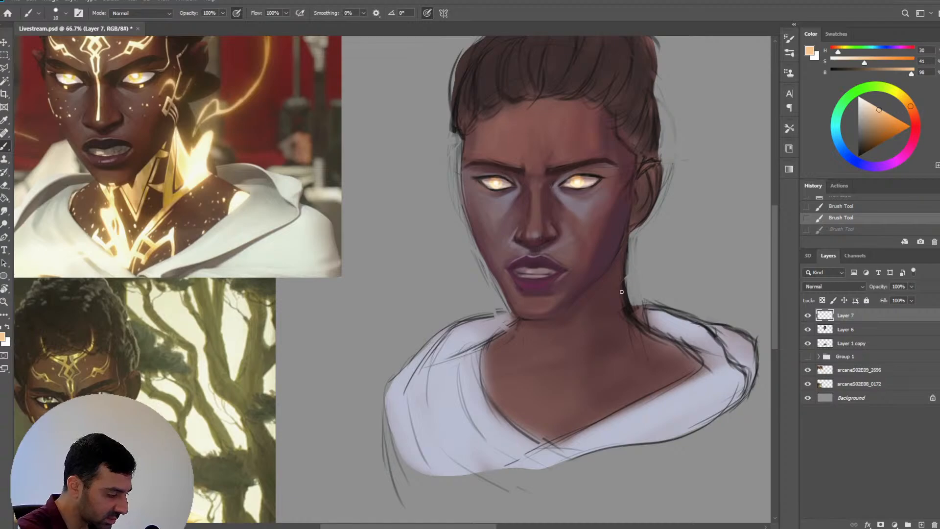
left_click_drag(555, 379, 563, 352)
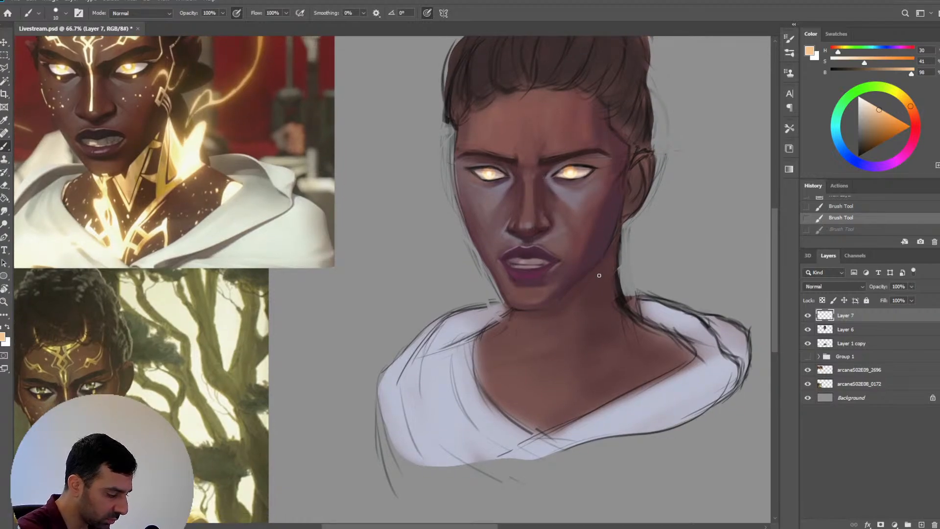
left_click_drag(599, 275, 572, 354)
key("ctrl+z")
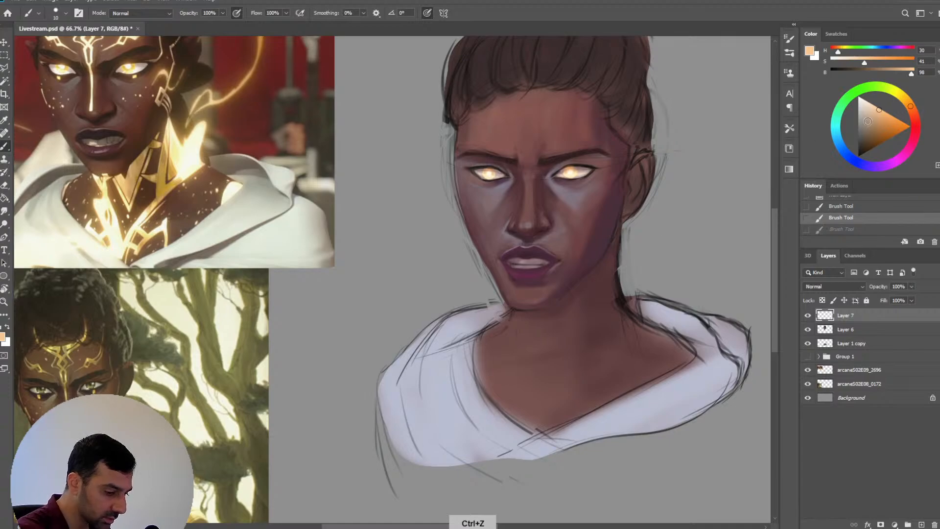
left_click_drag(599, 264, 571, 351)
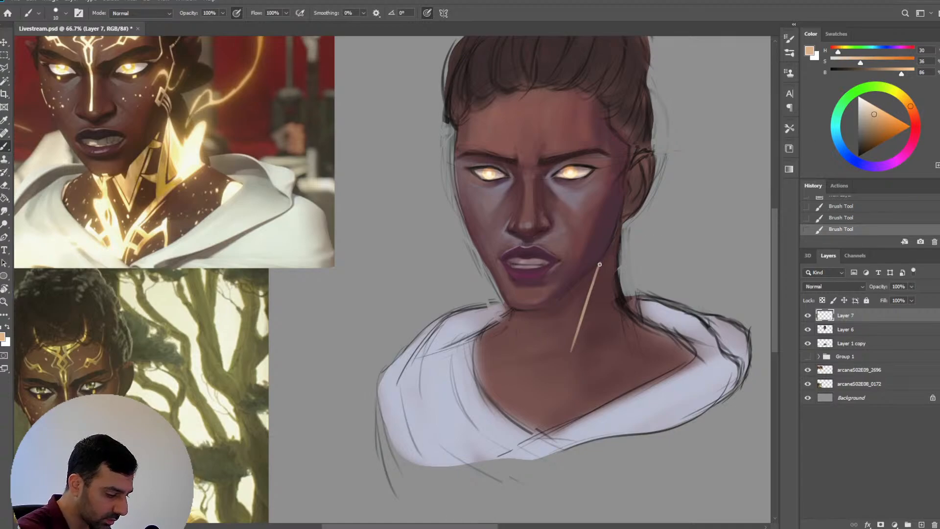
key("ctrl+z")
Paint a thin orange-tan line (H 24, S 45, B 78) diagonally from below the jaw down the neck
left_click_drag(874, 115, 912, 110)
left_click(876, 120)
left_click(912, 109)
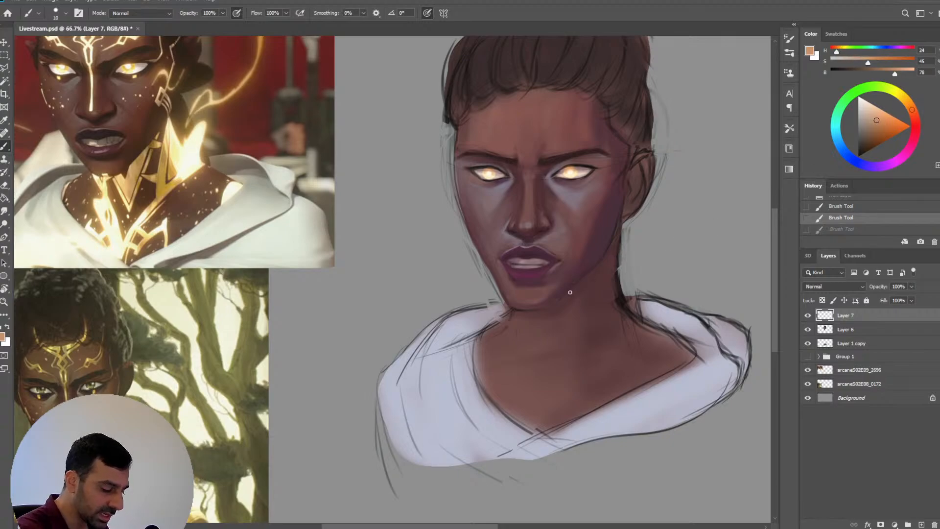
key("ctrl+shift+z")
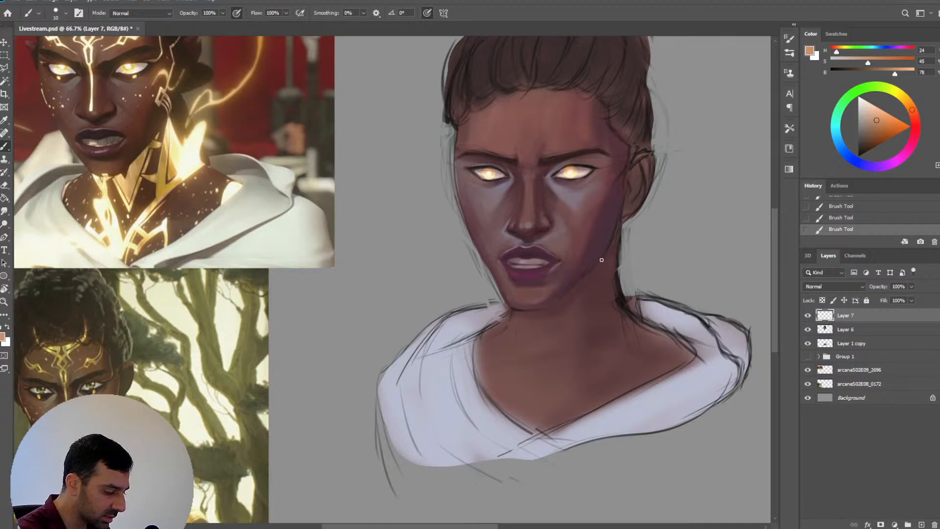
left_click_drag(601, 260, 585, 307)
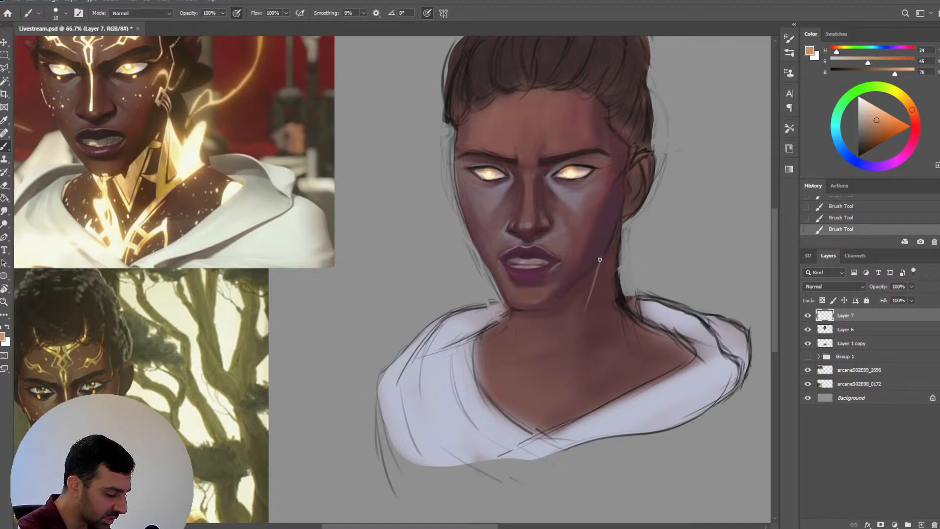
left_click_drag(598, 268, 577, 329)
Thicken the diagonal neck line and extend it towards the base of the neck, enlarging the brush to sizes 15 and 20
key("]")
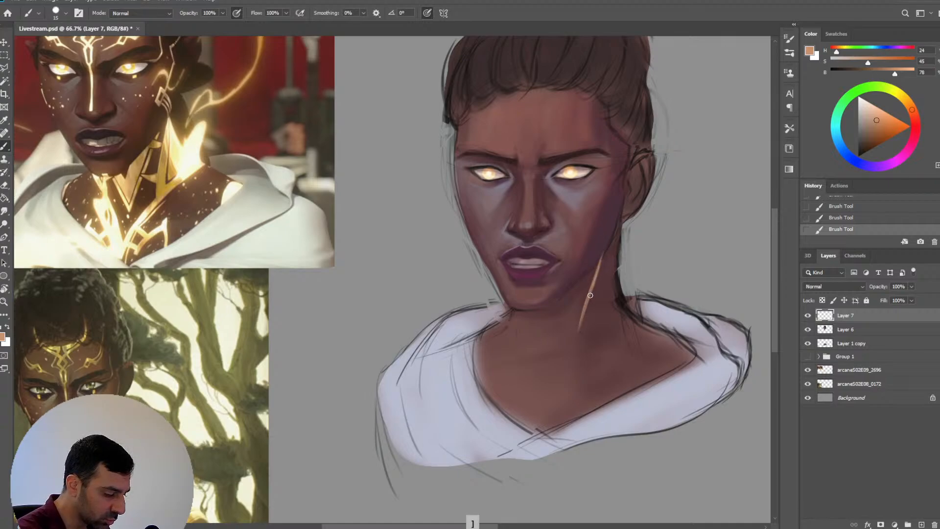
left_click_drag(594, 287, 579, 334)
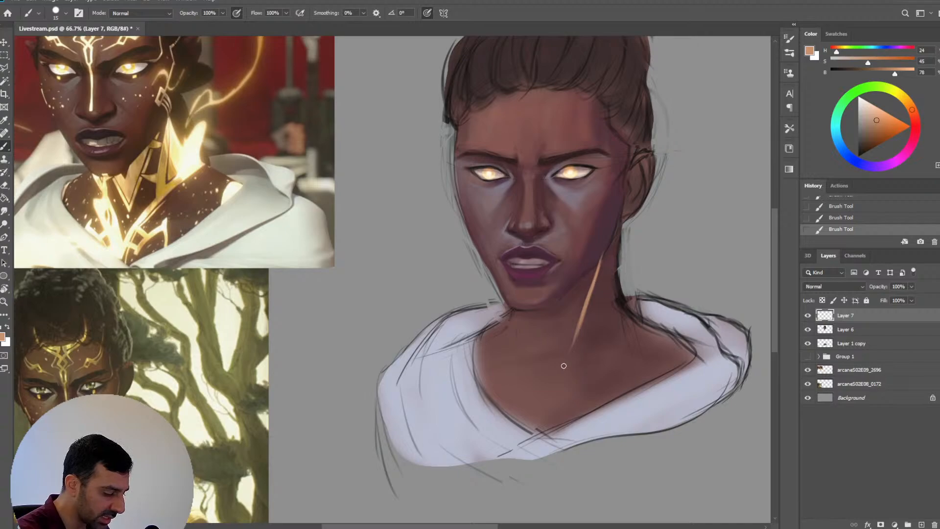
left_click_drag(587, 300, 570, 355)
key("]")
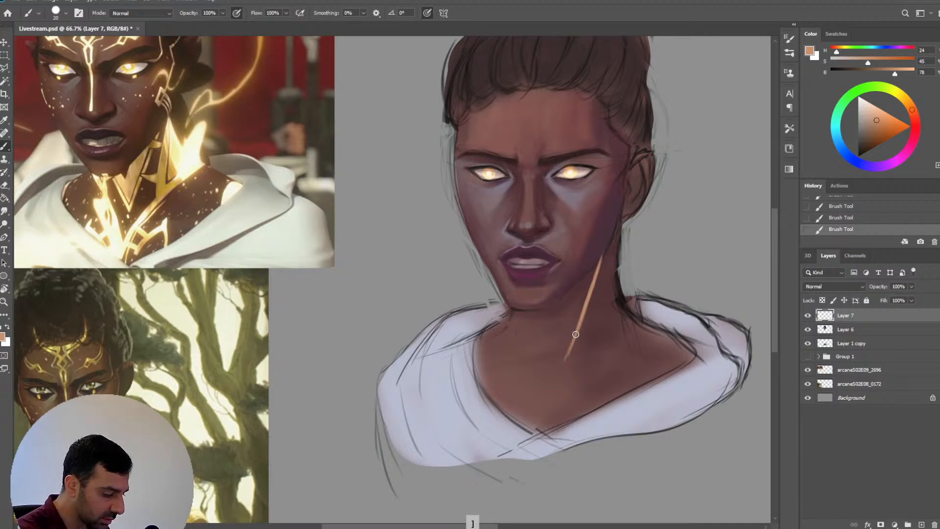
left_click_drag(601, 262, 568, 357)
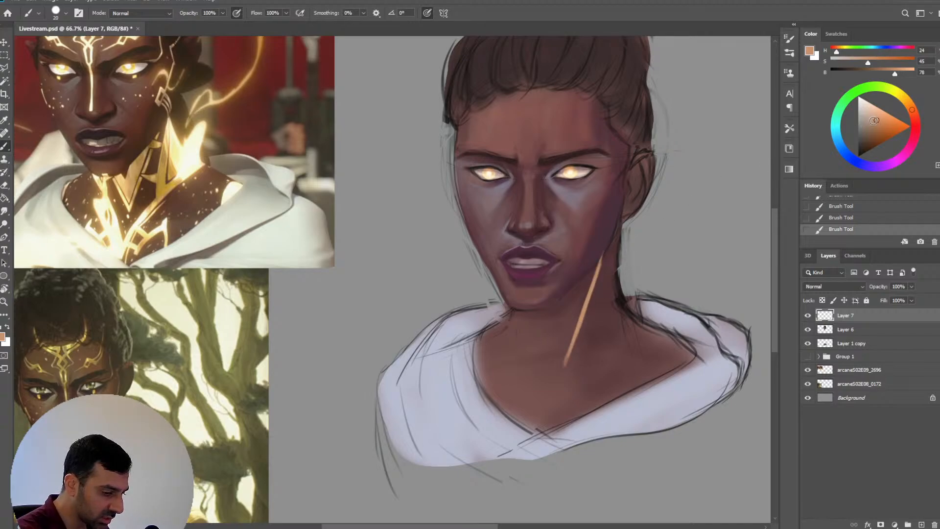
Set the brush colour to a muted tan (H 24, S 39, B 71) and go over the diagonal neck line
left_click(874, 123)
left_click_drag(874, 123, 873, 122)
left_click_drag(603, 264, 575, 343)
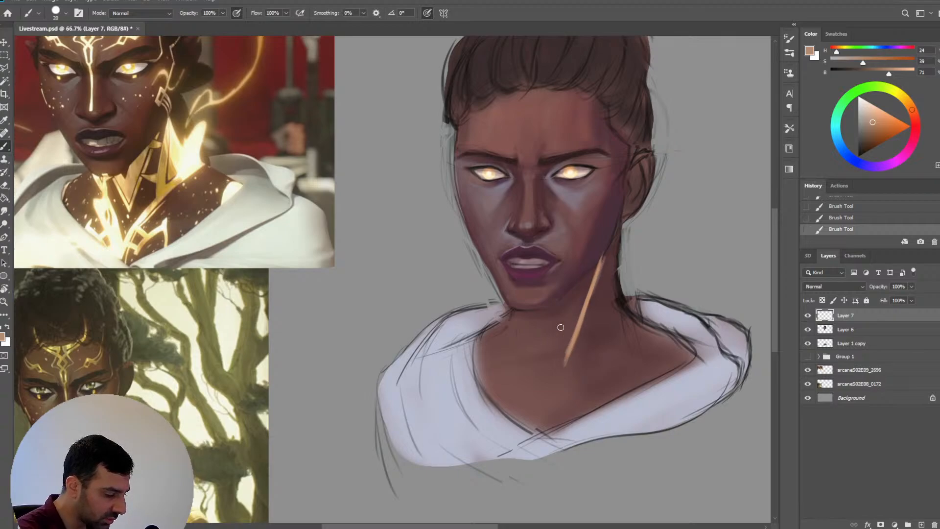
Try a thin second line from under the chin down to the lower end of the diagonal neck line
left_click_drag(552, 308, 560, 344)
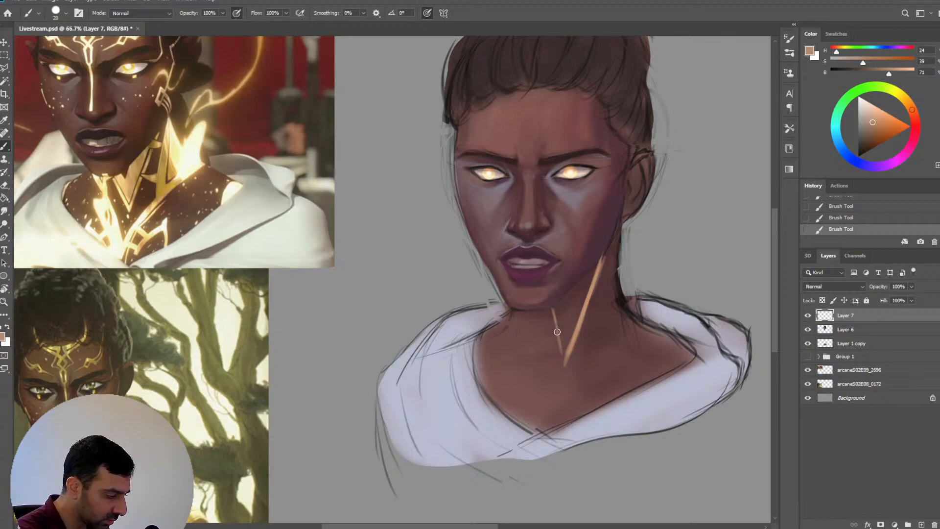
key("ctrl+z")
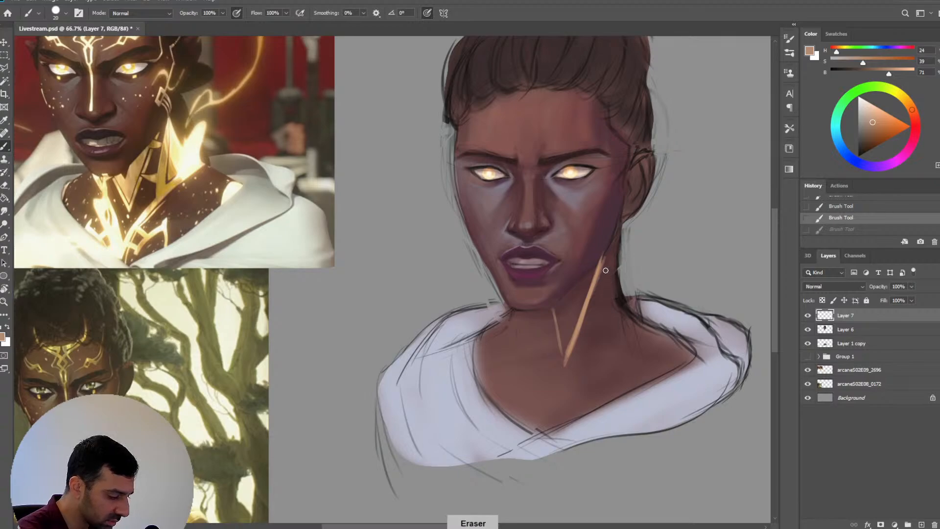
key("bracketright")
mouse_move(575, 339)
left_mouse_down()
mouse_move(551, 374)
mouse_move(553, 305)
mouse_move(561, 356)
left_mouse_up()
mouse_move(539, 306)
left_mouse_down()
mouse_move(547, 333)
mouse_move(541, 305)
mouse_move(543, 317)
left_mouse_up()
Move Layer 7 below Layer 6 and paint a short tan stroke, brush size 15, from under the chin down the neck
key("e")
key("ctrl+bracketleft")
key("bracketleft")
left_click_drag(542, 315, 553, 343)
key("ctrl+z")
key("ctrl+z")
key("bracketleft")
left_click_drag(541, 311, 552, 342)
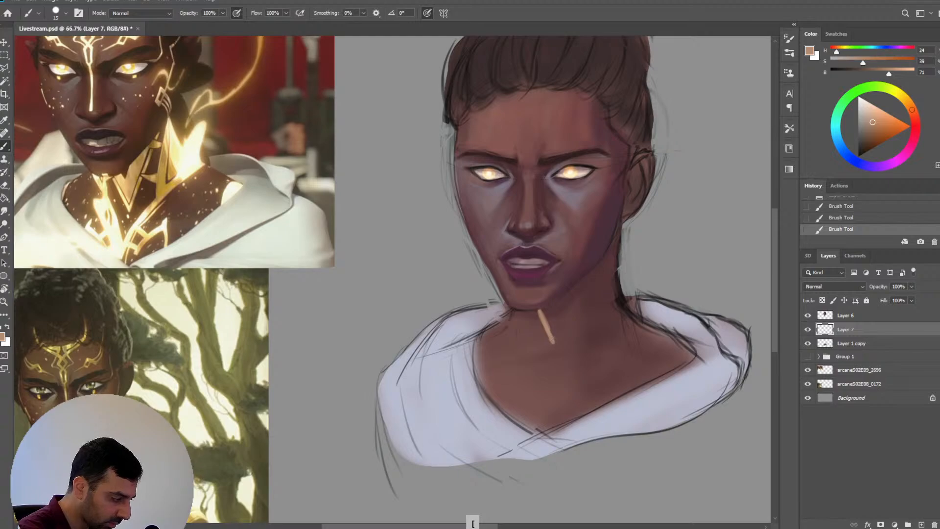
Paint a longer tan line from the jaw diagonally down to the short stroke's end, forming a pointed V on the neck
mouse_move(540, 310)
left_mouse_down()
mouse_move(554, 345)
mouse_move(580, 302)
left_mouse_up()
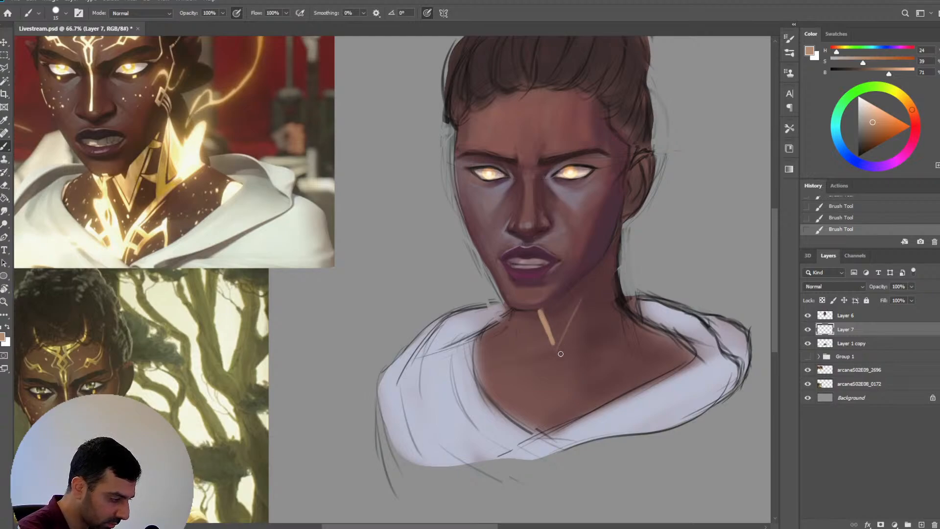
left_click_drag(561, 351, 585, 298)
left_click_drag(599, 263, 579, 312)
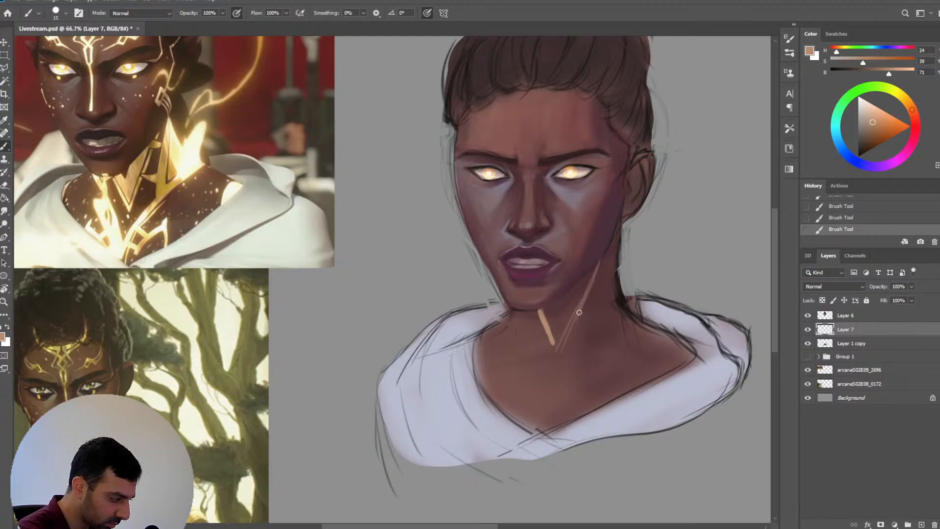
left_click_drag(601, 255, 569, 337)
left_click_drag(598, 268, 555, 357)
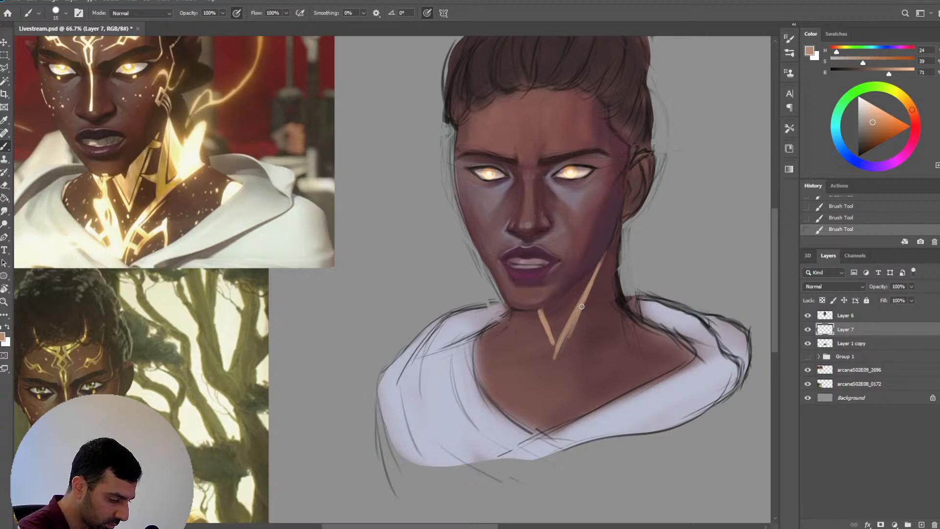
left_click_drag(583, 299, 560, 350)
mouse_move(606, 255)
left_mouse_down()
mouse_move(557, 356)
mouse_move(540, 313)
mouse_move(555, 357)
left_mouse_up()
Even out both arms of the V marking at brush size 20 and erase the stray edges near the jaw
key("bracketright")
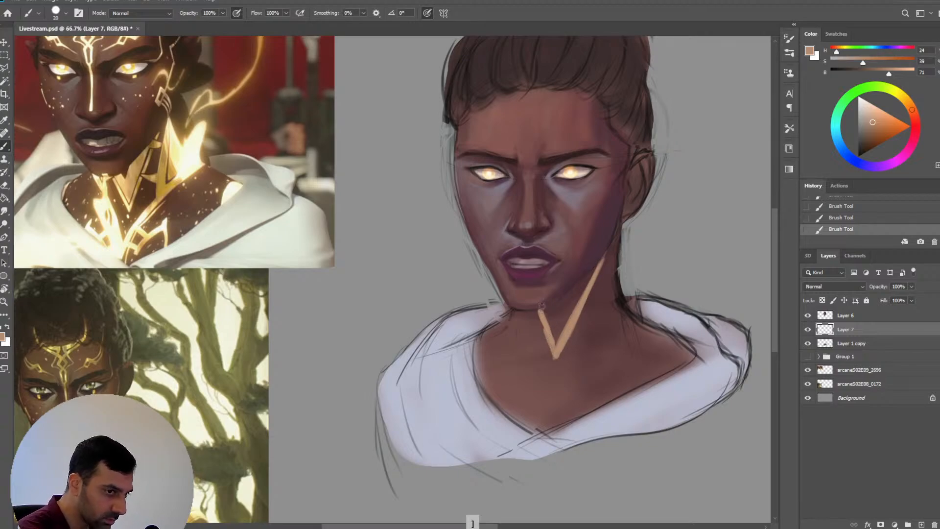
key("grave")
mouse_move(543, 329)
left_mouse_down()
mouse_move(547, 354)
mouse_move(535, 311)
mouse_move(555, 358)
left_mouse_up()
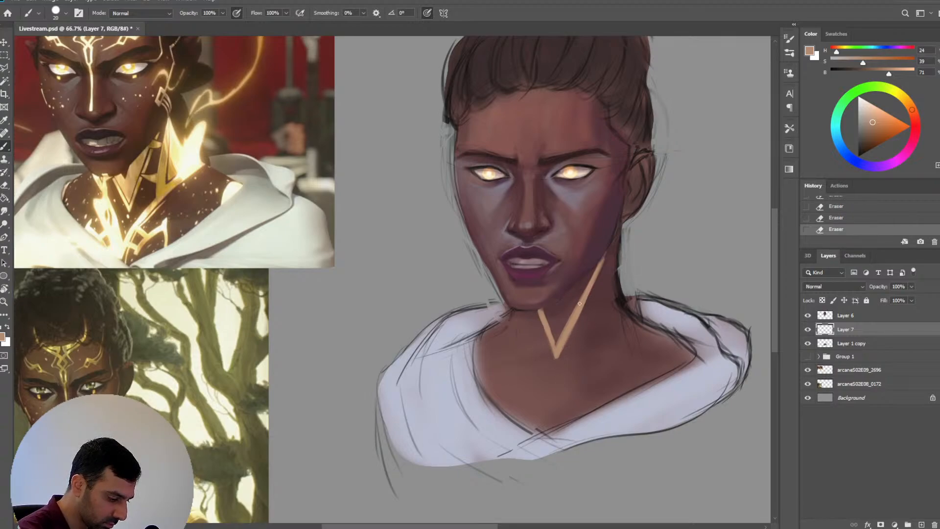
left_click_drag(579, 304, 567, 332)
left_click_drag(588, 288, 576, 315)
left_click_drag(596, 273, 582, 304)
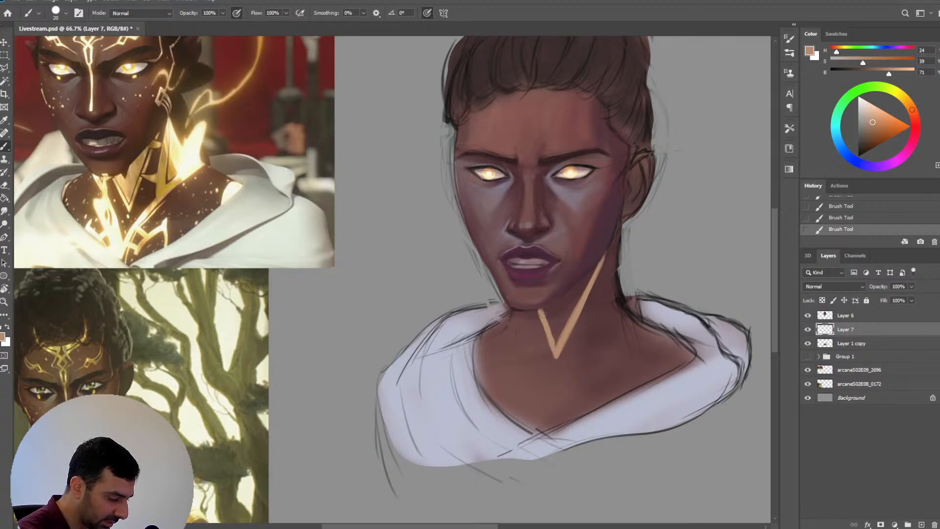
key("e")
left_click_drag(544, 305, 578, 293)
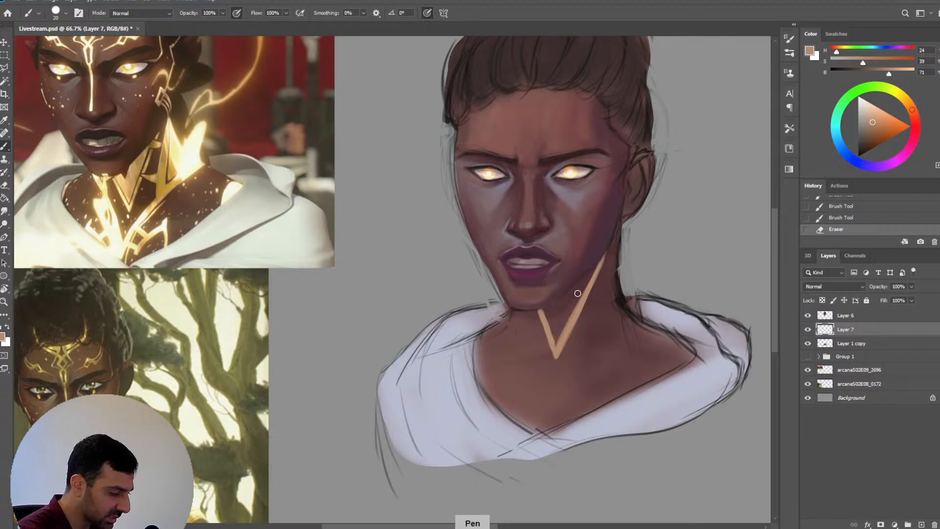
Flip the canvas horizontally to check the portrait and the V marking, and flip it back
key("ctrl+minus")
key("ctrl+shift+h")
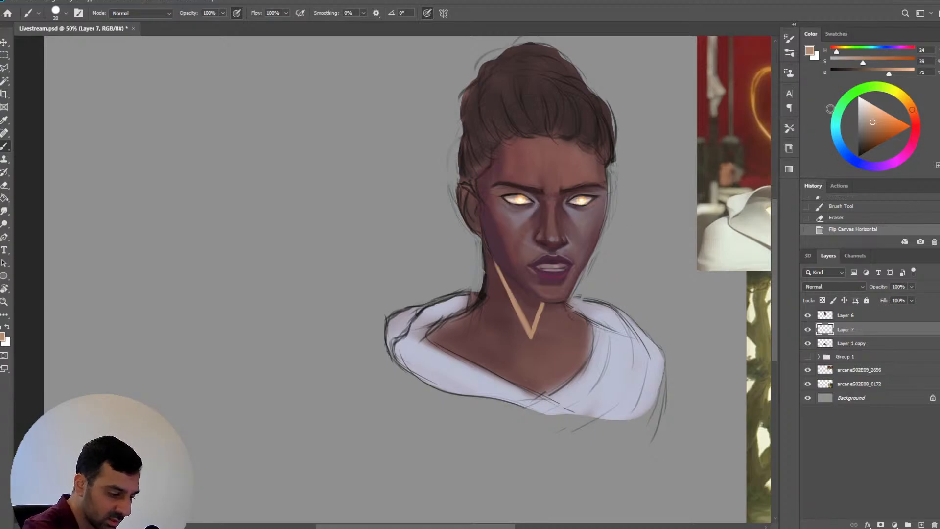
key("ctrl+shift+h")
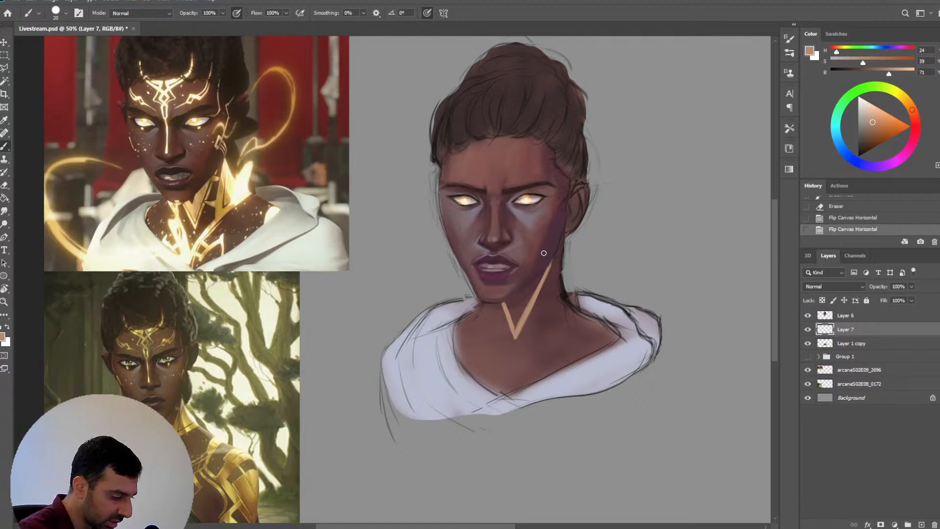
Paint a tan wedge inside the V below the jaw, leaving a thin gap, and clean its edges with a smaller eraser
left_click_drag(552, 263, 521, 321)
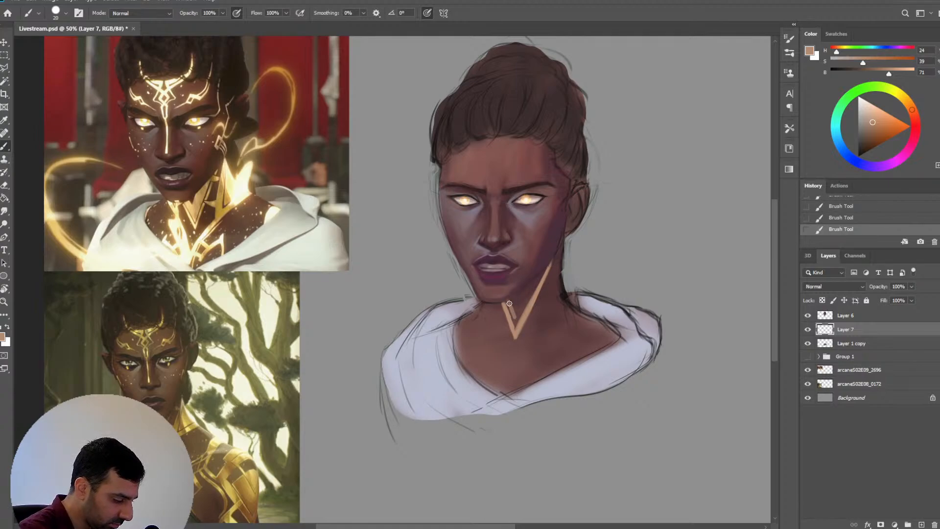
mouse_move(508, 302)
left_mouse_down()
mouse_move(516, 319)
mouse_move(544, 268)
mouse_move(525, 299)
mouse_move(529, 286)
mouse_move(512, 300)
mouse_move(514, 309)
left_mouse_up()
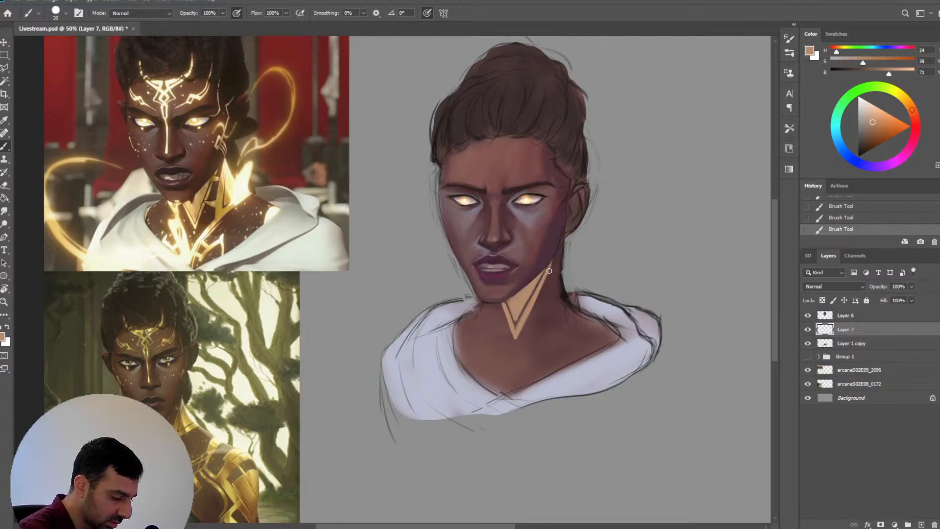
key("e")
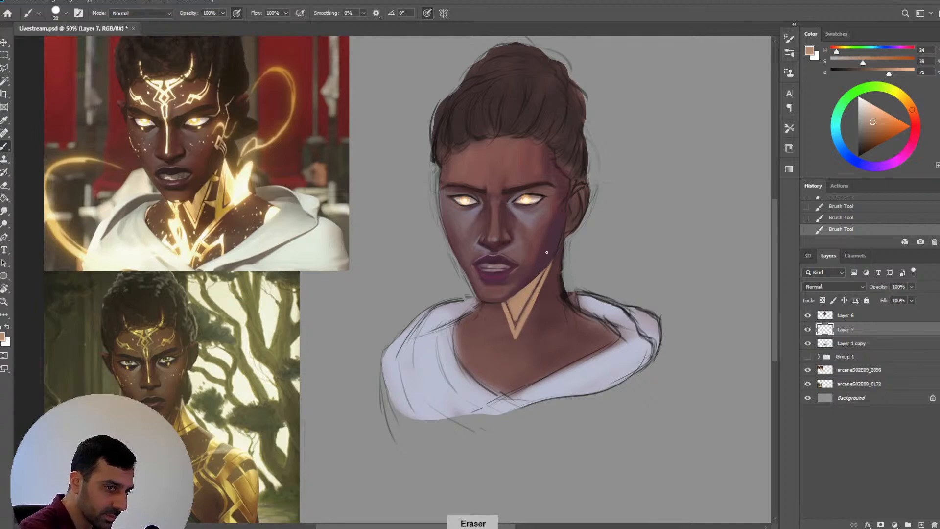
key("bracketleft")
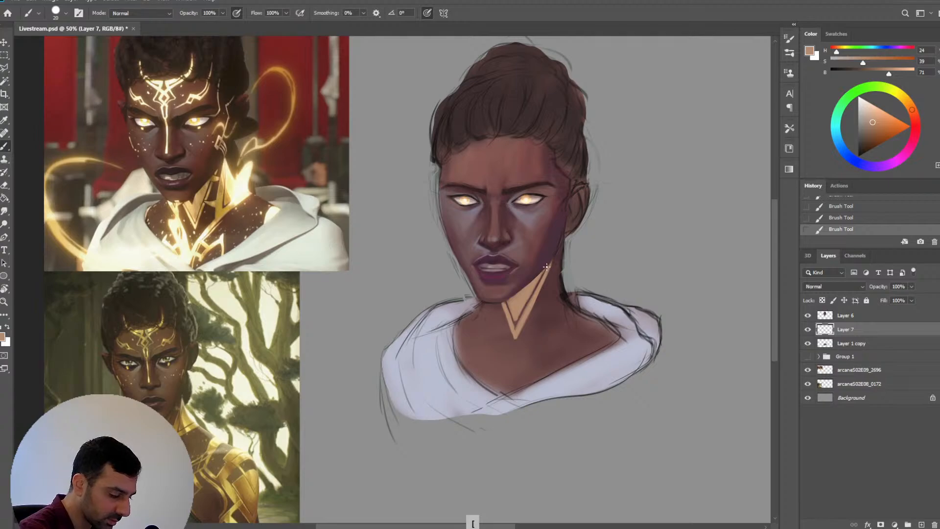
left_click_drag(546, 267, 525, 304)
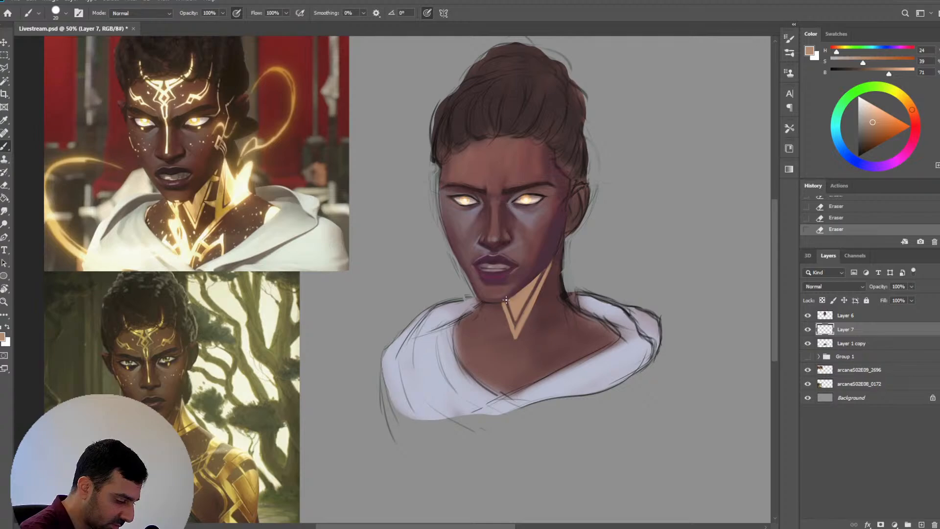
Touch up the lower point of the V marking with small brush strokes and erase the excess around it
key("b")
left_click_drag(512, 322, 514, 330)
left_click_drag(512, 323, 520, 346)
key("e")
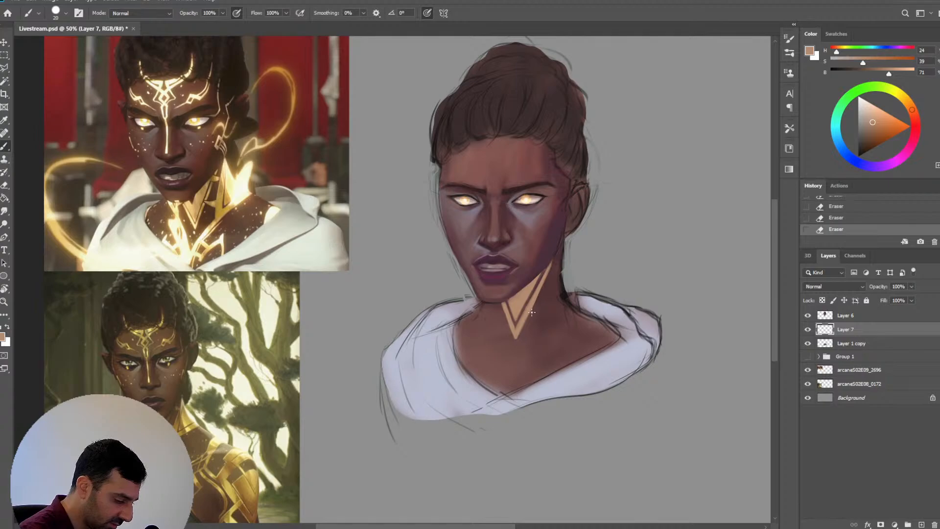
key("b")
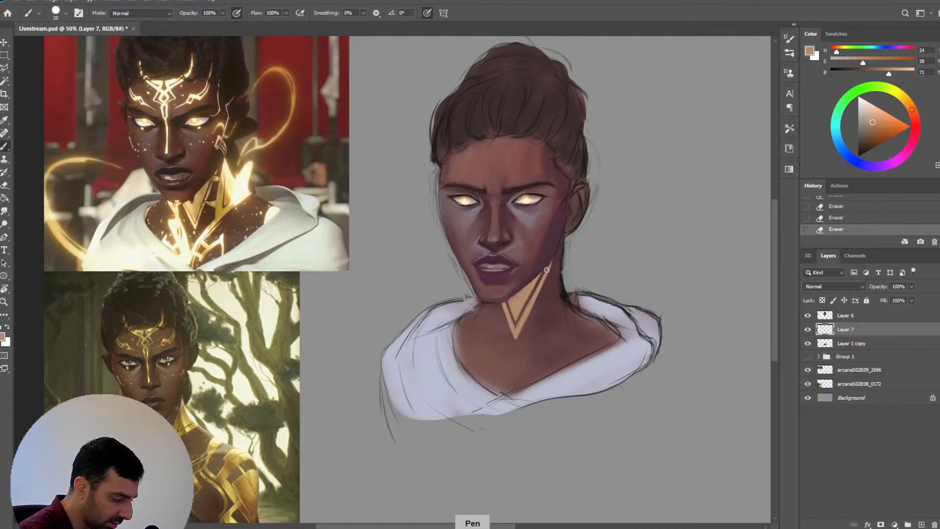
Extend the inner wedge along the jawline and erase a small notch into its upper edge
left_click_drag(547, 269, 510, 300)
key("e")
left_click_drag(517, 291, 509, 297)
key("ctrl+z")
key("ctrl+z")
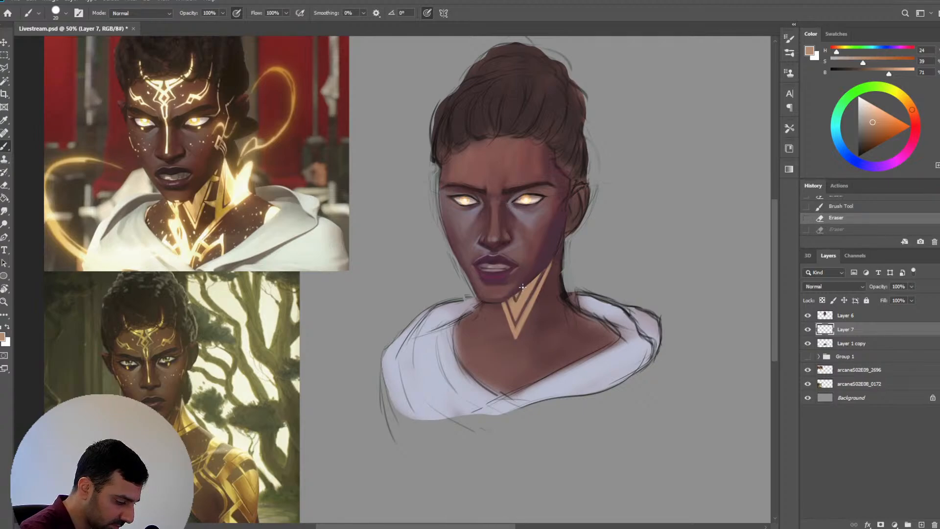
left_click_drag(517, 294, 518, 290)
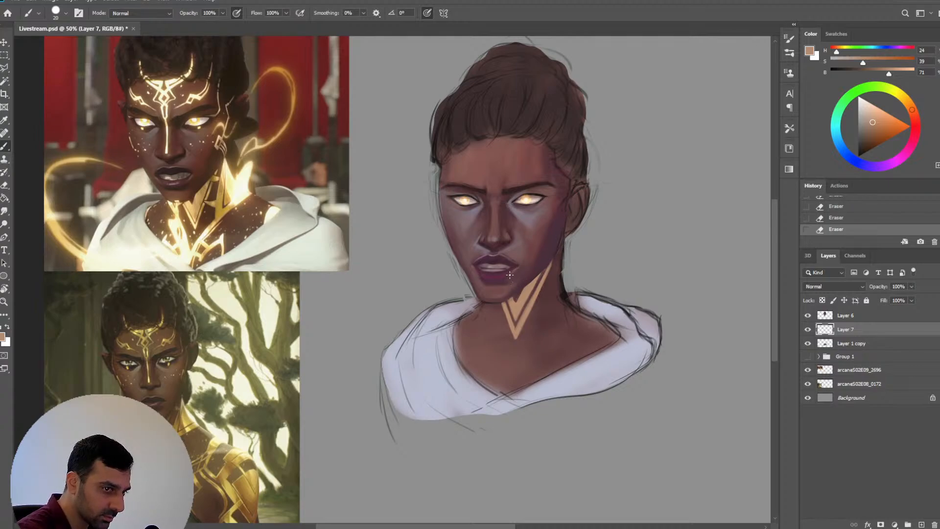
Refine the notch and the edges of the inner wedge with small tan dabs at brush size 15
key("bracketleft")
left_click(513, 301)
left_click(514, 301)
left_click(514, 304)
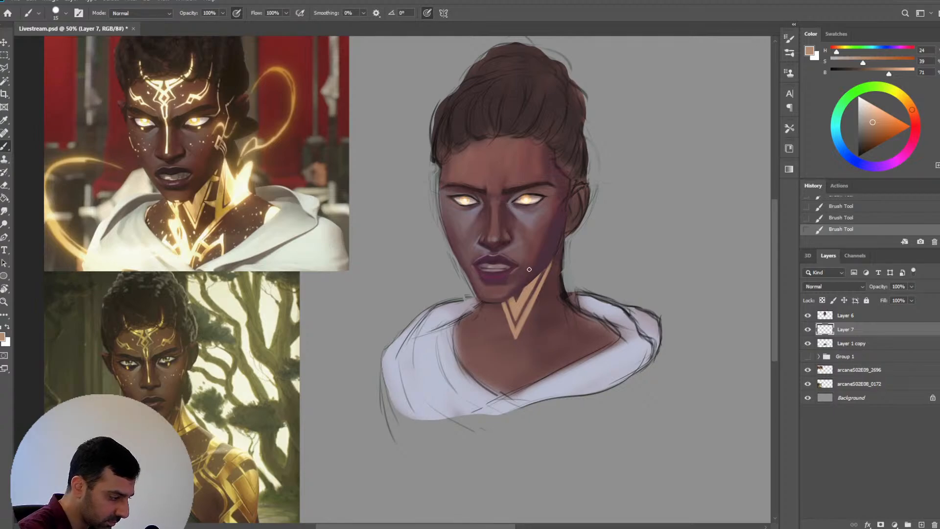
key("e")
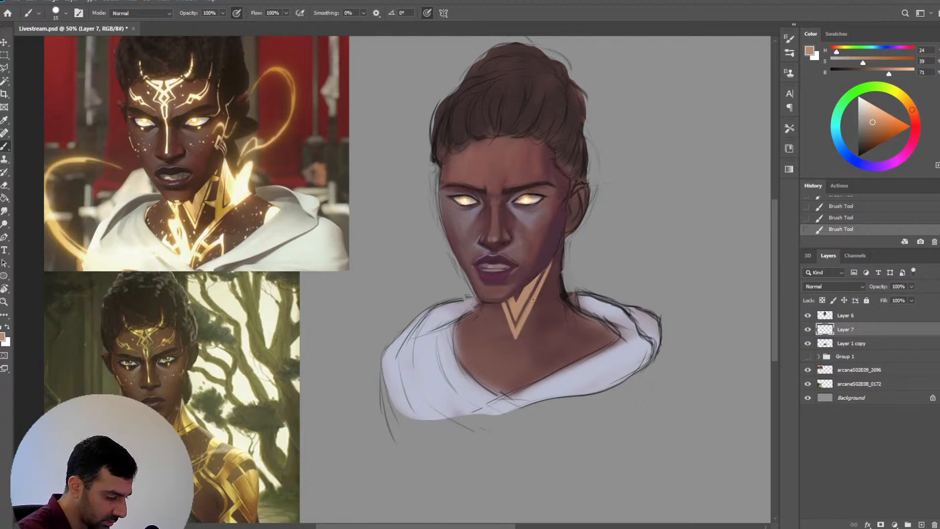
left_click_drag(539, 289, 535, 304)
key("ctrl+z")
key("b")
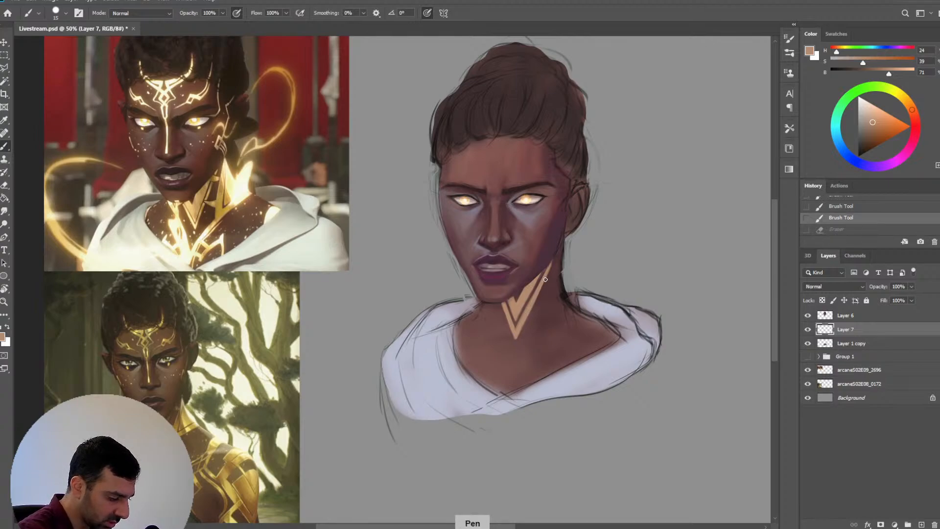
left_click(539, 287)
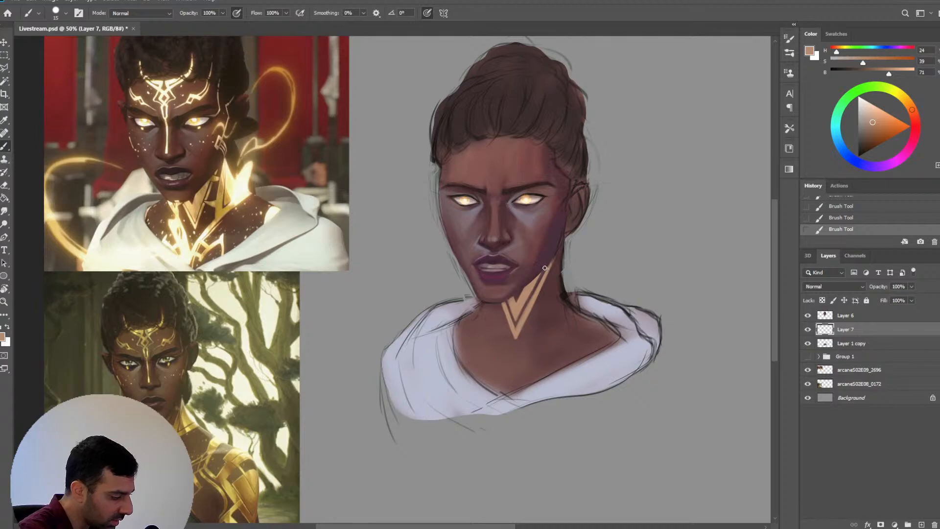
Create a new layer above Layer 7 and clip it to Layer 7
key("ctrl+plus")
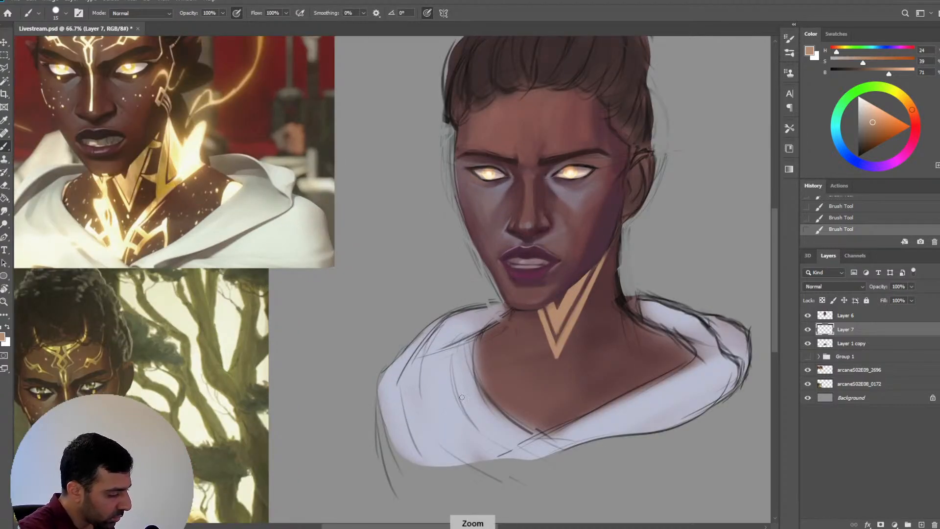
key("space")
left_click_drag(411, 417, 406, 429)
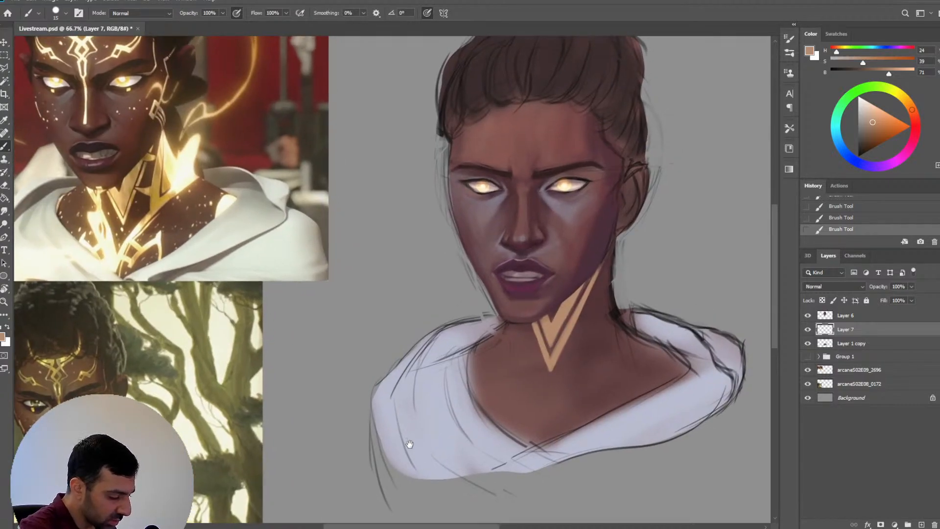
left_click(921, 525)
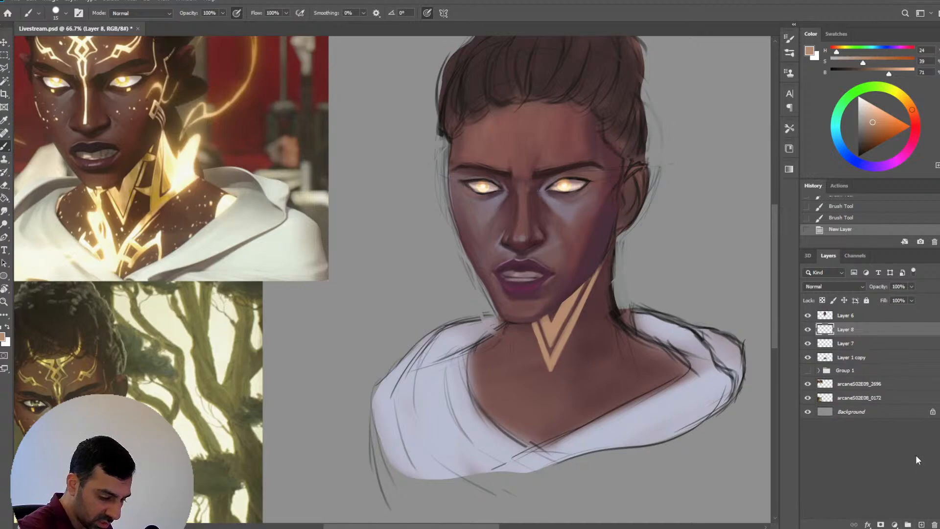
key("b")
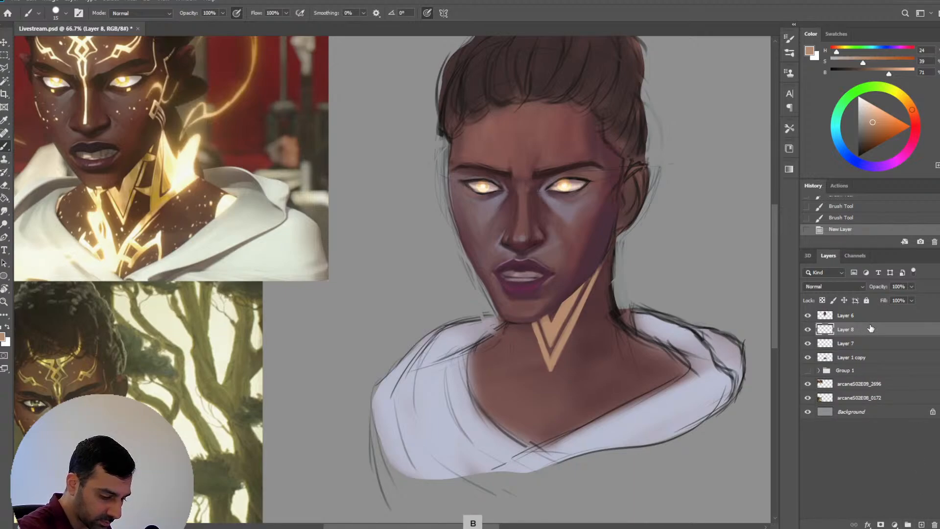
key("e")
key("alt")
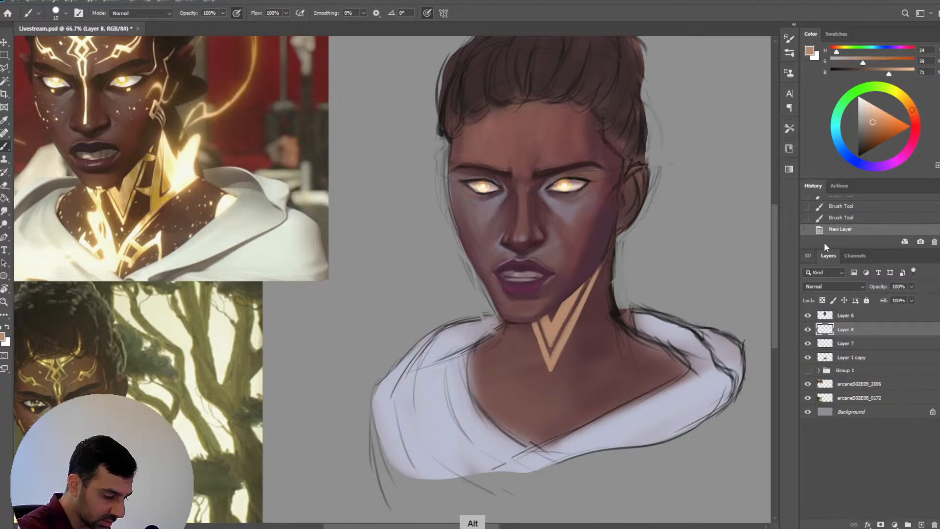
left_click(863, 337, "alt")
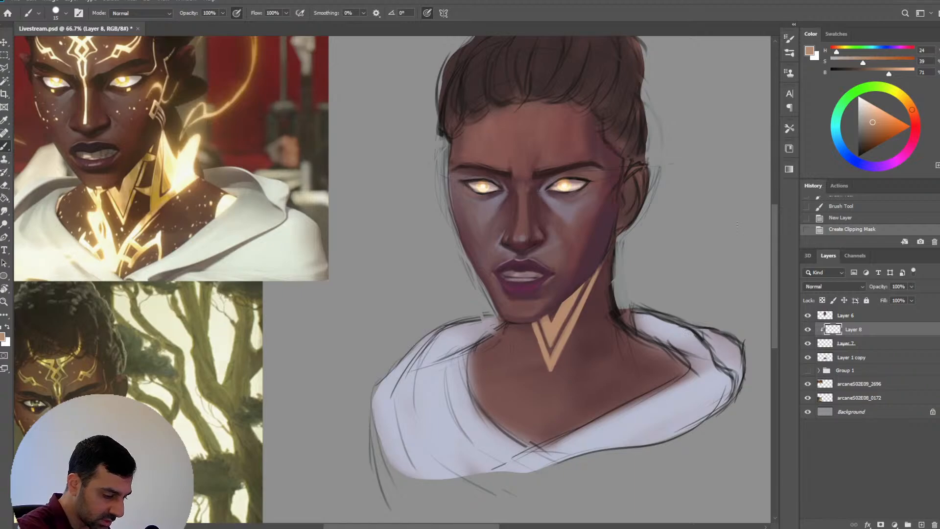
Choose a light peach (H 33, S 37, B 100) and paint fine highlights along the shorter outer arm of the V marking
left_click_drag(877, 125, 885, 105)
left_click(911, 104)
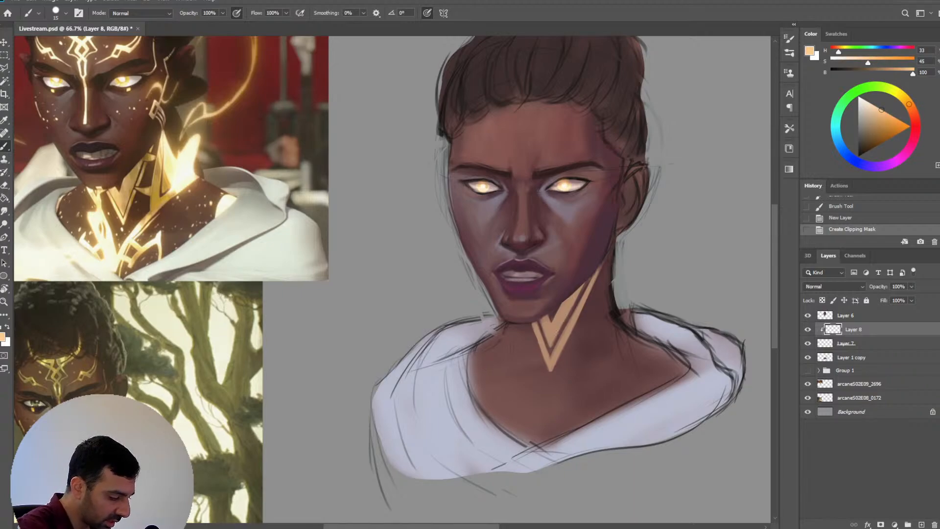
left_click_drag(881, 109, 879, 105)
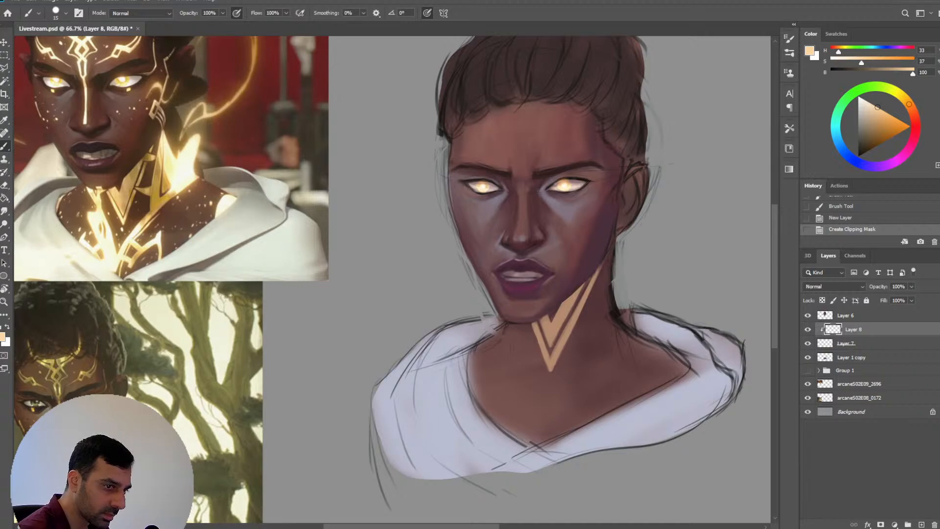
left_click_drag(542, 344, 550, 335)
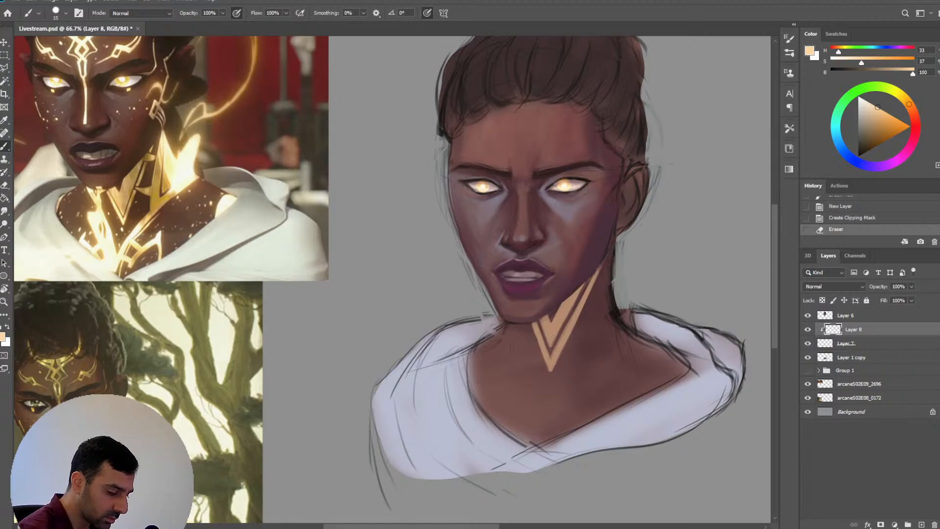
key("bracketleft")
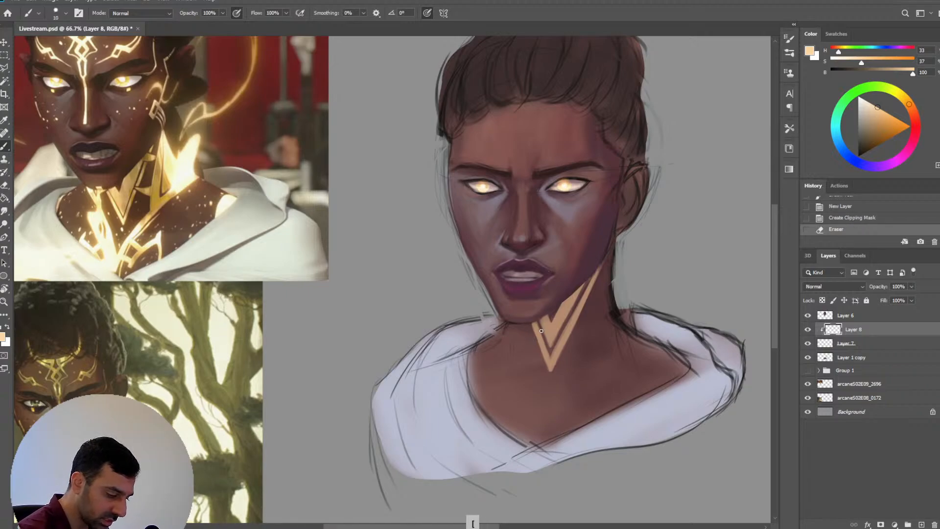
left_click(541, 342)
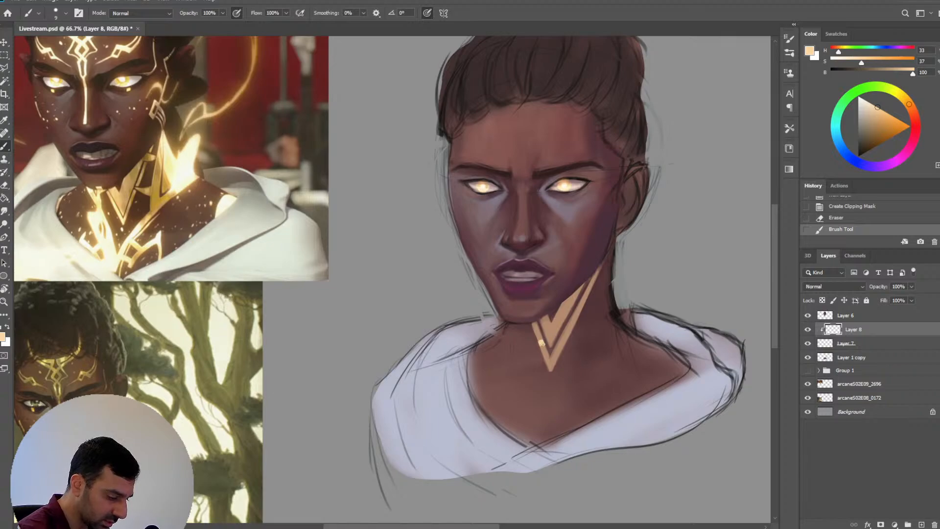
key("bracketleft")
left_click_drag(541, 341, 534, 325)
left_click_drag(539, 339, 551, 371)
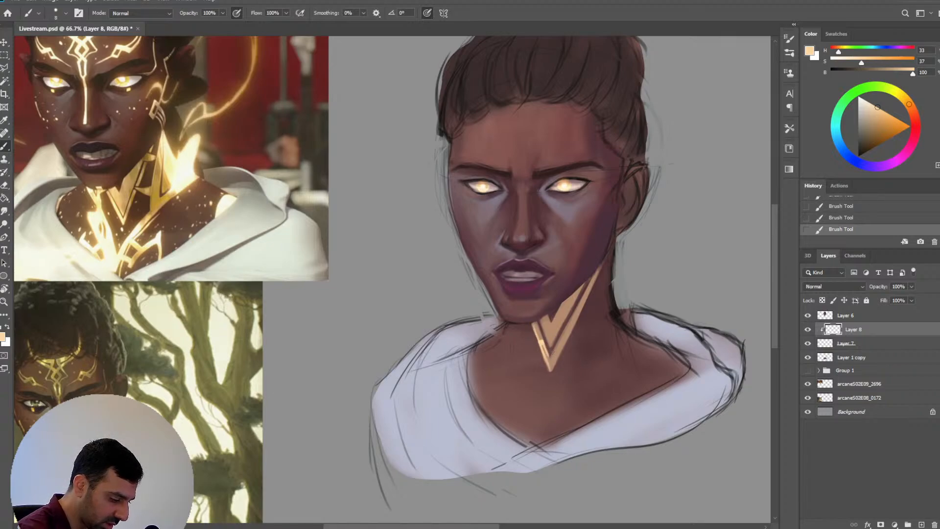
Dab light peach highlights onto the long arm near the lower point of the V marking, enlarging the brush to 25
key("bracketright")
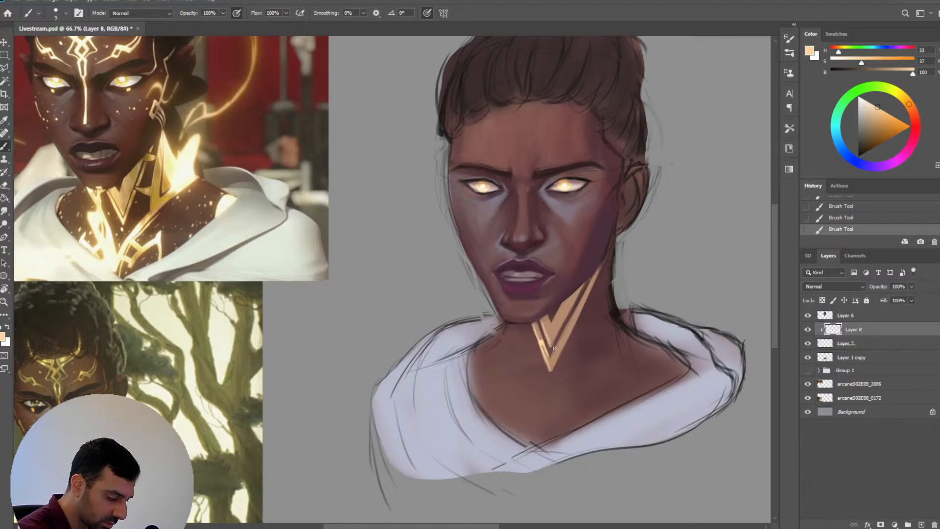
key("bracketright")
key("bracketright")
key("bracketright")
key("bracketright")
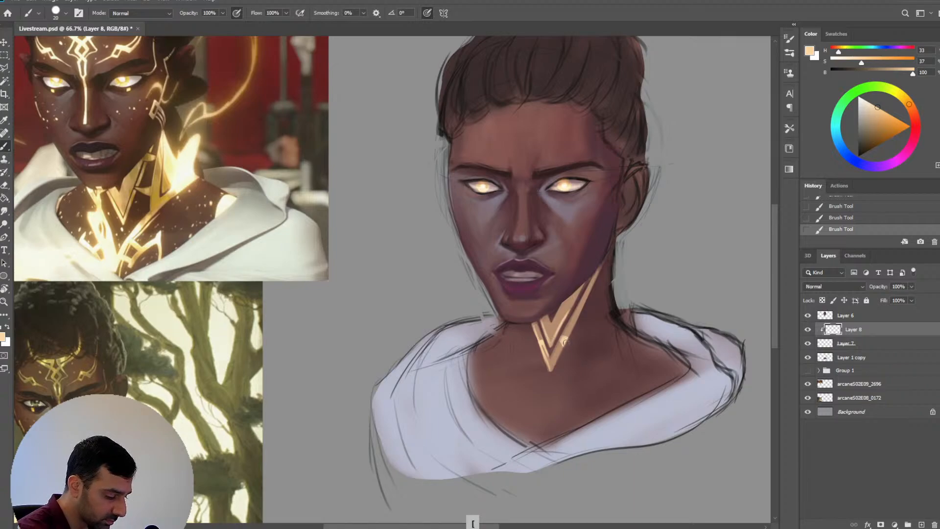
key("bracketleft")
key("bracketleft")
key("bracketright")
key("bracketright")
key("bracketright")
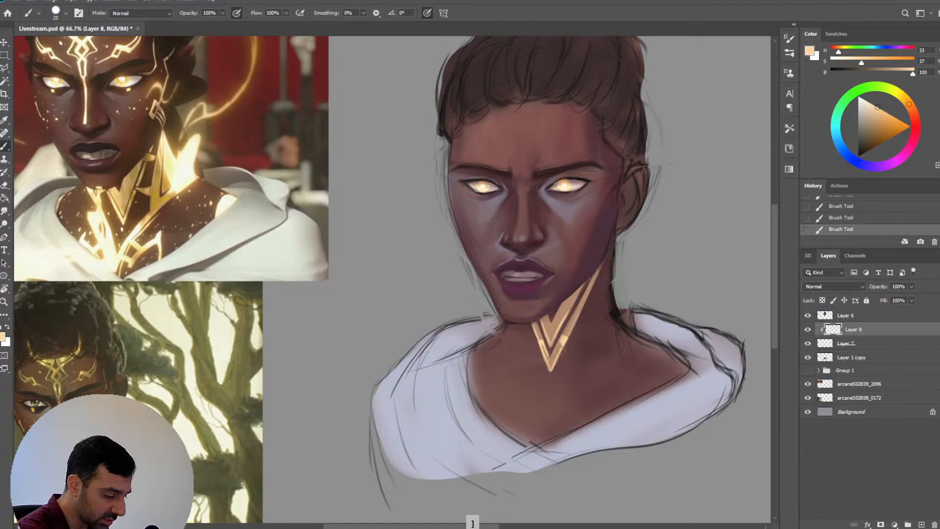
Continue the light peach highlights up the long arm and inner wedge with brush sizes between 10 and 20
key("bracketleft")
key("bracketleft")
key("bracketleft")
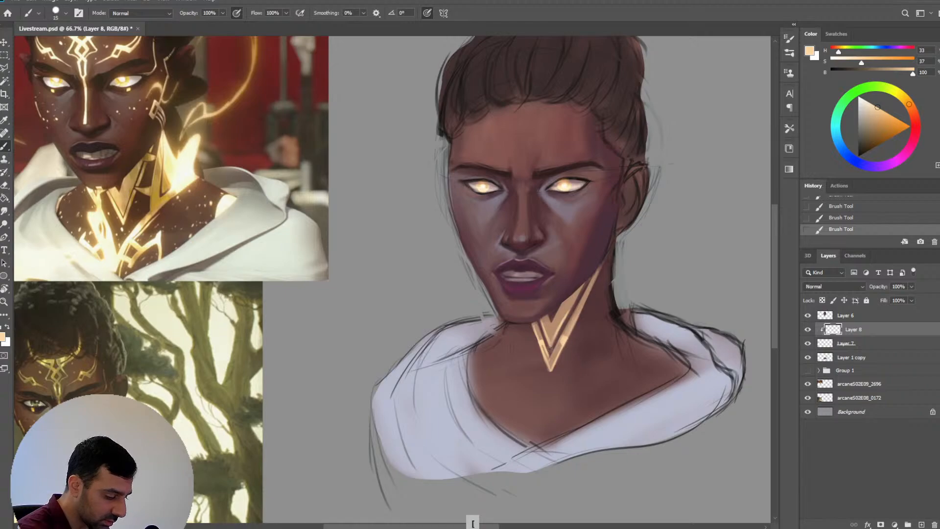
key("bracketleft")
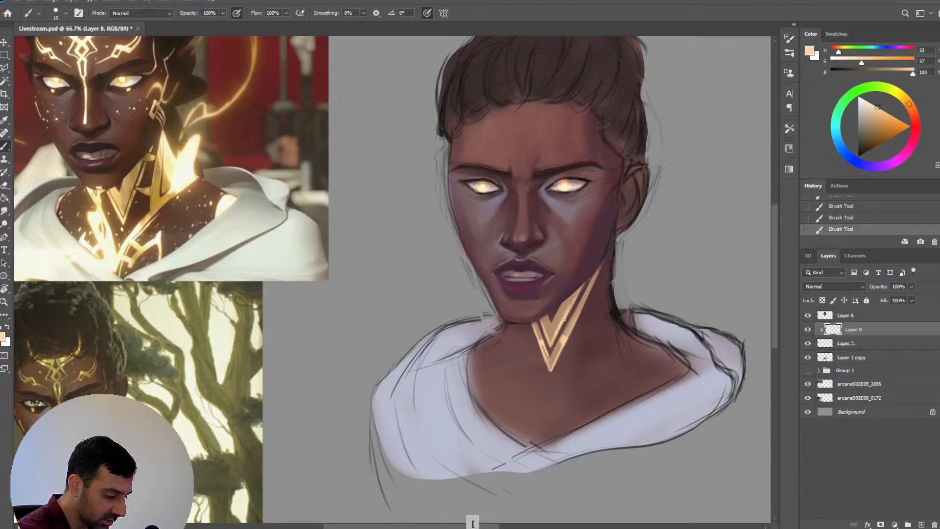
key("bracketright")
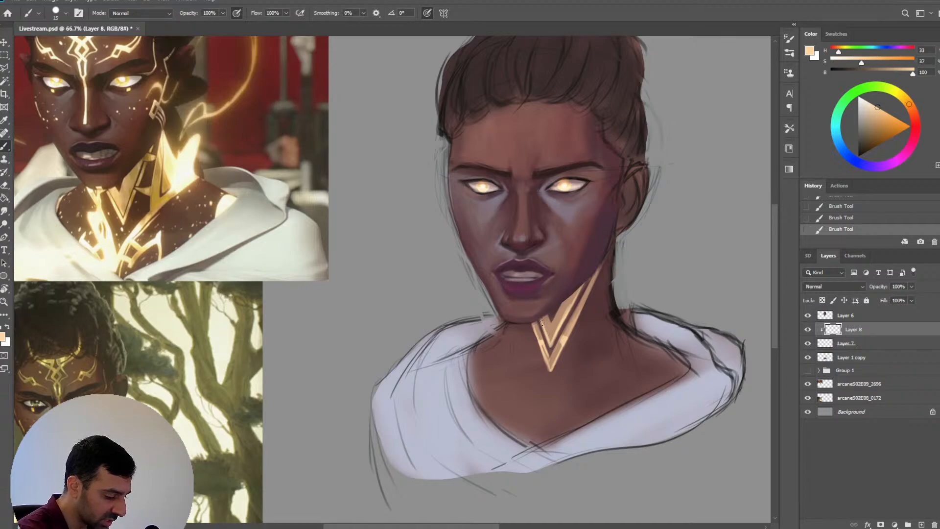
key("bracketright")
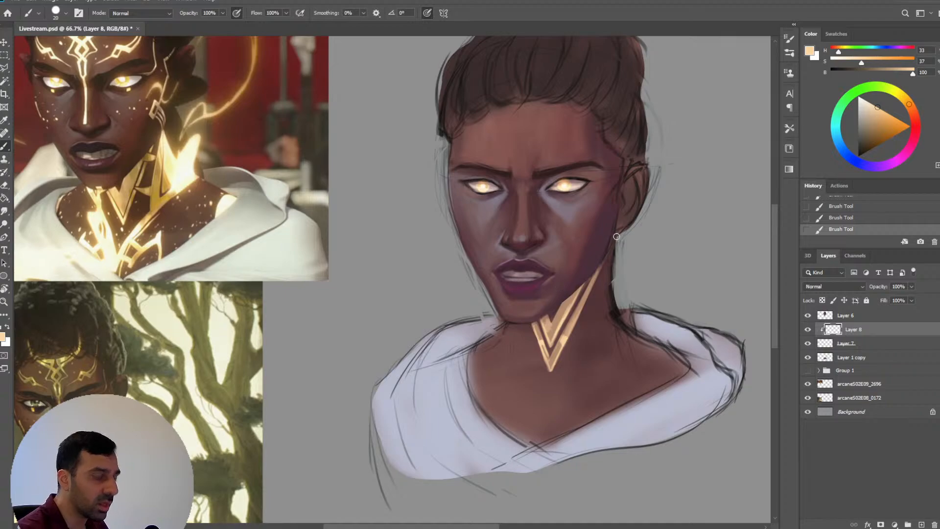
Shade the inner wedge and upper ends of the V marking in muted tan (H 33, S 34, B 61) with brush sizes 25 to 40
key("bracketright")
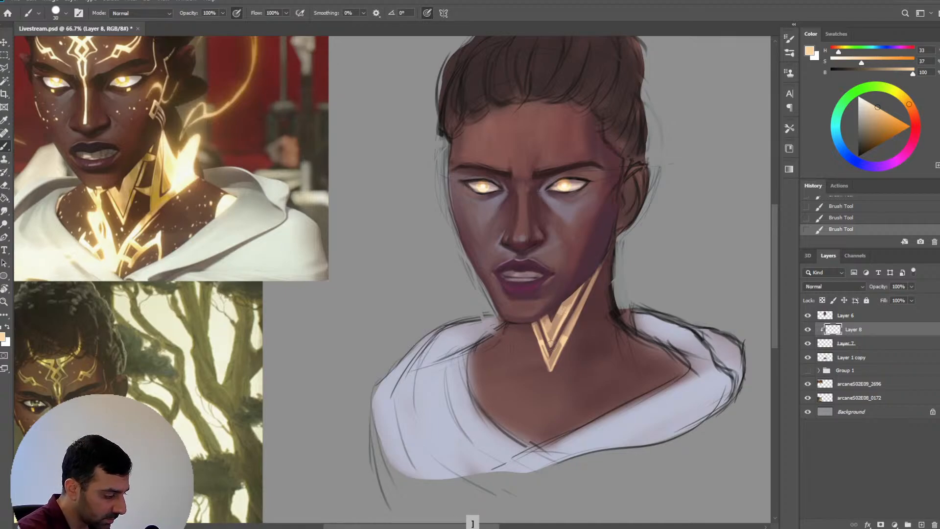
key("bracketright")
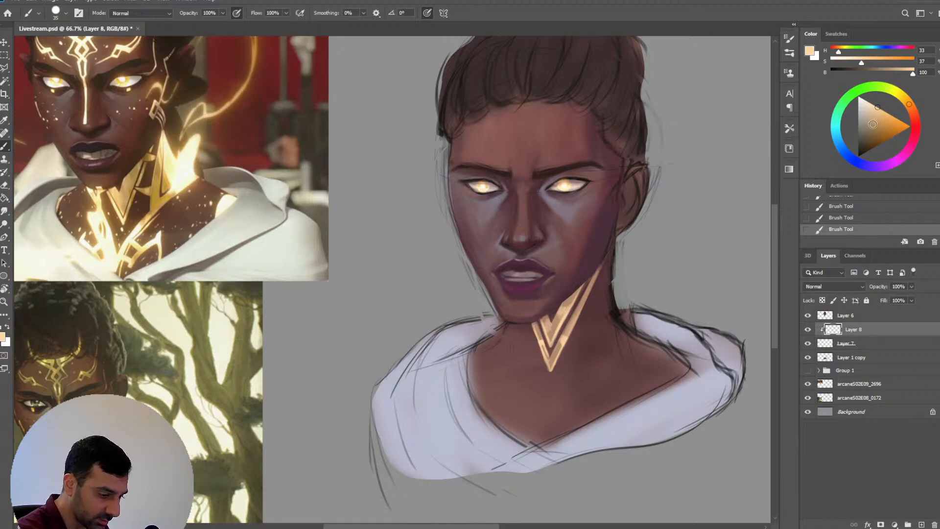
left_click(873, 124)
left_click(867, 128)
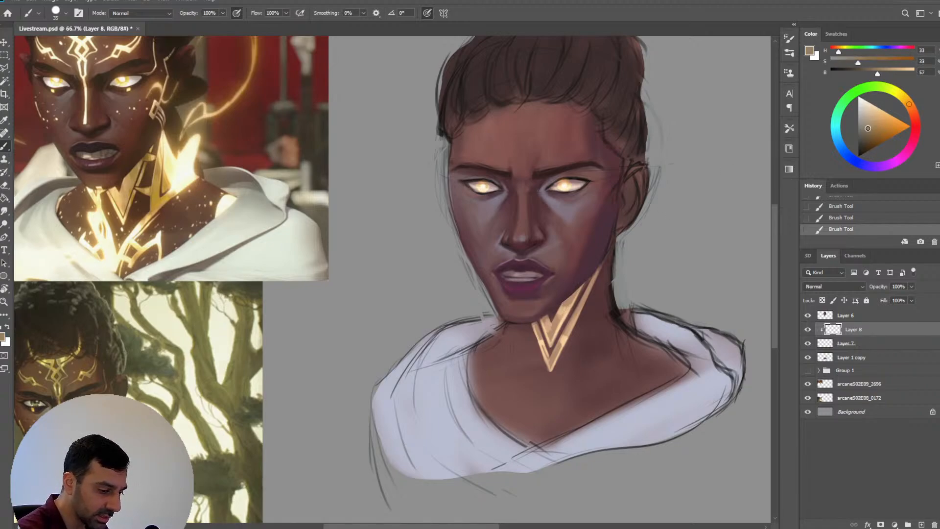
left_click(869, 125)
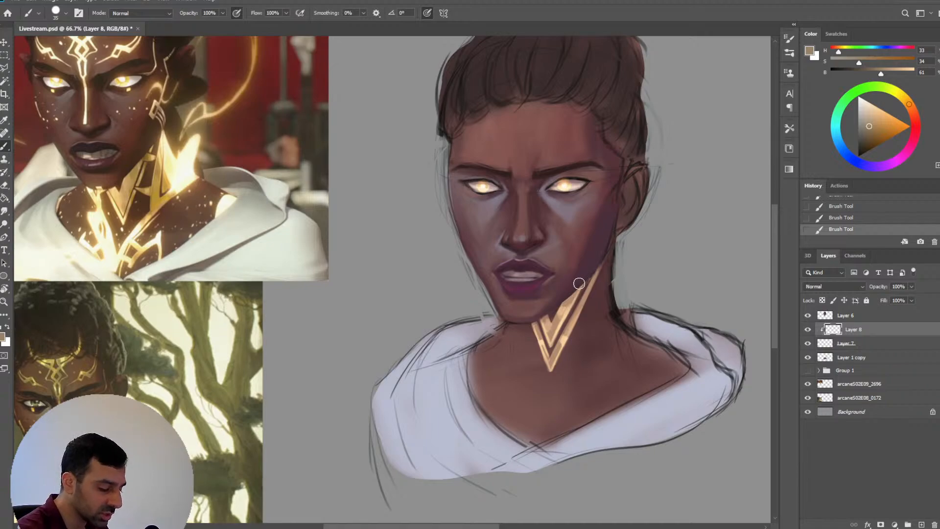
key("bracketright")
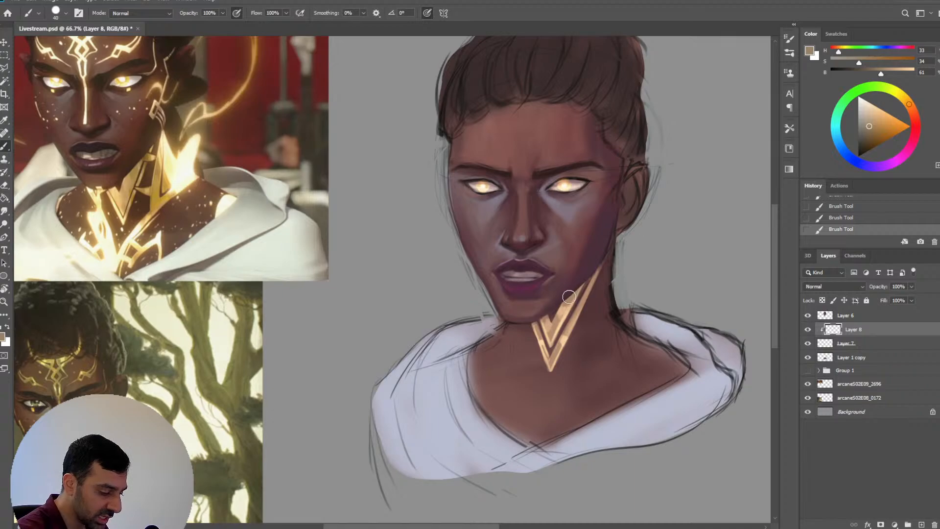
key("bracketleft")
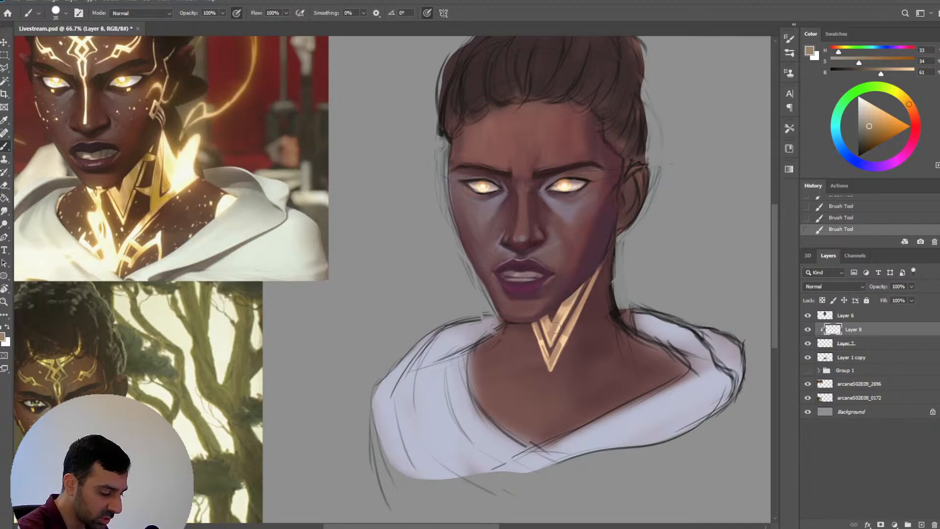
key("bracketleft")
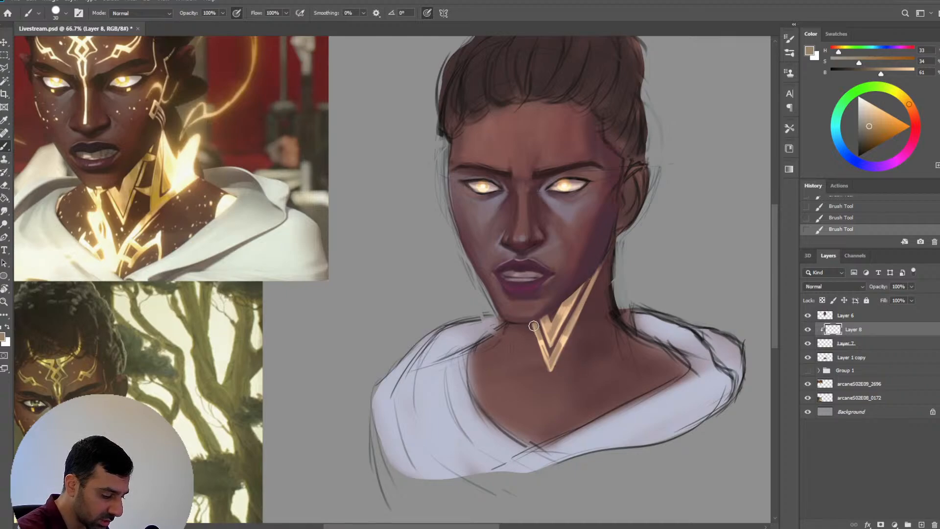
key("bracketleft")
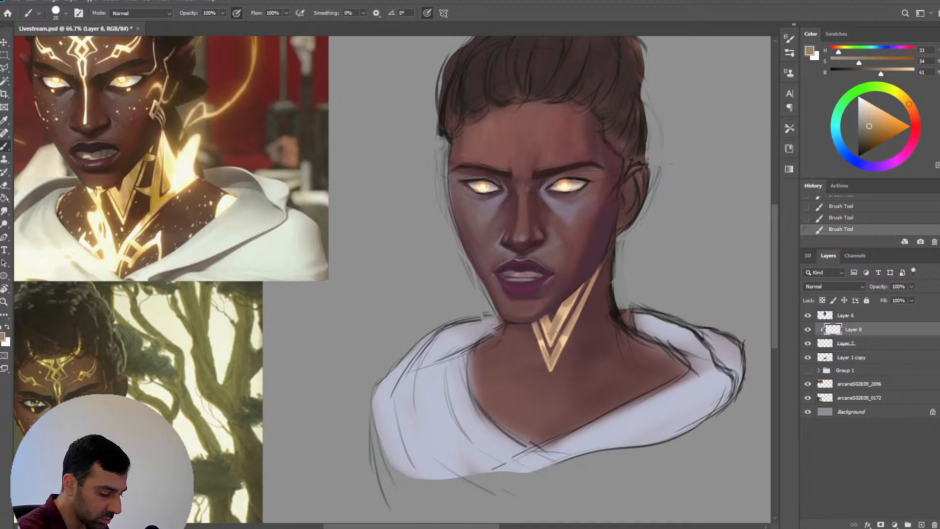
Sample the pale highlight from the marking and brighten the long arm and lower point, starting fine and enlarging the brush to 45
key("alt")
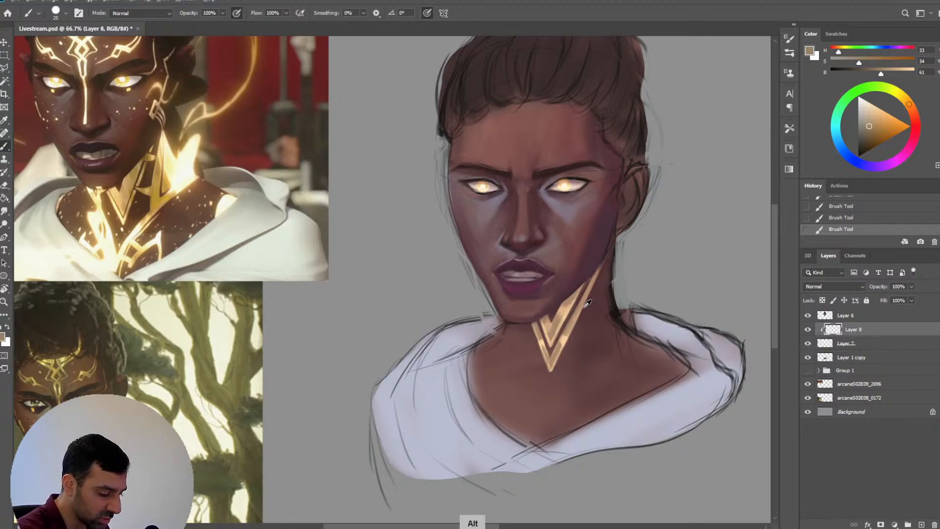
left_click(586, 296, "alt")
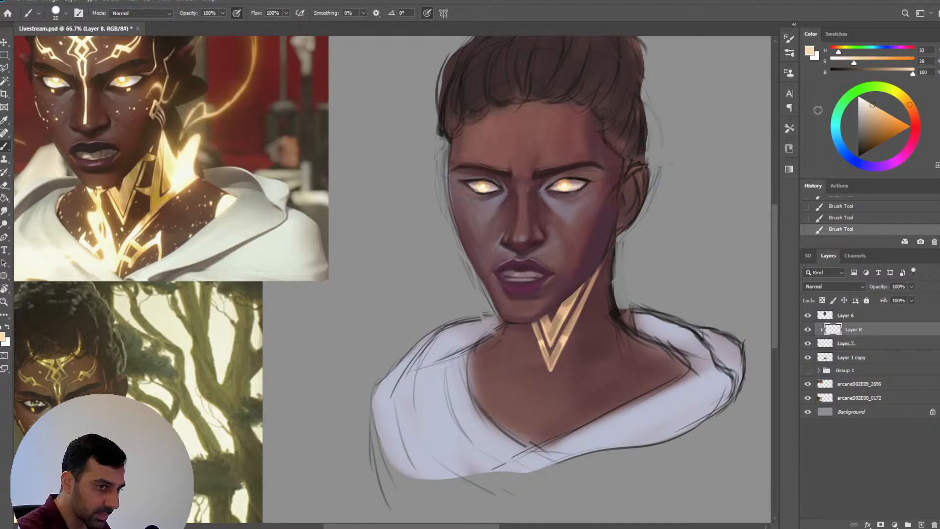
key("bracketleft")
key("bracketleft")
key("bracketleft")
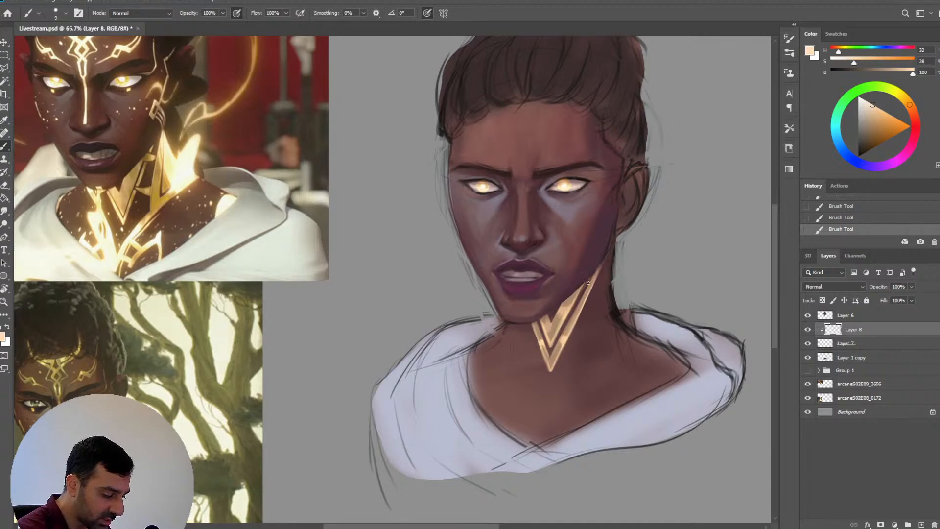
key("bracketright")
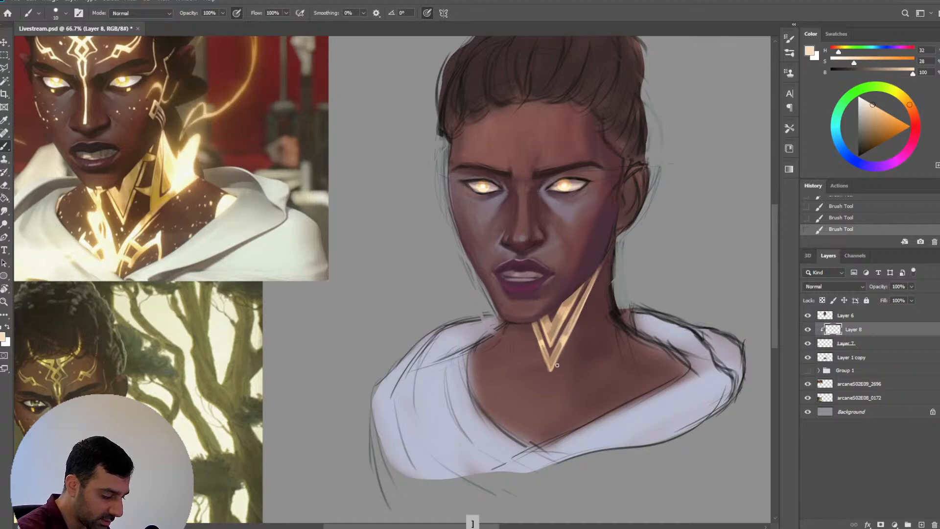
key("bracketright")
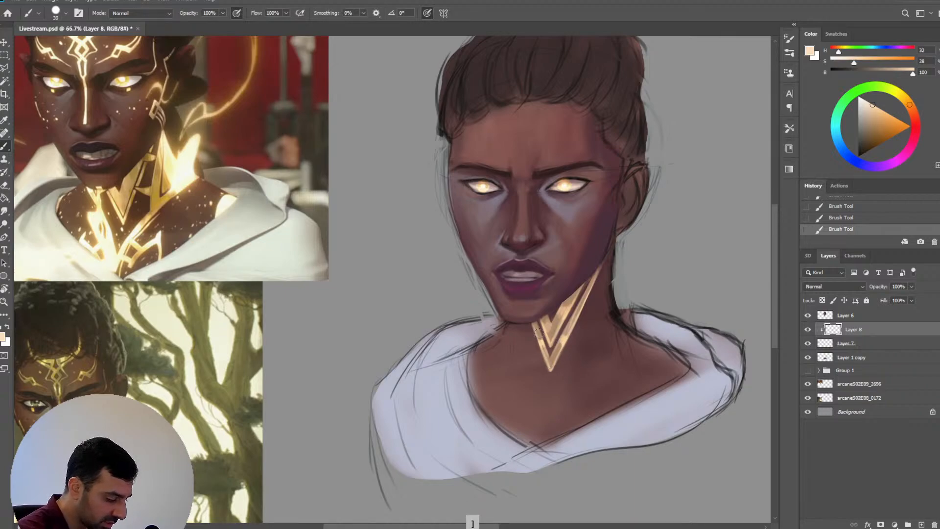
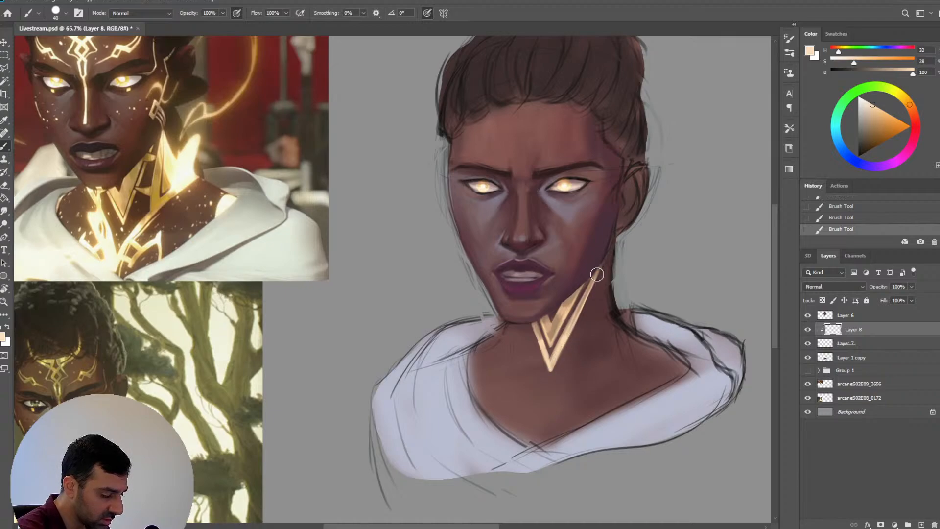
key("bracketright")
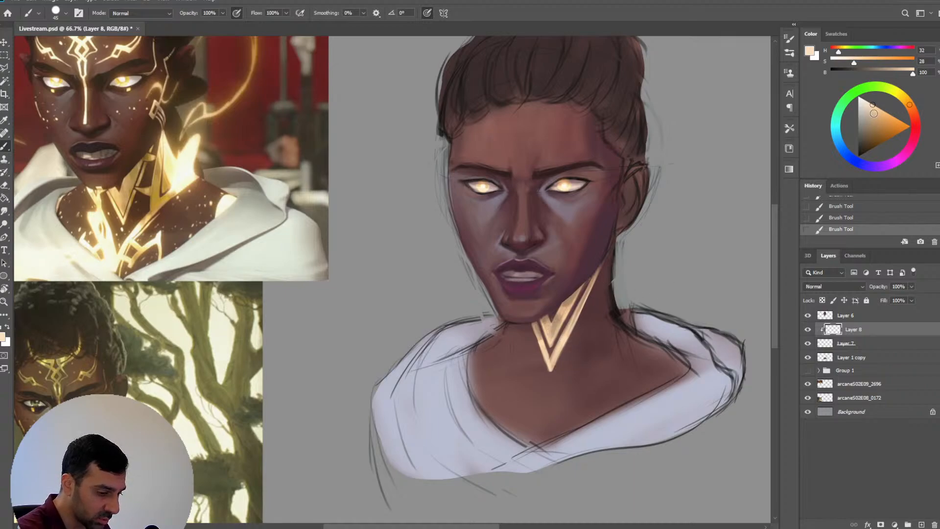
Tone the inner wedge with warm orange (H 32, S 57, B 97) and muted tan (H 32, S 28, B 72), using brush sizes 25 to 35
mouse_move(874, 114)
left_mouse_down()
mouse_move(874, 125)
mouse_move(887, 115)
left_mouse_up()
key("[")
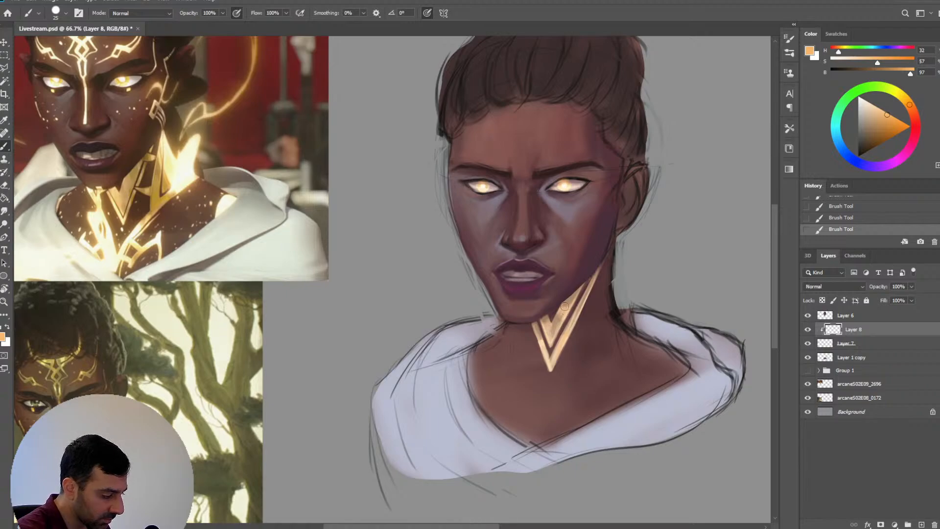
key("bracketright")
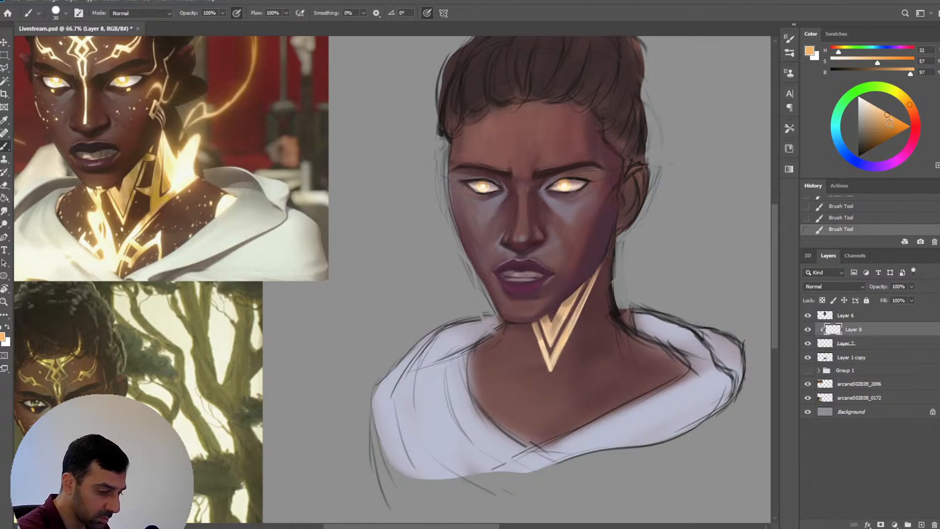
left_click_drag(889, 123, 868, 120)
key("bracketright")
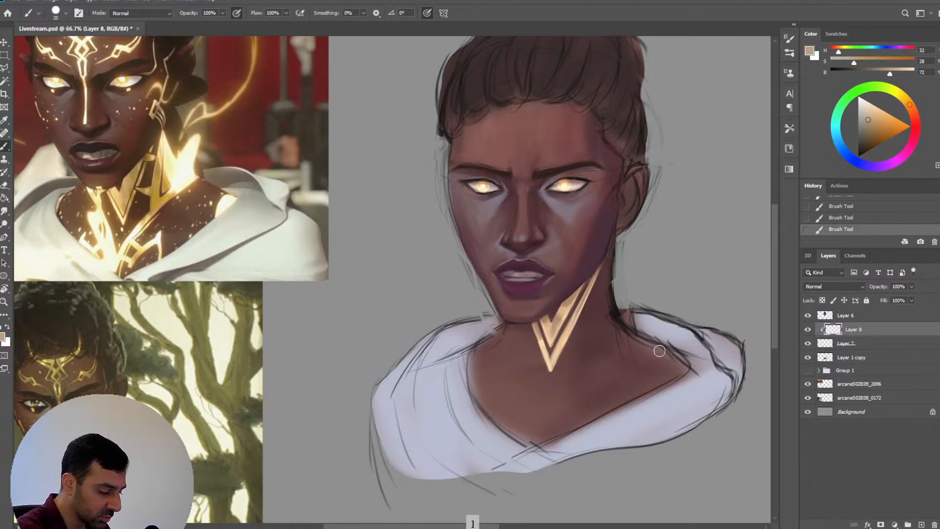
Refine the inner wedge of the V marking with sampled tan (H 29, S 38, B 84) and light peach (H 32, S 29, B 95), using brush sizes 20 to 25
key("ctrl+minus")
key("ctrl+plus")
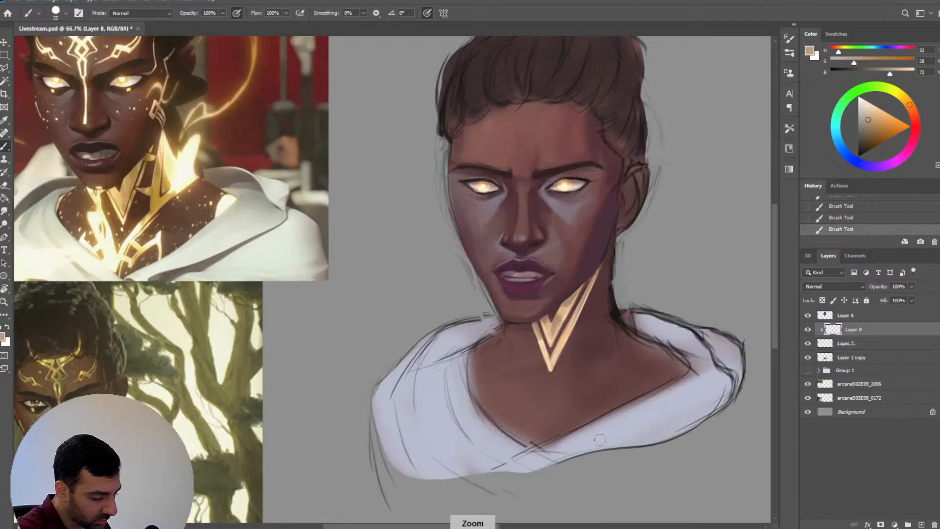
key("ctrl+plus")
left_click_drag(551, 436, 493, 411)
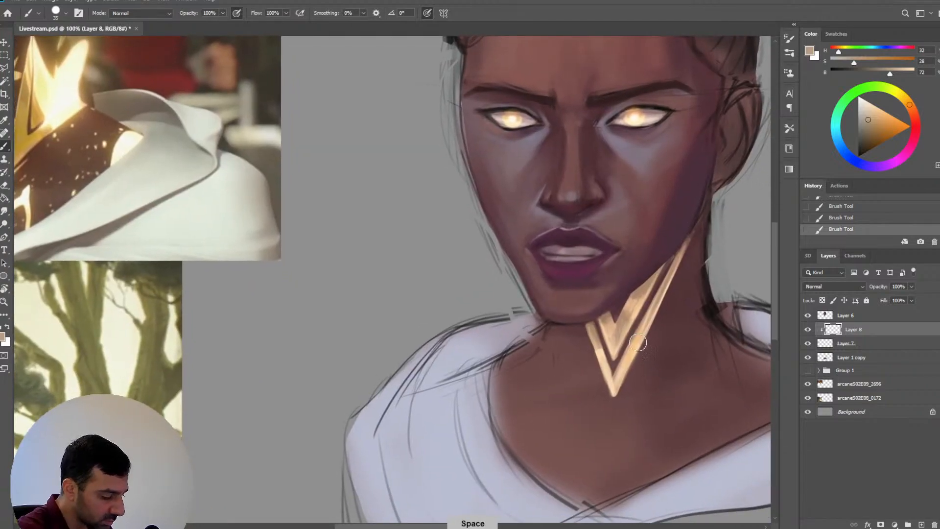
key("ctrl+minus")
left_click(564, 296, "alt")
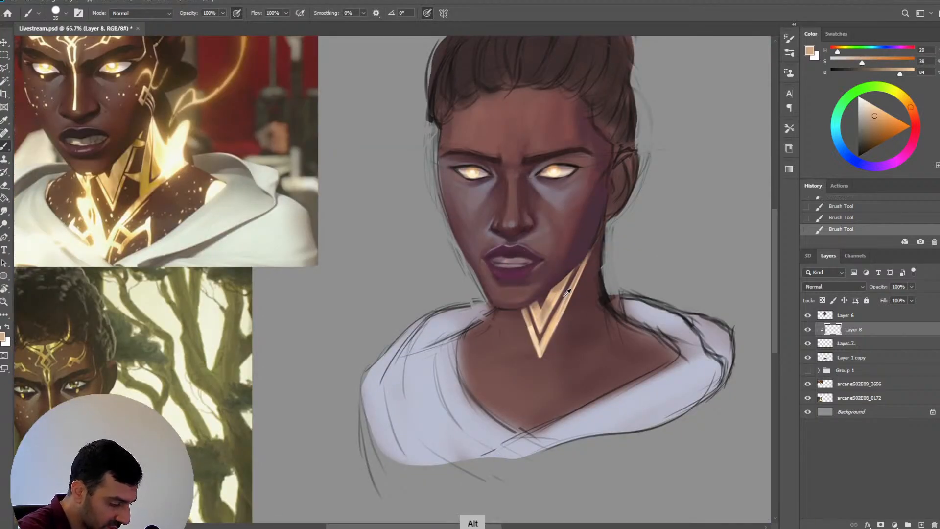
key("bracketleft")
left_click(550, 337, "alt")
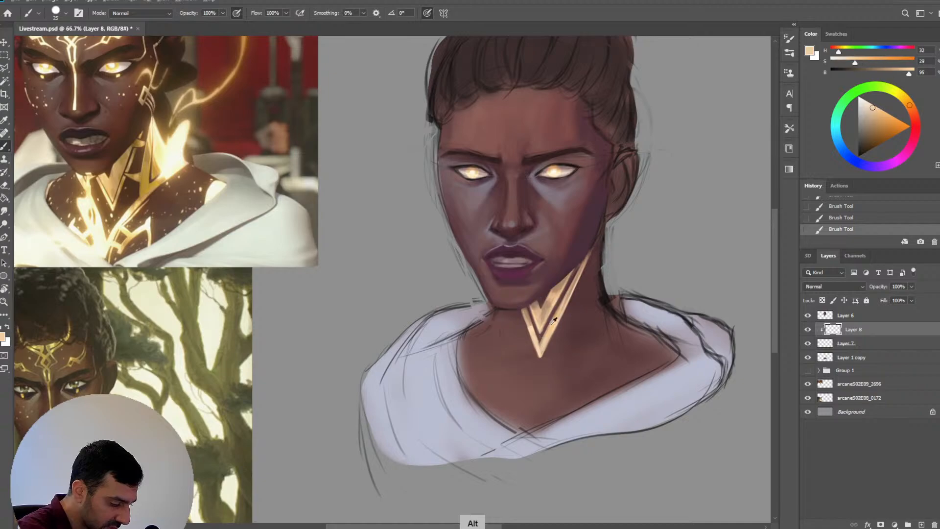
key("bracketleft")
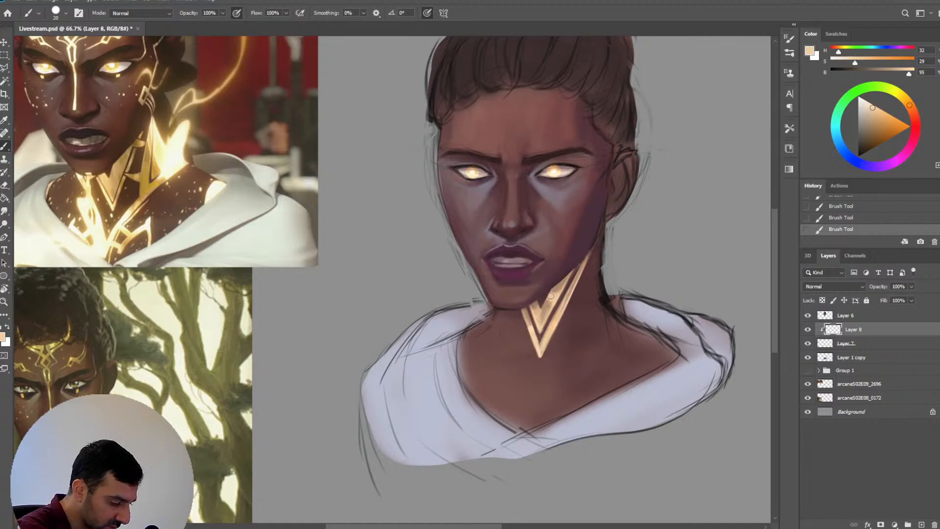
key("bracketright")
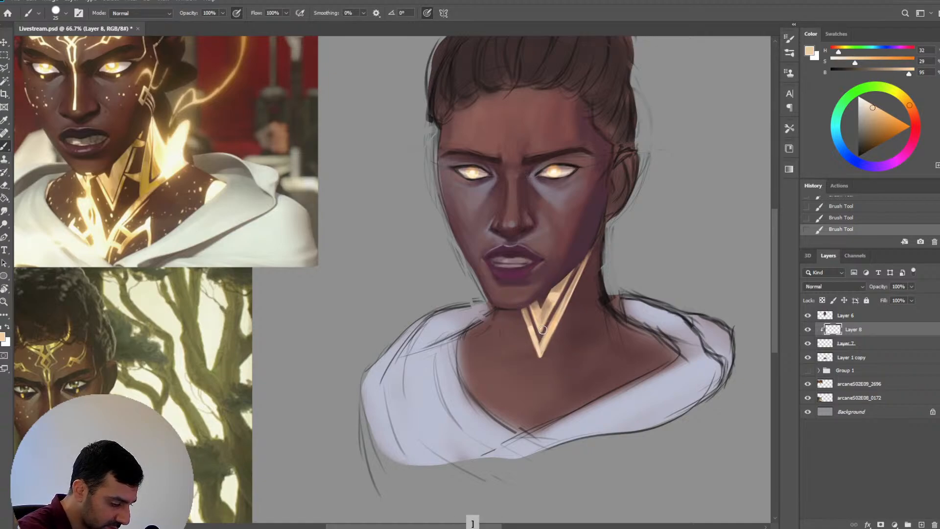
key("bracketleft")
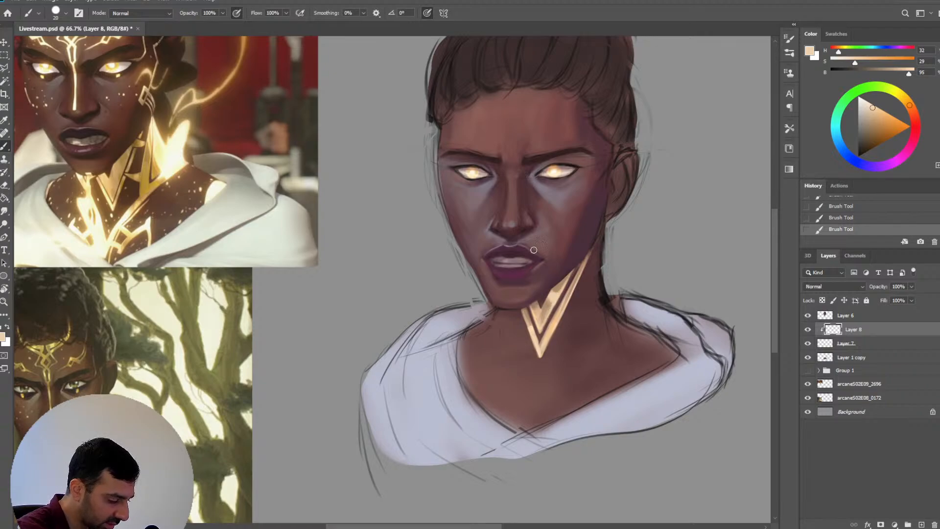
Sample muted browns (H 27, S 38, B 67 and H 29, S 37, B 65) from the marking with the brush reduced to 15
key("bracketleft")
left_click(532, 317, "alt")
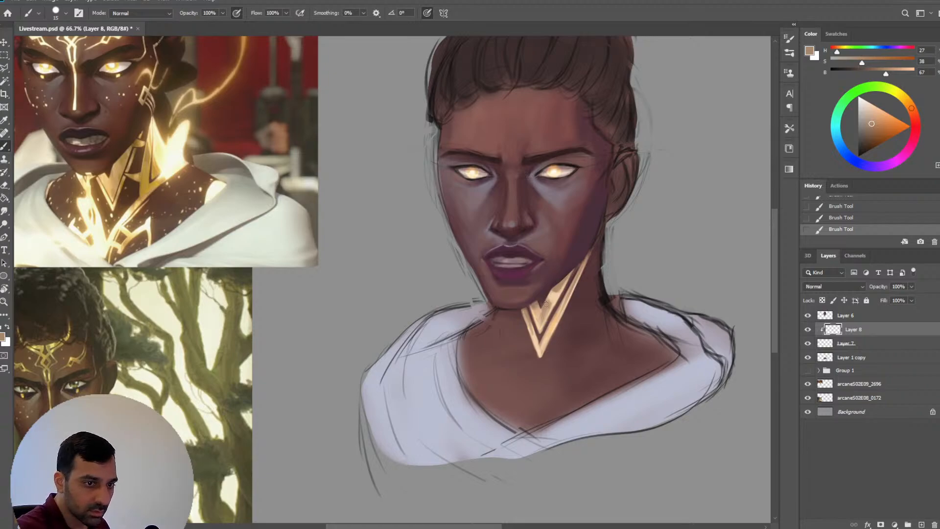
left_click(563, 277, "alt")
Hide Layer 8 and add a new layer beneath it, clipped to the flat marking shapes on Layer 7
left_click(807, 329)
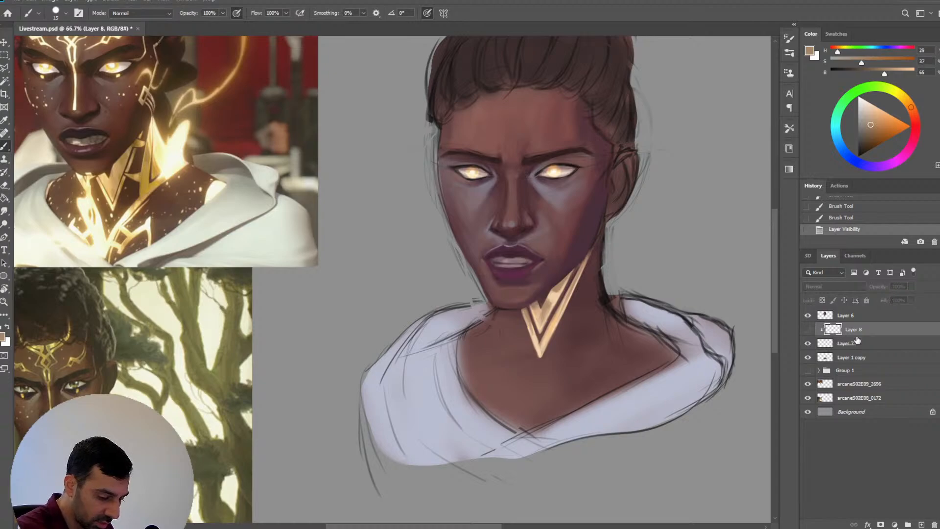
left_click(921, 524)
left_click_drag(862, 333, 866, 348)
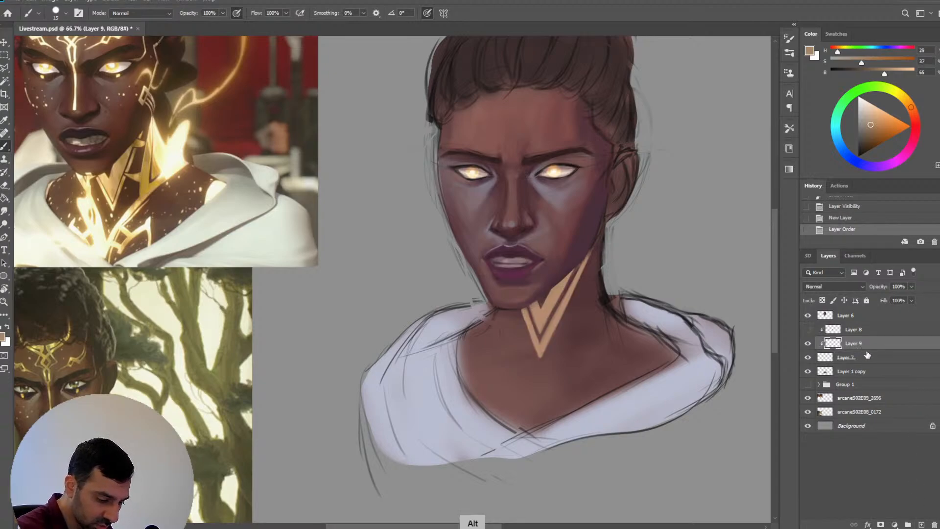
Sample gold (H 37, S 60, B 66), tan gold (H 36, S 51, B 75) and pale yellow (H 53, S 31, B 94) from the reference's neck marking
scroll(409, 373, "up", 3)
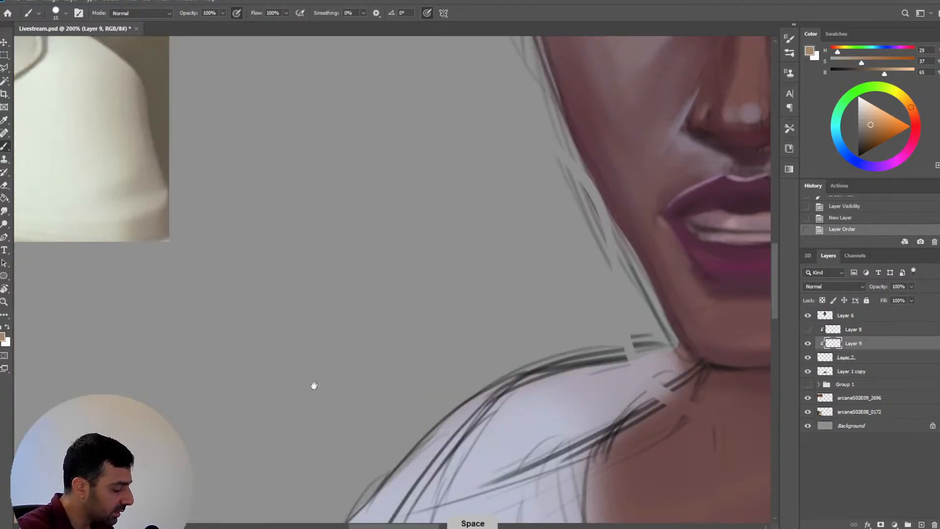
mouse_move(313, 384)
left_mouse_down()
mouse_move(378, 353)
mouse_move(568, 449)
mouse_move(576, 387)
mouse_move(581, 393)
left_mouse_up()
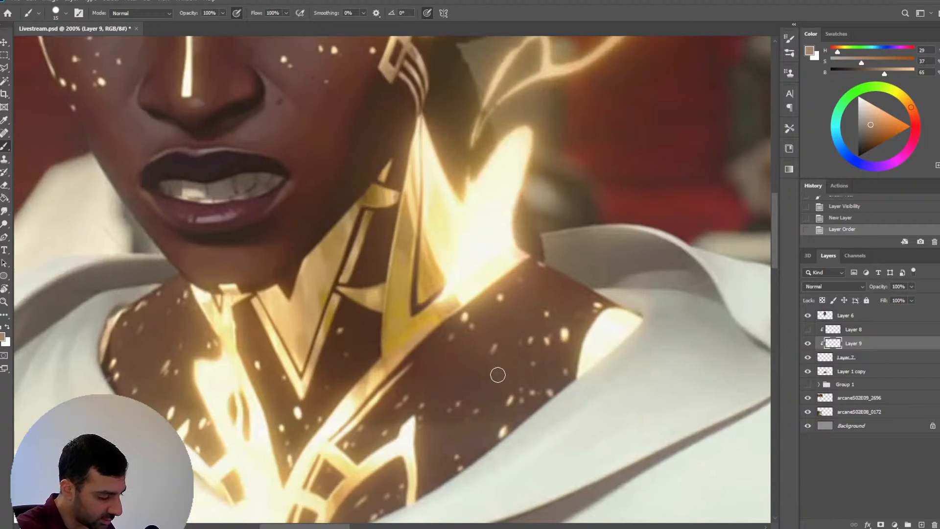
left_click(338, 240, "alt")
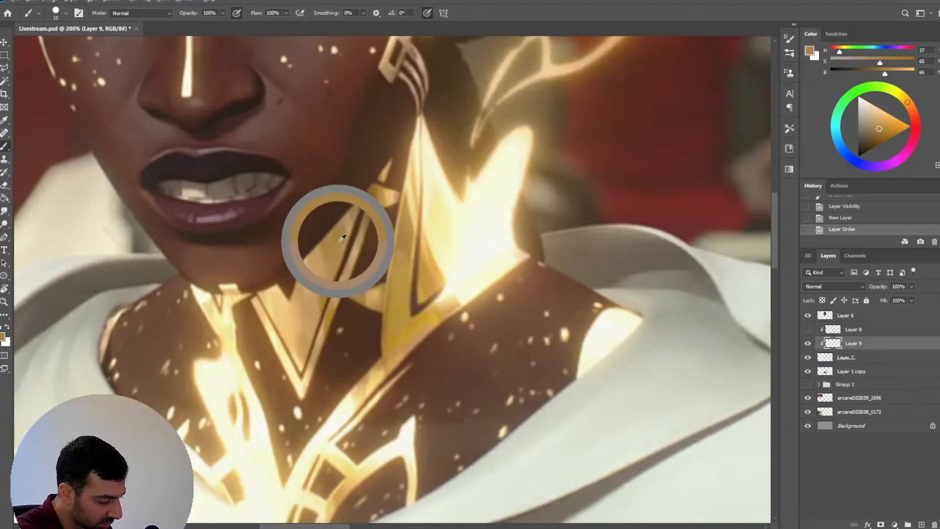
left_click(318, 274, "alt")
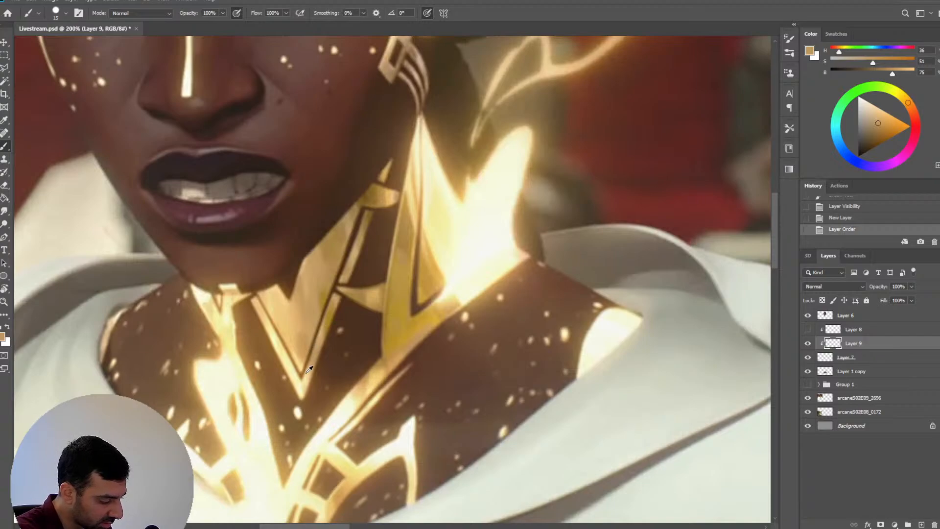
left_click(292, 362, "alt")
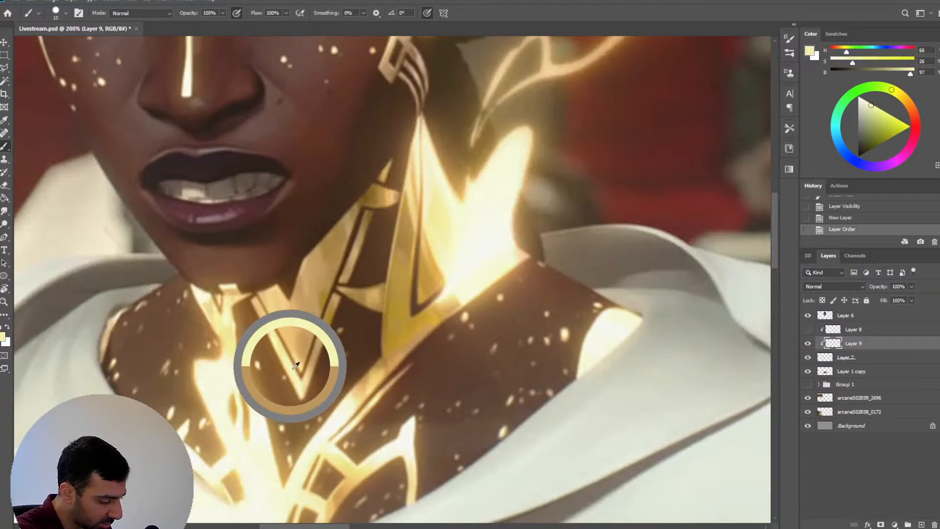
key("ctrl+minus")
key("ctrl+minus")
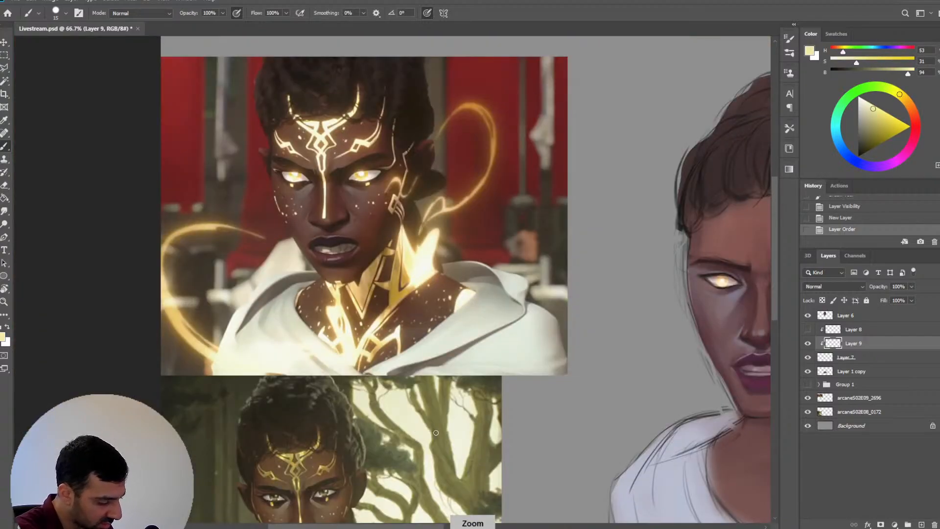
left_click_drag(462, 433, 291, 364)
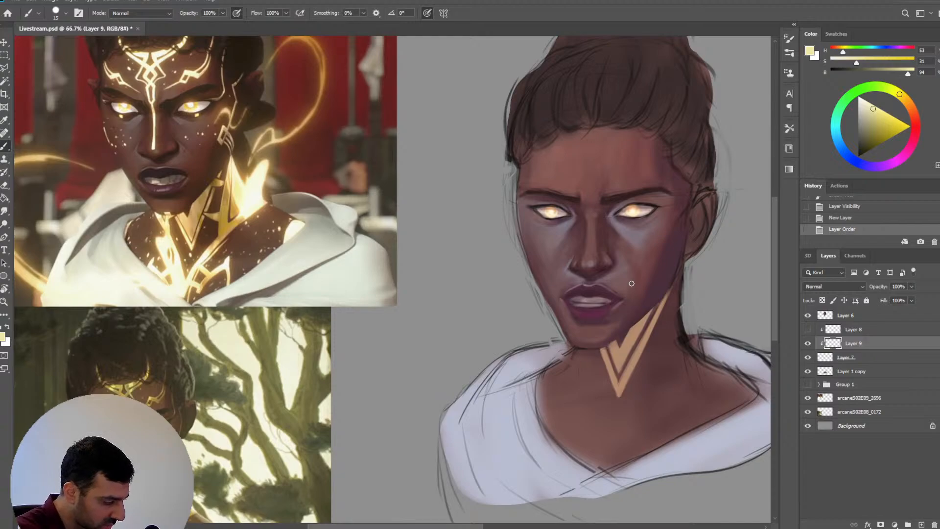
Show Layer 8 again, hide Layer 9, and make Layer 8 the active painting layer
left_click(808, 329)
left_click(808, 343)
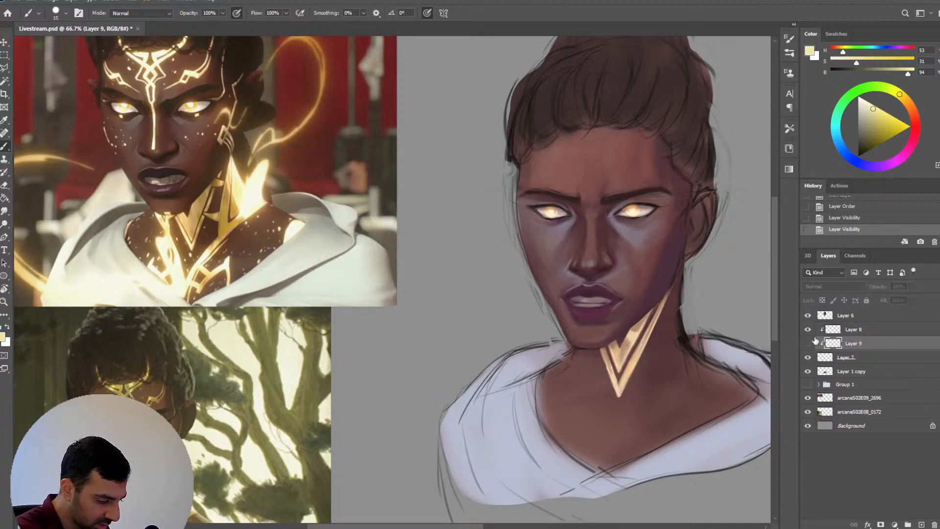
left_click(858, 333)
Shade the upper part of the inner wedge with sampled muted brown (H 29, S 36, B 65), enlarging the brush to 50
left_click(638, 332, "alt")
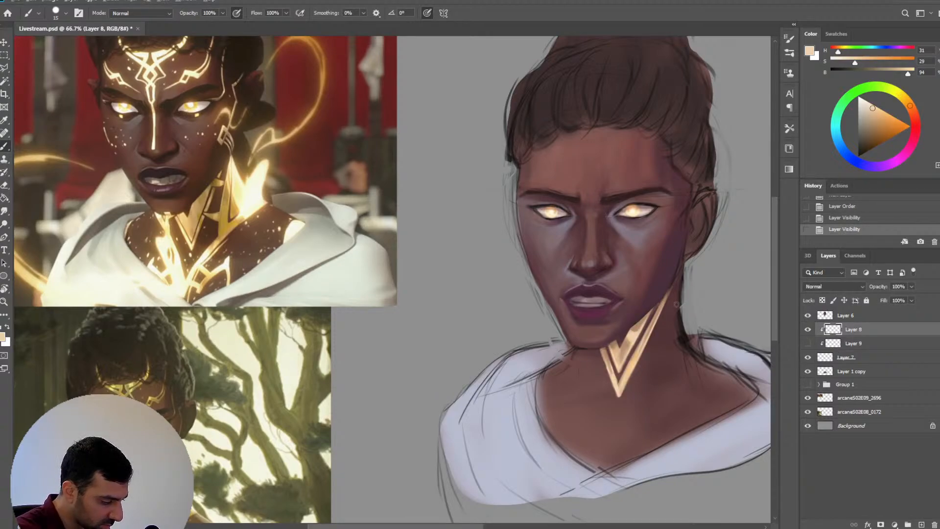
key("bracketright")
key("bracketright")
key("bracketright")
key("bracketright")
key("bracketright")
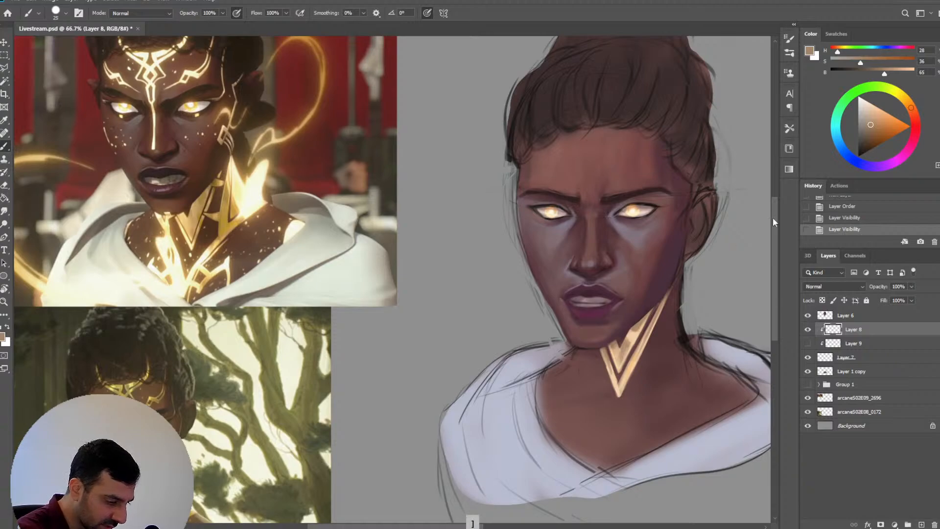
key("bracketright")
left_click_drag(640, 329, 644, 322)
mouse_move(643, 322)
left_mouse_down()
mouse_move(629, 336)
mouse_move(640, 332)
left_mouse_up()
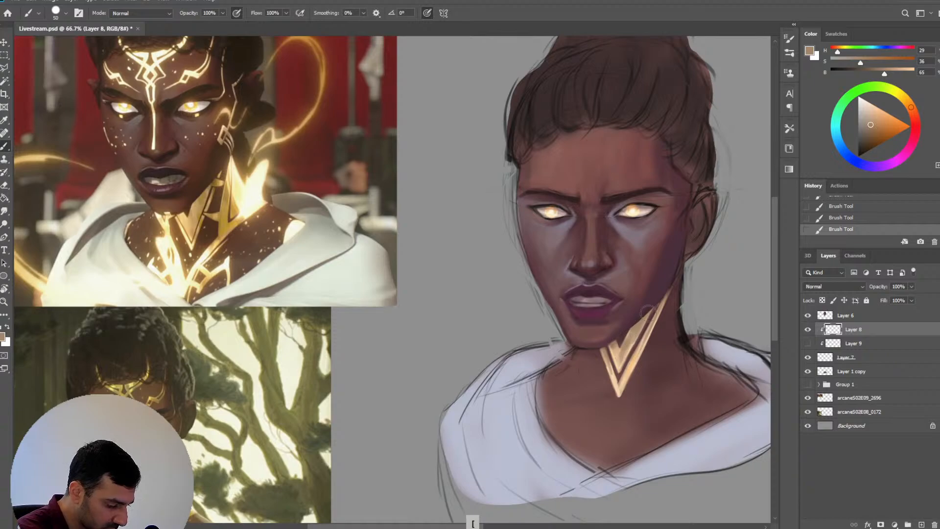
Brighten the middle of the inner wedge with light peach (H 31, S 30, B 94) sampled near the V's point, at brush size 50
left_click(624, 388, "alt")
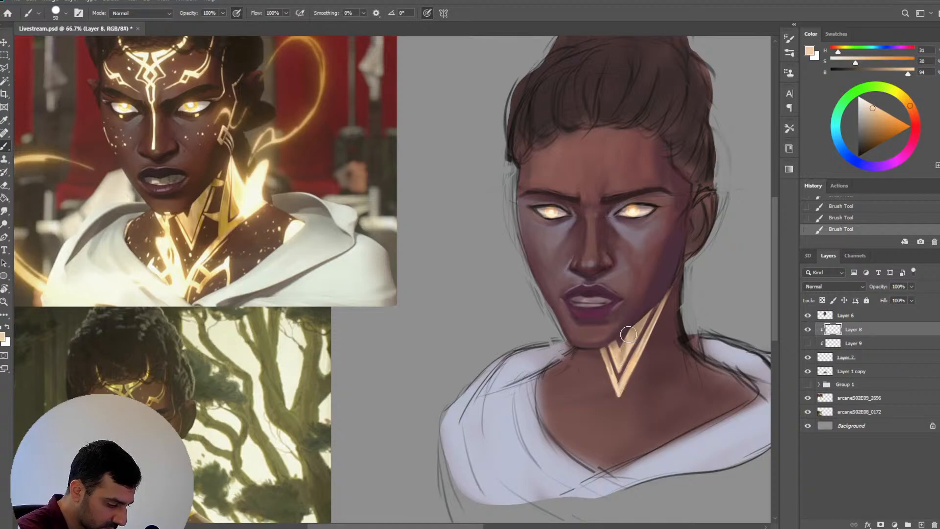
left_click_drag(631, 345, 627, 357)
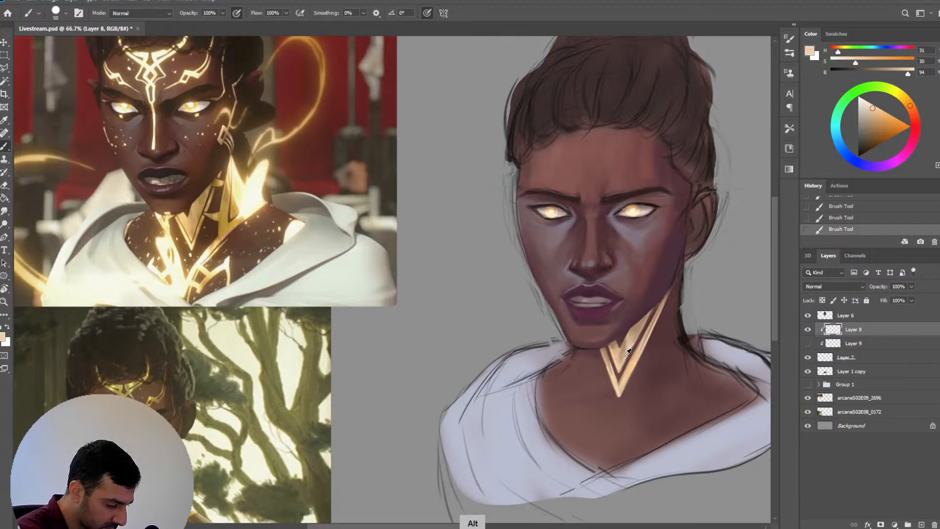
left_click(627, 351, "alt")
Brighten the V marking's long arm and short arm with pale peach (H 34, S 29, B 96) at brush size 45
left_click(618, 389, "alt")
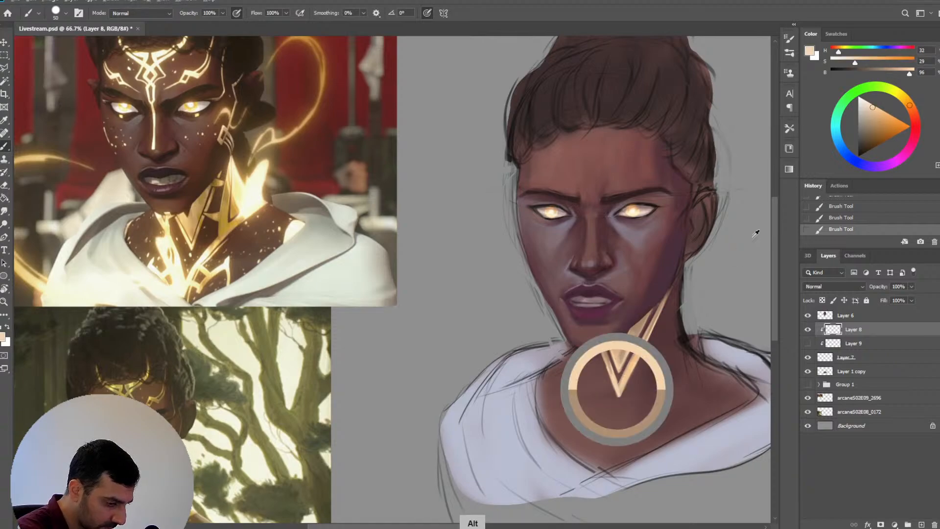
key("bracketleft")
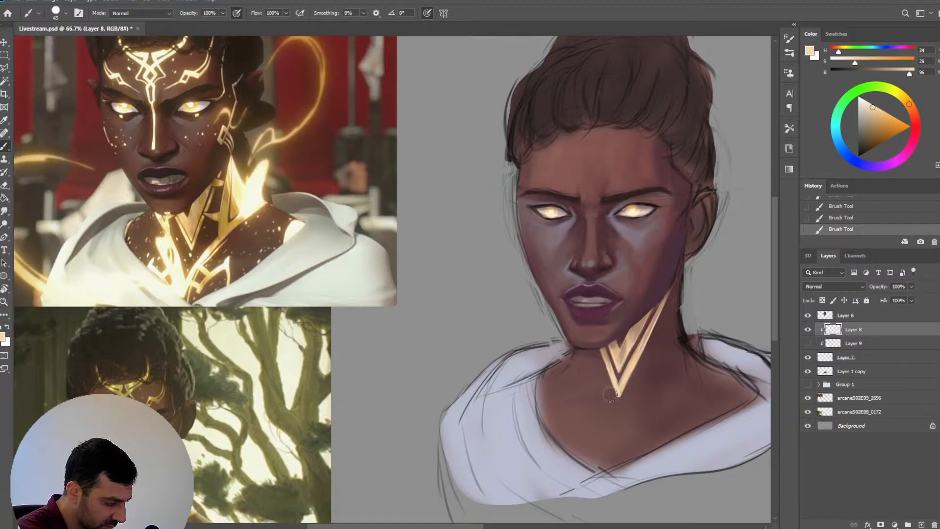
mouse_move(620, 385)
left_mouse_down()
mouse_move(663, 316)
mouse_move(618, 393)
mouse_move(659, 309)
left_mouse_up()
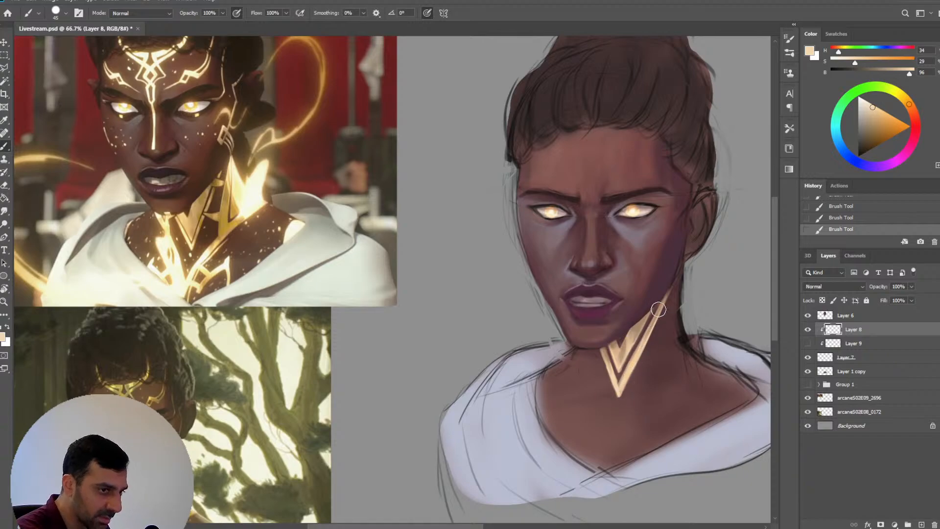
left_click_drag(604, 353, 616, 394)
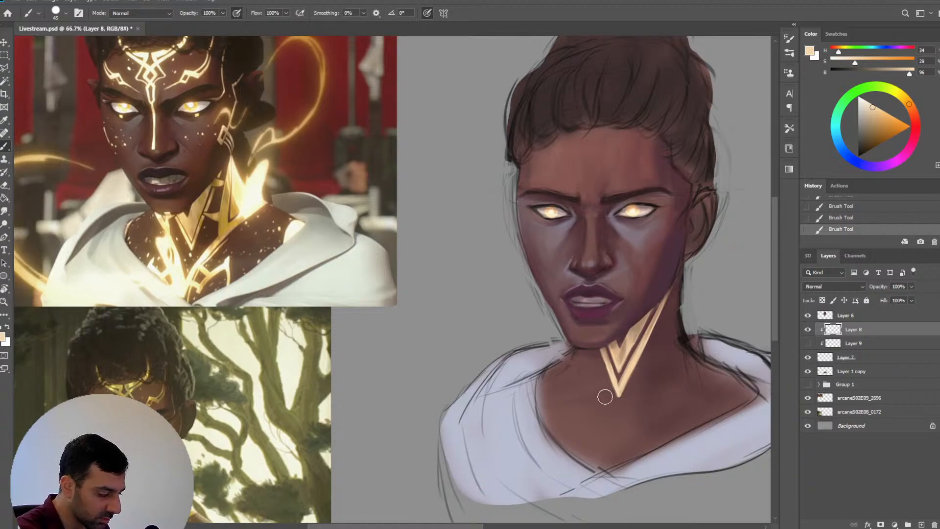
Sample the cheek's reddish hue and tint the V marking's short arm with coral red (H 359, S 57, B 86) at brush size 60, undoing trial strokes
left_click_drag(910, 106, 873, 117)
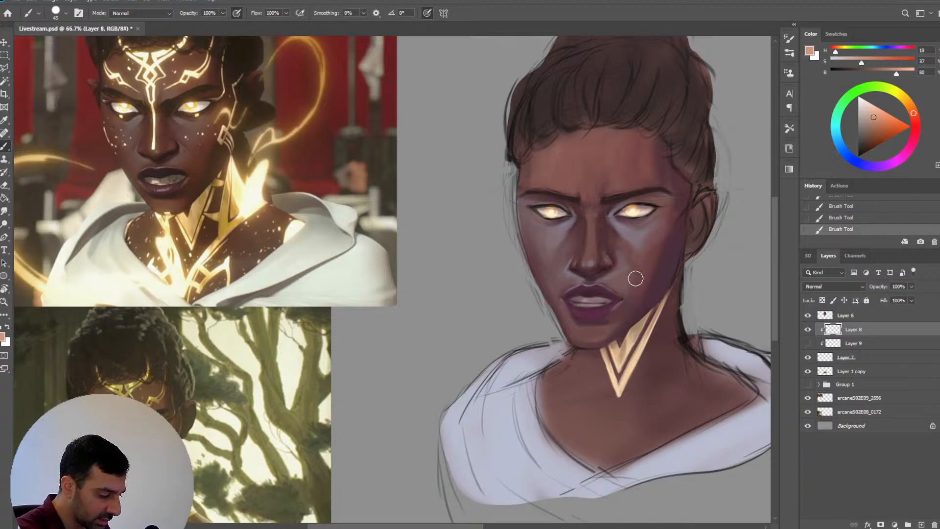
left_click(651, 265, "alt")
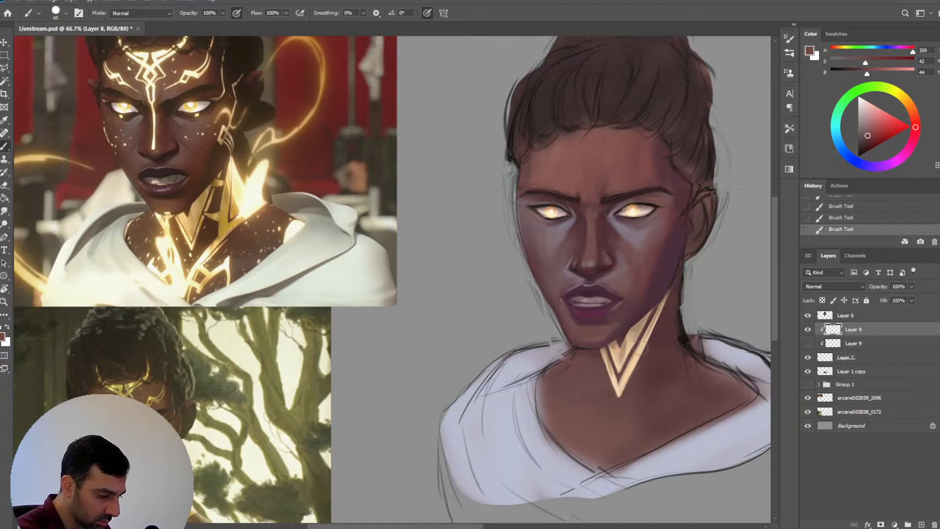
key("ctrl+z")
left_click(883, 119)
key("bracketright")
key("bracketright")
left_click_drag(599, 352, 610, 373)
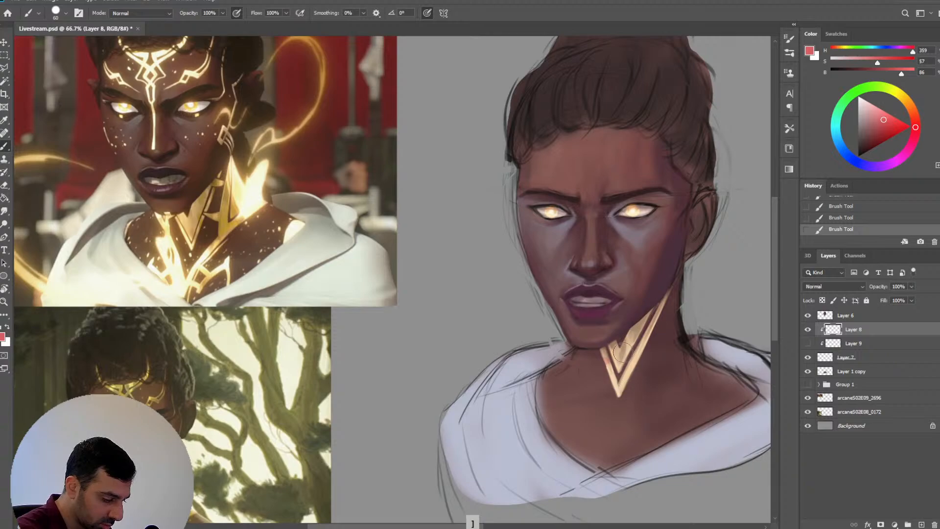
key("ctrl+z")
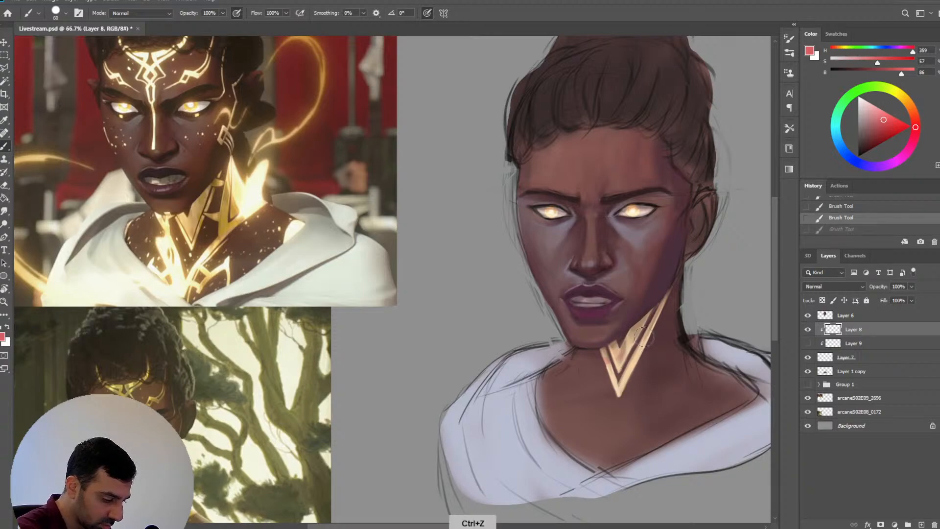
left_click_drag(602, 352, 610, 370)
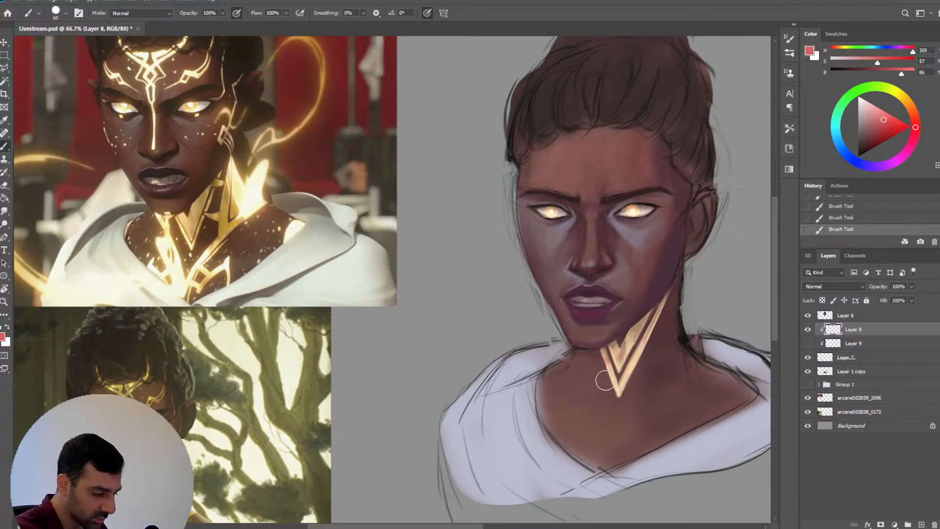
Select Layer 7 and toggle its visibility off and on to check the marking against the bare neck
key("ctrl+minus")
key("ctrl+minus")
key("ctrl+plus")
key("ctrl+plus")
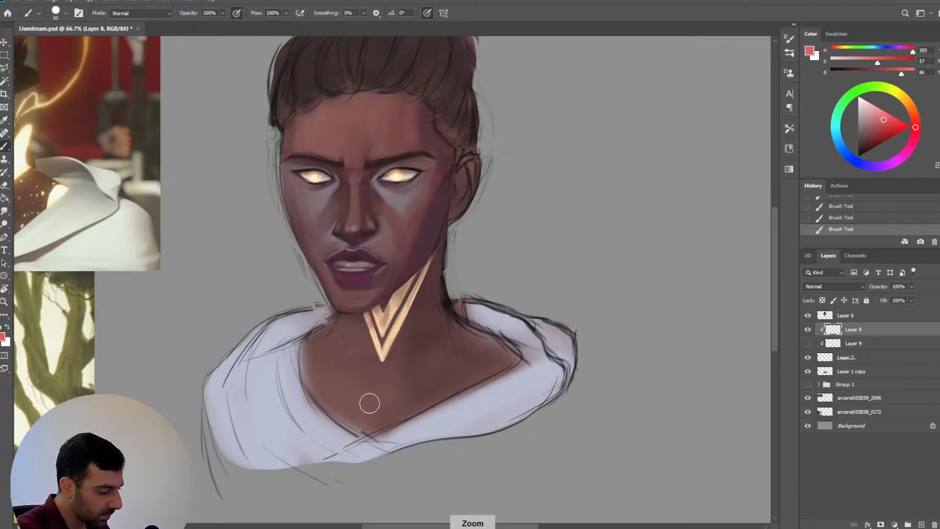
left_click_drag(369, 403, 539, 445)
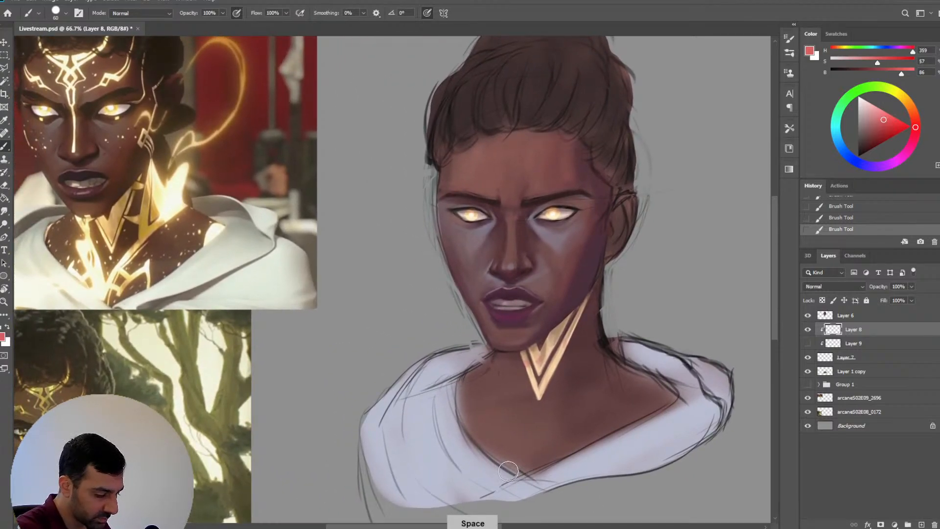
left_click(862, 361)
left_click(808, 359)
left_click(808, 359)
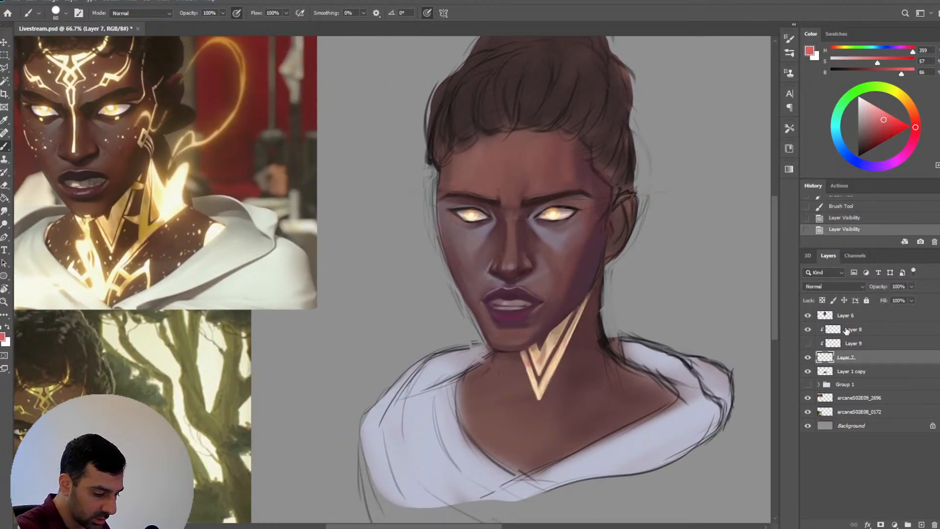
Try to reshape the nose and mouth area on Layer 6 with Liquify, at brush size 200
left_click(823, 316)
left_click(131, 2)
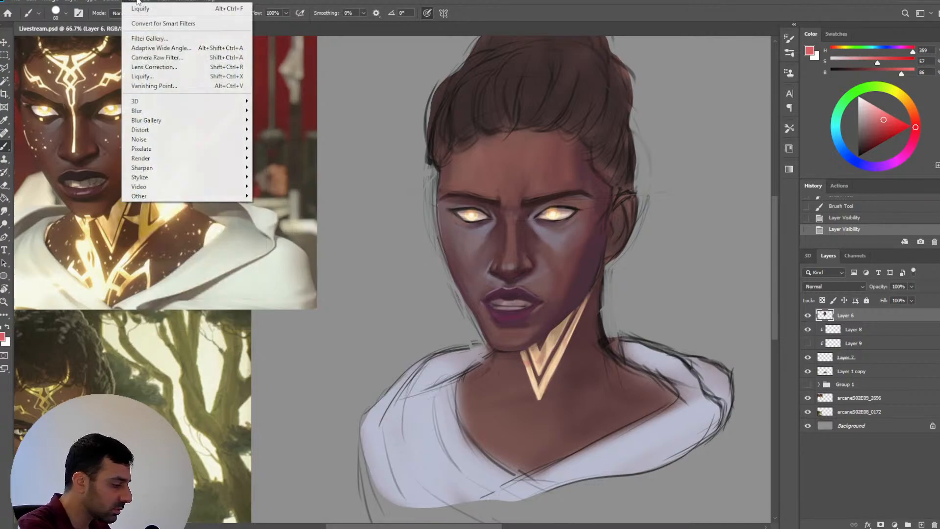
left_click(145, 76)
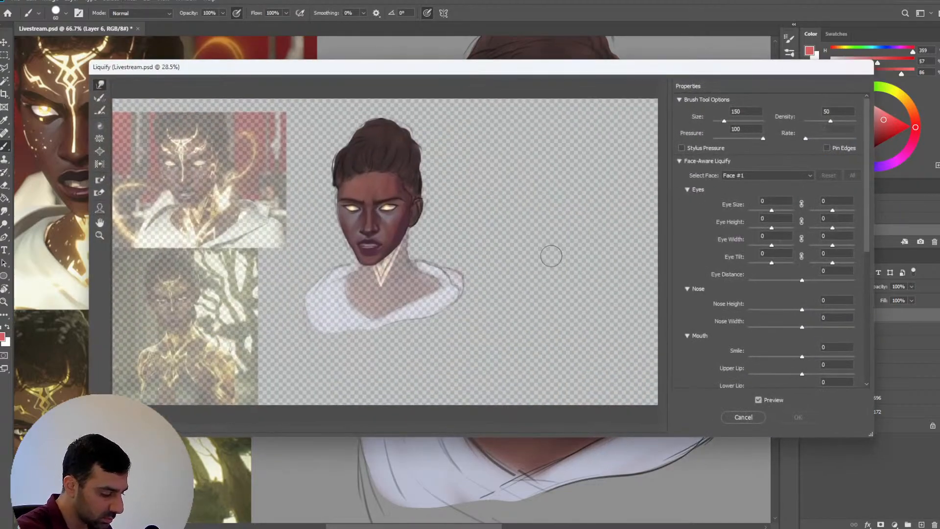
key("ctrl+plus")
key("]")
key("]")
key("]")
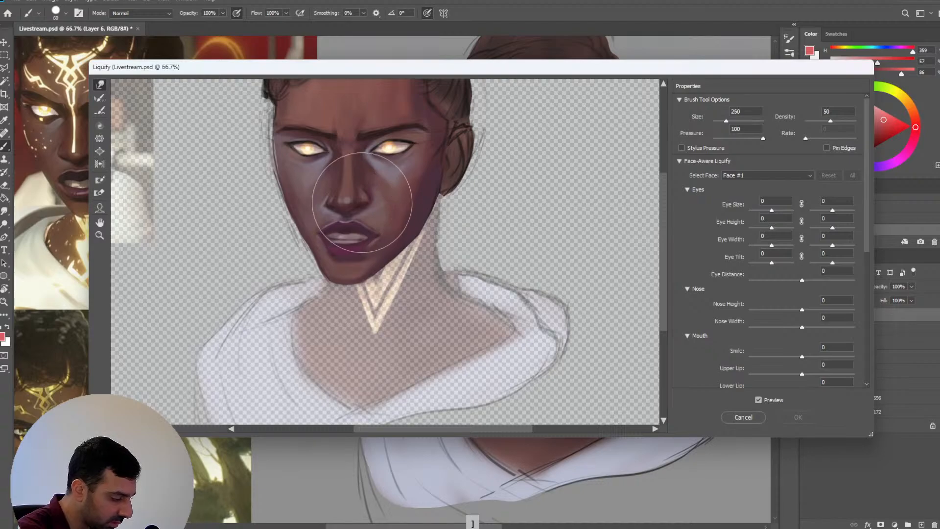
key("[")
key("[")
key("[")
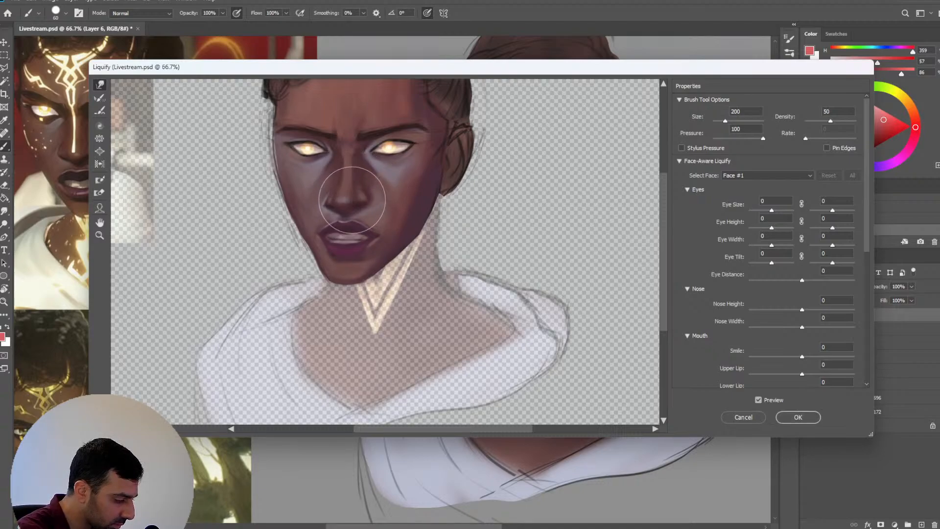
left_click(798, 418)
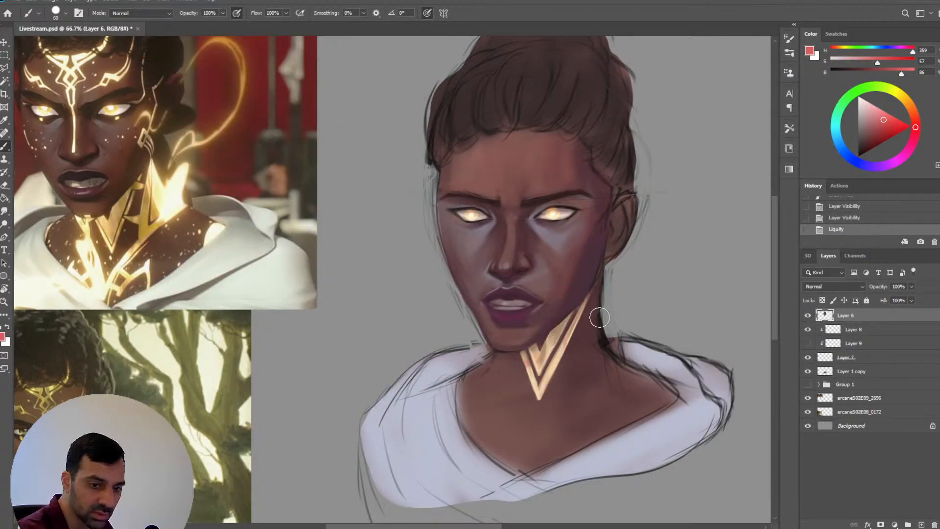
Check the face in a horizontally flipped canvas, and undo both the flip and the Liquify warp
key("ctrl+shift+h")
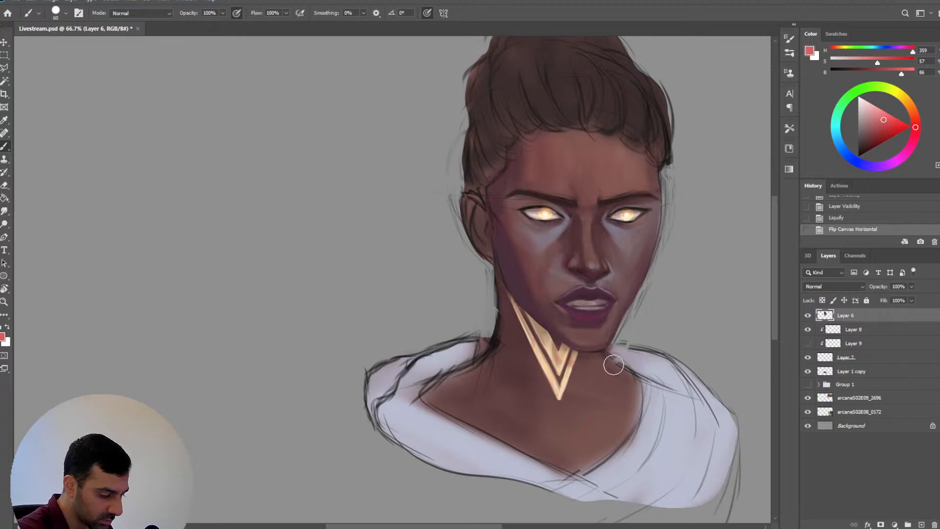
key("ctrl+minus")
key("ctrl+z")
key("ctrl+z")
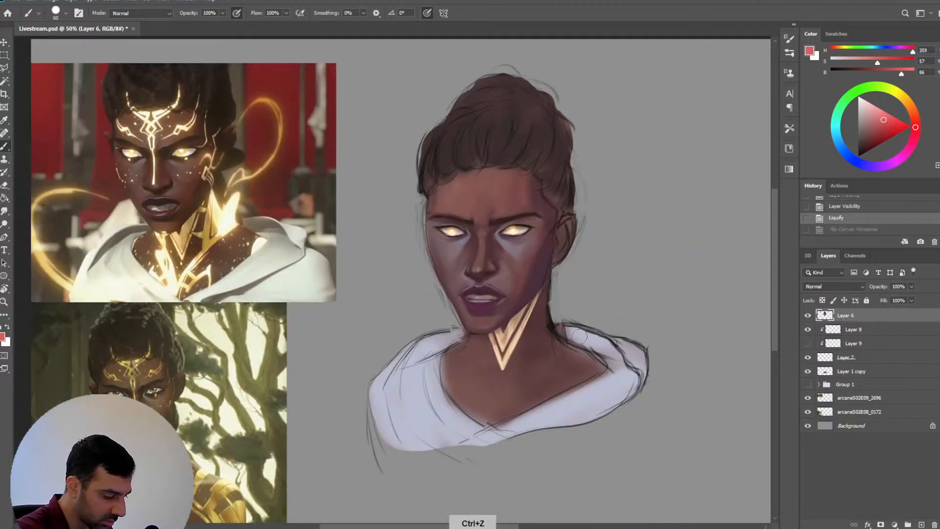
key("ctrl+plus")
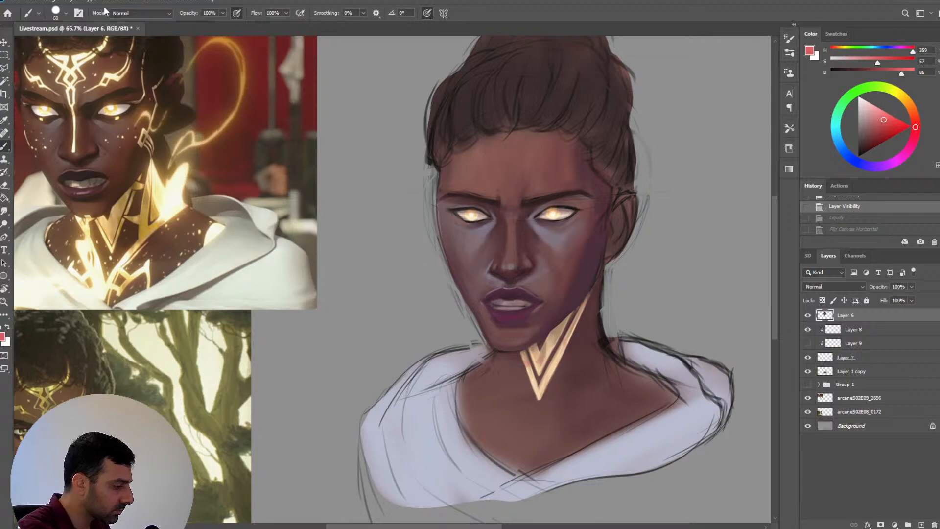
Open Layer 6 in Liquify and nudge the nose slightly upward at brush size 175
left_click(140, 1)
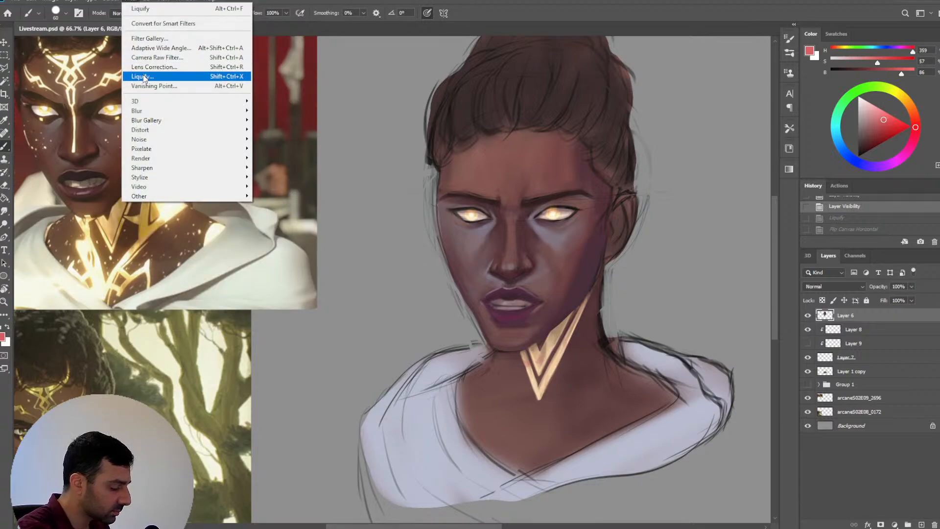
left_click(145, 77)
scroll(385, 250, "up", 3)
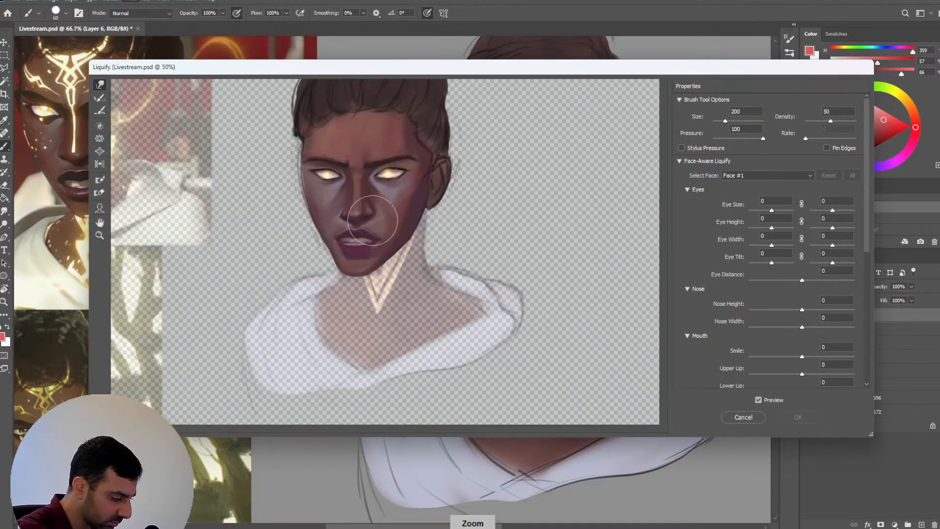
key("bracketleft")
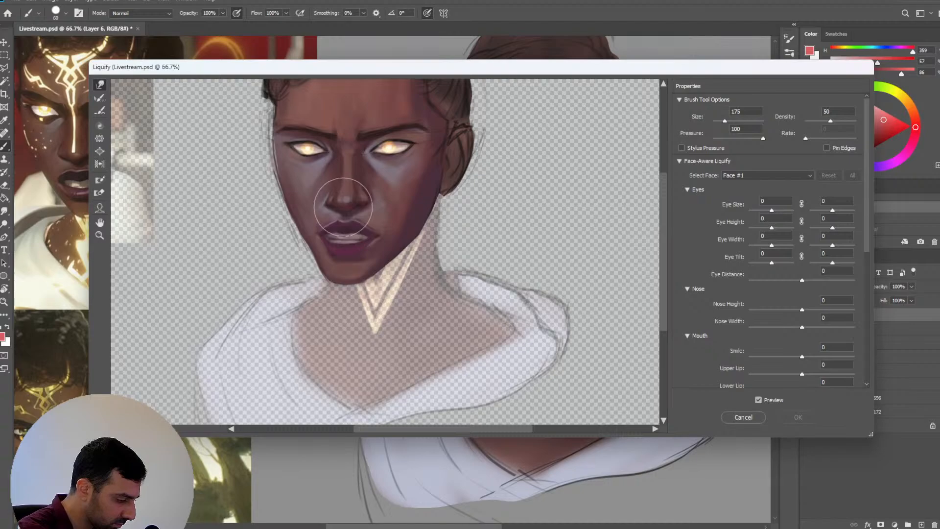
left_click_drag(355, 206, 351, 198)
key("bracketright")
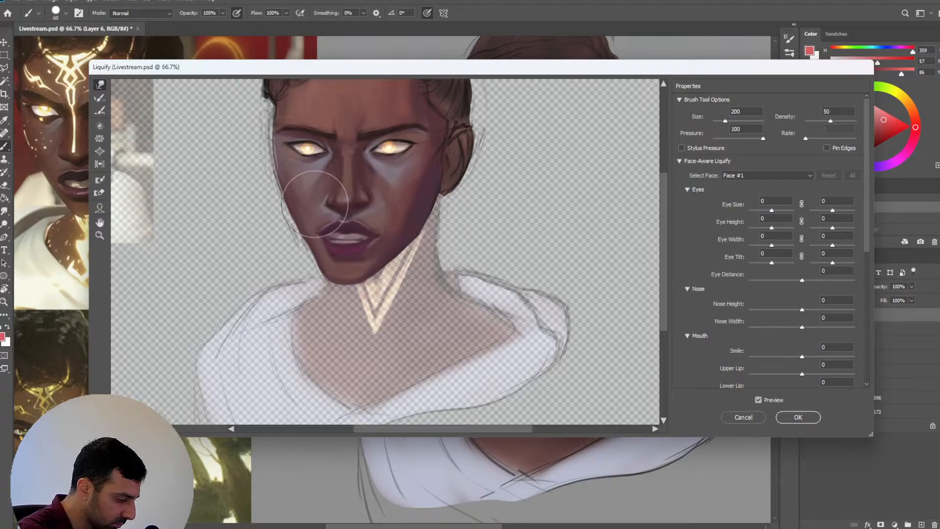
Adjust the overall face shape with a Liquify brush enlarged to 600, apply the warp, and flip the canvas horizontally
key("bracketright")
key("bracketright")
key("bracketright")
key("bracketright")
key("bracketright")
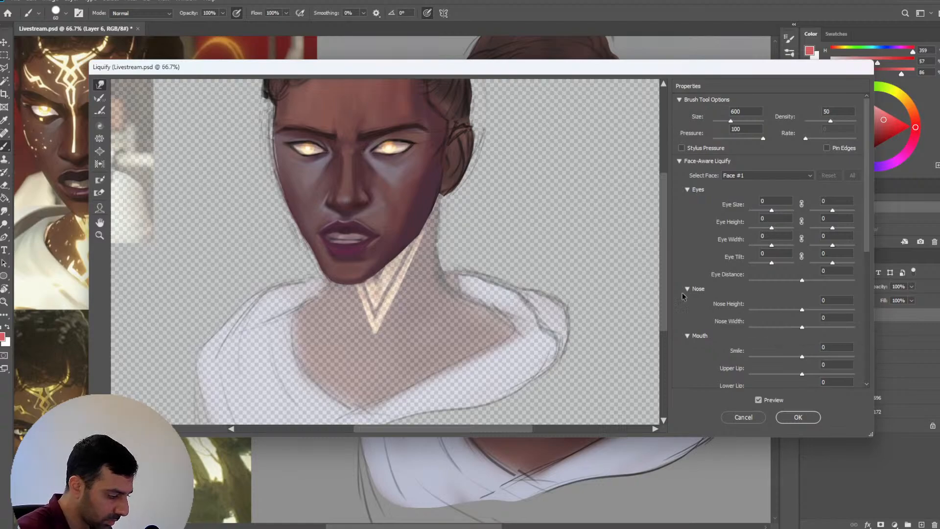
left_click(799, 417)
key("ctrl+minus")
key("ctrl+minus")
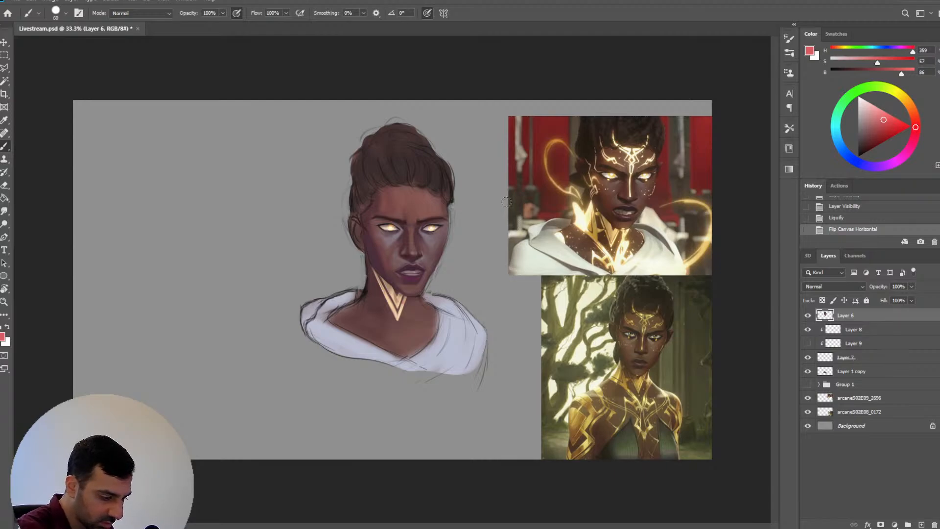
Reopen Layer 6 in Liquify and refine the mirrored face's outer contour at brush sizes 500 and 600
left_click(129, 1)
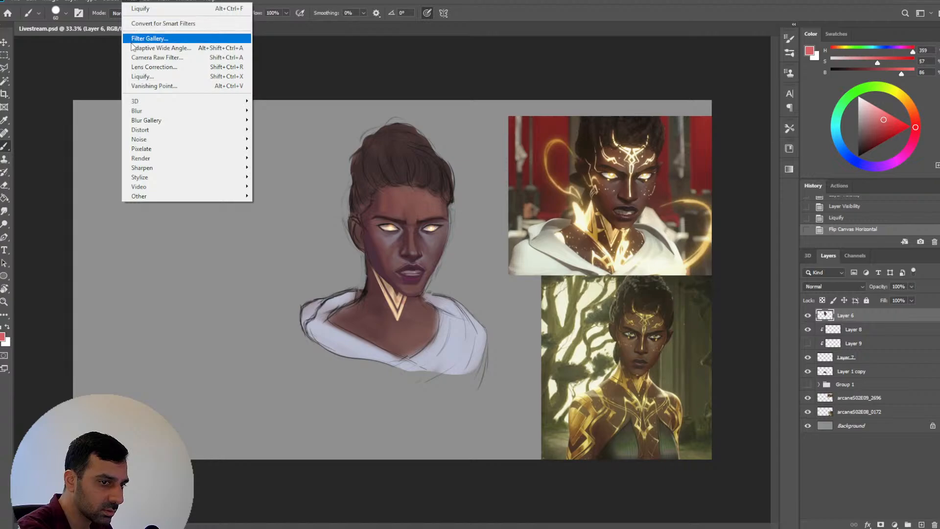
left_click(163, 80)
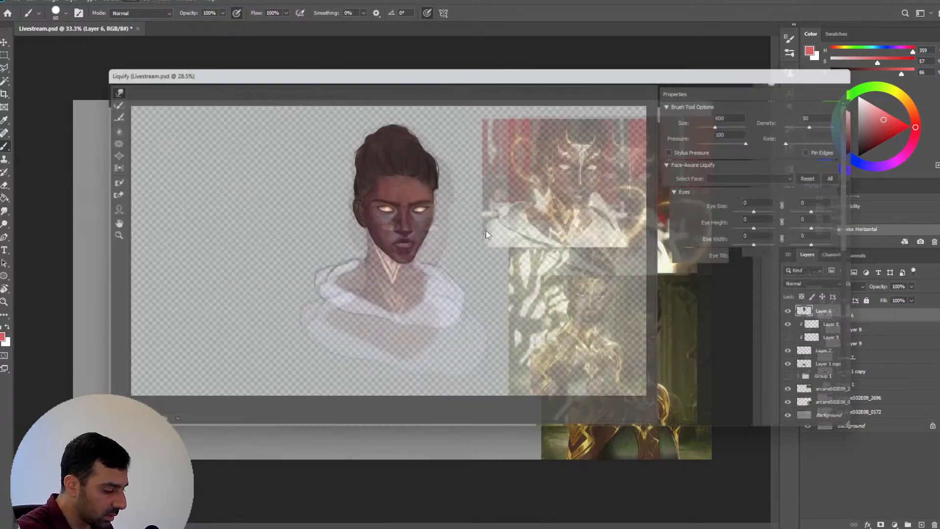
key("ctrl+plus")
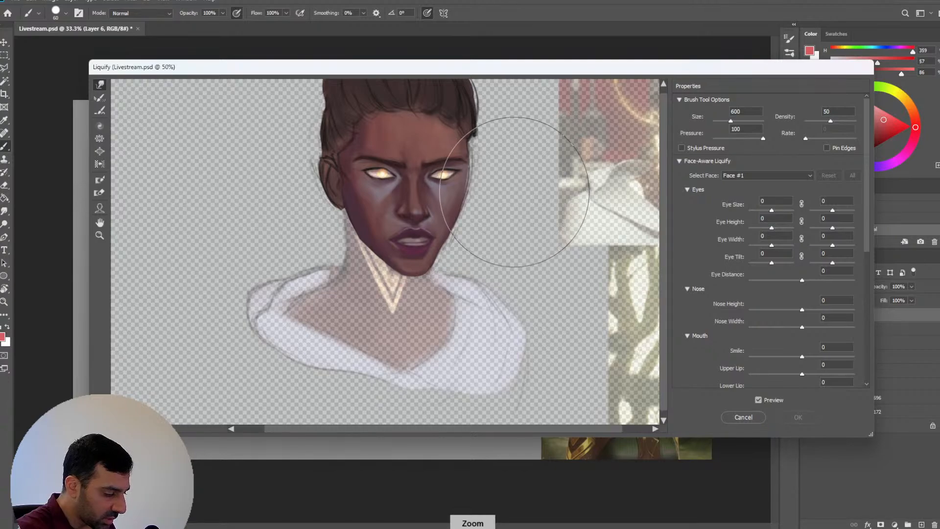
key("[")
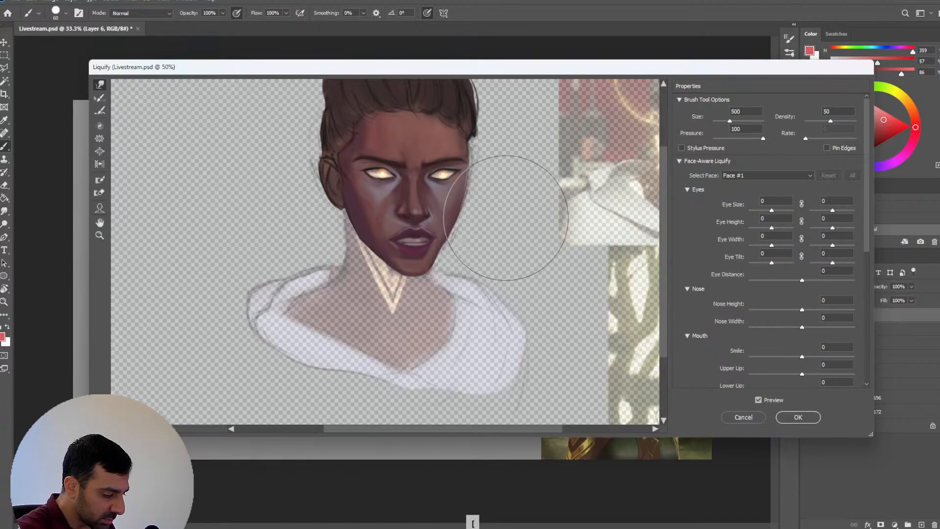
key("]")
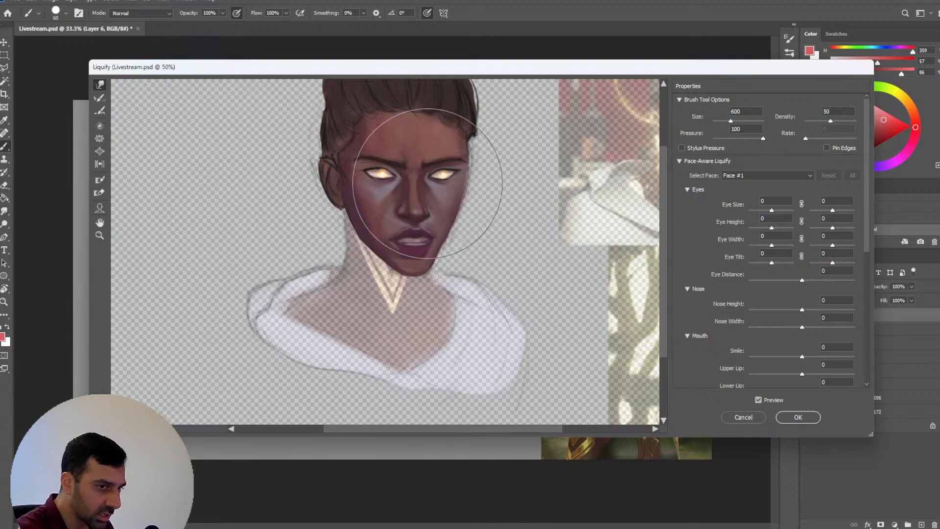
Refine the far cheek and jaw with the Liquify brush at size 400 and apply the warp
key("bracketleft")
key("bracketleft")
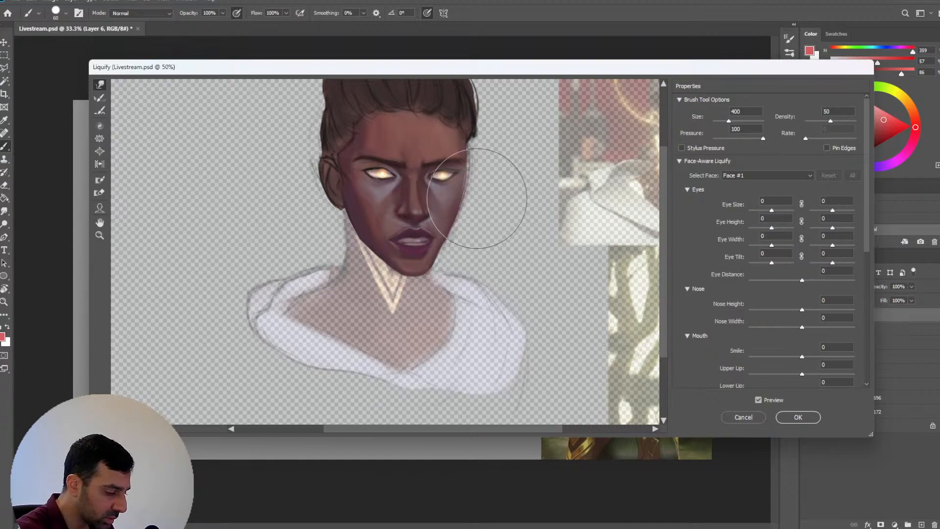
key("bracketleft")
key("bracketright")
key("bracketright")
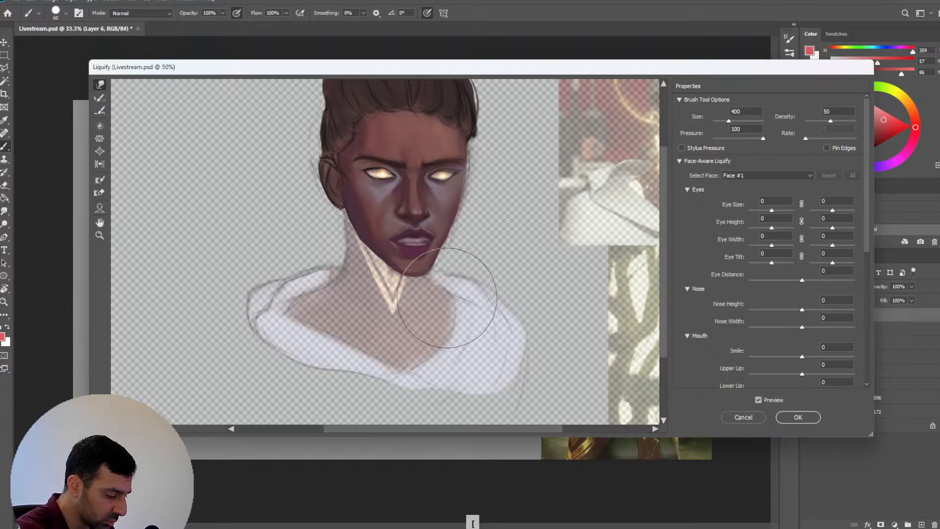
key("bracketleft")
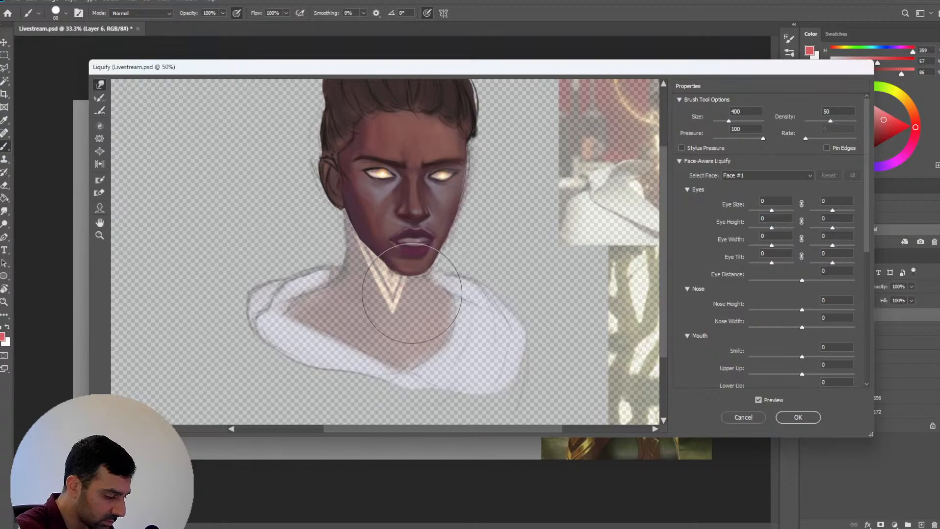
left_click(796, 418)
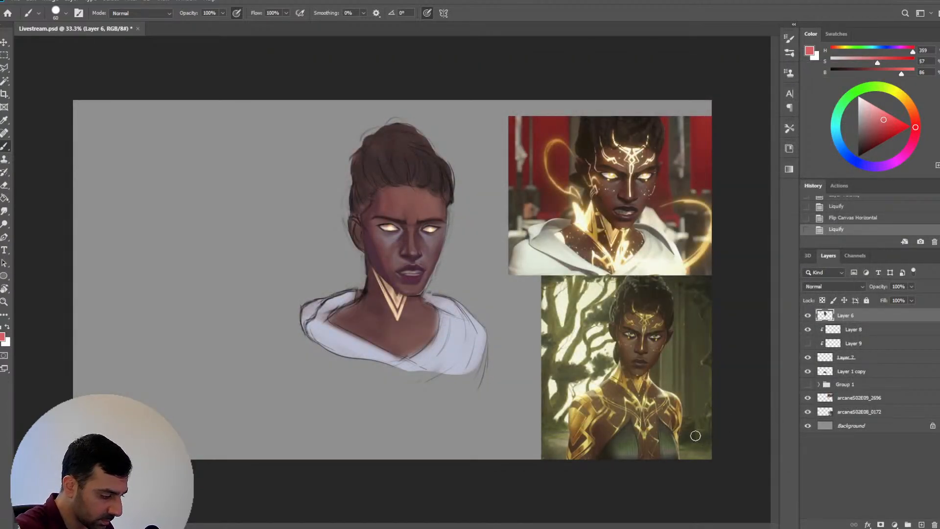
Flip the canvas horizontally back to its original orientation
key("ctrl+minus")
key("ctrl+plus")
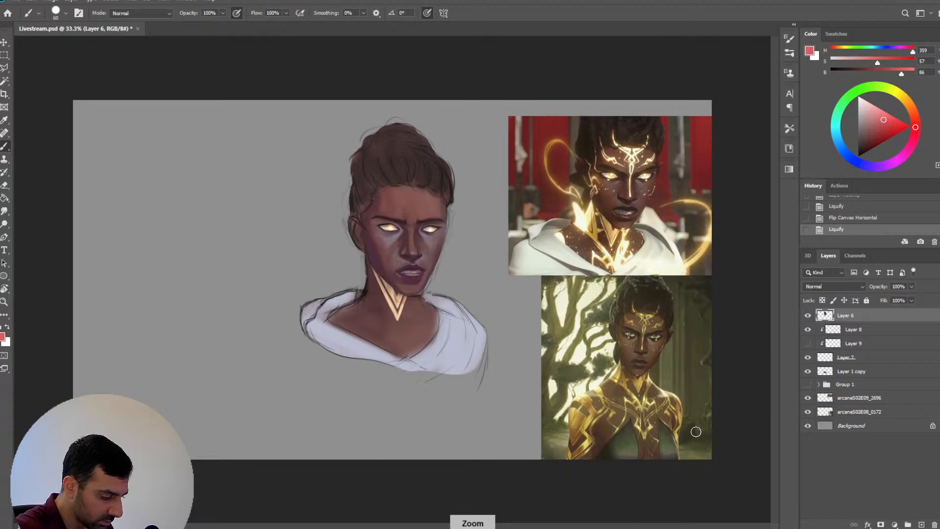
key("ctrl+shift+h")
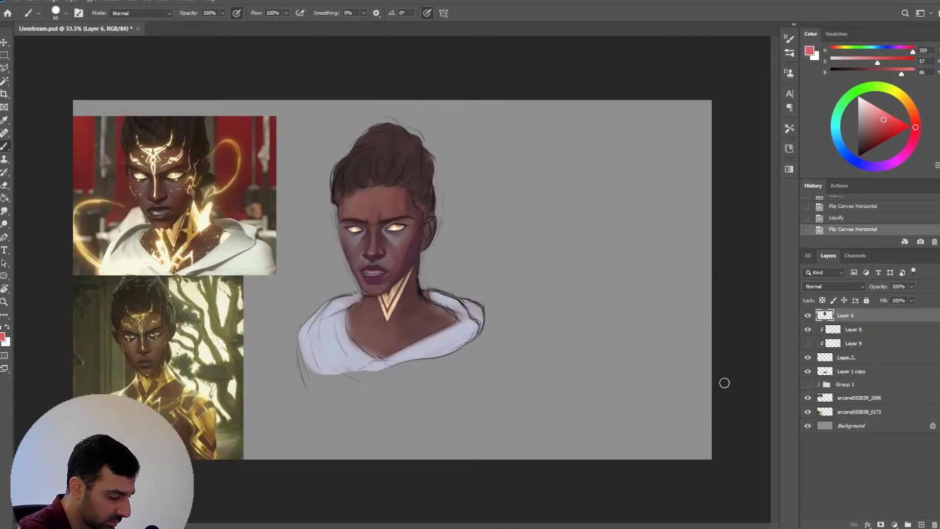
Sample the cheek's muted mauve (H 347, S 18, B 51) and paint it on the forehead's outer edge near the far temple
key("ctrl+plus")
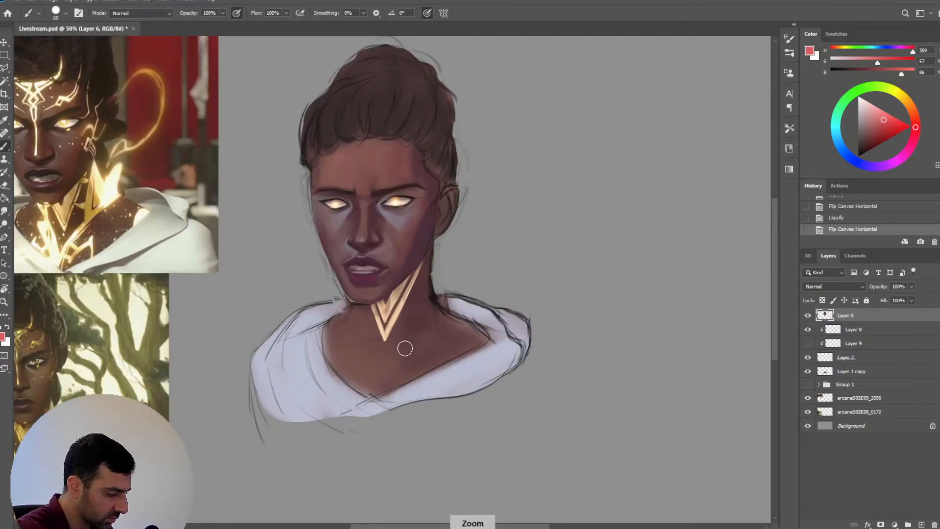
left_click_drag(405, 348, 485, 380)
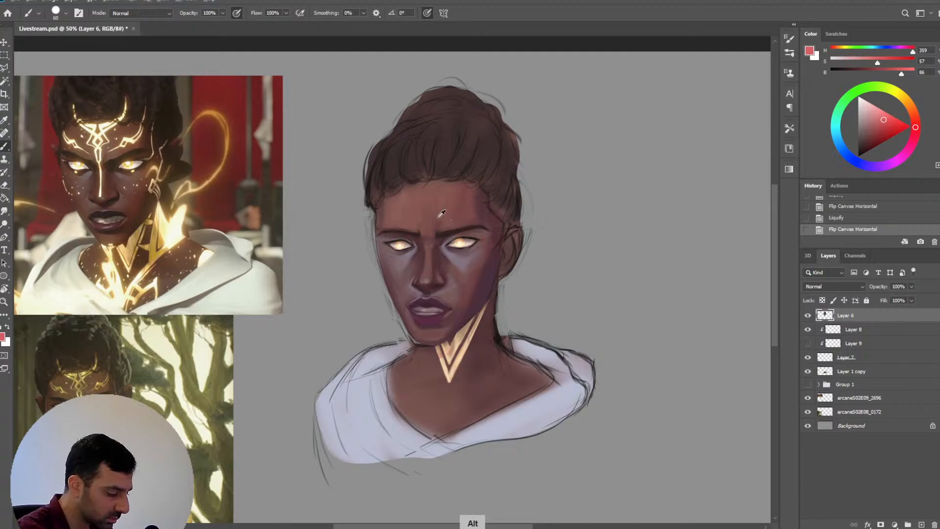
left_click(401, 263, "alt")
key("bracketright")
key("bracketright")
key("bracketright")
key("bracketright")
key("bracketright")
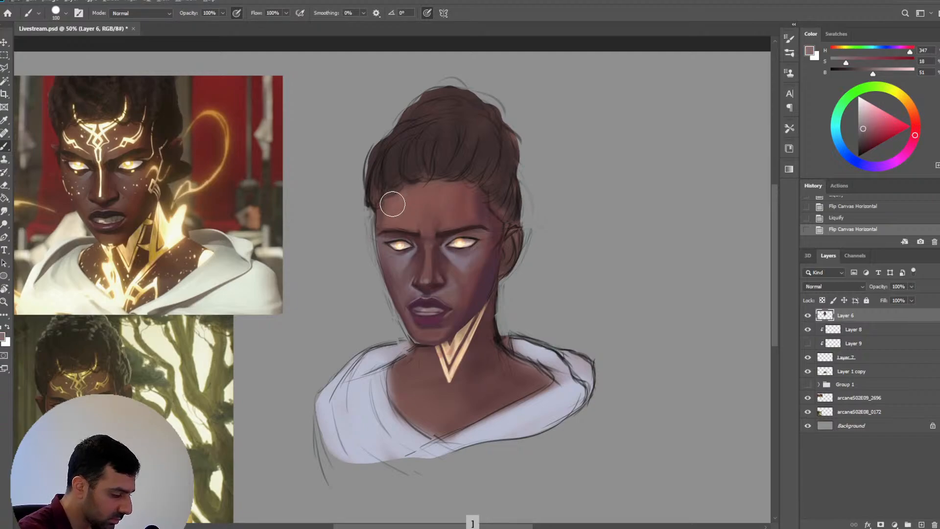
left_click_drag(392, 206, 390, 219)
left_click_drag(390, 219, 399, 210)
Switch to the Soft Round Pressure Opacity brush and blend the muted mauve across the forehead at brush size 250
left_click(65, 14)
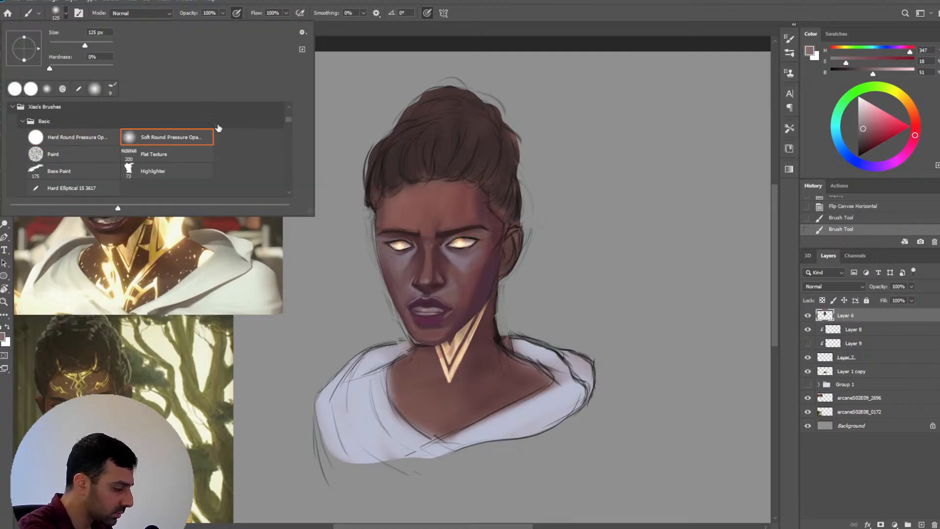
double_click(215, 130)
key("bracketright")
key("bracketright")
key("bracketright")
key("bracketright")
mouse_move(409, 196)
left_mouse_down()
mouse_move(412, 221)
mouse_move(424, 196)
mouse_move(436, 199)
mouse_move(434, 229)
mouse_move(456, 205)
mouse_move(465, 222)
left_mouse_up()
left_click_drag(474, 189, 456, 221)
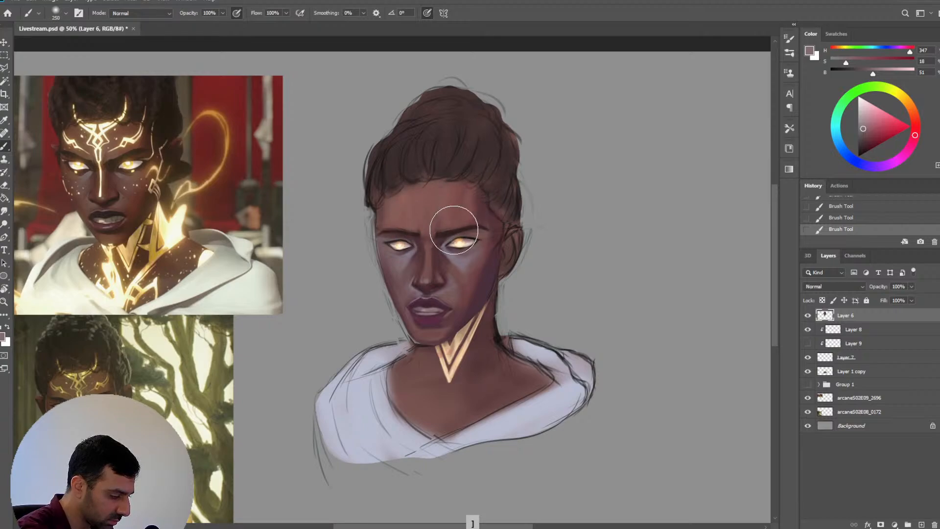
key("bracketright")
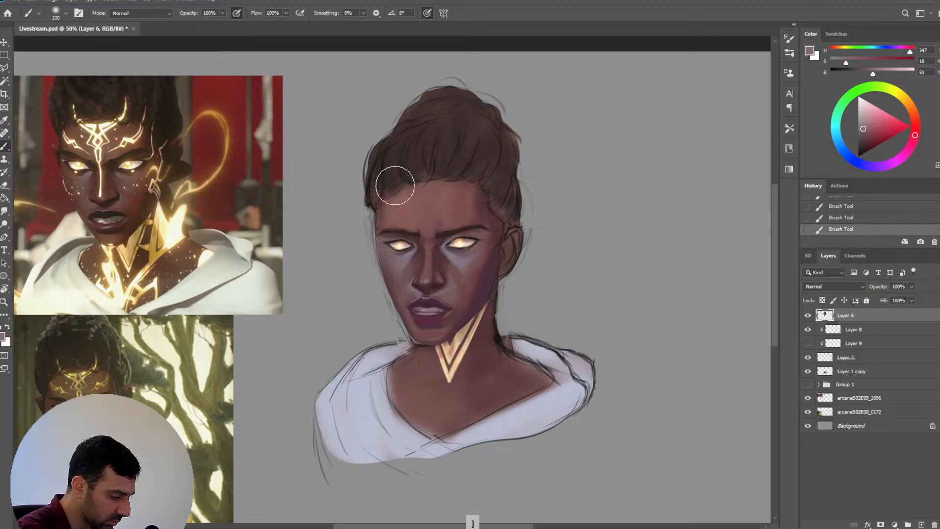
key("bracketright")
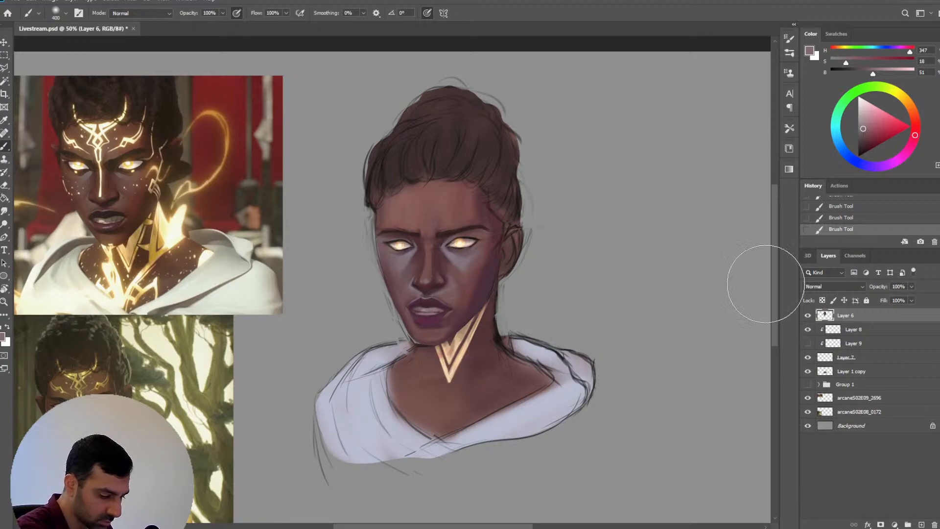
Lock Layer 6's transparent pixels and glaze the forehead with the muted mauve at brush size 600
left_click(823, 300)
key("bracketright")
key("bracketright")
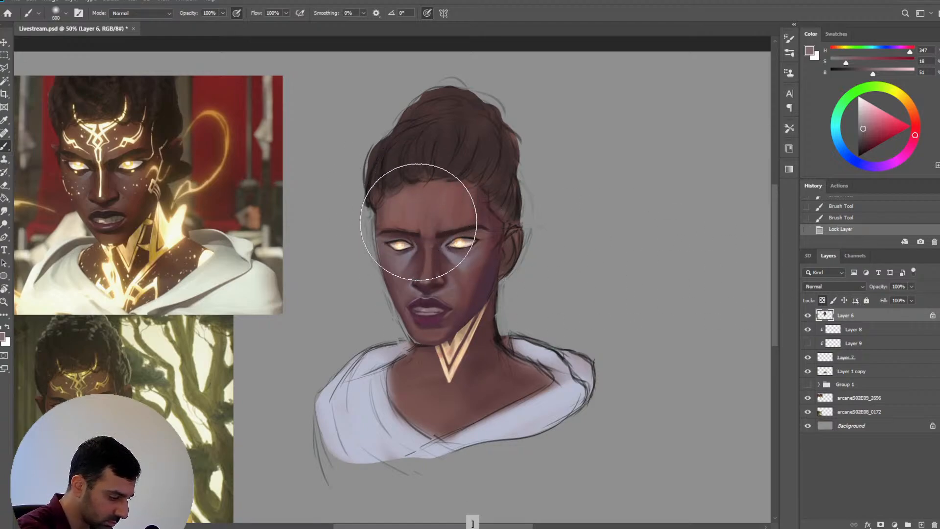
mouse_move(472, 193)
left_mouse_down()
mouse_move(452, 209)
mouse_move(441, 197)
mouse_move(470, 178)
mouse_move(461, 204)
mouse_move(412, 209)
mouse_move(440, 200)
left_mouse_up()
Blend the forehead at brush size 250, working in a reddish brown (H 1, S 37, B 49) sampled above the ear-side brow
key("bracketleft")
key("bracketleft")
key("bracketleft")
key("bracketleft")
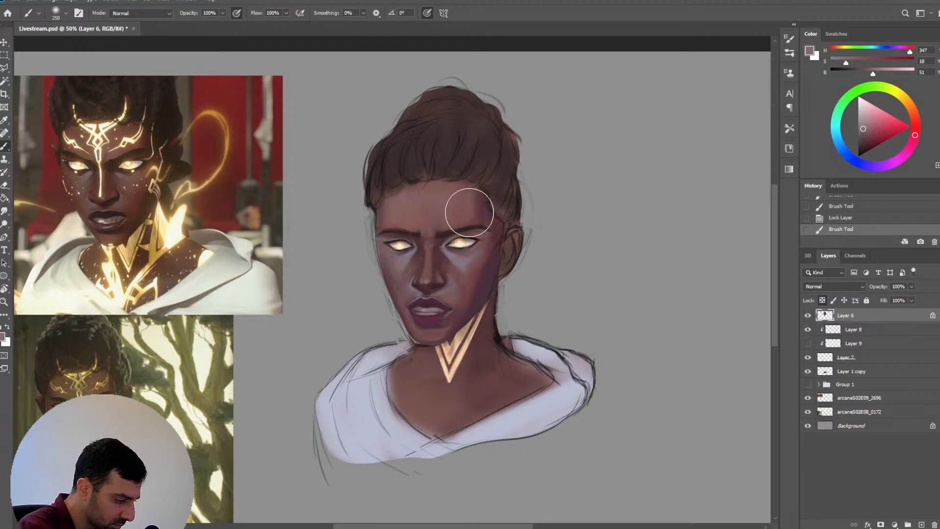
left_click(459, 216, "alt")
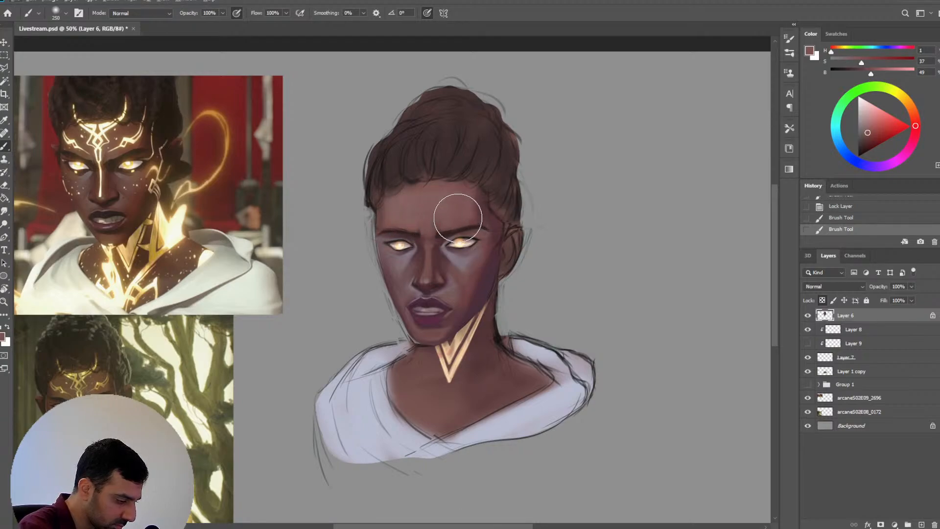
mouse_move(451, 203)
left_mouse_down()
mouse_move(430, 196)
mouse_move(452, 187)
mouse_move(425, 181)
mouse_move(412, 210)
left_mouse_up()
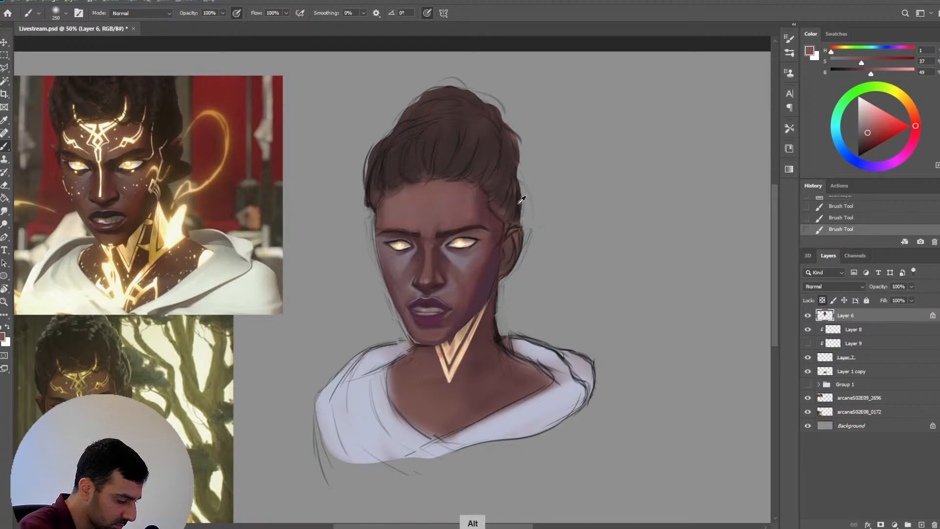
Sample the greyish mauve under the ear-side eye (H 319, S 12, B 51) and paint it along the inner brow at brush size 100
left_click(461, 261, "alt")
key("bracketleft")
key("bracketleft")
key("bracketleft")
key("bracketleft")
key("bracketleft")
left_click_drag(444, 225, 442, 223)
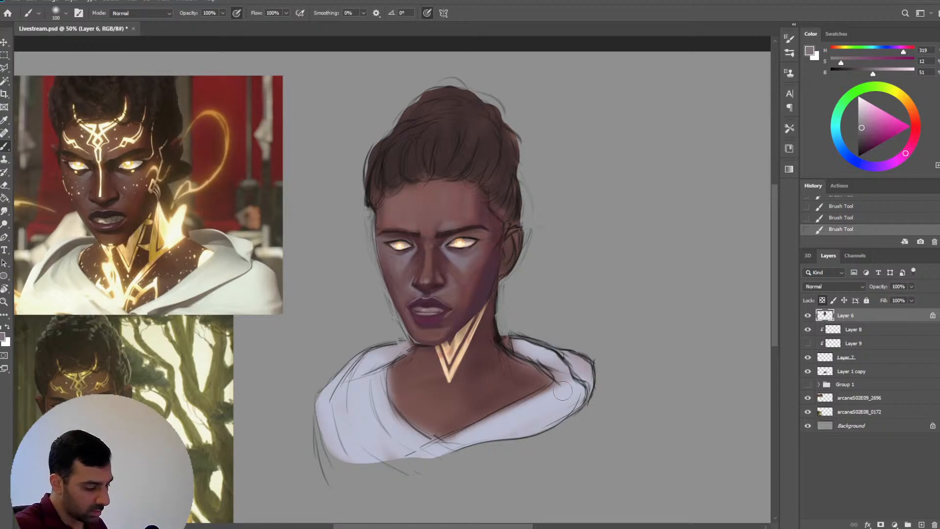
Refine the nose bridge at brush size 40 with reddish browns sampled from the nose (H 4, S 37, B 43 and H 4, S 38, B 47)
key("ctrl+minus")
key("ctrl+plus")
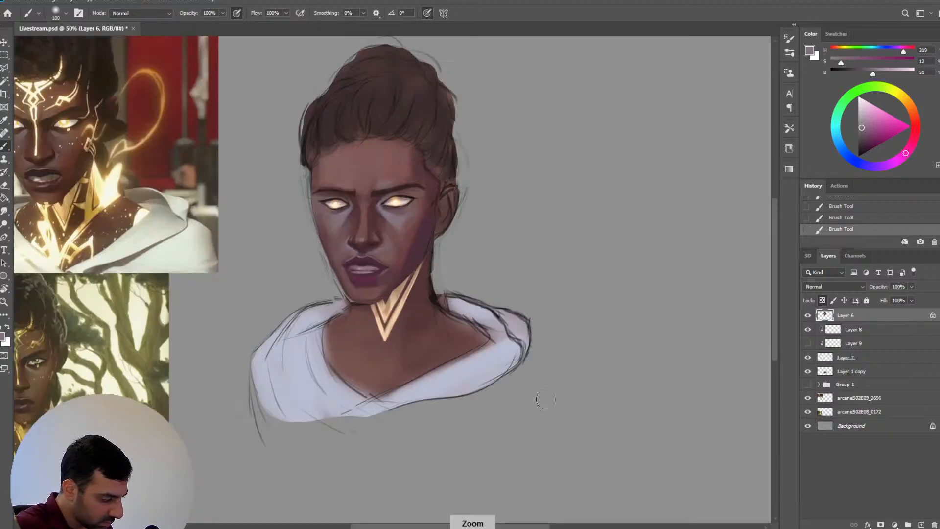
key("ctrl+plus")
left_click_drag(406, 389, 557, 371)
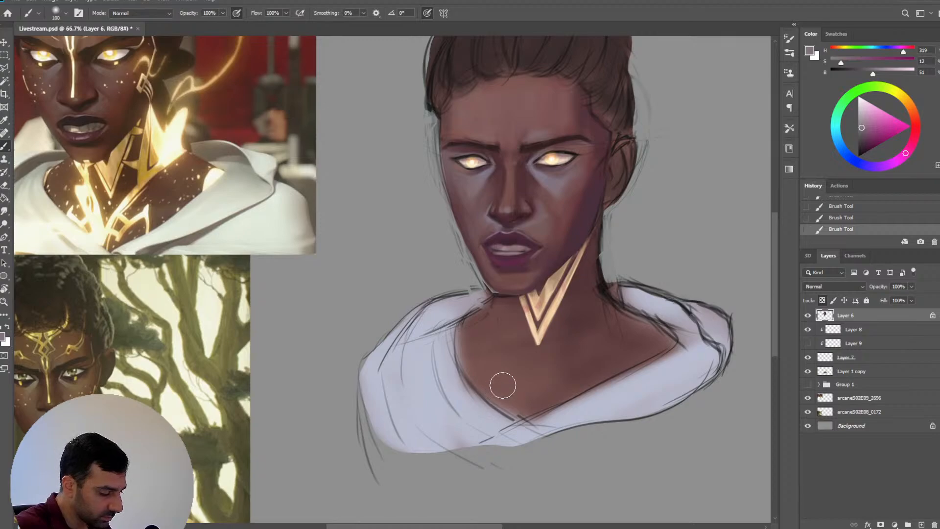
left_click(516, 189, "alt")
key("bracketleft")
key("bracketleft")
key("bracketleft")
key("bracketleft")
key("bracketleft")
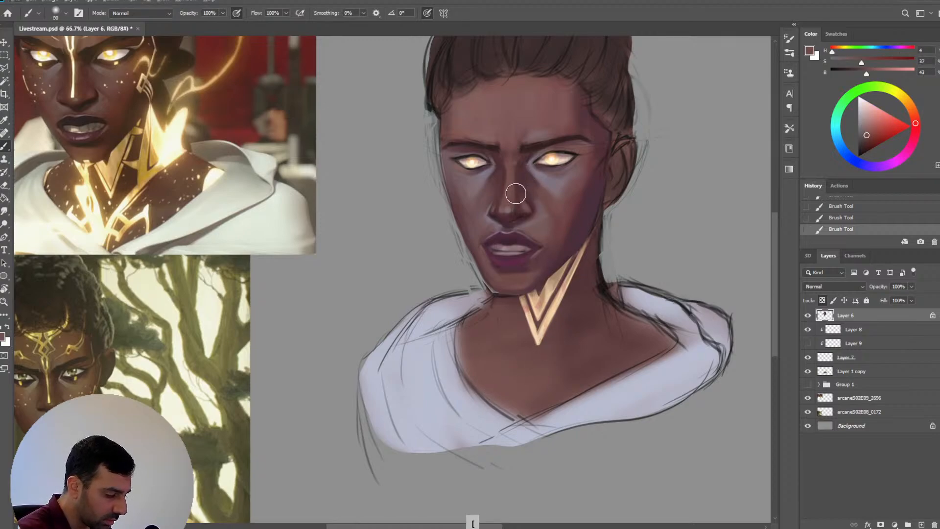
key("bracketleft")
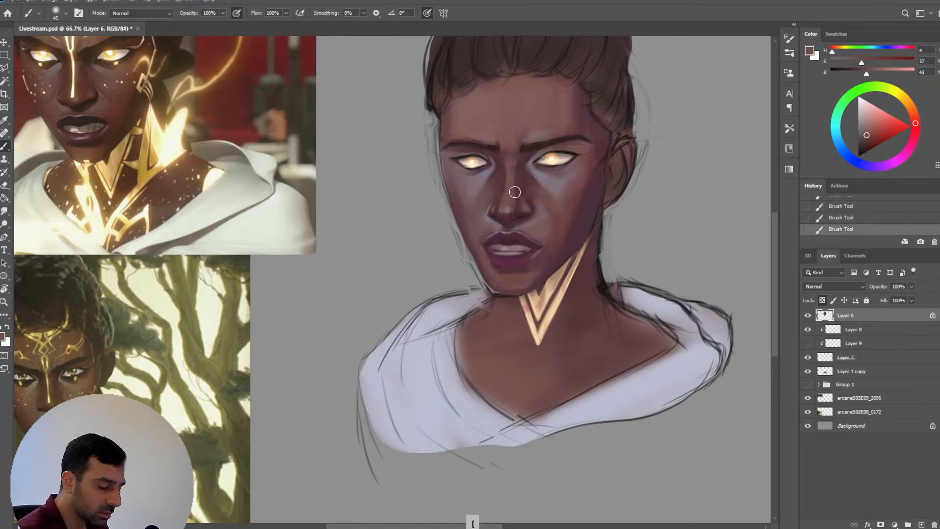
left_click(517, 180, "alt")
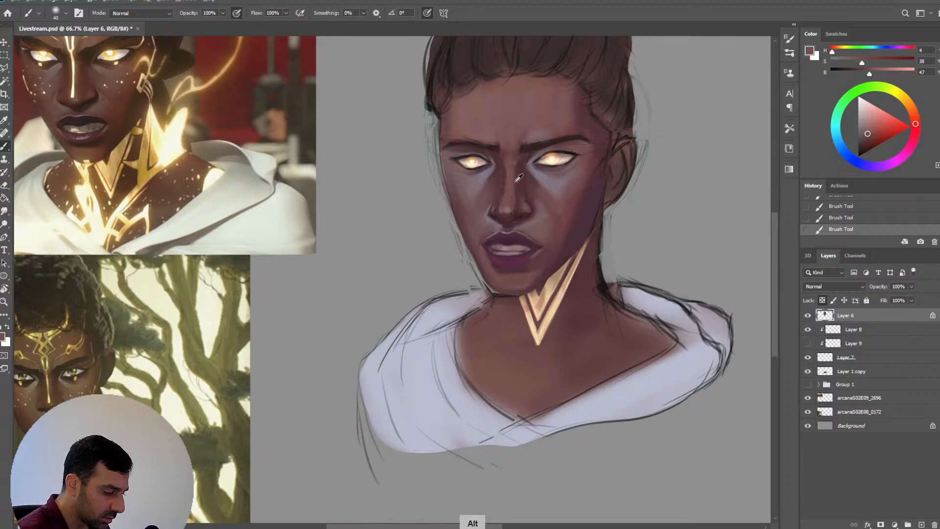
Refine the nose tip and the skin beneath it with small brushes, using sampled mauves such as H 333, S 16, B 50 and H 342, S 19, B 49
left_click(512, 205, "alt")
key("bracketleft")
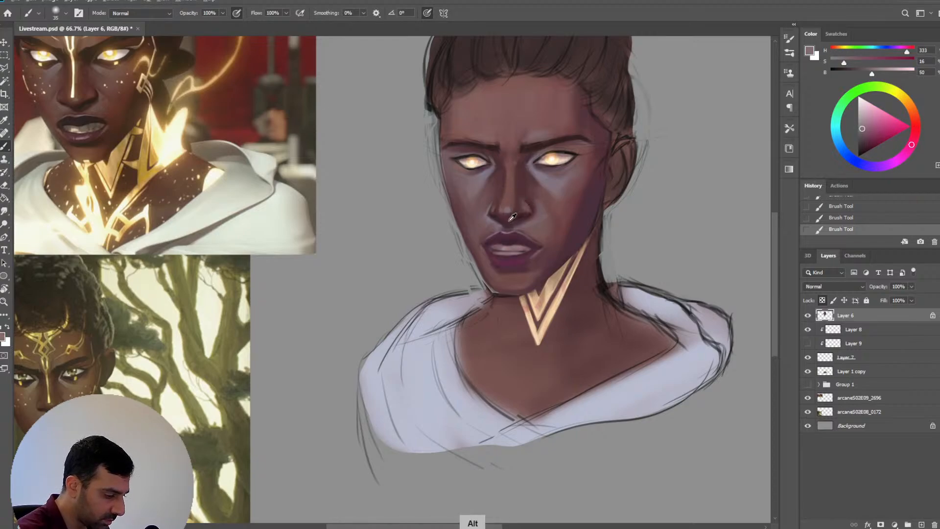
left_click(513, 217, "alt")
key("bracketleft")
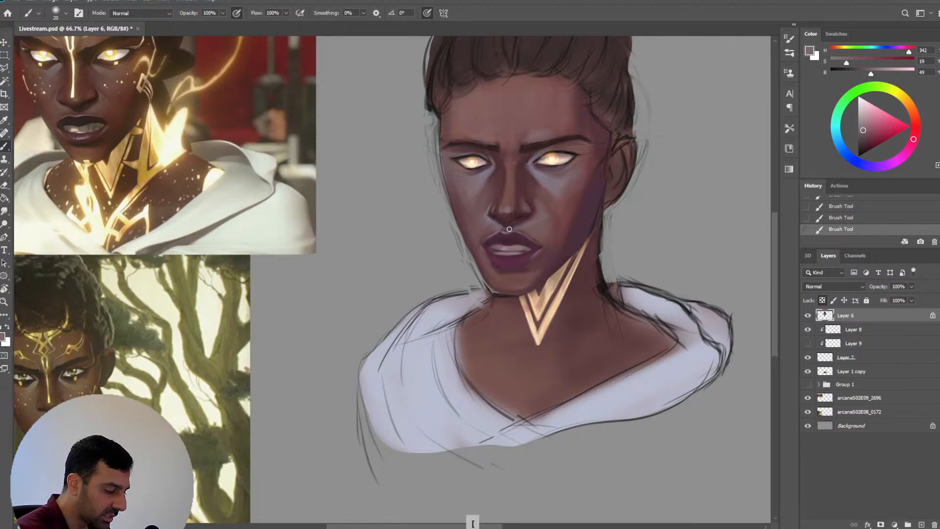
left_click(501, 219, "alt")
left_click(512, 223, "alt")
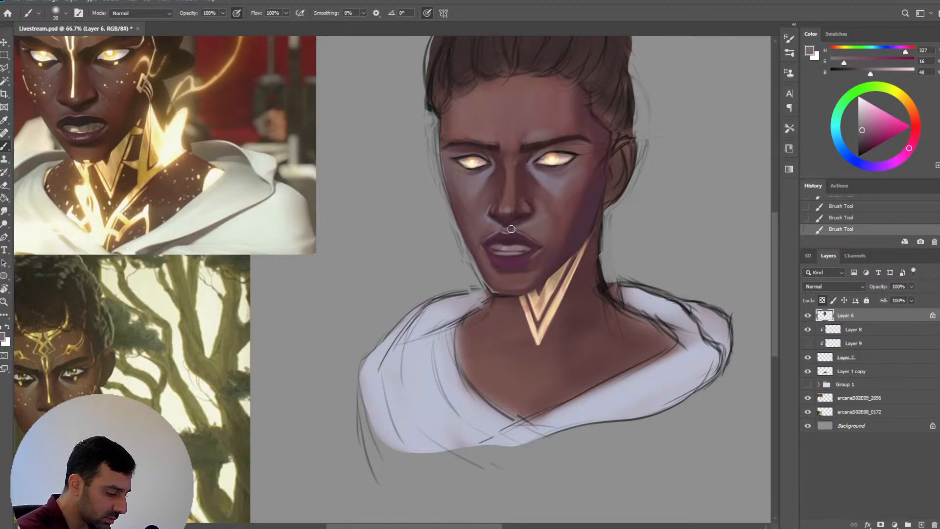
Shade the skin above the upper lip with a dusty mauve (H 349, S 23, B 47) and a darker reddish brown (H 358, S 32, B 44)
key("bracketright")
key("alt")
left_click(578, 124, "alt")
key("bracketright")
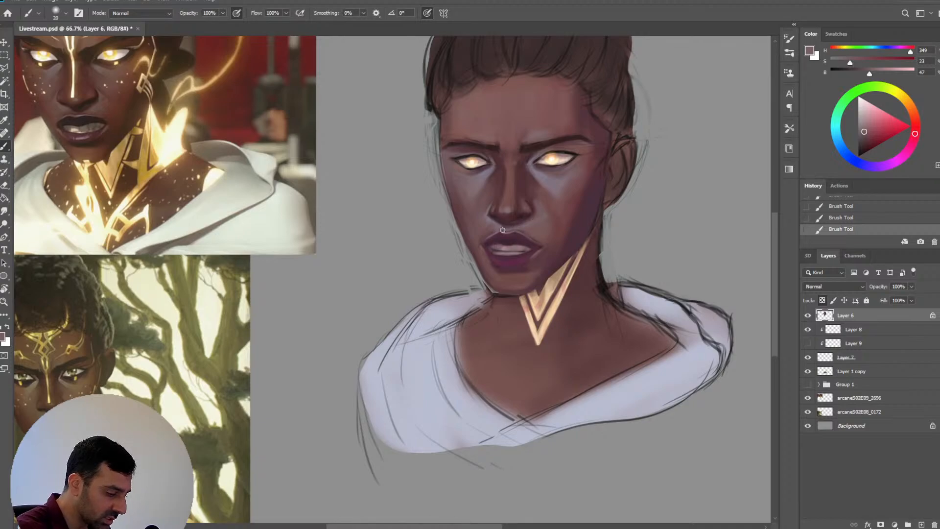
key("alt")
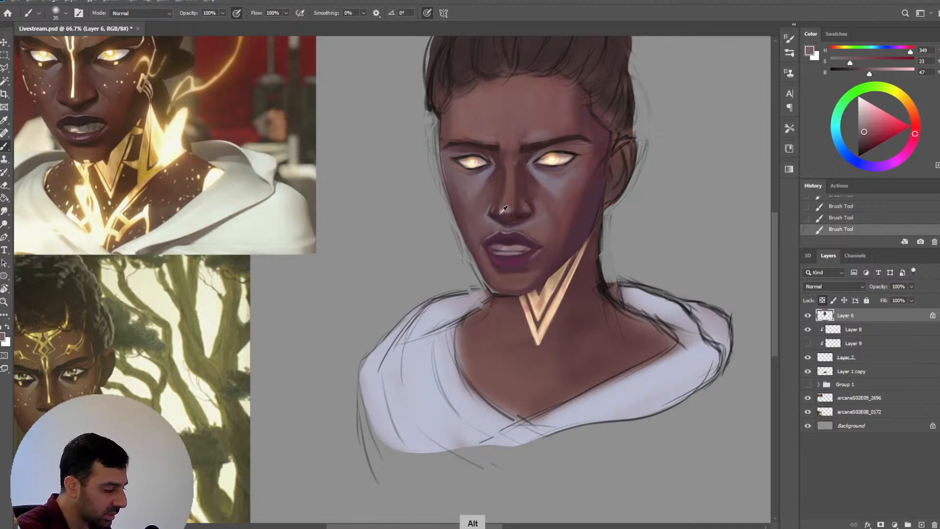
left_click(493, 228, "alt")
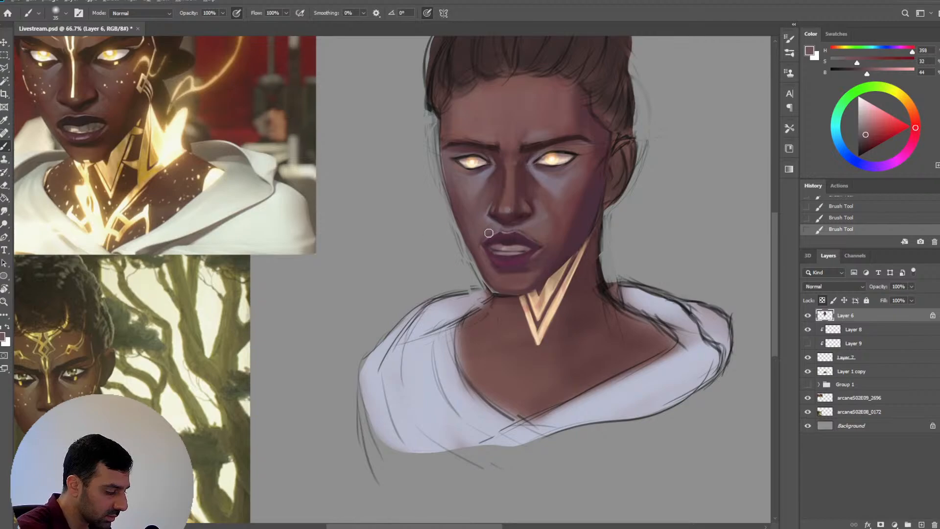
Sample the dark tone beside the nose bridge (H 349, S 40, B 38) and shade the nose's side and adjoining cheek with a larger soft brush
key("bracketright")
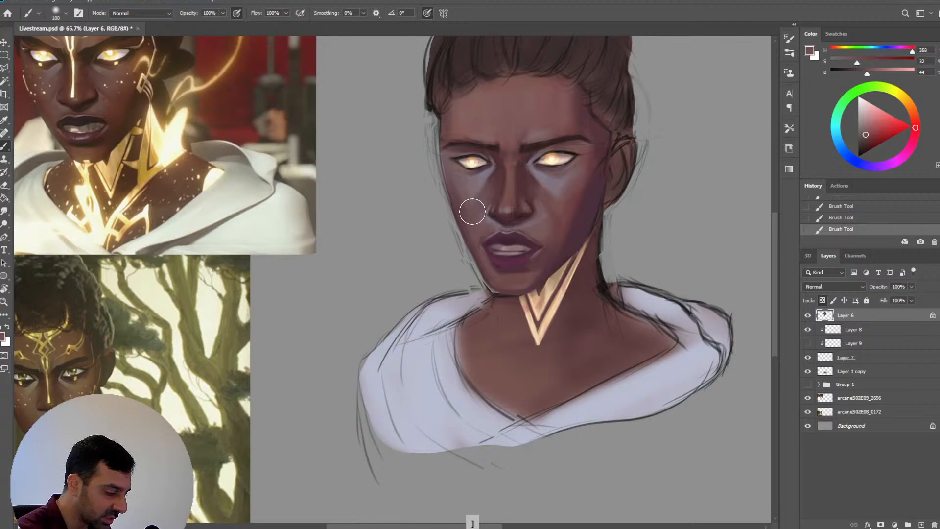
key("alt")
left_click(489, 169, "alt")
key("bracketright")
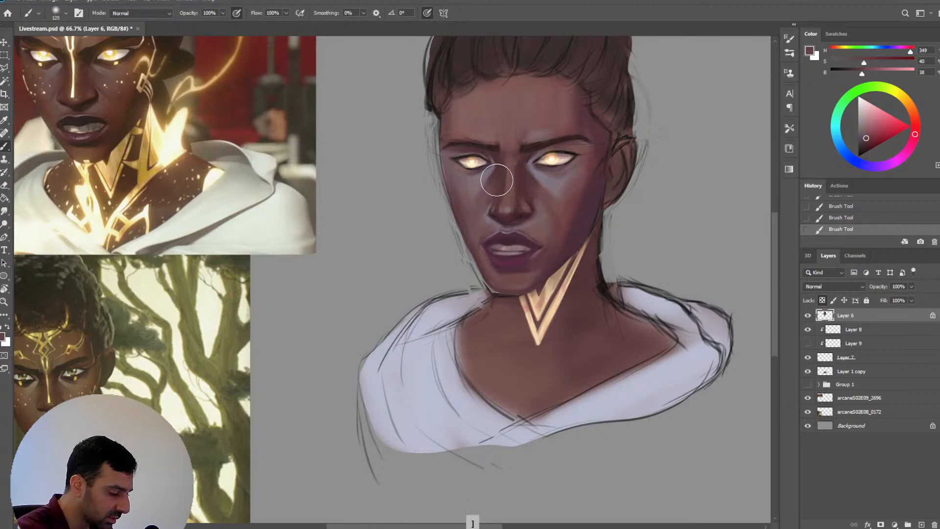
key("bracketright")
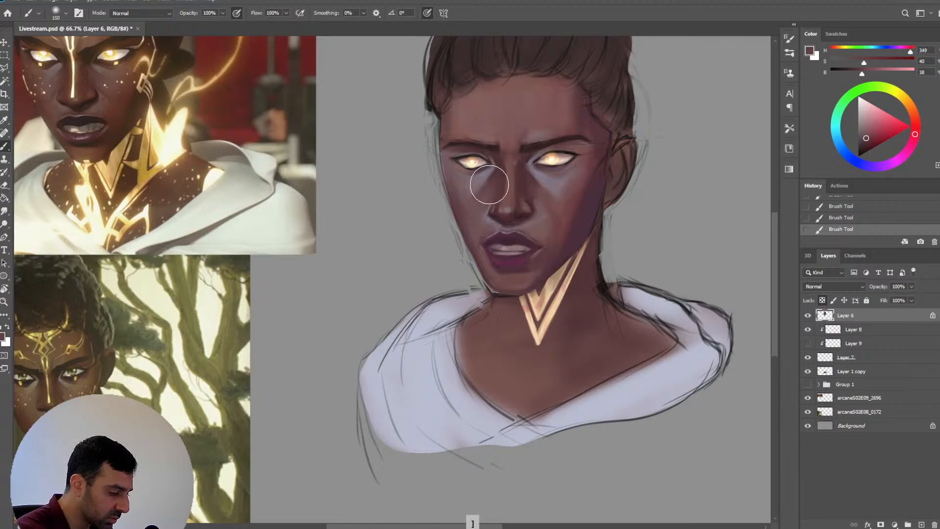
left_click_drag(502, 167, 497, 208)
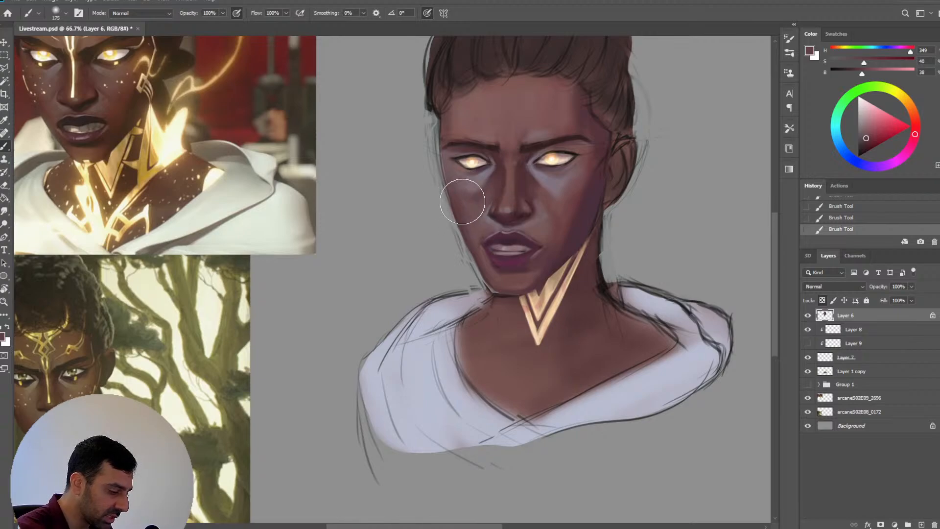
Sample the lighter mauve on the cheek opposite the ear (H 336, S 16, B 51) and glaze that cheek at brush size 250
key("bracketleft")
left_click(466, 198, "alt")
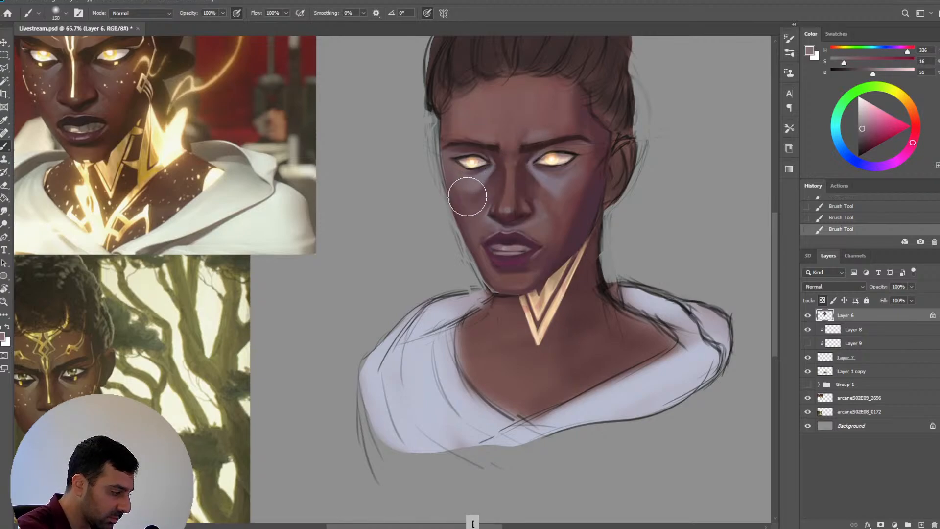
key("bracketright")
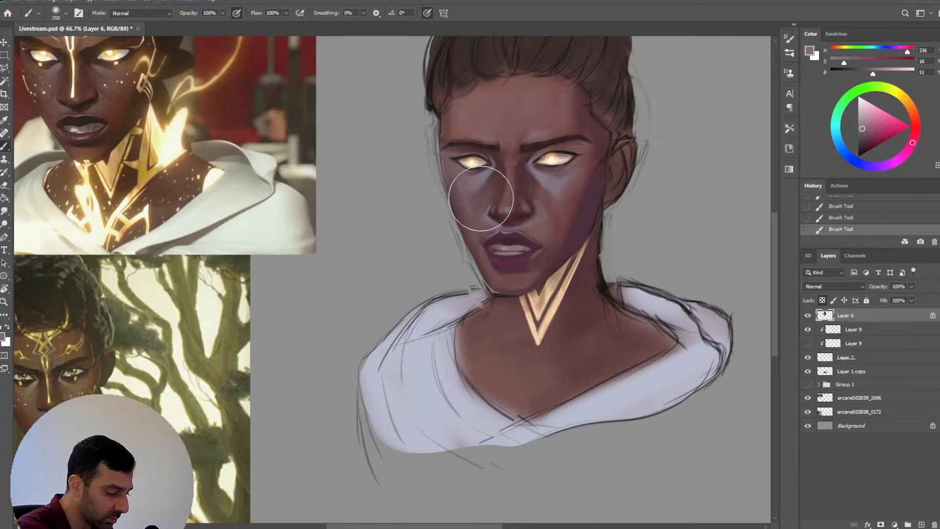
Blend the lower cheek opposite the ear at brush size 125 with muted mauves sampled there (H 348, S 28, B 44 and H 352, S 28, B 44)
key("bracketleft")
left_click(474, 230, "alt")
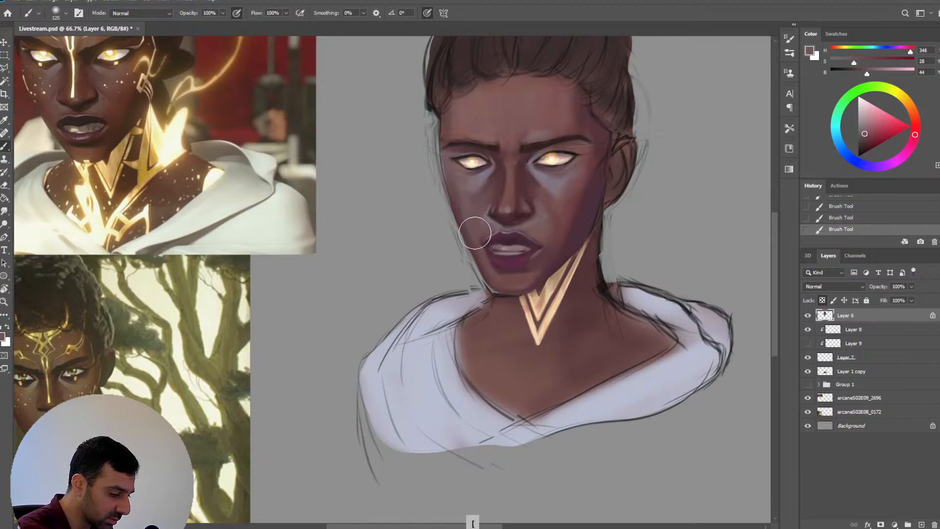
left_click(475, 219, "alt")
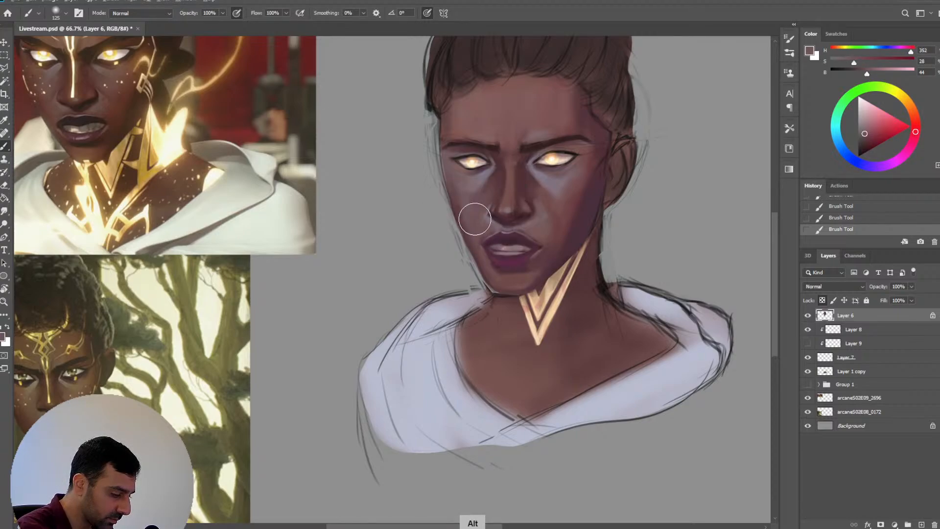
key("bracketleft")
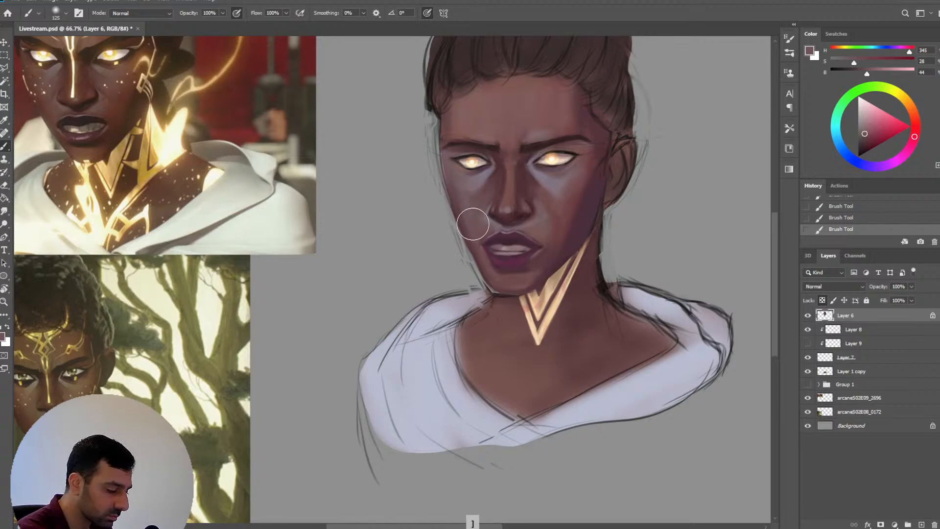
Deepen the cheek beside the nose and mouth at brush size 100 with sampled dark mauves (H 348, S 33, B 40 and H 350, S 32, B 42)
key("alt")
left_click(460, 190, "alt")
key("bracketleft")
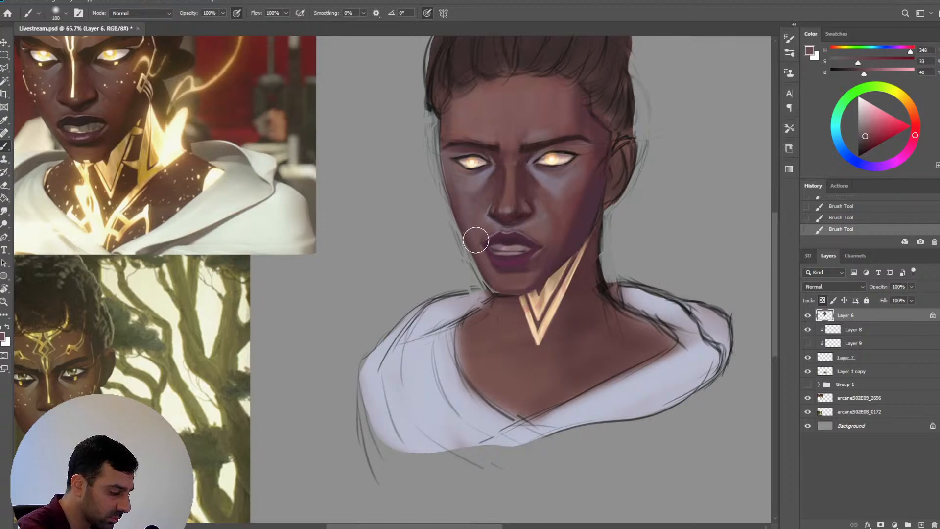
key("alt")
left_click(490, 193, "alt")
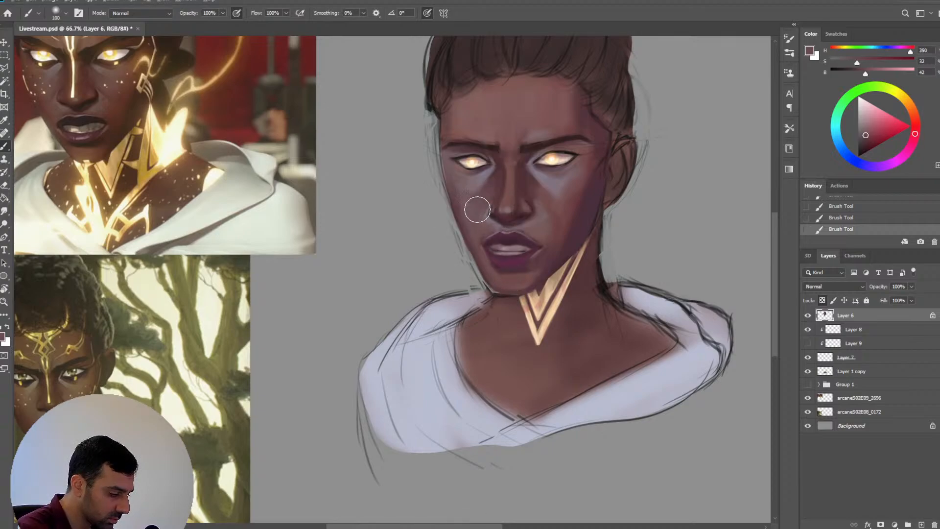
key("bracketleft")
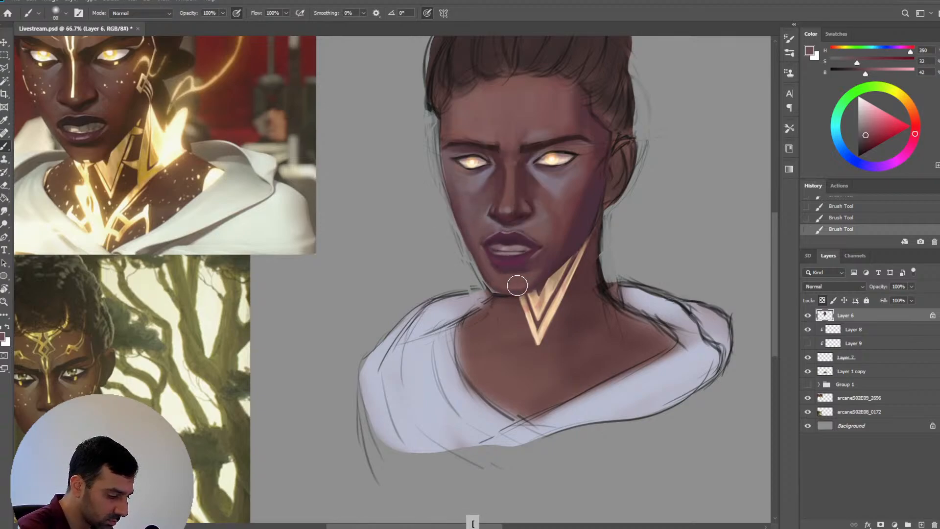
Sample the ear-side cheek's mauve (H 338, S 20, B 49) and glaze it softly around the mouth and chin at brush sizes 100 and 150
key("alt")
left_click(569, 176, "alt")
key("bracketright")
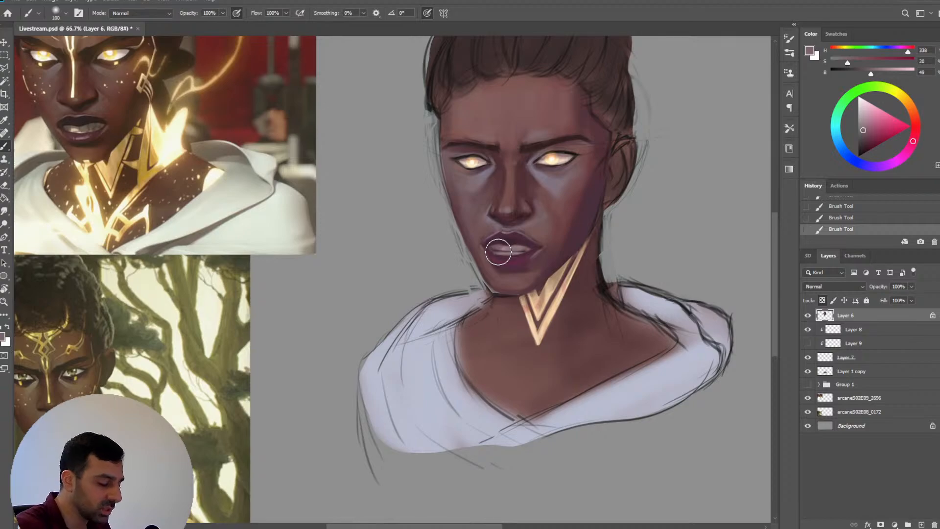
right_click(506, 272)
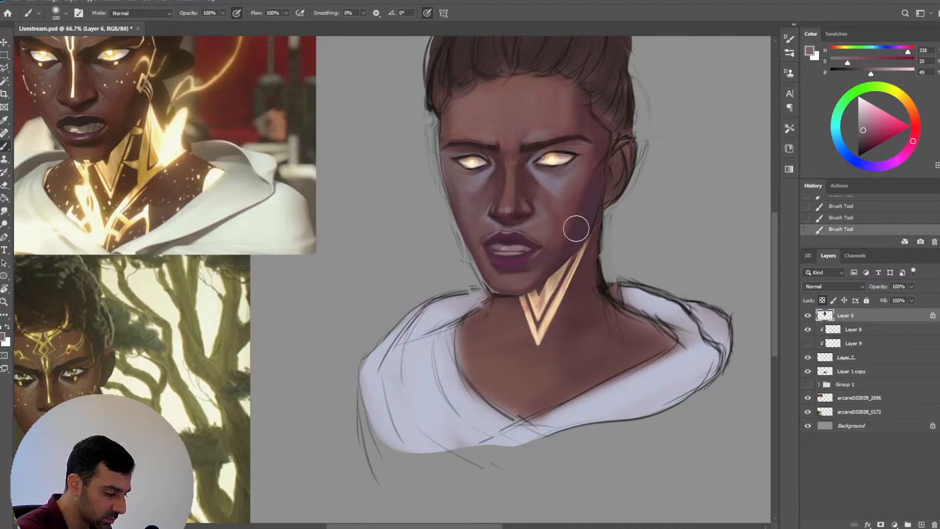
key("bracketright")
key("bracketright")
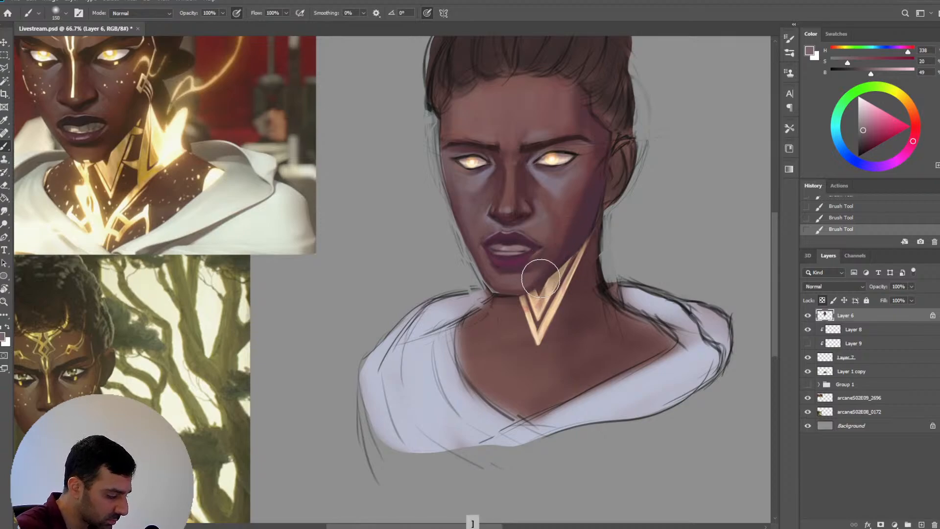
Sample the jaw's dark plum shadow (H 337, S 44, B 29) and shade the jaw beside the mouth corner, enlarging the brush to 250
left_click(580, 237, "alt")
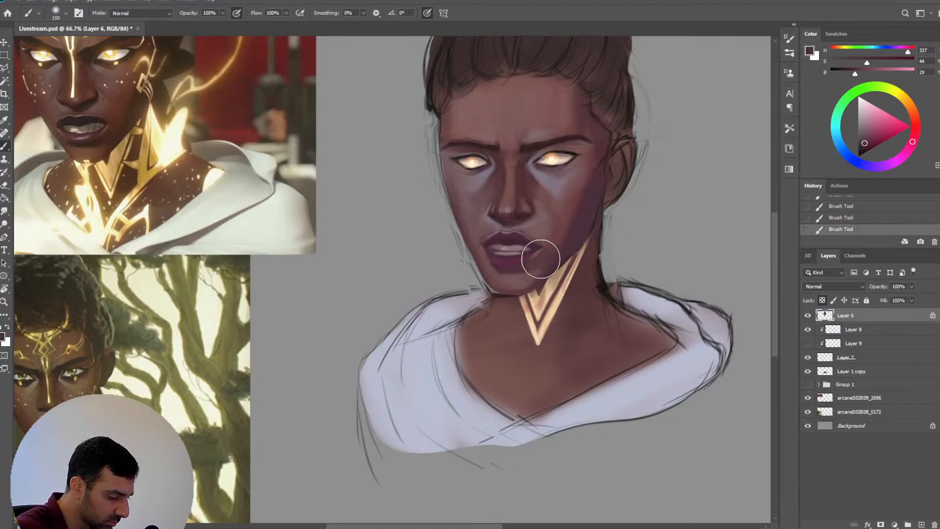
key("bracketright")
key("bracketright")
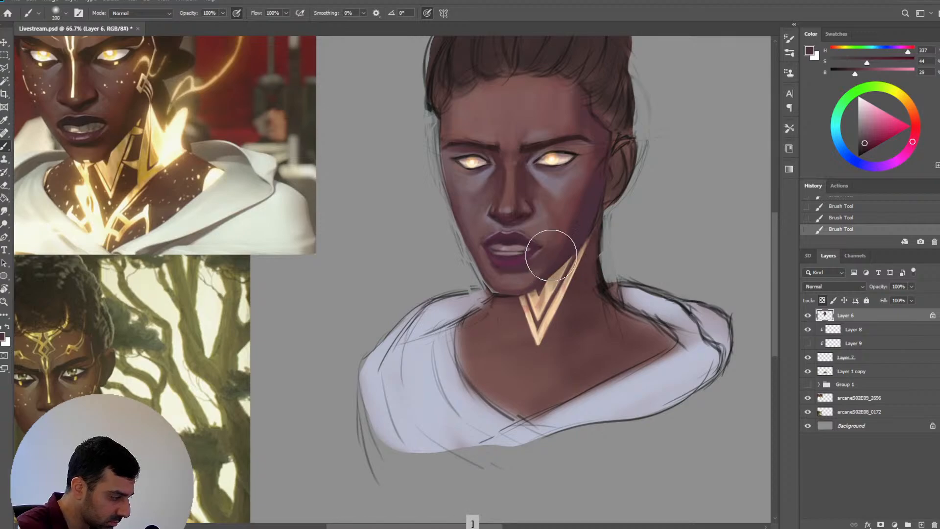
key("bracketright")
left_click_drag(548, 258, 555, 239)
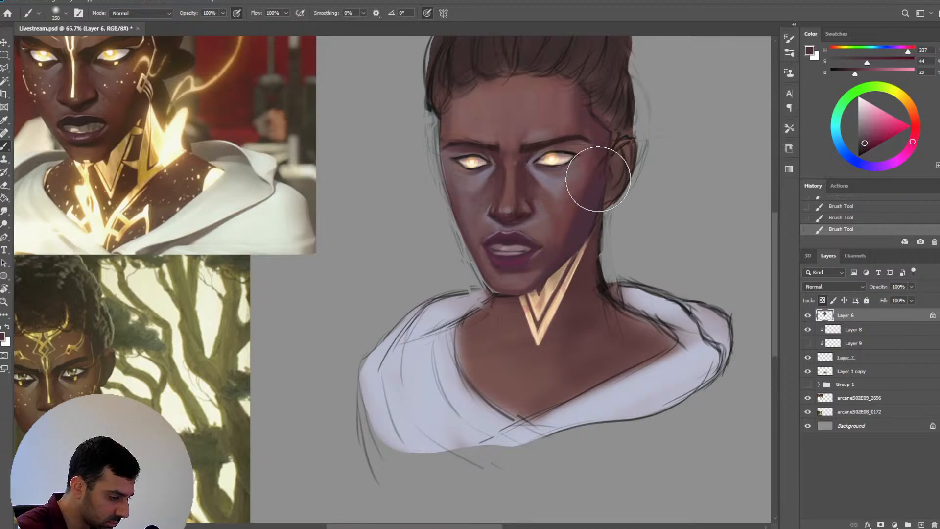
Deepen the cheek edge beside the ear with a sampled dark plum (H 331, S 43, B 28), then reduce the brush to 35 for the ear
left_click(588, 206, "alt")
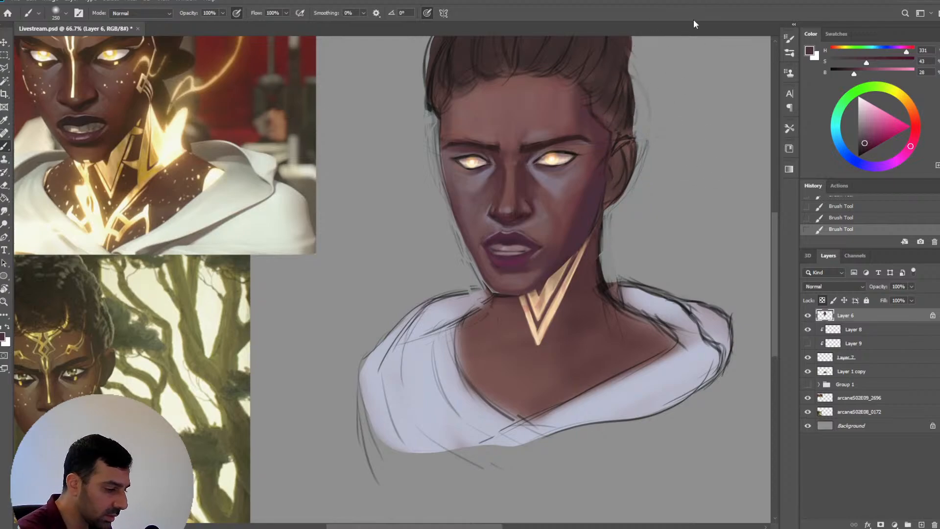
left_click_drag(535, 312, 533, 343)
key("bracketleft")
key("bracketleft")
key("bracketleft")
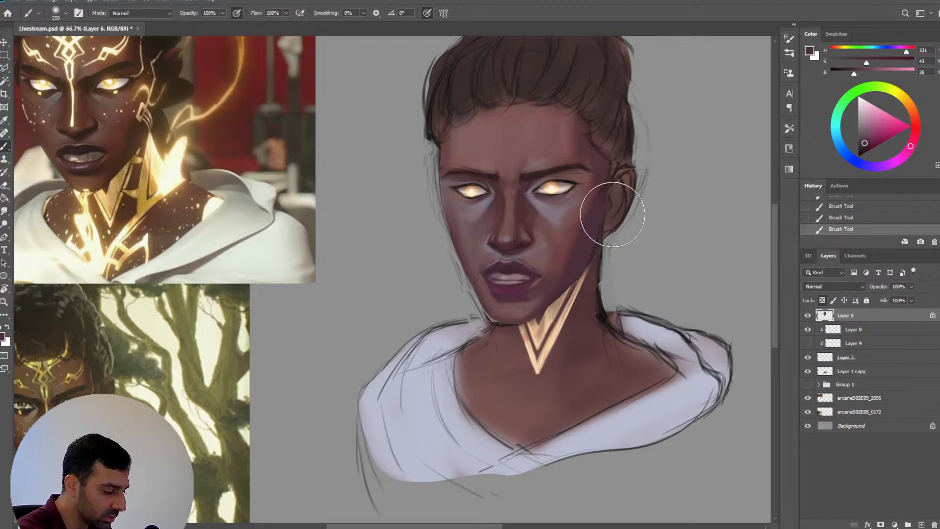
key("bracketleft")
key("bracketleft")
key("bracketleft")
key("bracketleft")
key("bracketleft")
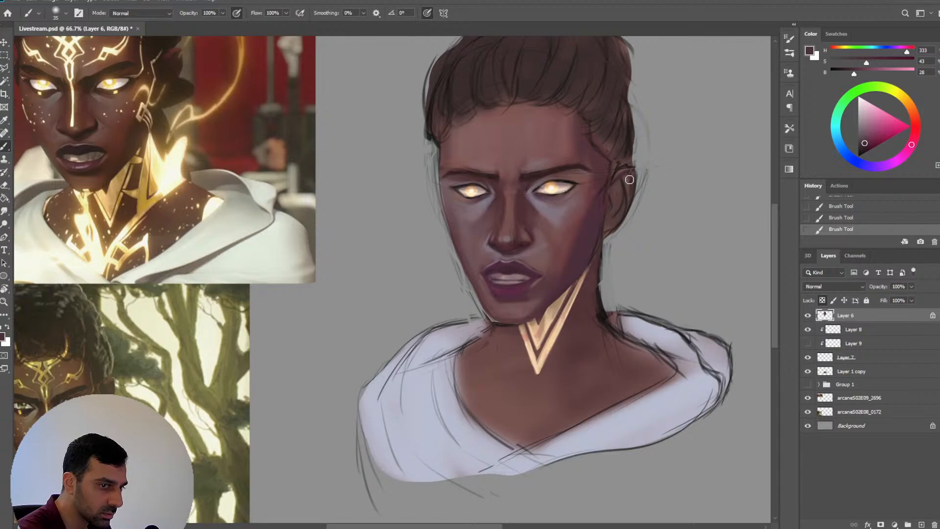
key("bracketright")
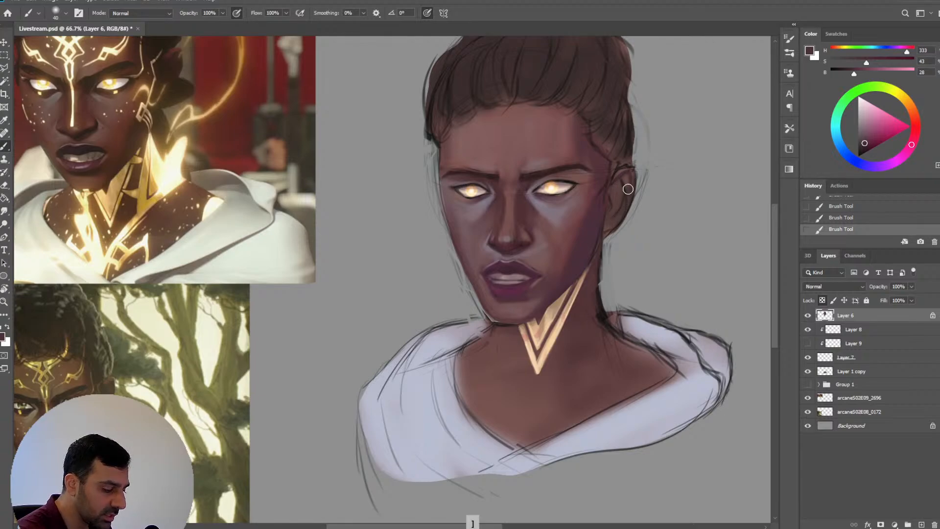
key("bracketleft")
Shade the inside and lower part of the ear with a sampled dark plum (H 334, S 44, B 29) at brush sizes 35 to 45
left_click(628, 187, "alt")
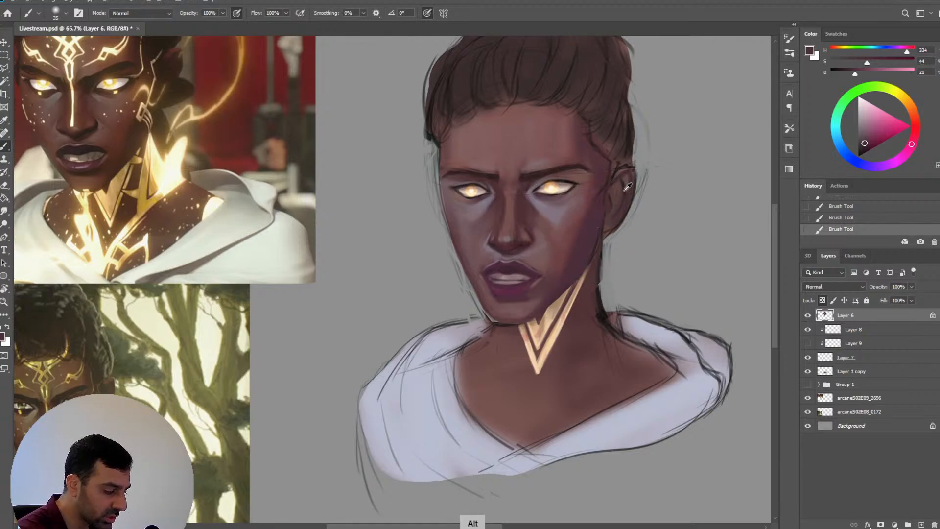
key("bracketright")
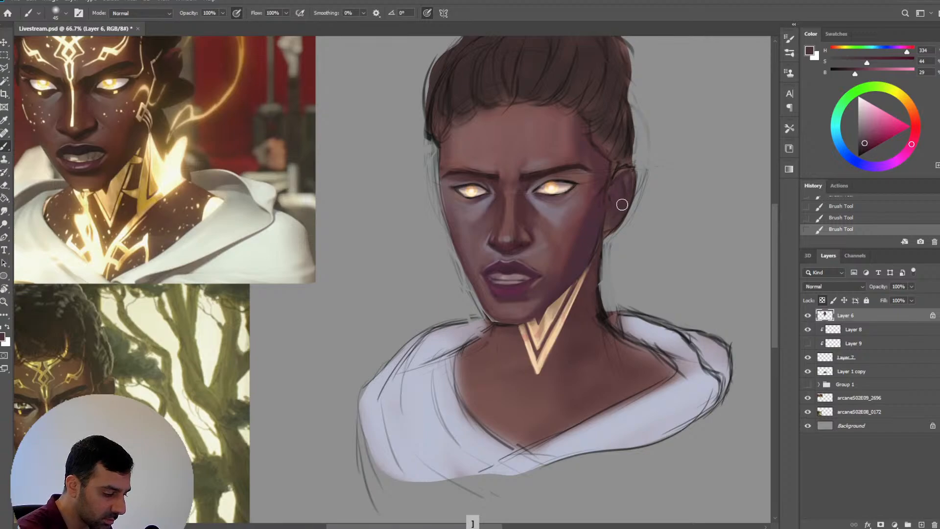
key("bracketleft")
key("bracketright")
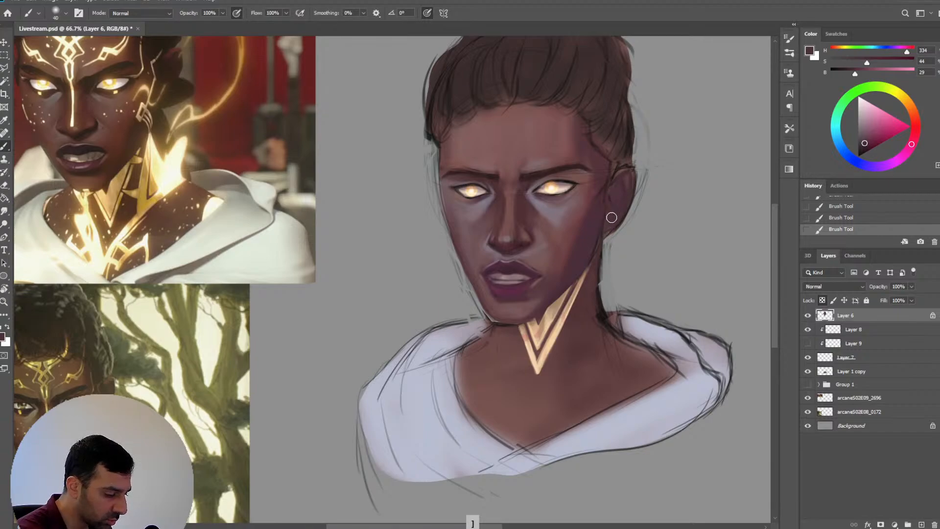
key("bracketleft")
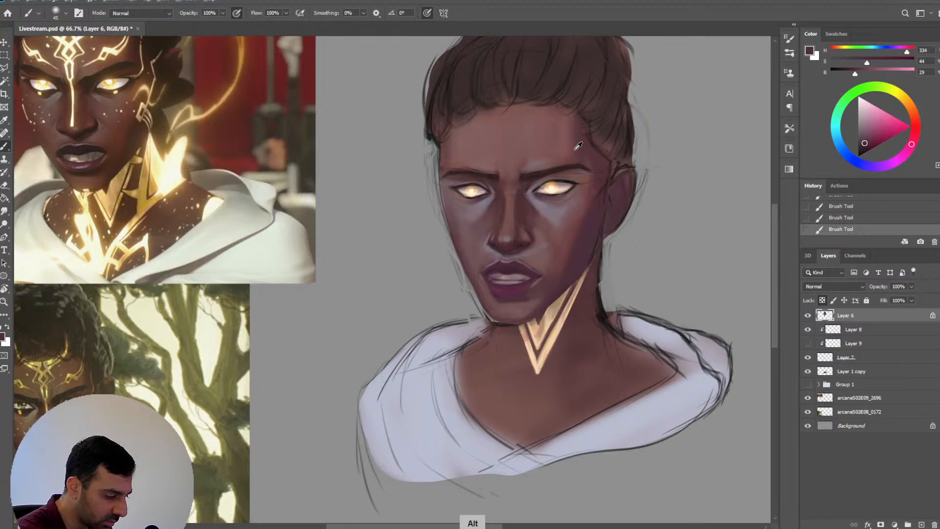
Sample a lighter reddish mauve (H 359, S 33, B 49) and touch up the ear's rim with a brush of about size 20
left_click(615, 181, "alt")
key("bracketleft")
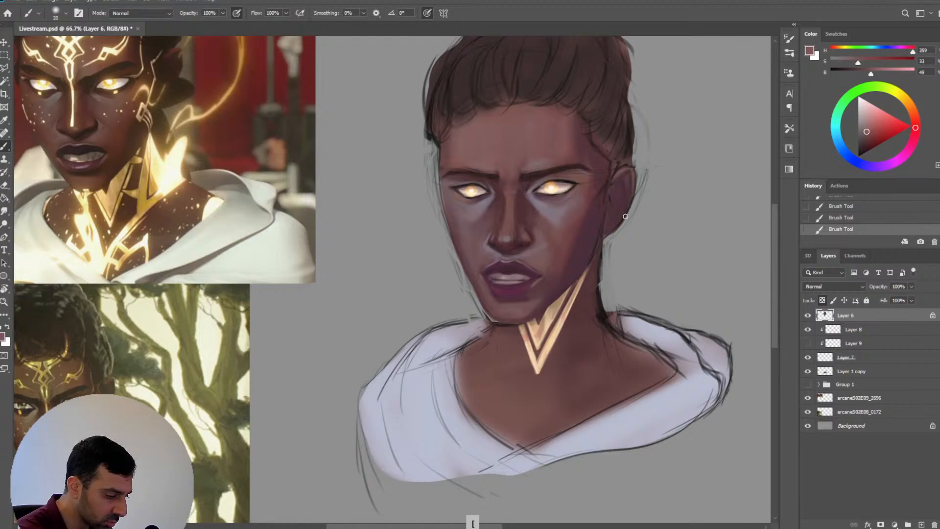
key("bracketleft")
key("bracketright")
Darken the area between the ear and cheek with sampled plum (H 333, S 43, B 28) at brush sizes 30 and 40
left_click(601, 229, "alt")
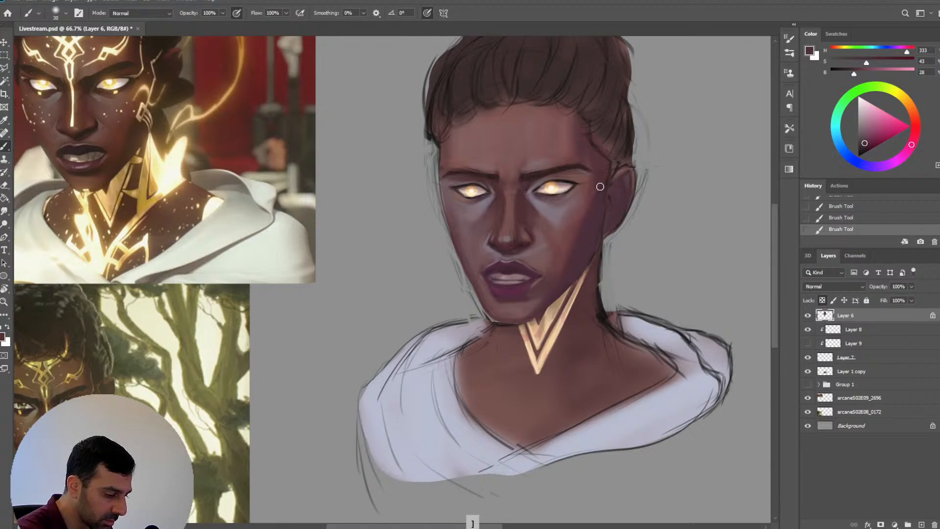
key("bracketright")
key("bracketright")
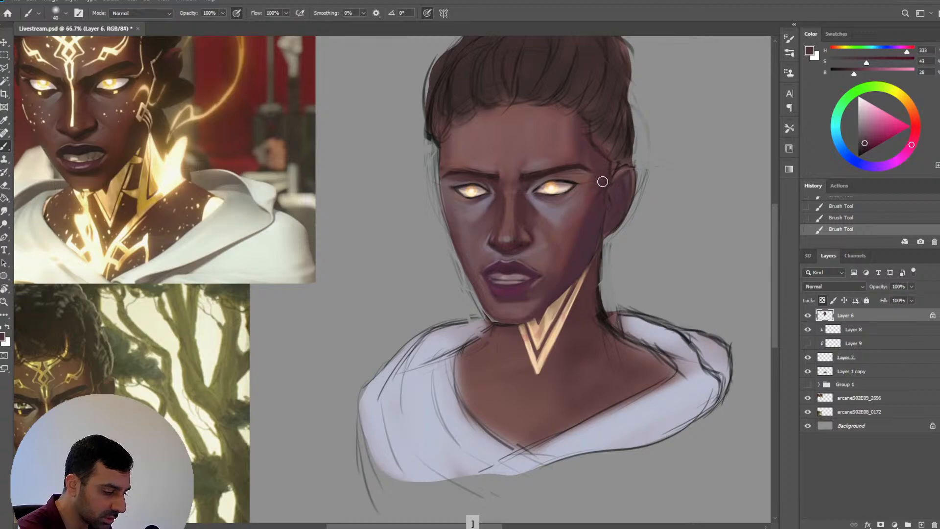
Refine the ear's rim and inner folds with sampled reddish brown (H 358, S 34, B 45) and plum (H 335, S 43, B 27)
left_click(626, 170, "alt")
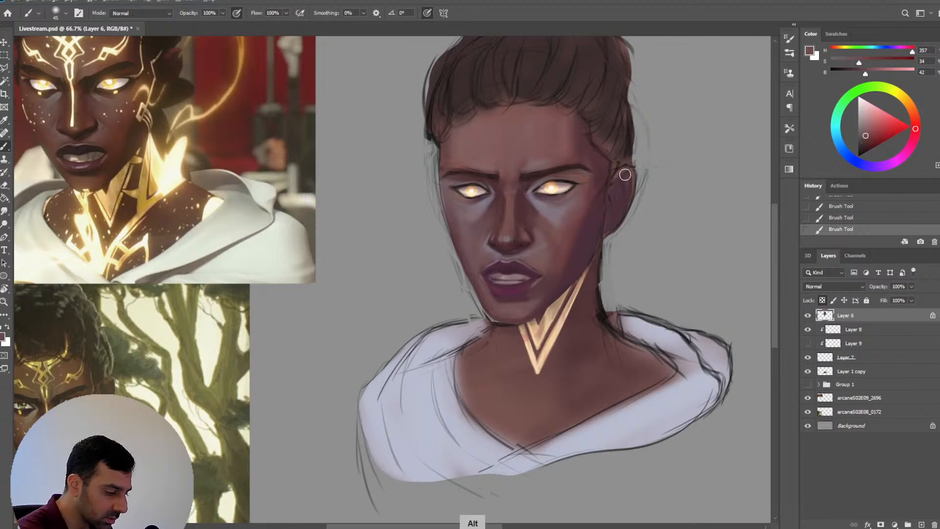
key("bracketleft")
key("bracketleft")
left_click(627, 192, "alt")
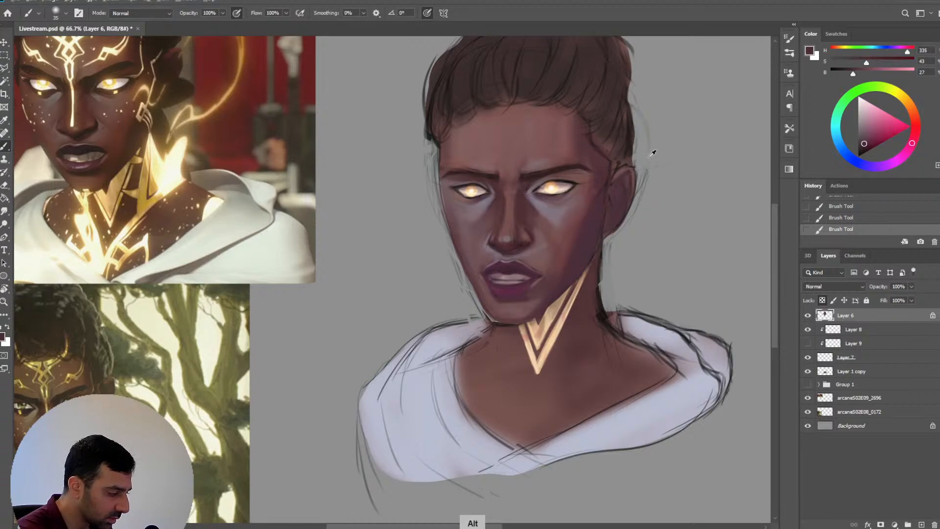
key("bracketleft")
key("bracketleft")
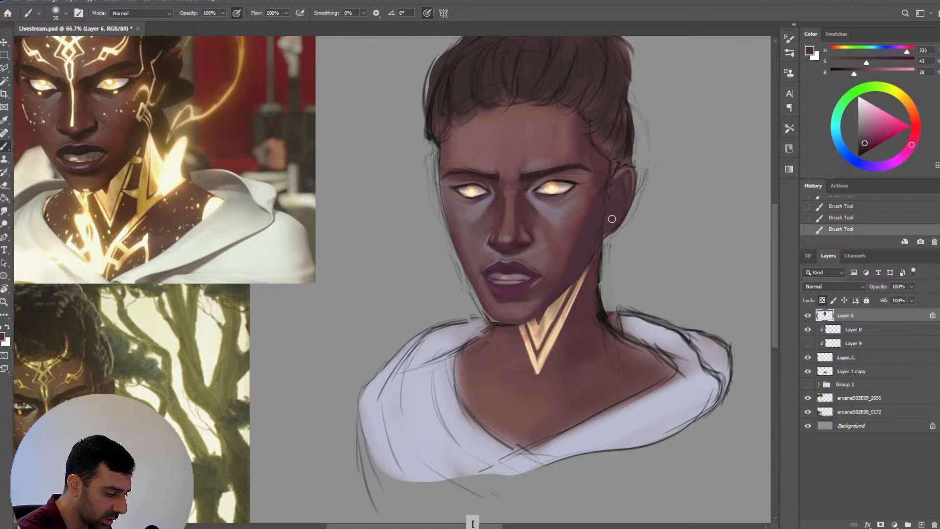
left_click(625, 167, "alt")
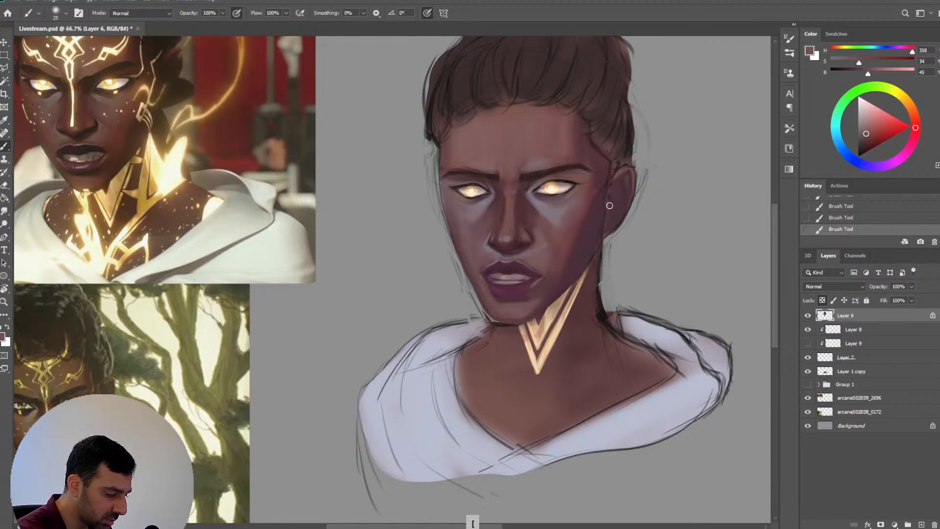
key("bracketleft")
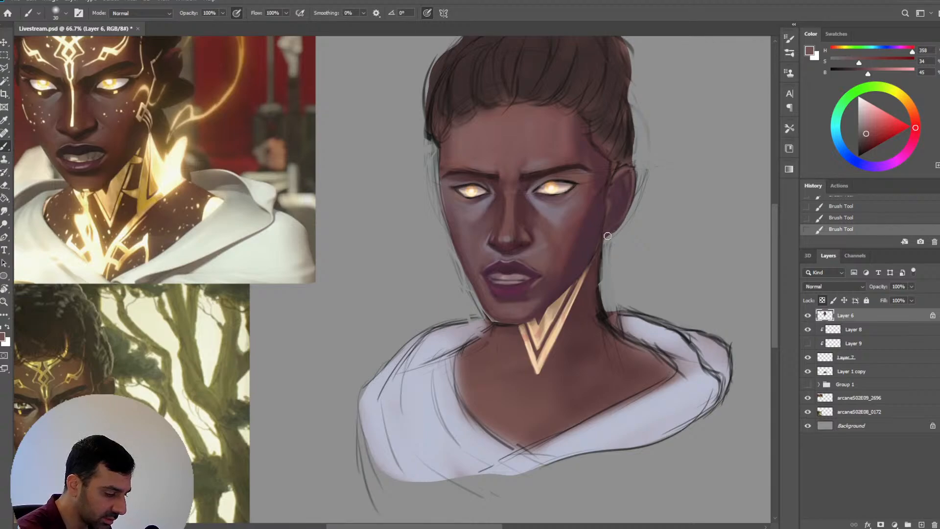
Blend the face's side from jaw to temple with sampled plum (H 331, S 41, B 29) and reddish mauve (H 354, S 37, B 45), enlarging the brush past 40
left_click(600, 250, "alt")
key("bracketleft")
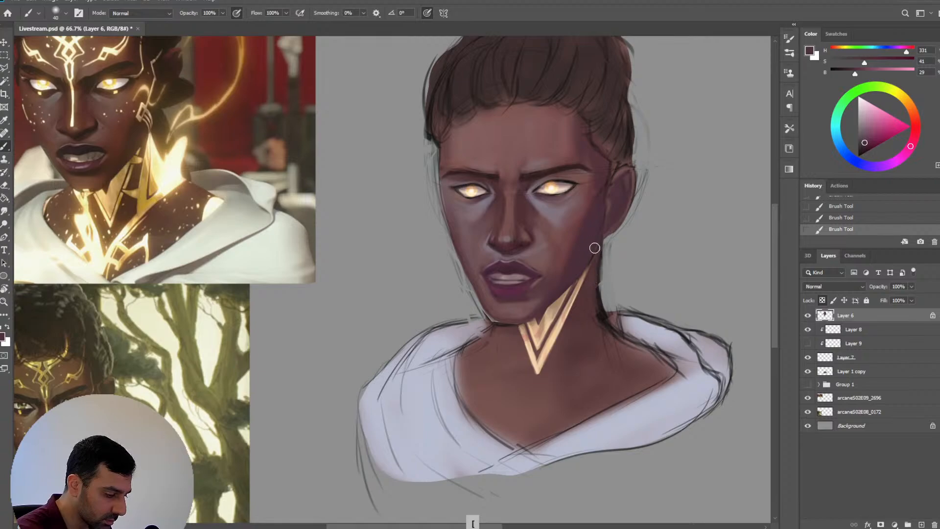
key("bracketright")
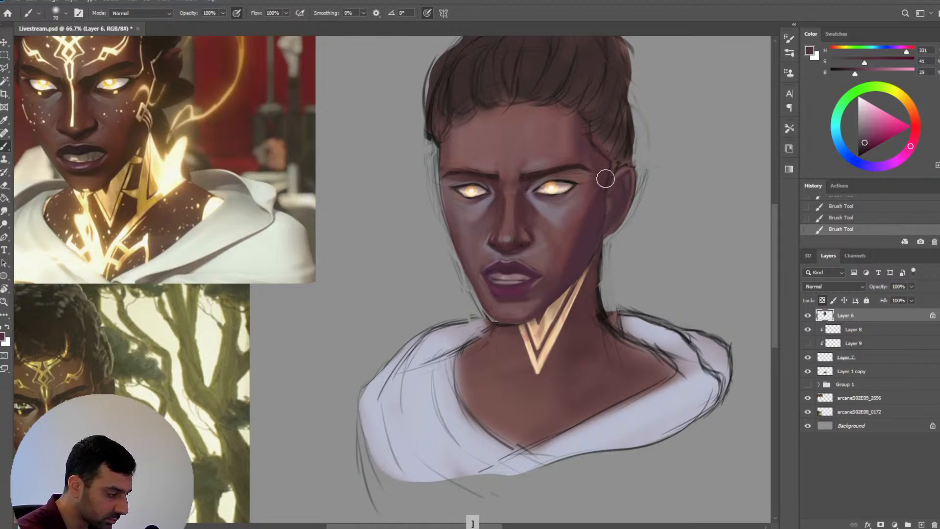
left_click(589, 200, "alt")
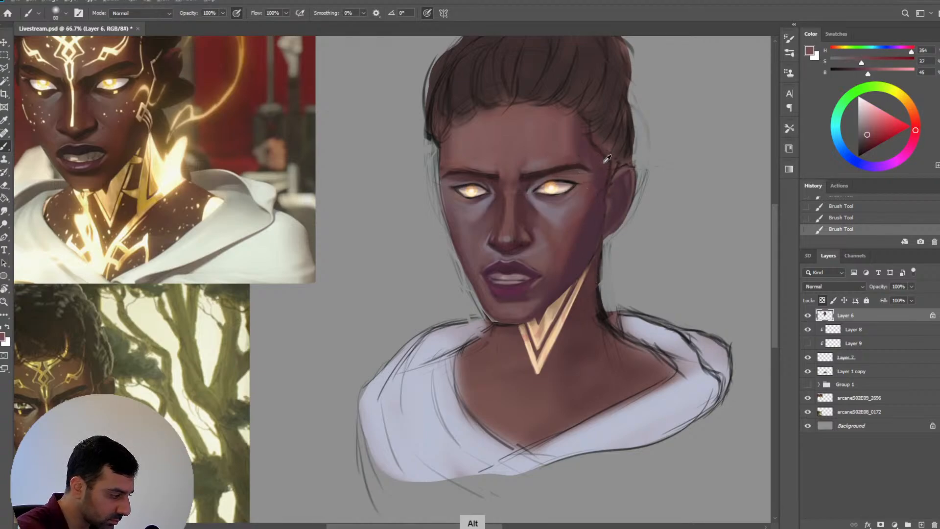
Shade around the ear-side eyebrow and temple with a sampled dark plum (H 335, S 45, B 29) at brush sizes 60 to 90
left_click(576, 170, "alt")
key("bracketleft")
key("bracketleft")
key("bracketleft")
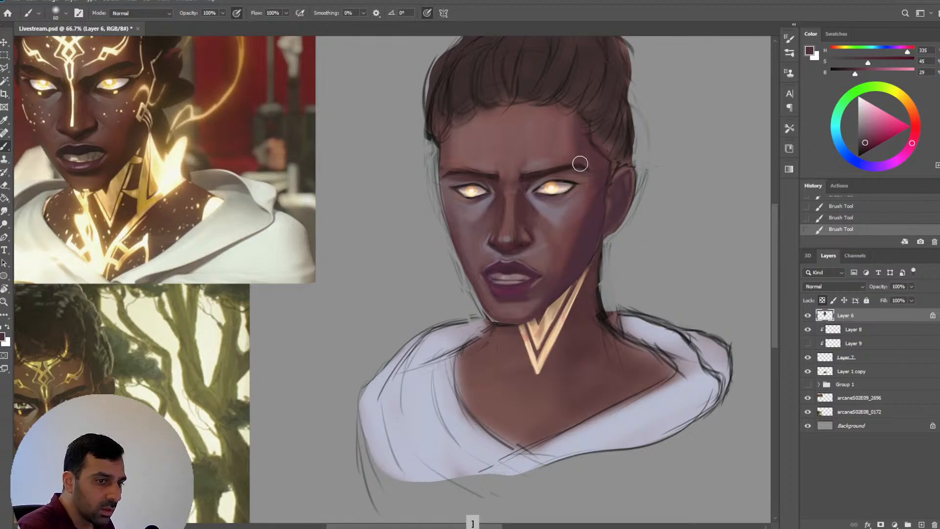
key("bracketright")
key("bracketright")
key("bracketright")
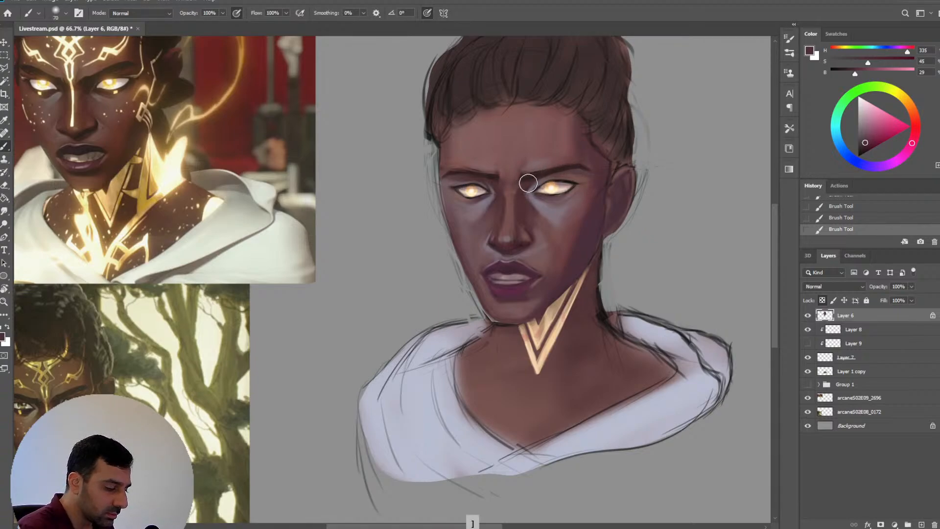
key("bracketright")
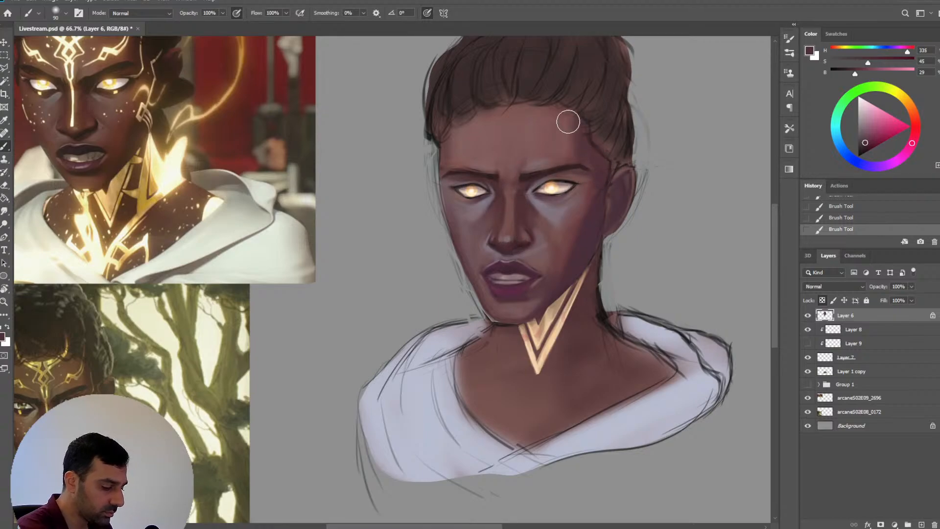
Examine the whole portrait beside both reference images at 33.3% and 50% to judge the face and neck shading
key("ctrl+minus")
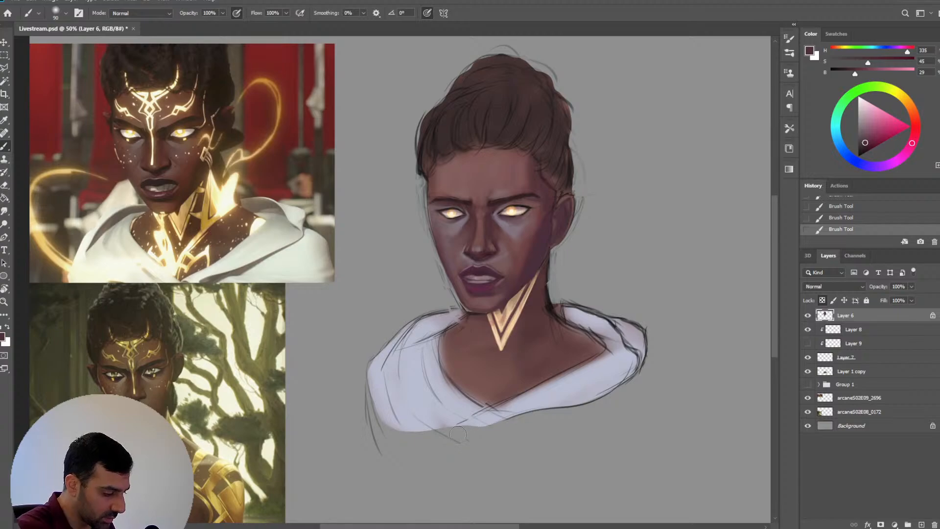
key("ctrl+minus")
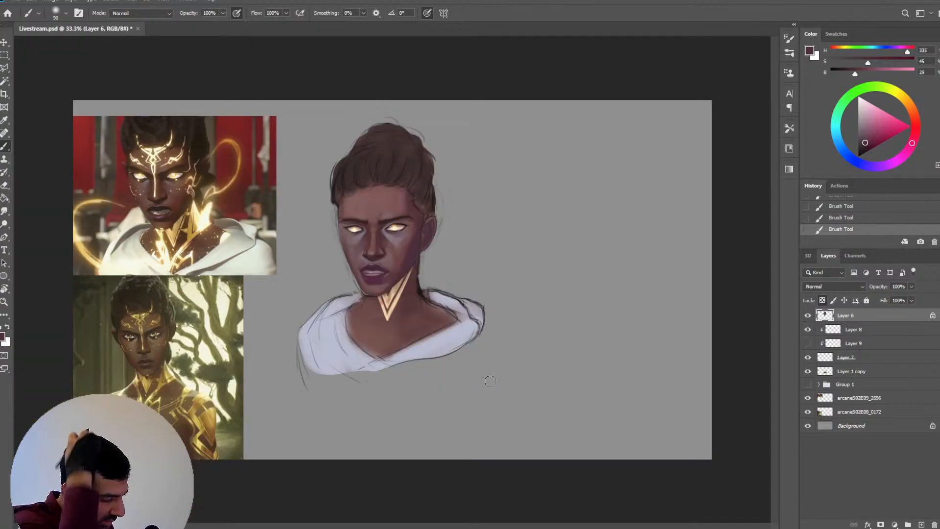
key("ctrl+plus")
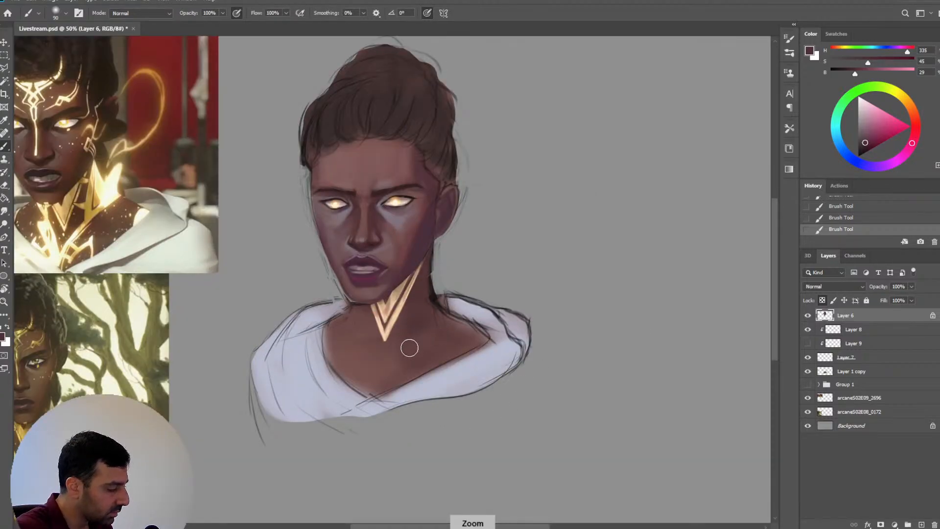
mouse_move(409, 347)
left_mouse_down()
mouse_move(429, 361)
mouse_move(429, 381)
mouse_move(445, 382)
left_mouse_up()
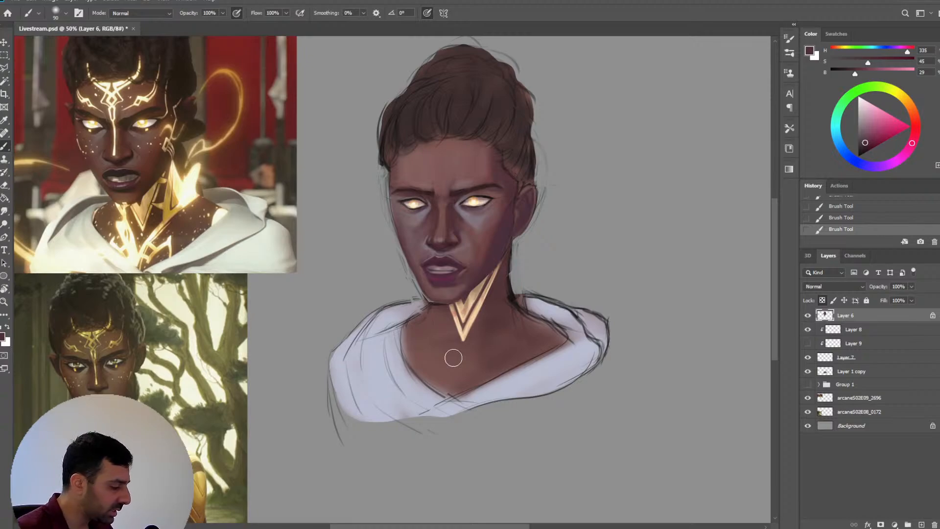
left_click_drag(514, 329, 535, 363)
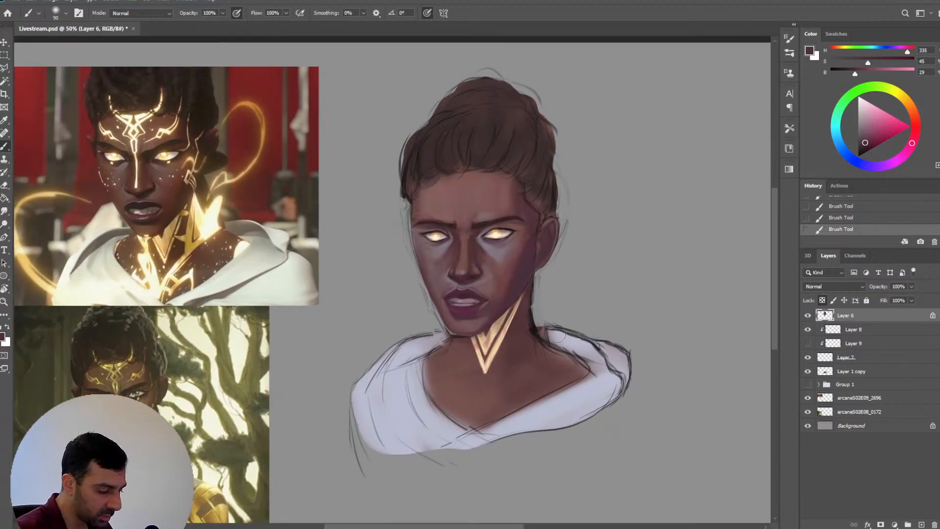
key("ctrl+minus")
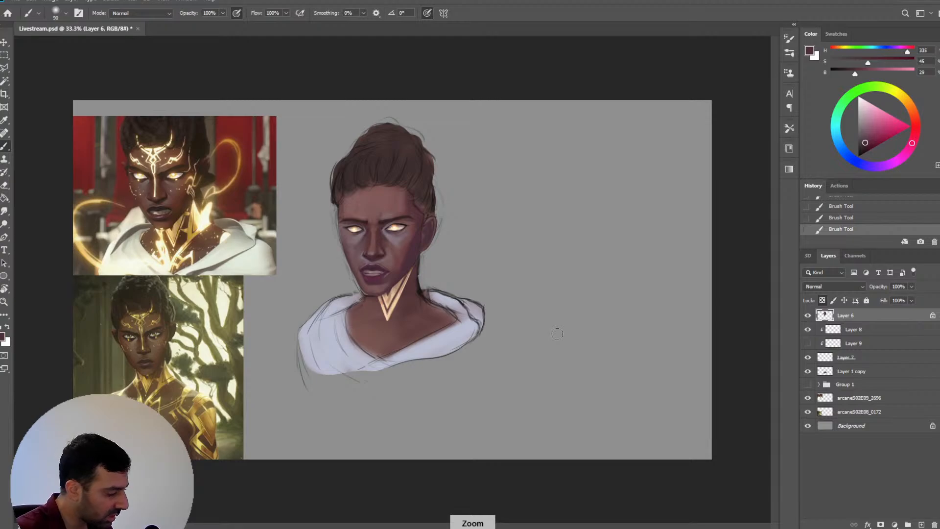
key("space")
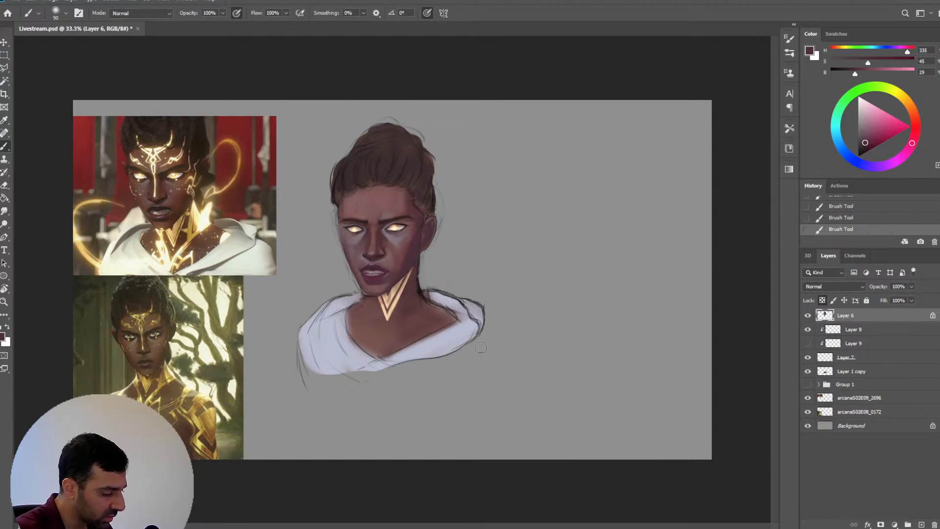
key("ctrl+plus")
left_click_drag(417, 387, 506, 402)
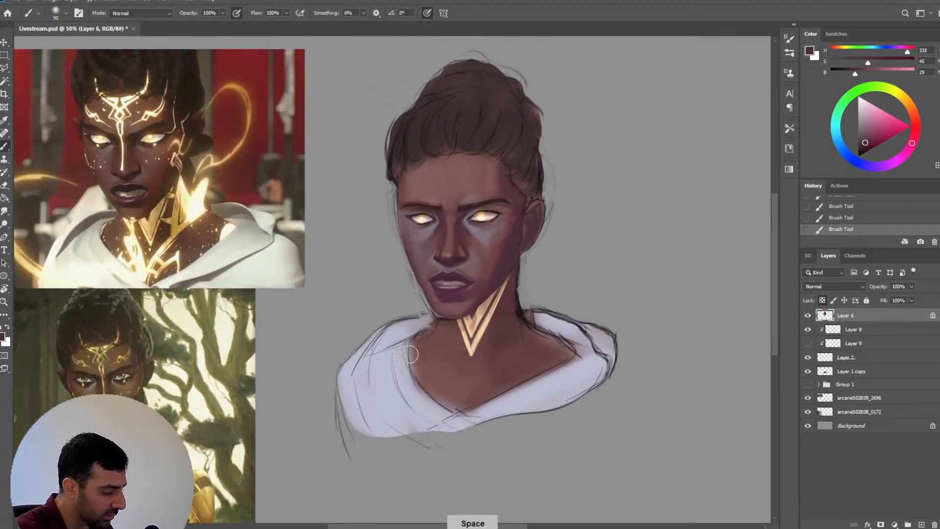